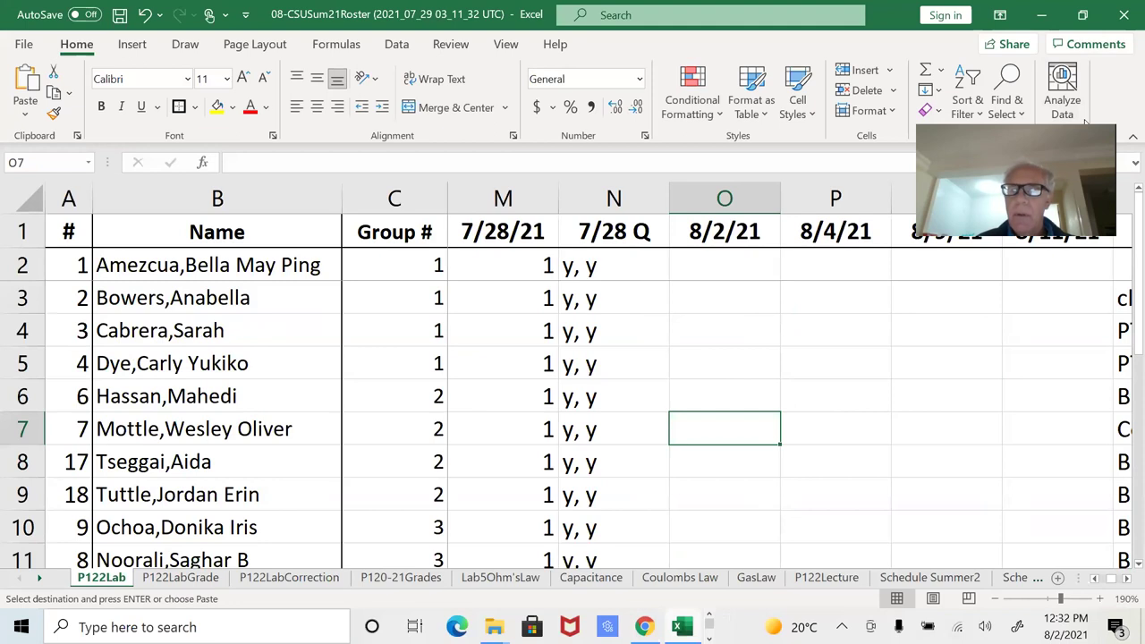
{"action": "left_click", "coordinate": [710, 258]}
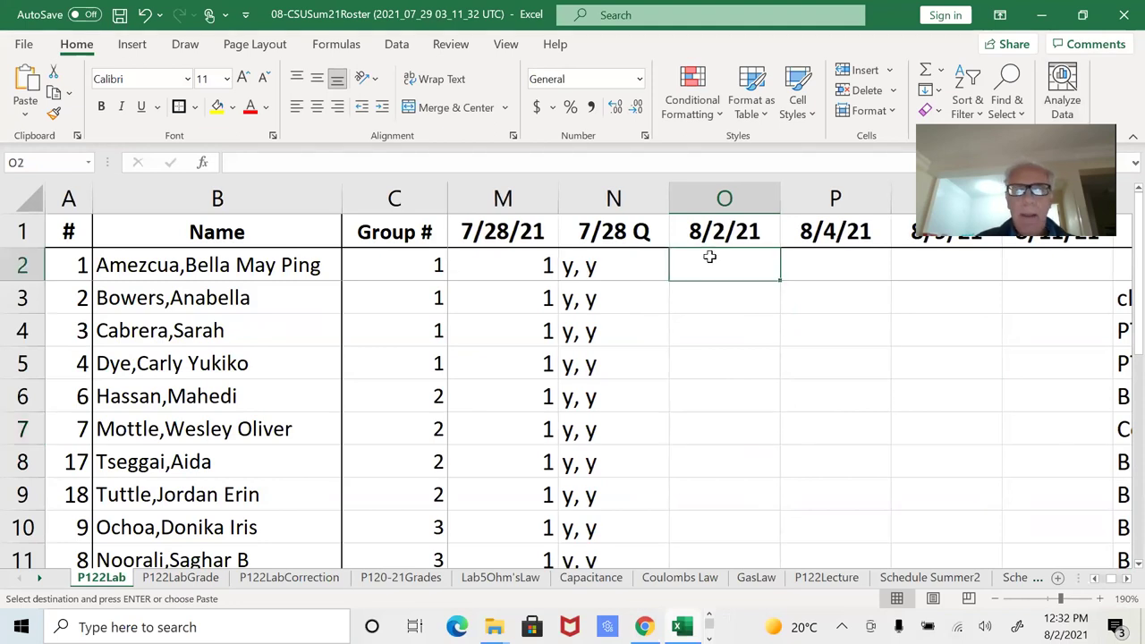
{"action": "scroll", "coordinate": [710, 256], "scroll_direction": "right", "scroll_amount": 1}
{"action": "scroll", "coordinate": [709, 257], "scroll_direction": "left", "scroll_amount": 1}
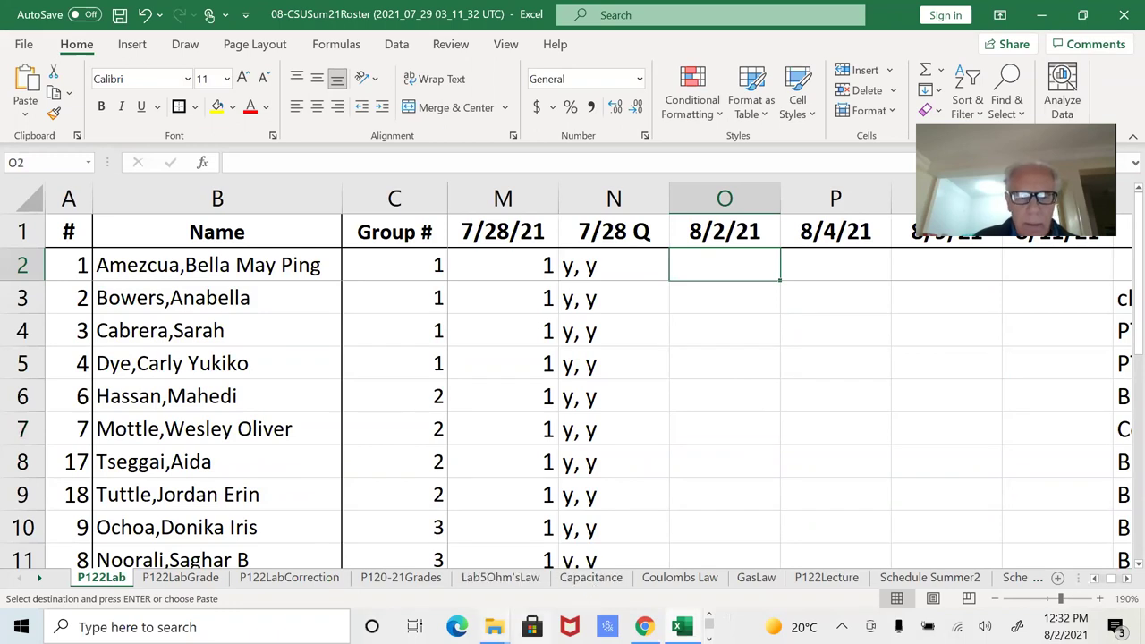
Switch to File Explorer and bring the Lab2 folder window to the front.
{"action": "left_click", "coordinate": [492, 627]}
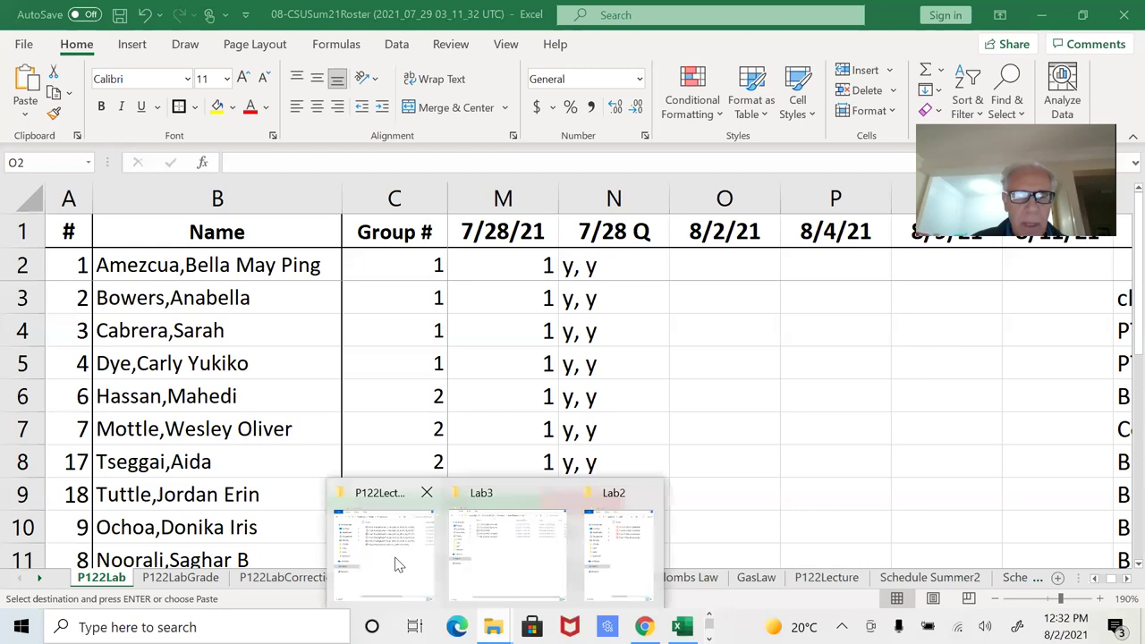
{"action": "left_click", "coordinate": [623, 557]}
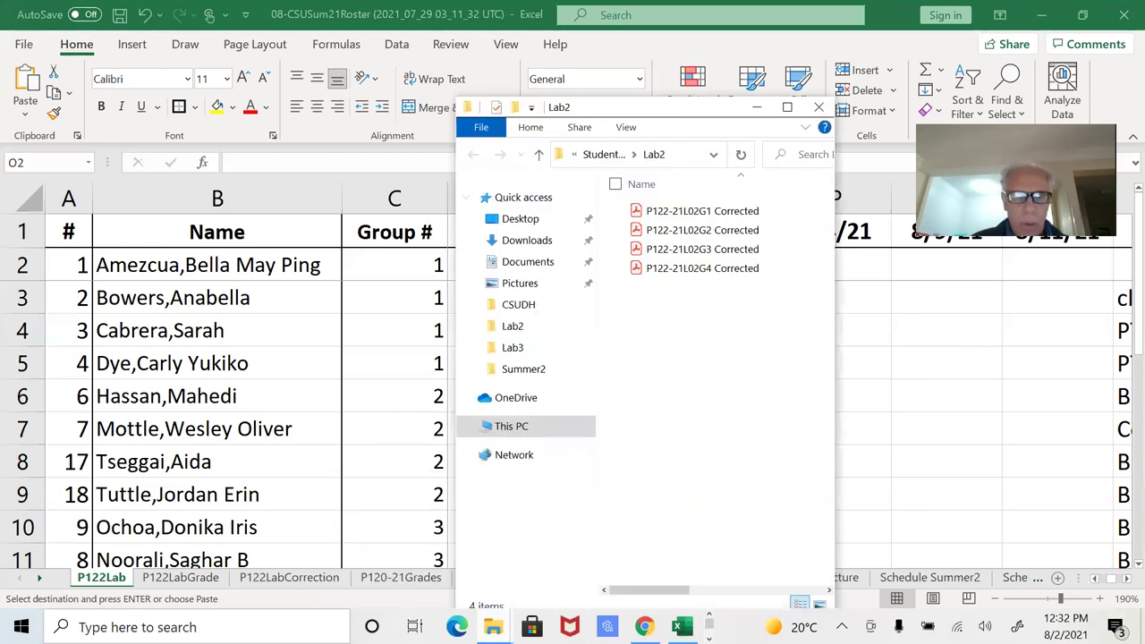
Switch to Google Drive in Chrome and open the GroupFolder folder under My Drive, 2021, Summer, Summer2, P122.
{"action": "key", "text": "alt+Tab"}
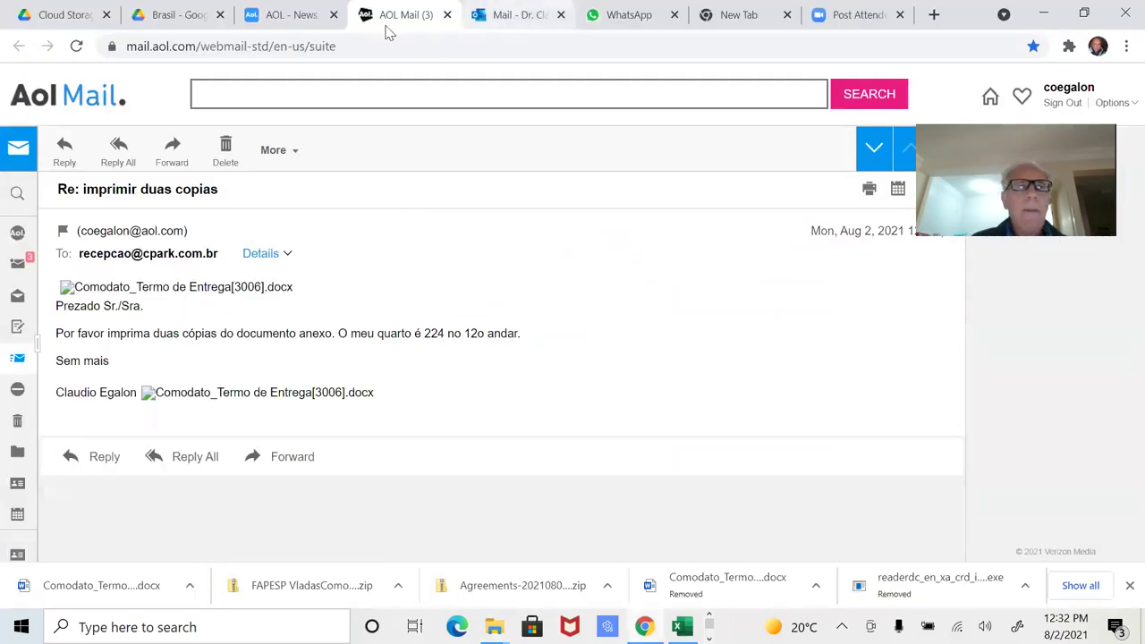
{"action": "left_click", "coordinate": [167, 20]}
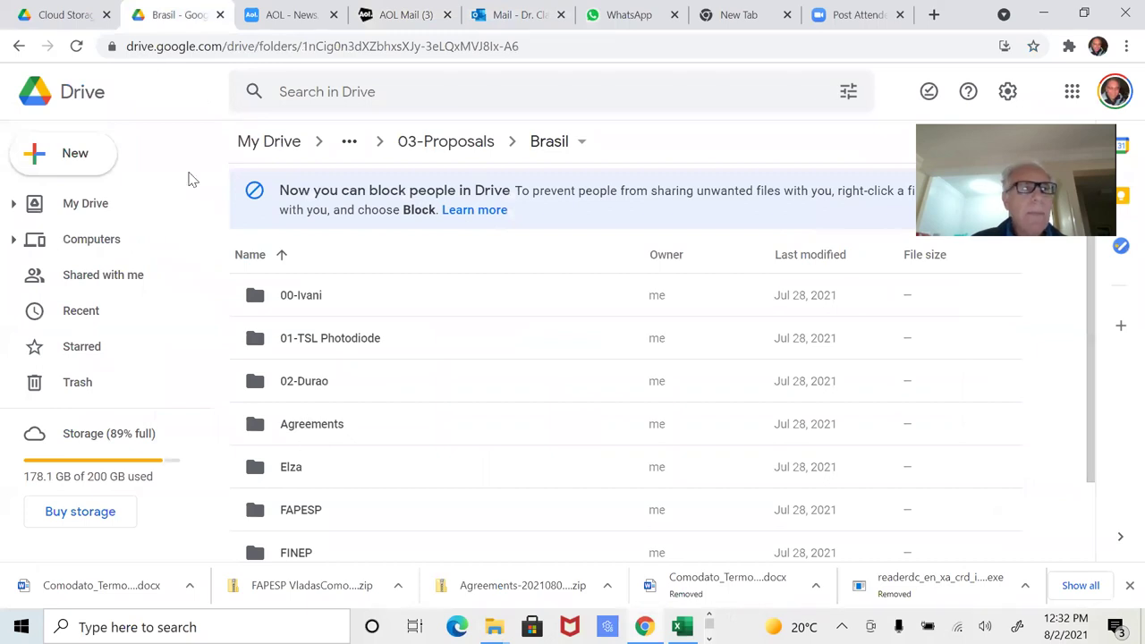
{"action": "left_click", "coordinate": [417, 148]}
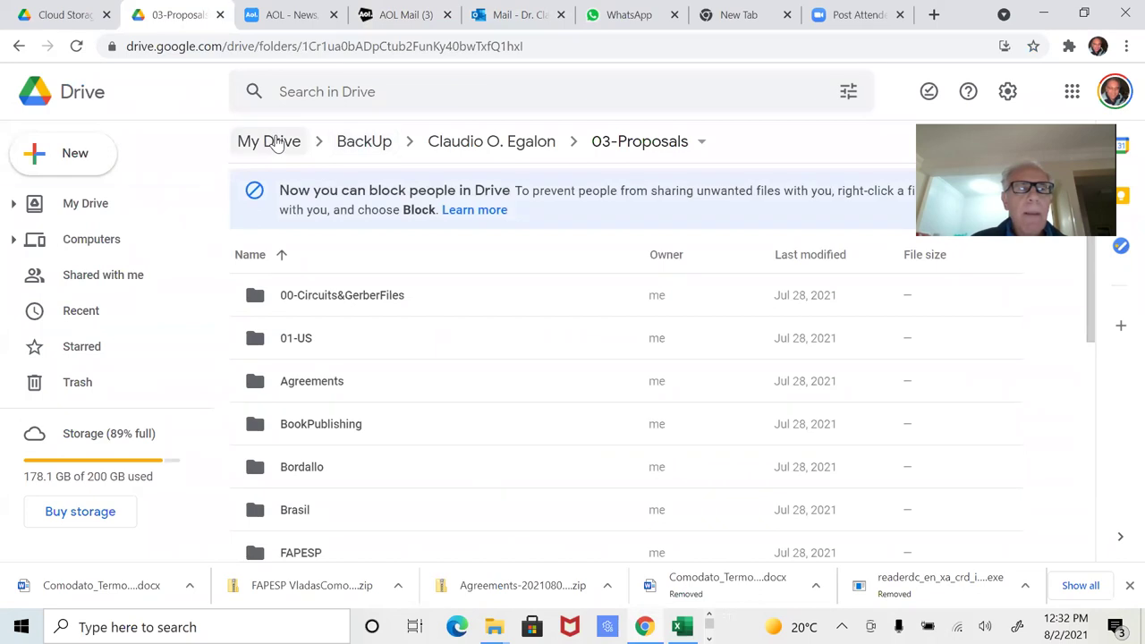
{"action": "left_click", "coordinate": [268, 142]}
{"action": "scroll", "coordinate": [317, 436], "scroll_direction": "down", "scroll_amount": 2}
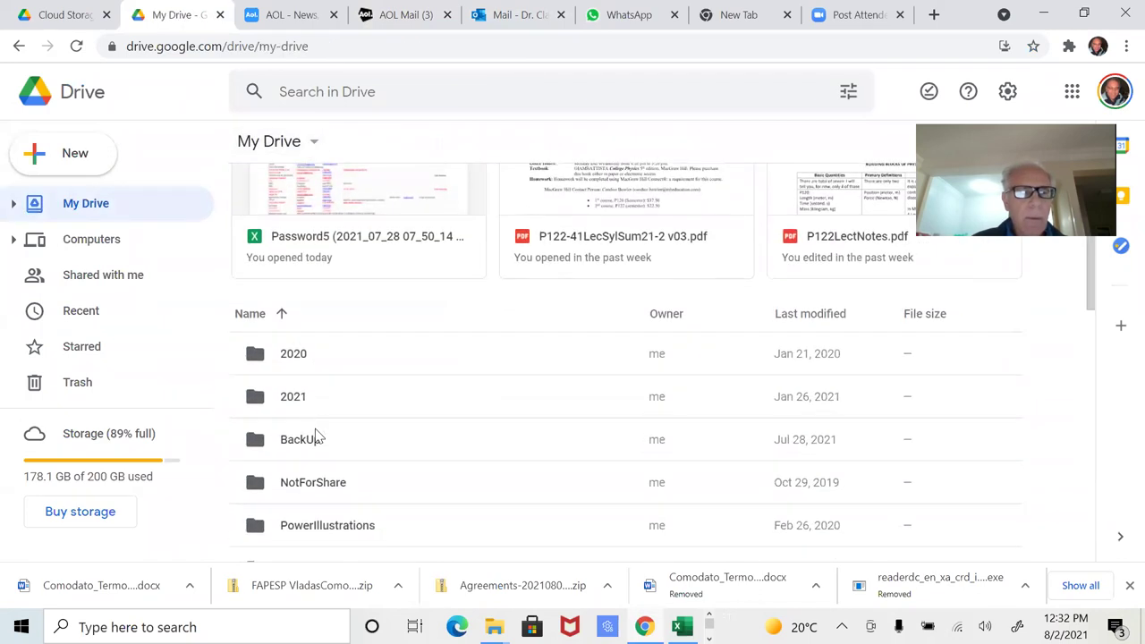
{"action": "double_click", "coordinate": [285, 407]}
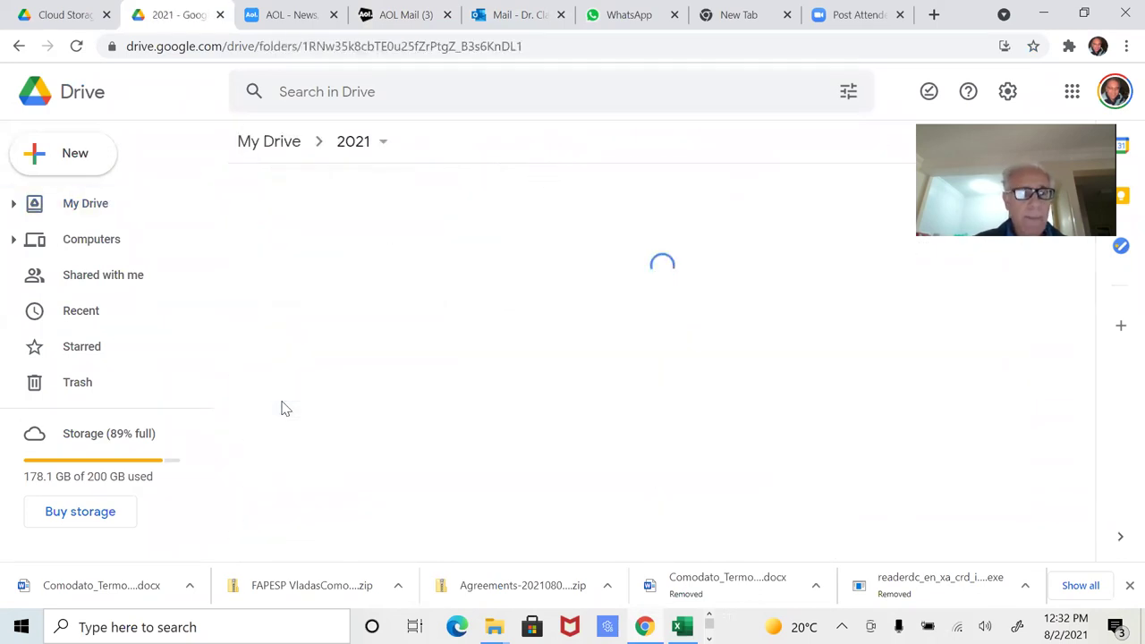
{"action": "double_click", "coordinate": [297, 345]}
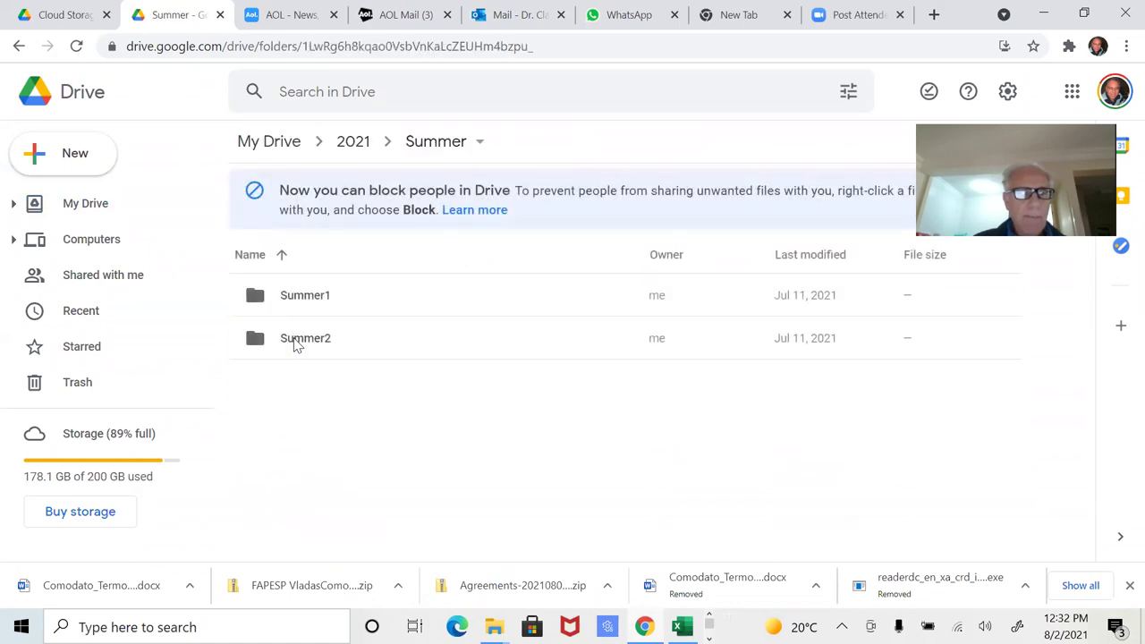
{"action": "double_click", "coordinate": [297, 345]}
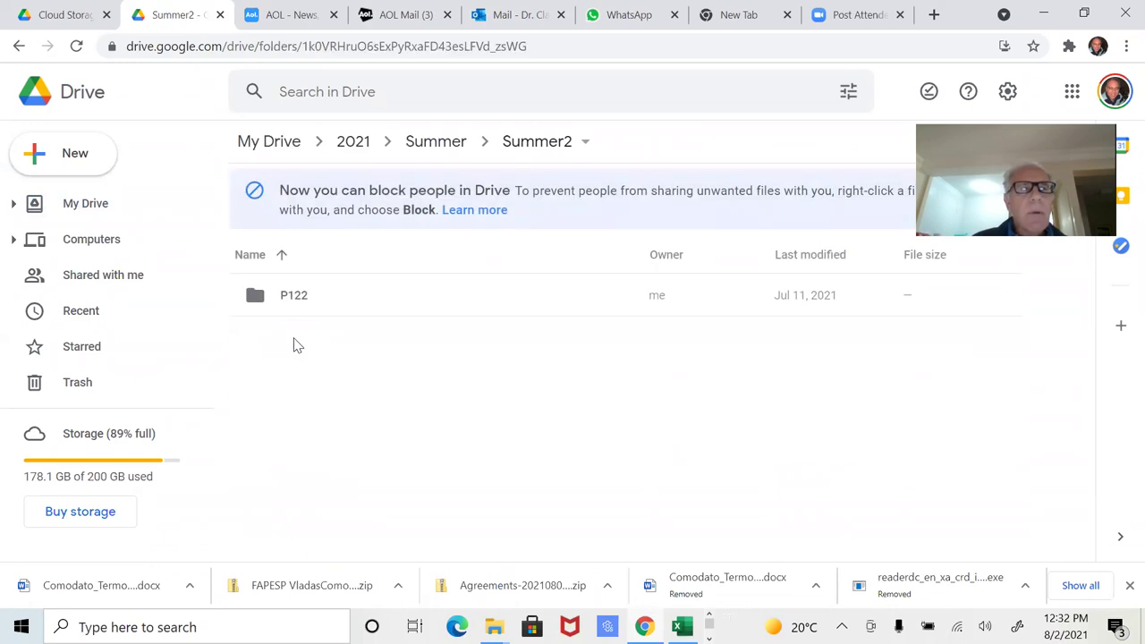
{"action": "double_click", "coordinate": [290, 298]}
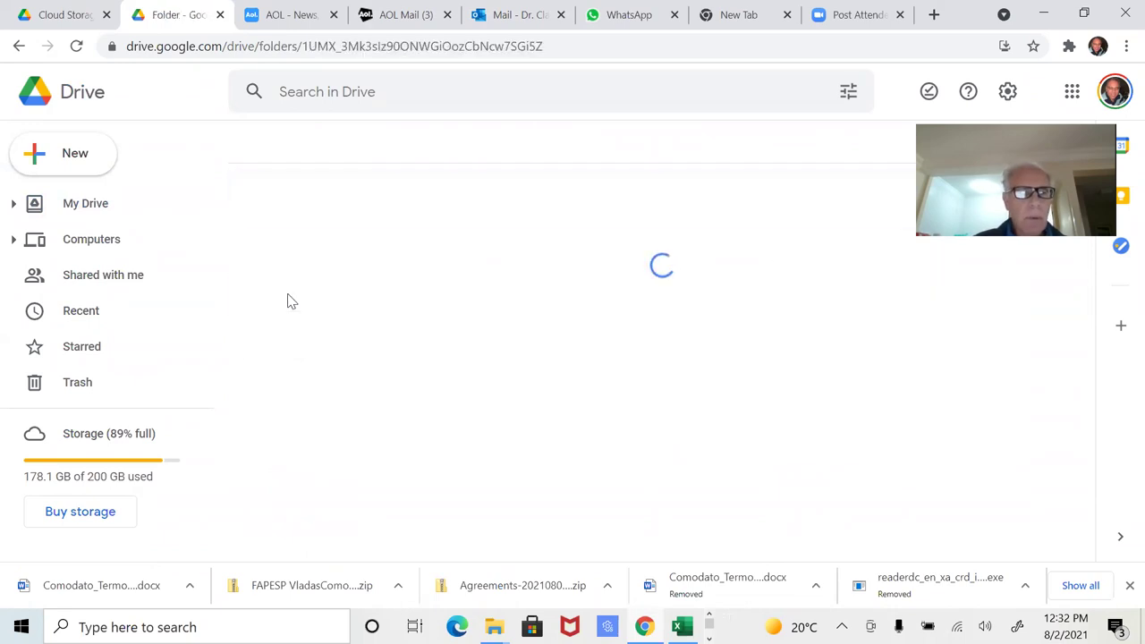
{"action": "double_click", "coordinate": [290, 299]}
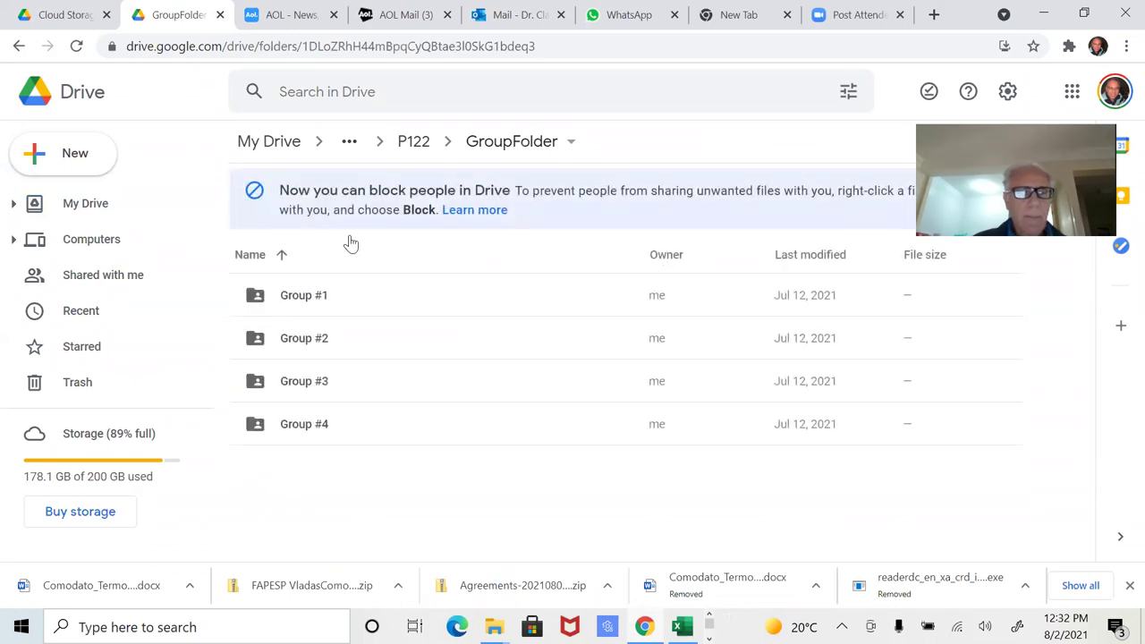
Shrink the browser window to sit beside the Lab2 folder window and upload P122-21L02G1 Corrected to the Group #1 folder.
{"action": "left_click", "coordinate": [1087, 11]}
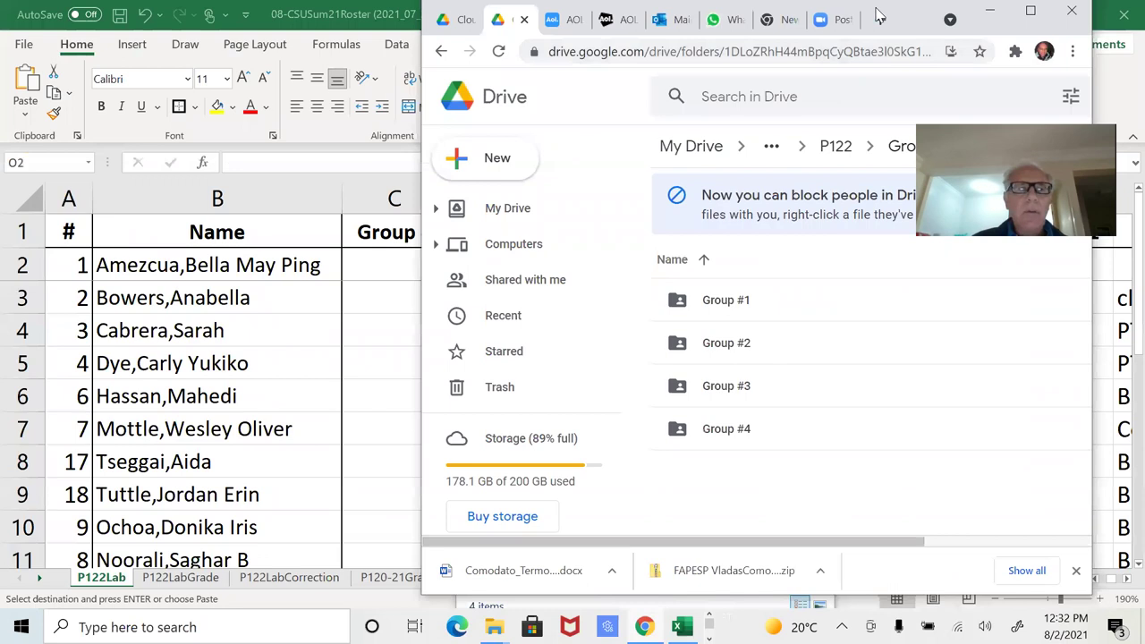
{"action": "left_click_drag", "start_coordinate": [879, 15], "coordinate": [477, 27]}
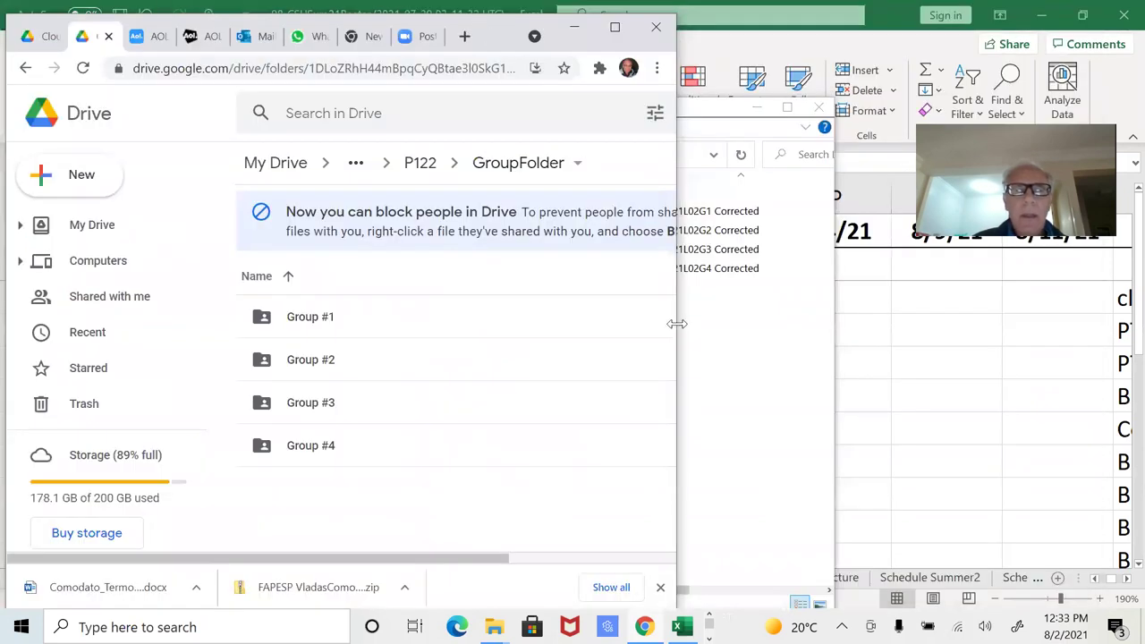
{"action": "left_click_drag", "start_coordinate": [676, 324], "coordinate": [447, 355]}
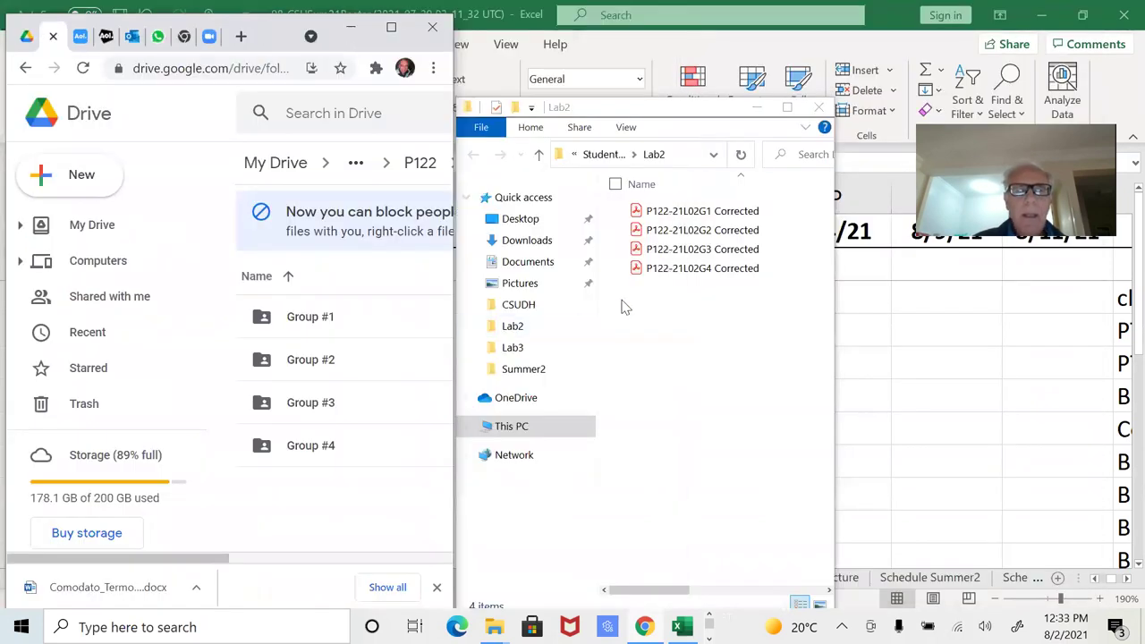
{"action": "left_click_drag", "start_coordinate": [642, 215], "coordinate": [263, 327]}
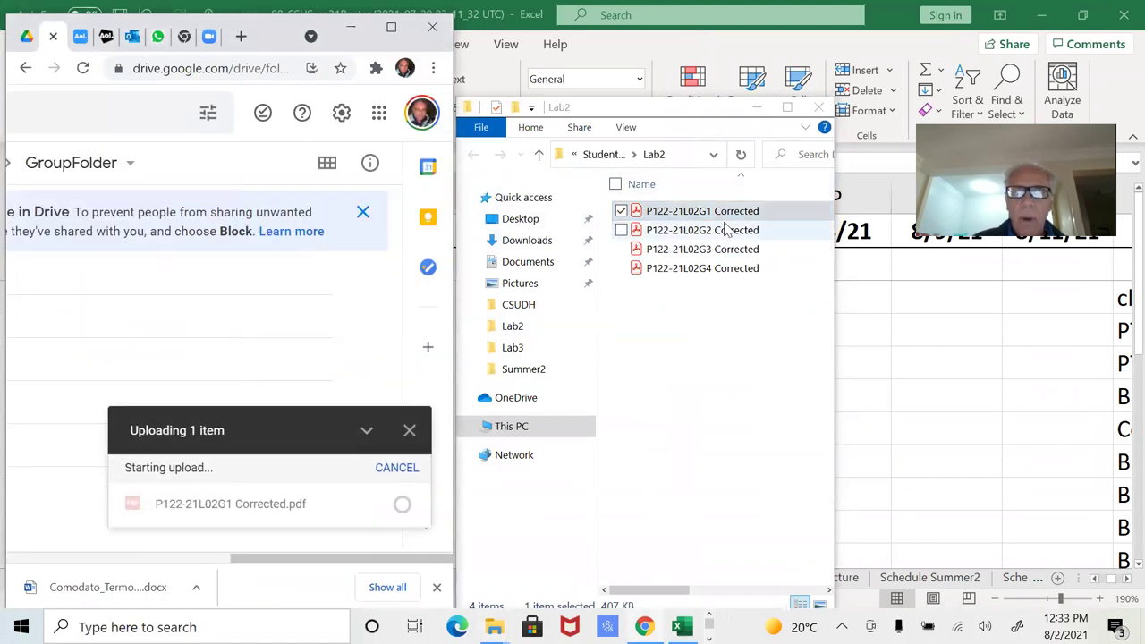
Move the Lab2 folder window farther from the browser and widen the browser window up to it, with the group folder list in view.
{"action": "left_click", "coordinate": [640, 230]}
{"action": "mouse_move", "coordinate": [641, 230]}
{"action": "left_mouse_down"}
{"action": "mouse_move", "coordinate": [505, 329]}
{"action": "mouse_move", "coordinate": [514, 295]}
{"action": "mouse_move", "coordinate": [622, 231]}
{"action": "left_mouse_up"}
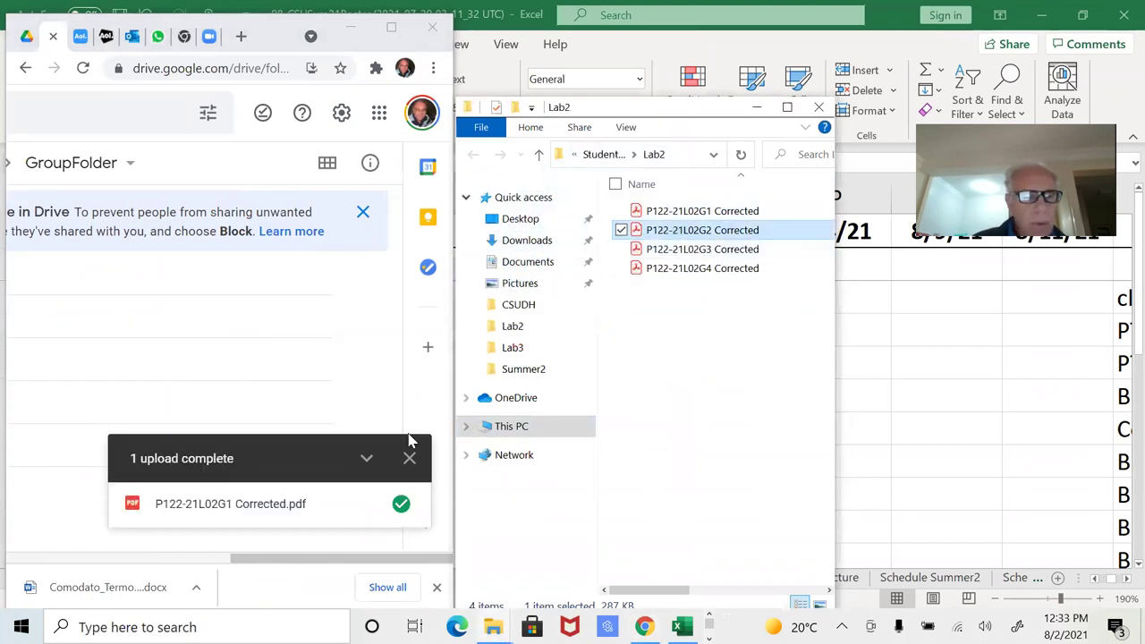
{"action": "left_click", "coordinate": [231, 570]}
{"action": "left_click_drag", "start_coordinate": [230, 570], "coordinate": [31, 554]}
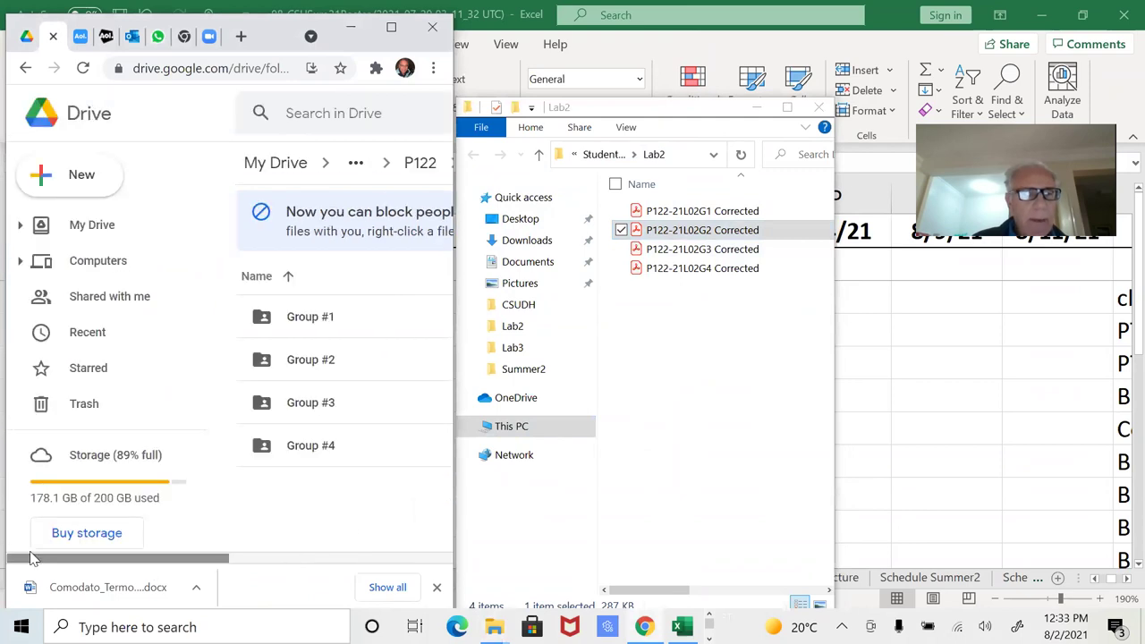
{"action": "left_click", "coordinate": [666, 115]}
{"action": "left_click_drag", "start_coordinate": [667, 115], "coordinate": [907, 61]}
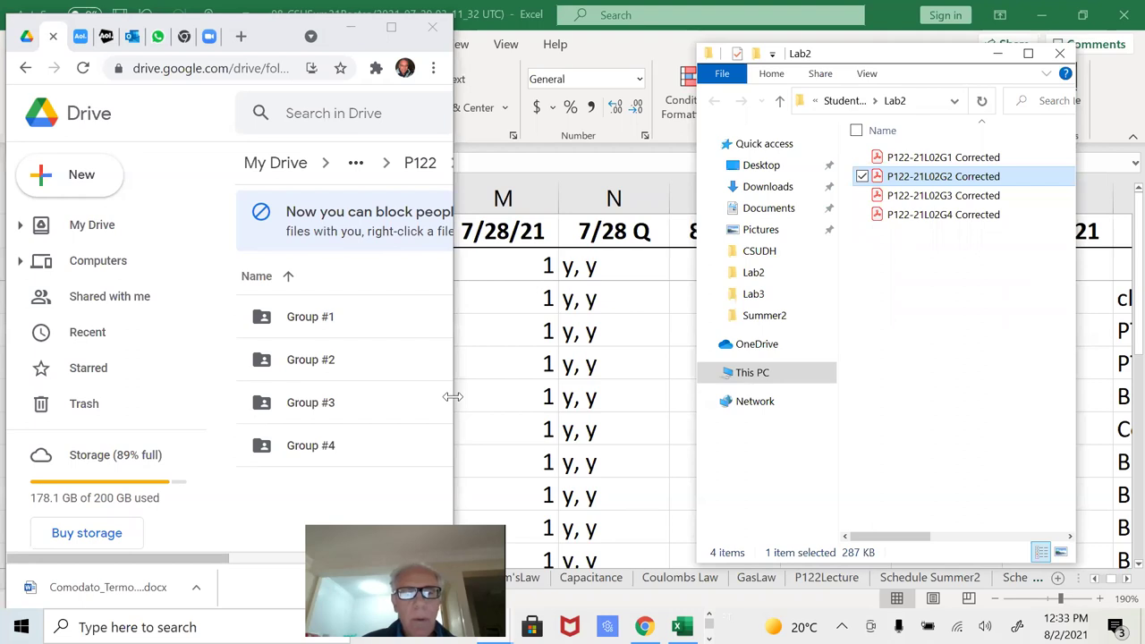
{"action": "left_click_drag", "start_coordinate": [453, 396], "coordinate": [695, 404]}
Upload the corrected Lab2 reports P122-21L02G2, P122-21L02G3 and P122-21L02G4 to the Group #2, Group #3 and Group #4 folders respectively.
{"action": "left_click_drag", "start_coordinate": [876, 179], "coordinate": [313, 363]}
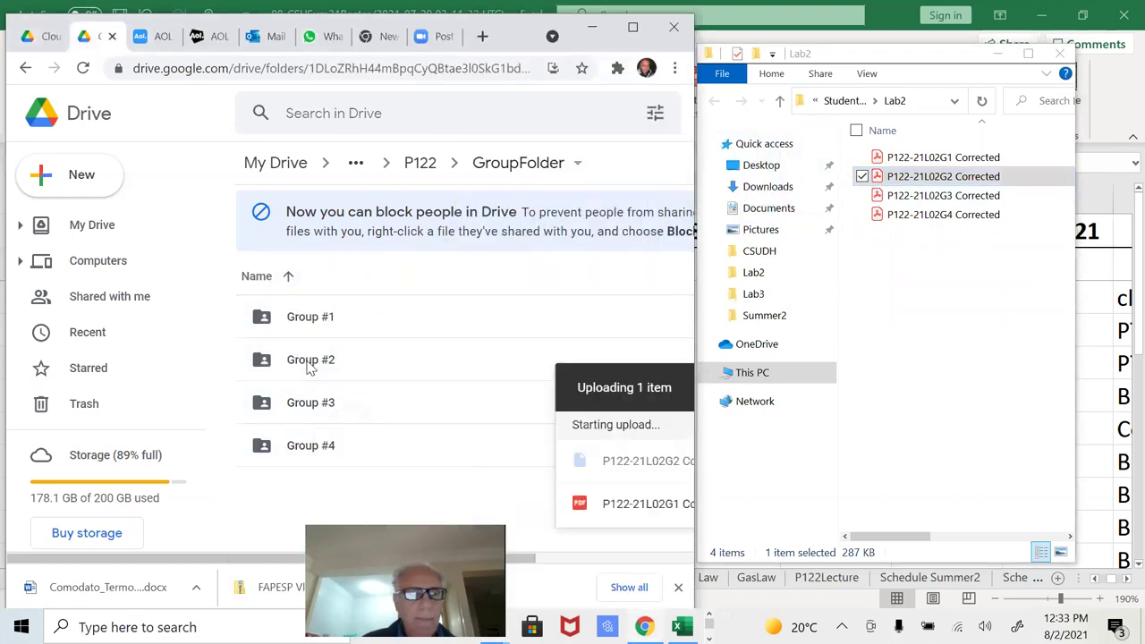
{"action": "left_click", "coordinate": [950, 195]}
{"action": "left_click_drag", "start_coordinate": [948, 195], "coordinate": [286, 408]}
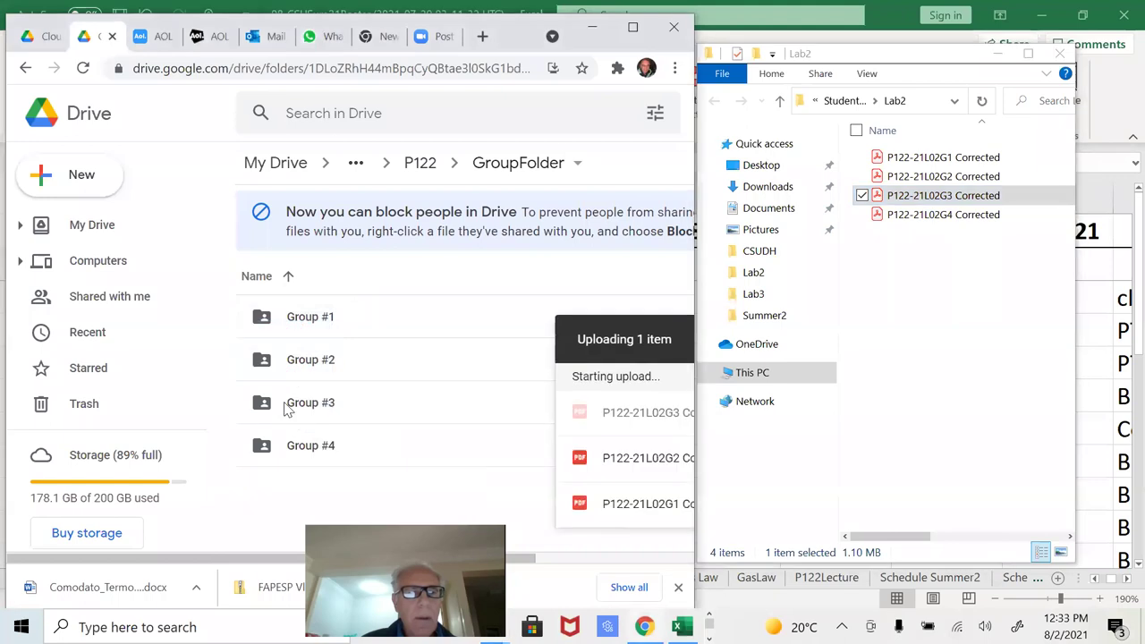
{"action": "left_click_drag", "start_coordinate": [939, 219], "coordinate": [275, 450]}
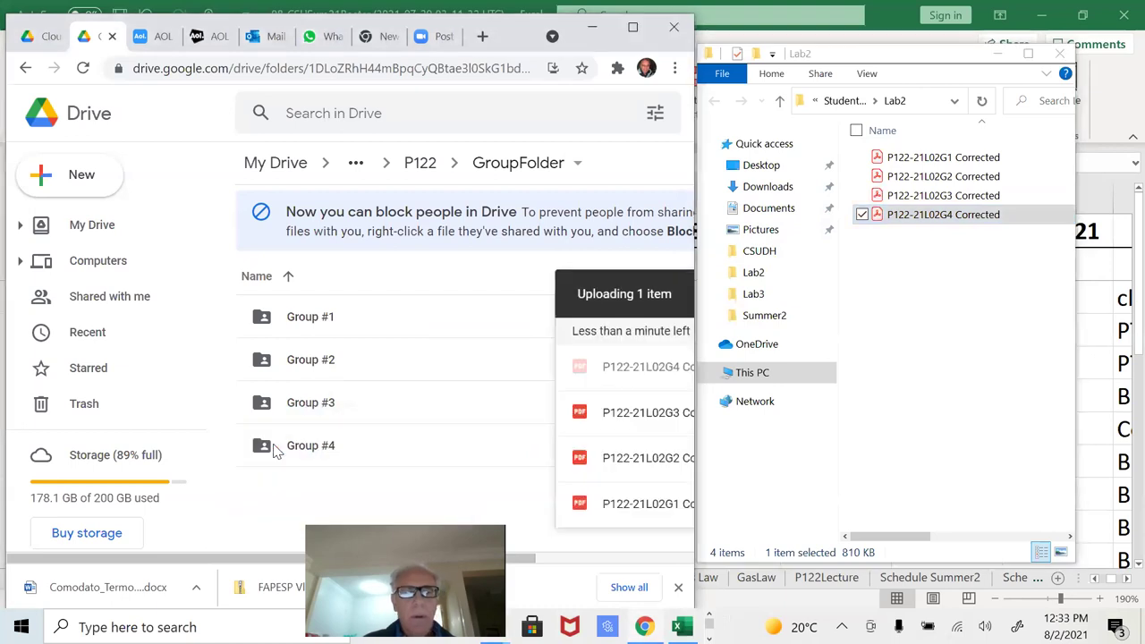
Go up to the StudentReports folder in File Explorer and open its Lab3 folder.
{"action": "left_click", "coordinate": [958, 349]}
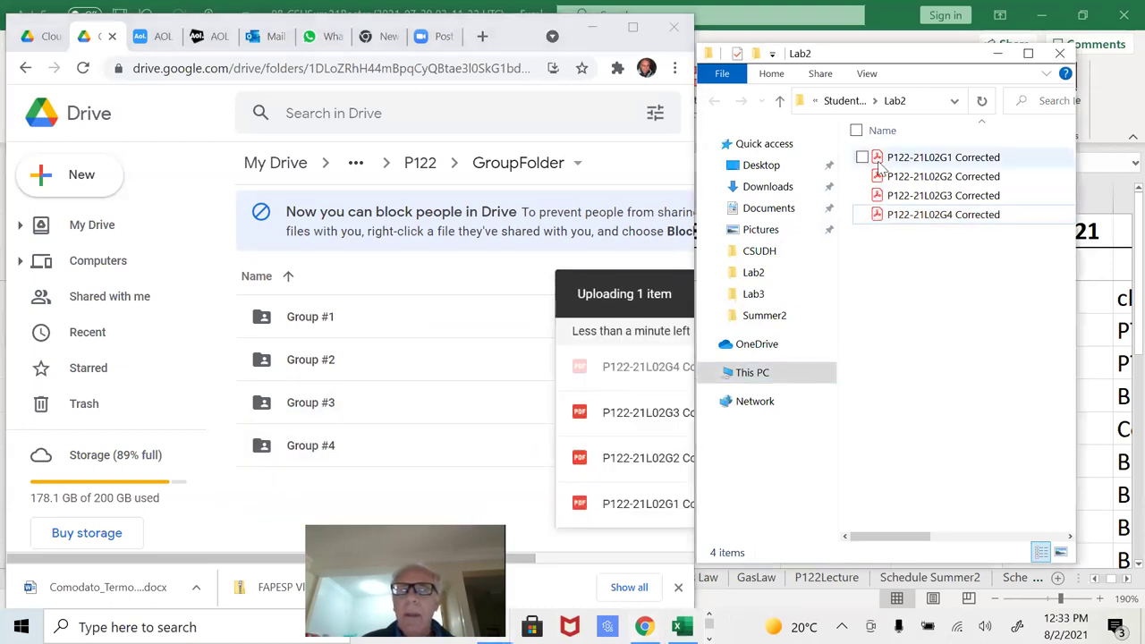
{"action": "left_click", "coordinate": [854, 105]}
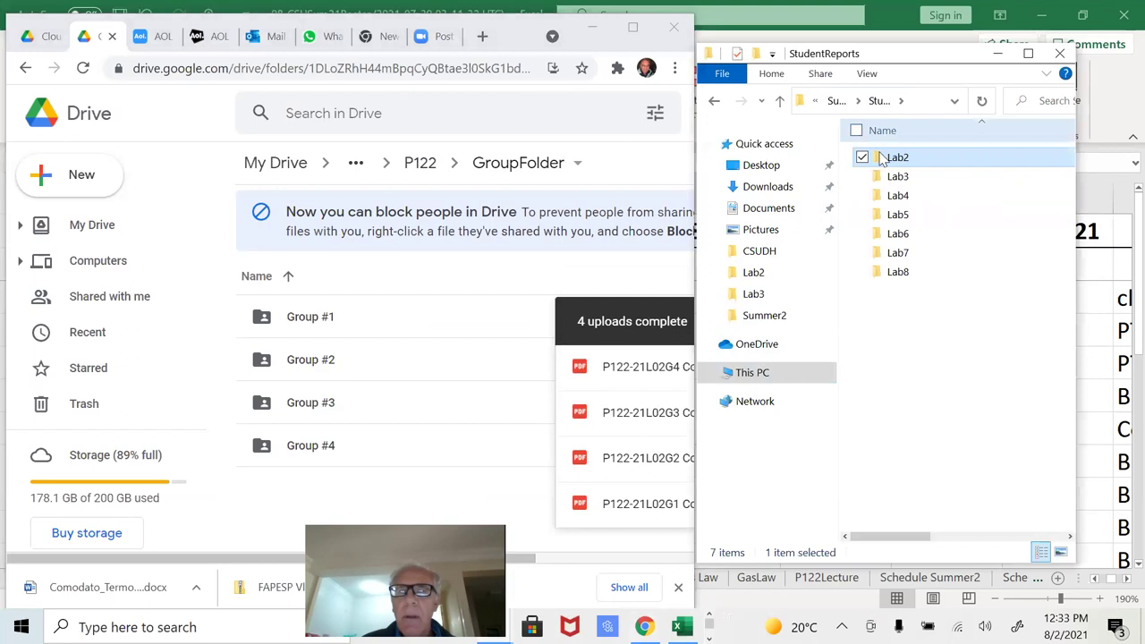
{"action": "double_click", "coordinate": [897, 178]}
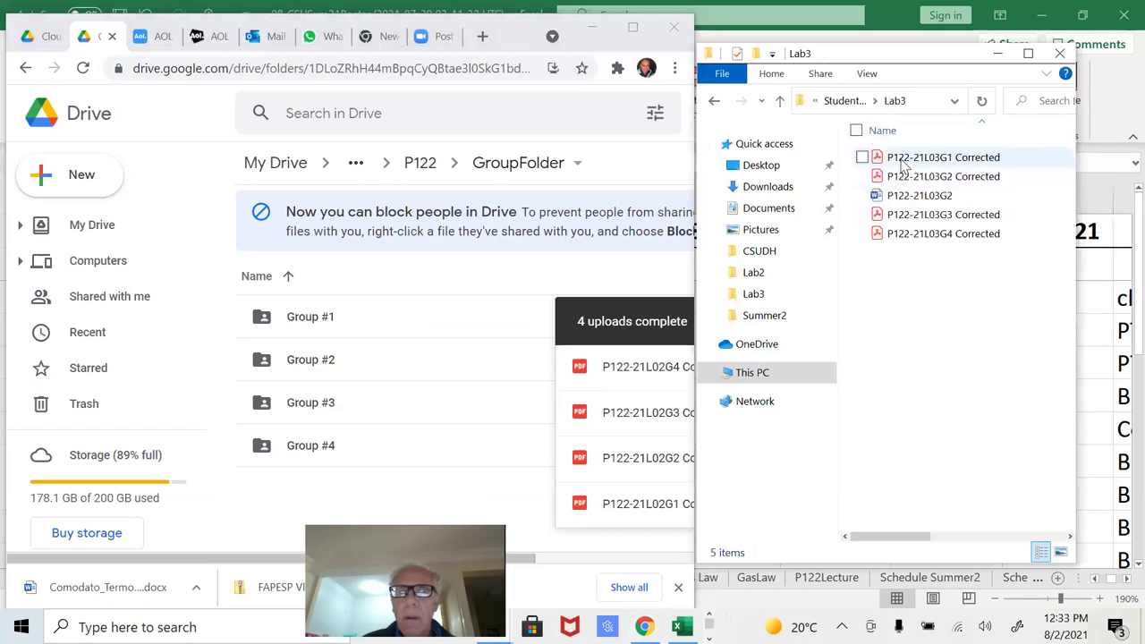
Upload the corrected Lab3 PDFs P122-21L03G1 through P122-21L03G4 to their matching Group #1 through Group #4 folders in Drive.
{"action": "left_click", "coordinate": [901, 166]}
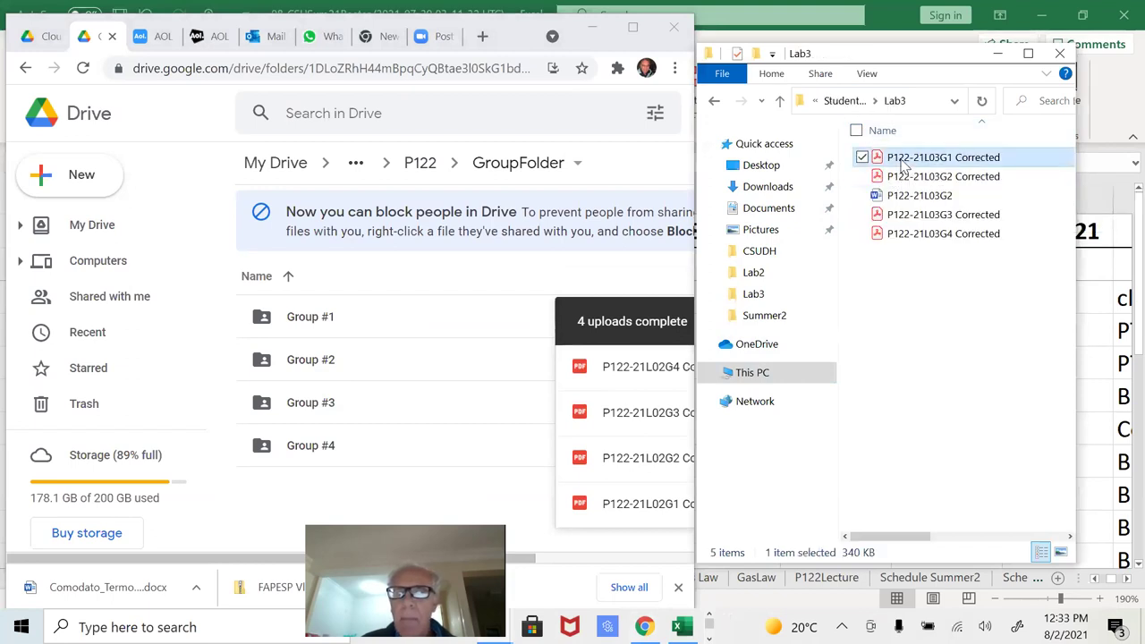
{"action": "left_click_drag", "start_coordinate": [903, 164], "coordinate": [323, 326]}
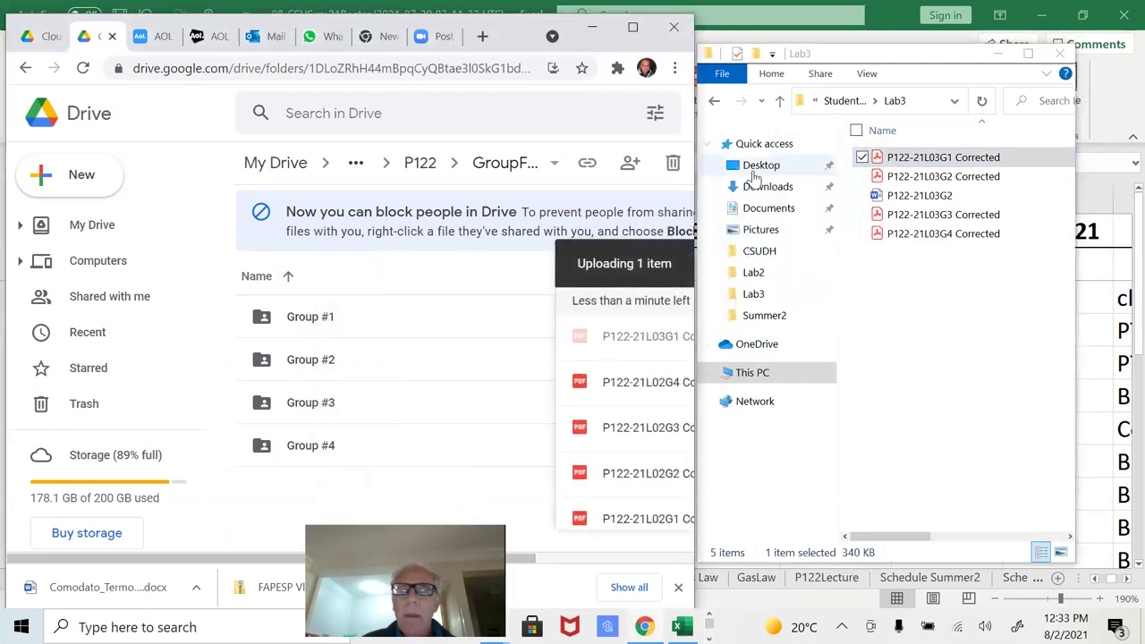
{"action": "left_click", "coordinate": [941, 180]}
{"action": "left_click_drag", "start_coordinate": [943, 185], "coordinate": [311, 368]}
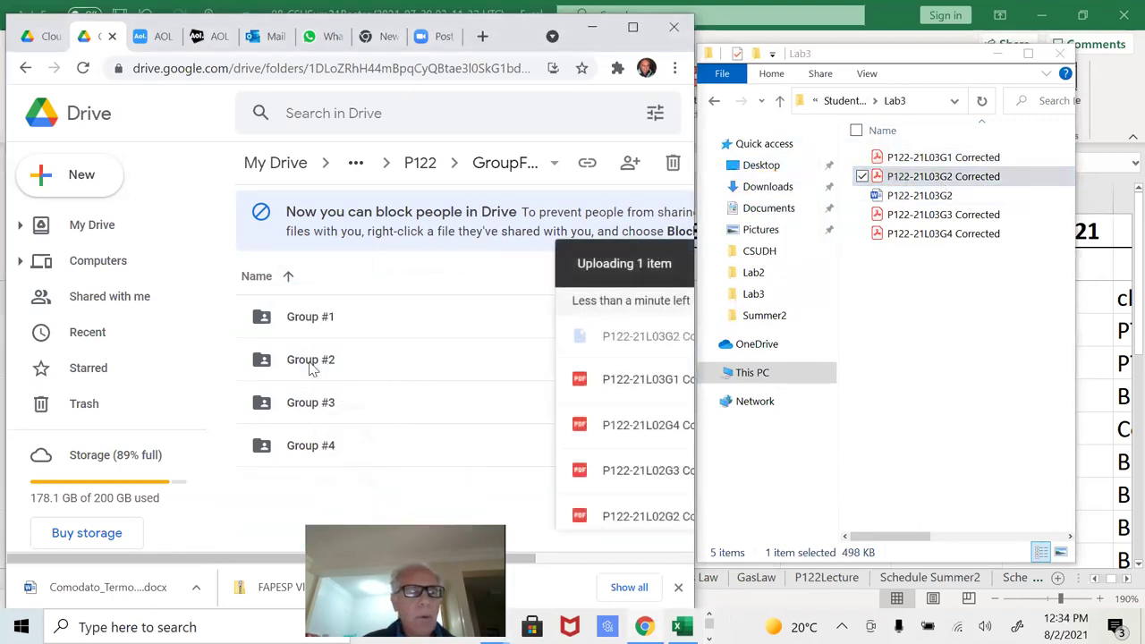
{"action": "left_click_drag", "start_coordinate": [956, 214], "coordinate": [314, 413]}
{"action": "left_click_drag", "start_coordinate": [939, 240], "coordinate": [282, 451]}
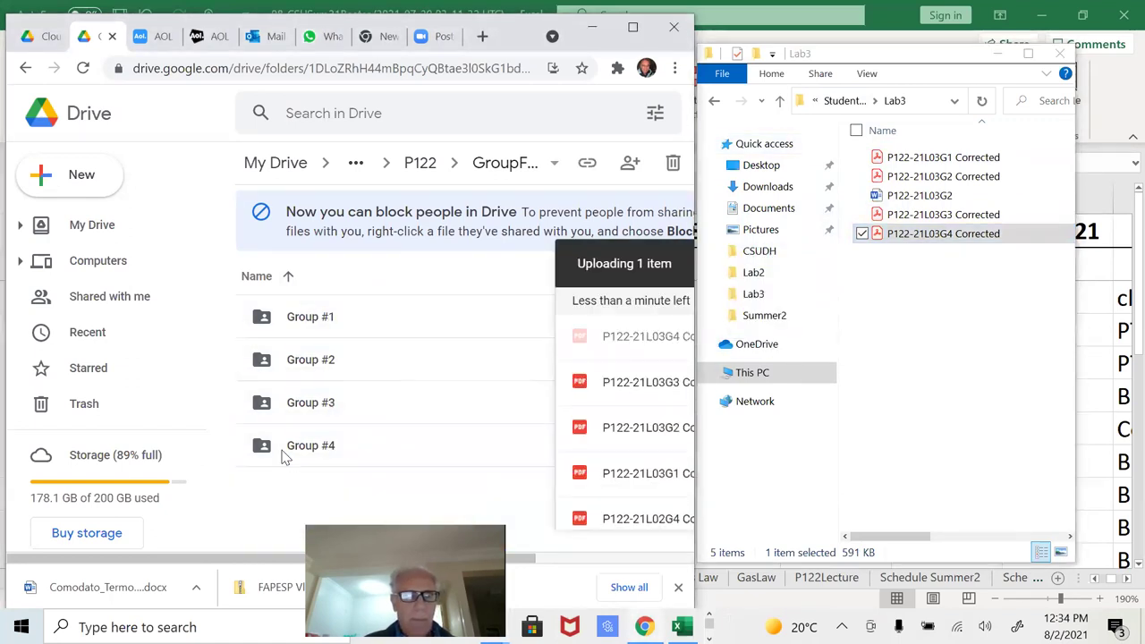
Open the Group #4 folder in a maximized browser window and check it for the corrected Lab2 and Lab3 reports.
{"action": "double_click", "coordinate": [283, 452]}
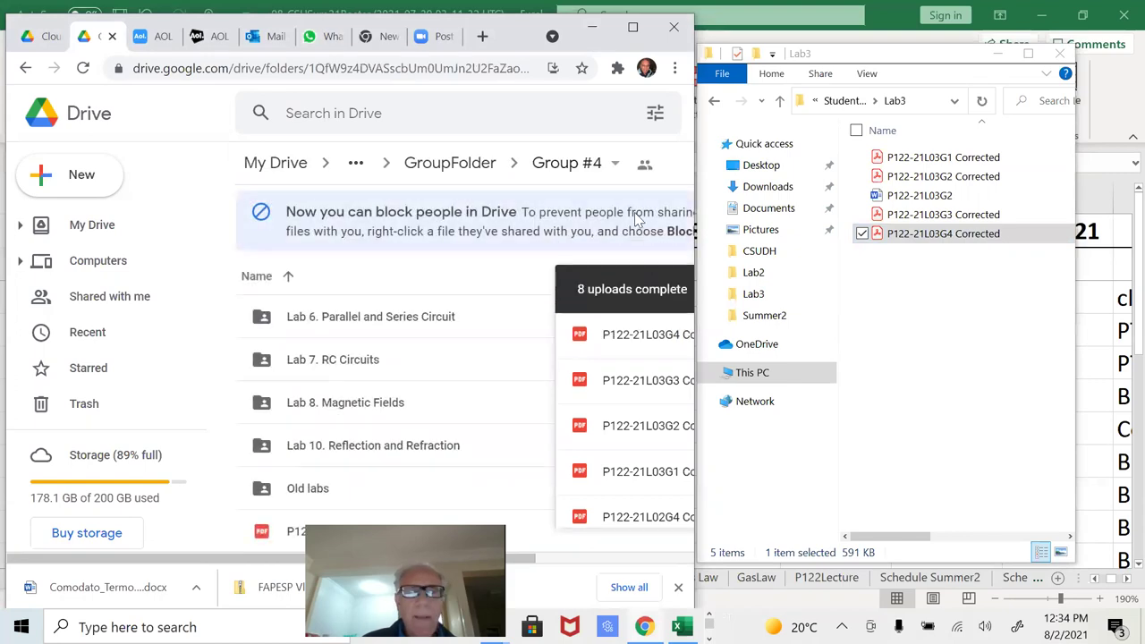
{"action": "left_click", "coordinate": [633, 27]}
{"action": "scroll", "coordinate": [414, 313], "scroll_direction": "down", "scroll_amount": 2}
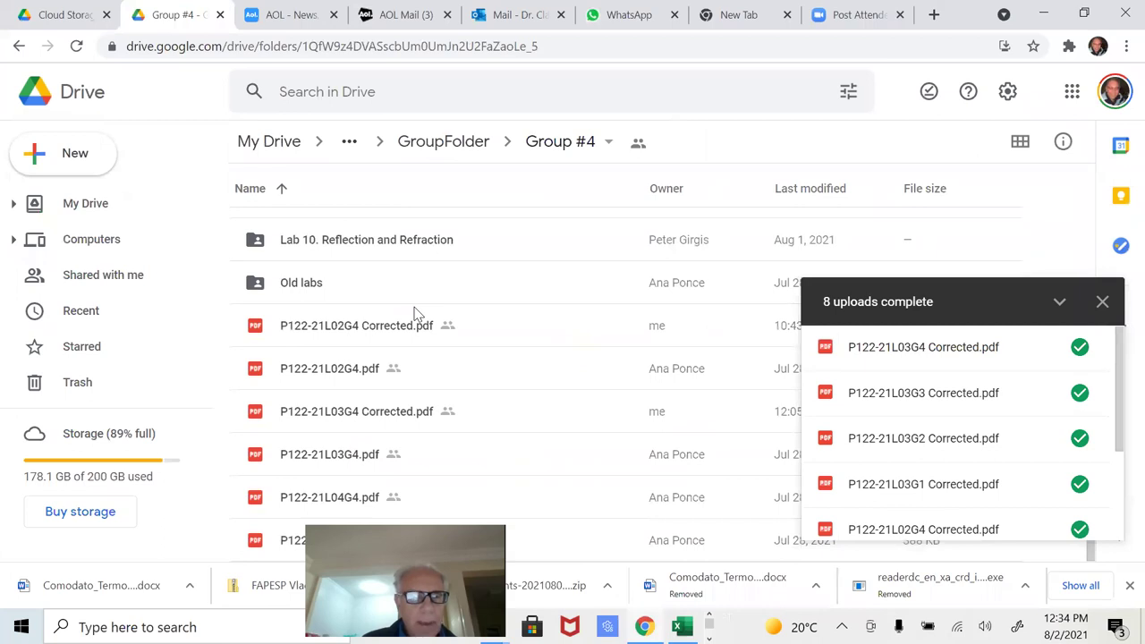
{"action": "scroll", "coordinate": [414, 313], "scroll_direction": "up", "scroll_amount": 3}
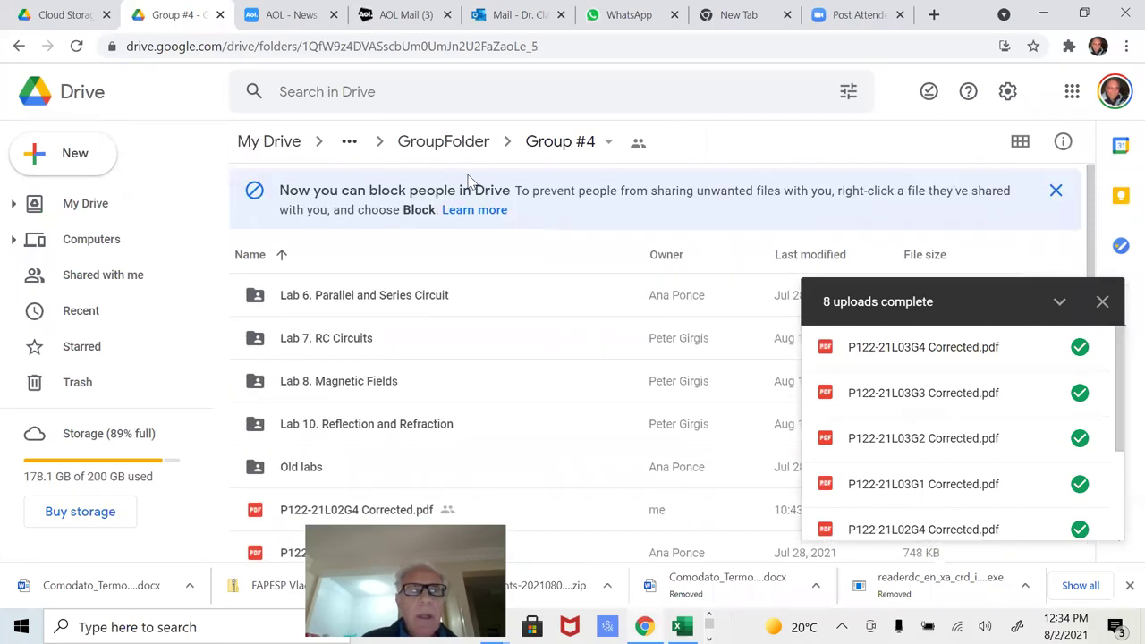
Return to GroupFolder and open the Group #1 folder to check its corrected reports.
{"action": "left_click", "coordinate": [442, 143]}
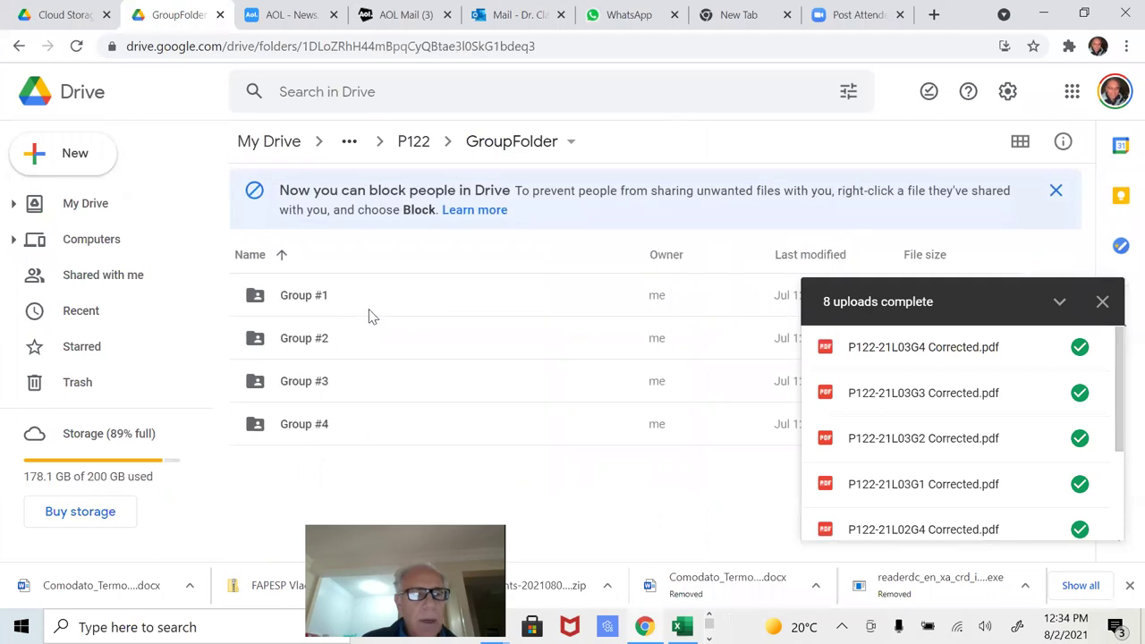
{"action": "left_click", "coordinate": [324, 302]}
{"action": "double_click", "coordinate": [324, 302]}
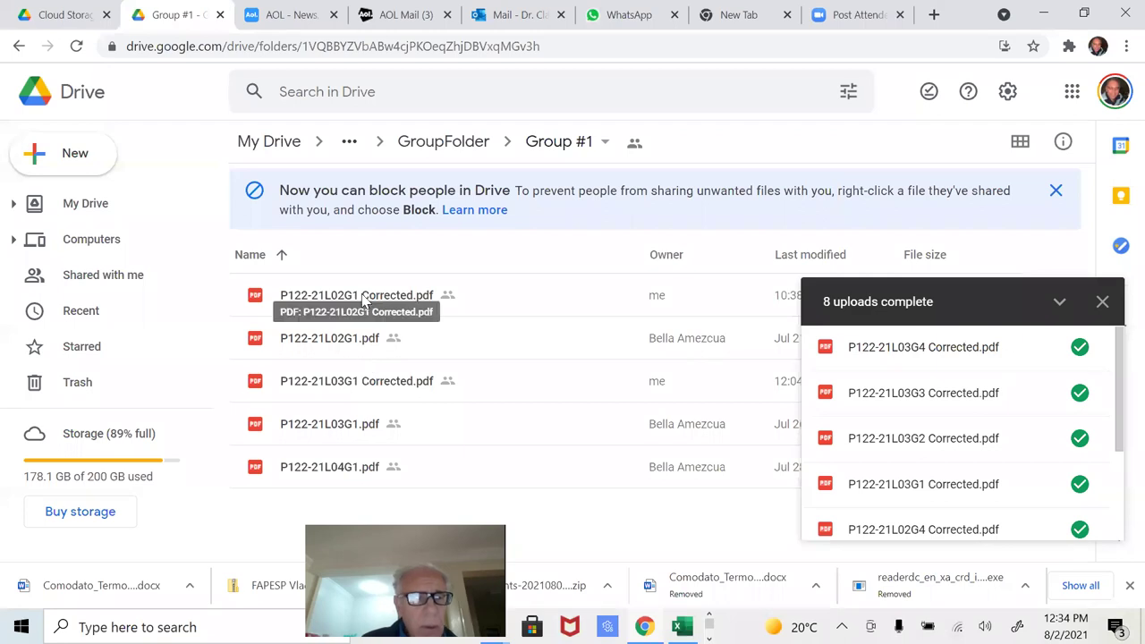
Return to GroupFolder and open the Group #2 folder to check it for the corrected Lab2 and Lab3 reports.
{"action": "left_click", "coordinate": [481, 148]}
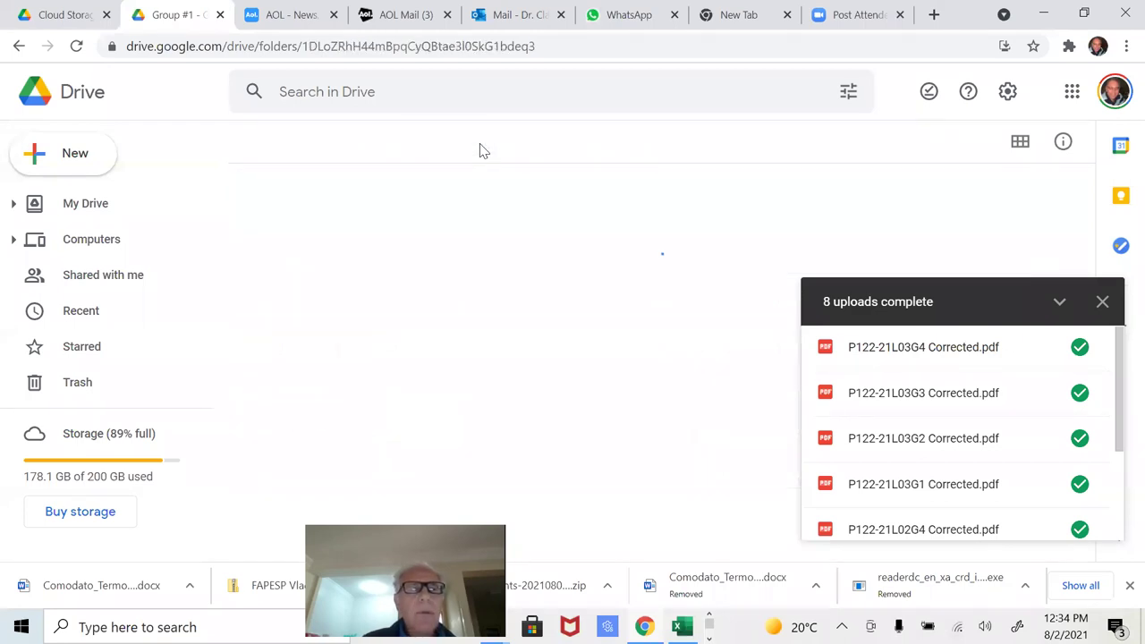
{"action": "double_click", "coordinate": [297, 345]}
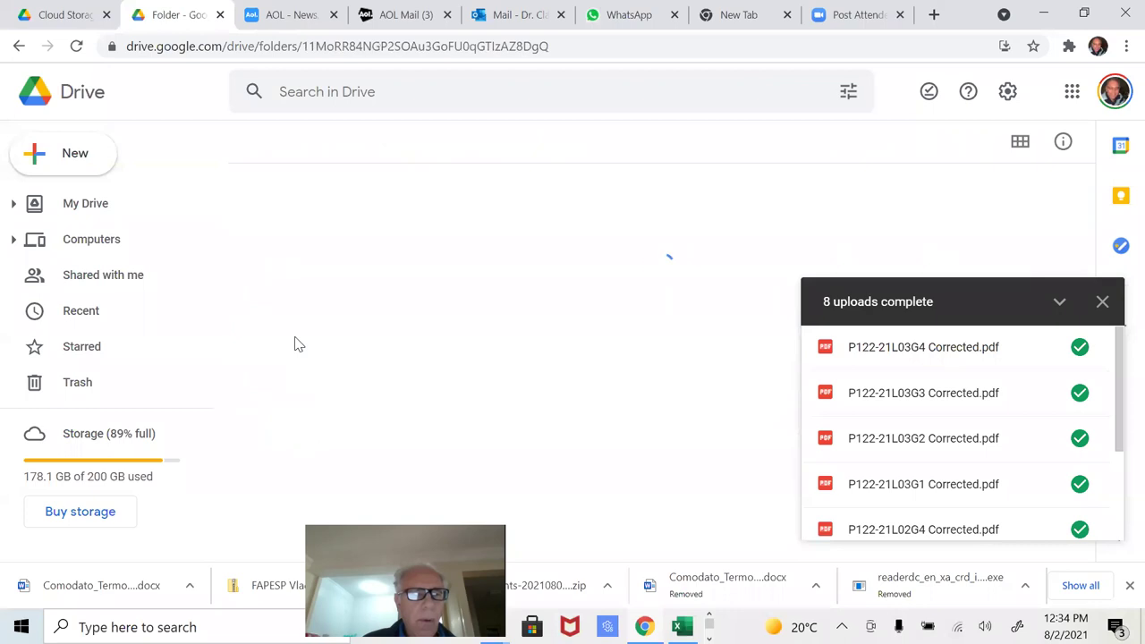
{"action": "scroll", "coordinate": [358, 366], "scroll_direction": "down", "scroll_amount": 2}
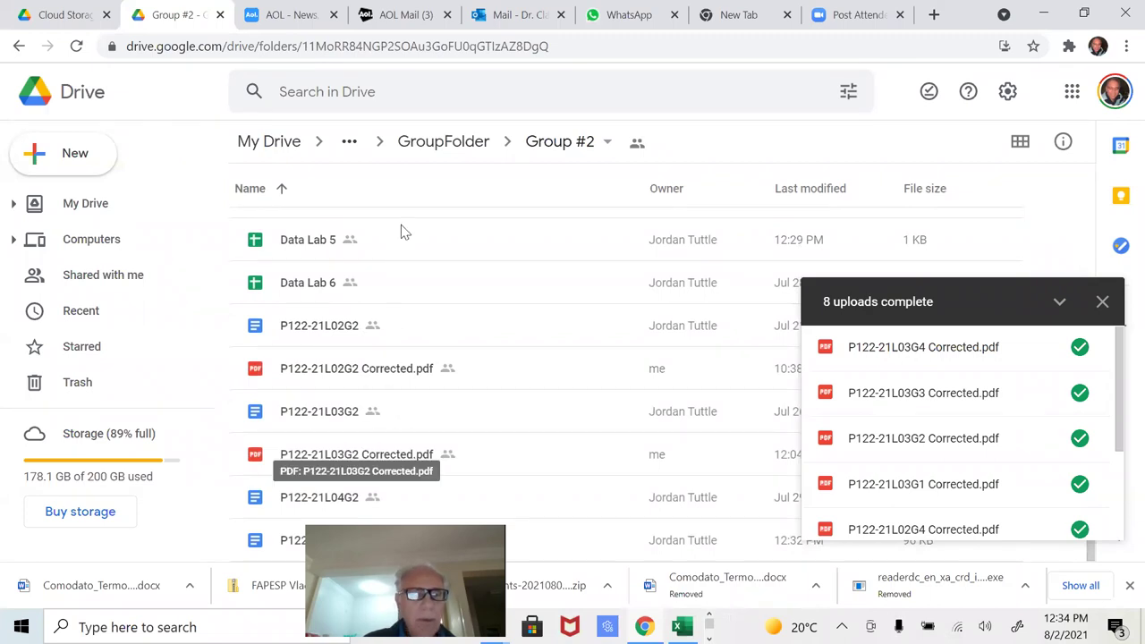
Check the corrected reports in the Group #3 folder and dismiss the upload summary back in GroupFolder.
{"action": "left_click", "coordinate": [442, 146]}
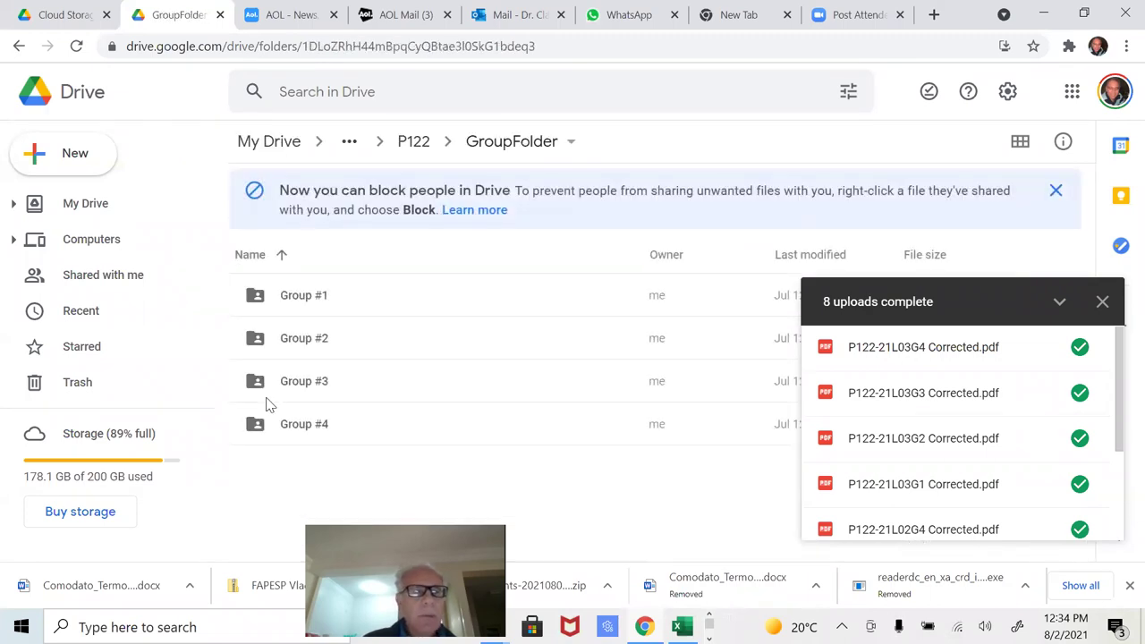
{"action": "double_click", "coordinate": [270, 387]}
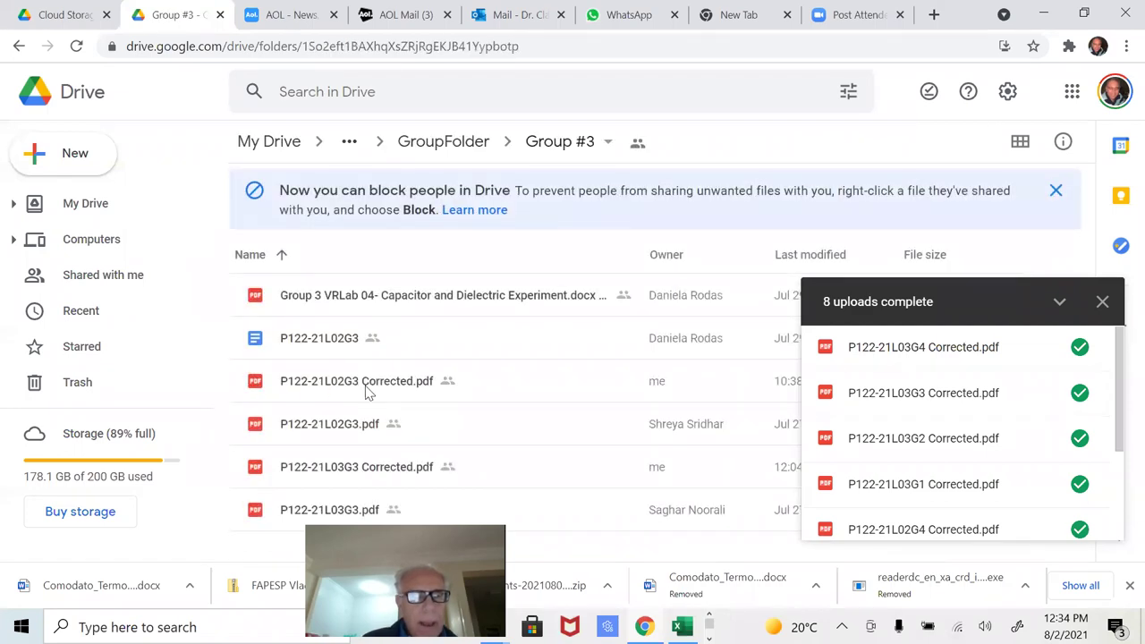
{"action": "left_click", "coordinate": [458, 145]}
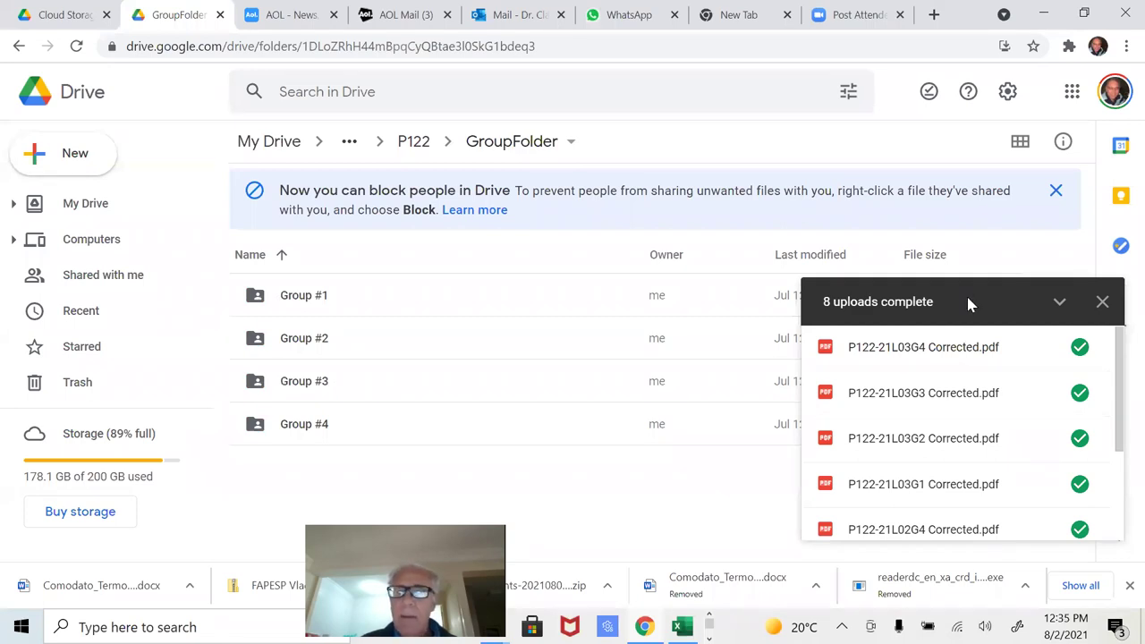
{"action": "left_click", "coordinate": [1102, 304]}
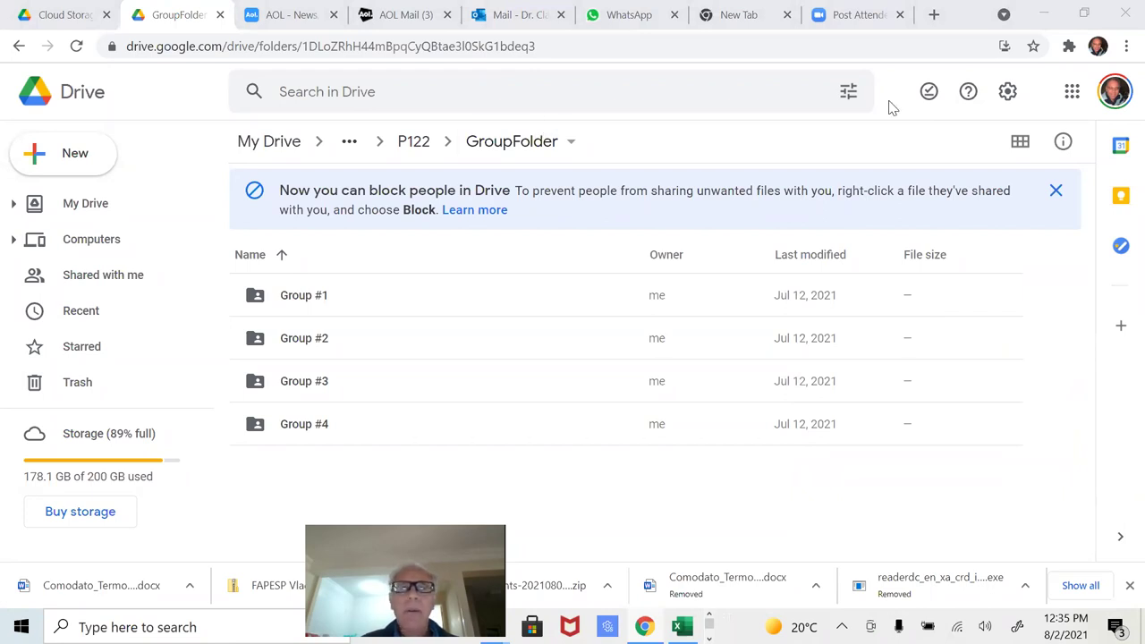
Minimize the browser and the roster workbook, and move the P122Lecture File Explorer window clear of the Lab3 window.
{"action": "left_click", "coordinate": [1041, 14]}
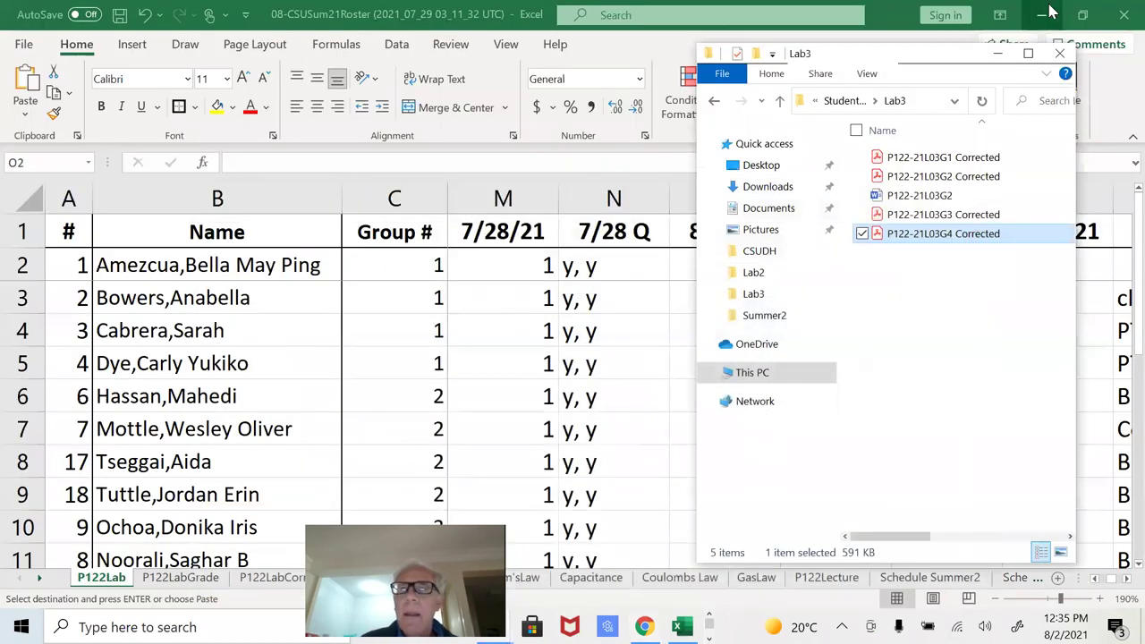
{"action": "left_click", "coordinate": [1041, 15]}
{"action": "left_click", "coordinate": [530, 336]}
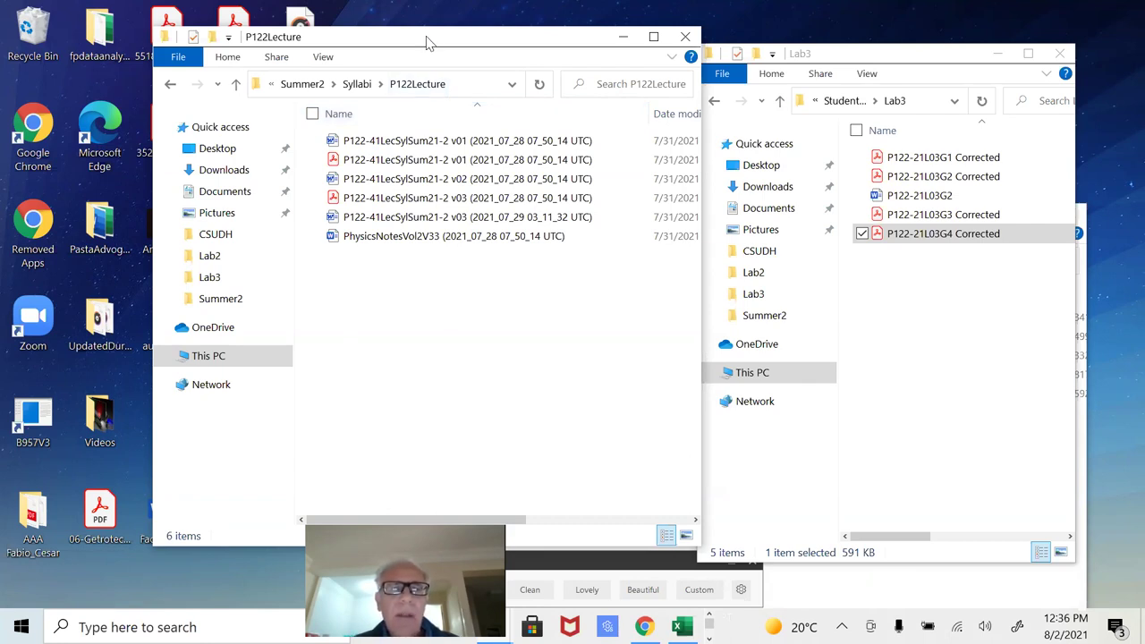
{"action": "left_click_drag", "start_coordinate": [426, 42], "coordinate": [315, 16]}
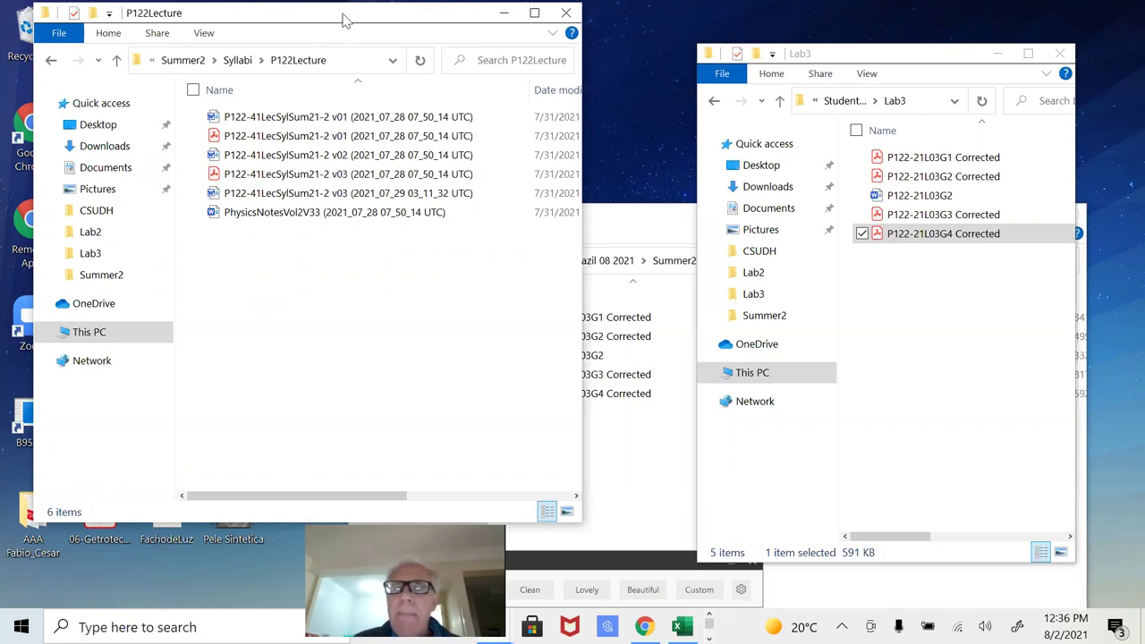
{"action": "left_click_drag", "start_coordinate": [341, 14], "coordinate": [344, 16]}
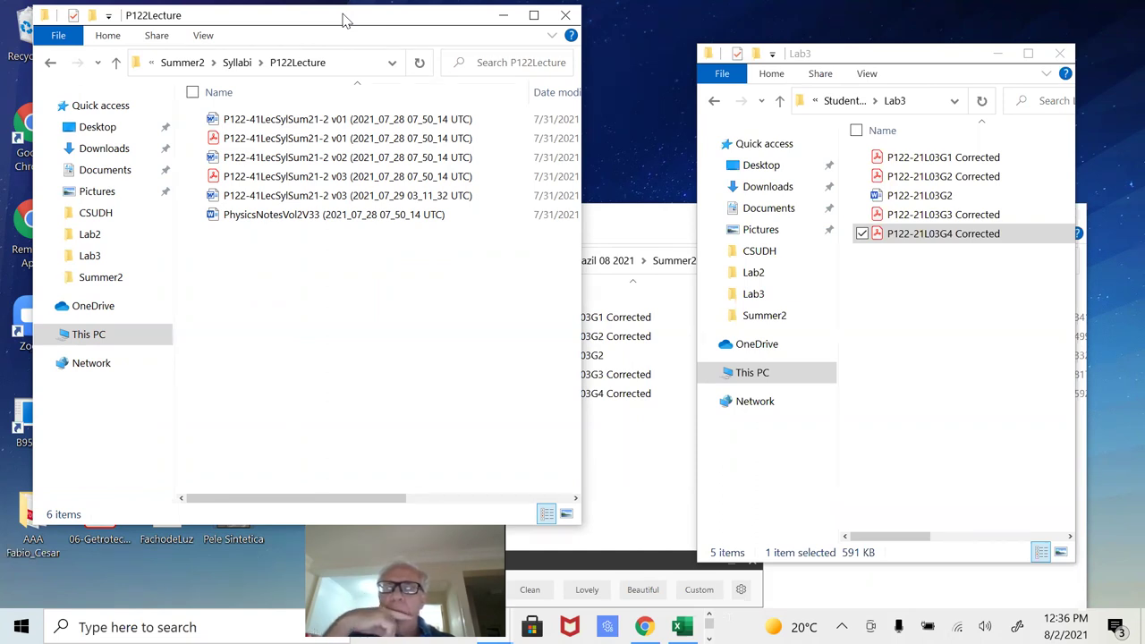
{"action": "left_click", "coordinate": [817, 99]}
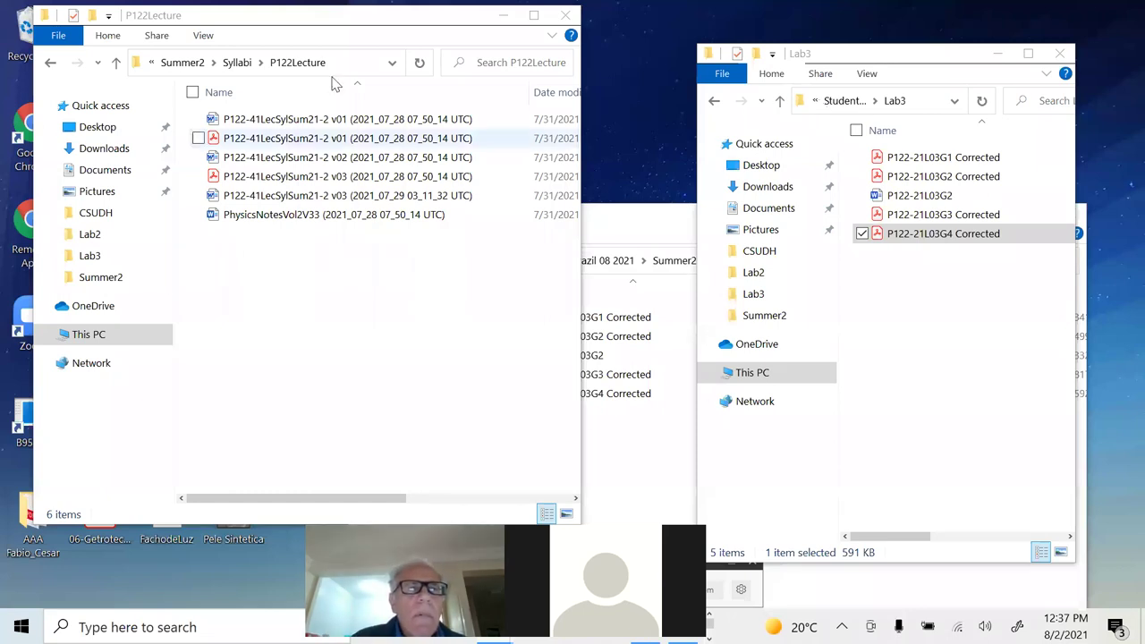
{"action": "left_click_drag", "start_coordinate": [292, 27], "coordinate": [281, 32]}
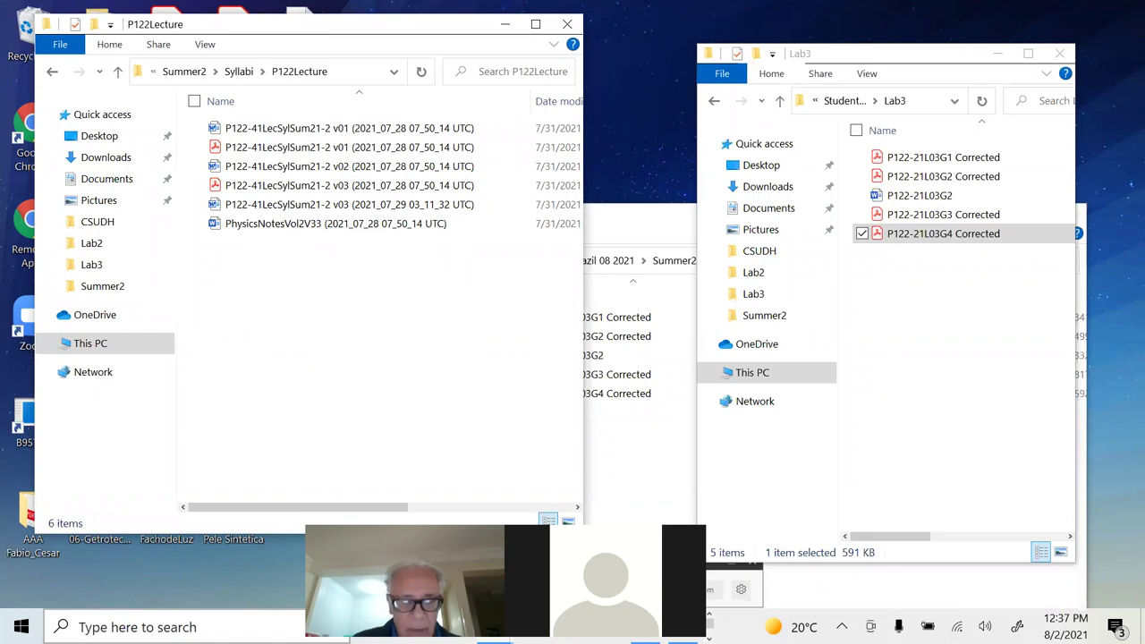
Switch back to Chrome and open McGraw-Hill Connect (connect.mheducation.com) in a new tab.
{"action": "left_click", "coordinate": [211, 624]}
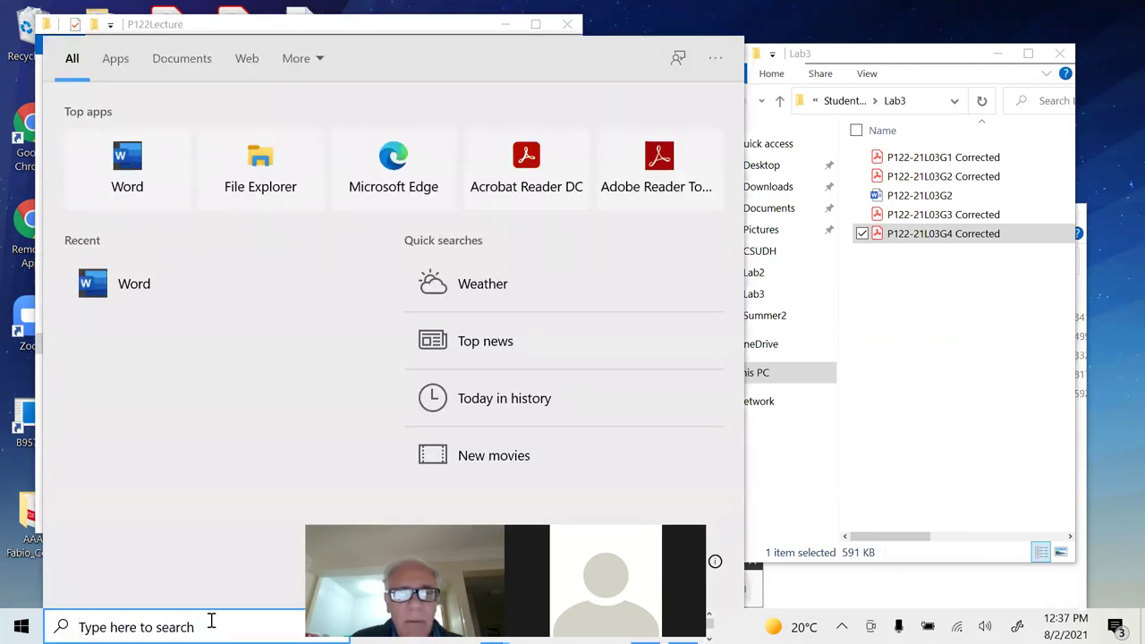
{"action": "key", "text": "alt+Tab"}
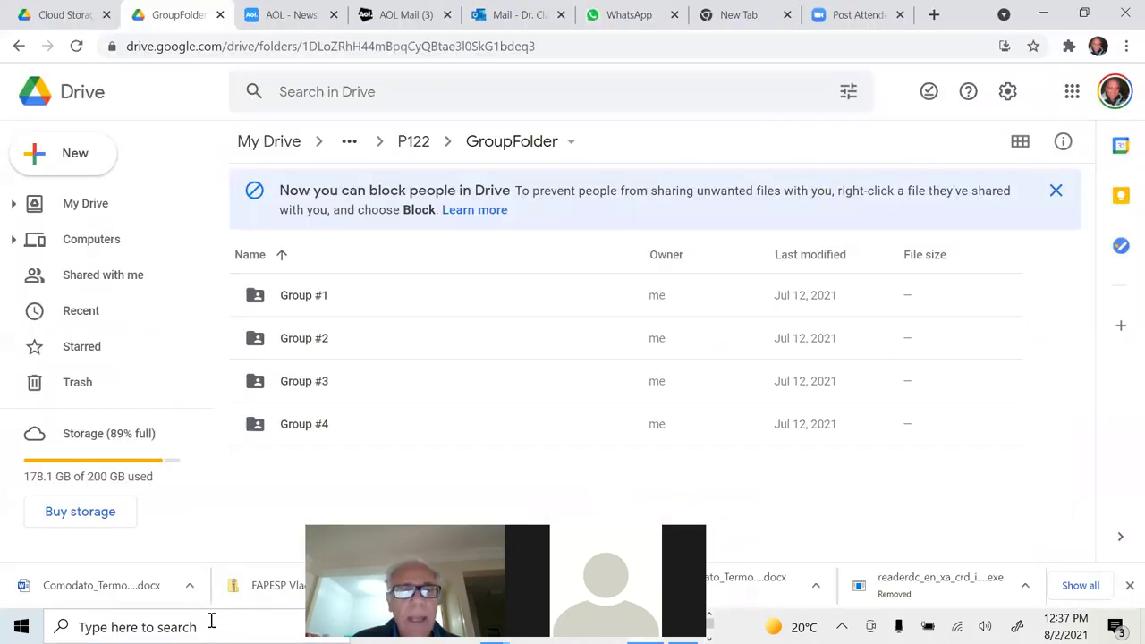
{"action": "left_click", "coordinate": [935, 14]}
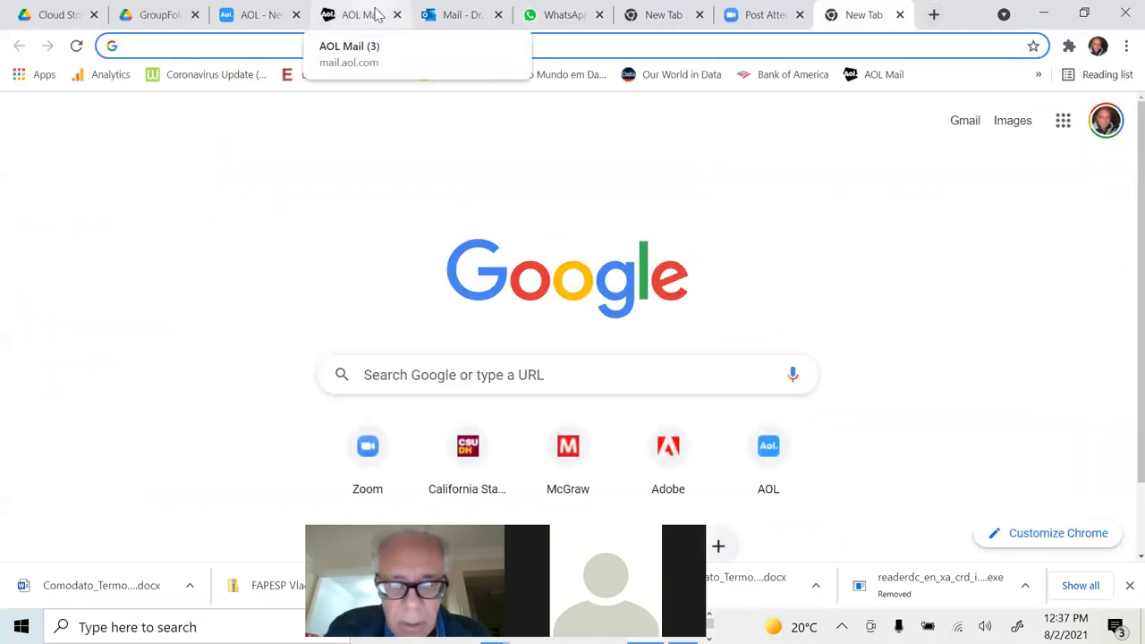
{"action": "type", "text": "connect"}
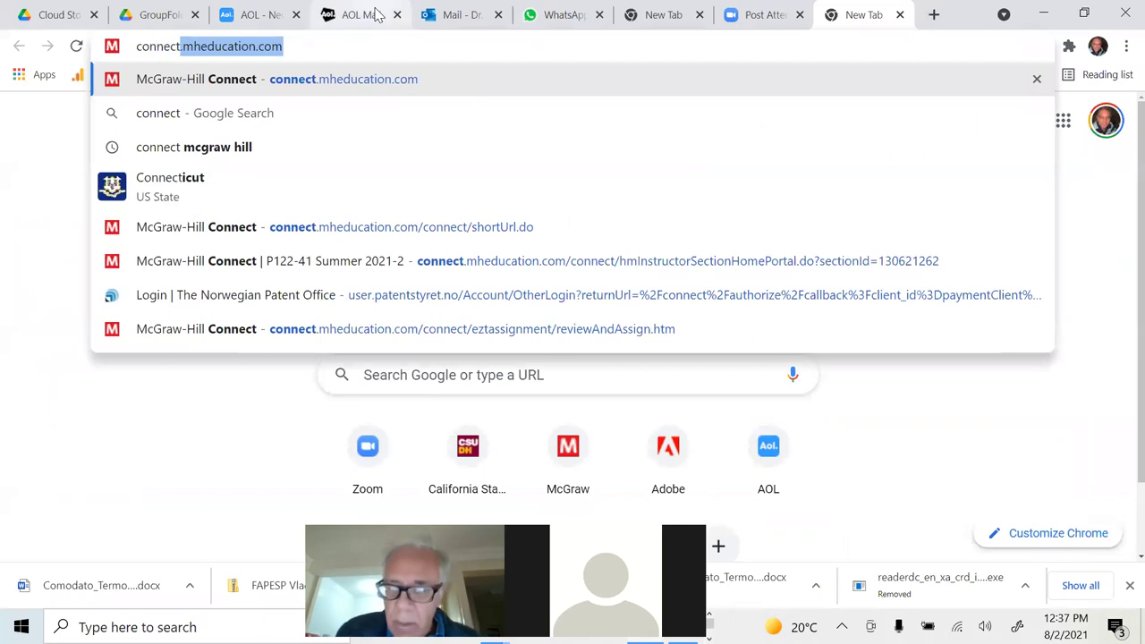
{"action": "key", "text": "Return"}
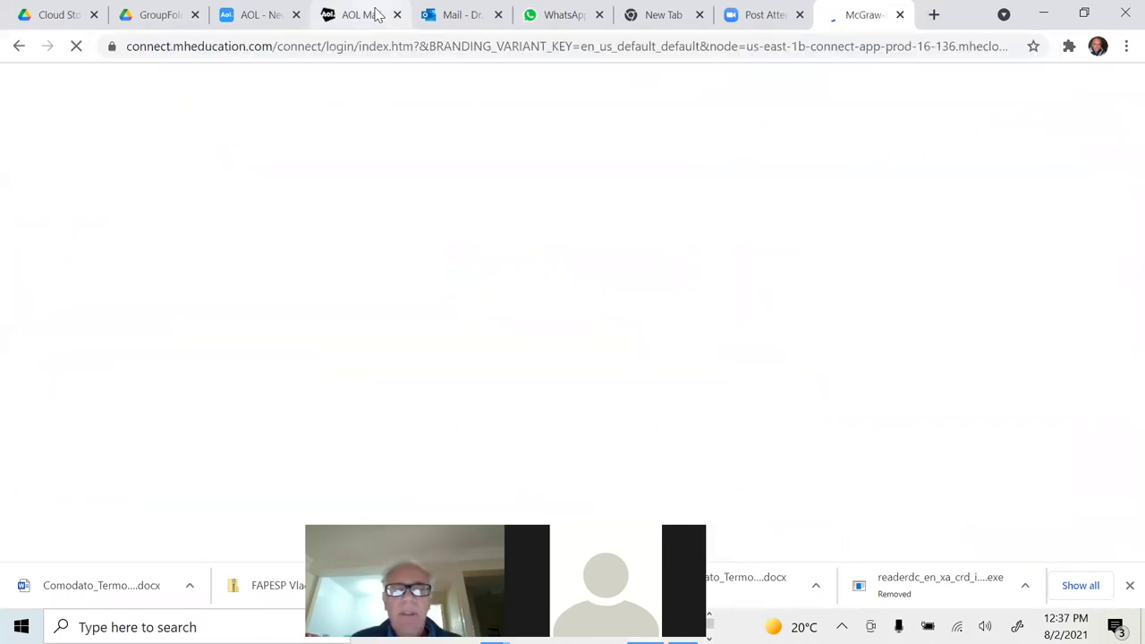
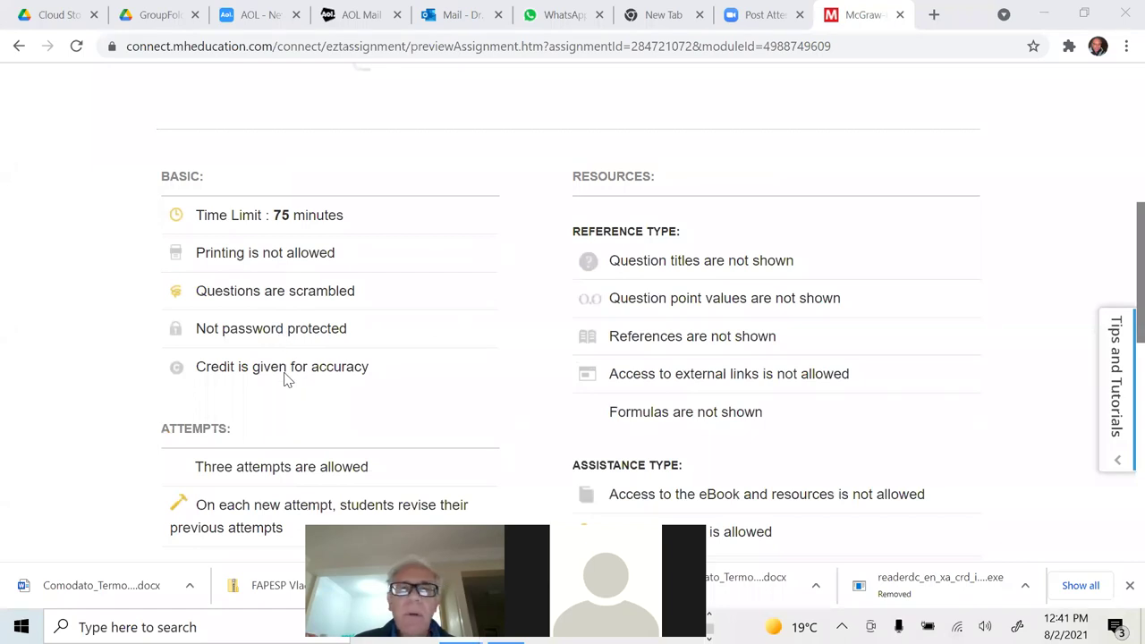
Review the exam assignment's attempts, tolerances and feedback settings in the McGraw-Hill Connect preview.
{"action": "scroll", "coordinate": [286, 380], "scroll_direction": "down", "scroll_amount": 5}
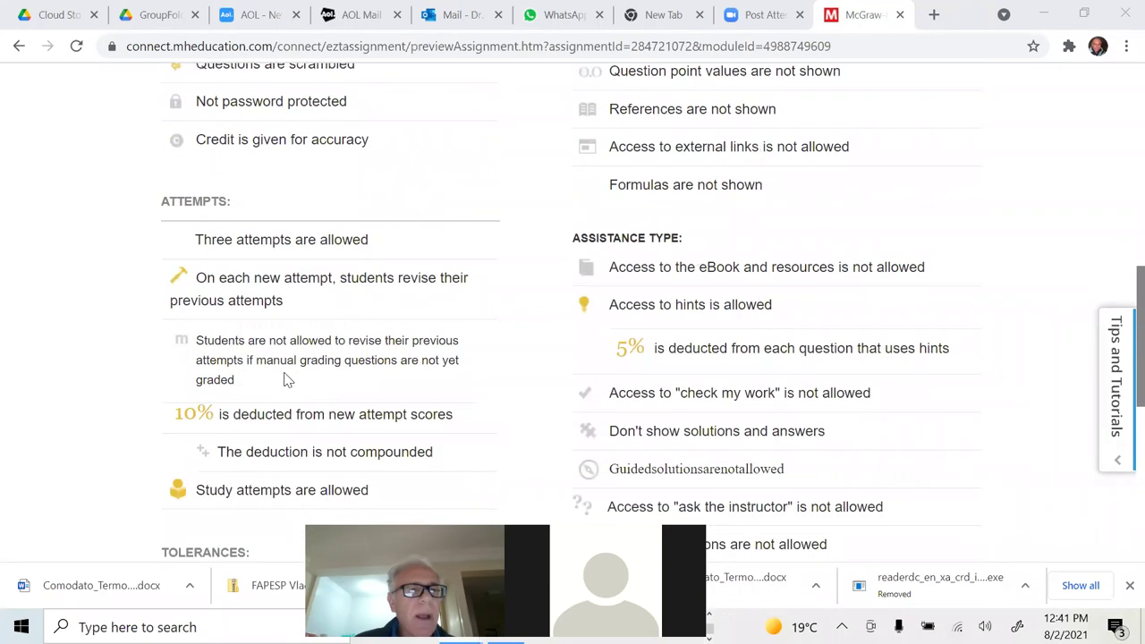
{"action": "scroll", "coordinate": [286, 380], "scroll_direction": "down", "scroll_amount": 1}
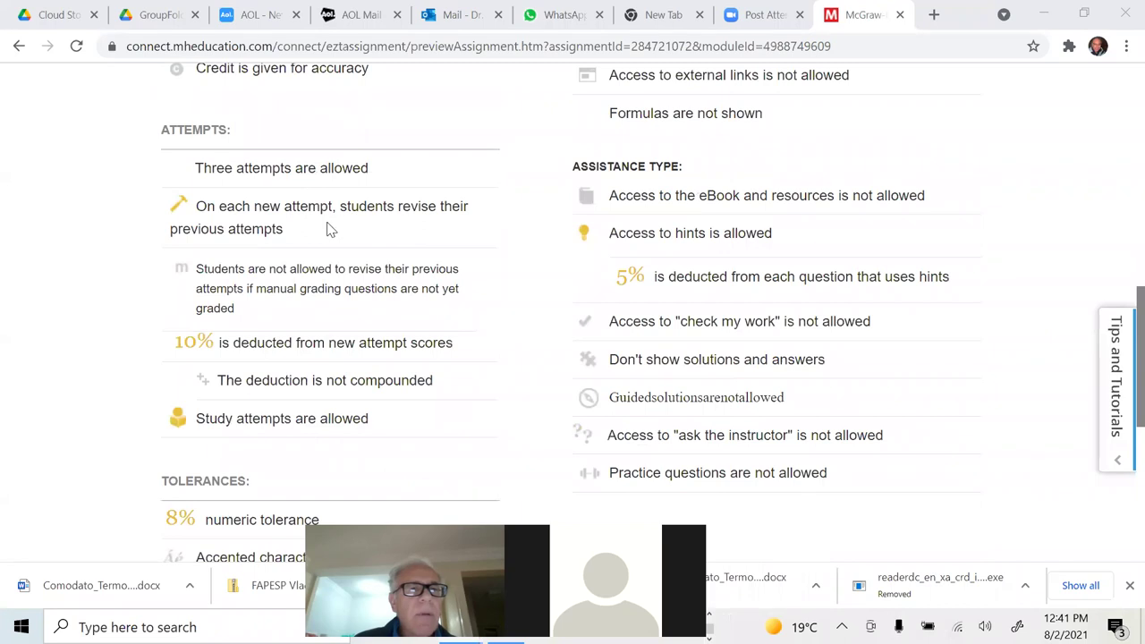
{"action": "scroll", "coordinate": [255, 277], "scroll_direction": "down", "scroll_amount": 2}
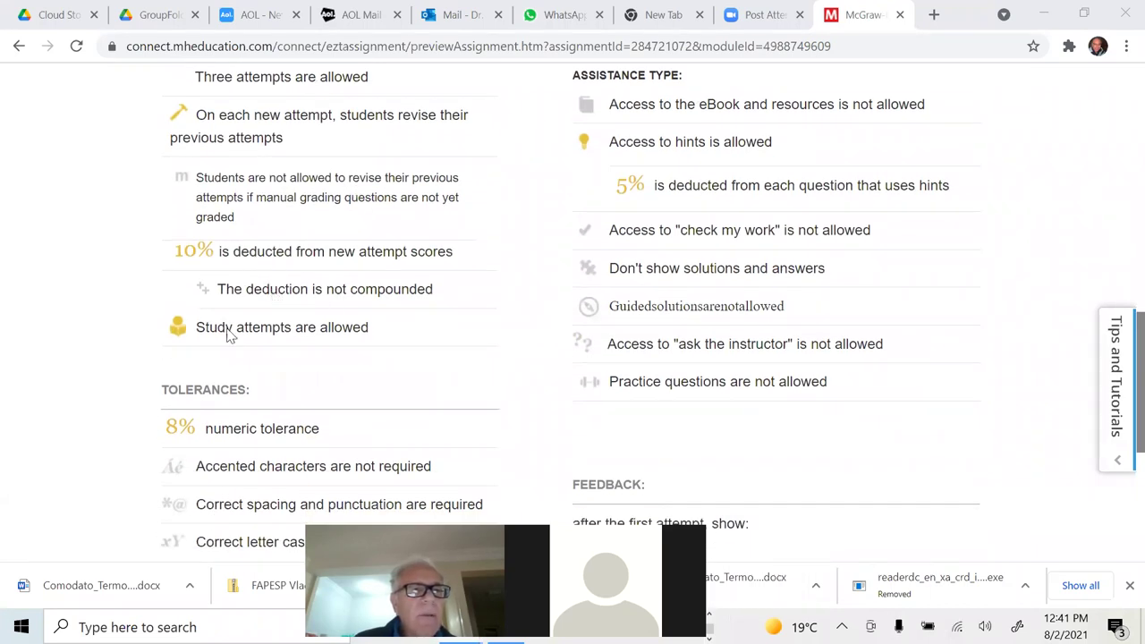
{"action": "scroll", "coordinate": [280, 322], "scroll_direction": "down", "scroll_amount": 3}
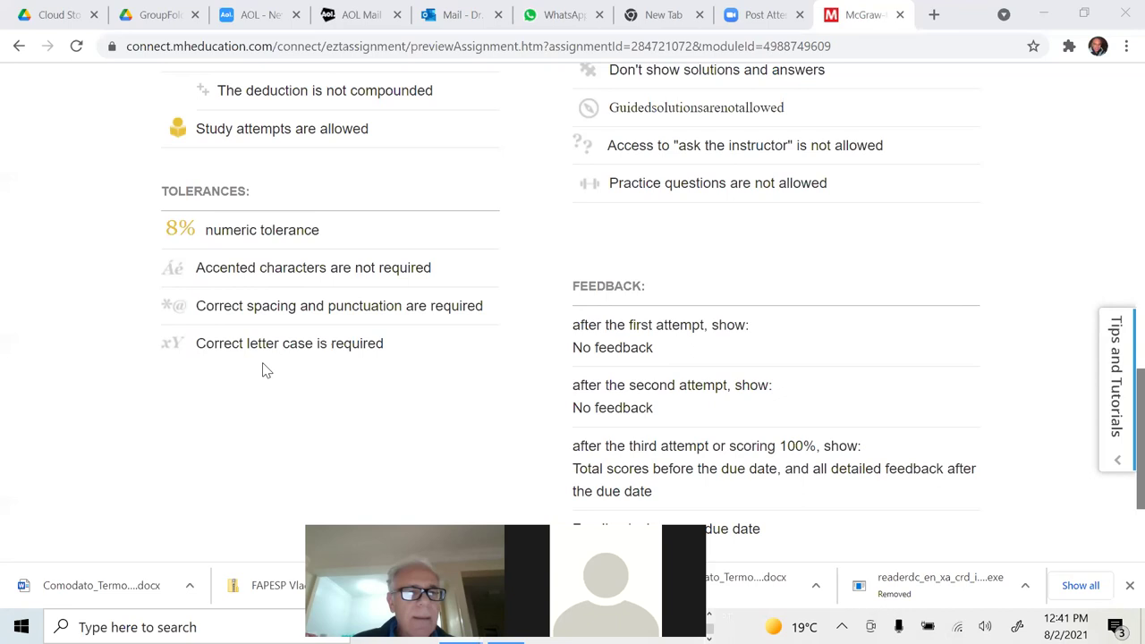
{"action": "scroll", "coordinate": [266, 370], "scroll_direction": "down", "scroll_amount": 2}
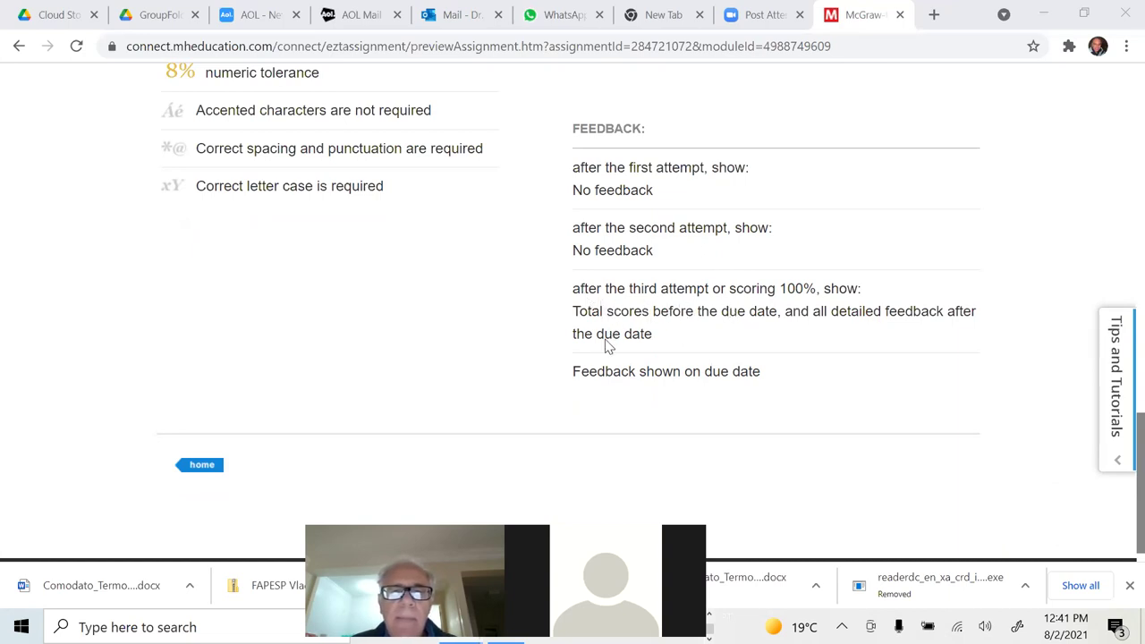
{"action": "scroll", "coordinate": [606, 346], "scroll_direction": "up", "scroll_amount": 1}
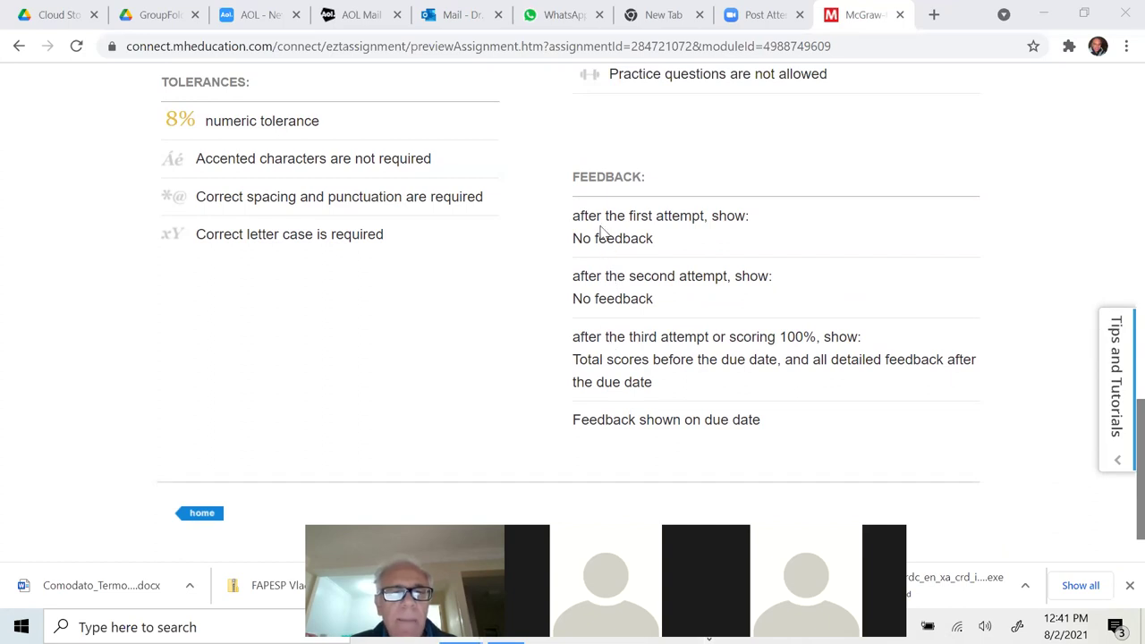
Go back through the exam's assistance, reference and basic settings up to its start and due dates.
{"action": "scroll", "coordinate": [601, 232], "scroll_direction": "up", "scroll_amount": 4}
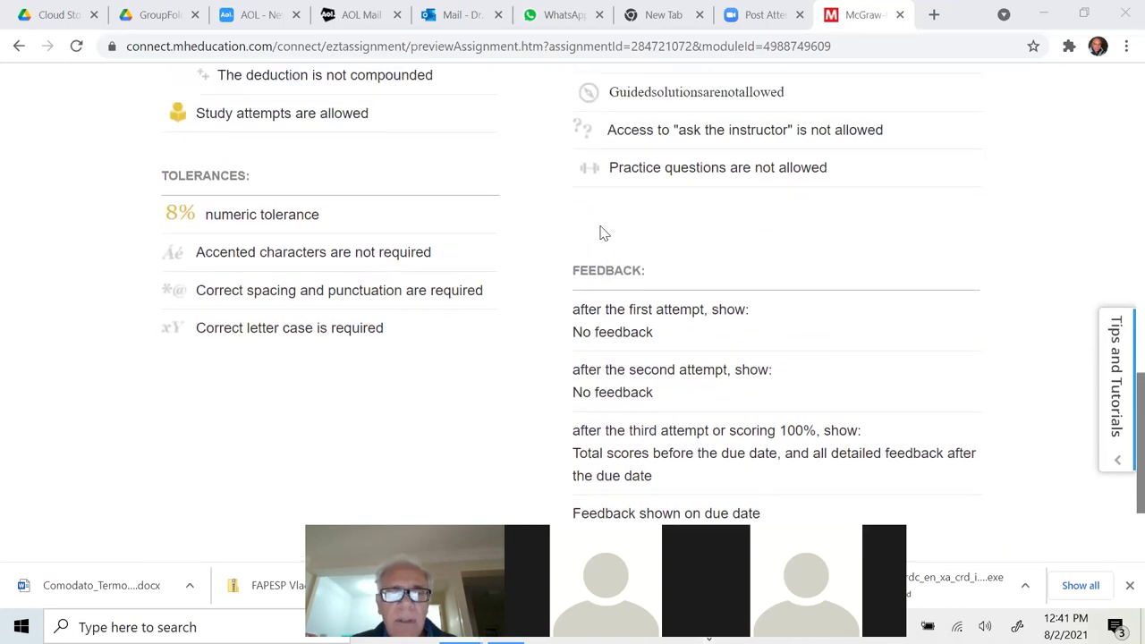
{"action": "scroll", "coordinate": [602, 233], "scroll_direction": "up", "scroll_amount": 1}
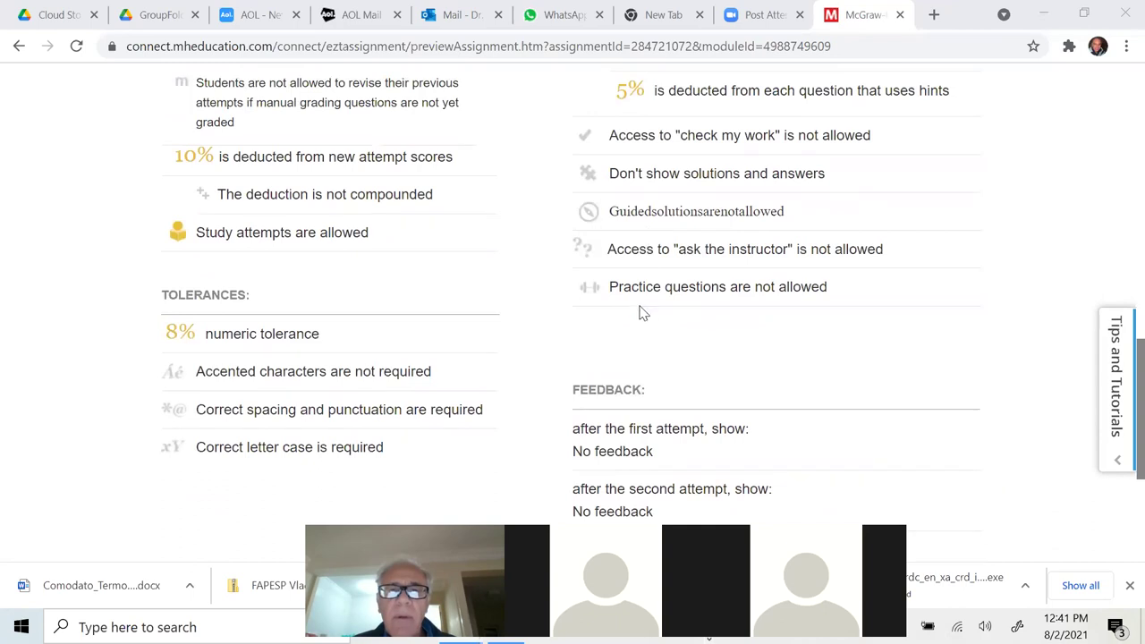
{"action": "scroll", "coordinate": [640, 247], "scroll_direction": "up", "scroll_amount": 2}
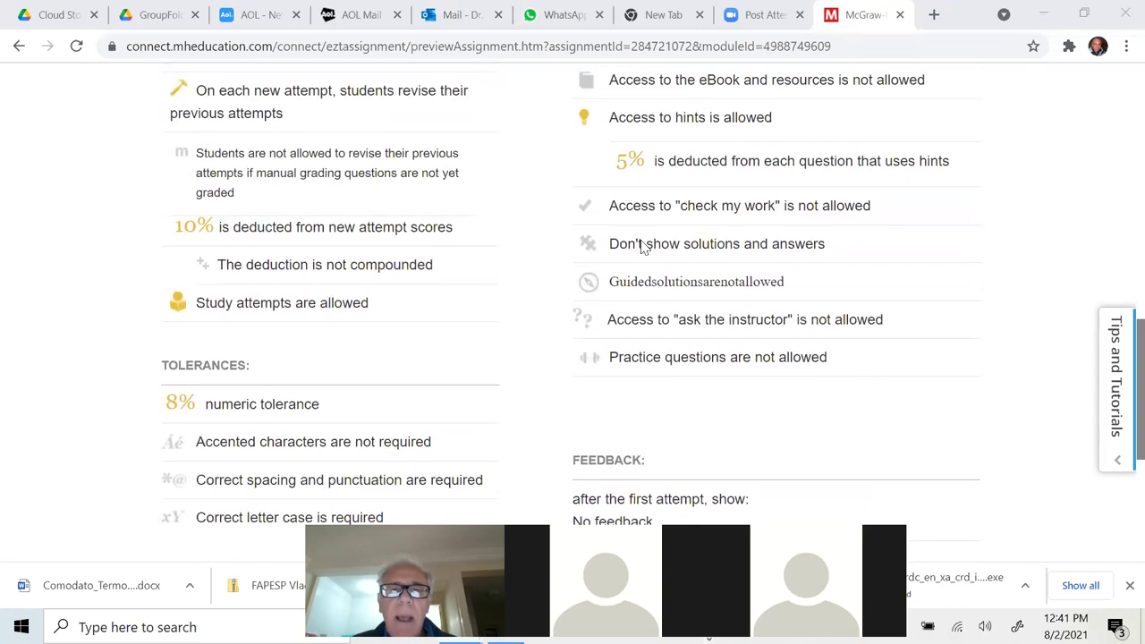
{"action": "scroll", "coordinate": [654, 303], "scroll_direction": "up", "scroll_amount": 1}
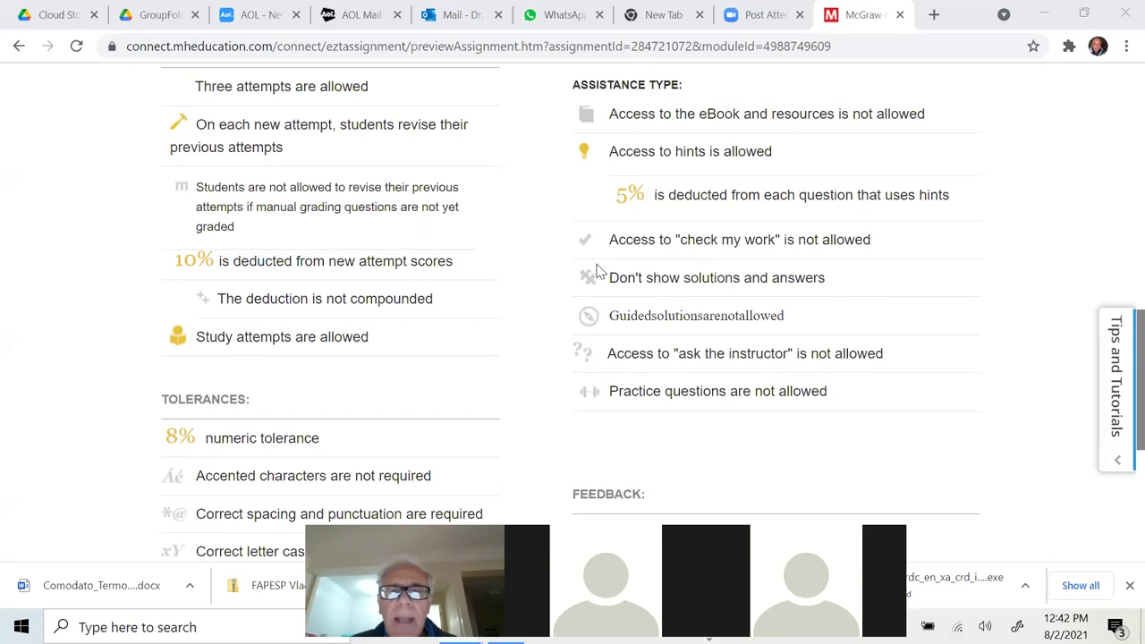
{"action": "scroll", "coordinate": [598, 270], "scroll_direction": "up", "scroll_amount": 1}
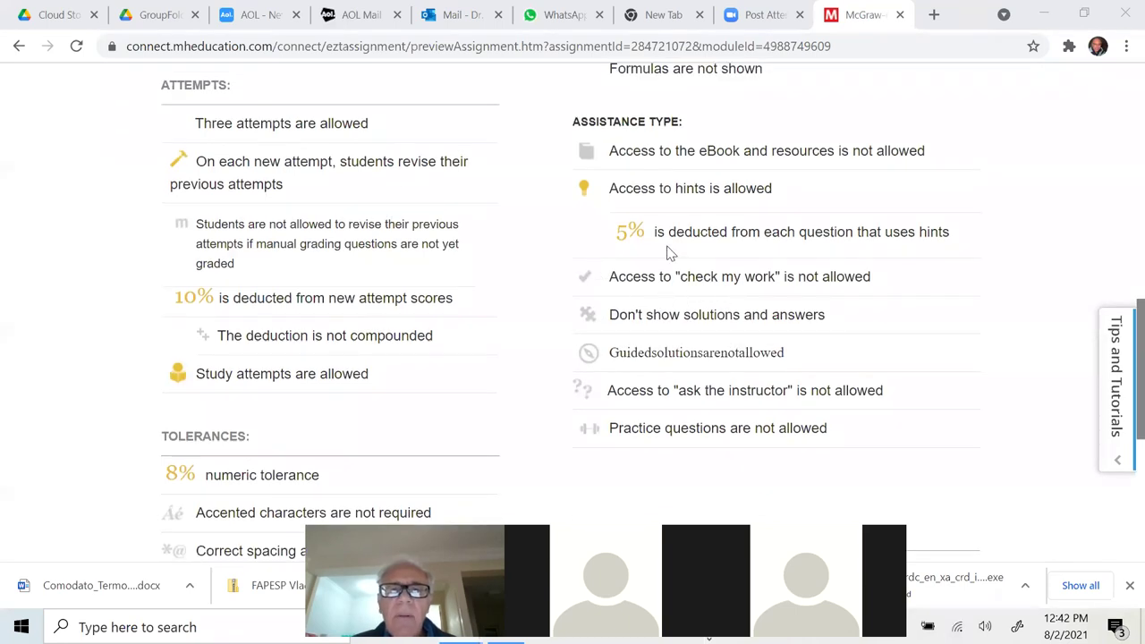
{"action": "scroll", "coordinate": [669, 253], "scroll_direction": "up", "scroll_amount": 3}
{"action": "scroll", "coordinate": [669, 253], "scroll_direction": "up", "scroll_amount": 2}
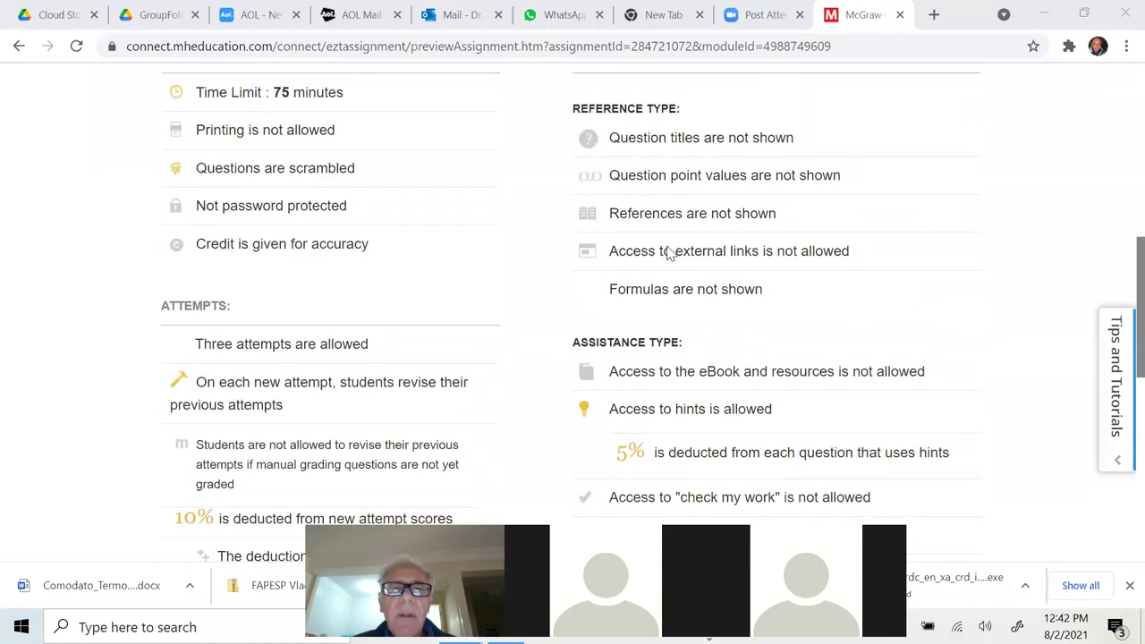
{"action": "scroll", "coordinate": [669, 253], "scroll_direction": "down", "scroll_amount": 3}
{"action": "scroll", "coordinate": [669, 253], "scroll_direction": "up", "scroll_amount": 2}
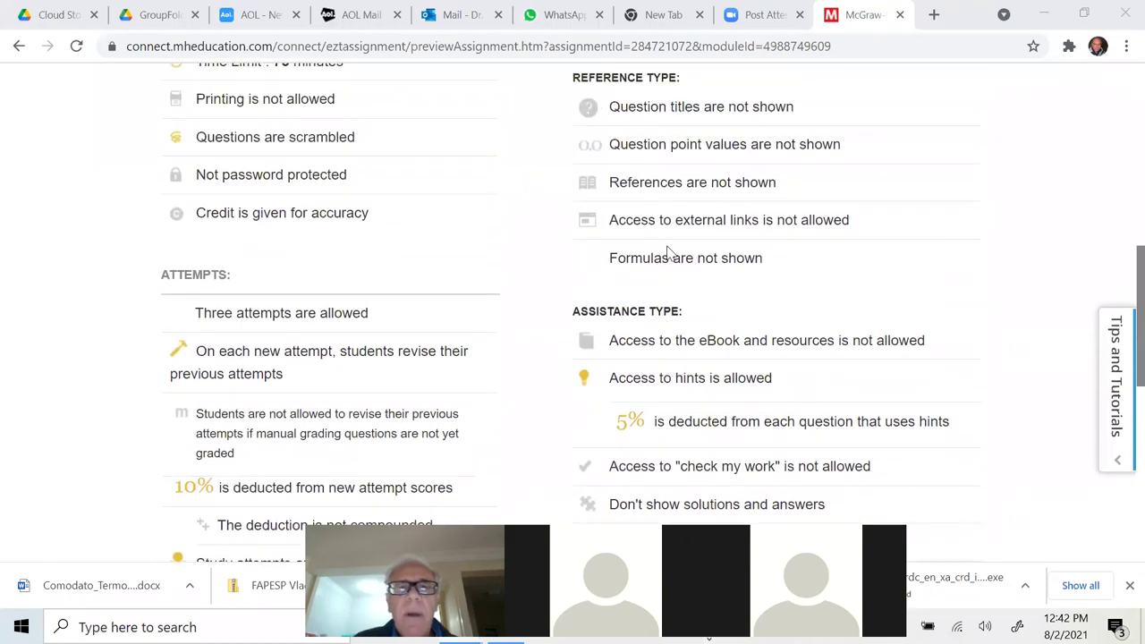
{"action": "scroll", "coordinate": [666, 253], "scroll_direction": "down", "scroll_amount": 3}
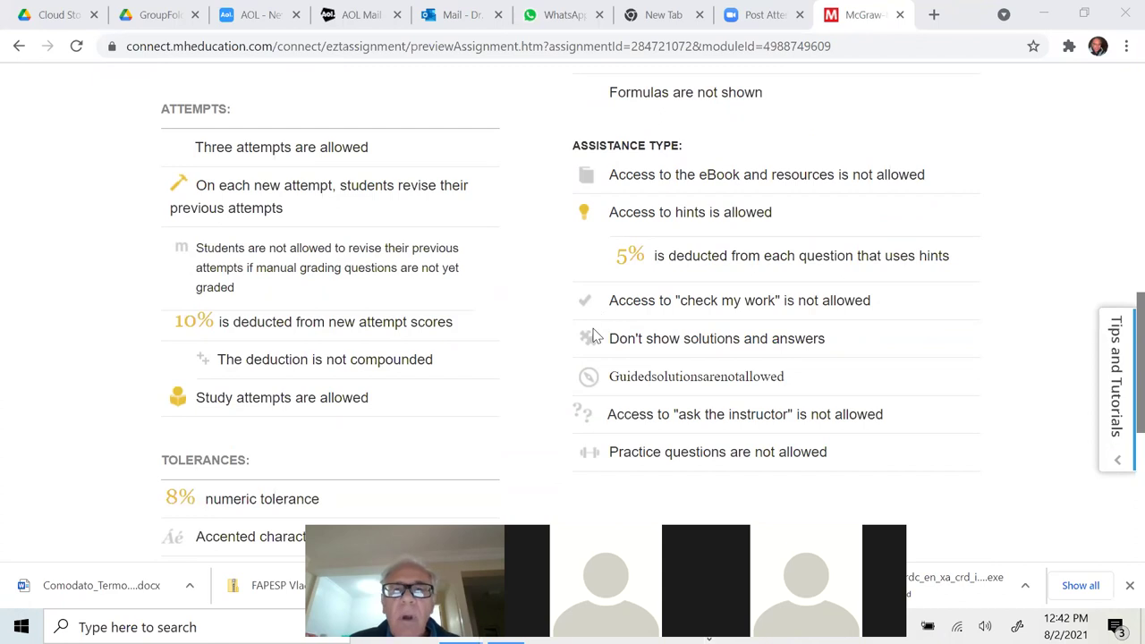
{"action": "scroll", "coordinate": [593, 335], "scroll_direction": "up", "scroll_amount": 6}
{"action": "scroll", "coordinate": [593, 335], "scroll_direction": "down", "scroll_amount": 1}
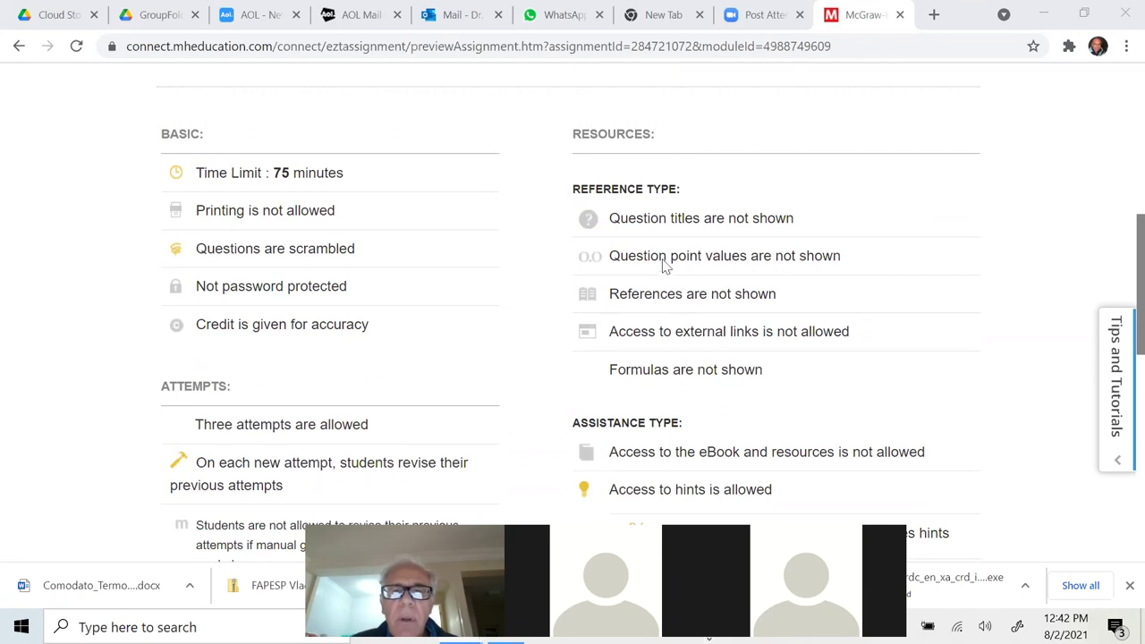
{"action": "scroll", "coordinate": [672, 230], "scroll_direction": "up", "scroll_amount": 5}
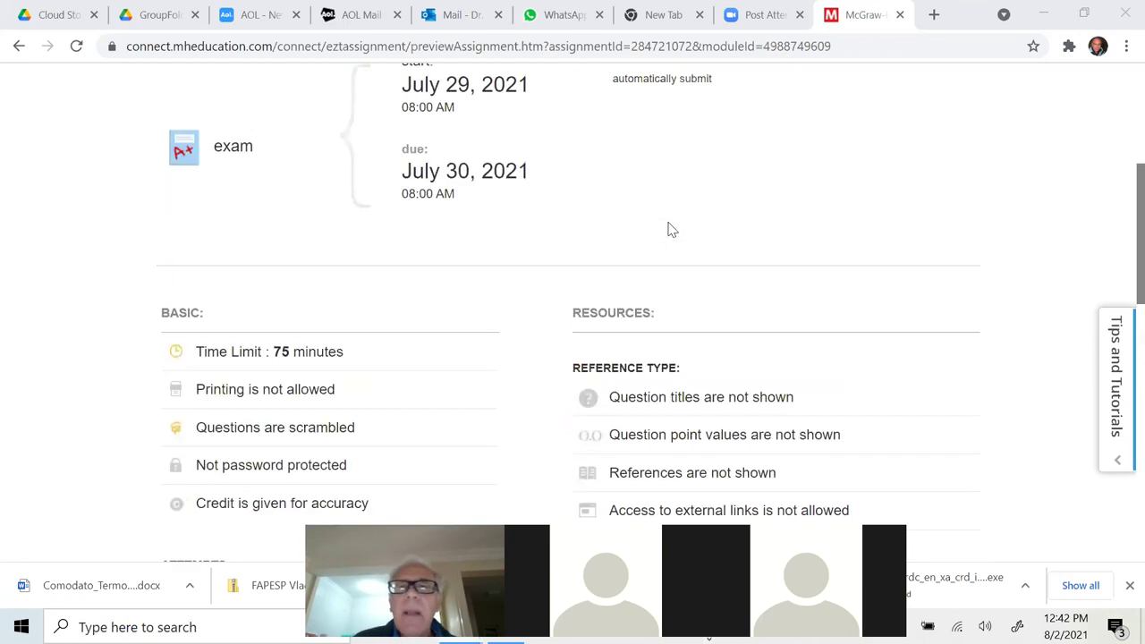
Review Exam 2's basic, attempts and assistance policies once more.
{"action": "scroll", "coordinate": [672, 230], "scroll_direction": "down", "scroll_amount": 3}
{"action": "scroll", "coordinate": [672, 230], "scroll_direction": "down", "scroll_amount": 3}
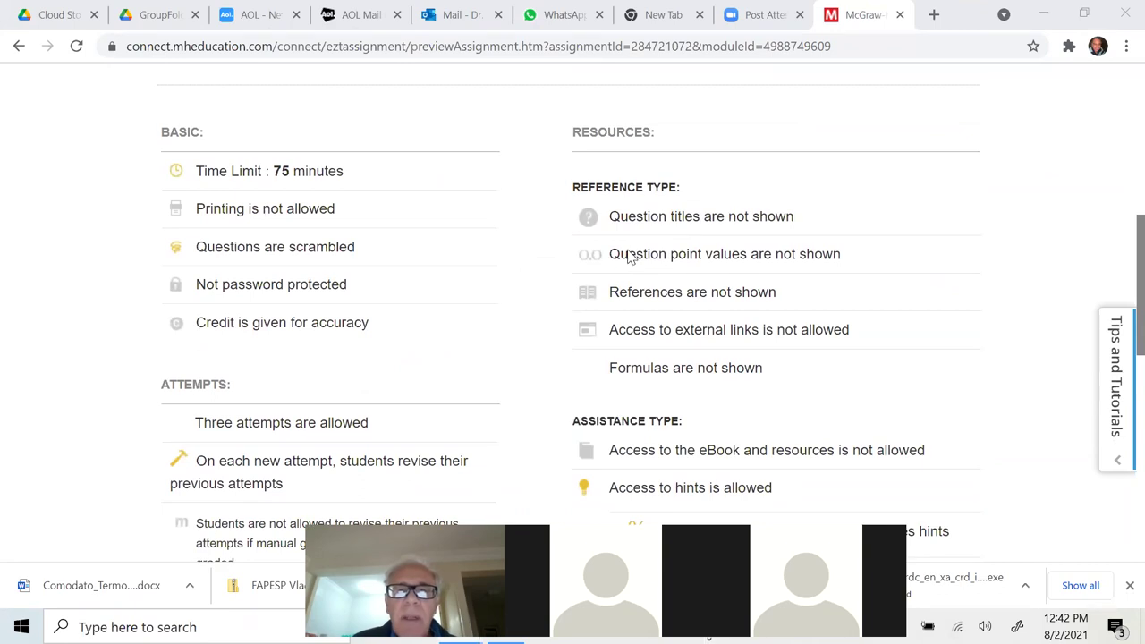
{"action": "scroll", "coordinate": [629, 257], "scroll_direction": "down", "scroll_amount": 3}
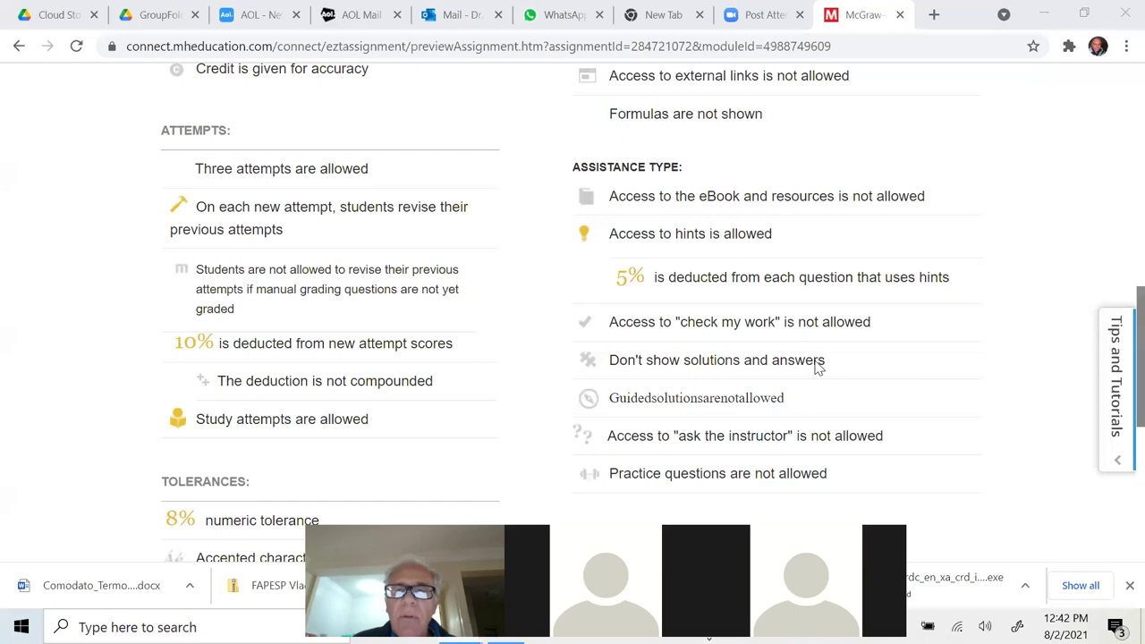
{"action": "scroll", "coordinate": [817, 365], "scroll_direction": "up", "scroll_amount": 5}
{"action": "scroll", "coordinate": [817, 366], "scroll_direction": "up", "scroll_amount": 4}
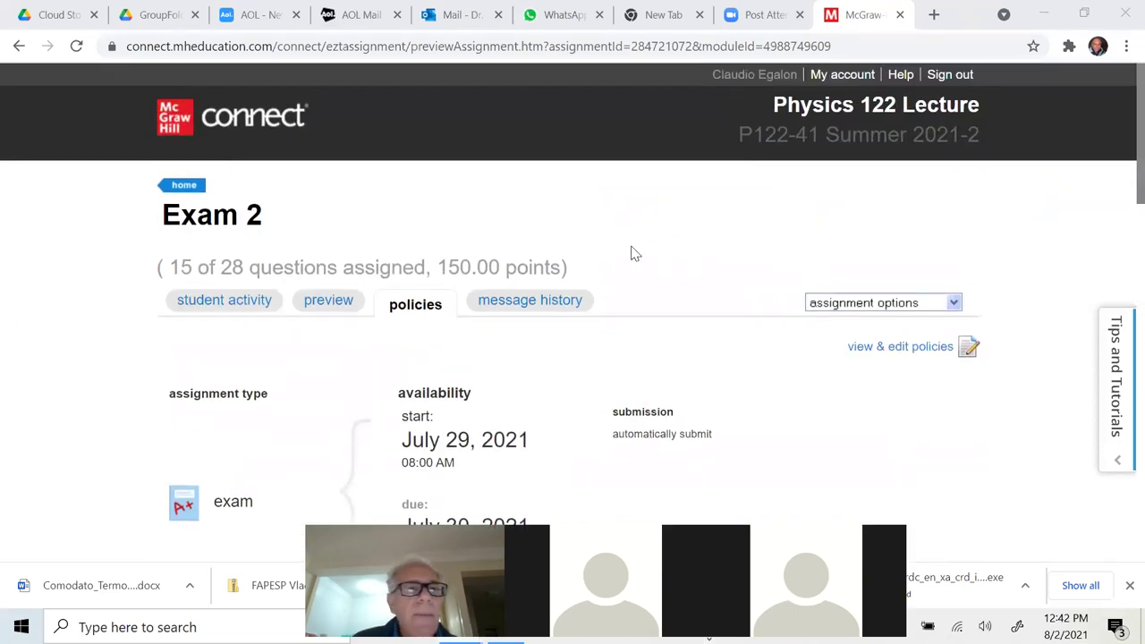
Return to the Physics 122 Lecture section home and open the policies of Exam 1.
{"action": "left_click", "coordinate": [183, 186]}
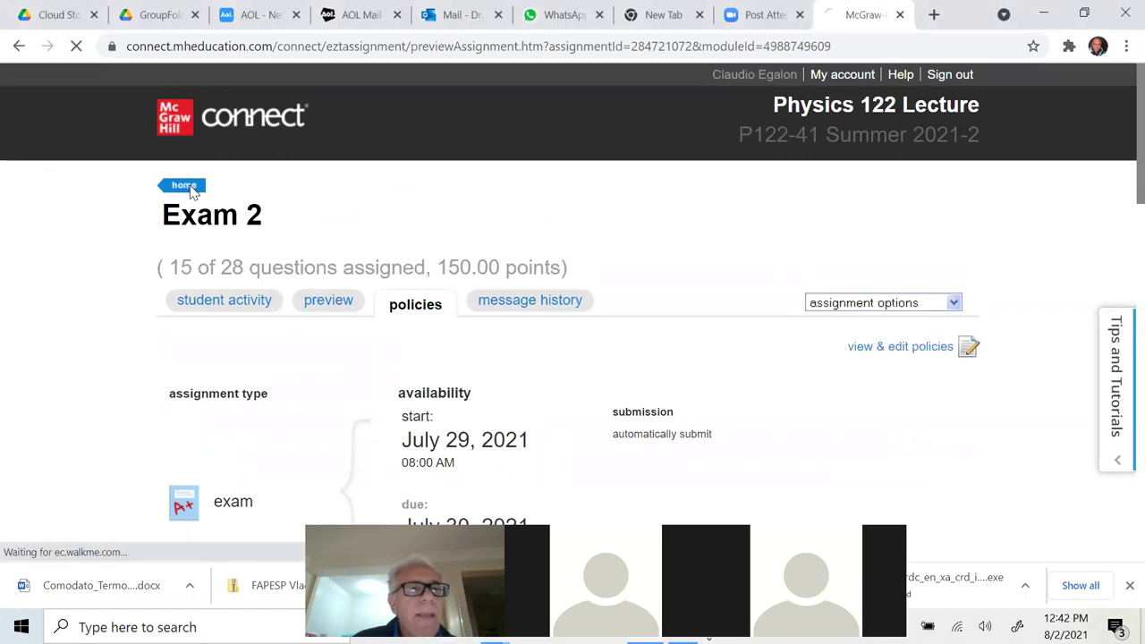
{"action": "scroll", "coordinate": [190, 193], "scroll_direction": "down", "scroll_amount": 2}
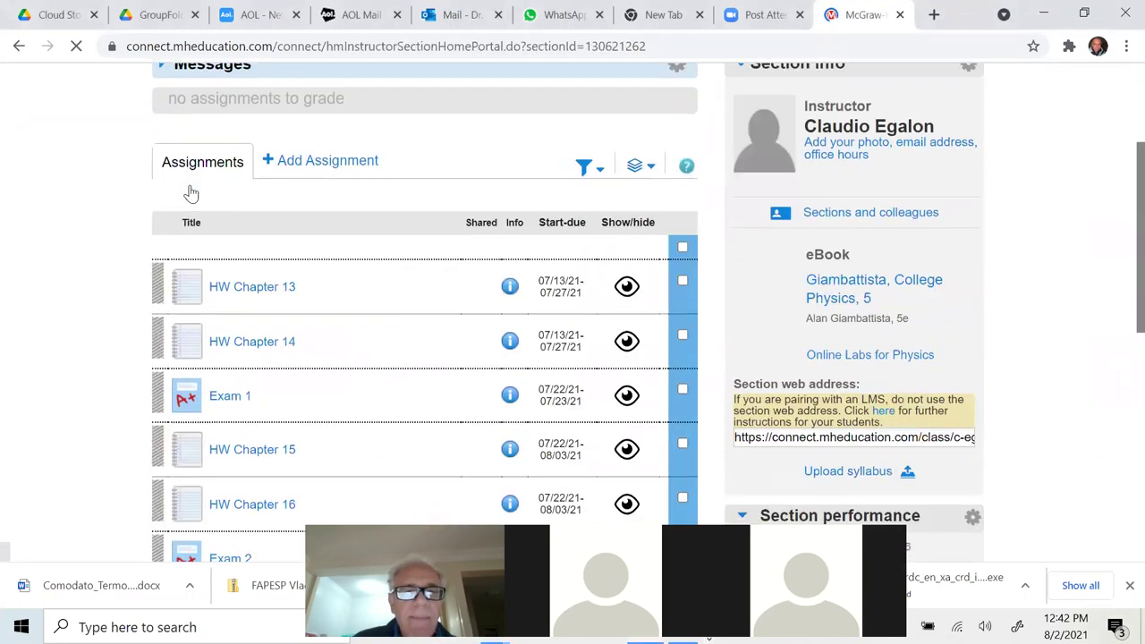
{"action": "scroll", "coordinate": [190, 194], "scroll_direction": "down", "scroll_amount": 3}
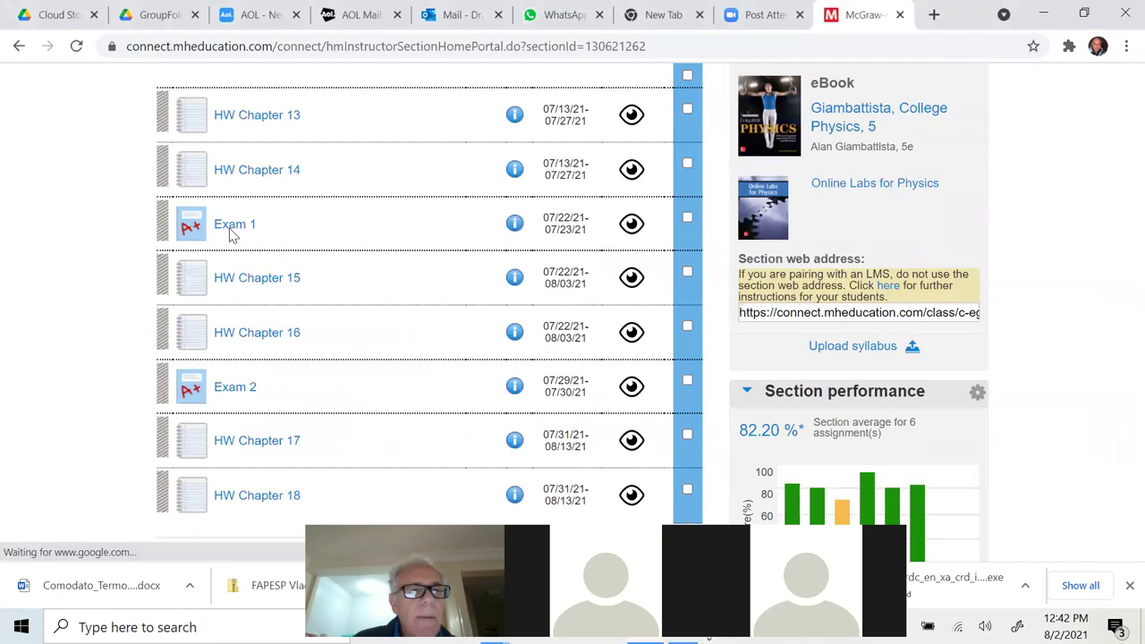
{"action": "left_click", "coordinate": [230, 228]}
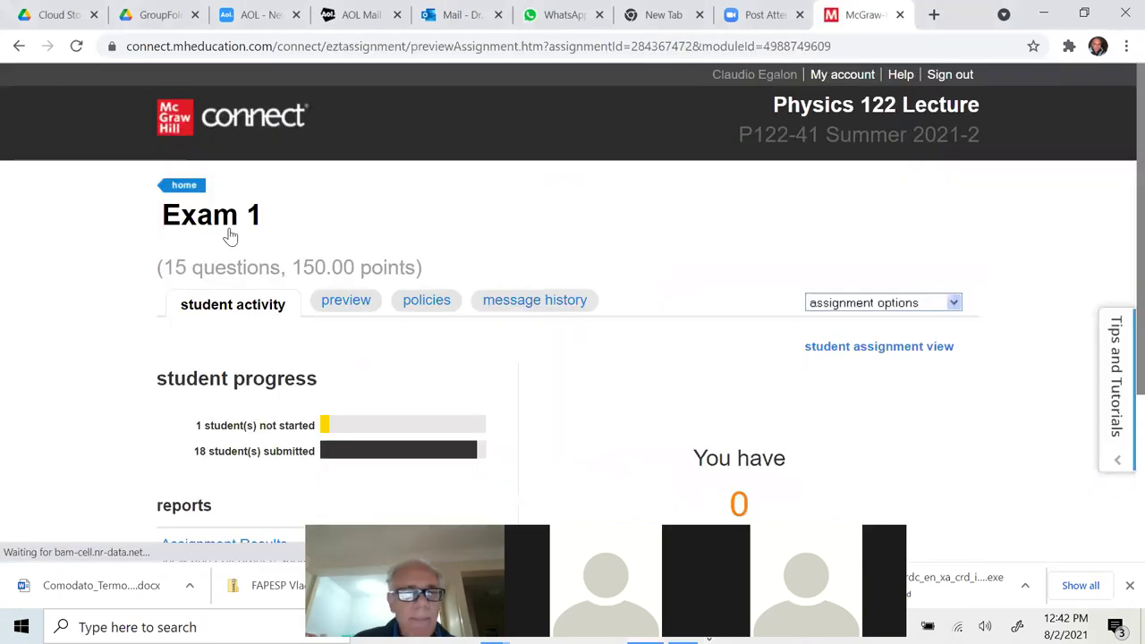
{"action": "left_click", "coordinate": [424, 299]}
Review Exam 1's policies from the basic and reference settings through attempts, assistance and tolerances to feedback.
{"action": "scroll", "coordinate": [438, 308], "scroll_direction": "down", "scroll_amount": 3}
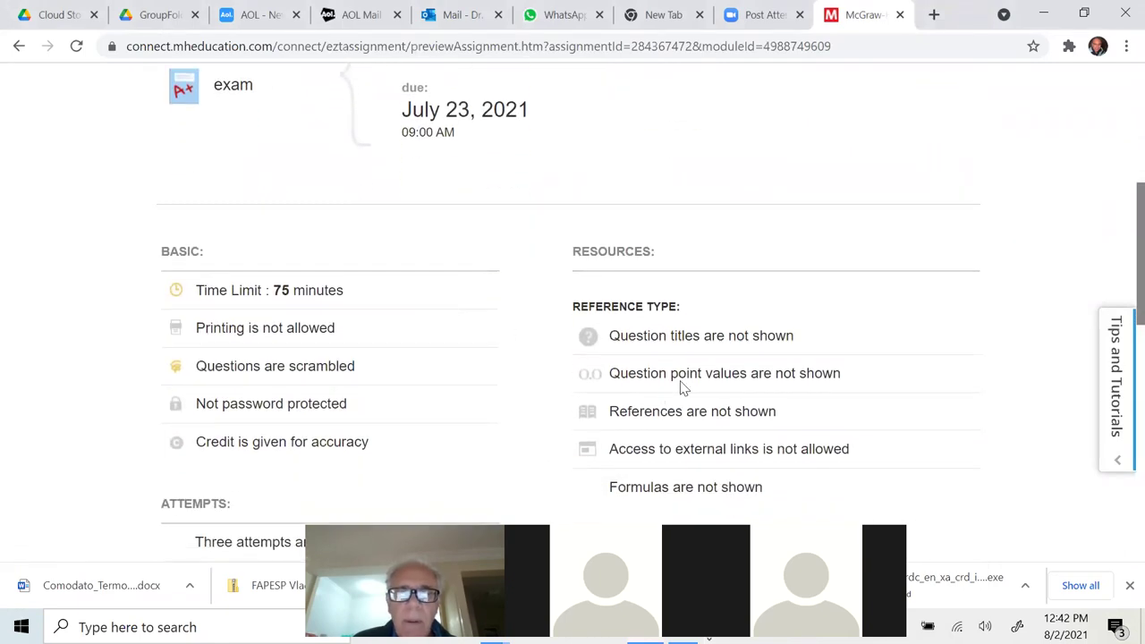
{"action": "scroll", "coordinate": [679, 388], "scroll_direction": "down", "scroll_amount": 1}
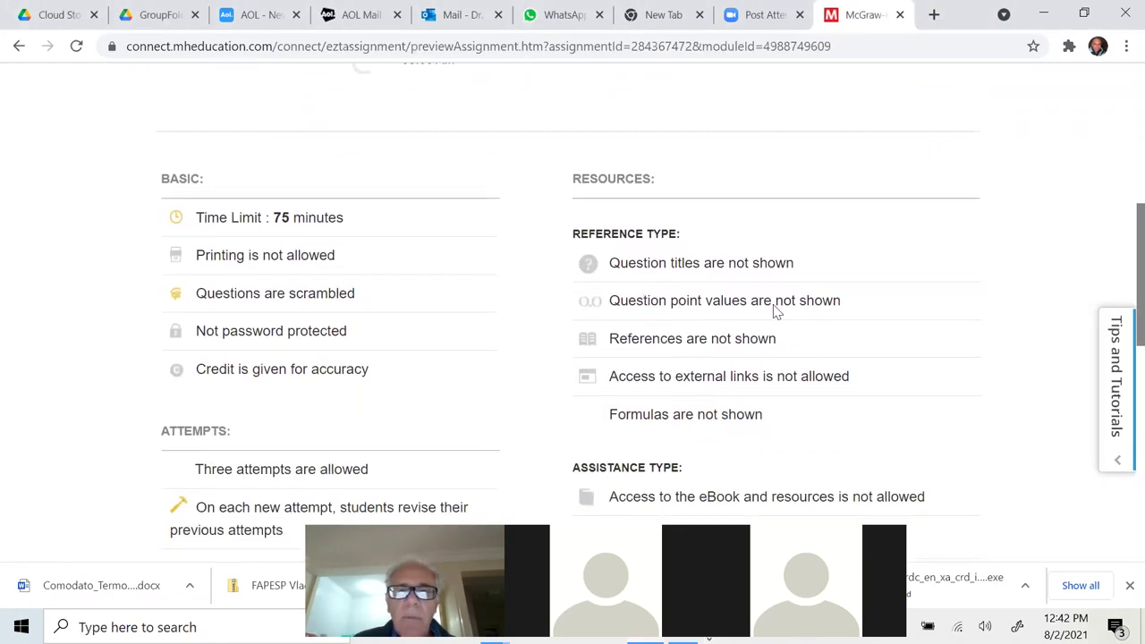
{"action": "scroll", "coordinate": [821, 315], "scroll_direction": "down", "scroll_amount": 3}
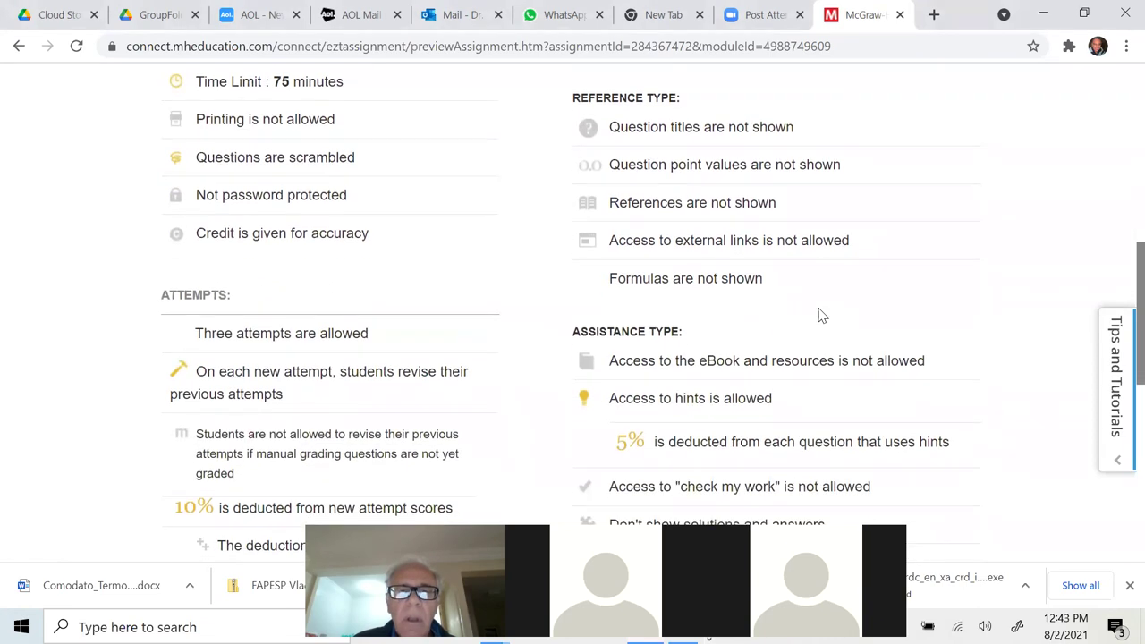
{"action": "scroll", "coordinate": [819, 316], "scroll_direction": "down", "scroll_amount": 1}
{"action": "scroll", "coordinate": [817, 317], "scroll_direction": "down", "scroll_amount": 1}
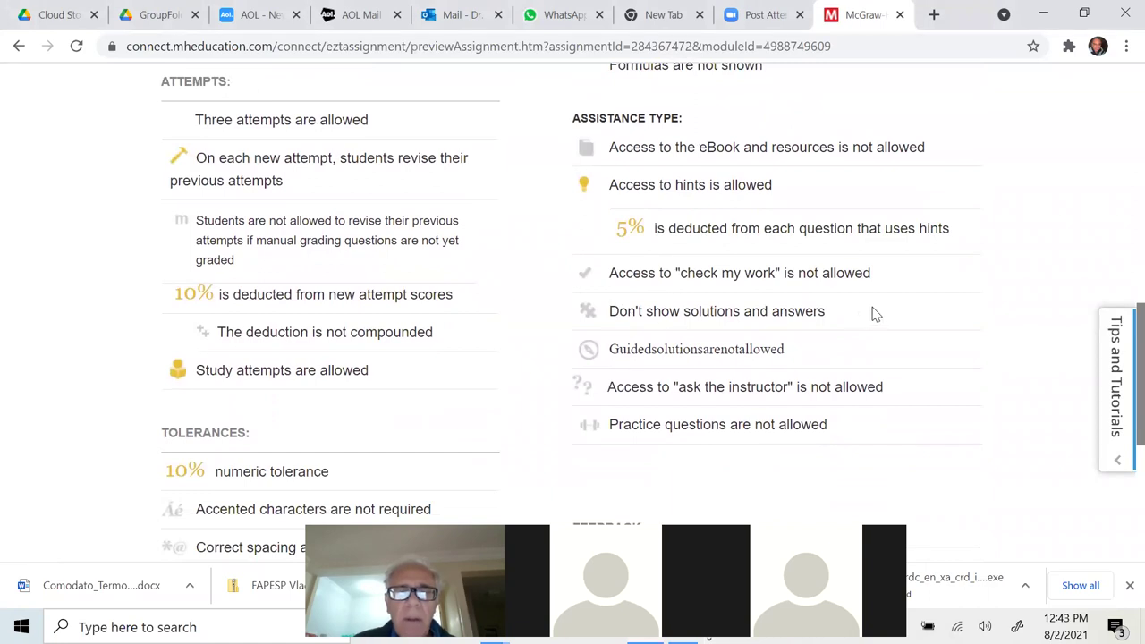
{"action": "scroll", "coordinate": [733, 329], "scroll_direction": "down", "scroll_amount": 3}
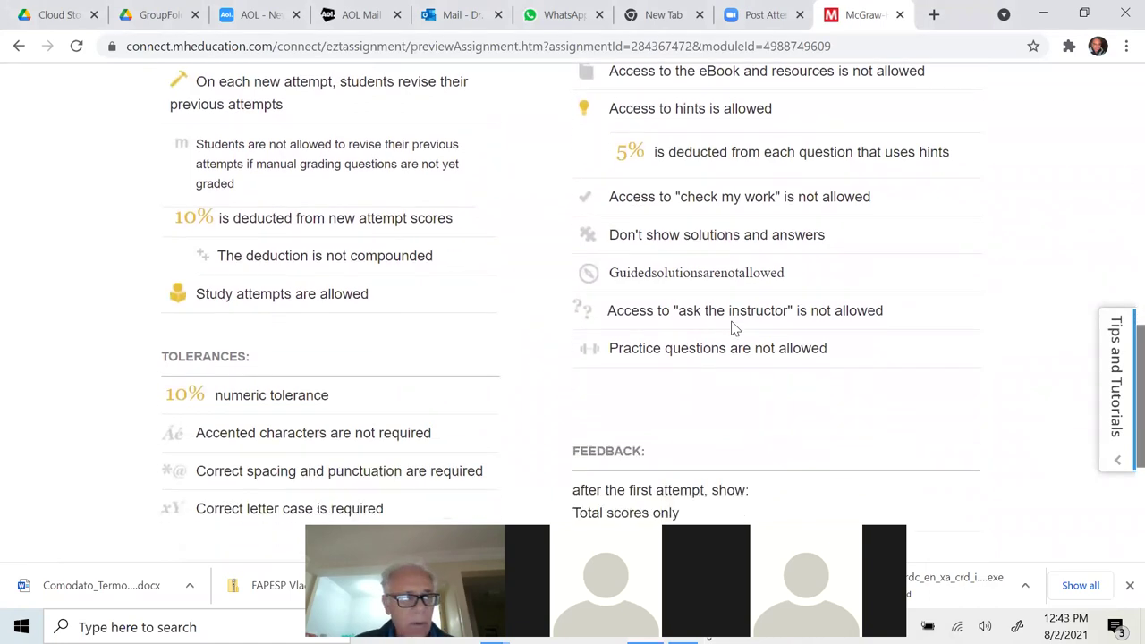
{"action": "scroll", "coordinate": [734, 329], "scroll_direction": "down", "scroll_amount": 1}
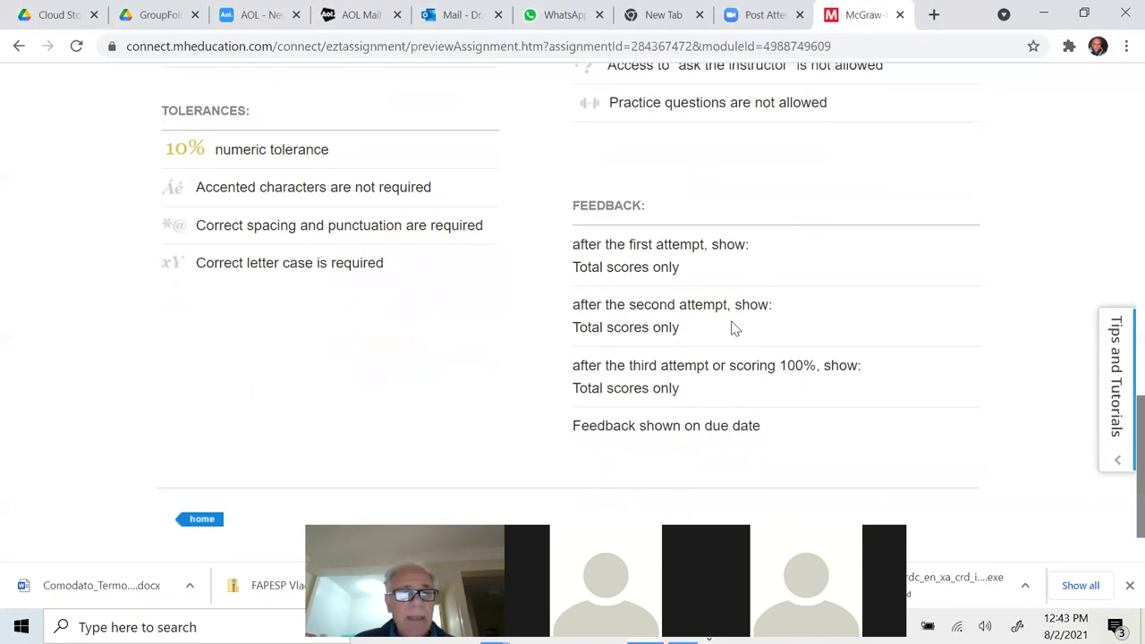
{"action": "scroll", "coordinate": [733, 328], "scroll_direction": "down", "scroll_amount": 1}
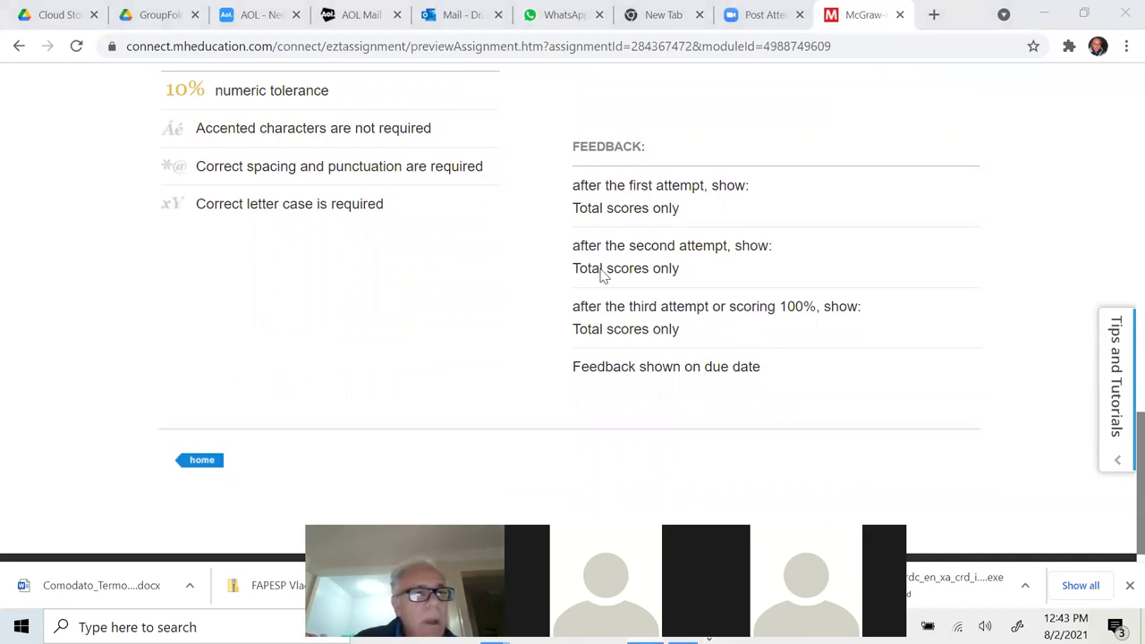
Recheck Exam 1's assistance, tolerance and feedback settings, and go back to its start and due dates.
{"action": "scroll", "coordinate": [603, 277], "scroll_direction": "up", "scroll_amount": 1}
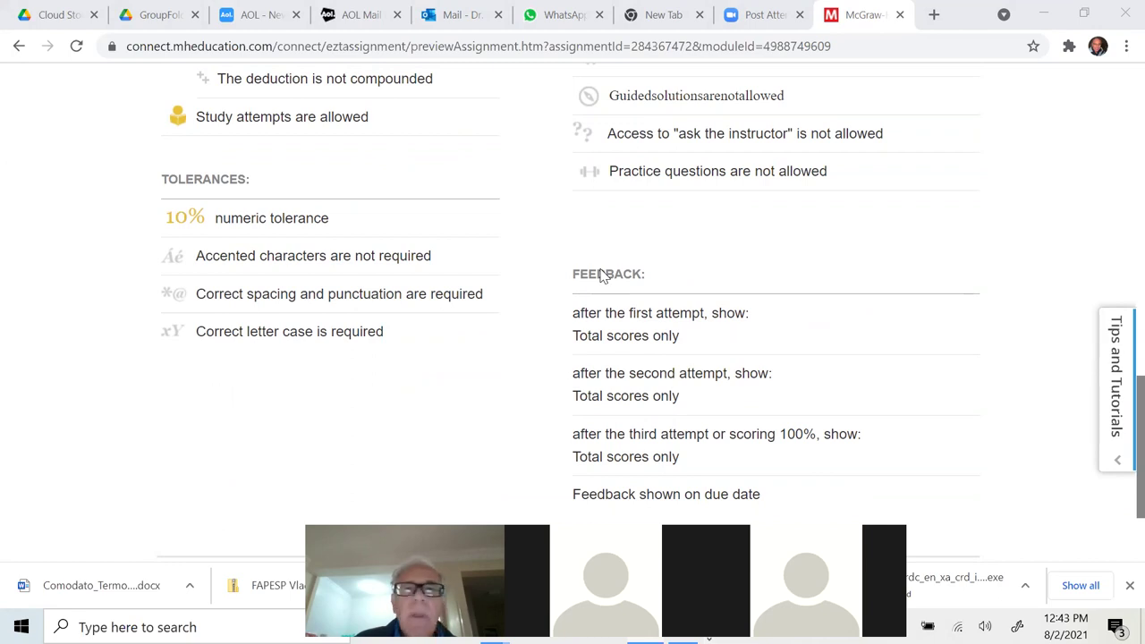
{"action": "scroll", "coordinate": [602, 277], "scroll_direction": "up", "scroll_amount": 2}
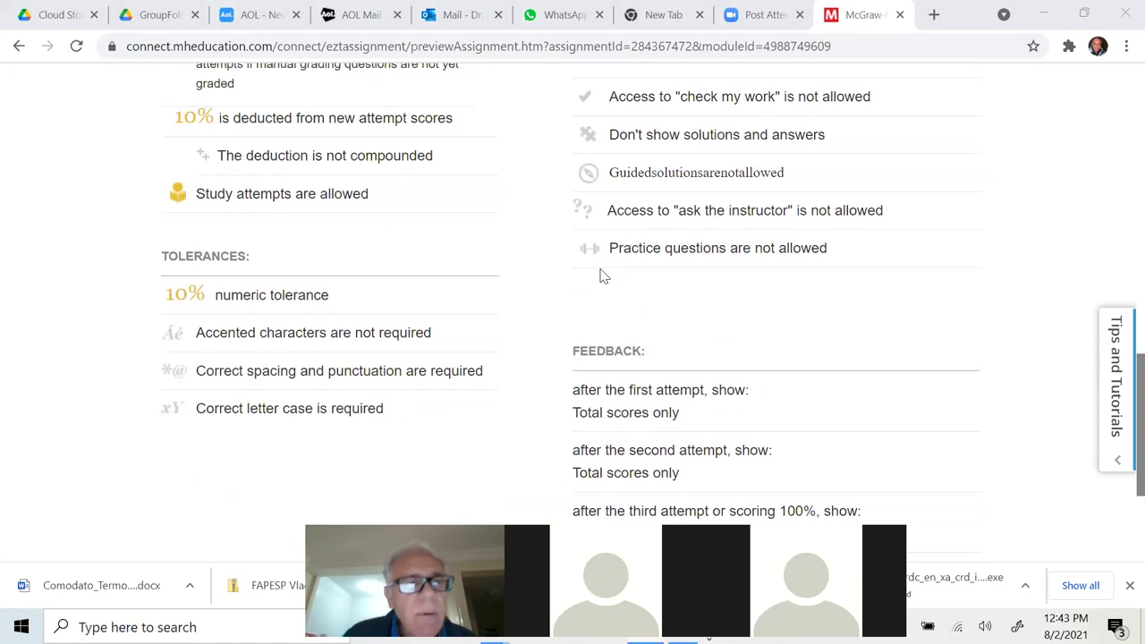
{"action": "scroll", "coordinate": [601, 276], "scroll_direction": "up", "scroll_amount": 2}
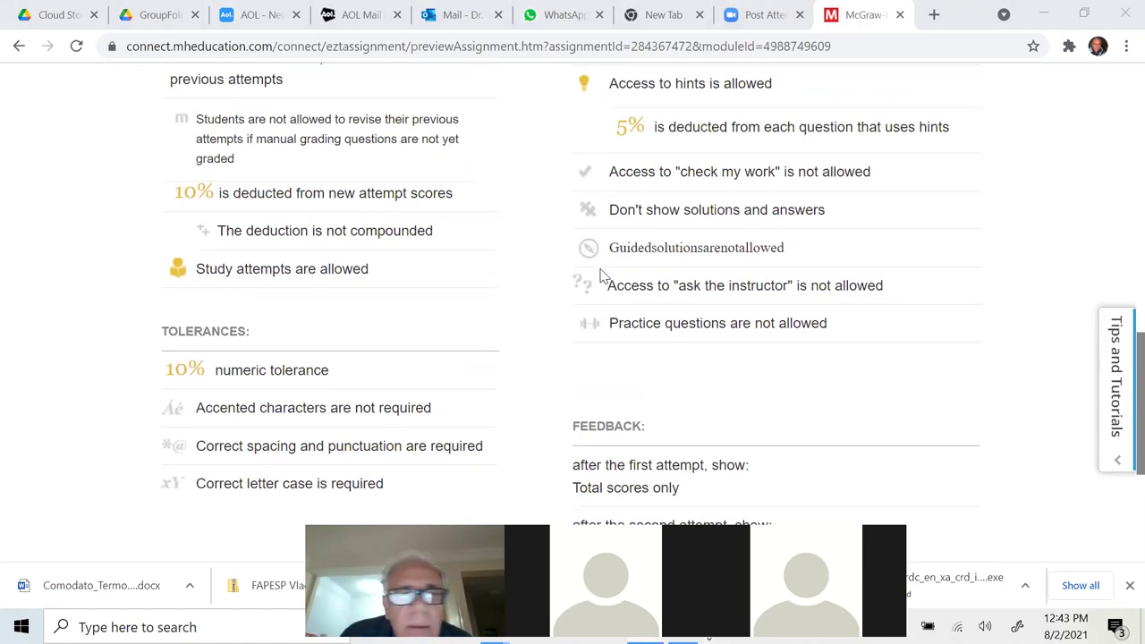
{"action": "scroll", "coordinate": [601, 277], "scroll_direction": "up", "scroll_amount": 1}
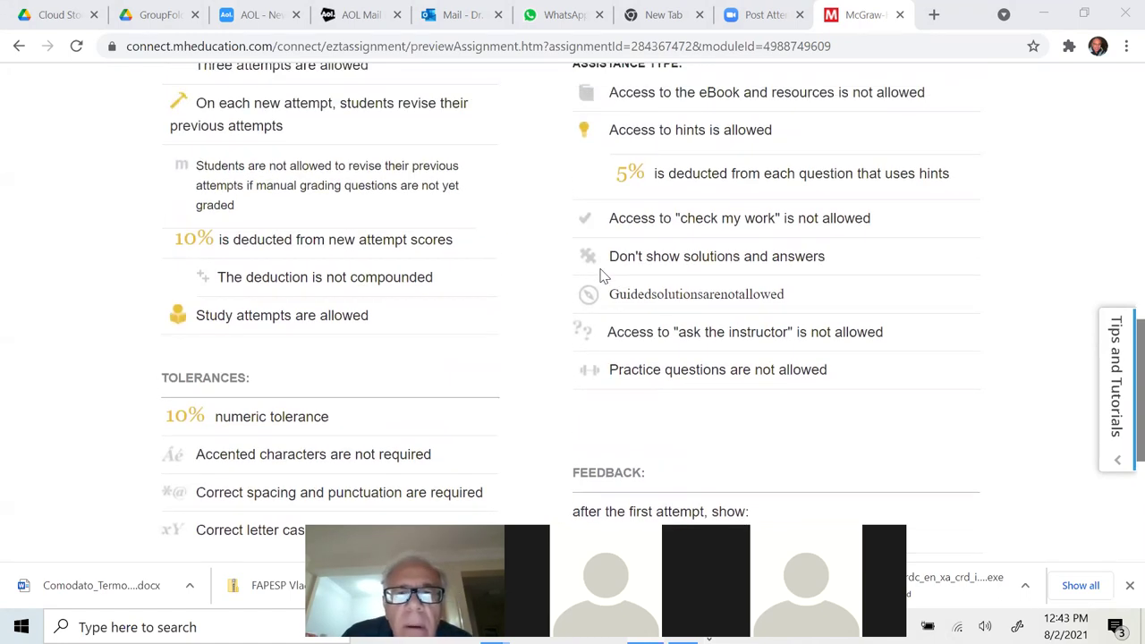
{"action": "scroll", "coordinate": [602, 277], "scroll_direction": "down", "scroll_amount": 8}
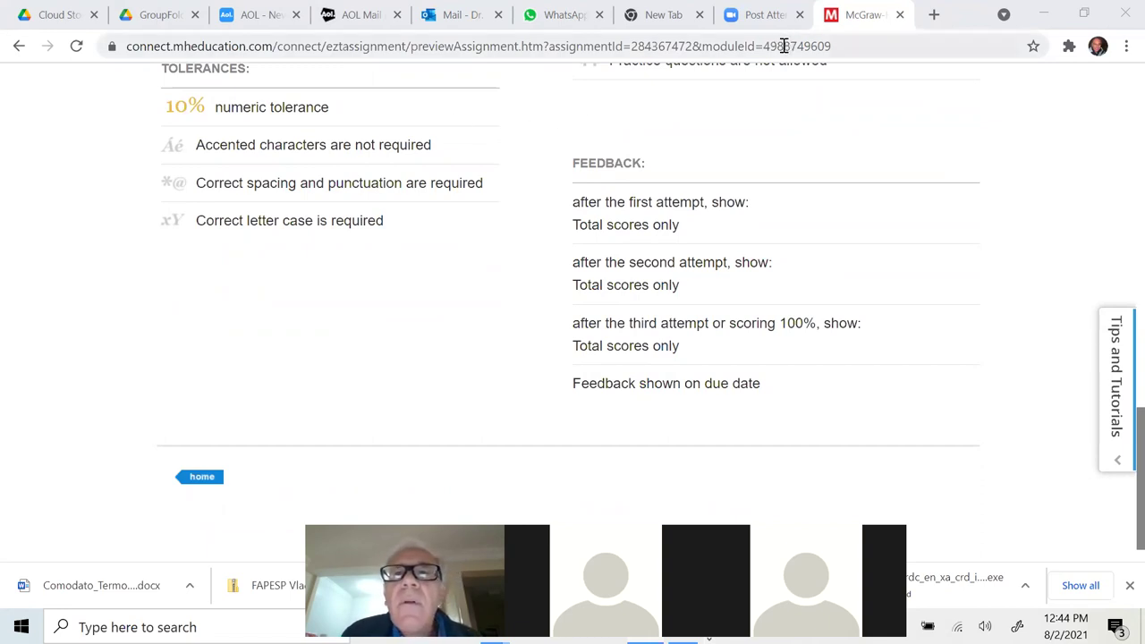
{"action": "scroll", "coordinate": [746, 218], "scroll_direction": "up", "scroll_amount": 6}
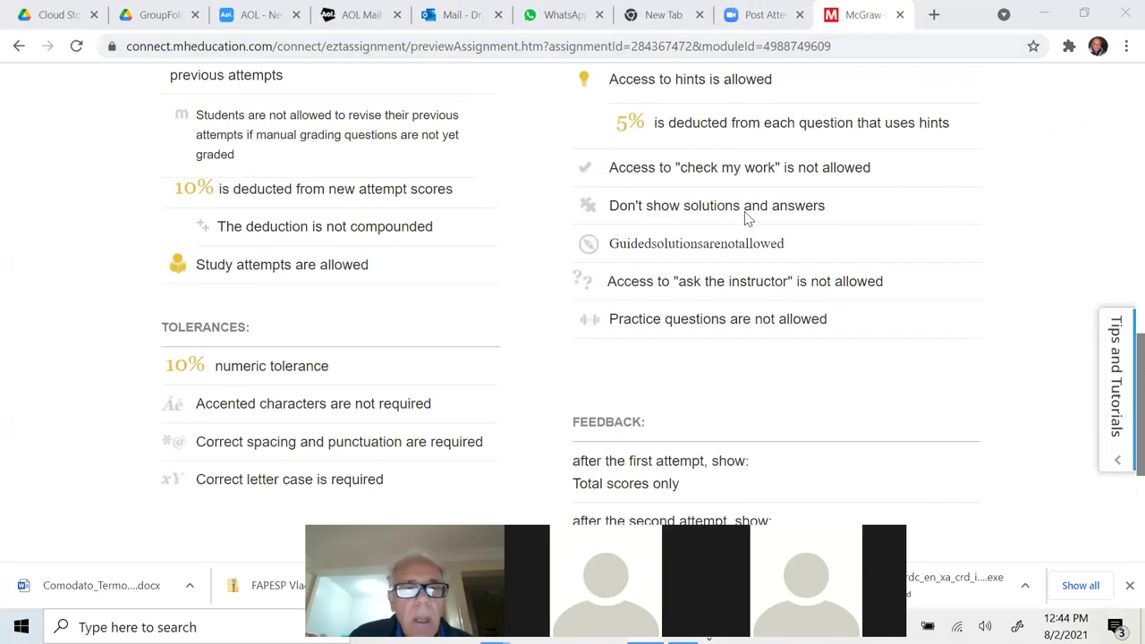
{"action": "scroll", "coordinate": [745, 217], "scroll_direction": "up", "scroll_amount": 6}
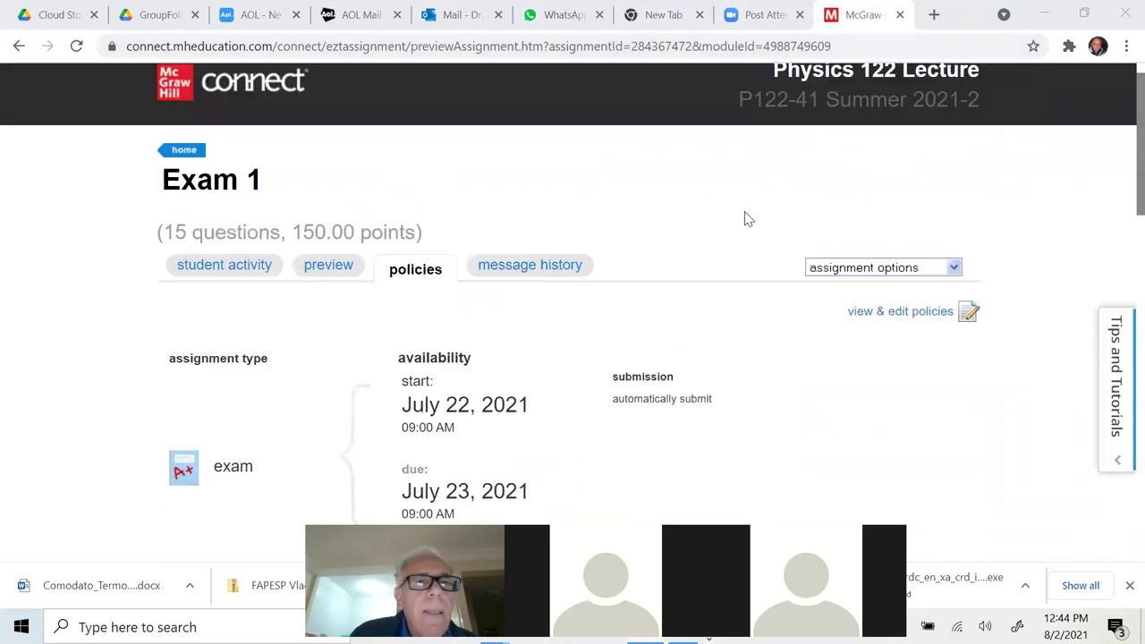
Go back to the section's assignment list and open the policies of Exam 2.
{"action": "scroll", "coordinate": [26, 107], "scroll_direction": "down", "scroll_amount": 1}
{"action": "left_click", "coordinate": [183, 100]}
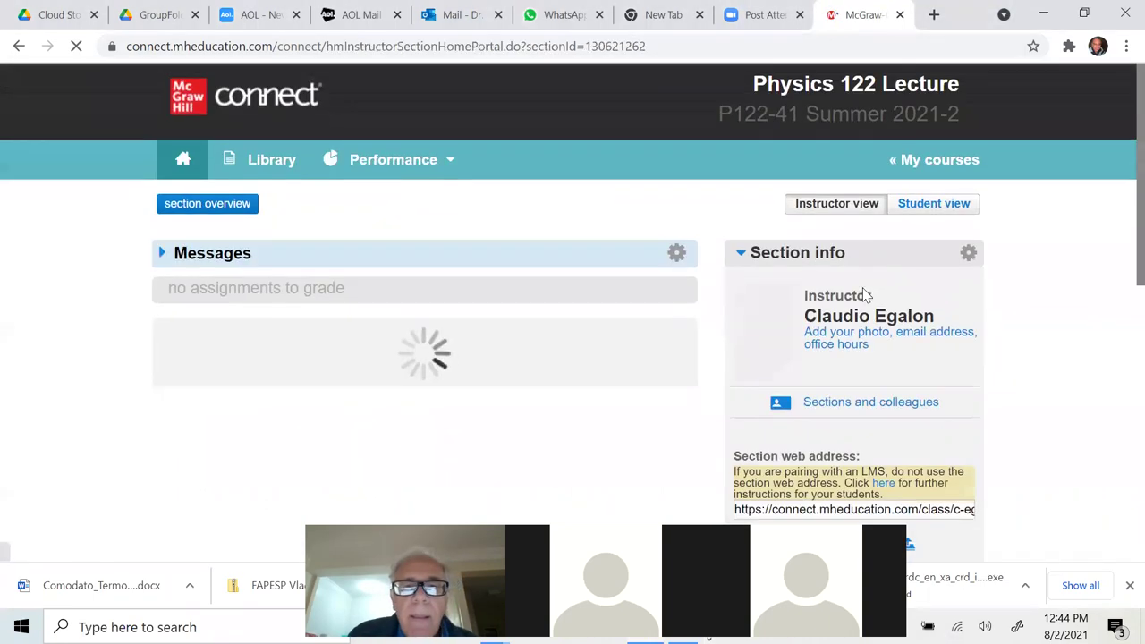
{"action": "scroll", "coordinate": [799, 296], "scroll_direction": "down", "scroll_amount": 3}
{"action": "scroll", "coordinate": [863, 298], "scroll_direction": "down", "scroll_amount": 3}
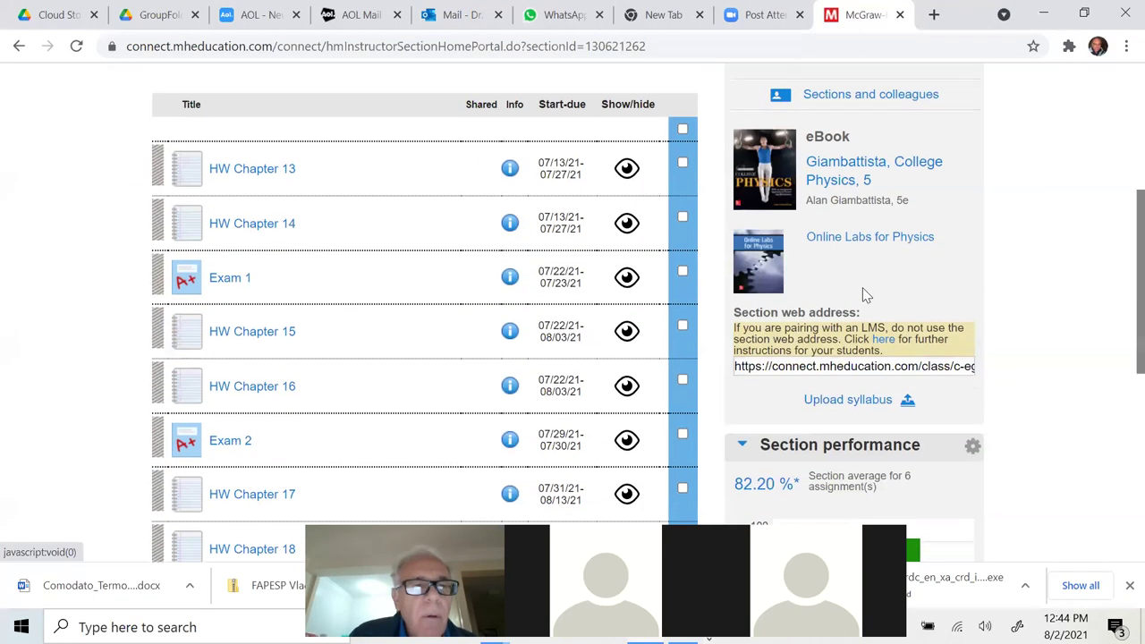
{"action": "scroll", "coordinate": [861, 294], "scroll_direction": "down", "scroll_amount": 3}
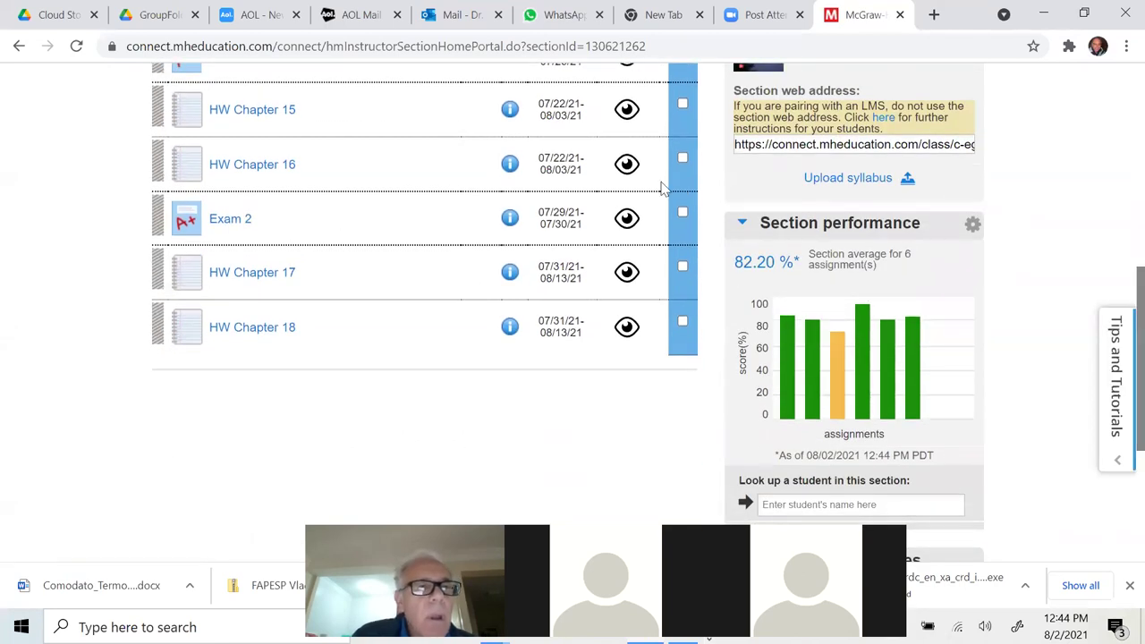
{"action": "left_click", "coordinate": [239, 224]}
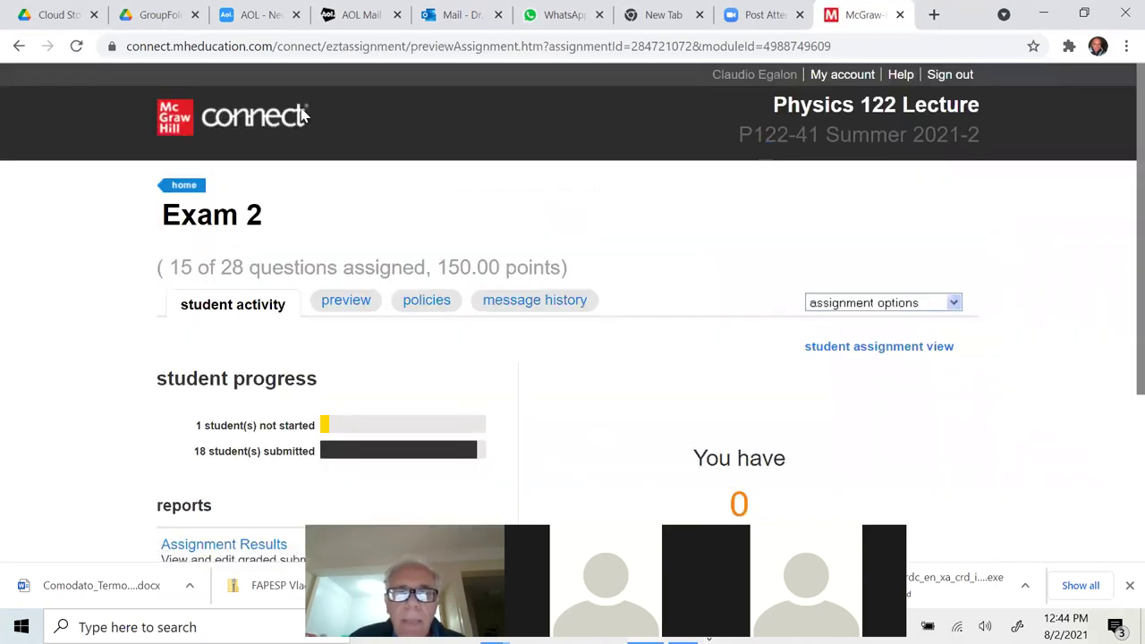
{"action": "scroll", "coordinate": [657, 265], "scroll_direction": "down", "scroll_amount": 1}
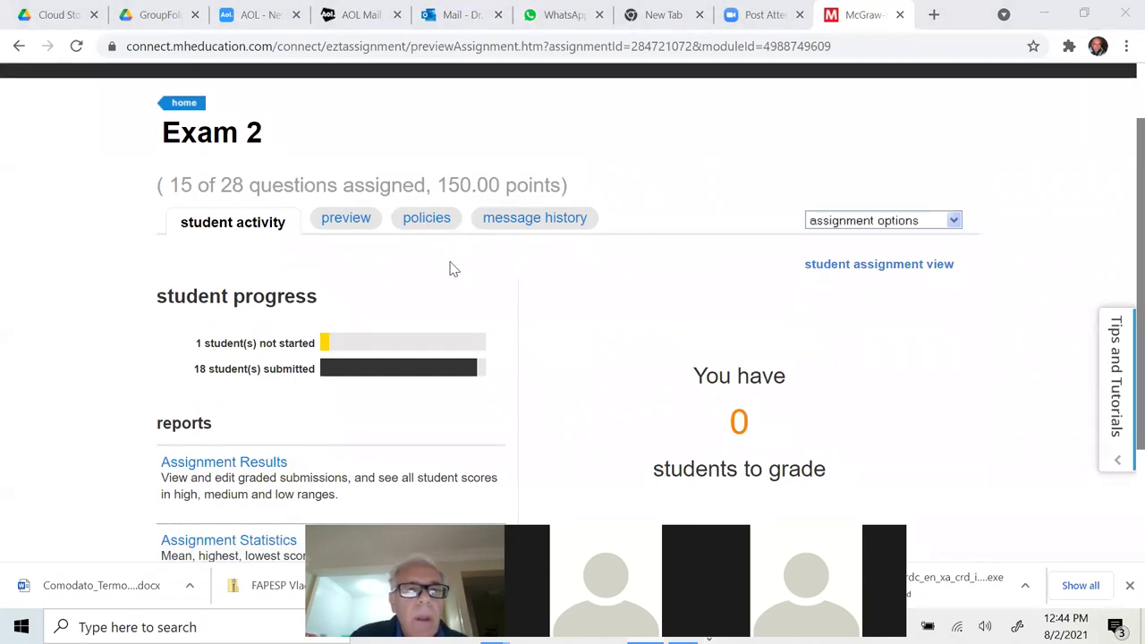
{"action": "left_click", "coordinate": [430, 231]}
Examine Exam 2's tolerances and the feedback shown after each attempt.
{"action": "scroll", "coordinate": [575, 184], "scroll_direction": "down", "scroll_amount": 1}
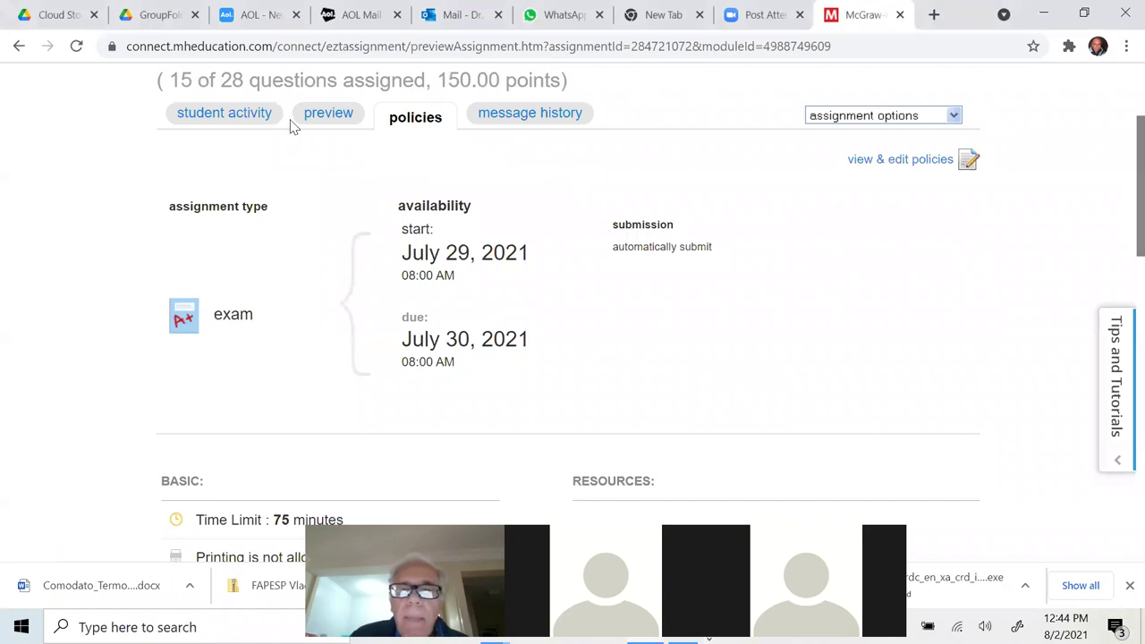
{"action": "scroll", "coordinate": [706, 268], "scroll_direction": "down", "scroll_amount": 8}
{"action": "scroll", "coordinate": [706, 268], "scroll_direction": "down", "scroll_amount": 4}
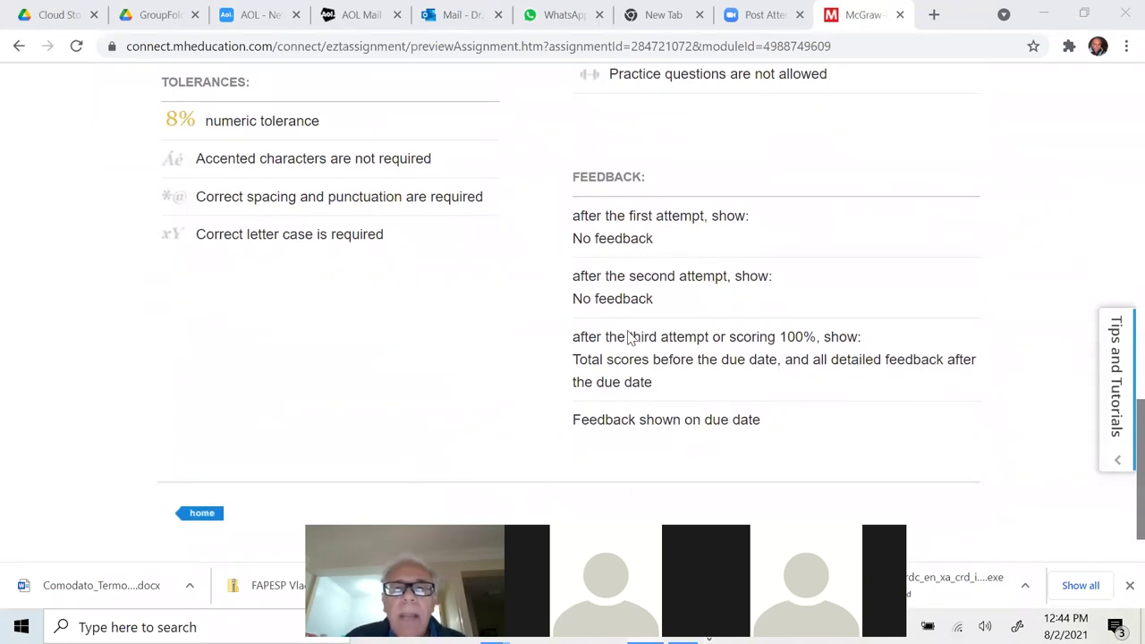
{"action": "scroll", "coordinate": [627, 339], "scroll_direction": "up", "scroll_amount": 3}
{"action": "scroll", "coordinate": [630, 338], "scroll_direction": "down", "scroll_amount": 3}
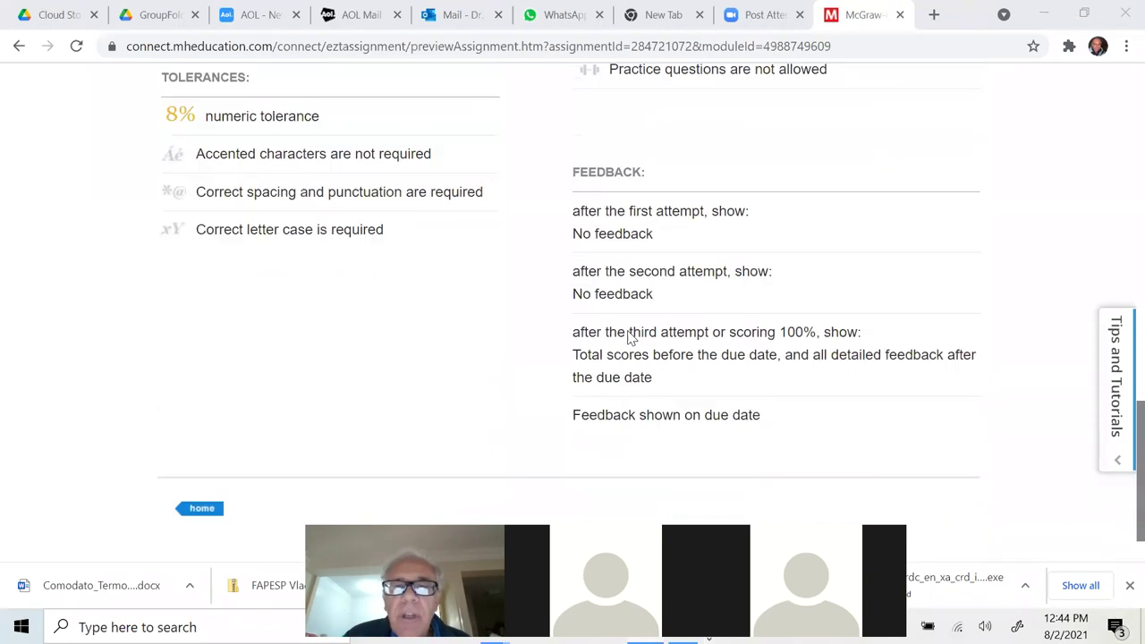
Open Exam 2's policies for editing, expand the advanced exam settings and open the feedback settings.
{"action": "scroll", "coordinate": [630, 338], "scroll_direction": "up", "scroll_amount": 10}
{"action": "scroll", "coordinate": [631, 338], "scroll_direction": "up", "scroll_amount": 3}
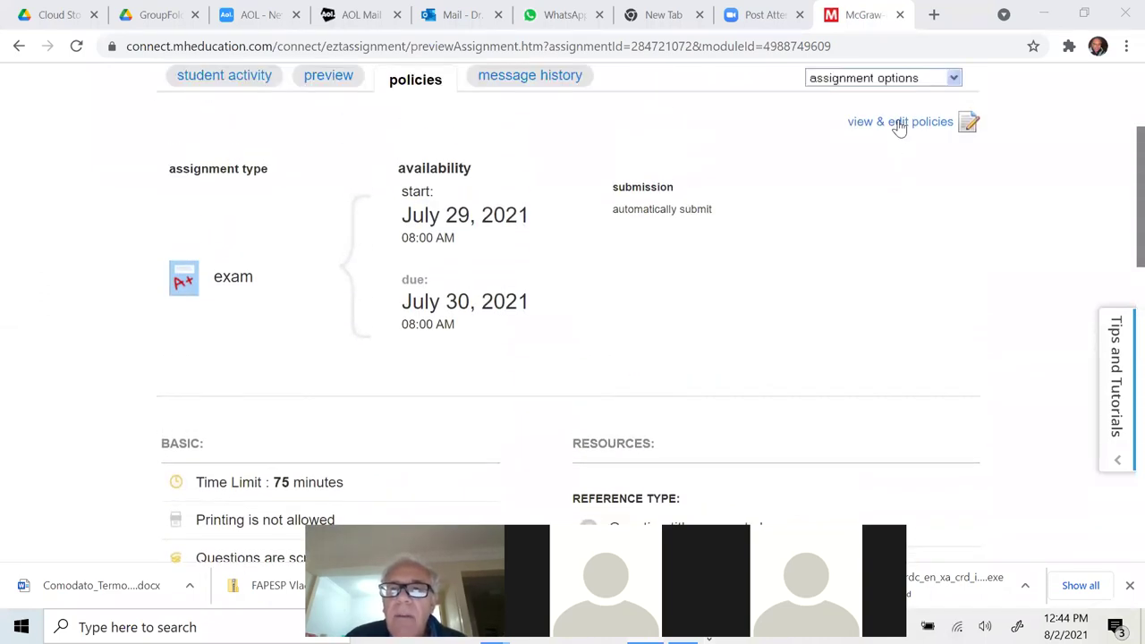
{"action": "left_click", "coordinate": [900, 125]}
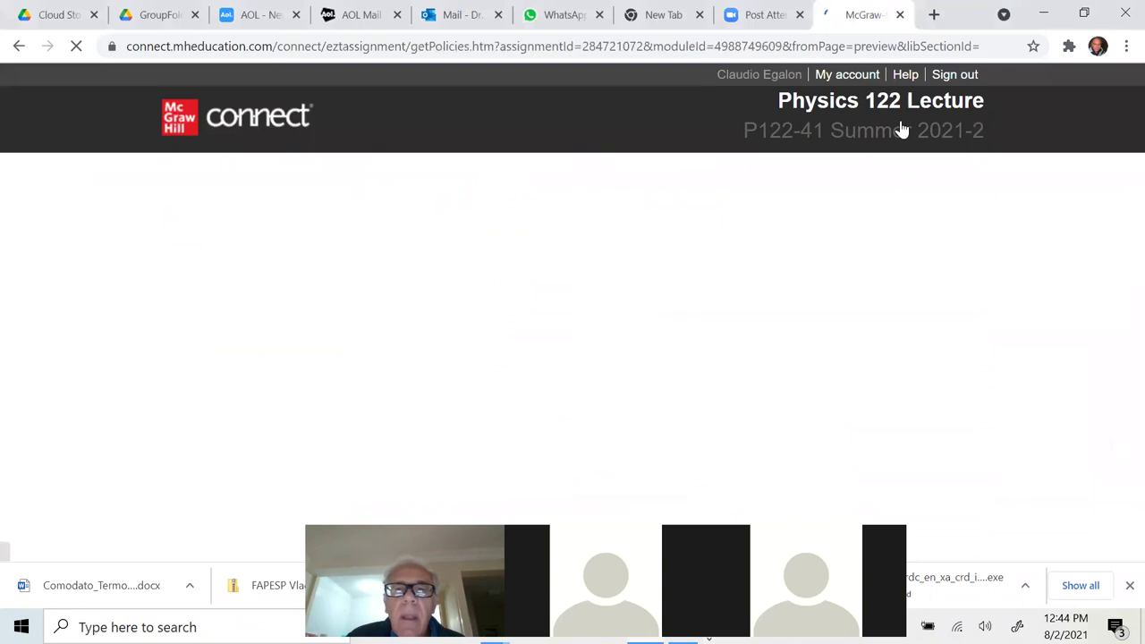
{"action": "scroll", "coordinate": [850, 339], "scroll_direction": "down", "scroll_amount": 2}
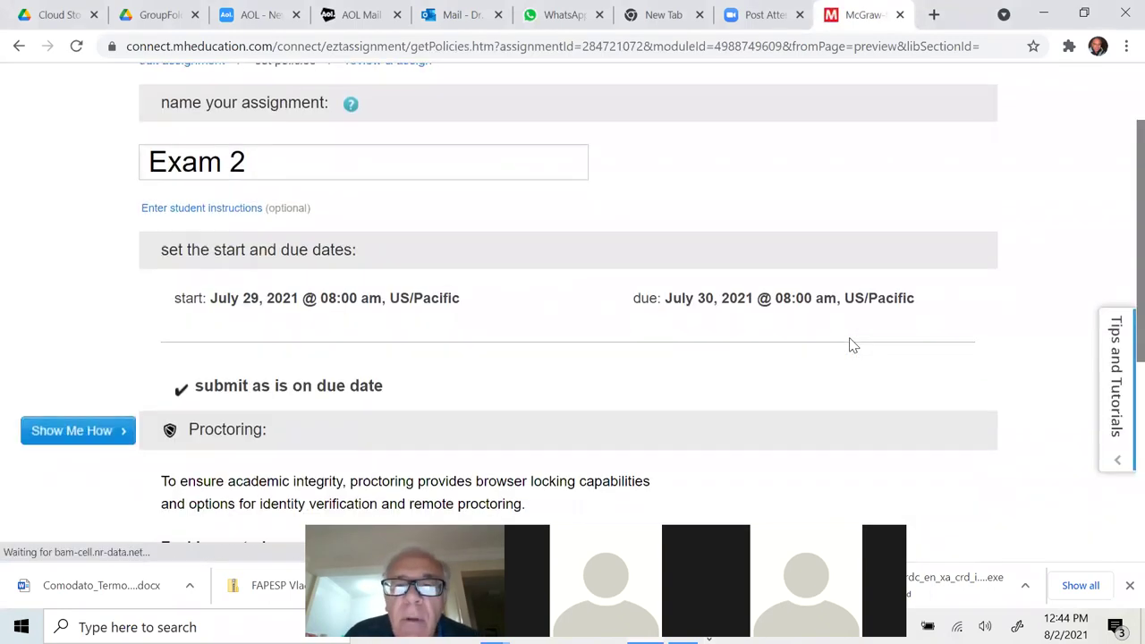
{"action": "scroll", "coordinate": [852, 346], "scroll_direction": "down", "scroll_amount": 5}
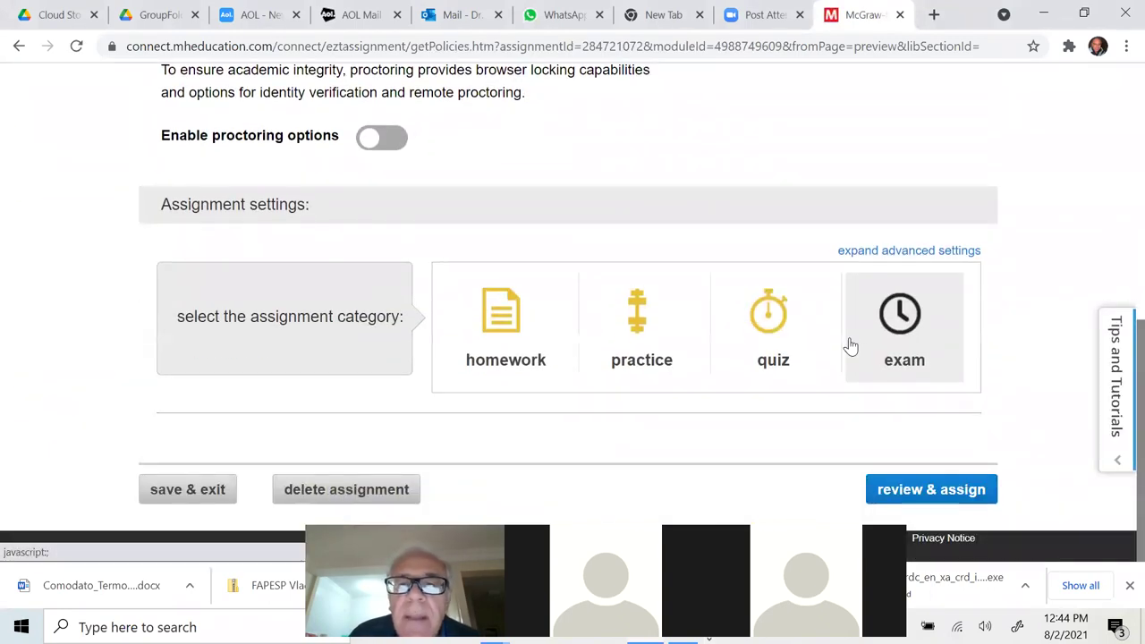
{"action": "left_click", "coordinate": [892, 253]}
{"action": "scroll", "coordinate": [892, 257], "scroll_direction": "down", "scroll_amount": 3}
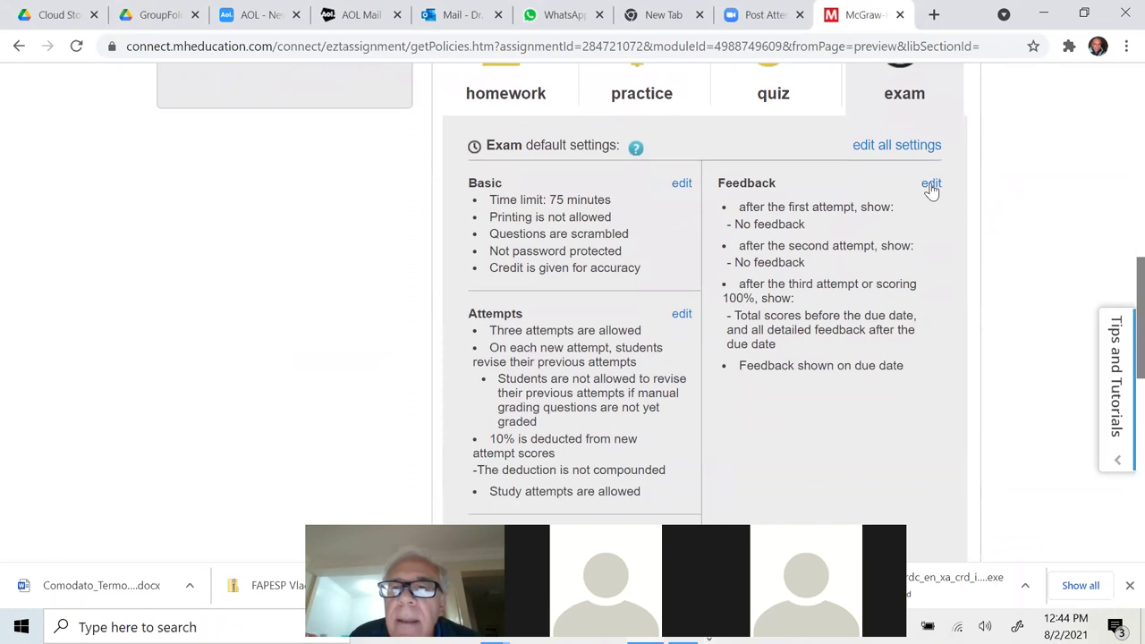
{"action": "left_click", "coordinate": [931, 185]}
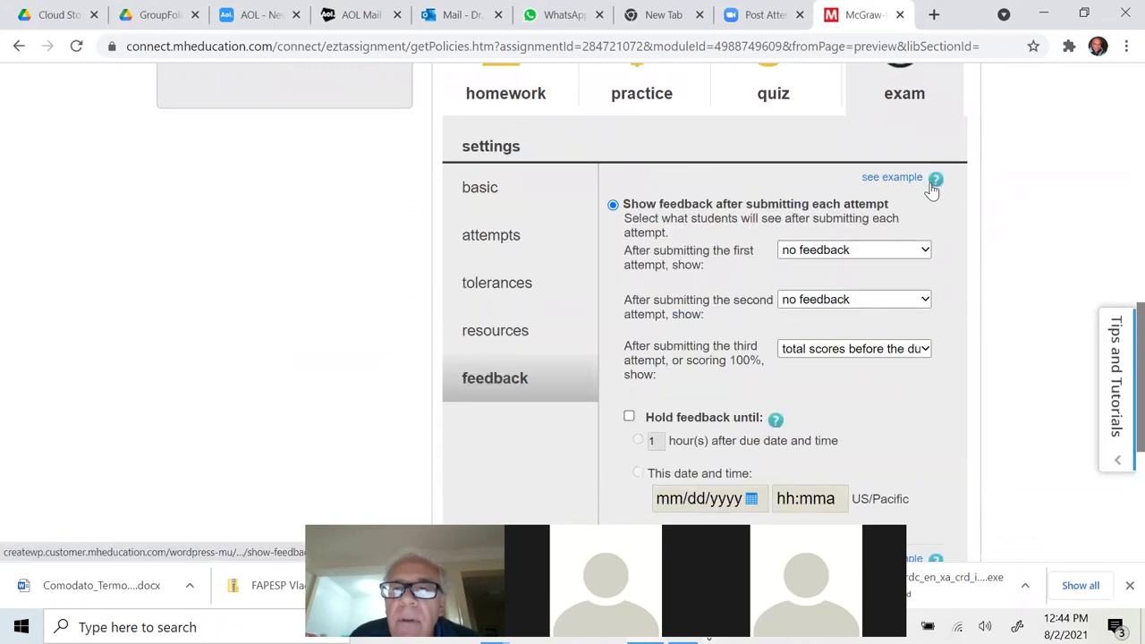
Set the feedback shown after Exam 2's first and second attempts to total scores, keeping the third attempt's option.
{"action": "left_click", "coordinate": [919, 250]}
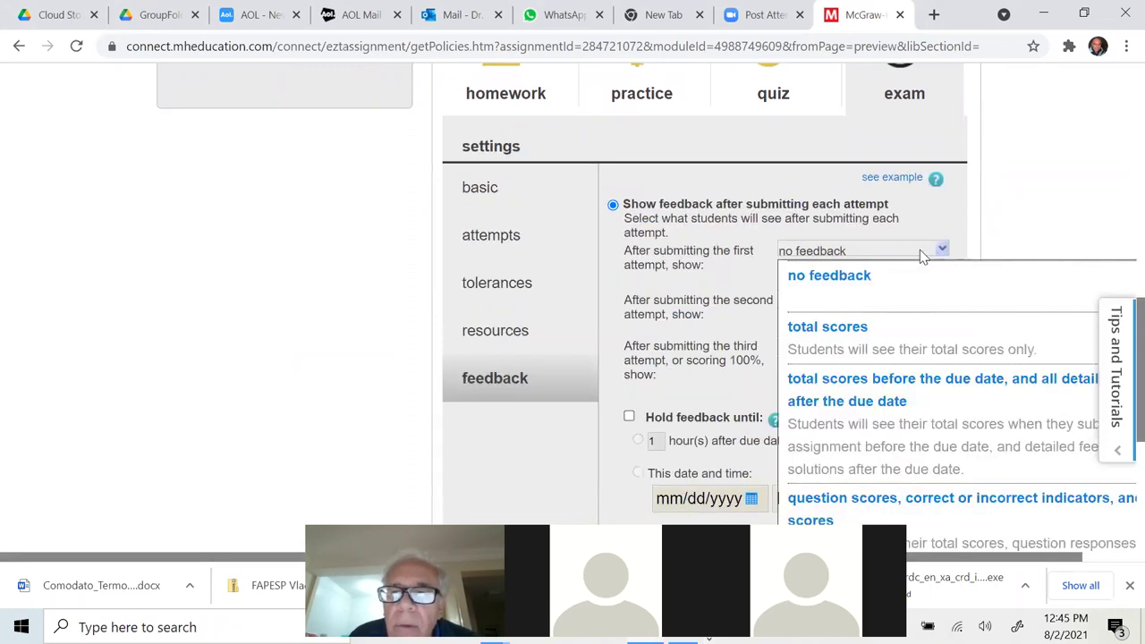
{"action": "left_click", "coordinate": [861, 332]}
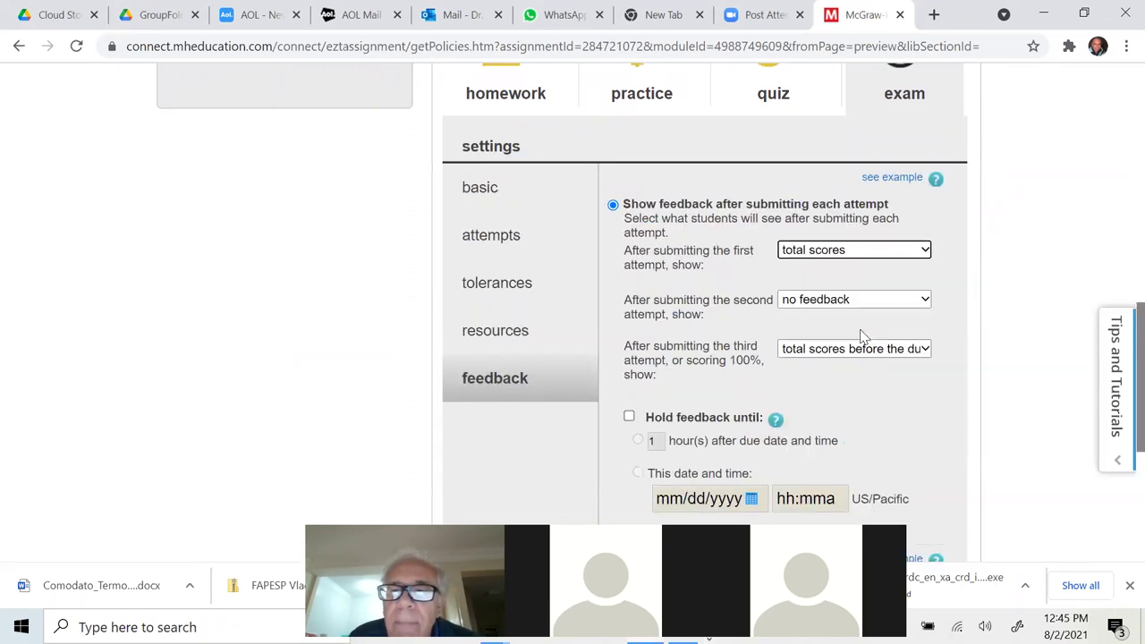
{"action": "left_click", "coordinate": [918, 303]}
{"action": "left_click", "coordinate": [854, 386]}
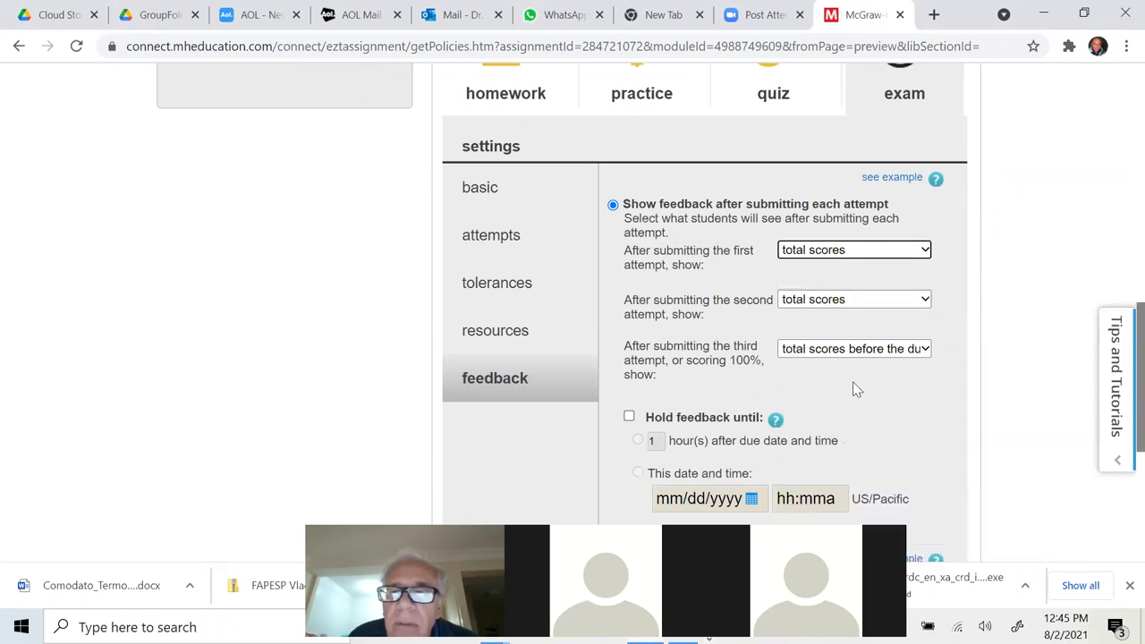
{"action": "left_click", "coordinate": [926, 348]}
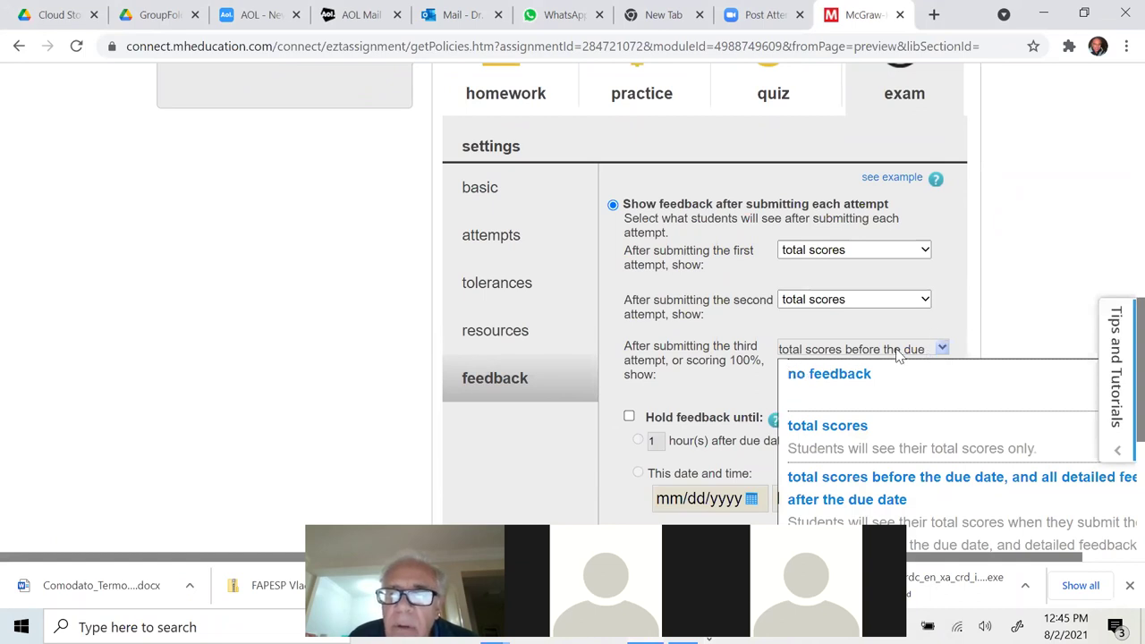
{"action": "scroll", "coordinate": [992, 327], "scroll_direction": "down", "scroll_amount": 2}
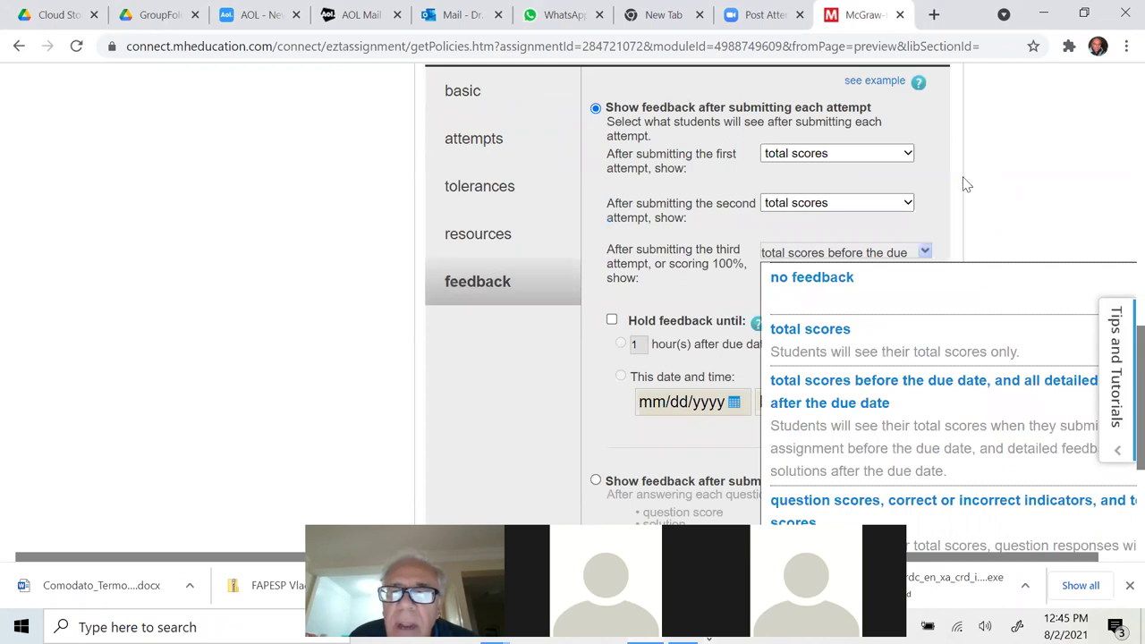
{"action": "left_click", "coordinate": [1028, 177]}
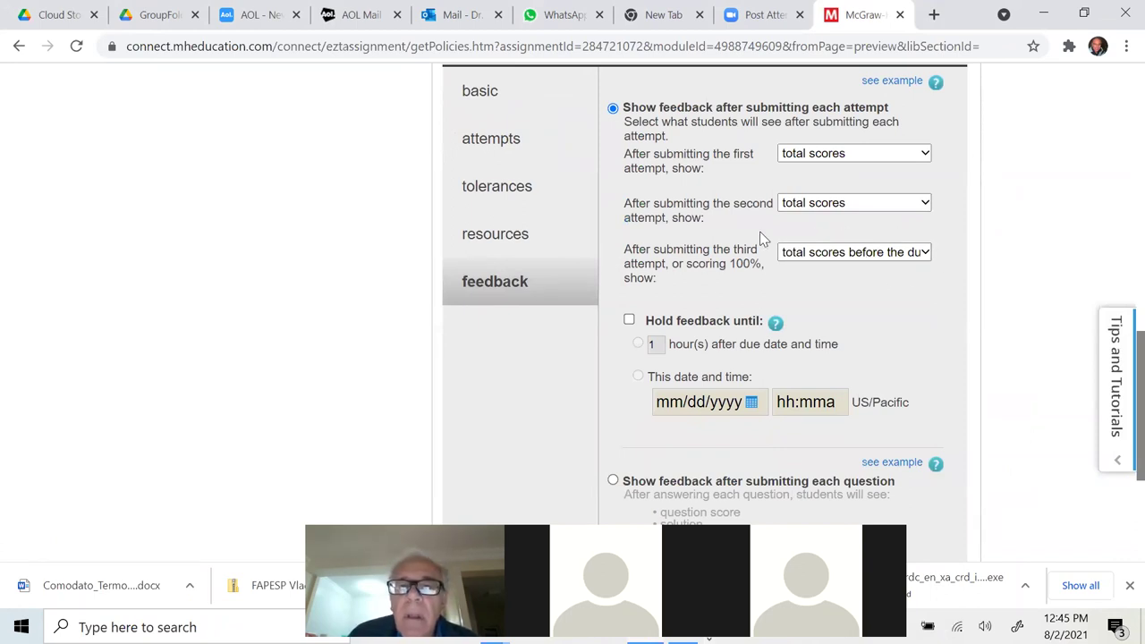
Save Exam 2's settings as the default settings for exams, without applying them to existing assignments.
{"action": "scroll", "coordinate": [752, 237], "scroll_direction": "down", "scroll_amount": 3}
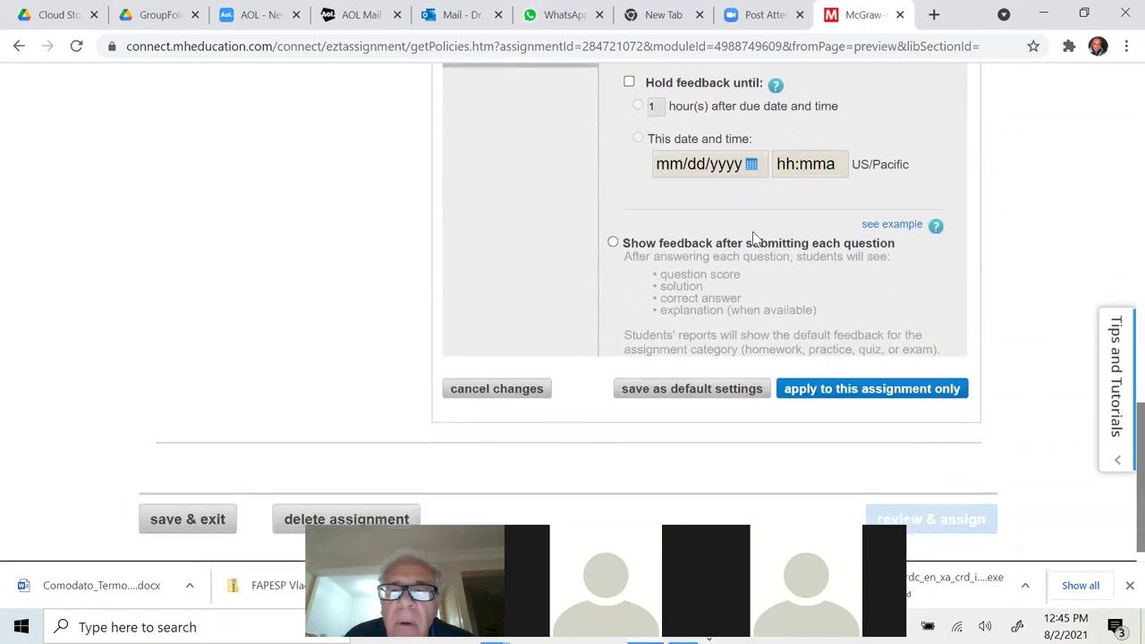
{"action": "left_click", "coordinate": [691, 388]}
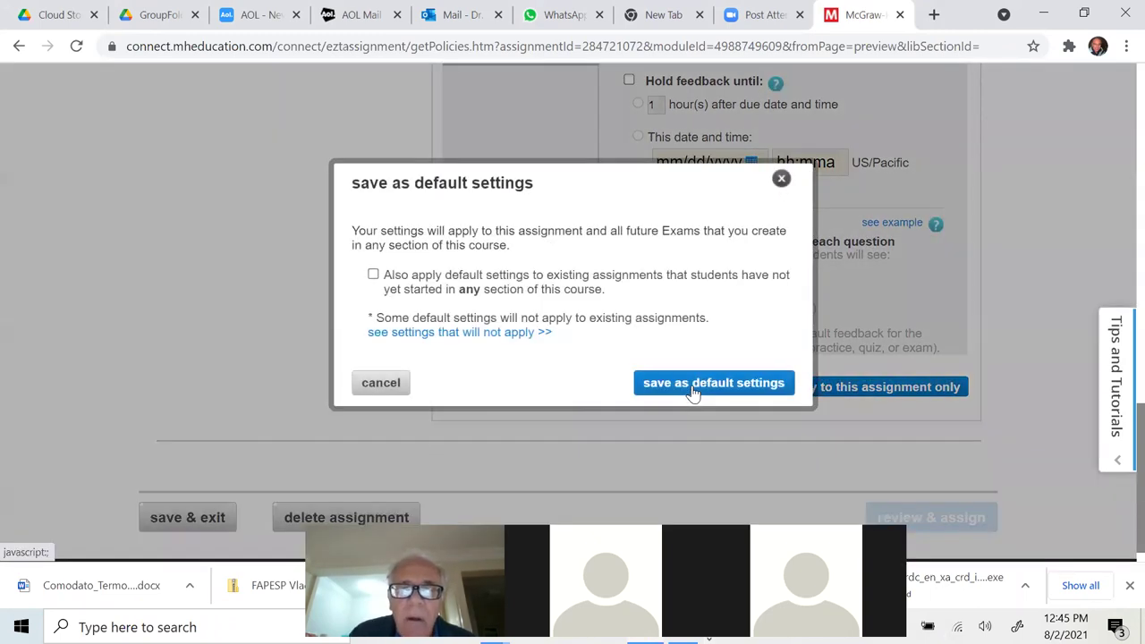
{"action": "left_click", "coordinate": [693, 390]}
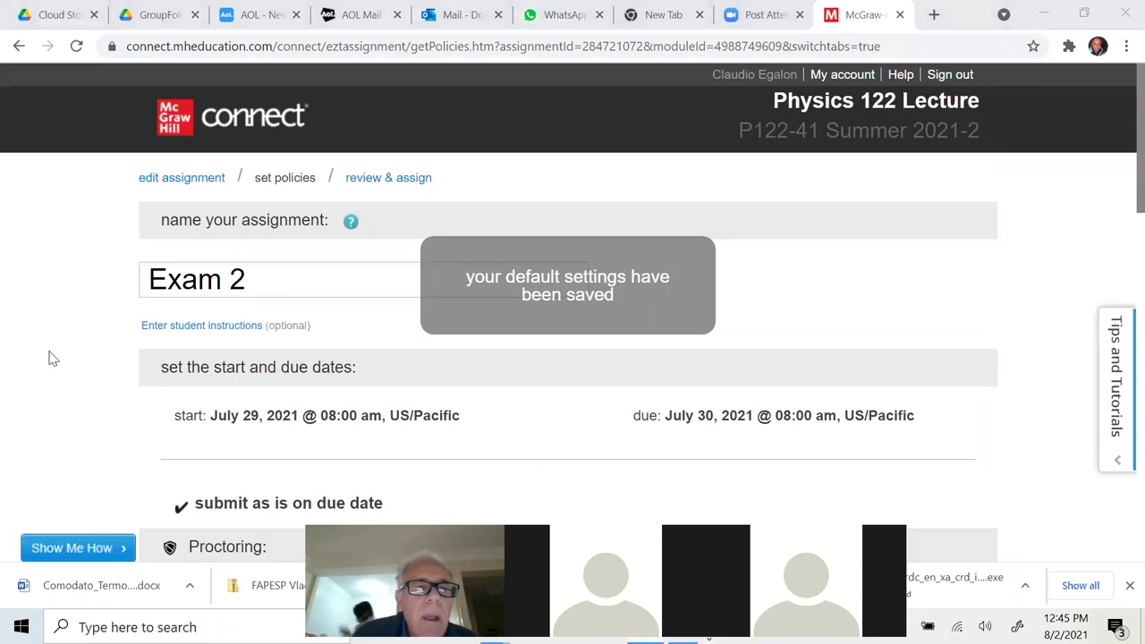
Examine Exam 2's saved policies, from its name and dates through proctoring to the exam feedback settings.
{"action": "scroll", "coordinate": [51, 357], "scroll_direction": "down", "scroll_amount": 1}
{"action": "scroll", "coordinate": [51, 360], "scroll_direction": "down", "scroll_amount": 2}
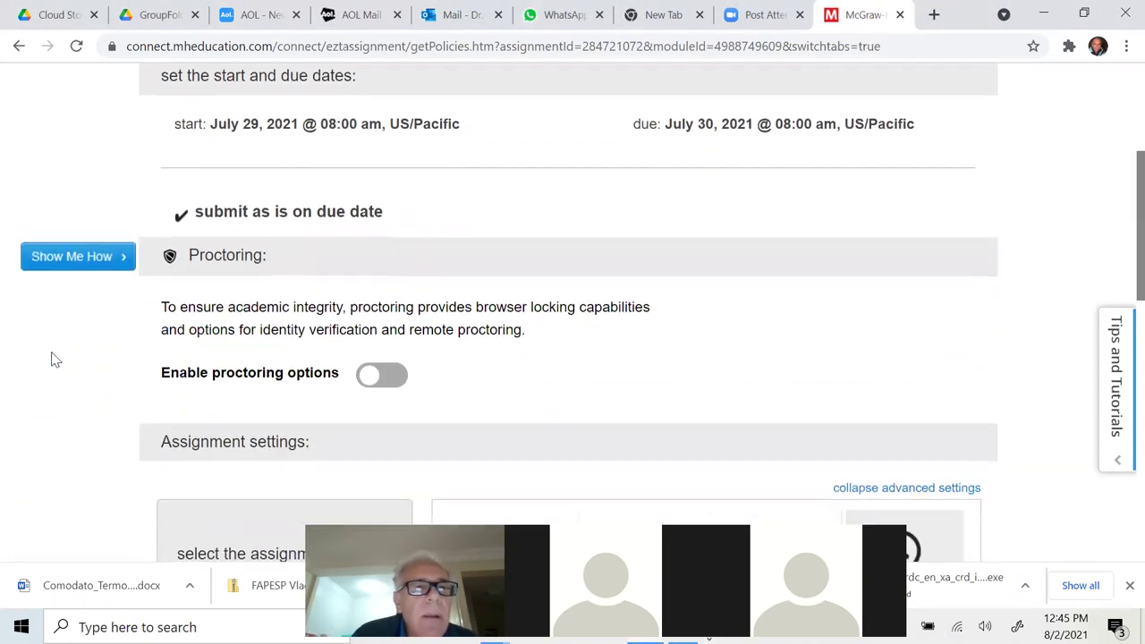
{"action": "scroll", "coordinate": [51, 359], "scroll_direction": "up", "scroll_amount": 2}
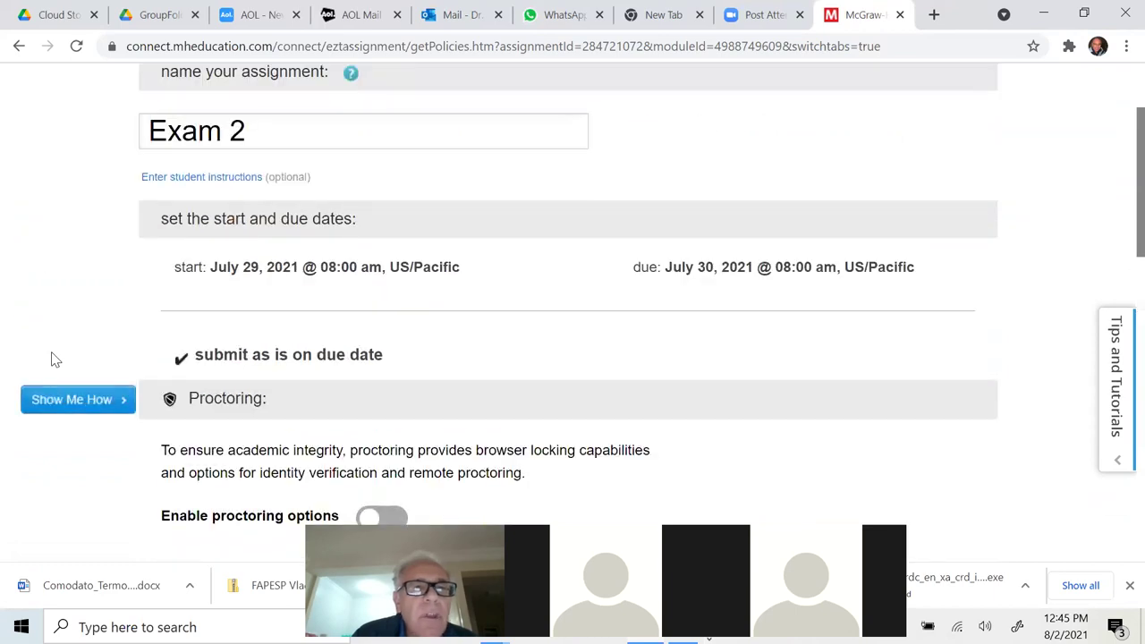
{"action": "scroll", "coordinate": [51, 359], "scroll_direction": "up", "scroll_amount": 2}
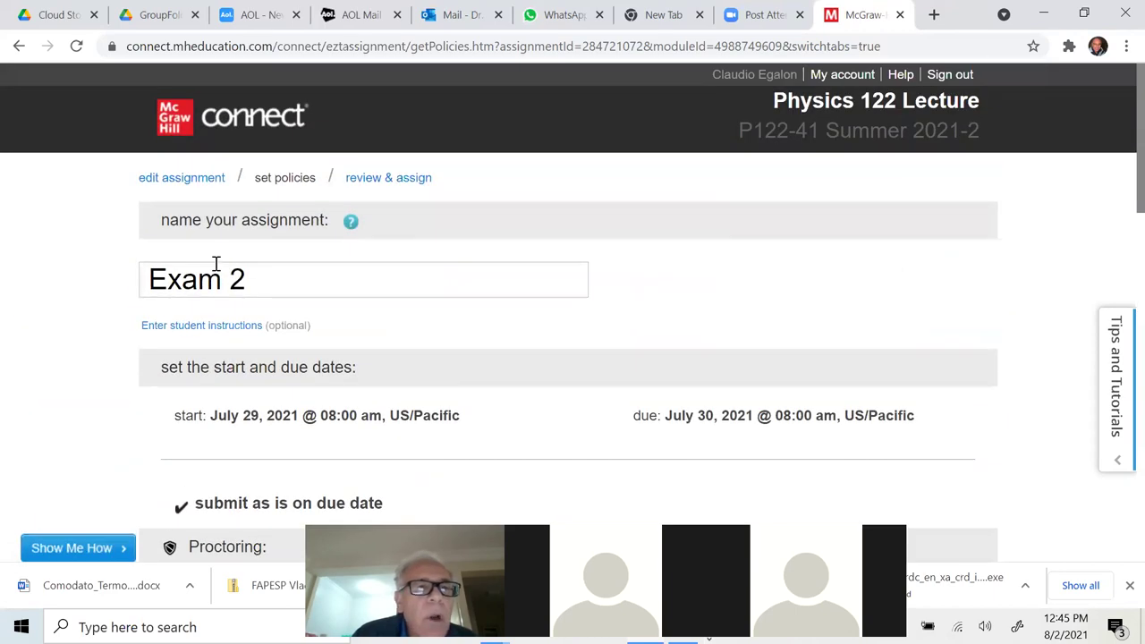
{"action": "scroll", "coordinate": [215, 263], "scroll_direction": "down", "scroll_amount": 5}
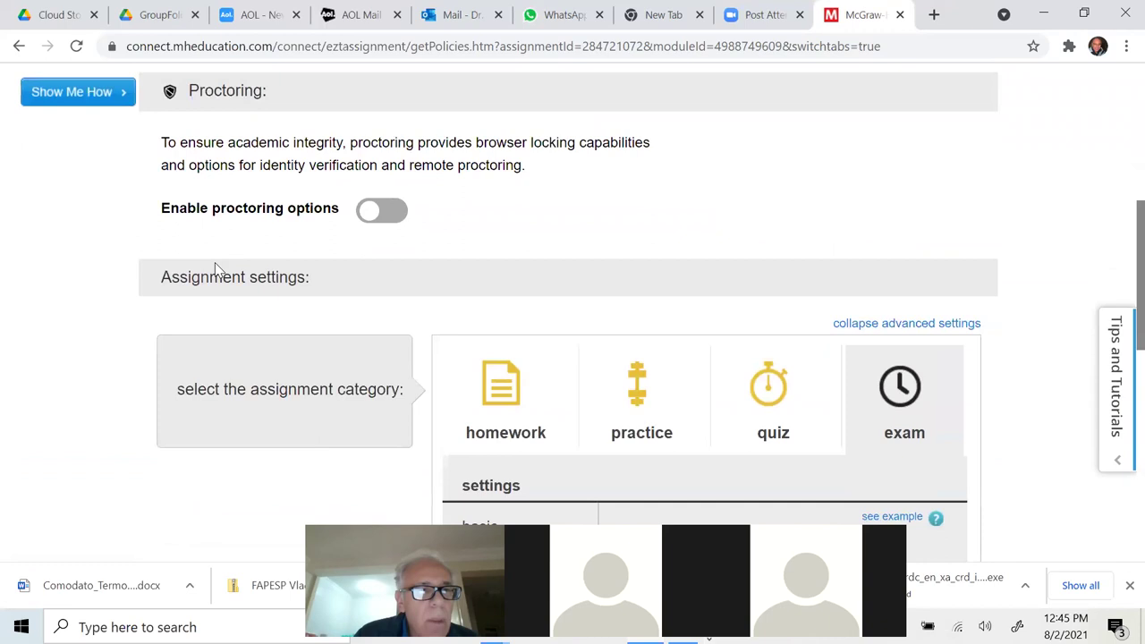
{"action": "scroll", "coordinate": [218, 267], "scroll_direction": "up", "scroll_amount": 4}
{"action": "scroll", "coordinate": [216, 268], "scroll_direction": "up", "scroll_amount": 1}
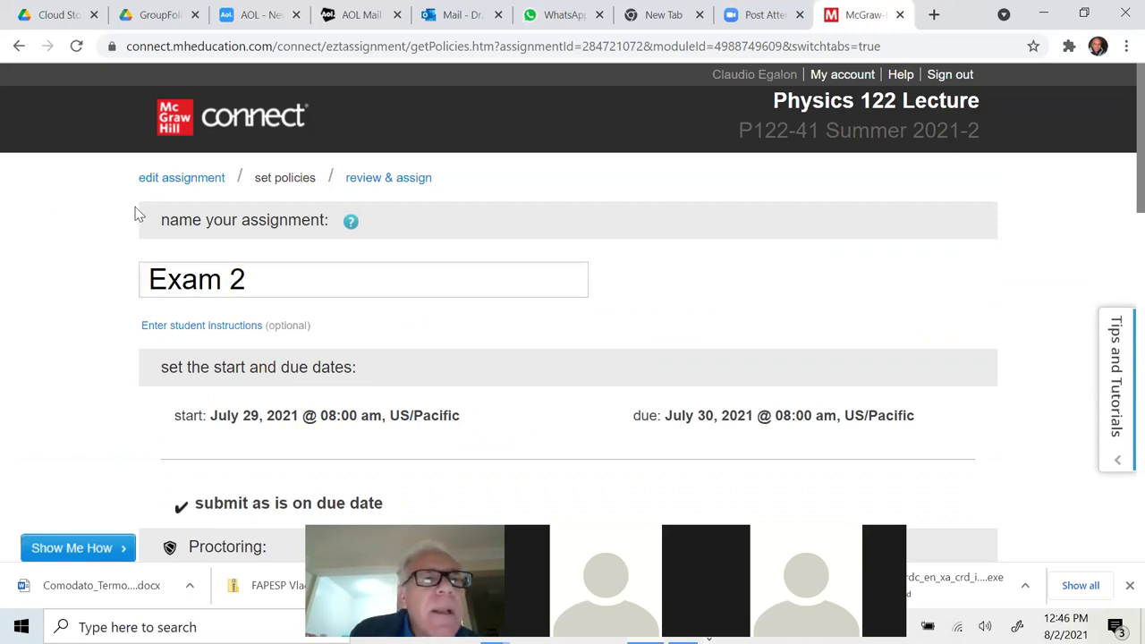
{"action": "scroll", "coordinate": [139, 214], "scroll_direction": "down", "scroll_amount": 6}
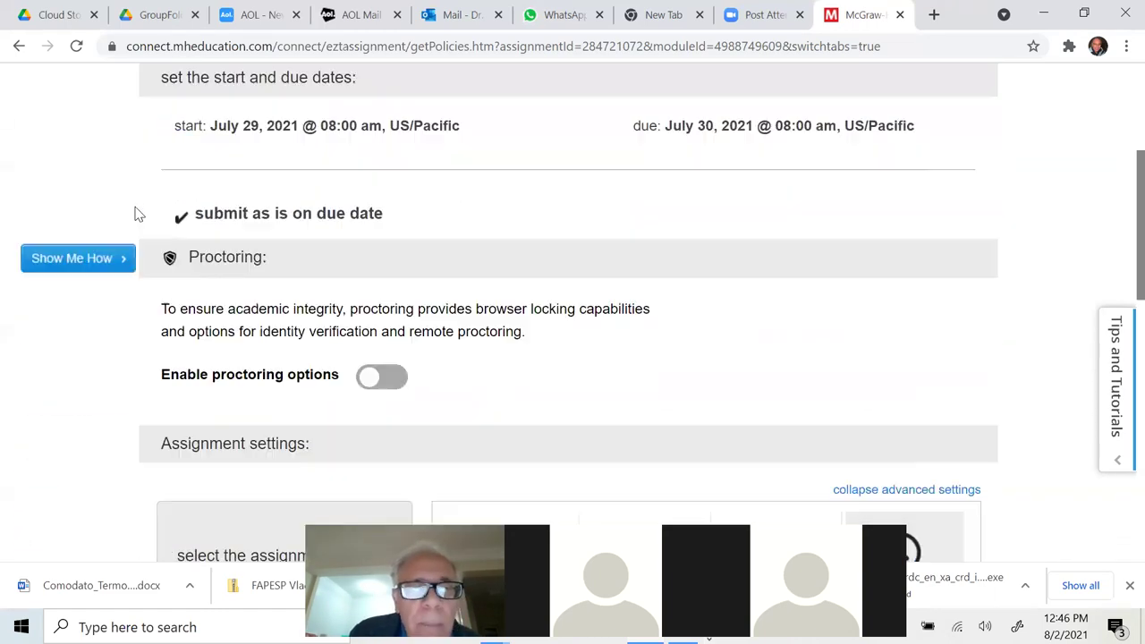
{"action": "scroll", "coordinate": [139, 214], "scroll_direction": "down", "scroll_amount": 6}
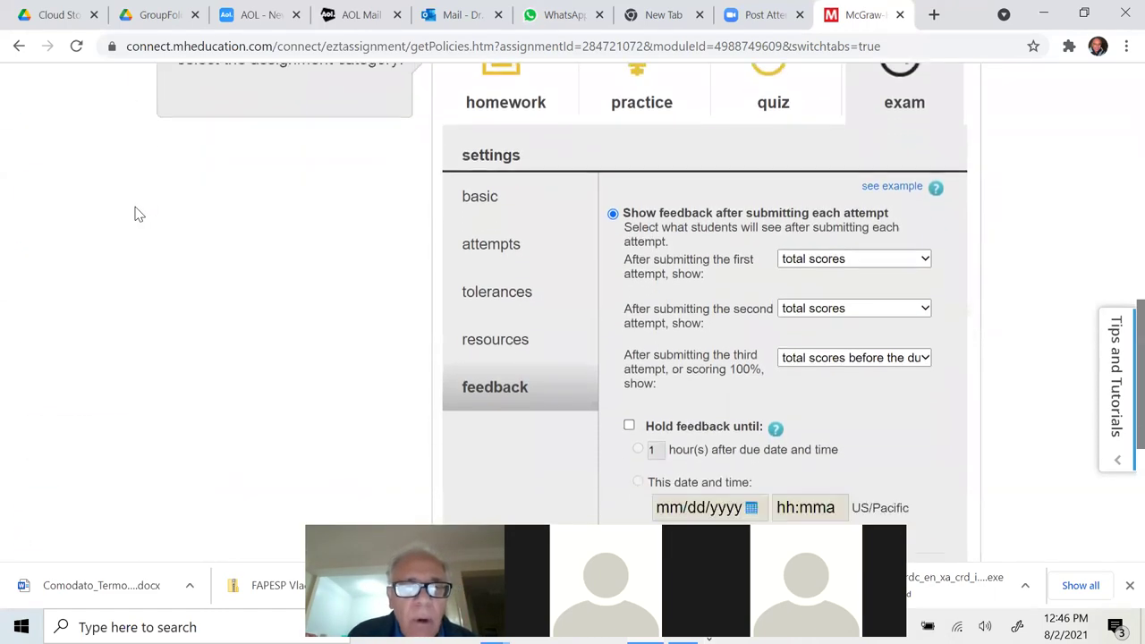
{"action": "scroll", "coordinate": [138, 213], "scroll_direction": "up", "scroll_amount": 12}
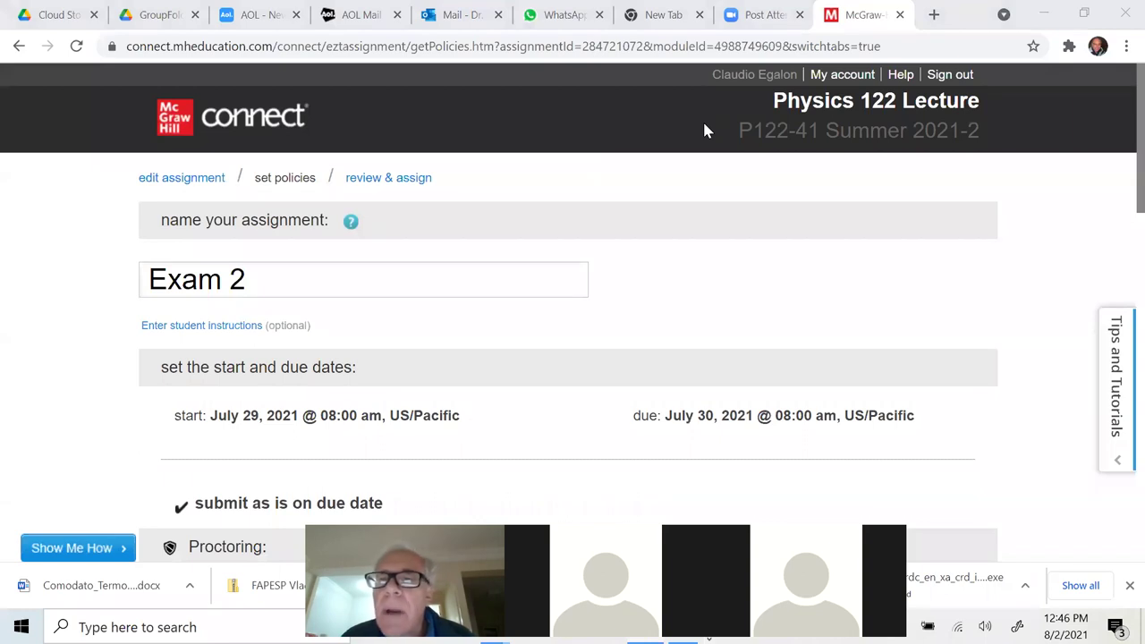
{"action": "scroll", "coordinate": [349, 209], "scroll_direction": "down", "scroll_amount": 3}
{"action": "scroll", "coordinate": [349, 209], "scroll_direction": "up", "scroll_amount": 3}
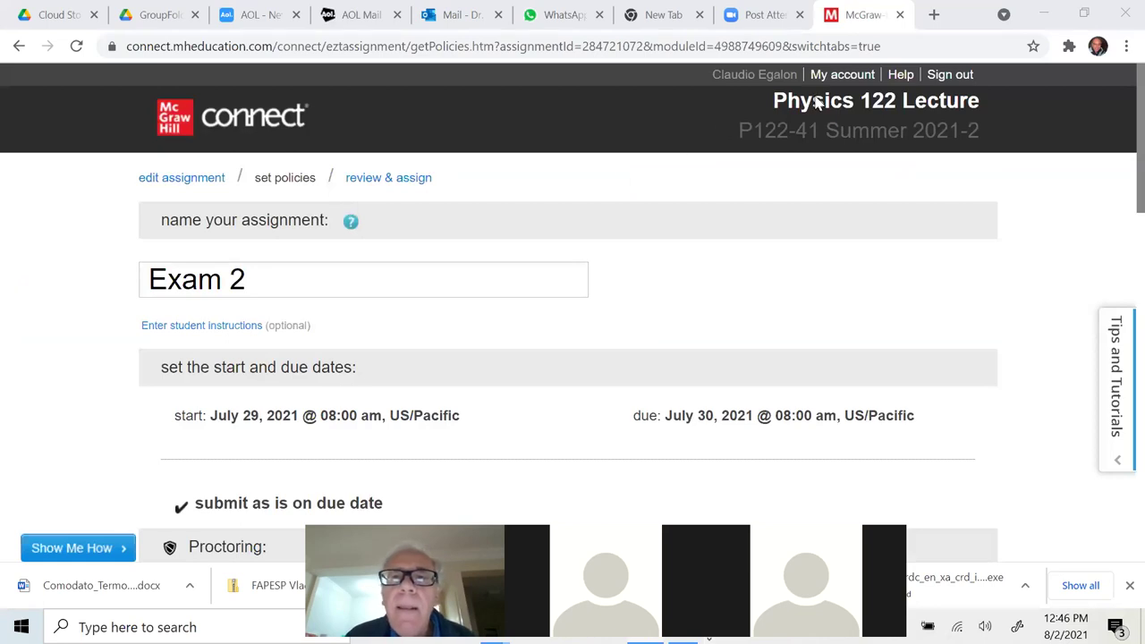
{"action": "scroll", "coordinate": [524, 363], "scroll_direction": "down", "scroll_amount": 3}
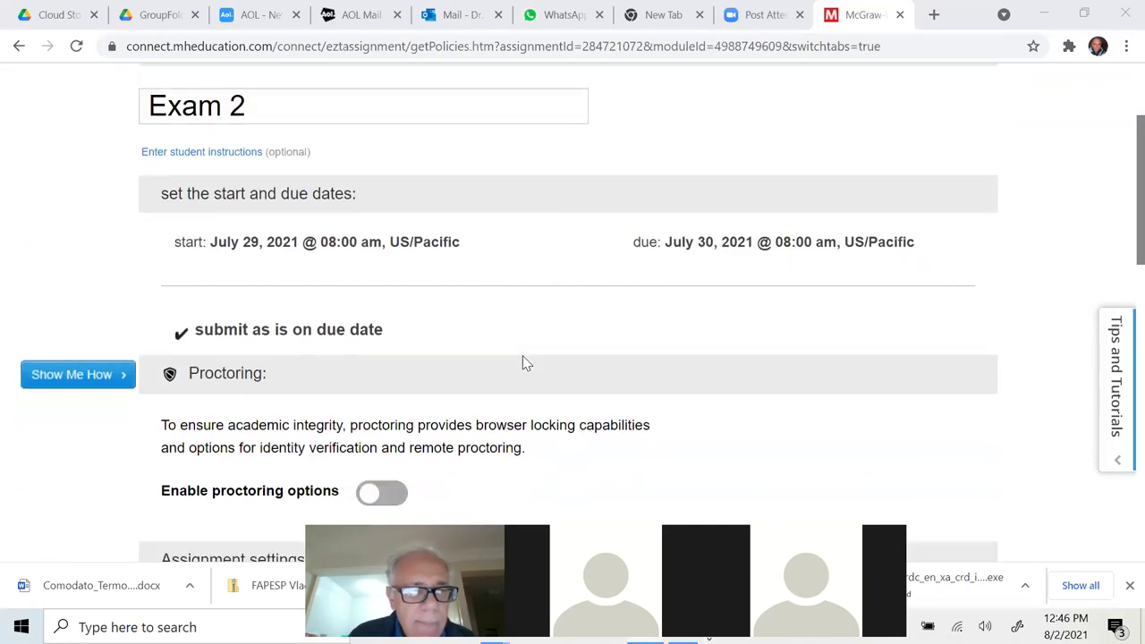
{"action": "scroll", "coordinate": [524, 363], "scroll_direction": "down", "scroll_amount": 2}
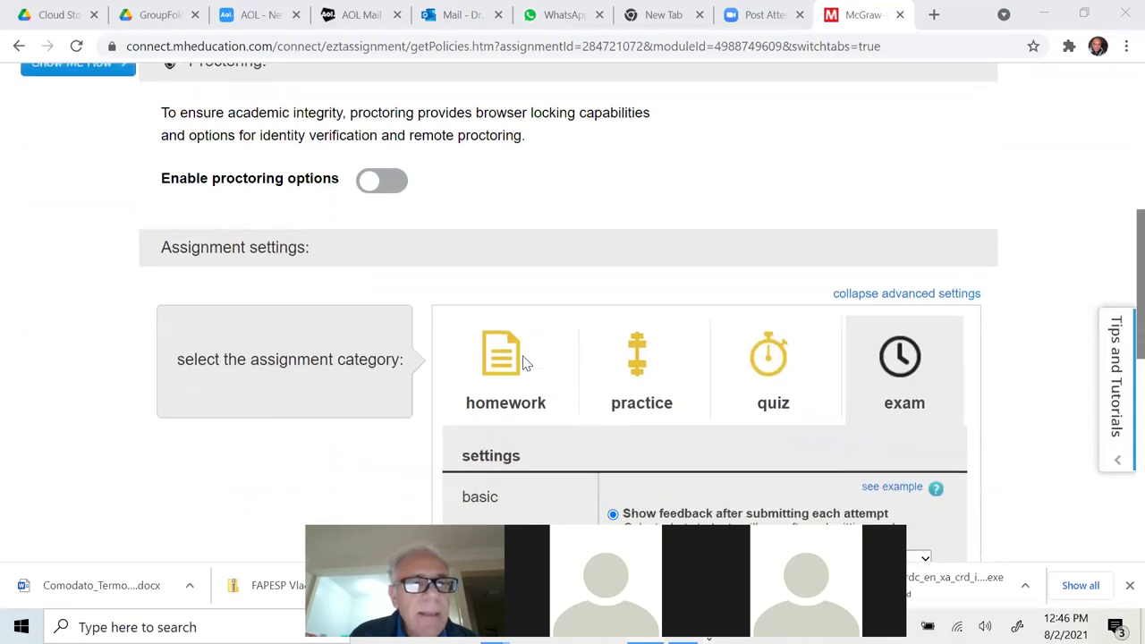
Review and assign Exam 2, and look over the section's assignment list.
{"action": "scroll", "coordinate": [524, 363], "scroll_direction": "down", "scroll_amount": 7}
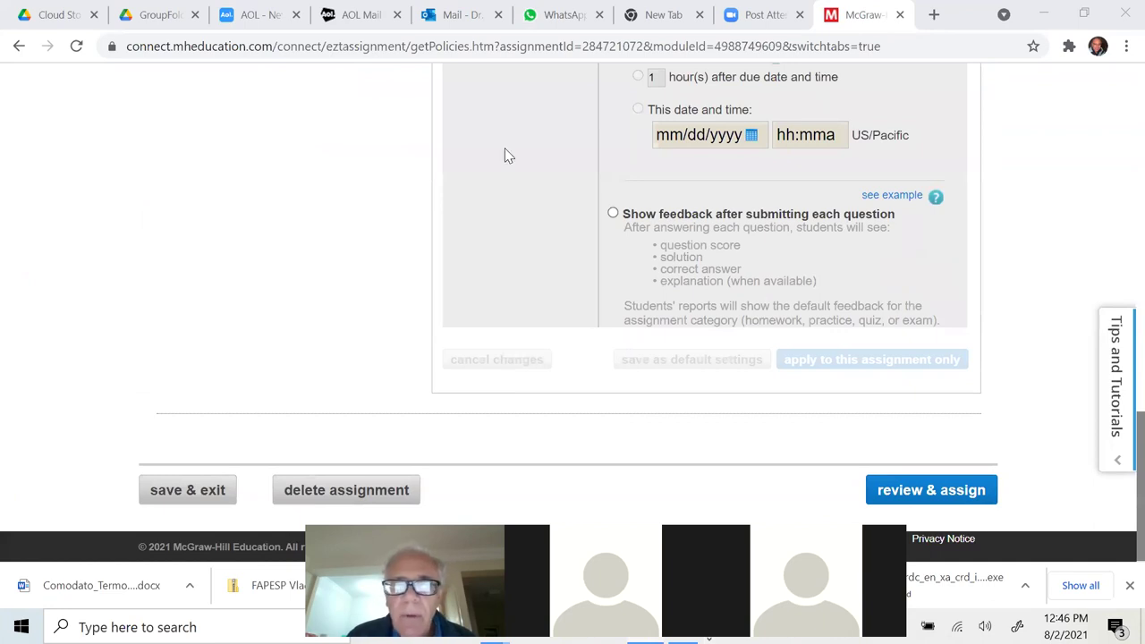
{"action": "left_click", "coordinate": [930, 490]}
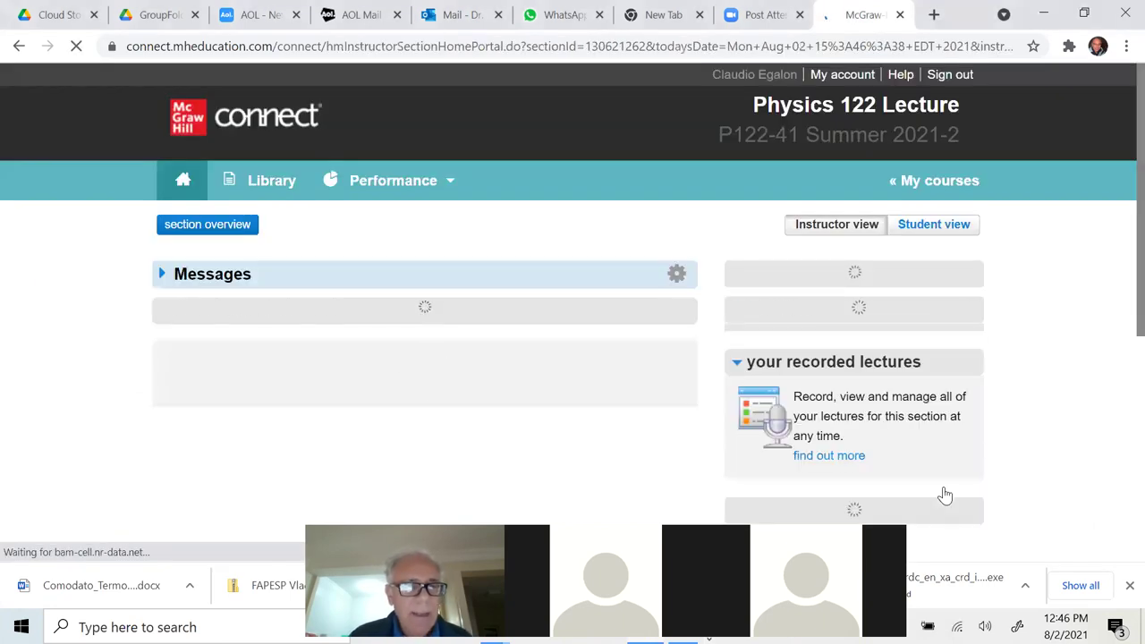
{"action": "scroll", "coordinate": [248, 380], "scroll_direction": "down", "scroll_amount": 4}
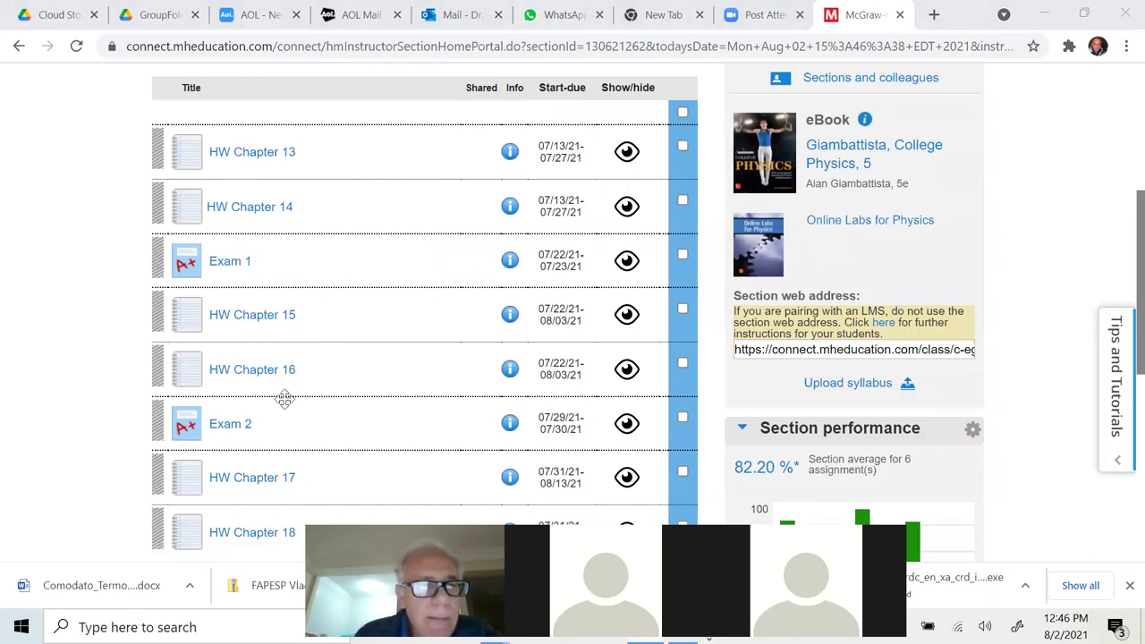
{"action": "scroll", "coordinate": [284, 399], "scroll_direction": "down", "scroll_amount": 1}
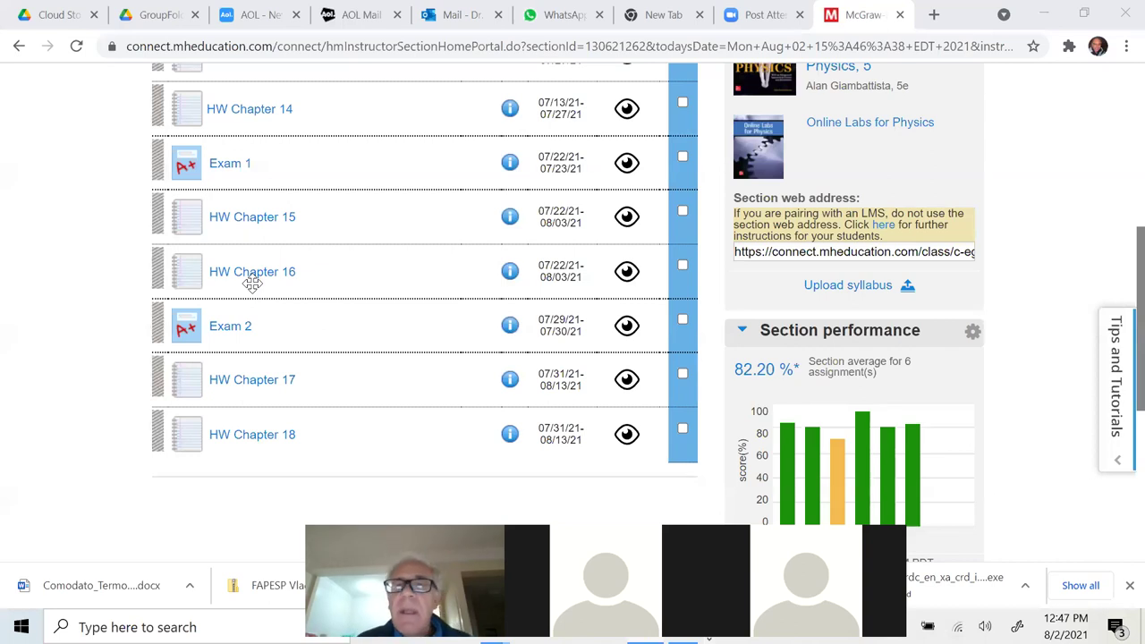
{"action": "scroll", "coordinate": [252, 282], "scroll_direction": "up", "scroll_amount": 5}
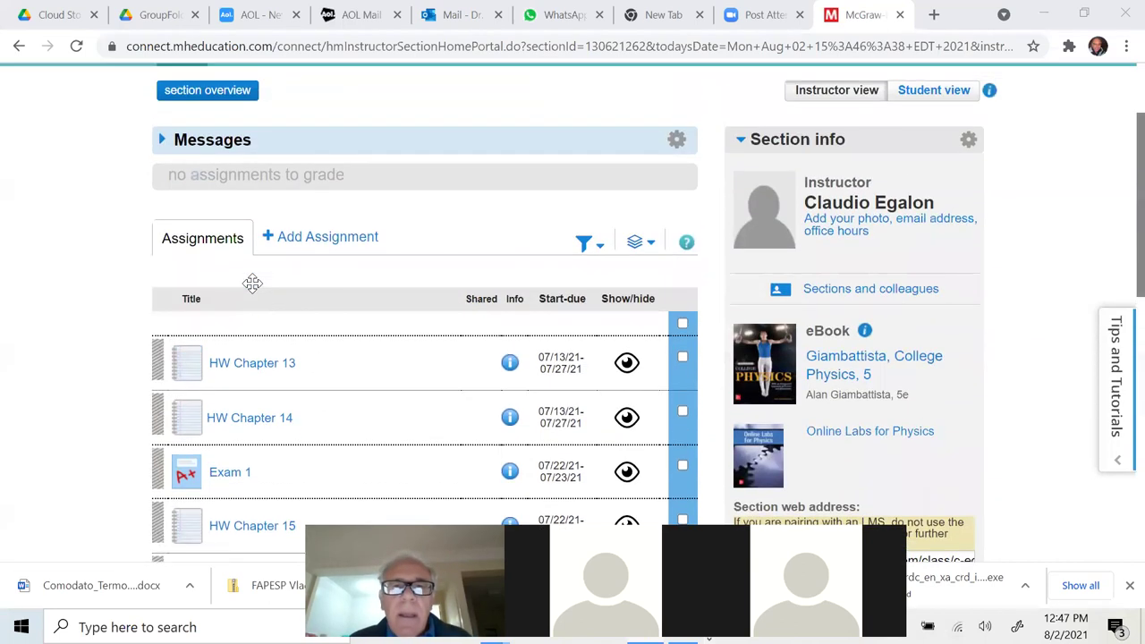
{"action": "scroll", "coordinate": [252, 283], "scroll_direction": "up", "scroll_amount": 1}
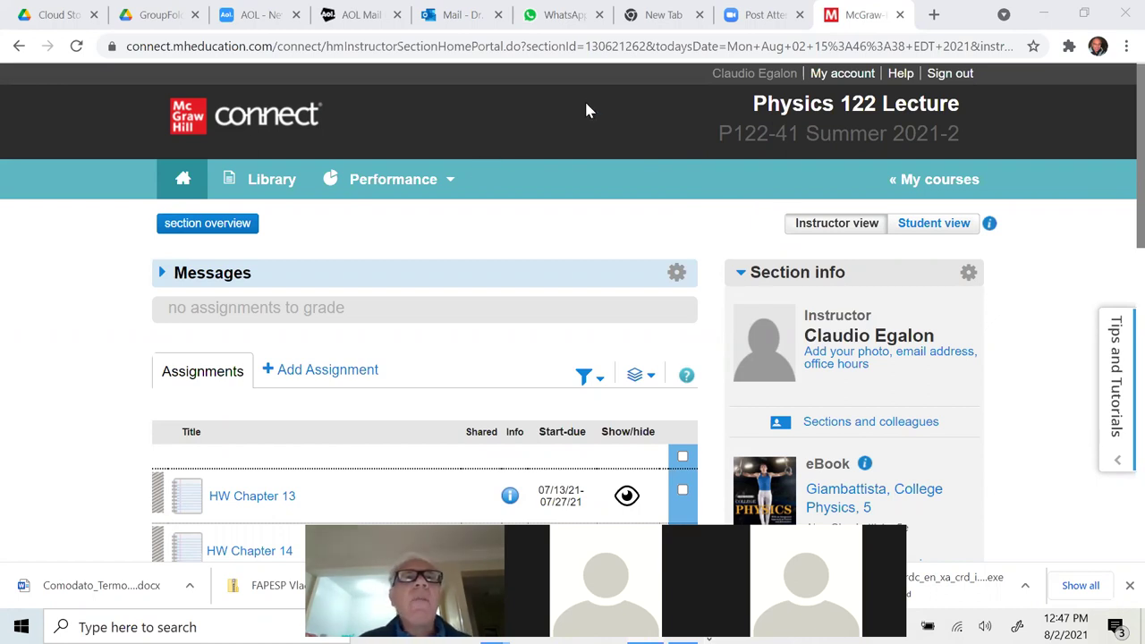
Switch to File Explorer, view the Word lecture syllabus P122-41LecSylSum21-2 v03 in the P122Lecture folder, and minimize it.
{"action": "left_click", "coordinate": [1047, 15]}
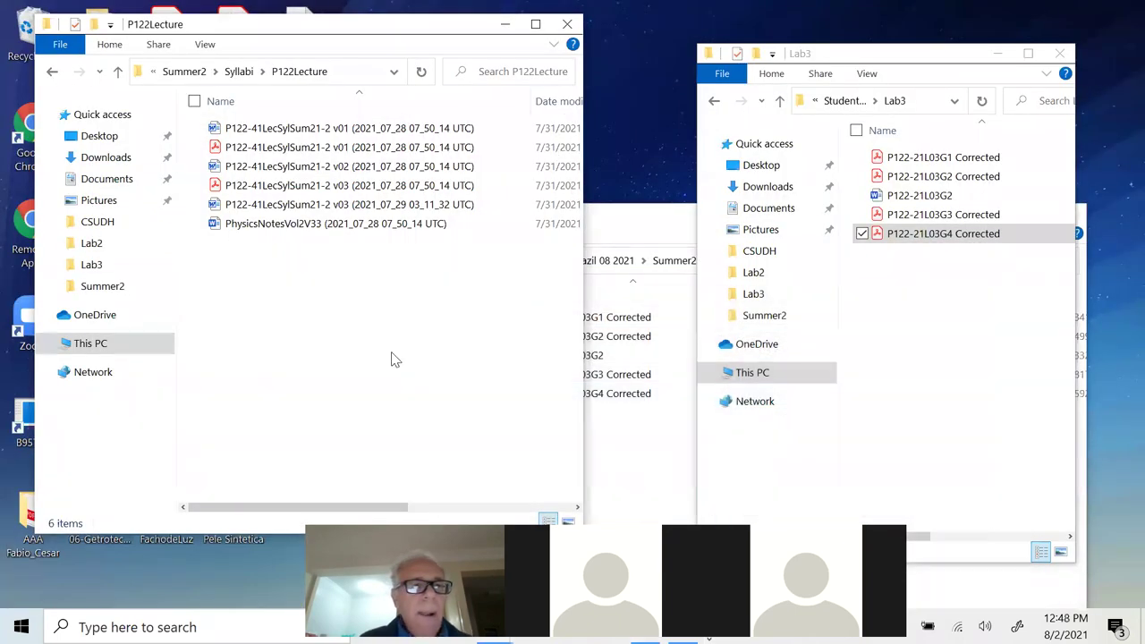
{"action": "double_click", "coordinate": [291, 207]}
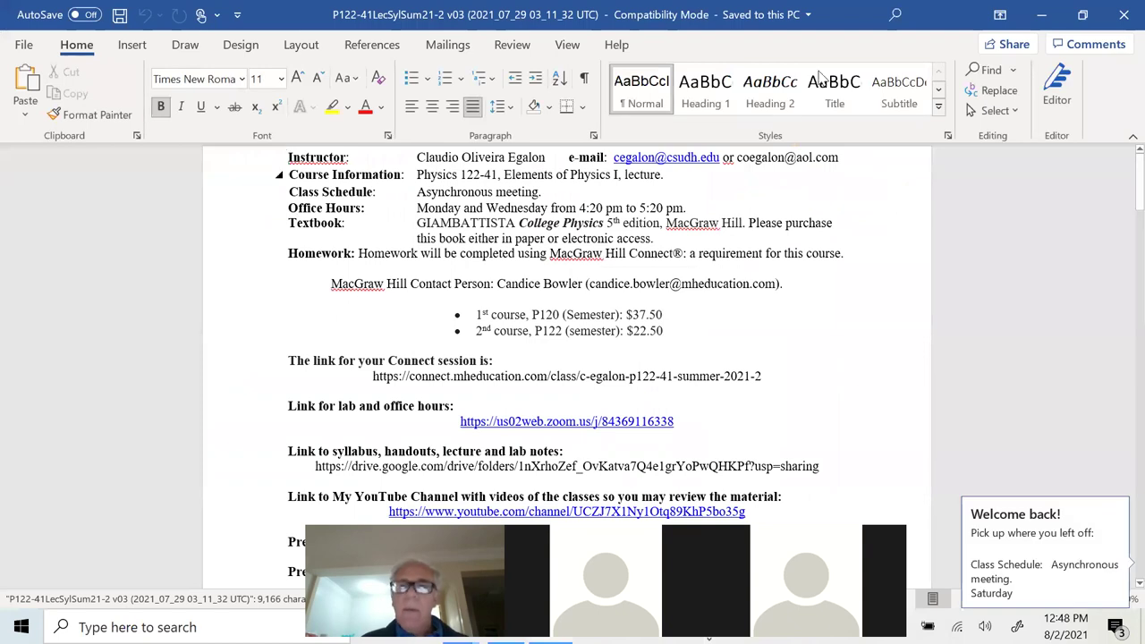
{"action": "left_click", "coordinate": [1119, 21]}
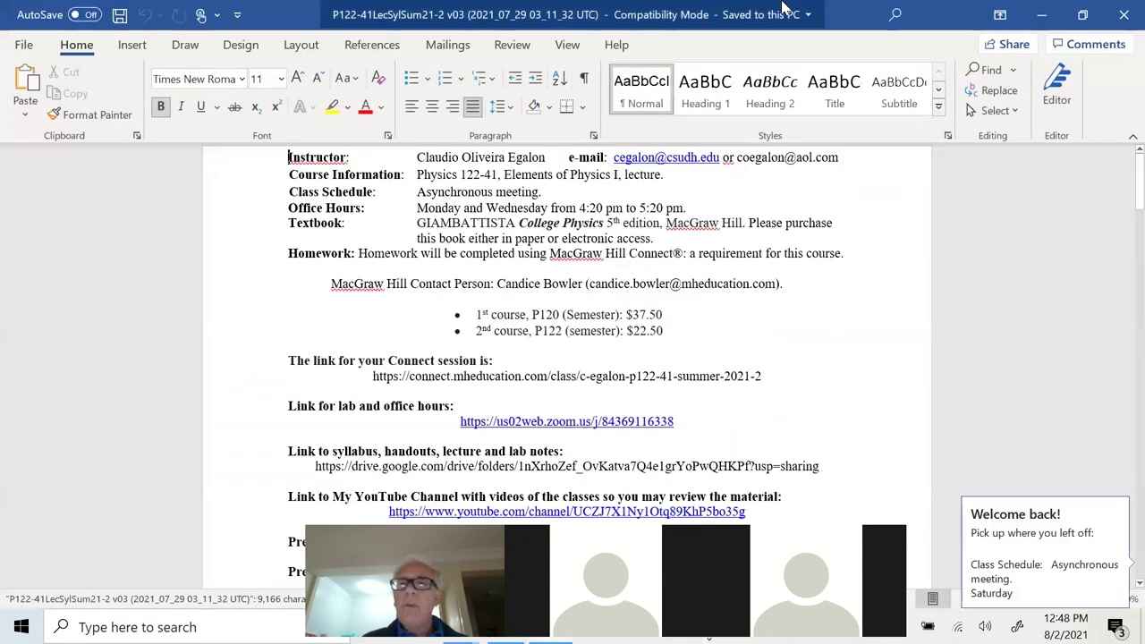
{"action": "left_click", "coordinate": [1039, 15]}
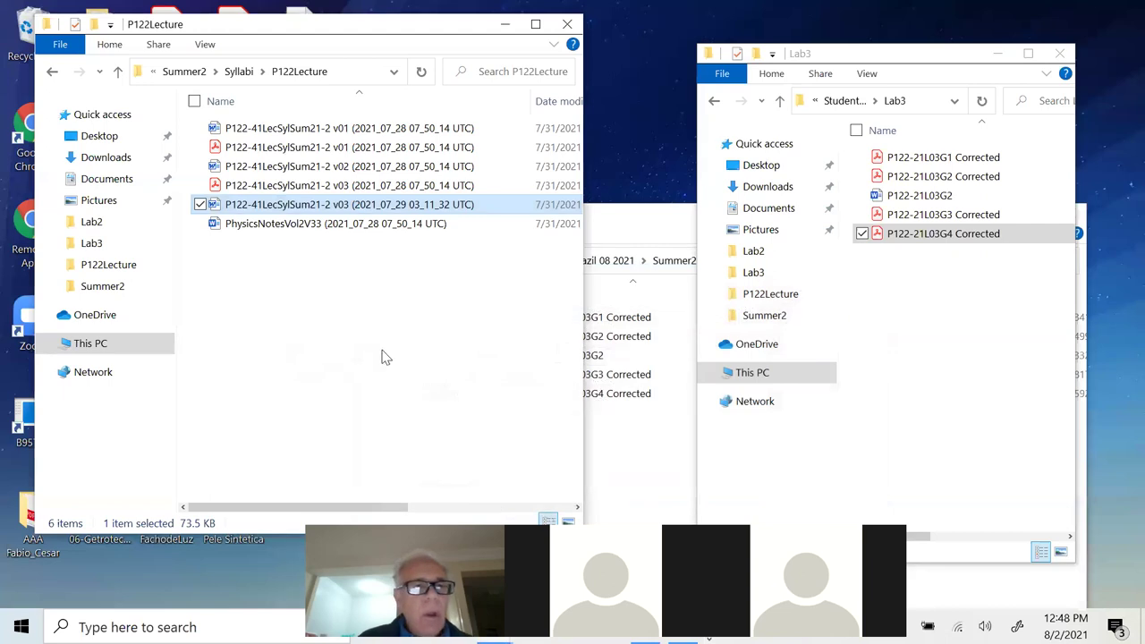
View the Word lab syllabus P122-21LabSylSum21-2 v04 in the P122Lab folder under Syllabi, and minimize the Word windows.
{"action": "left_click", "coordinate": [244, 73]}
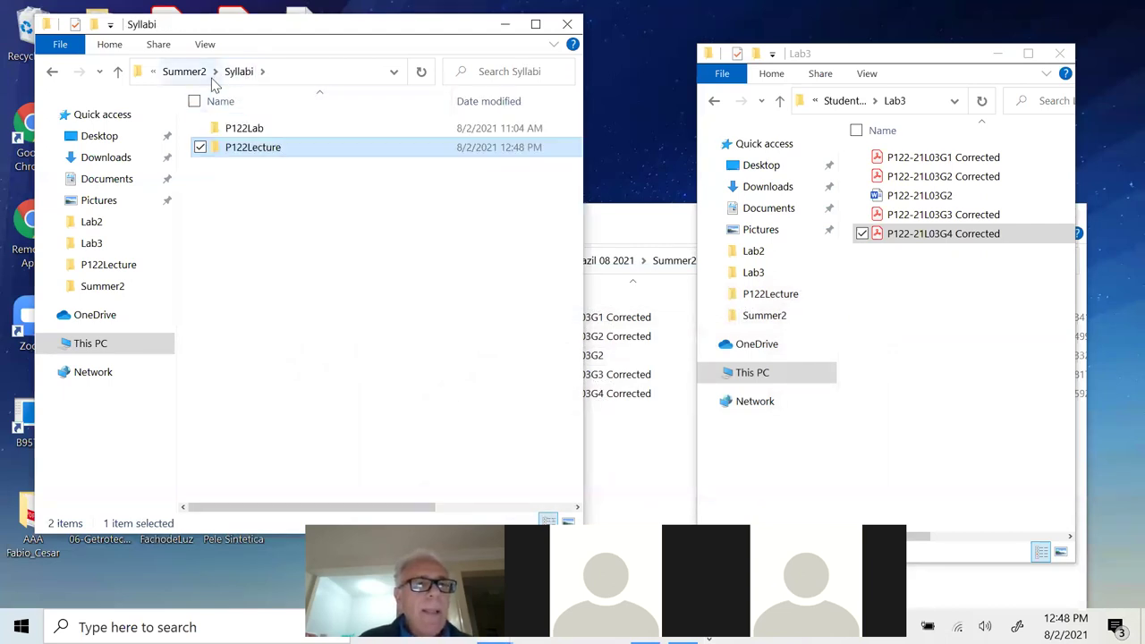
{"action": "double_click", "coordinate": [257, 128]}
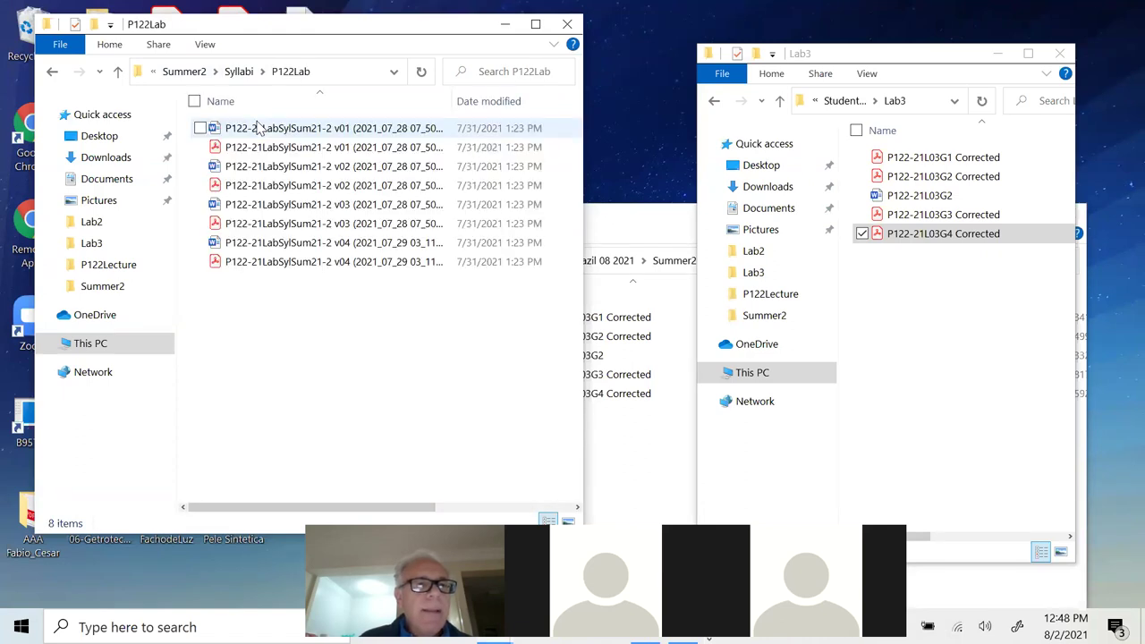
{"action": "left_click", "coordinate": [291, 250]}
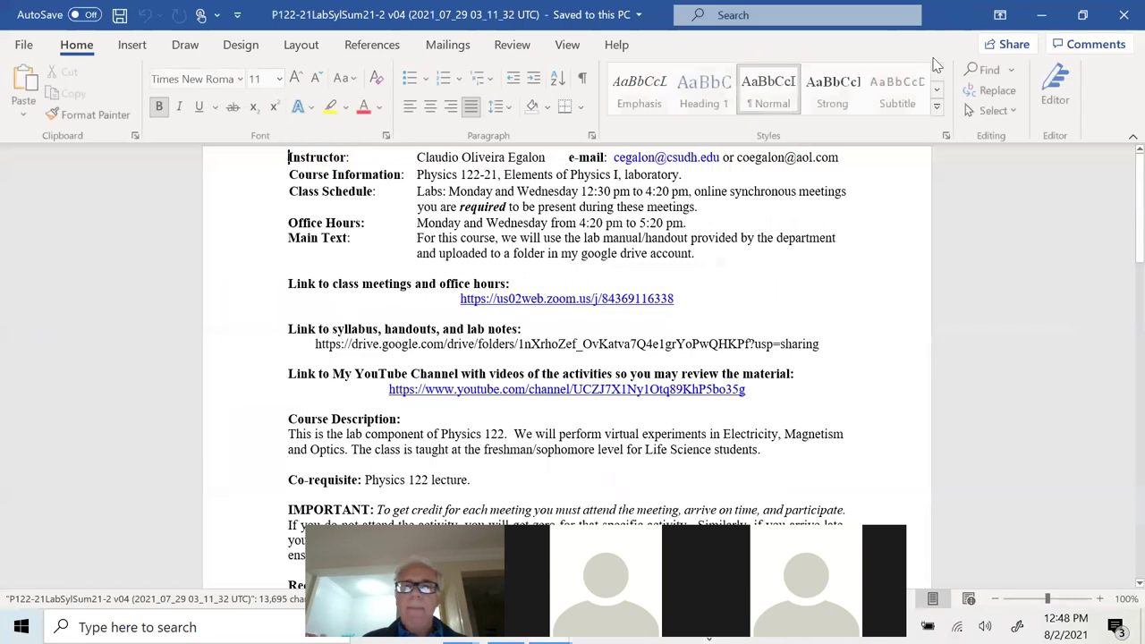
{"action": "left_click", "coordinate": [1044, 12]}
{"action": "left_click", "coordinate": [1044, 12]}
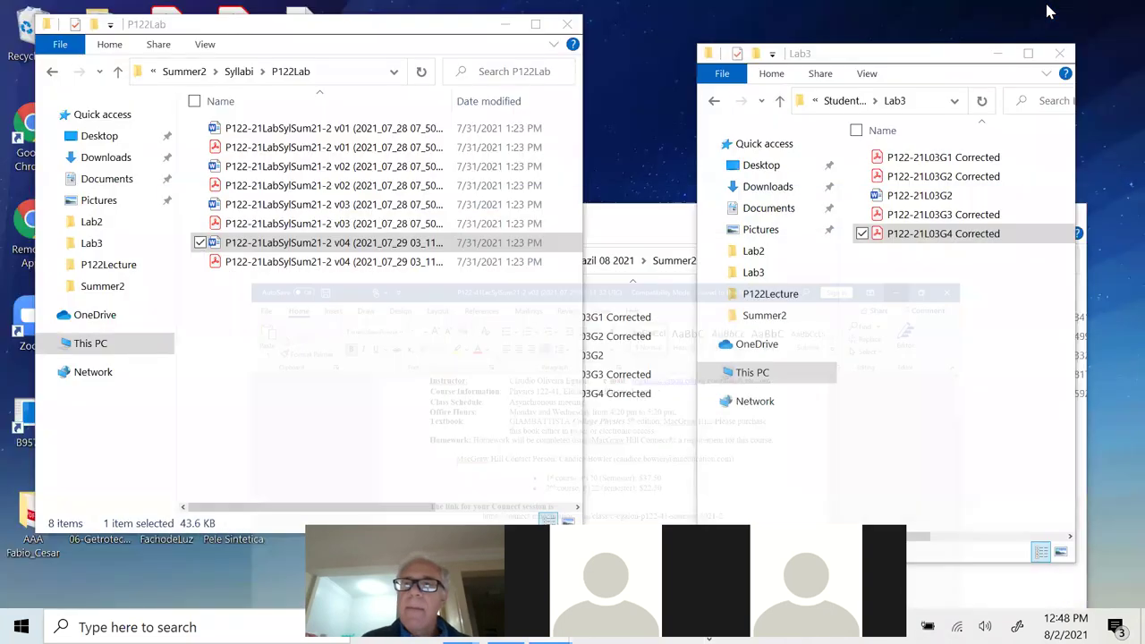
Return to the Summer2 folder, open the Word file P122LectNotes, and minimize the Word windows.
{"action": "left_click", "coordinate": [231, 78]}
{"action": "left_click", "coordinate": [194, 77]}
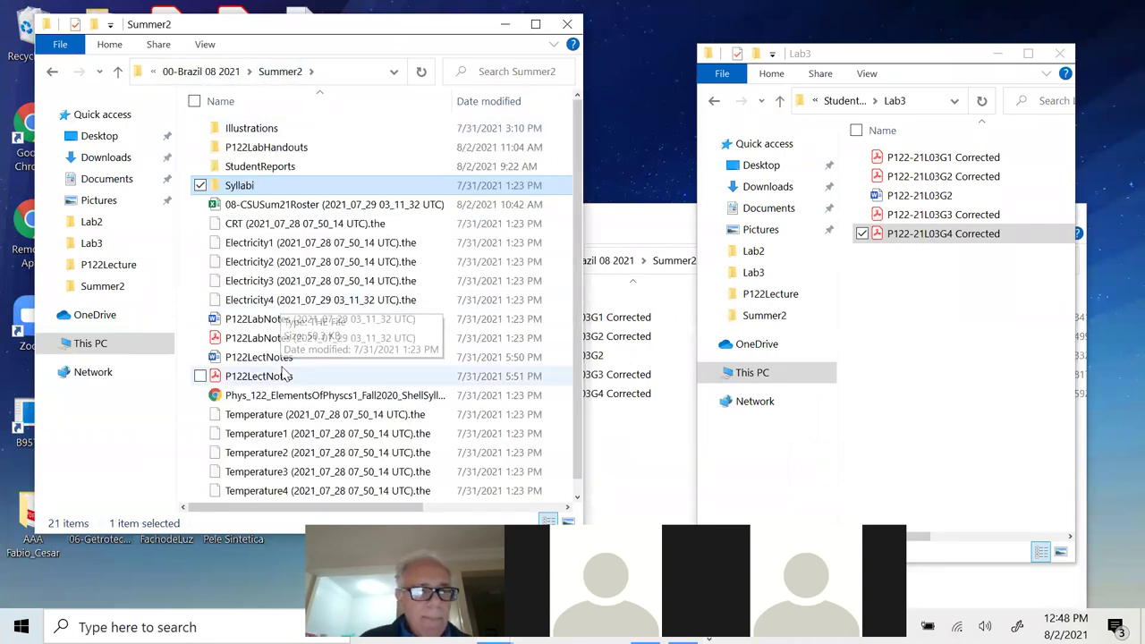
{"action": "scroll", "coordinate": [283, 370], "scroll_direction": "down", "scroll_amount": 1}
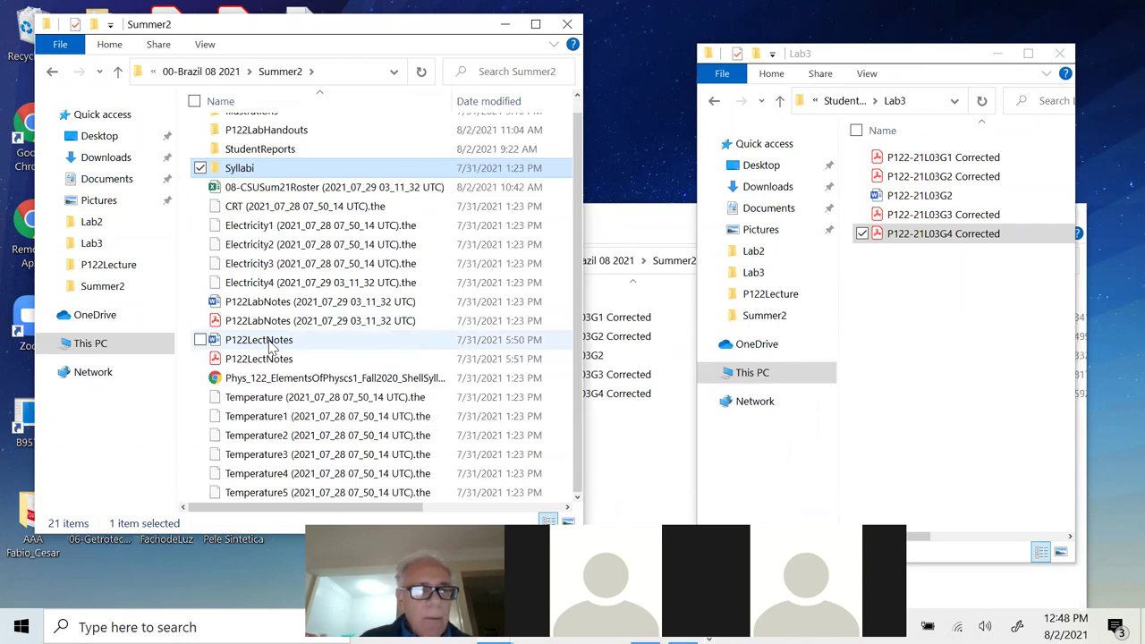
{"action": "double_click", "coordinate": [272, 345]}
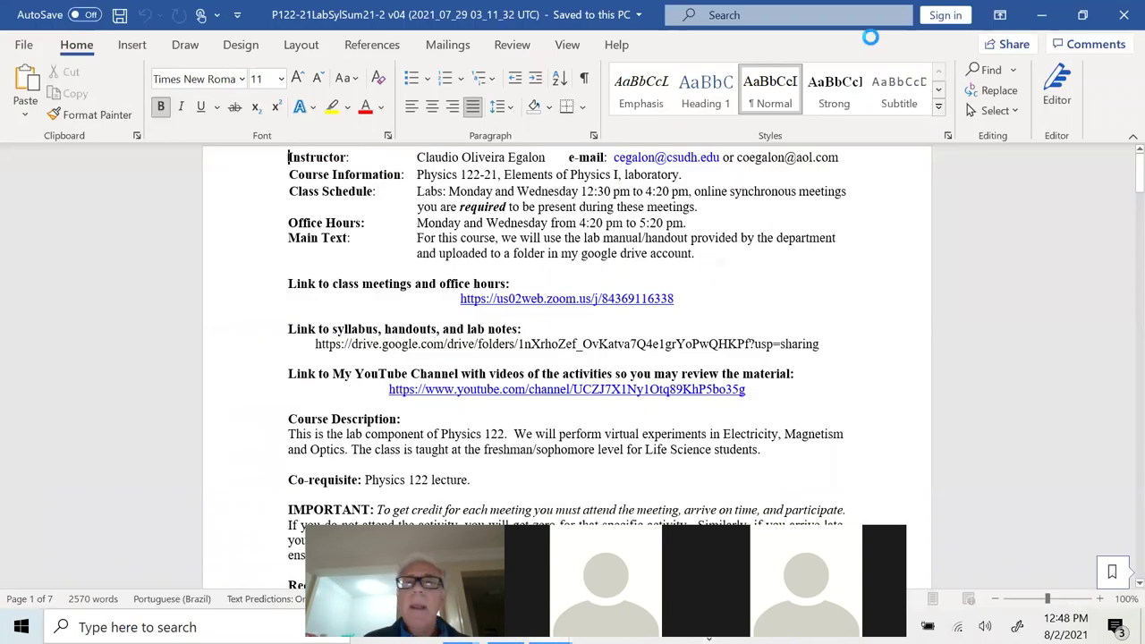
{"action": "left_click", "coordinate": [1043, 14]}
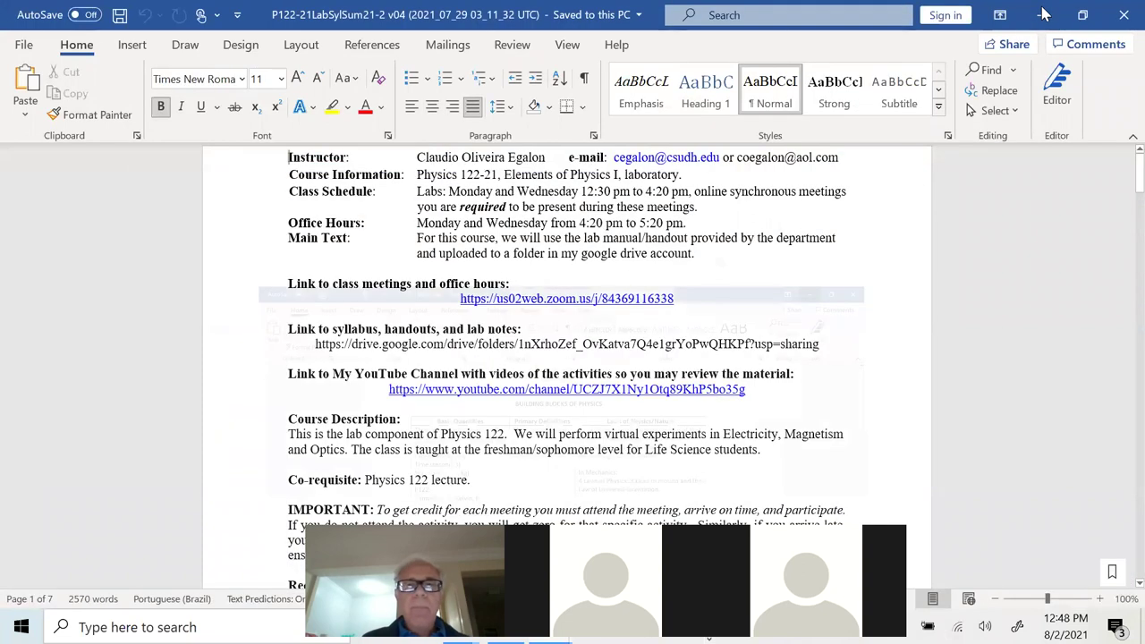
{"action": "left_click", "coordinate": [1043, 14]}
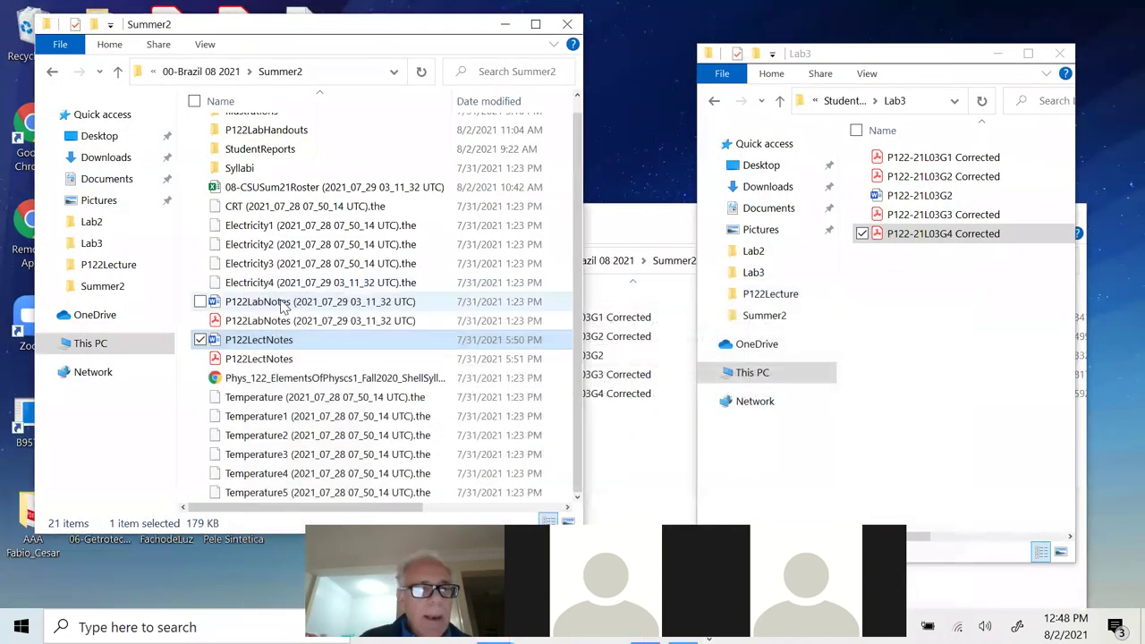
Open the Word file P122LabNotes (2021_07_29 03_11_32 UTC) from the Summer2 folder and enable editing.
{"action": "double_click", "coordinate": [282, 302]}
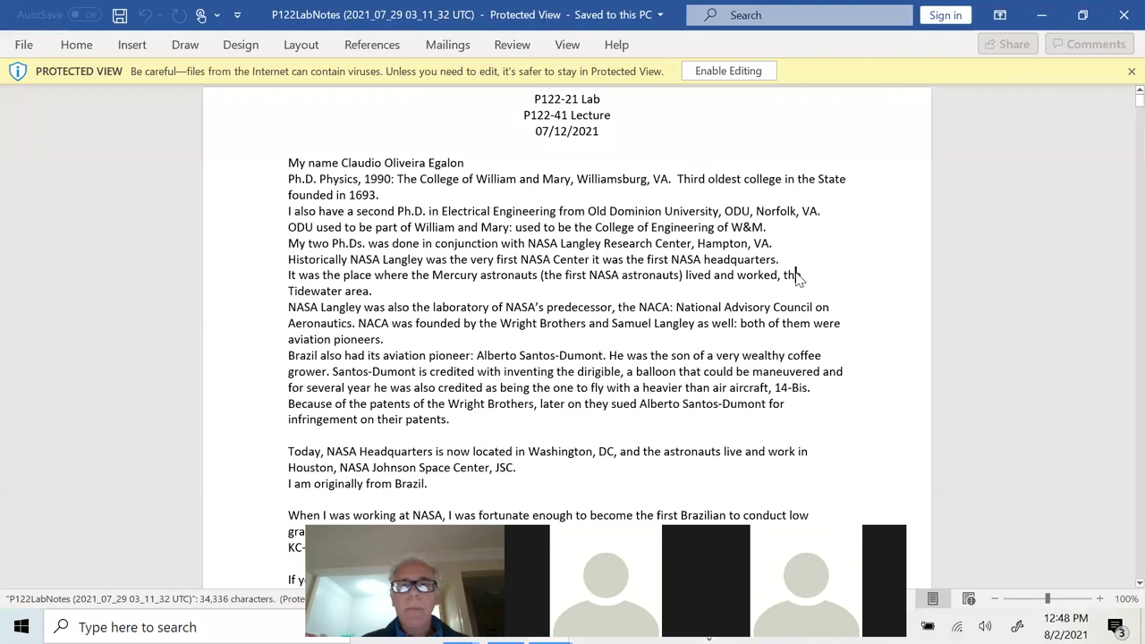
{"action": "scroll", "coordinate": [796, 273], "scroll_direction": "down", "scroll_amount": 5}
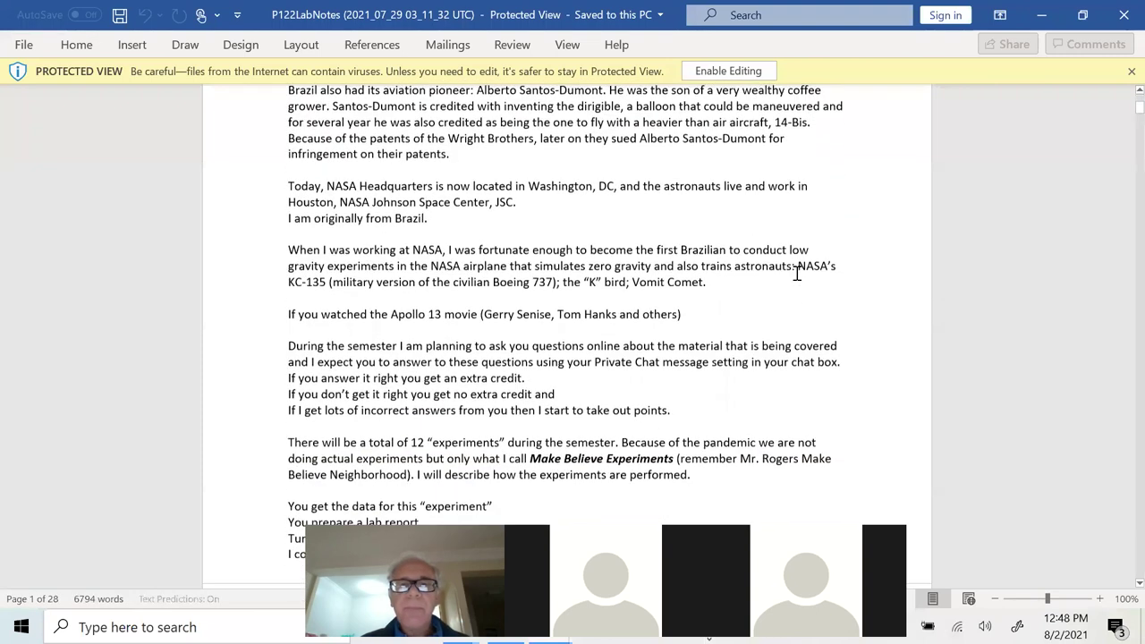
{"action": "scroll", "coordinate": [729, 90], "scroll_direction": "up", "scroll_amount": 5}
{"action": "left_click", "coordinate": [728, 72]}
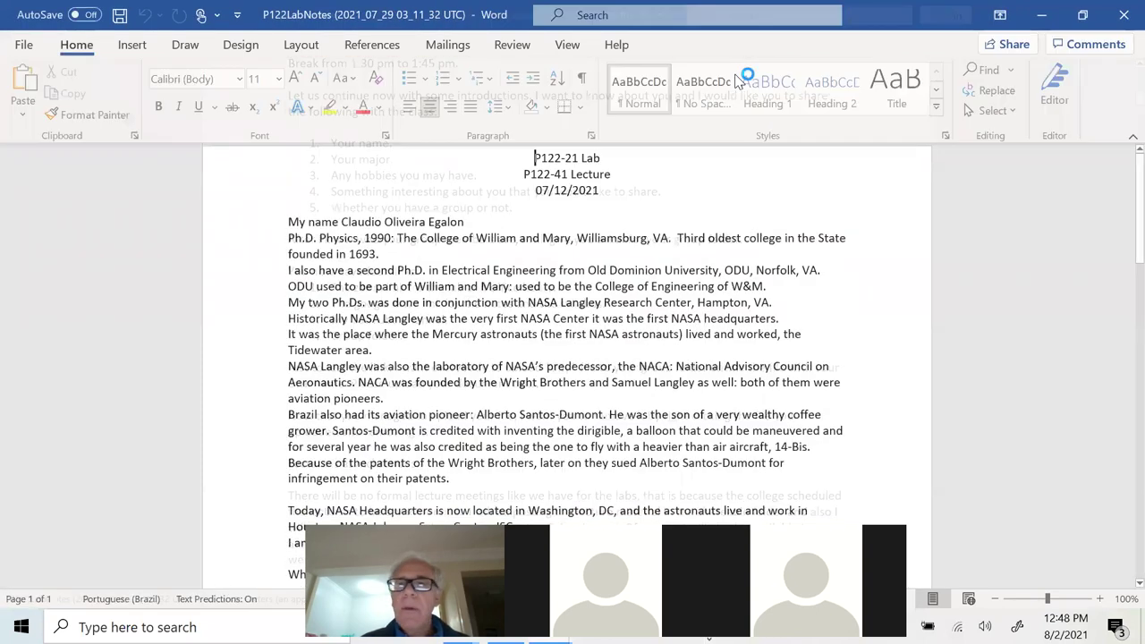
Examine the P122LabNotes document from the introductory class notes through the dated lab entries to its end.
{"action": "scroll", "coordinate": [684, 332], "scroll_direction": "down", "scroll_amount": 5}
{"action": "right_click", "coordinate": [687, 338]}
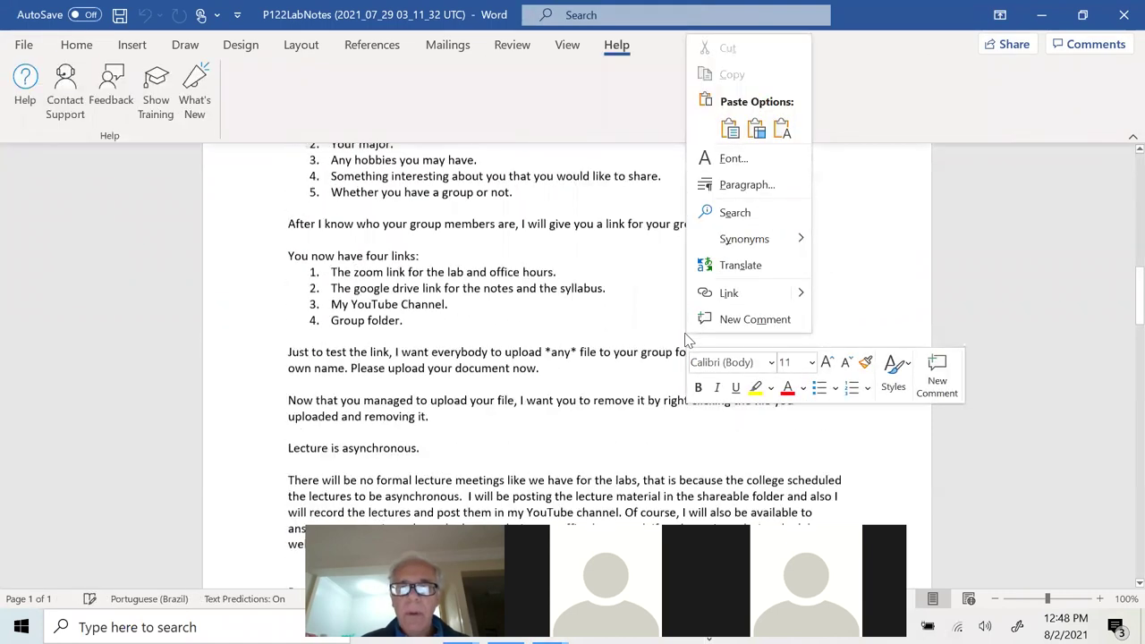
{"action": "scroll", "coordinate": [685, 335], "scroll_direction": "down", "scroll_amount": 15}
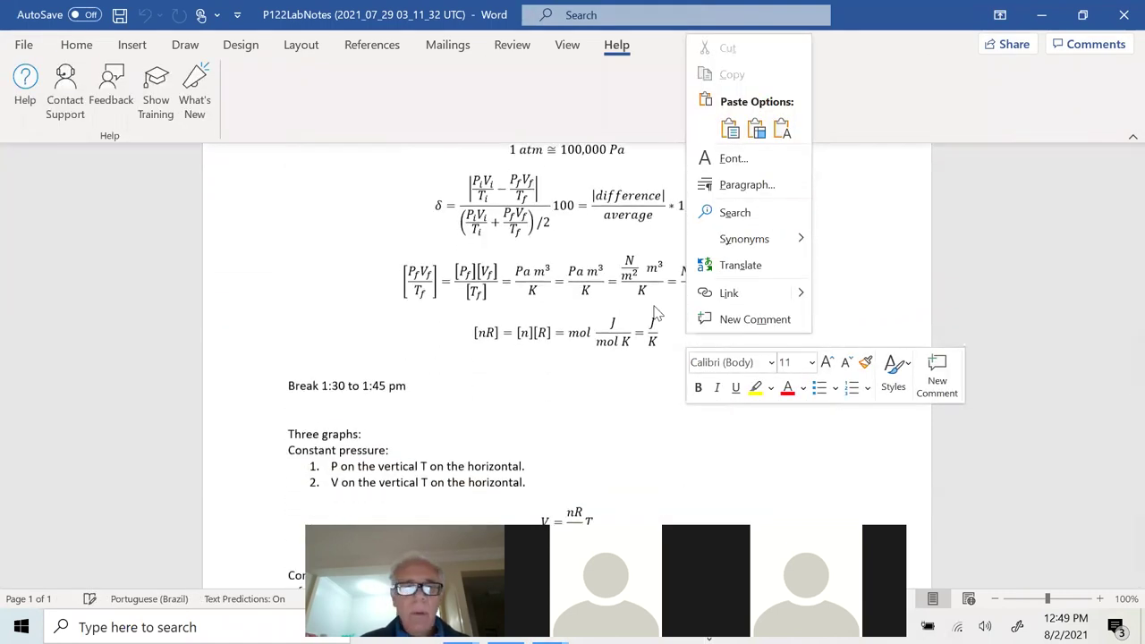
{"action": "scroll", "coordinate": [666, 308], "scroll_direction": "down", "scroll_amount": 10}
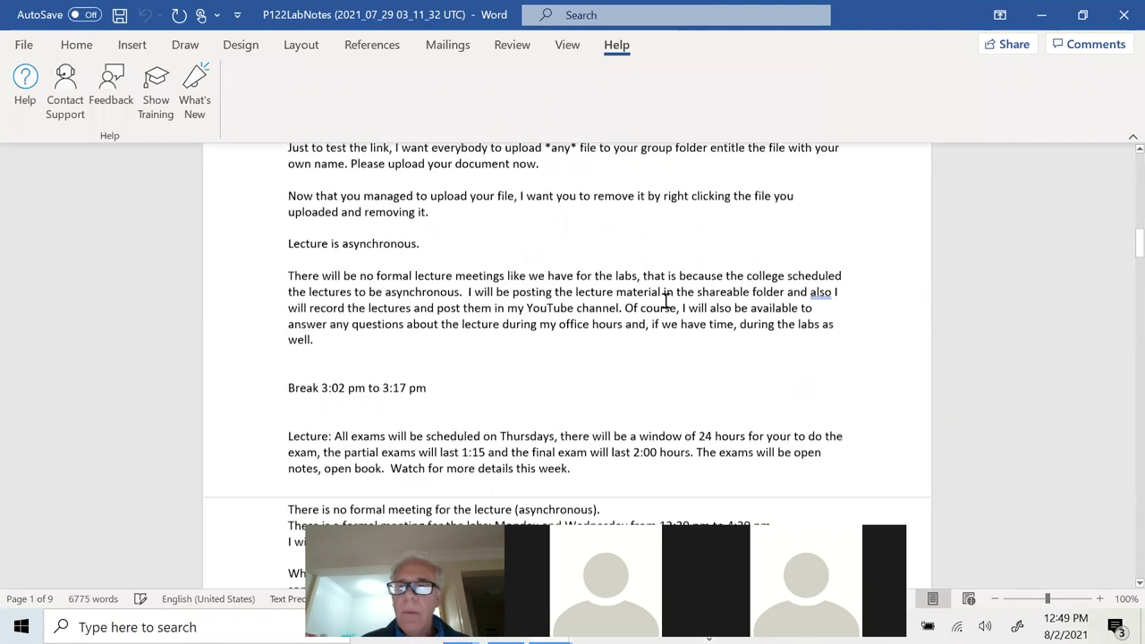
{"action": "scroll", "coordinate": [666, 301], "scroll_direction": "down", "scroll_amount": 20}
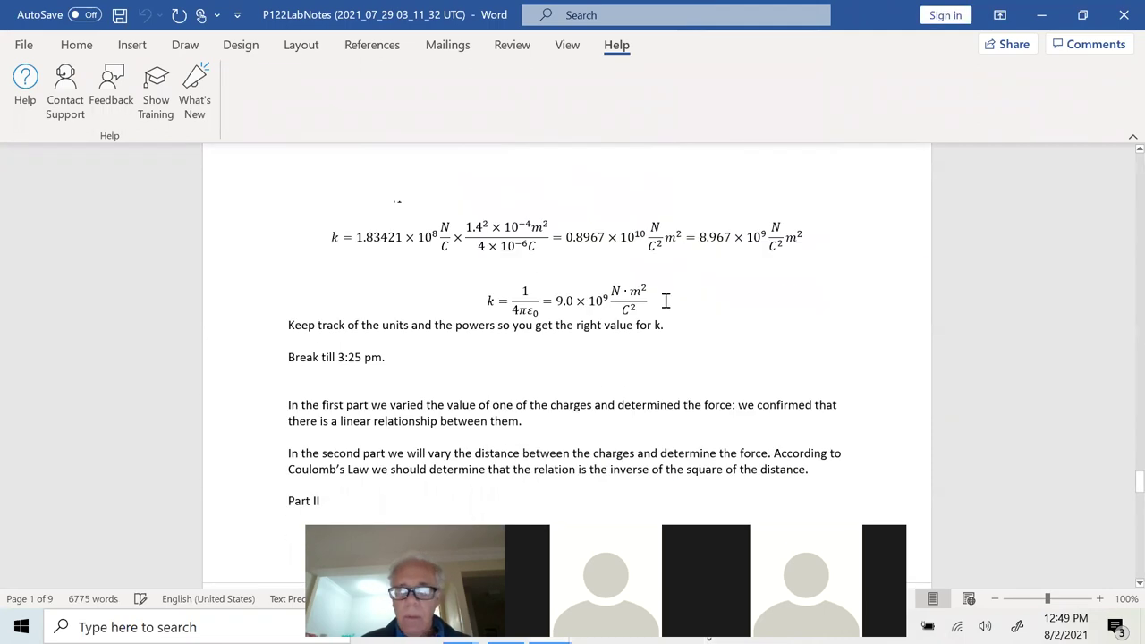
{"action": "scroll", "coordinate": [666, 301], "scroll_direction": "down", "scroll_amount": 15}
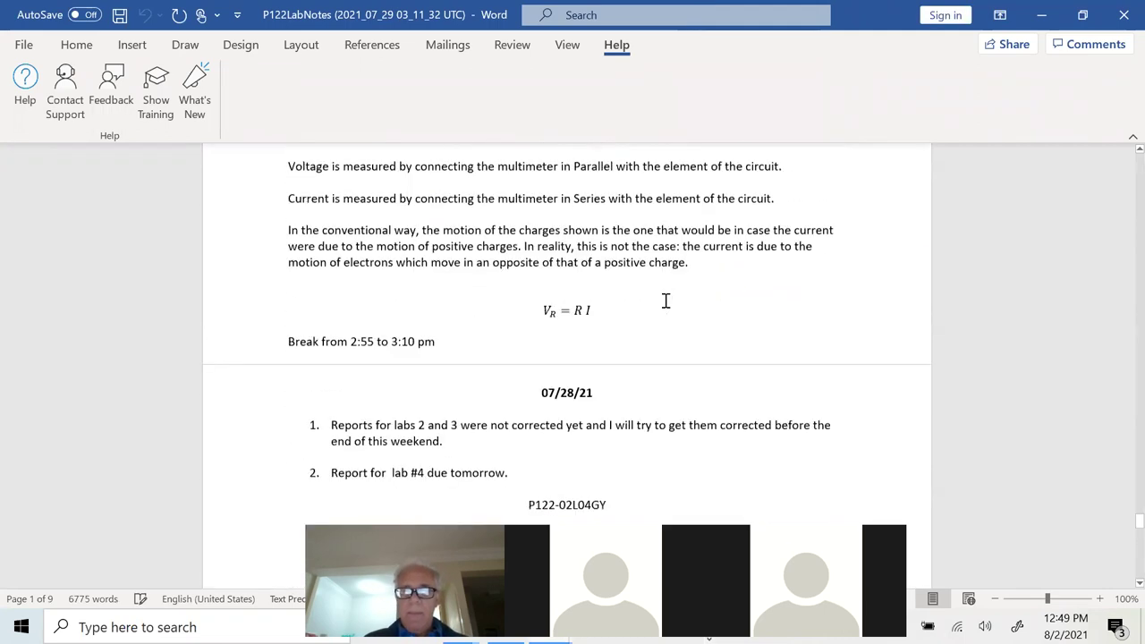
{"action": "scroll", "coordinate": [904, 511], "scroll_direction": "down", "scroll_amount": 5}
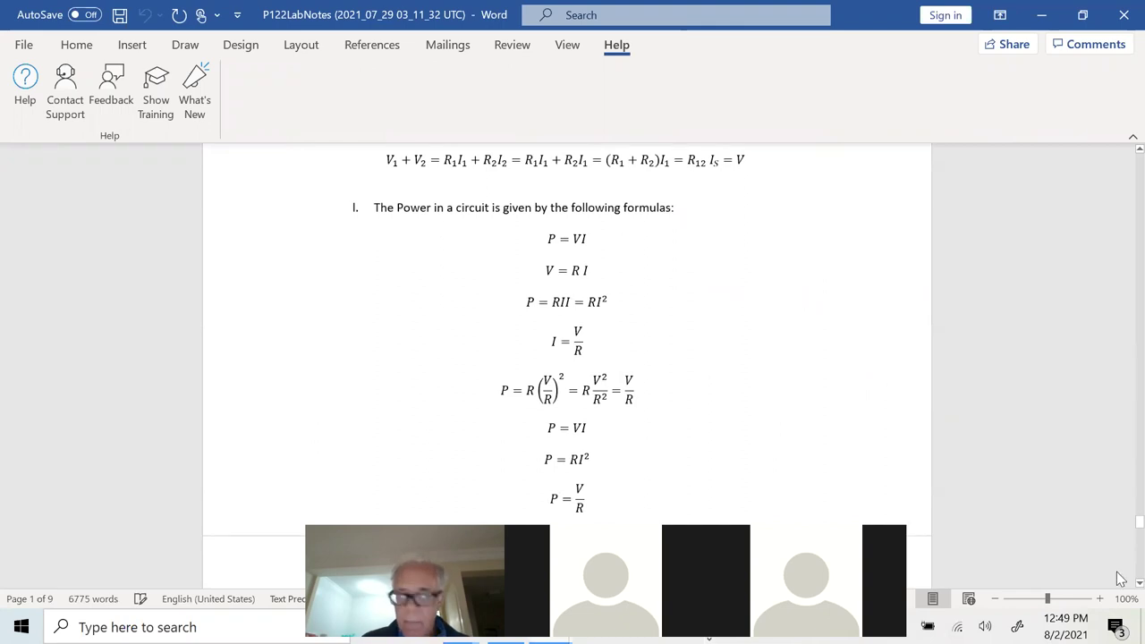
{"action": "scroll", "coordinate": [1120, 579], "scroll_direction": "down", "scroll_amount": 15}
{"action": "scroll", "coordinate": [1120, 579], "scroll_direction": "down", "scroll_amount": 20}
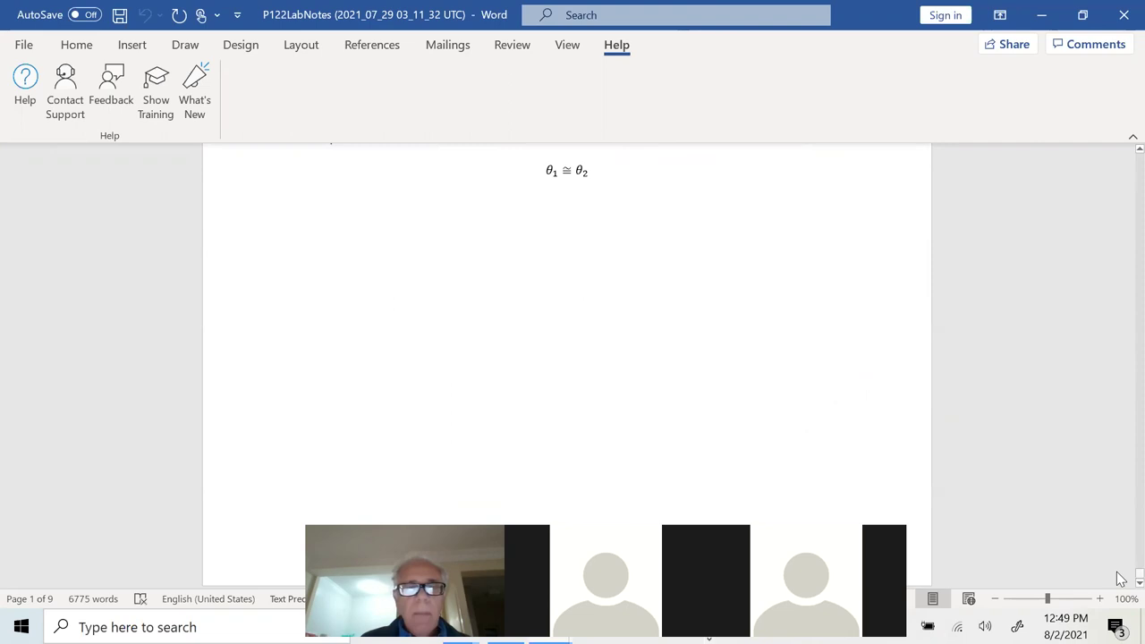
Review the lab notes backwards from the end, through the lens, Faraday's Law and capacitor entries, to the circuit power notes.
{"action": "scroll", "coordinate": [644, 311], "scroll_direction": "up", "scroll_amount": 3}
{"action": "scroll", "coordinate": [644, 311], "scroll_direction": "down", "scroll_amount": 3}
{"action": "scroll", "coordinate": [644, 311], "scroll_direction": "up", "scroll_amount": 5}
{"action": "scroll", "coordinate": [644, 312], "scroll_direction": "up", "scroll_amount": 20}
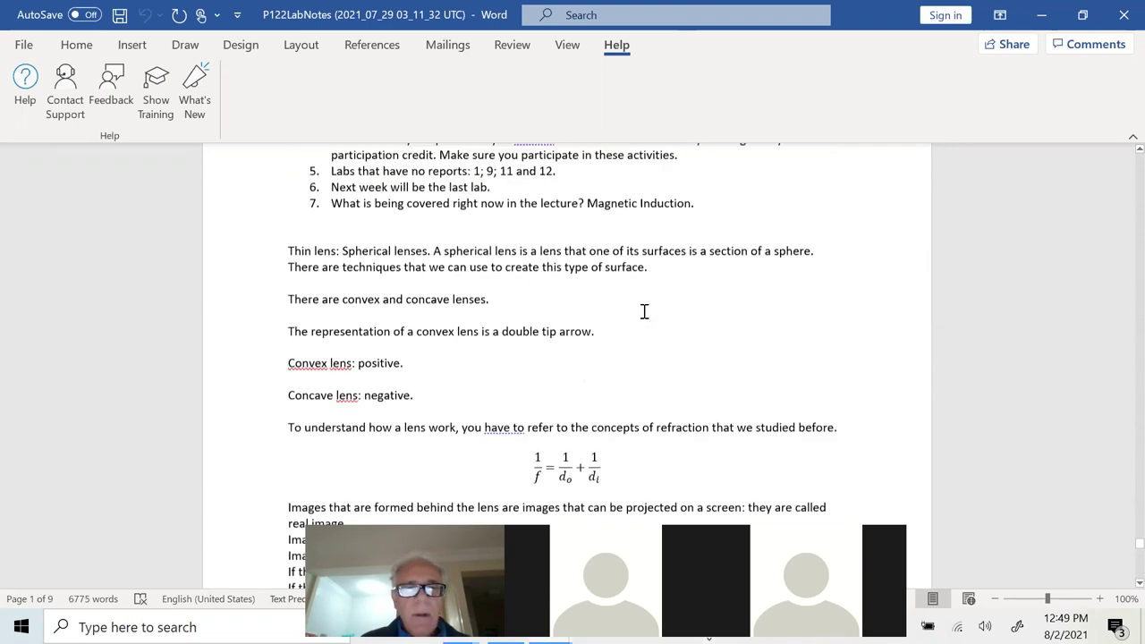
{"action": "scroll", "coordinate": [643, 311], "scroll_direction": "up", "scroll_amount": 15}
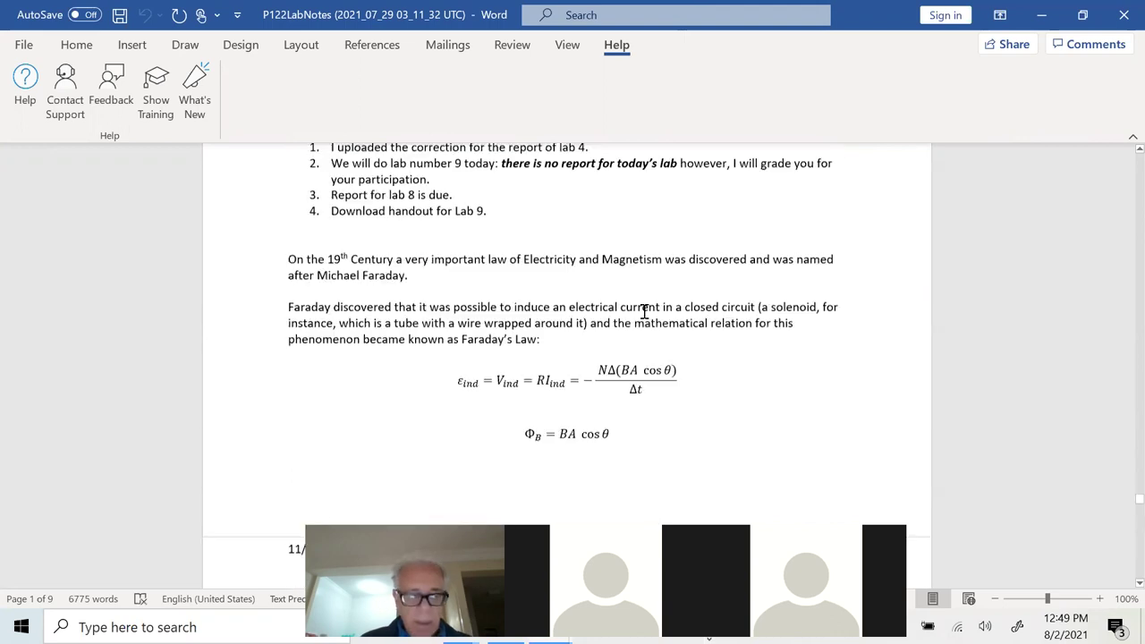
{"action": "scroll", "coordinate": [644, 311], "scroll_direction": "up", "scroll_amount": 3}
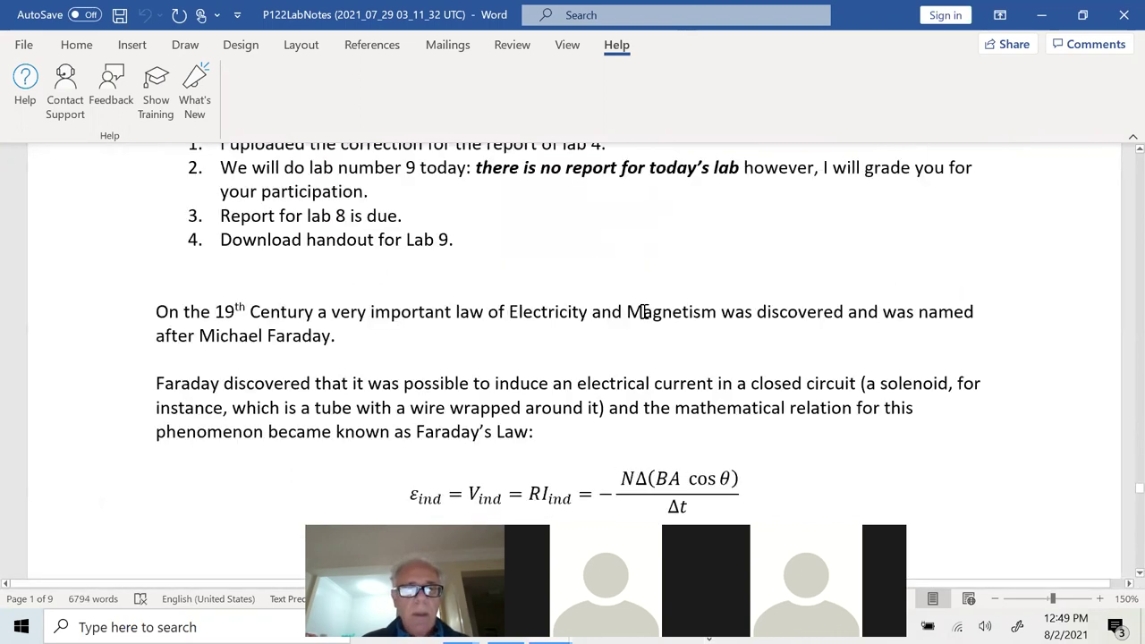
{"action": "scroll", "coordinate": [644, 311], "scroll_direction": "up", "scroll_amount": 5}
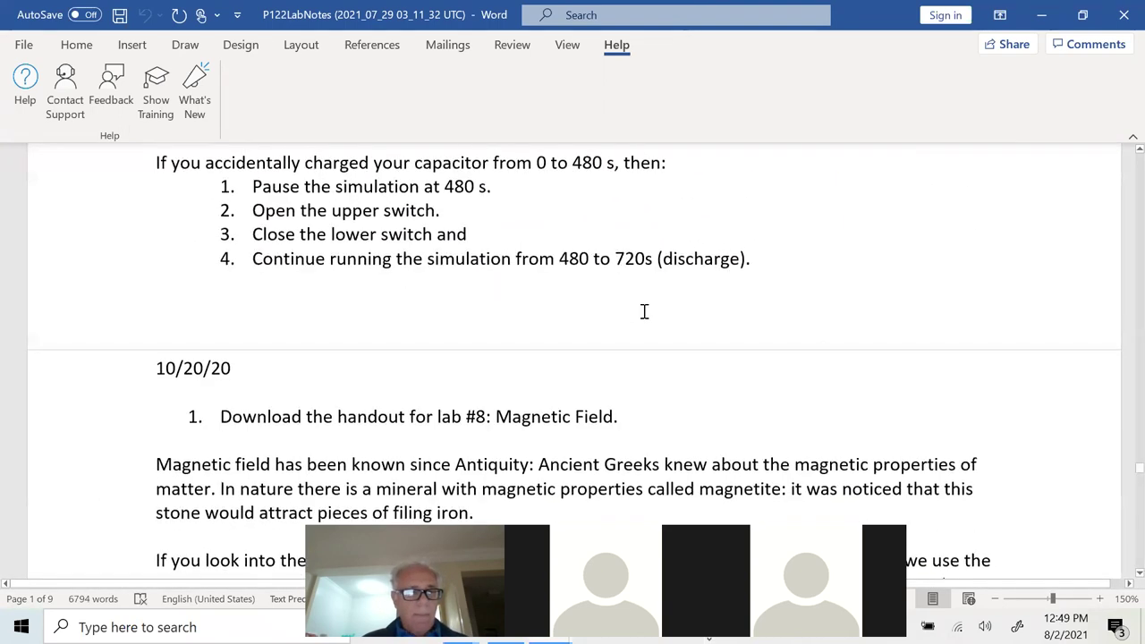
{"action": "scroll", "coordinate": [644, 311], "scroll_direction": "up", "scroll_amount": 10}
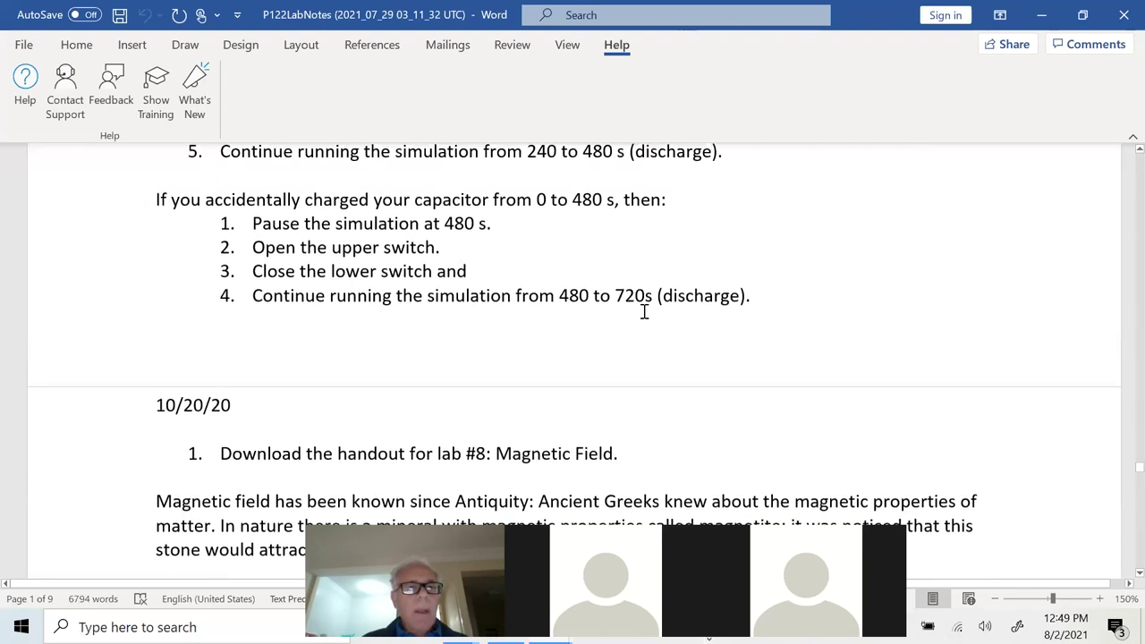
{"action": "scroll", "coordinate": [644, 311], "scroll_direction": "up", "scroll_amount": 8}
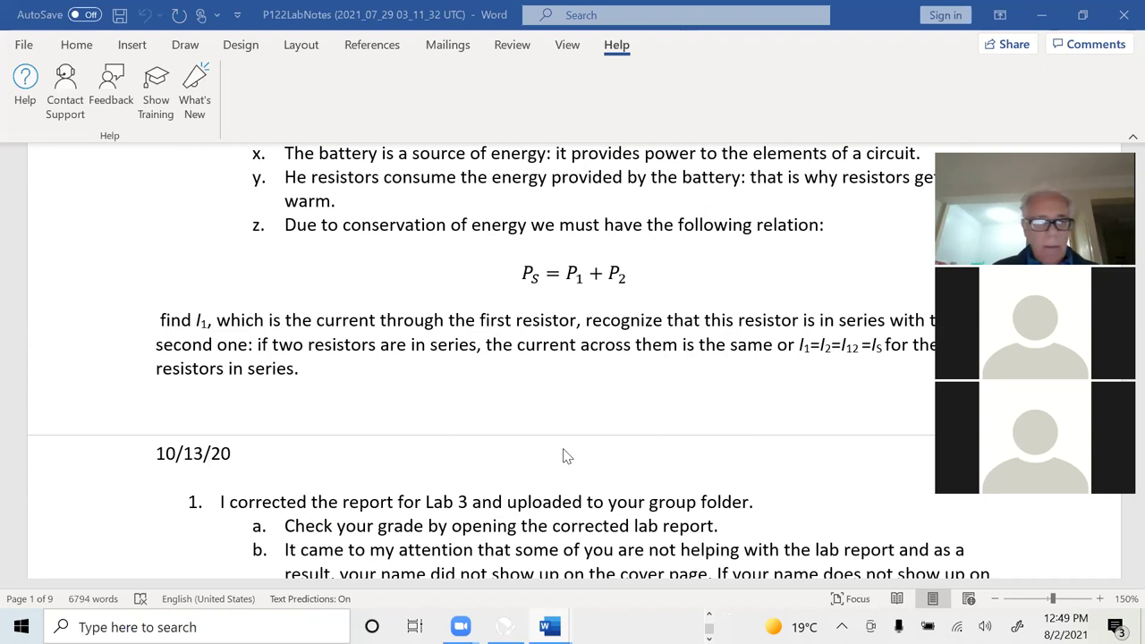
Switch to the P122LectNotes document and read from the Chapter 13 building blocks table to the latent heat notes.
{"action": "mouse_move", "coordinate": [549, 626]}
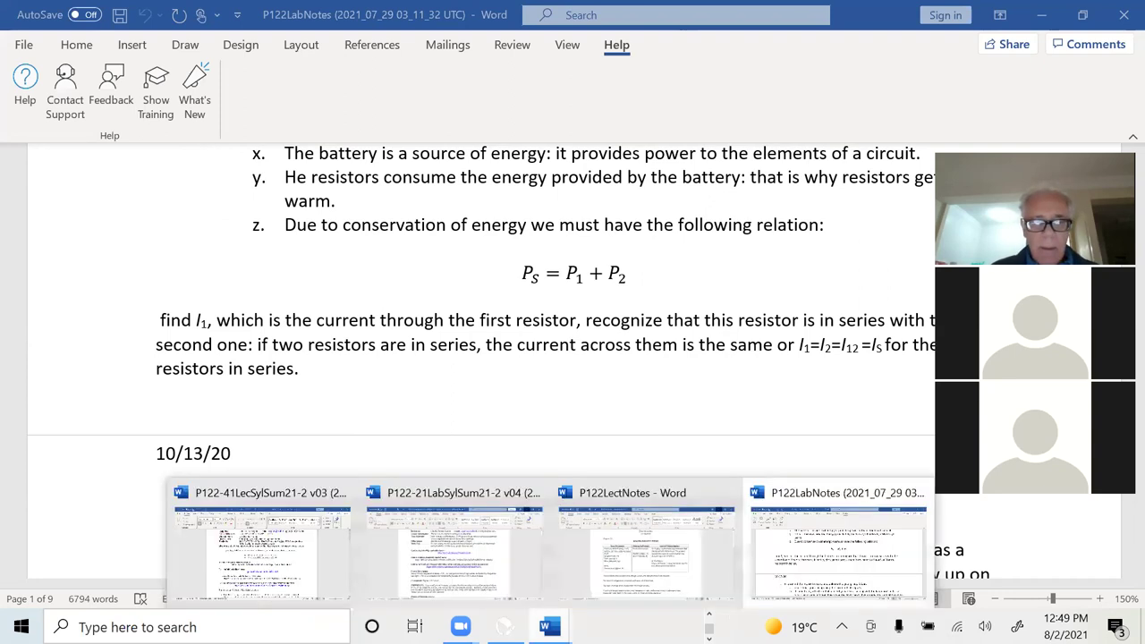
{"action": "left_click", "coordinate": [626, 586]}
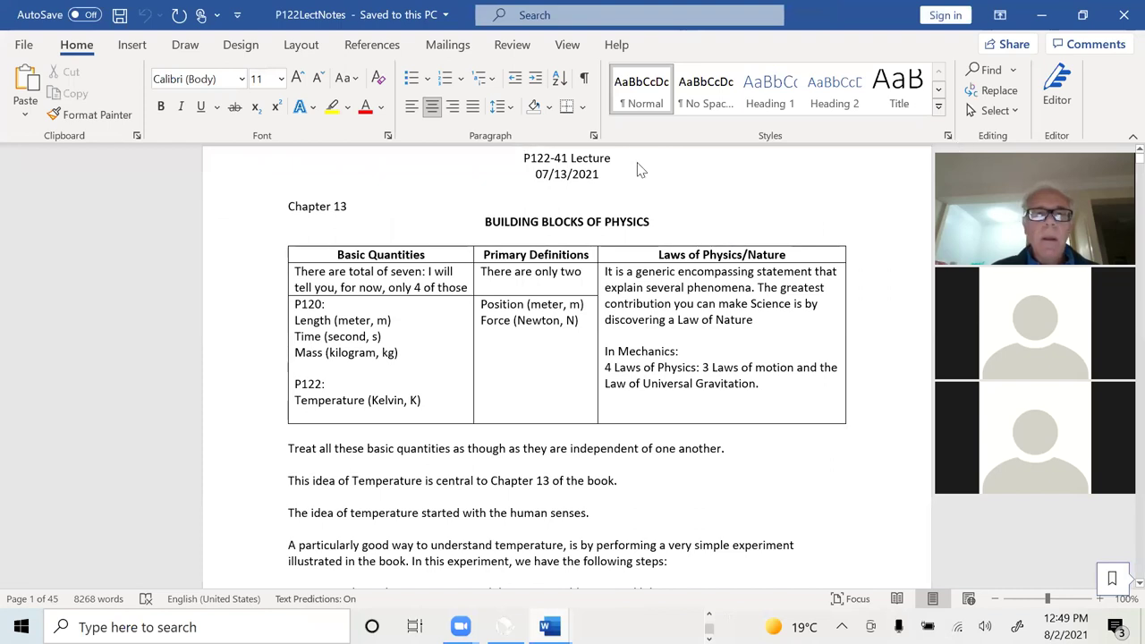
{"action": "left_click", "coordinate": [547, 421]}
{"action": "scroll", "coordinate": [545, 416], "scroll_direction": "down", "scroll_amount": 20}
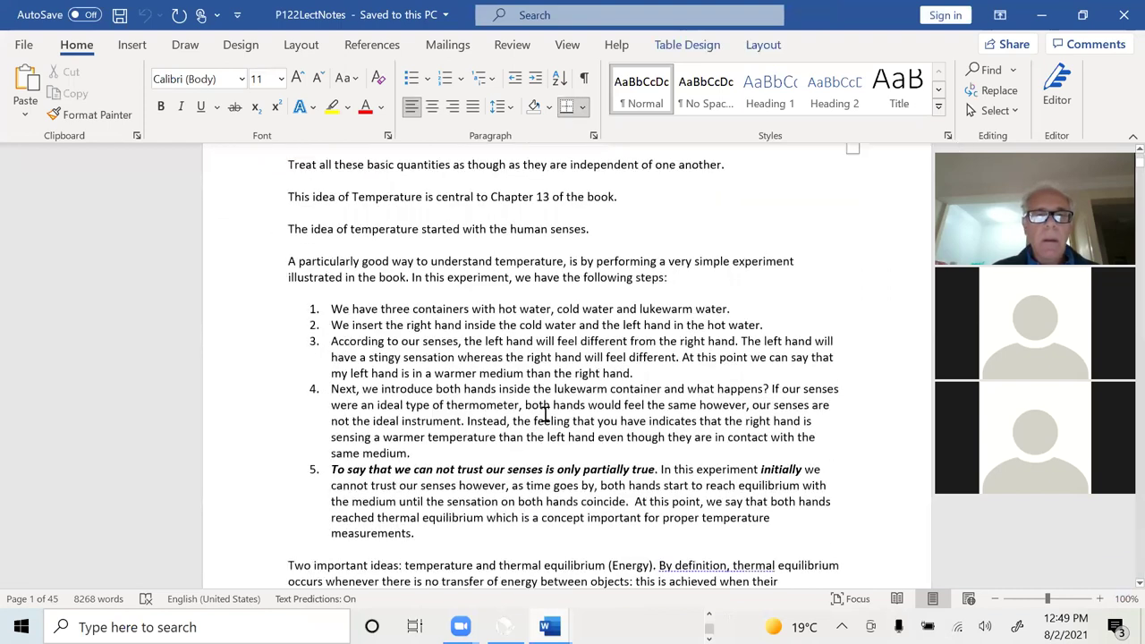
{"action": "scroll", "coordinate": [545, 414], "scroll_direction": "down", "scroll_amount": 20}
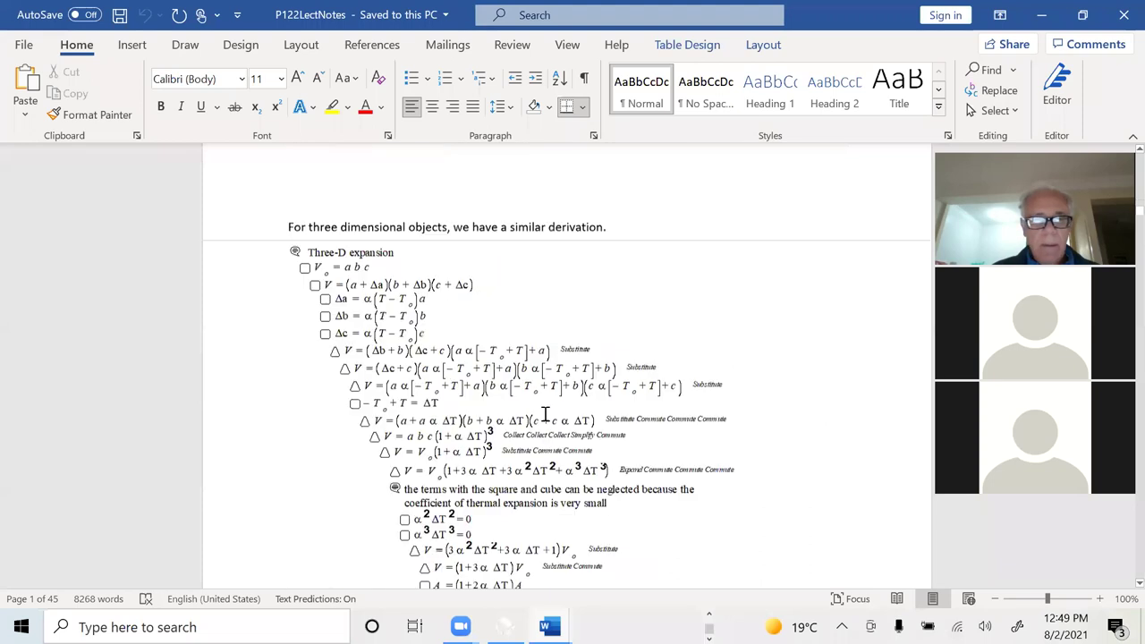
{"action": "middle_click", "coordinate": [545, 414]}
{"action": "scroll", "coordinate": [544, 414], "scroll_direction": "down", "scroll_amount": 10}
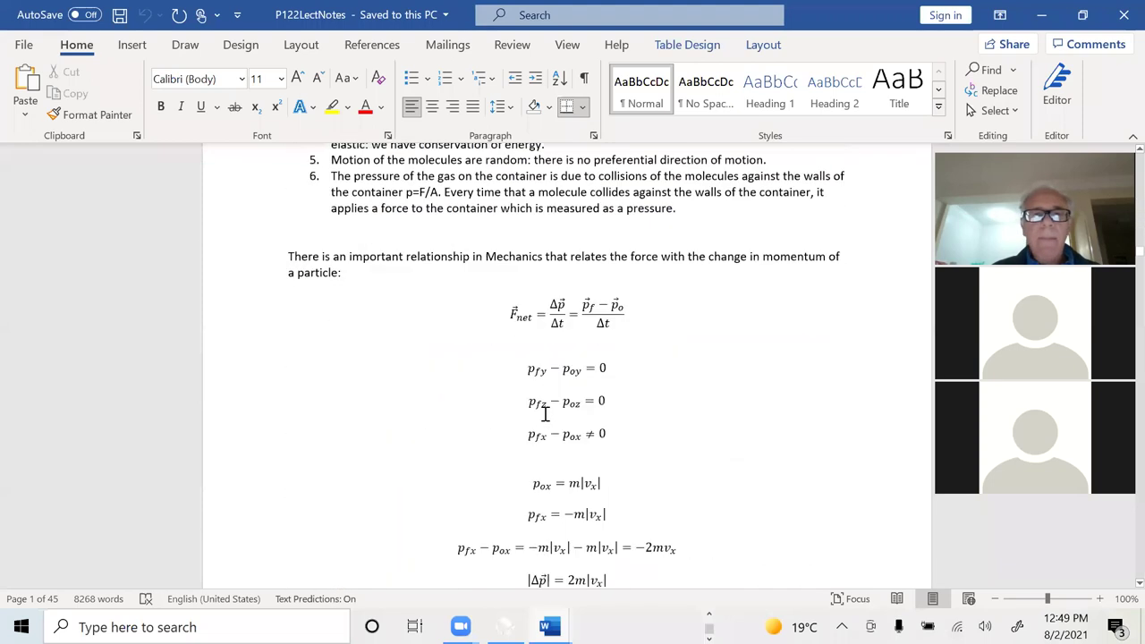
{"action": "scroll", "coordinate": [521, 327], "scroll_direction": "down", "scroll_amount": 10}
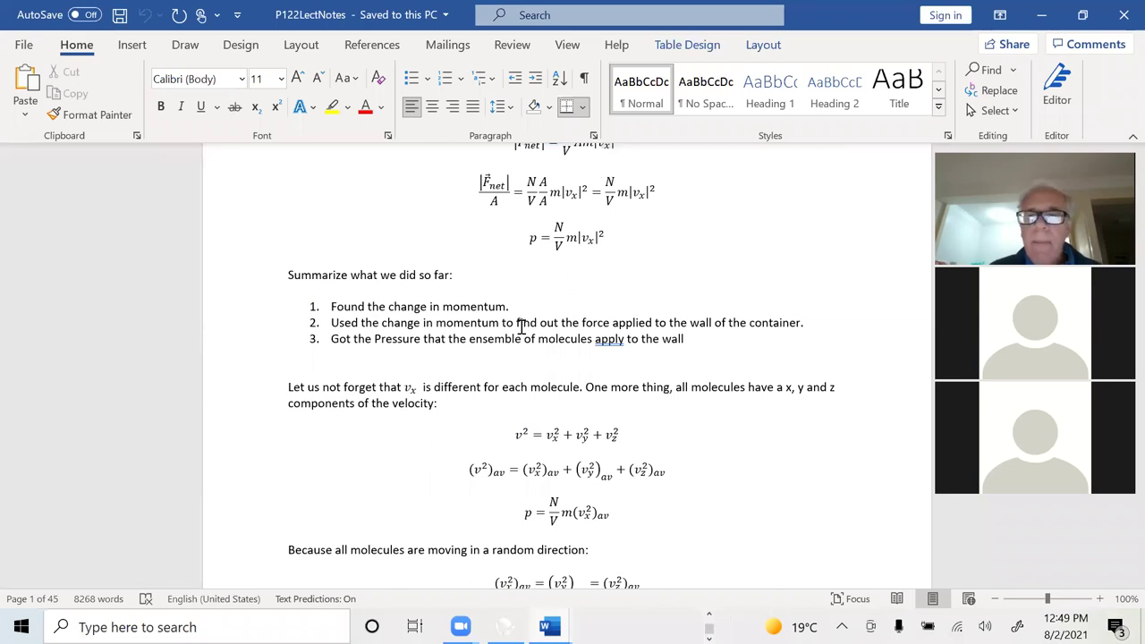
{"action": "scroll", "coordinate": [623, 284], "scroll_direction": "down", "scroll_amount": 20}
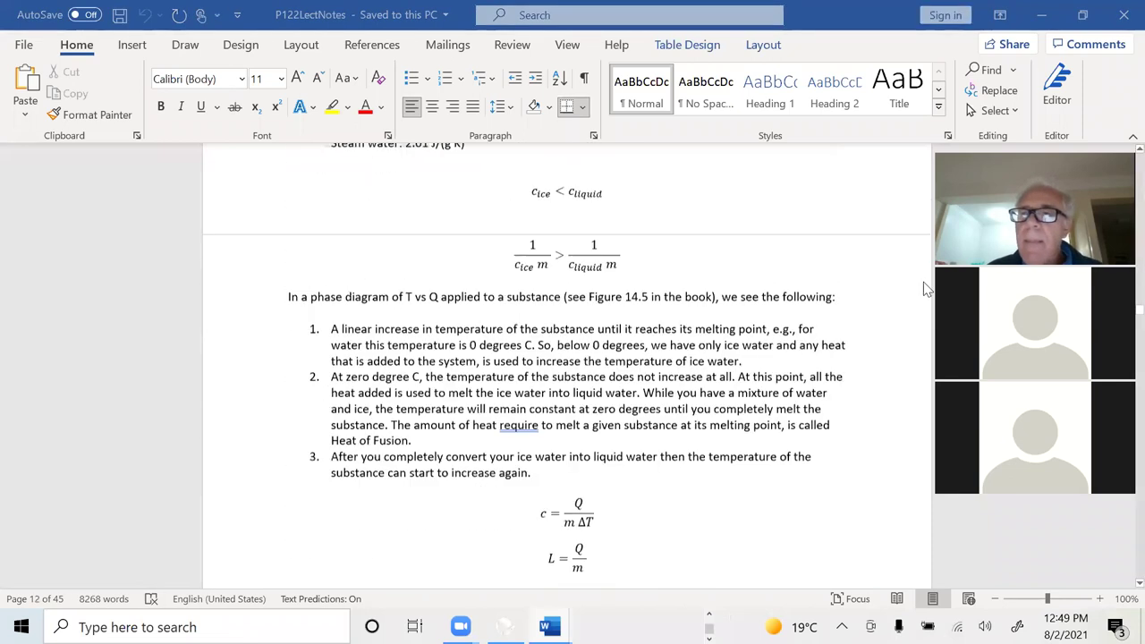
{"action": "scroll", "coordinate": [924, 282], "scroll_direction": "down", "scroll_amount": 4}
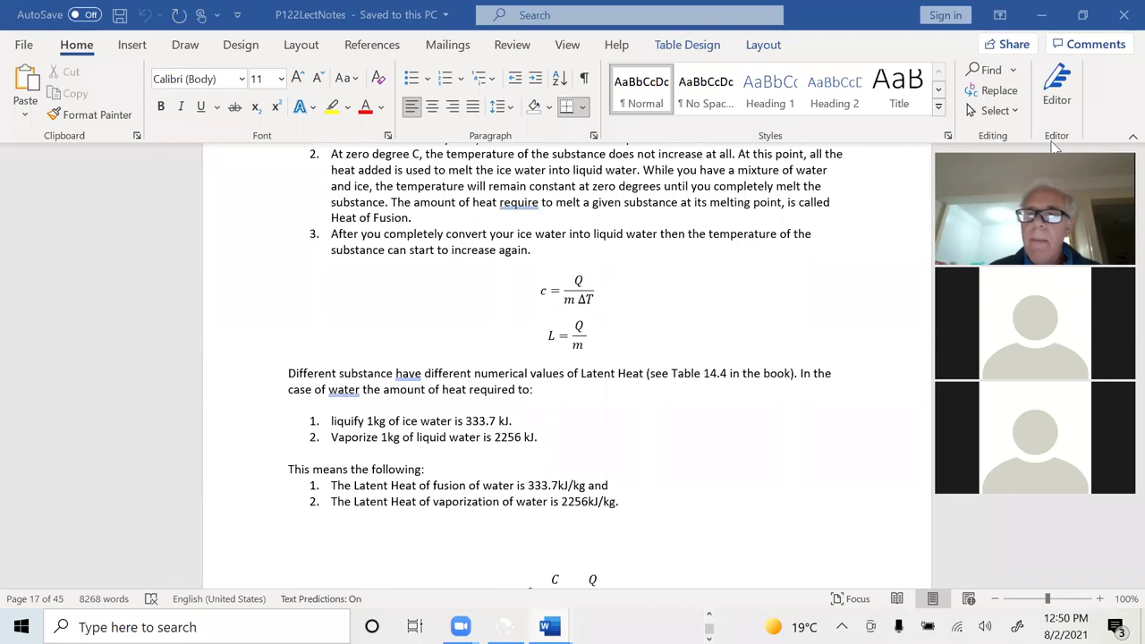
Examine the Chapter 15 notes on the laws of thermodynamics, and go to the end of P122LectNotes.
{"action": "left_click_drag", "start_coordinate": [1051, 145], "coordinate": [1049, 131]}
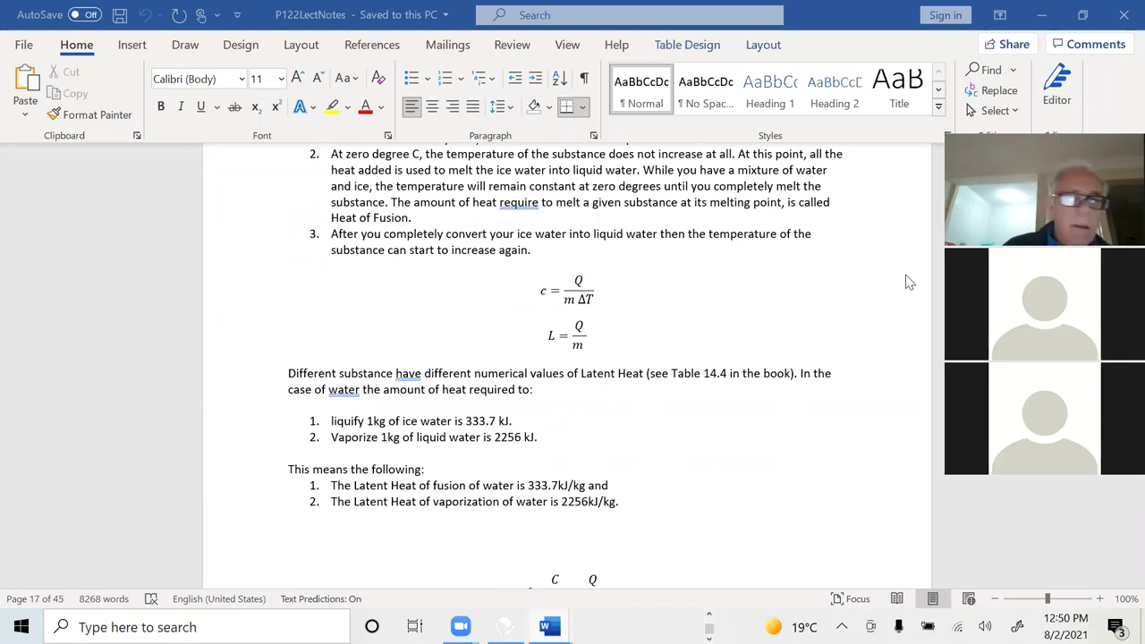
{"action": "scroll", "coordinate": [664, 402], "scroll_direction": "down", "scroll_amount": 15}
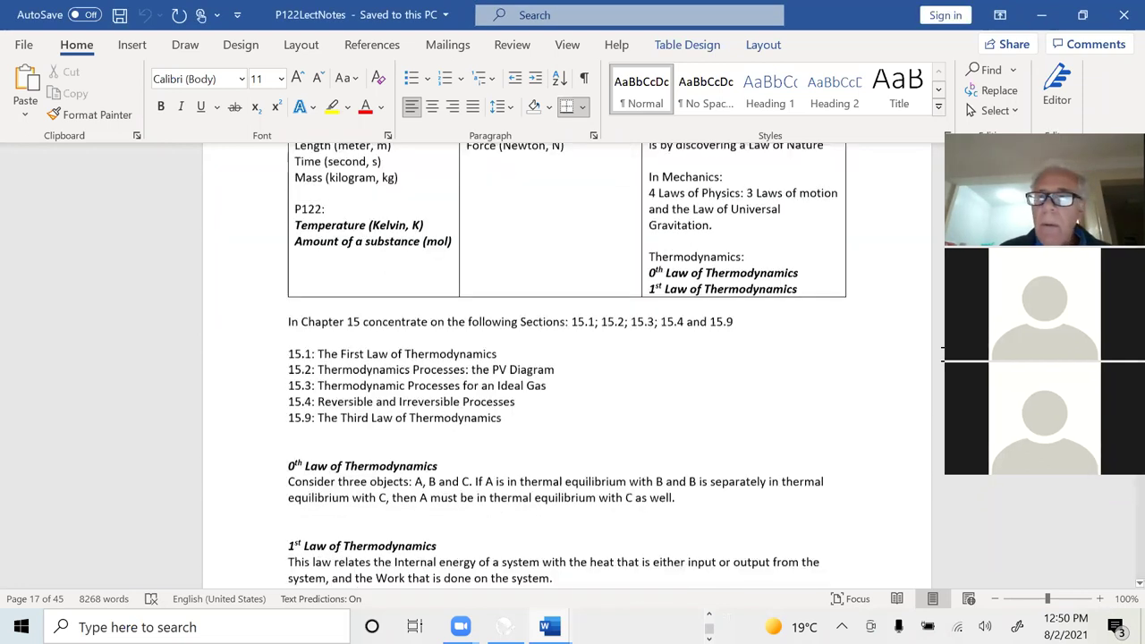
{"action": "scroll", "coordinate": [567, 358], "scroll_direction": "down", "scroll_amount": 5}
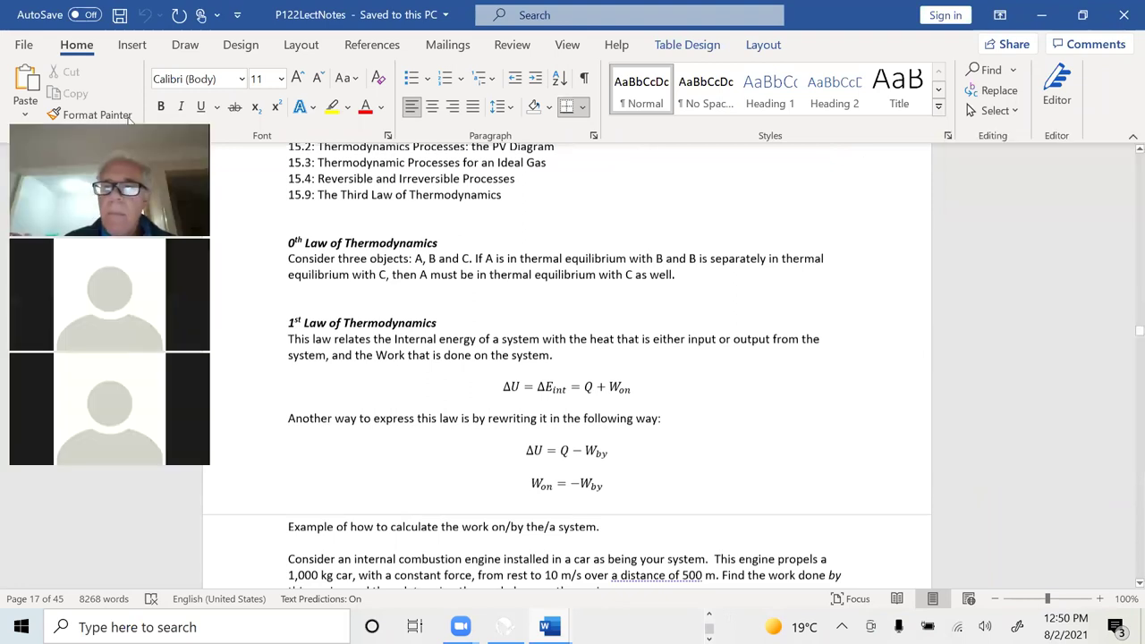
{"action": "right_click", "coordinate": [778, 254]}
{"action": "left_click", "coordinate": [1023, 283]}
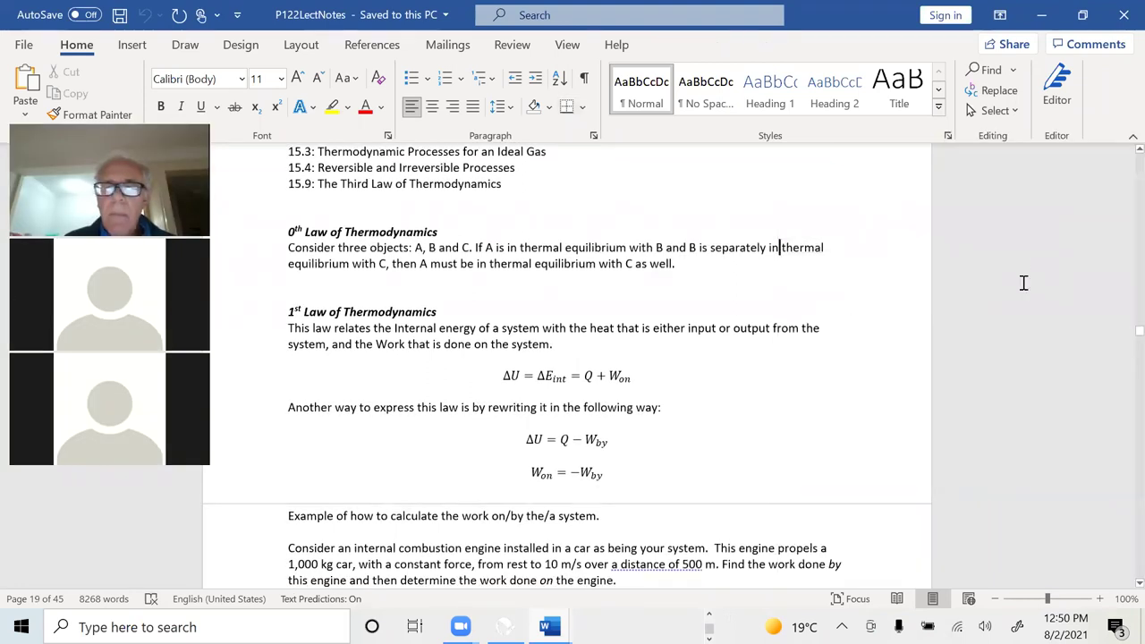
{"action": "left_click", "coordinate": [742, 243]}
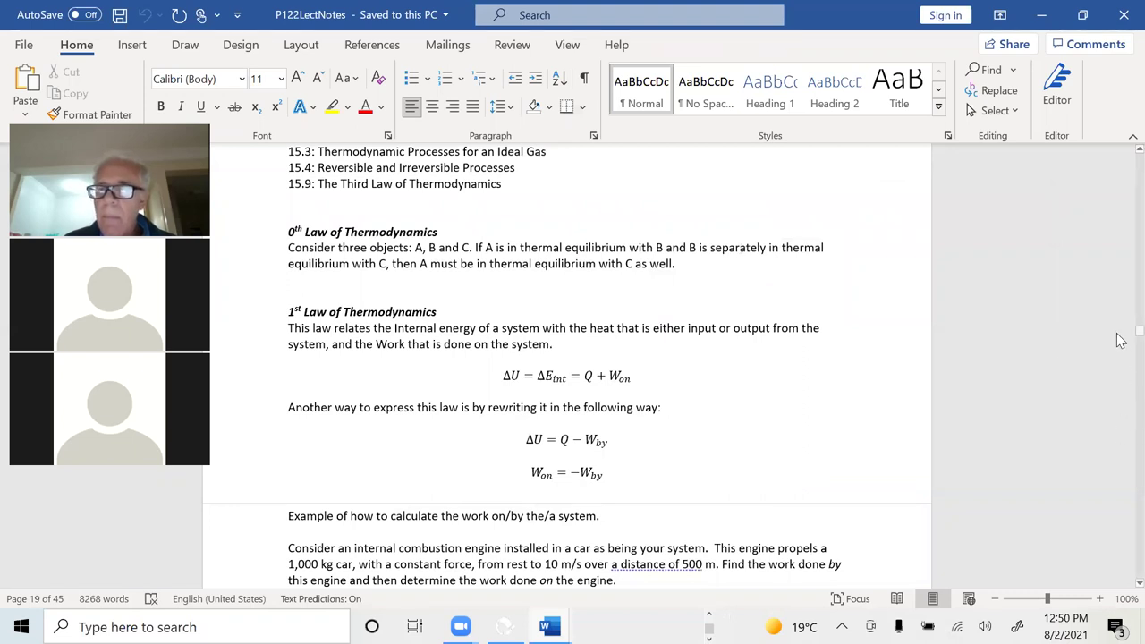
{"action": "left_click_drag", "start_coordinate": [1118, 340], "coordinate": [1118, 590]}
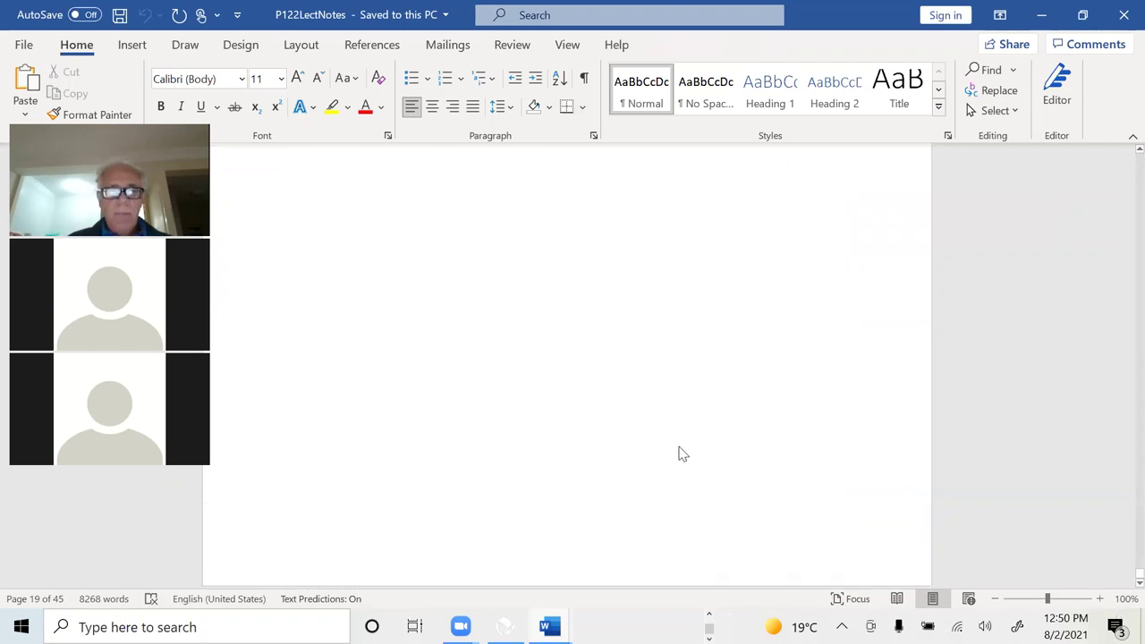
Find the Exam 3 and final exam section lists near the end of P122LectNotes and highlight final exam sections 18.5 to 18.9.
{"action": "scroll", "coordinate": [678, 448], "scroll_direction": "up", "scroll_amount": 5}
{"action": "scroll", "coordinate": [677, 445], "scroll_direction": "up", "scroll_amount": 13}
{"action": "scroll", "coordinate": [680, 445], "scroll_direction": "down", "scroll_amount": 10}
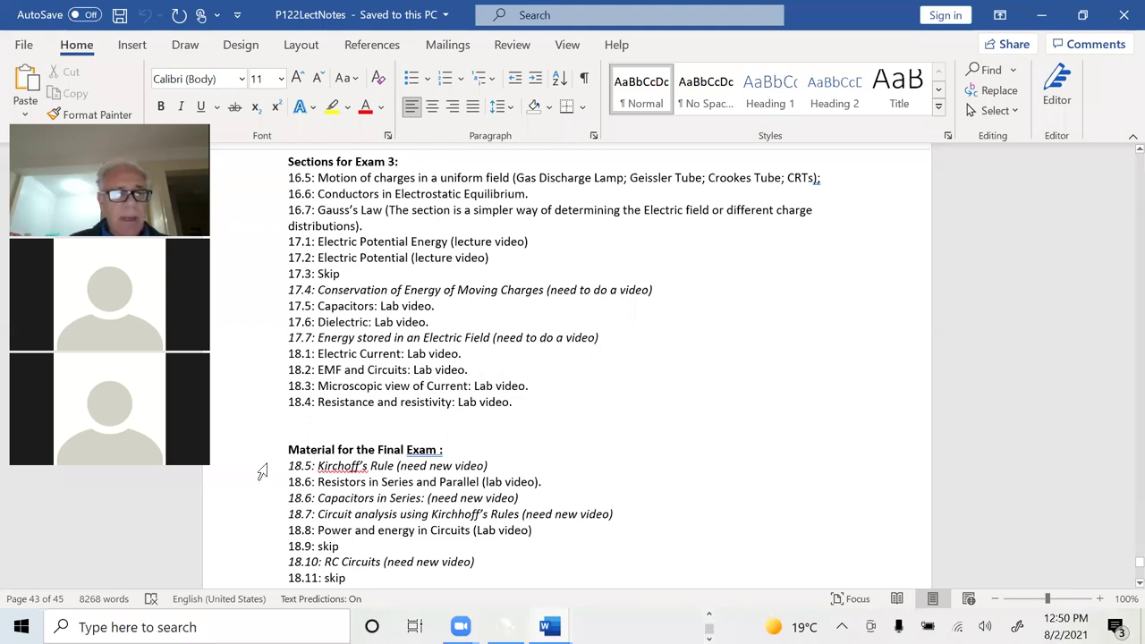
{"action": "left_click_drag", "start_coordinate": [262, 471], "coordinate": [258, 561]}
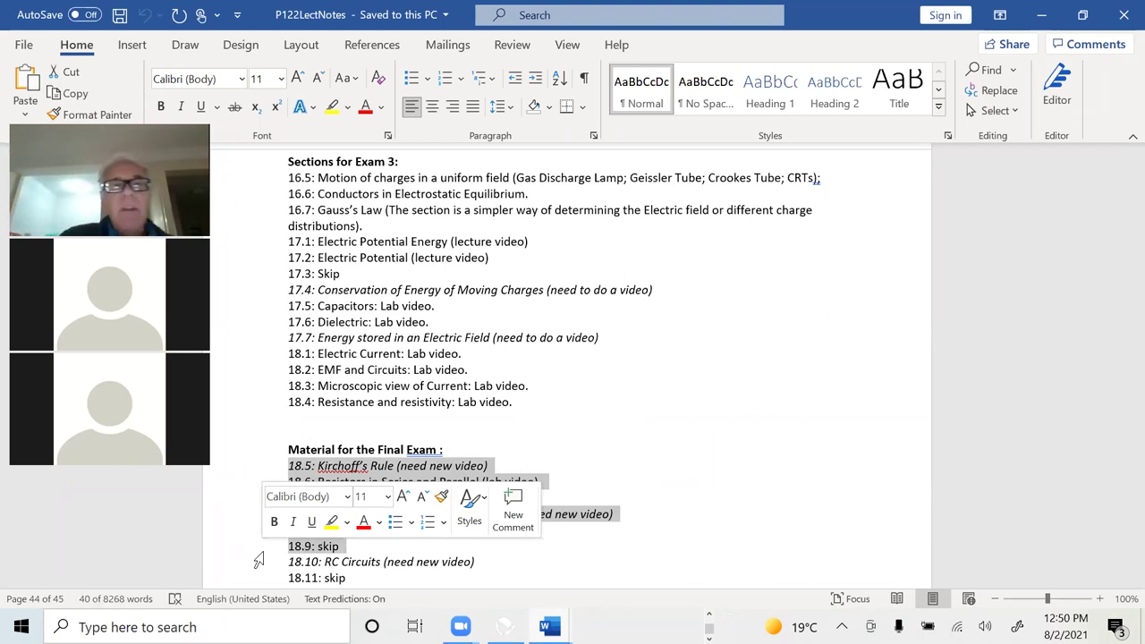
{"action": "left_click", "coordinate": [402, 469]}
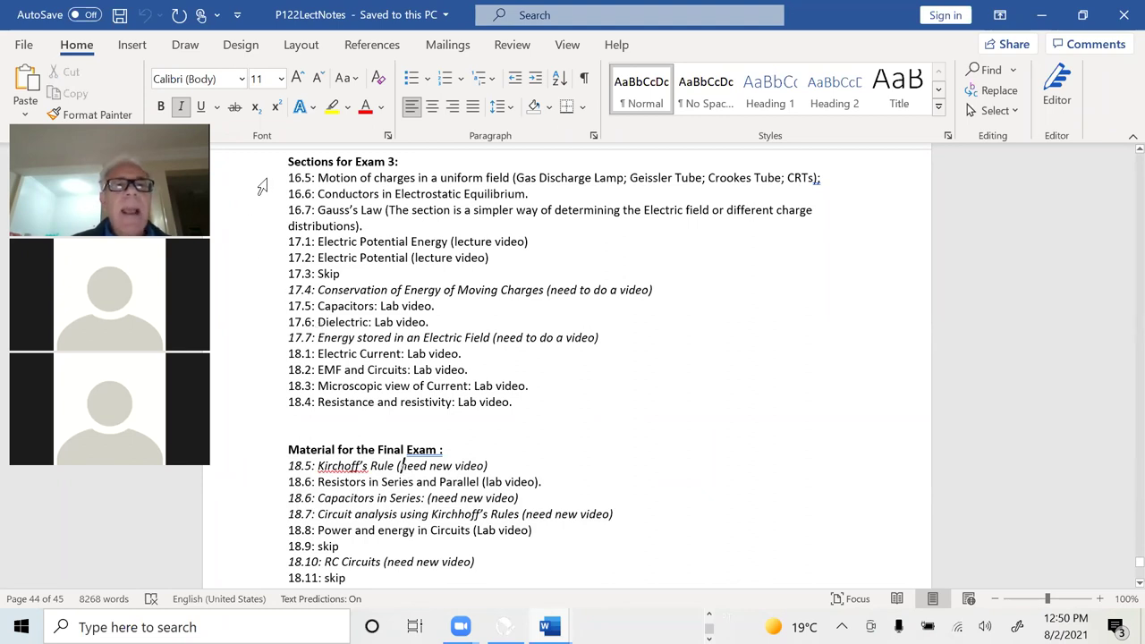
Highlight the full Exam 3 list from 16.5 to 18.4, and point out individual Chapter 17 entries up to 17.5 Capacitors and 17.6 Dielectric.
{"action": "left_click_drag", "start_coordinate": [258, 179], "coordinate": [246, 405]}
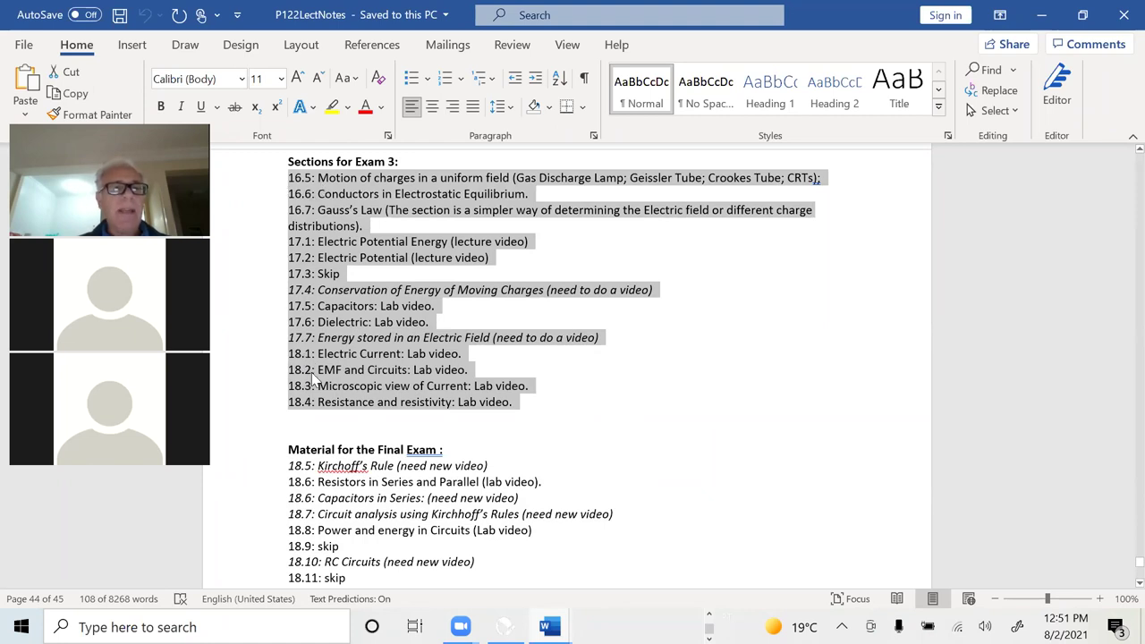
{"action": "left_click", "coordinate": [265, 253]}
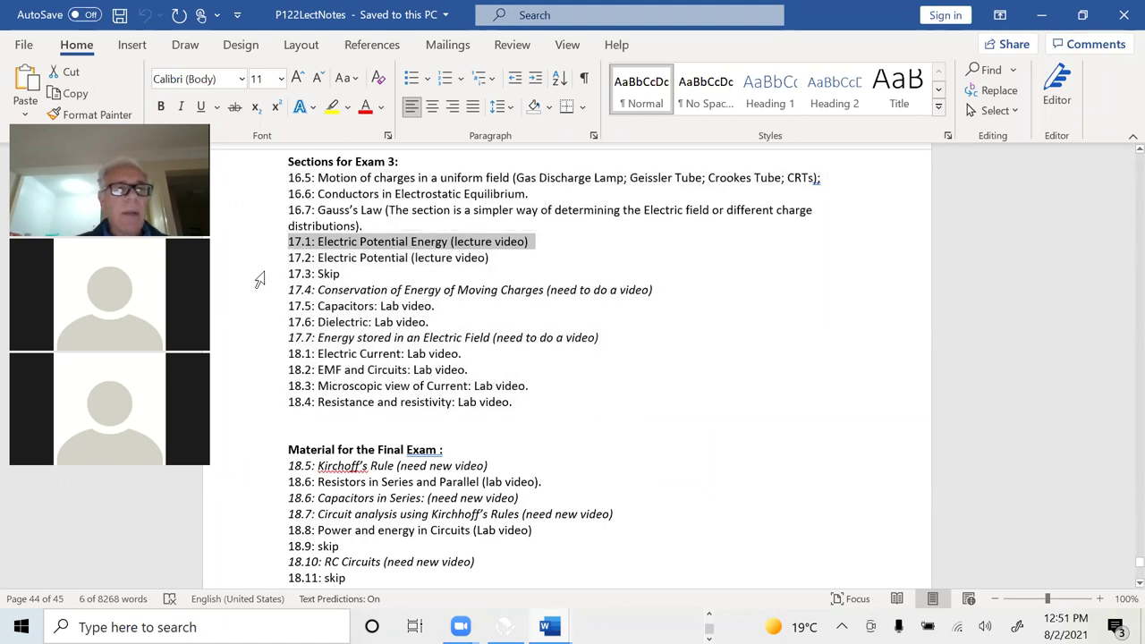
{"action": "left_click", "coordinate": [263, 340], "text": "shift"}
{"action": "left_click", "coordinate": [627, 190]}
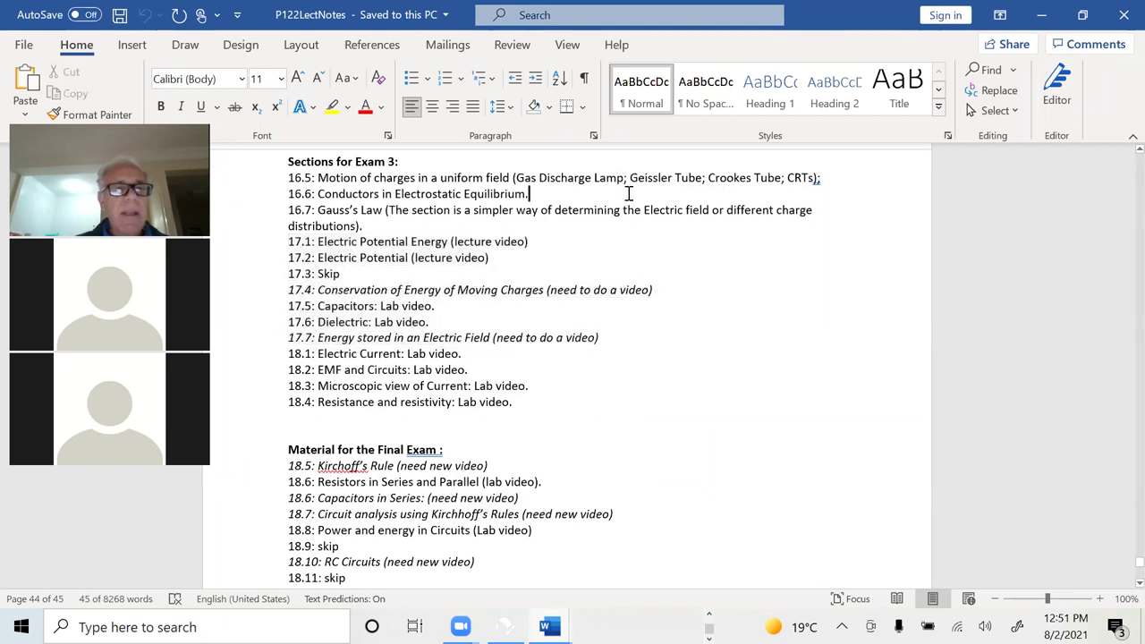
{"action": "left_click_drag", "start_coordinate": [317, 274], "coordinate": [333, 277]}
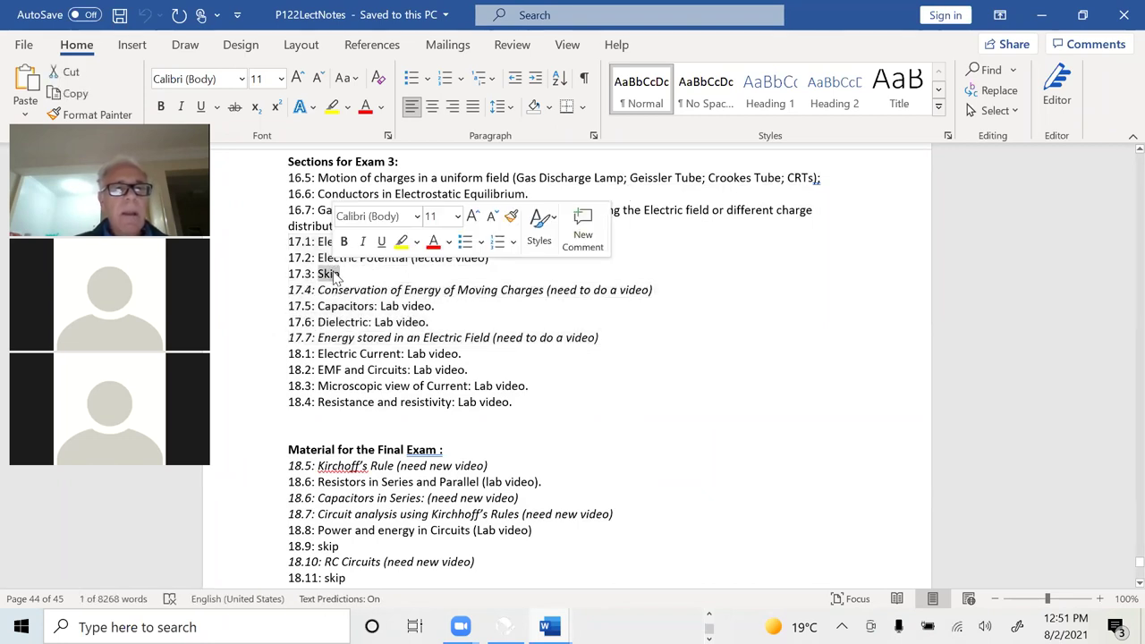
{"action": "triple_click", "coordinate": [330, 308]}
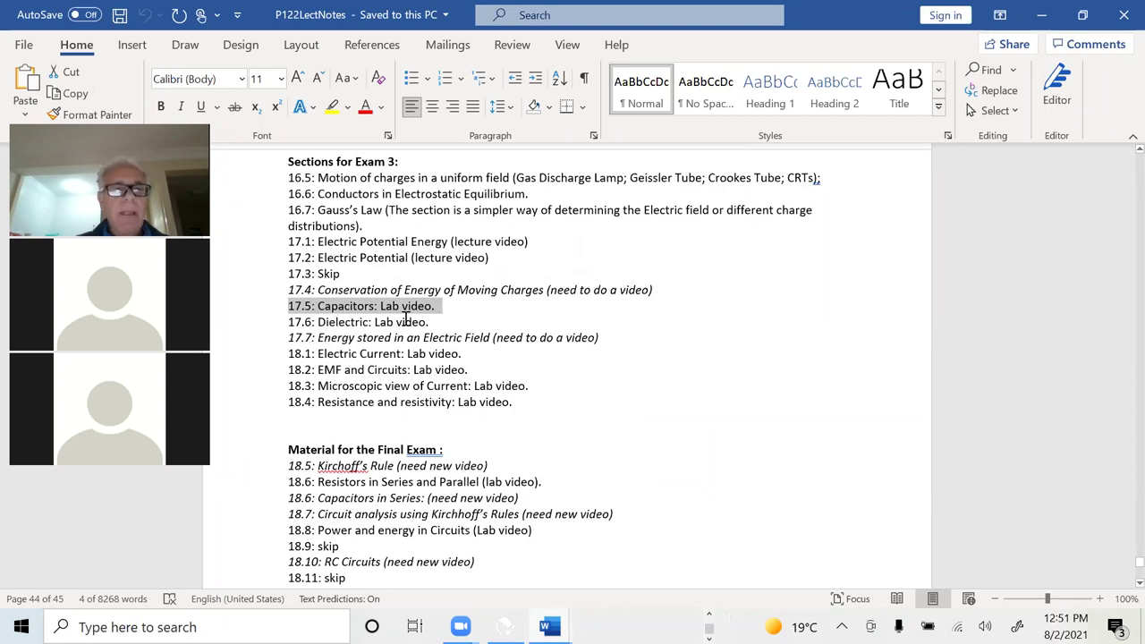
{"action": "left_click_drag", "start_coordinate": [369, 322], "coordinate": [256, 332]}
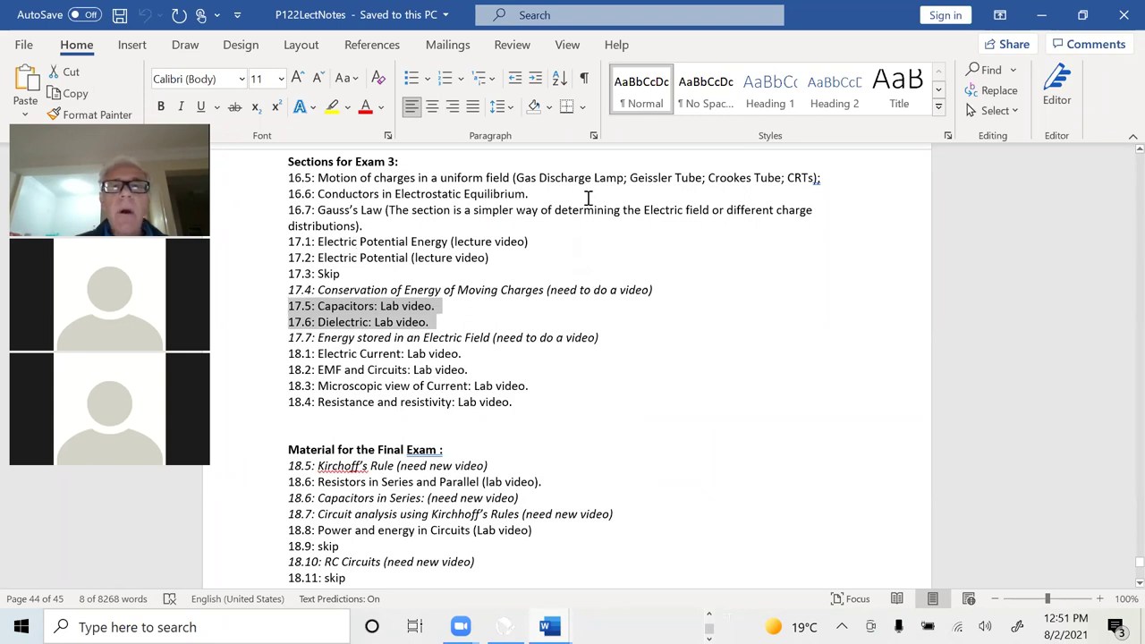
Go through the Exam 3 entries from 16.5 Motion of charges to 17.3, highlighting them in turn.
{"action": "left_click", "coordinate": [256, 182]}
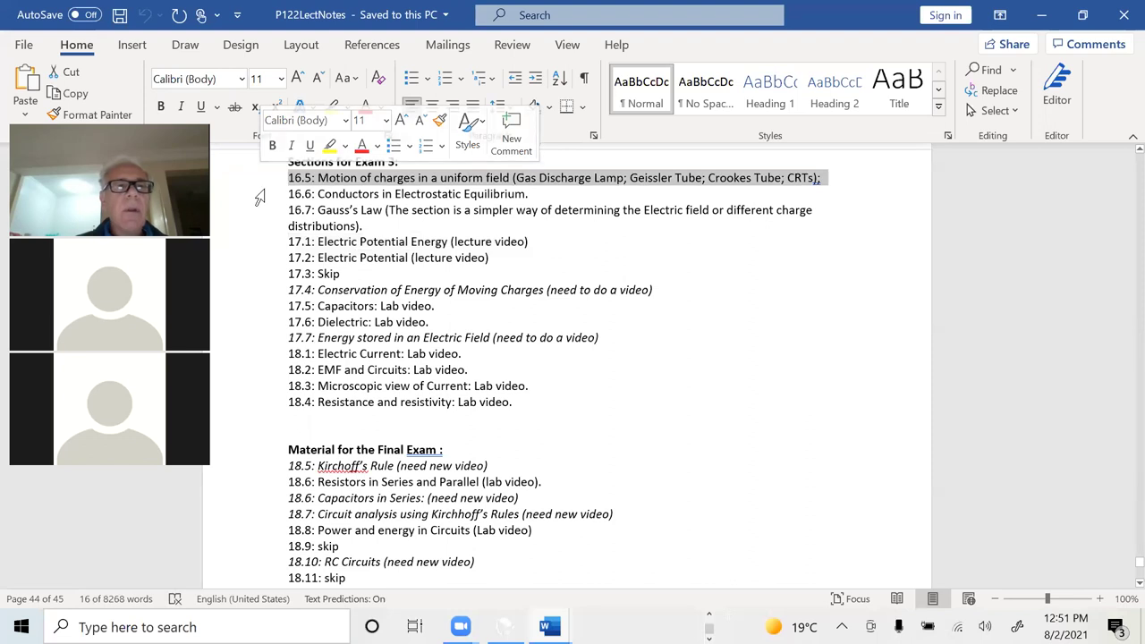
{"action": "left_click", "coordinate": [259, 196]}
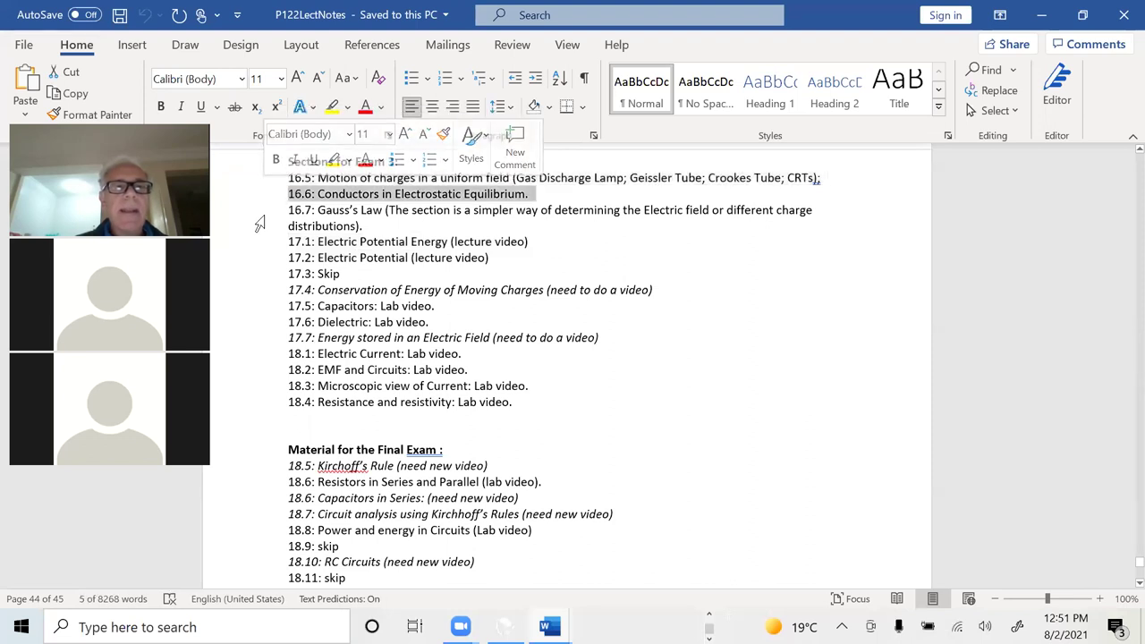
{"action": "left_click", "coordinate": [257, 224]}
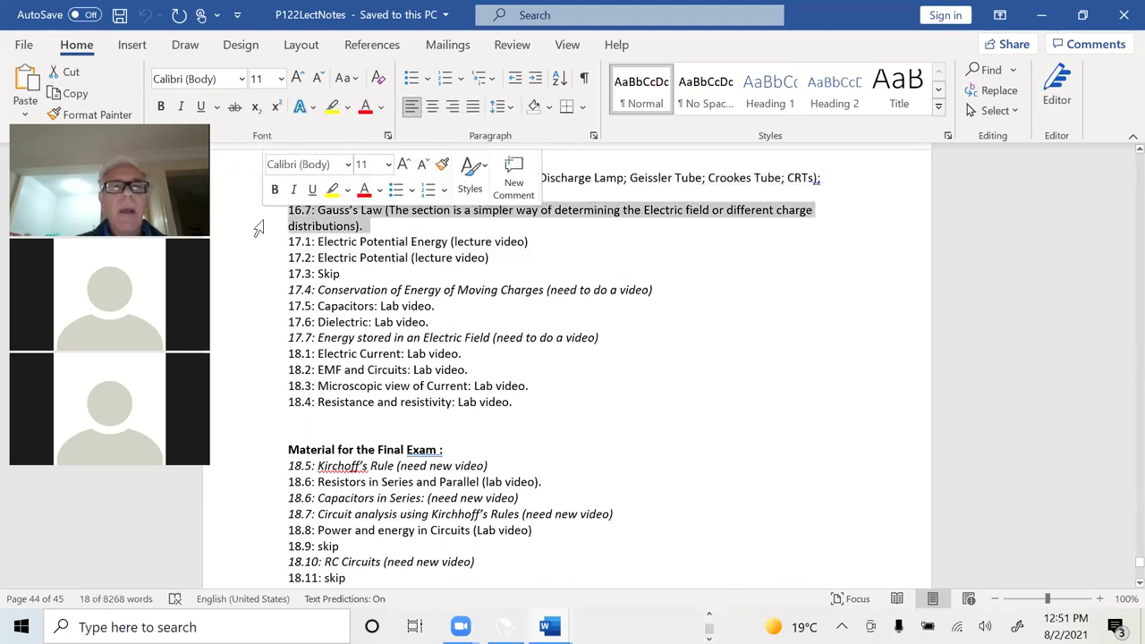
{"action": "left_click_drag", "start_coordinate": [258, 248], "coordinate": [257, 280]}
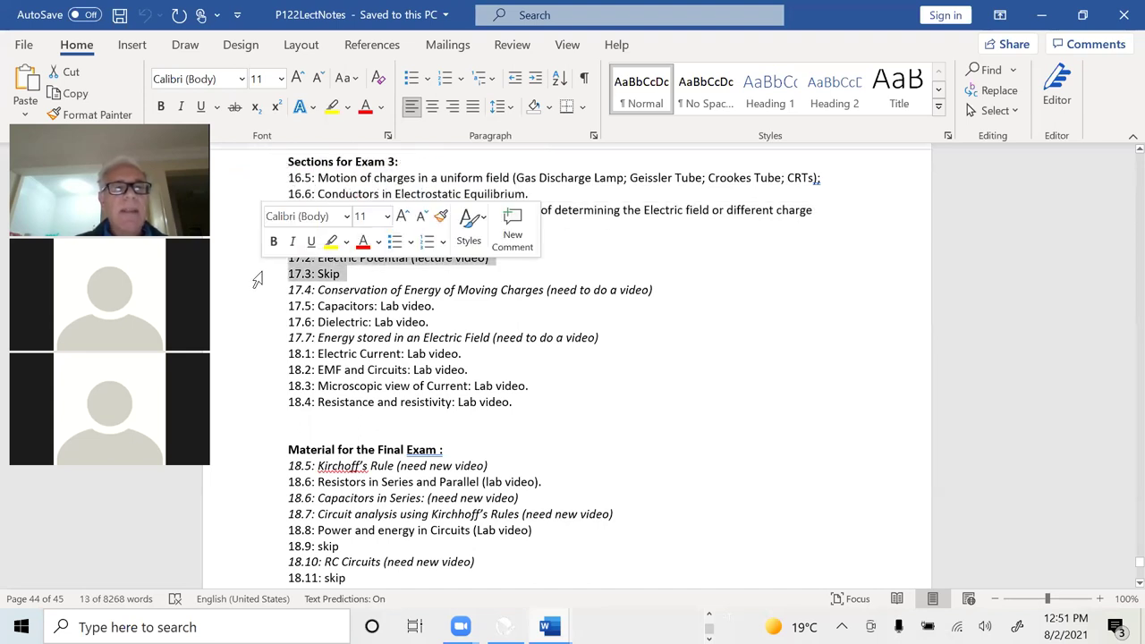
Replace the note after 17.4 Conservation of Energy of Moving Charges with "(lecture video)".
{"action": "left_click", "coordinate": [258, 302]}
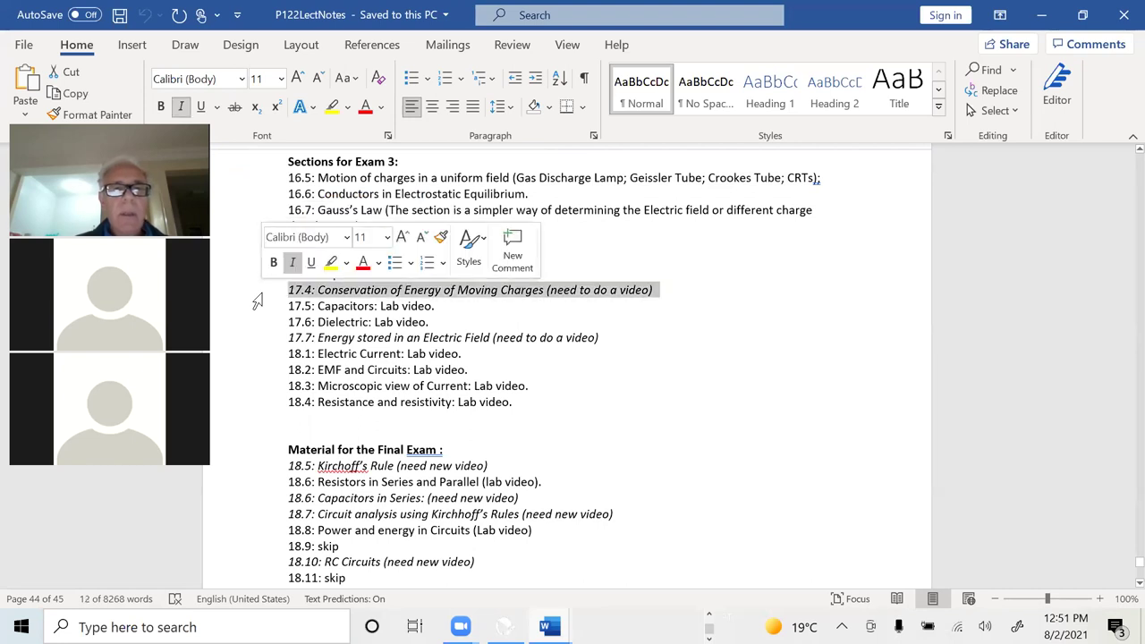
{"action": "left_click_drag", "start_coordinate": [548, 292], "coordinate": [652, 294]}
{"action": "type", "text": "(lecture video"}
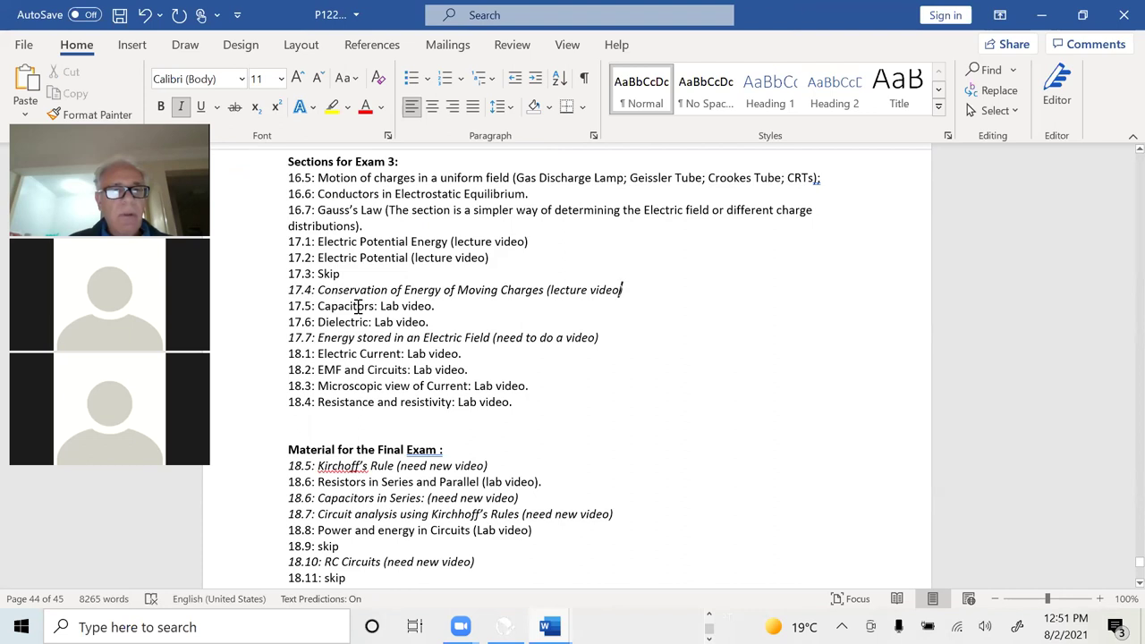
{"action": "type", "text": ")"}
Go over the 17.5 and 17.6 entries and change the note after 17.7 Energy stored in an Electric Field to "(lecture video)".
{"action": "triple_click", "coordinate": [356, 306]}
{"action": "left_click", "coordinate": [351, 320]}
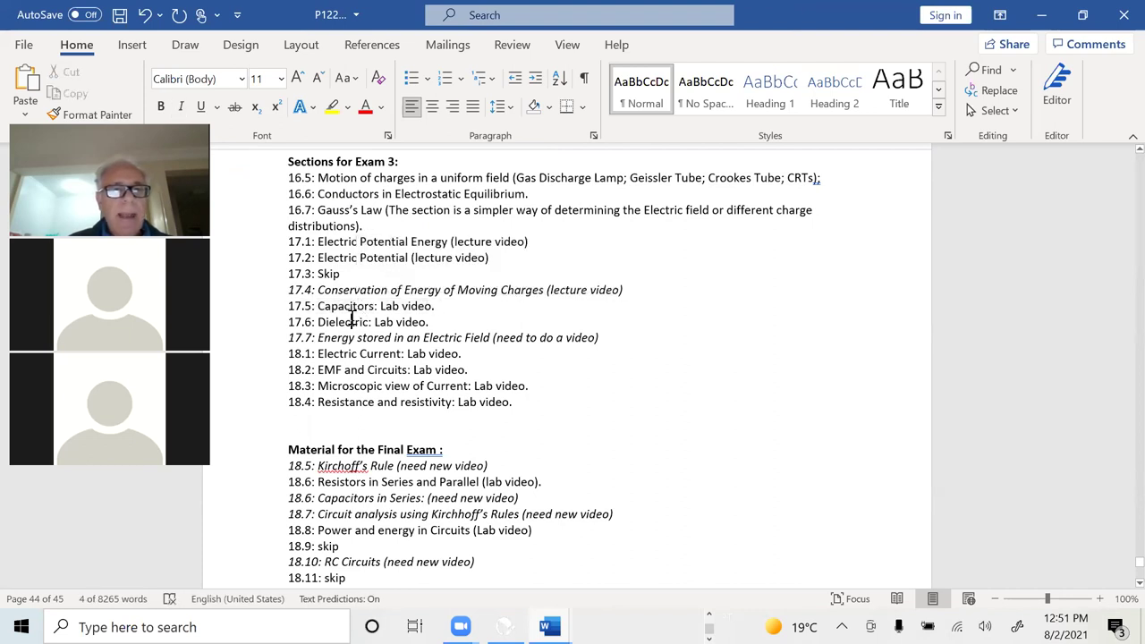
{"action": "triple_click", "coordinate": [351, 320]}
{"action": "left_click_drag", "start_coordinate": [496, 337], "coordinate": [564, 337]}
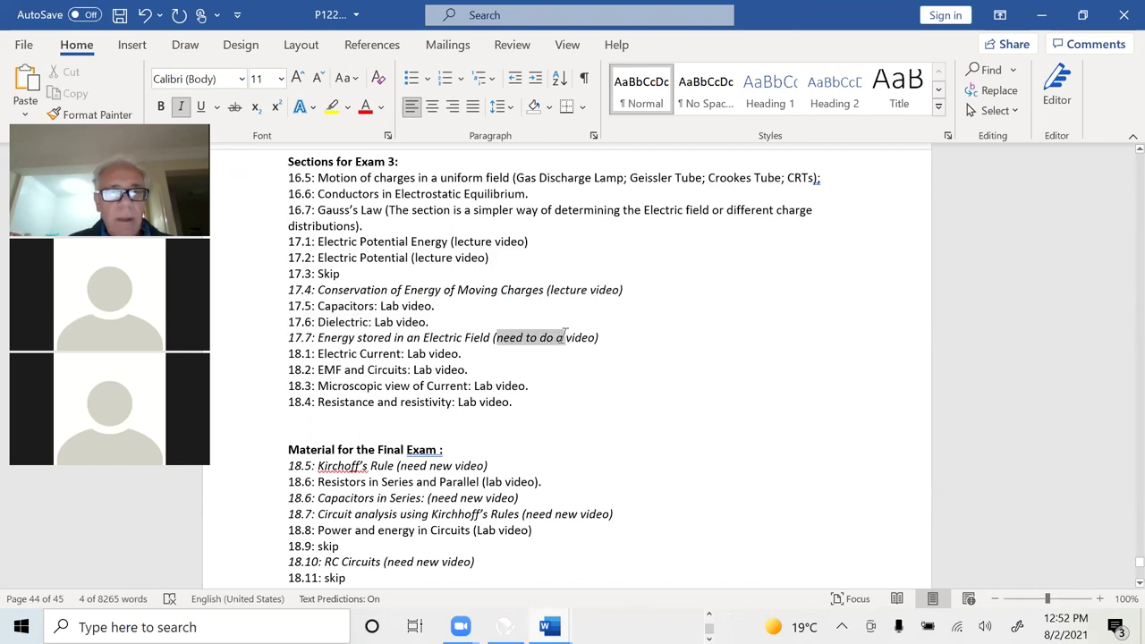
{"action": "type", "text": "lecture"}
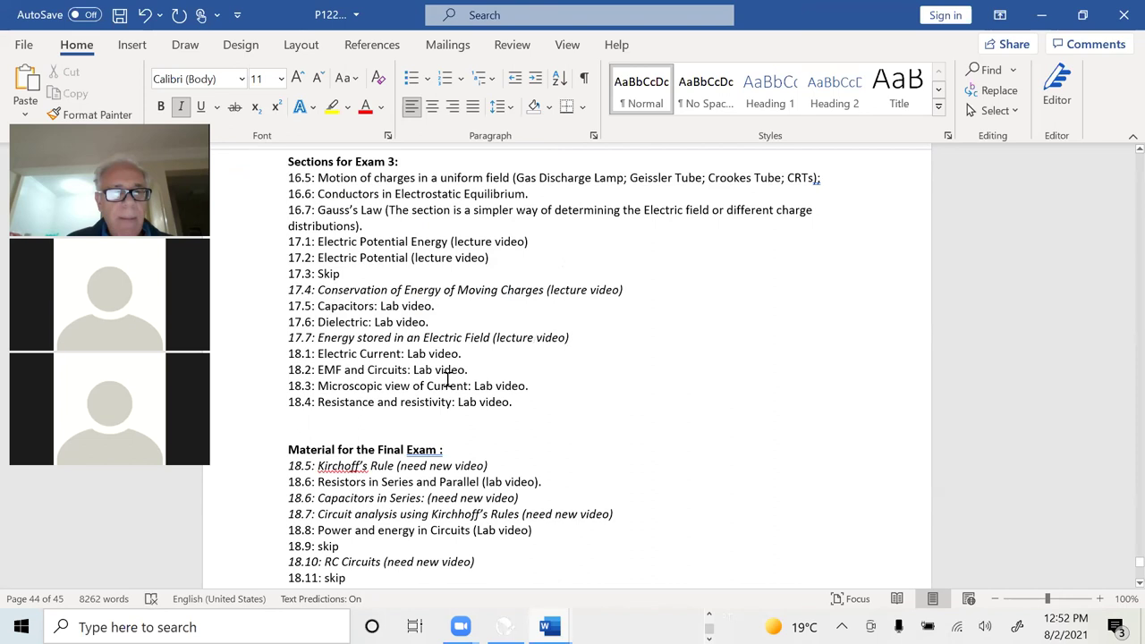
Highlight the Exam 3 entries 18.1 to 18.4 in turn, and select the whole list from 16.5 to 18.4.
{"action": "left_click_drag", "start_coordinate": [255, 360], "coordinate": [251, 376]}
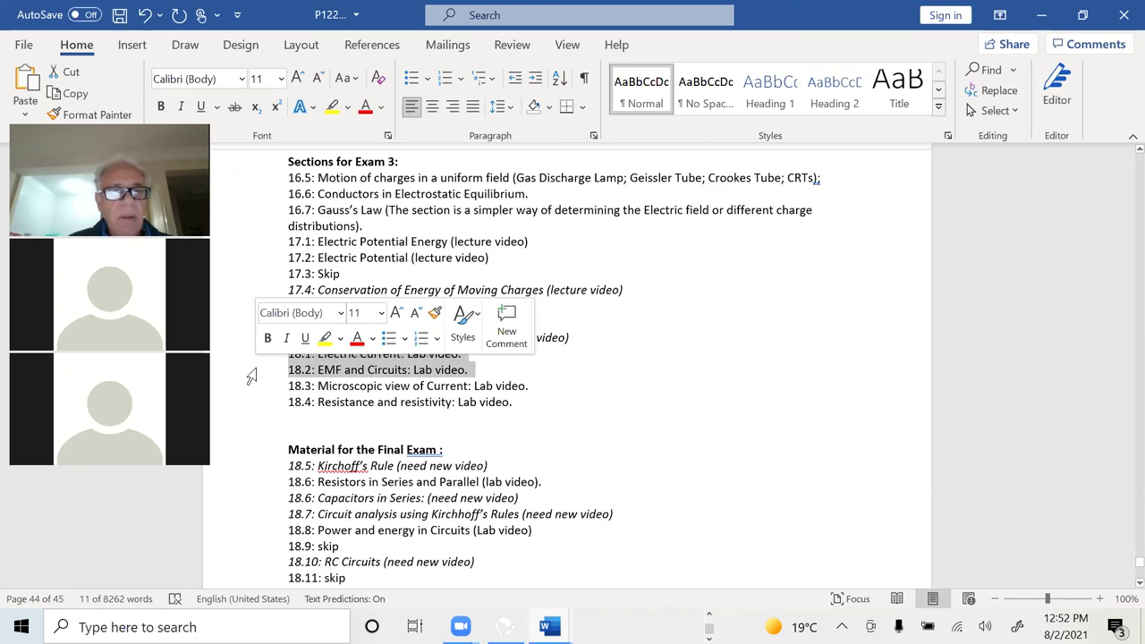
{"action": "left_click", "coordinate": [256, 390]}
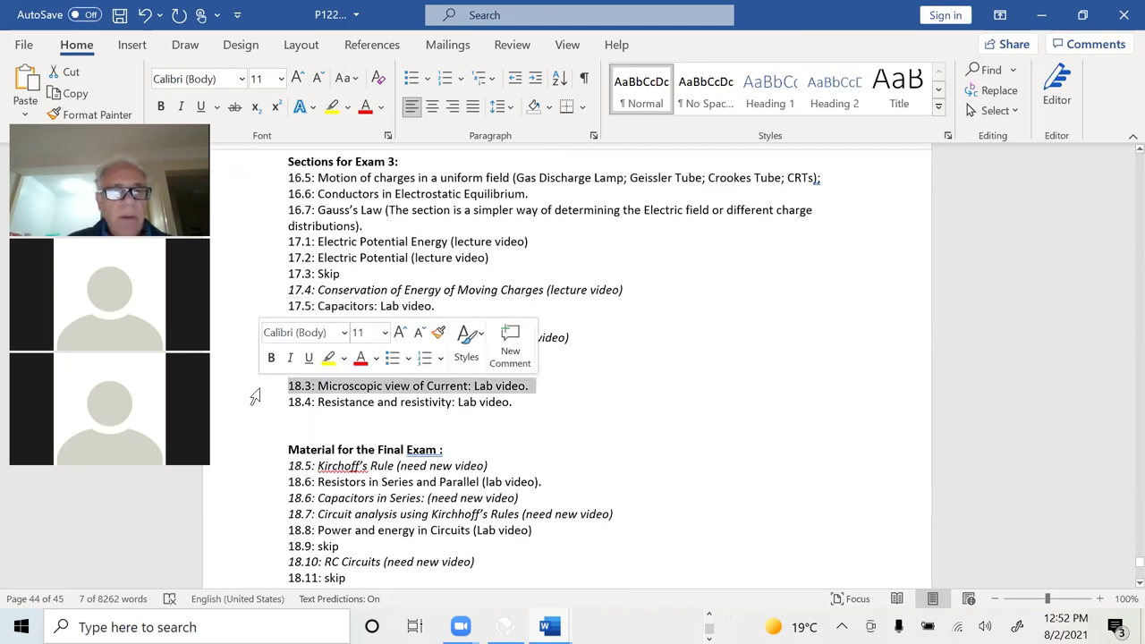
{"action": "left_click", "coordinate": [255, 406]}
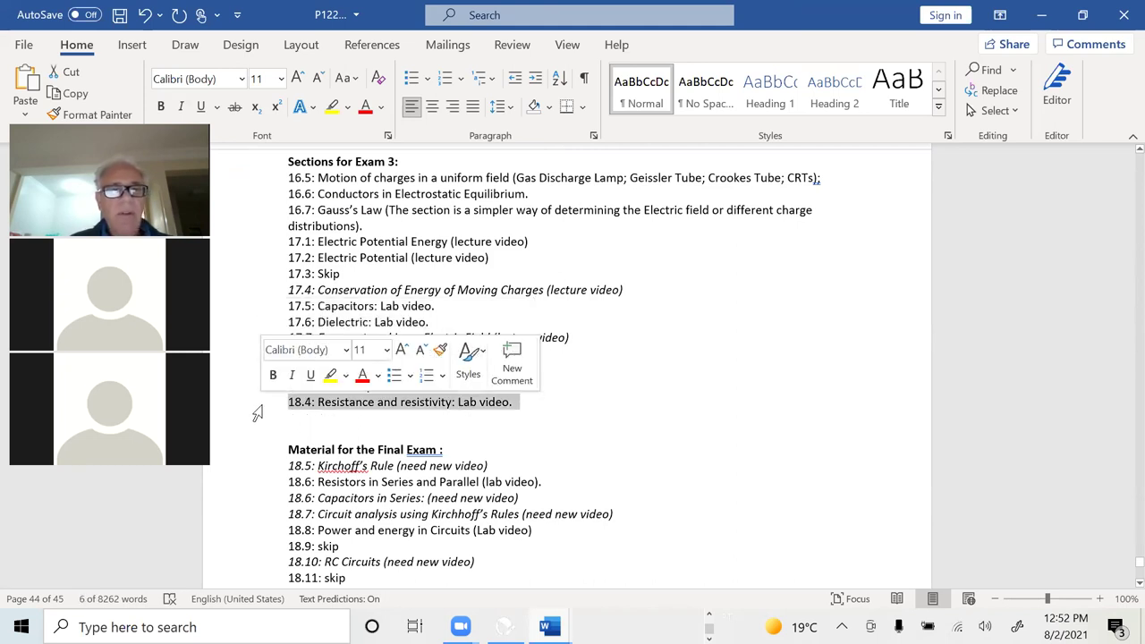
{"action": "left_click", "coordinate": [650, 466]}
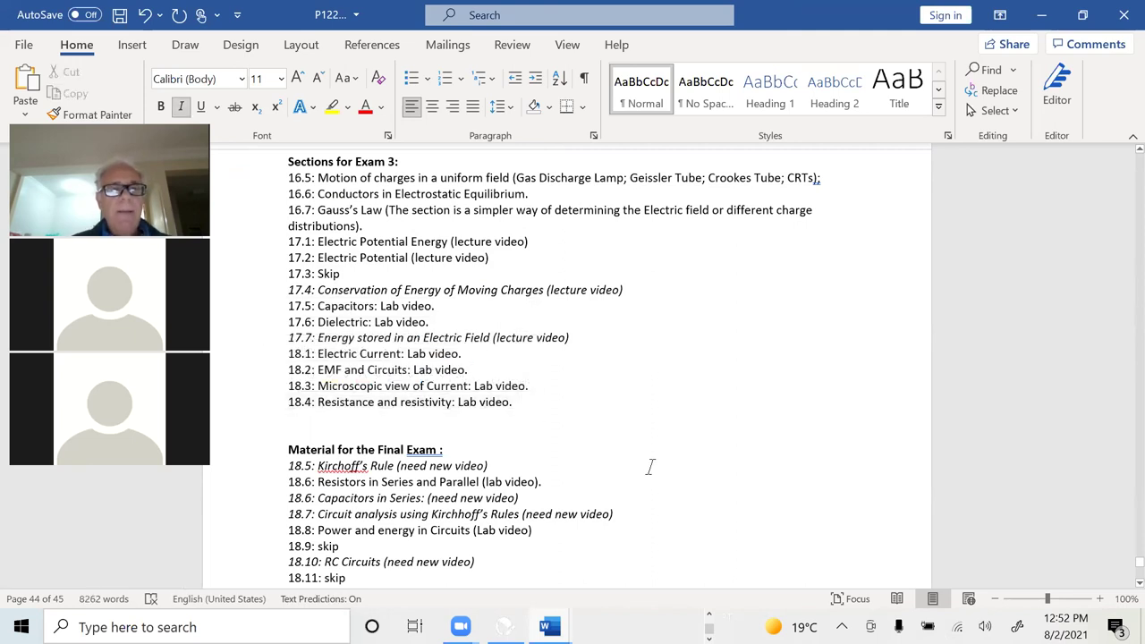
{"action": "left_click_drag", "start_coordinate": [264, 179], "coordinate": [254, 415]}
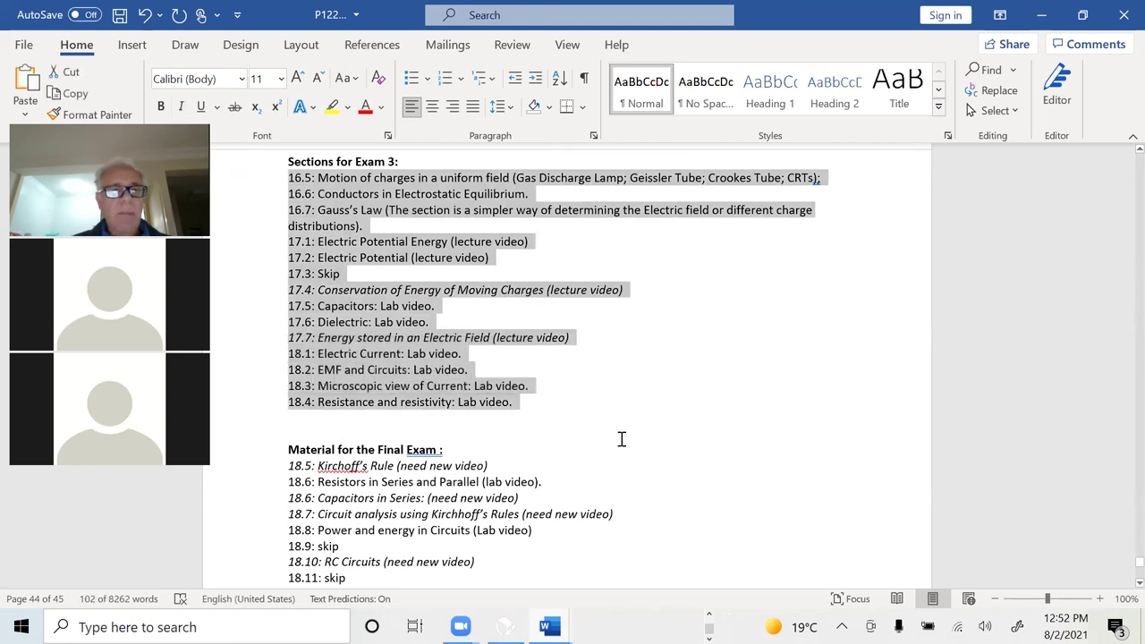
Review the final exam material, highlighting its entries from 18.5 Kirchhoff's Rule to 18.10 RC Circuits.
{"action": "scroll", "coordinate": [621, 439], "scroll_direction": "down", "scroll_amount": 2}
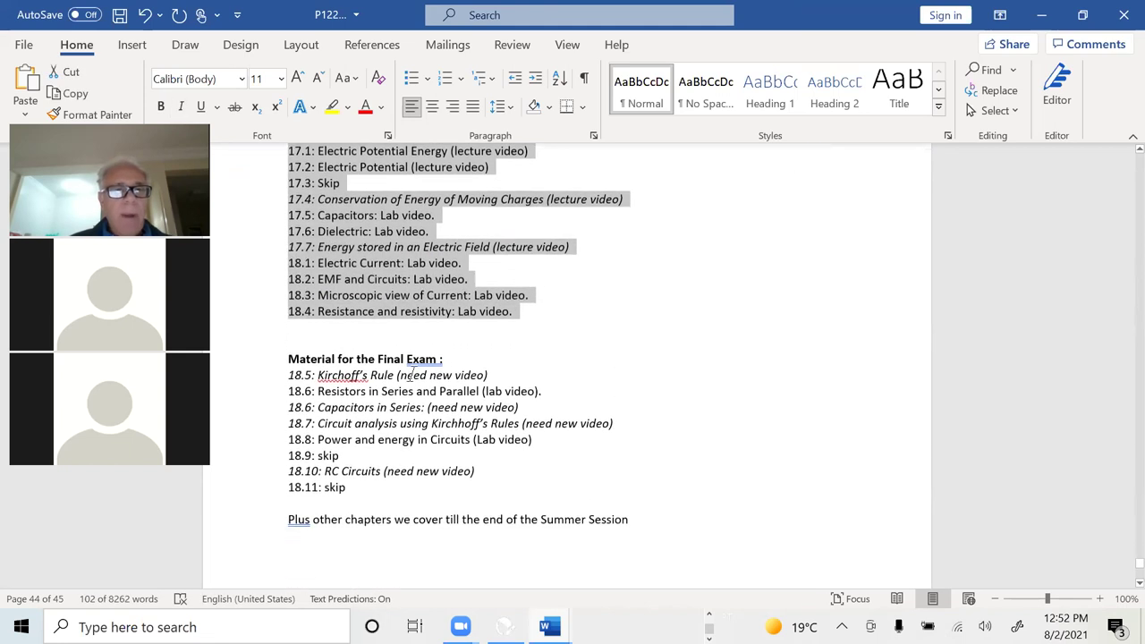
{"action": "left_click", "coordinate": [249, 377]}
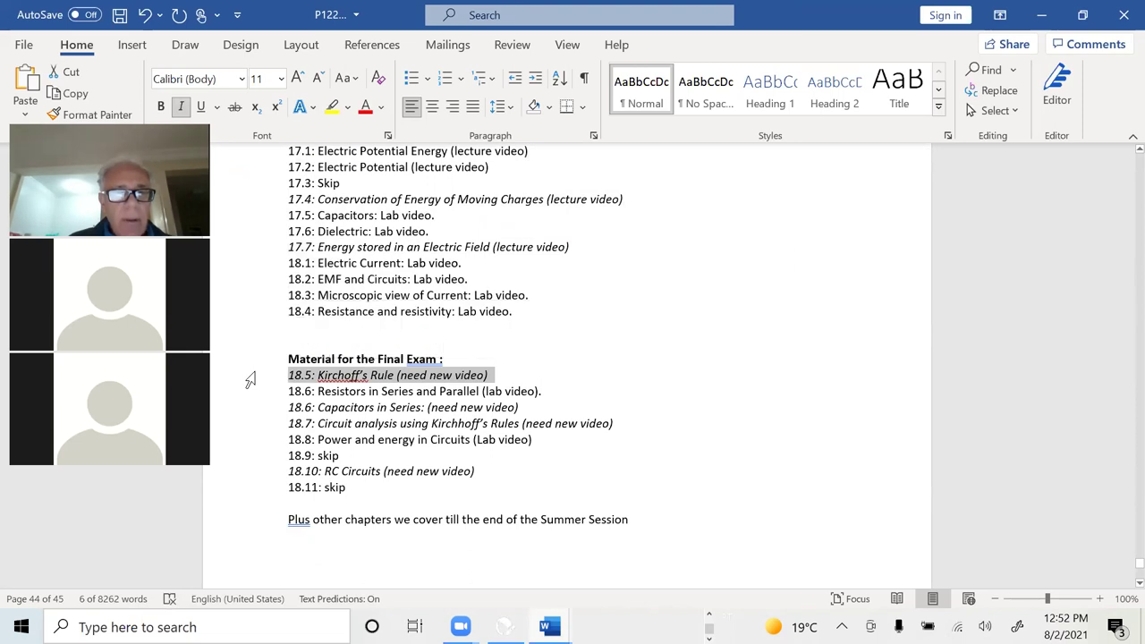
{"action": "left_click", "coordinate": [243, 398]}
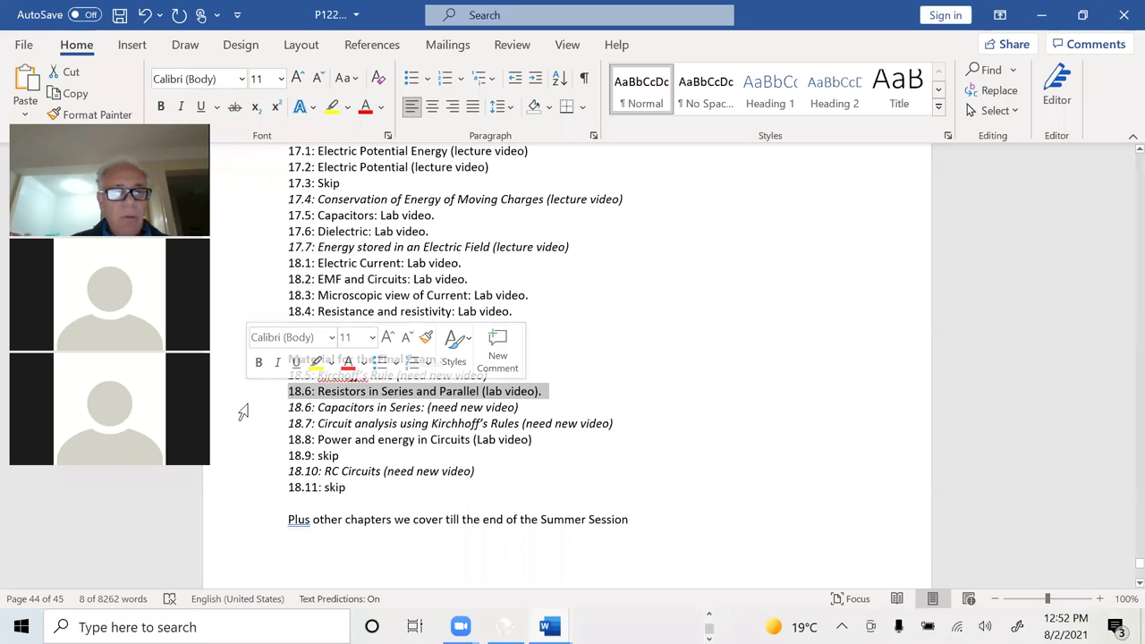
{"action": "left_click", "coordinate": [242, 411]}
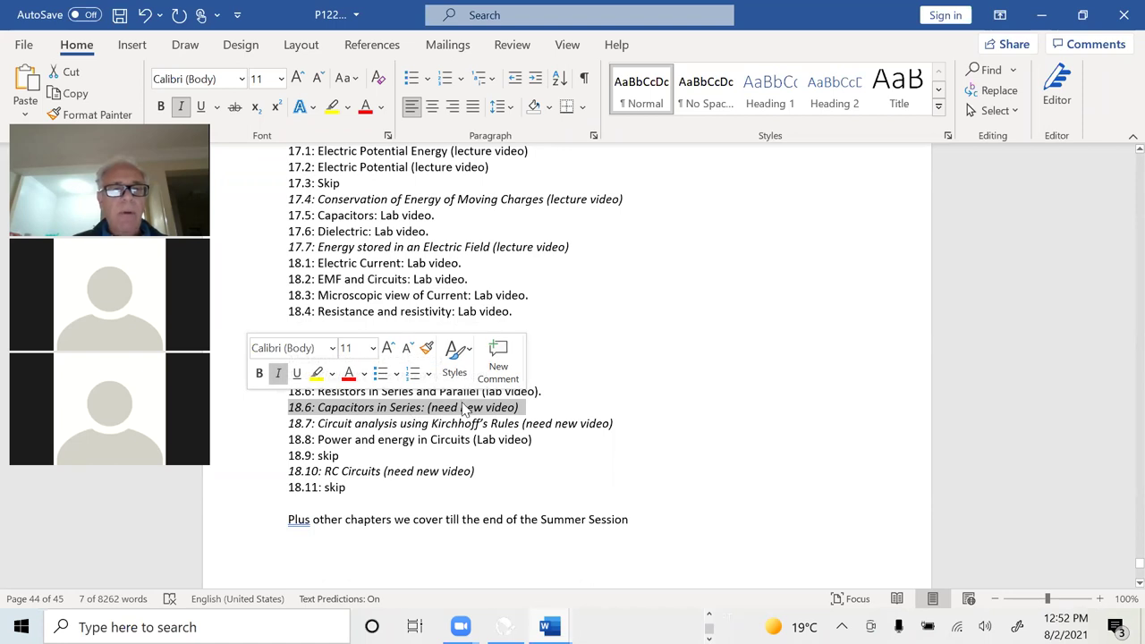
{"action": "left_click", "coordinate": [259, 425]}
{"action": "left_click", "coordinate": [705, 446]}
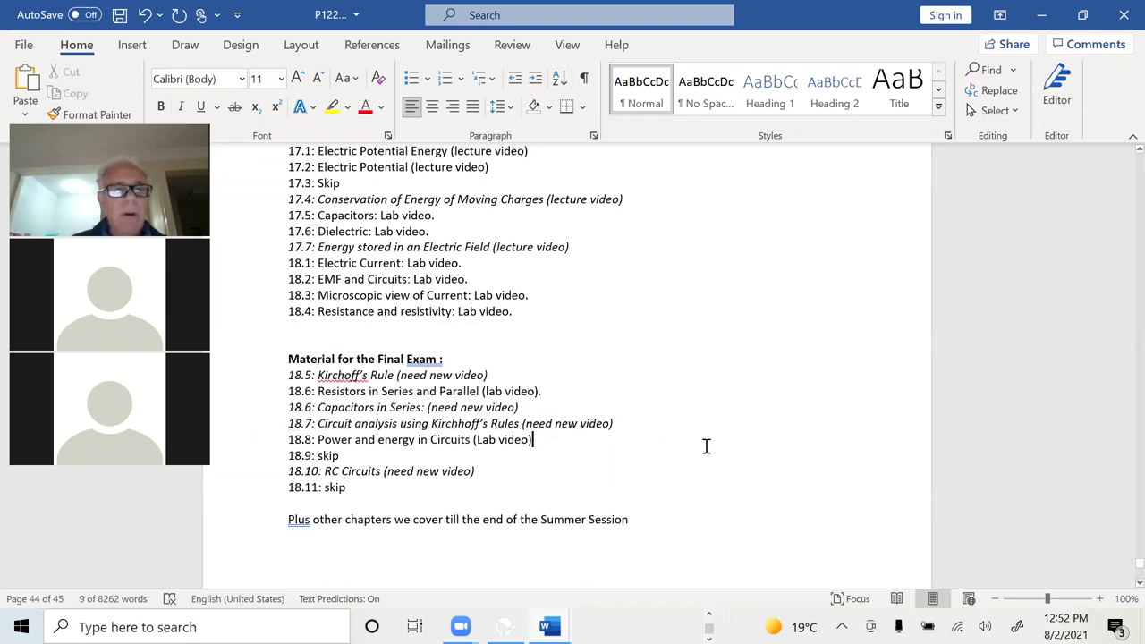
{"action": "left_click_drag", "start_coordinate": [259, 349], "coordinate": [258, 414]}
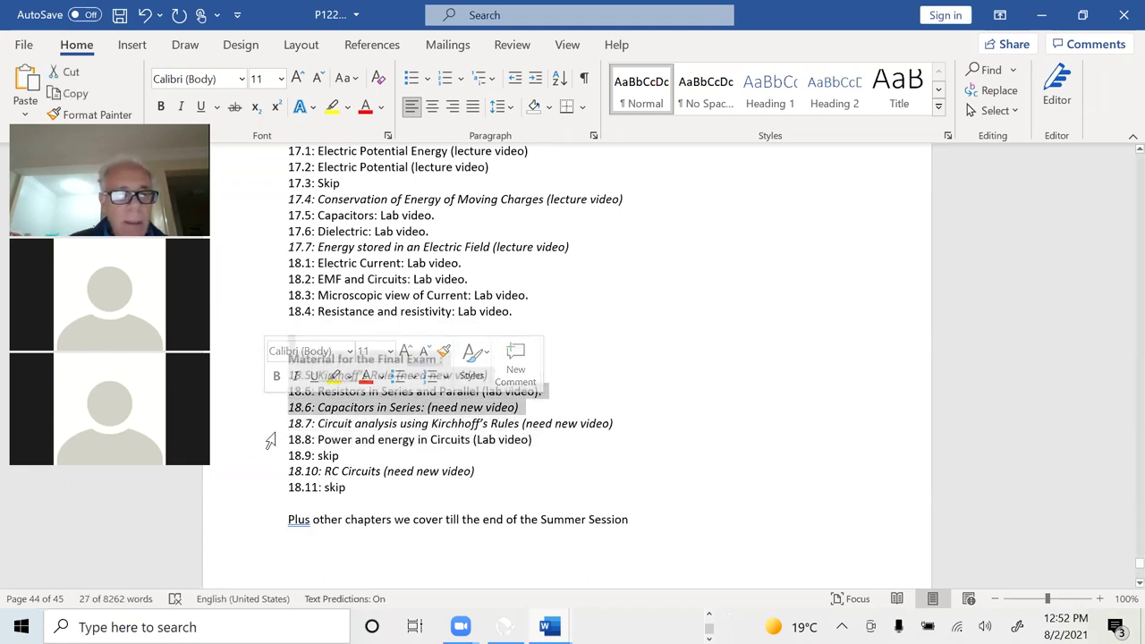
{"action": "left_click", "coordinate": [270, 439]}
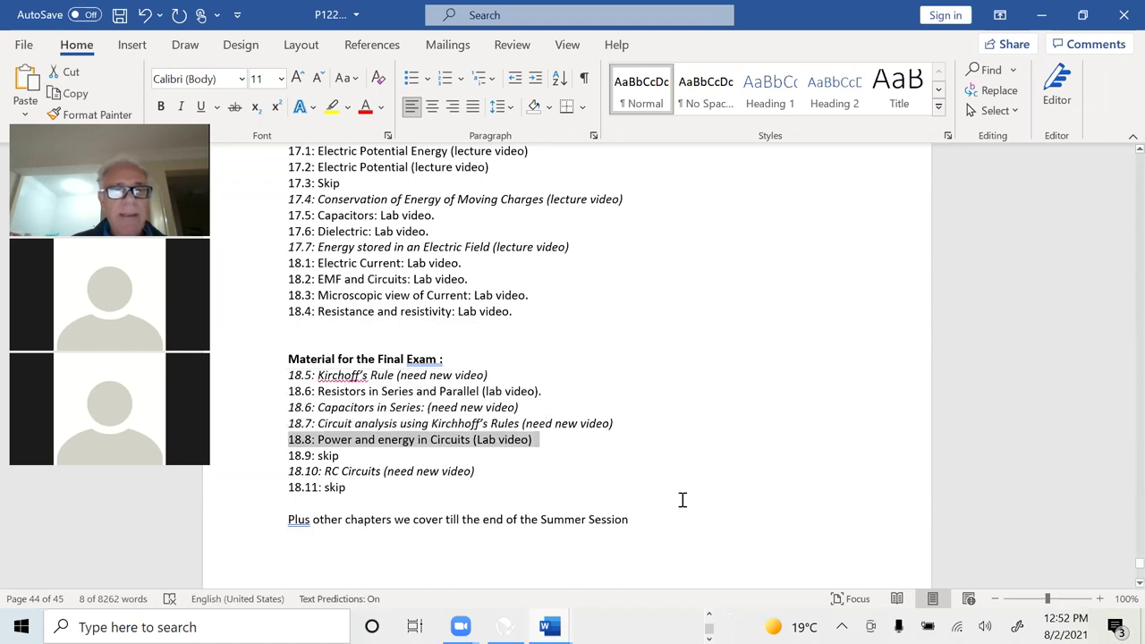
{"action": "left_click", "coordinate": [263, 474]}
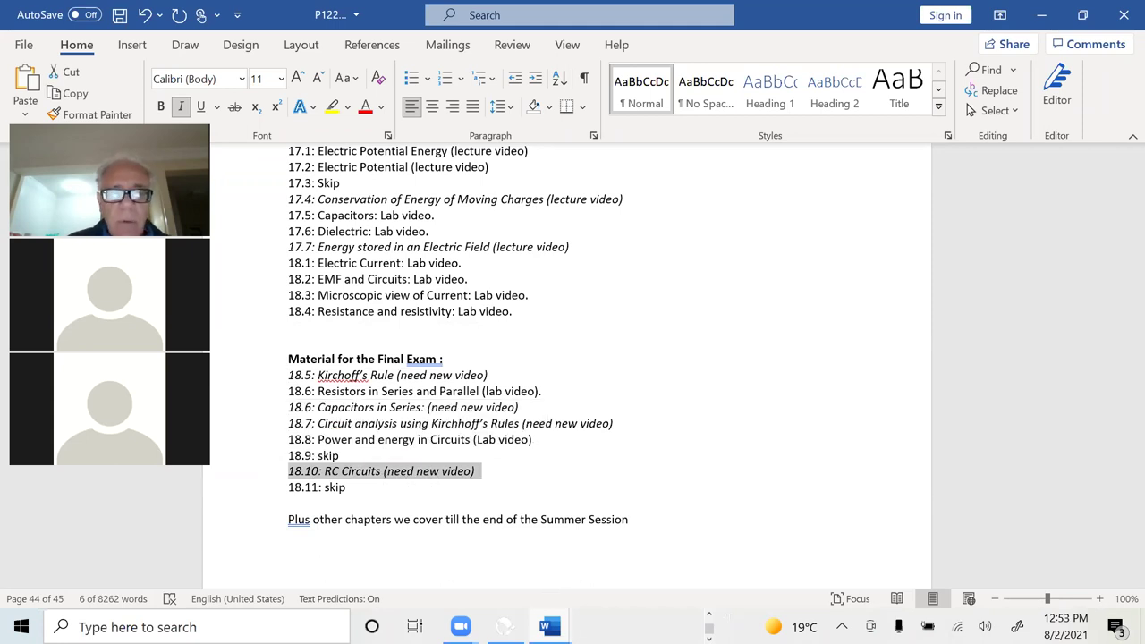
Switch to the P122-21LabSylSum21-2 v04 syllabus and select the 8/2/21 row in its schedule of activities.
{"action": "left_click", "coordinate": [549, 626]}
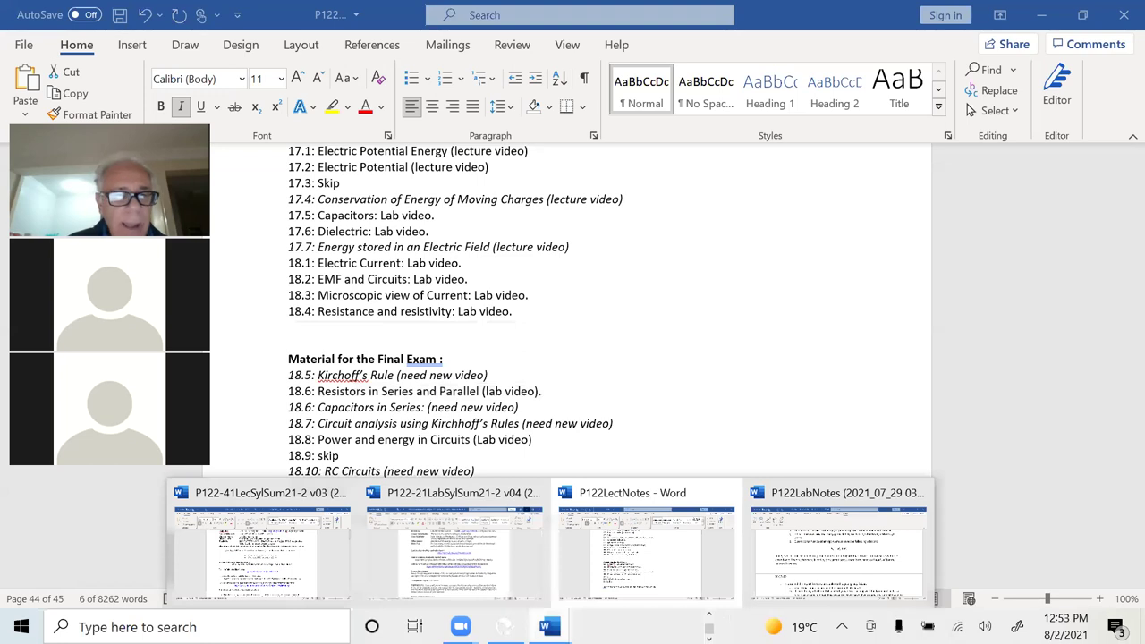
{"action": "left_click", "coordinate": [433, 552]}
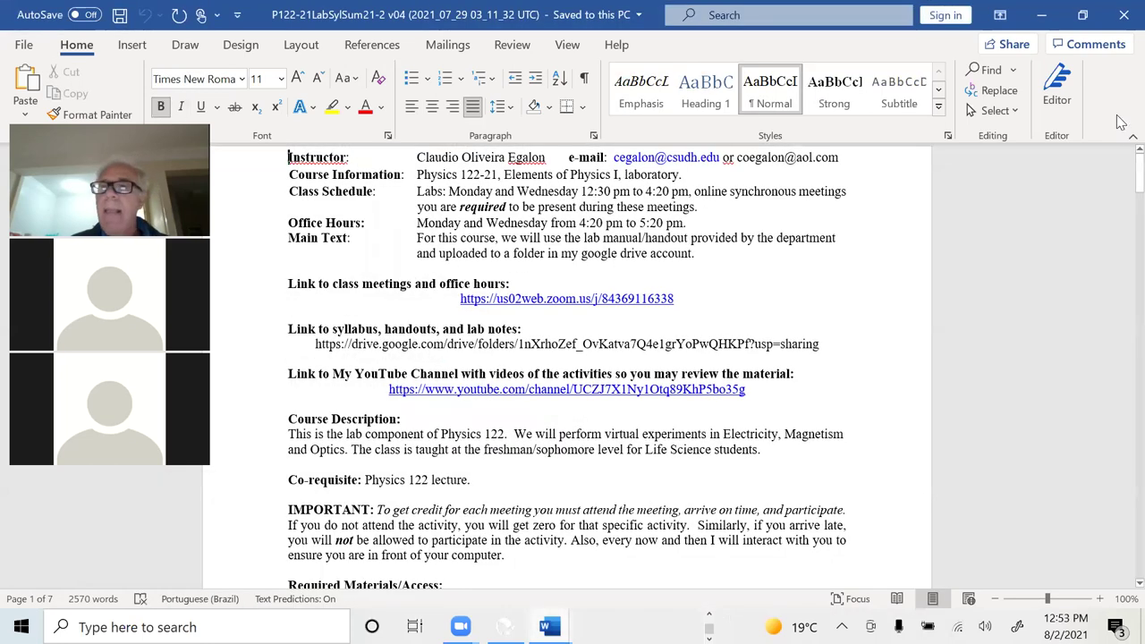
{"action": "left_click_drag", "start_coordinate": [1137, 174], "coordinate": [1122, 567]}
{"action": "scroll", "coordinate": [668, 394], "scroll_direction": "up", "scroll_amount": 6}
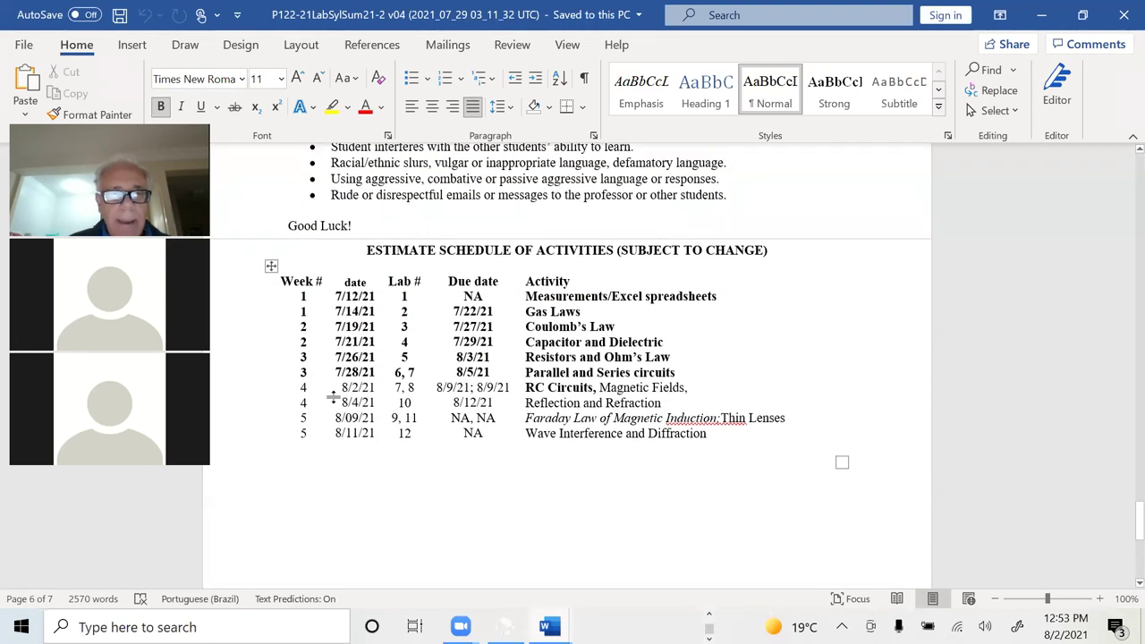
{"action": "left_click", "coordinate": [252, 393]}
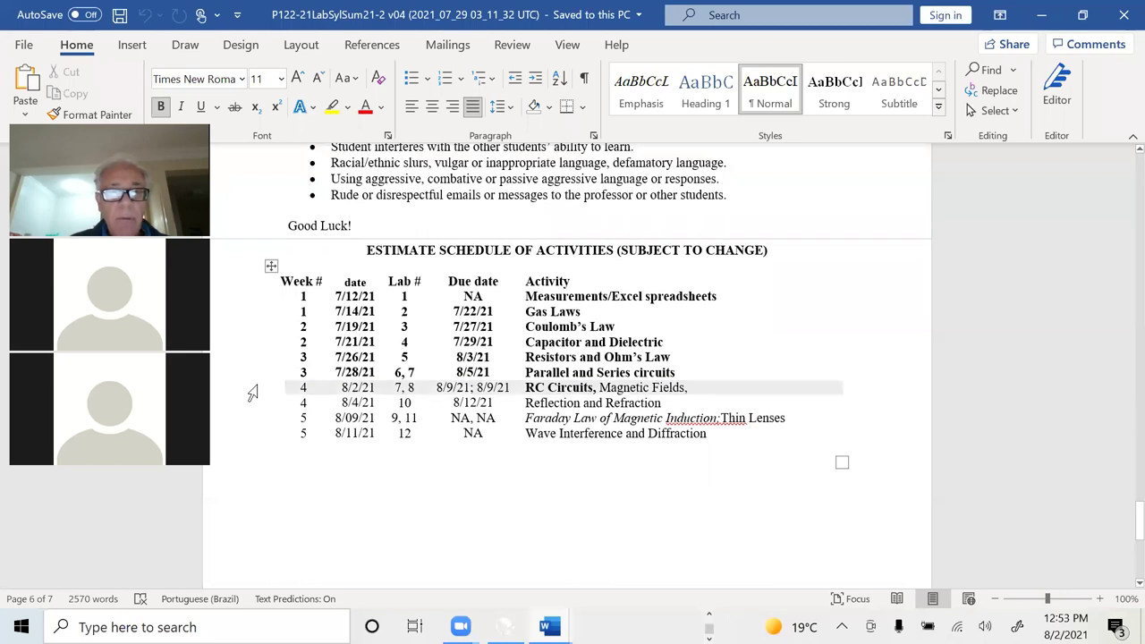
Make the 8/2/21 row of the schedule bold and highlight its Magnetic Fields activity.
{"action": "key", "text": "ctrl+b"}
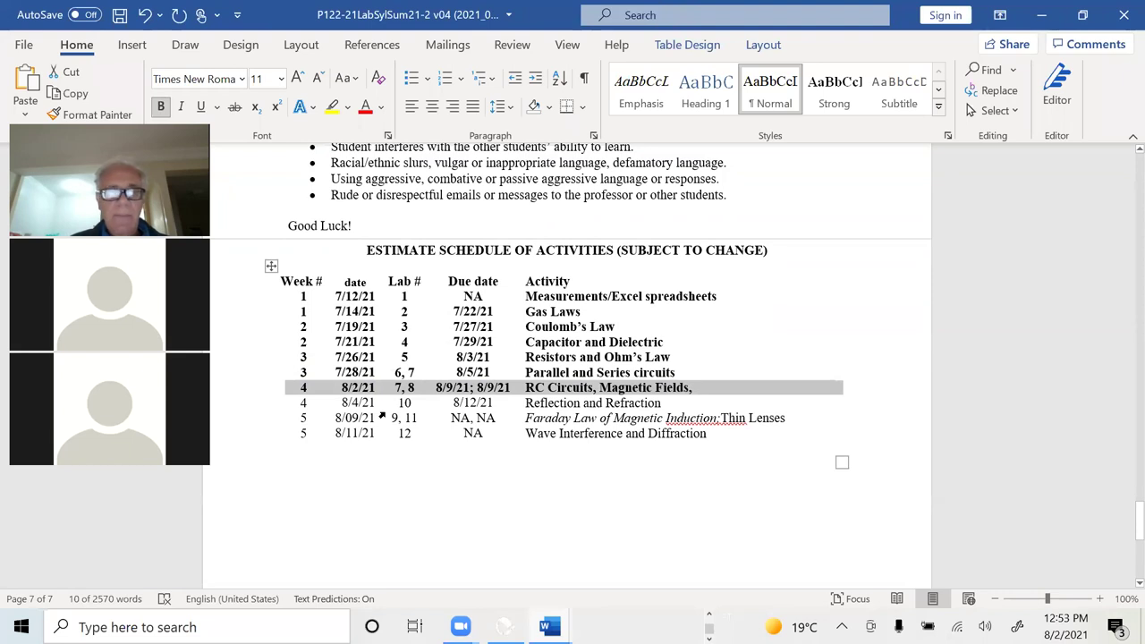
{"action": "left_click_drag", "start_coordinate": [618, 390], "coordinate": [655, 377]}
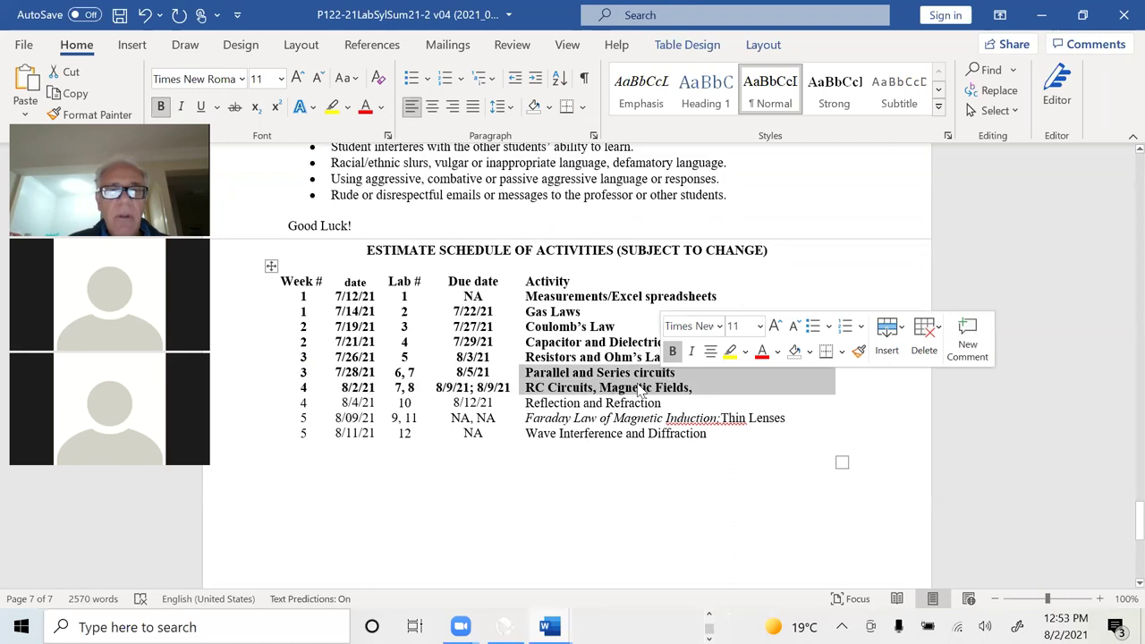
{"action": "left_click", "coordinate": [640, 392]}
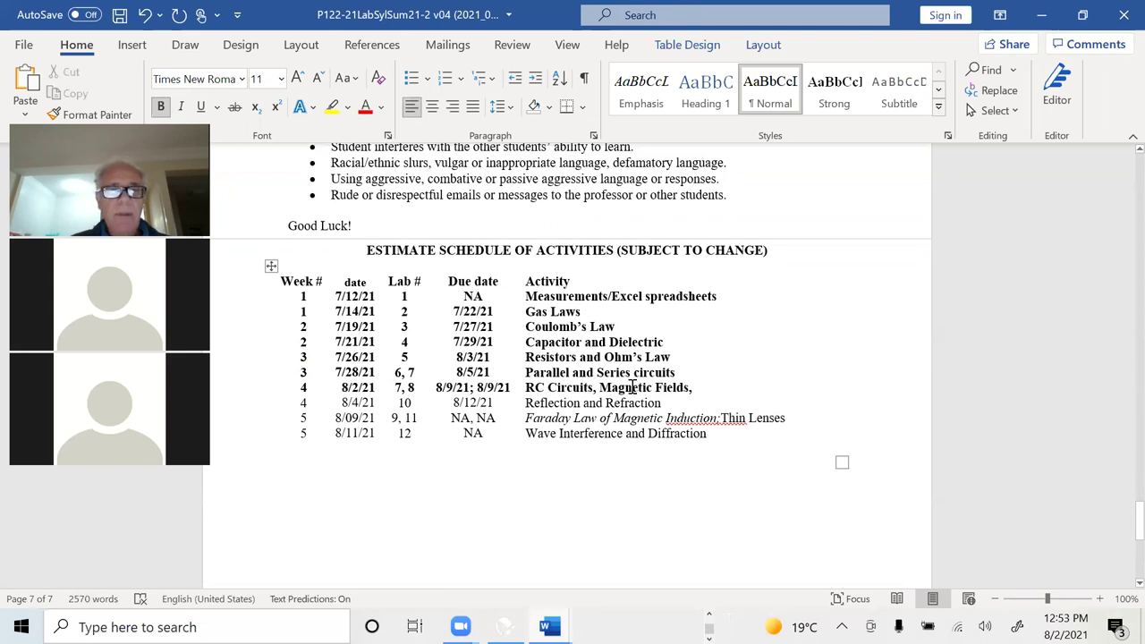
{"action": "left_click_drag", "start_coordinate": [631, 387], "coordinate": [679, 383]}
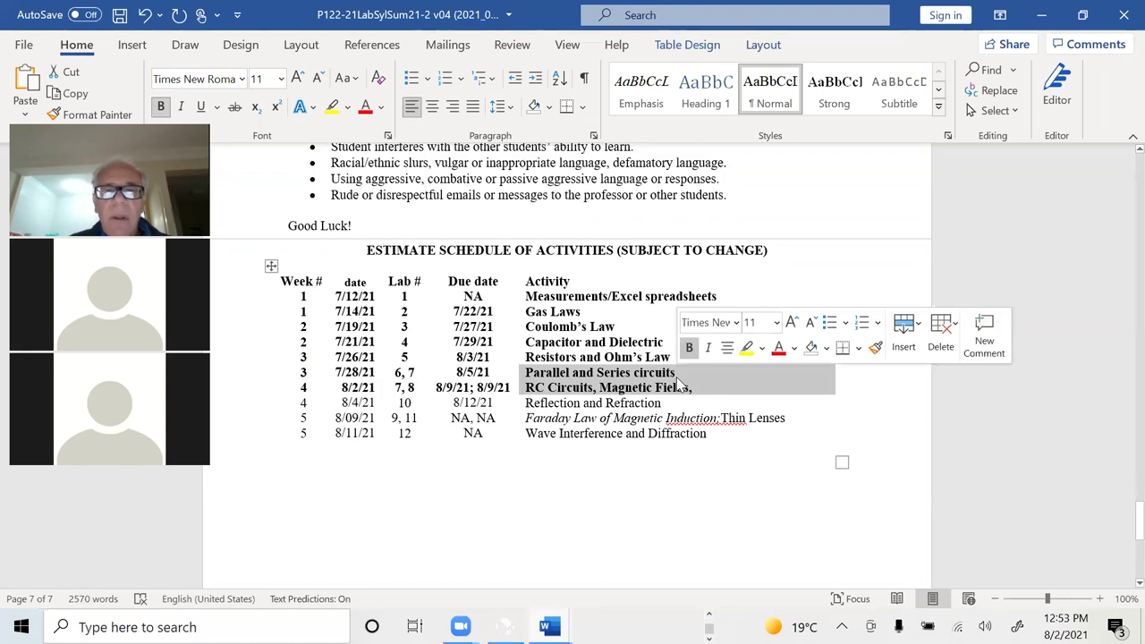
{"action": "double_click", "coordinate": [620, 389]}
{"action": "left_click_drag", "start_coordinate": [620, 393], "coordinate": [672, 393]}
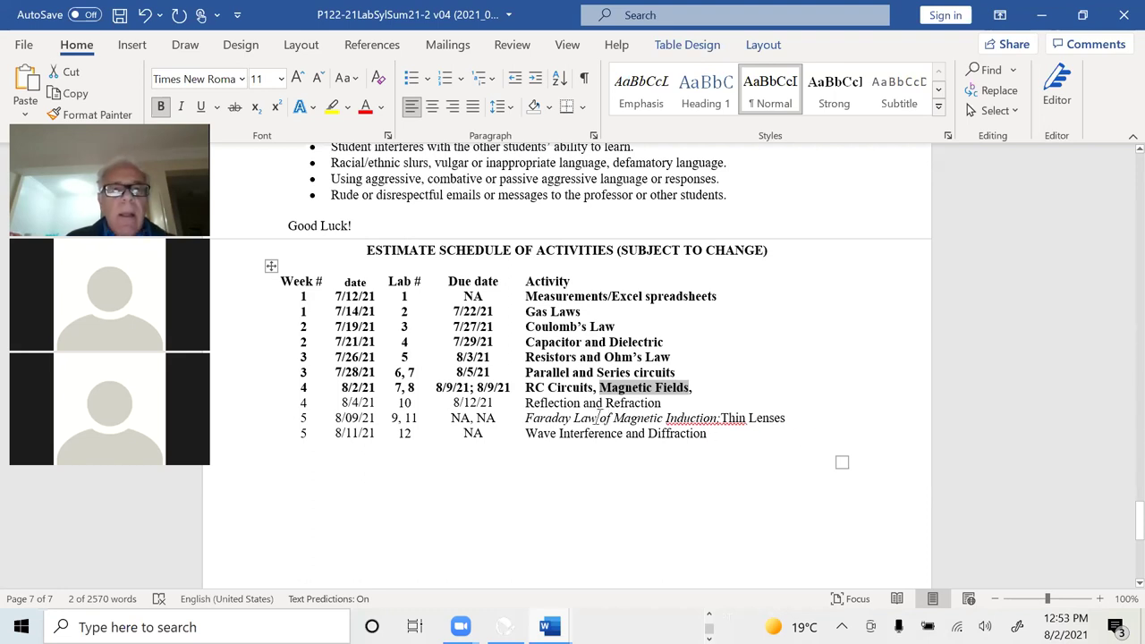
{"action": "left_click", "coordinate": [251, 399]}
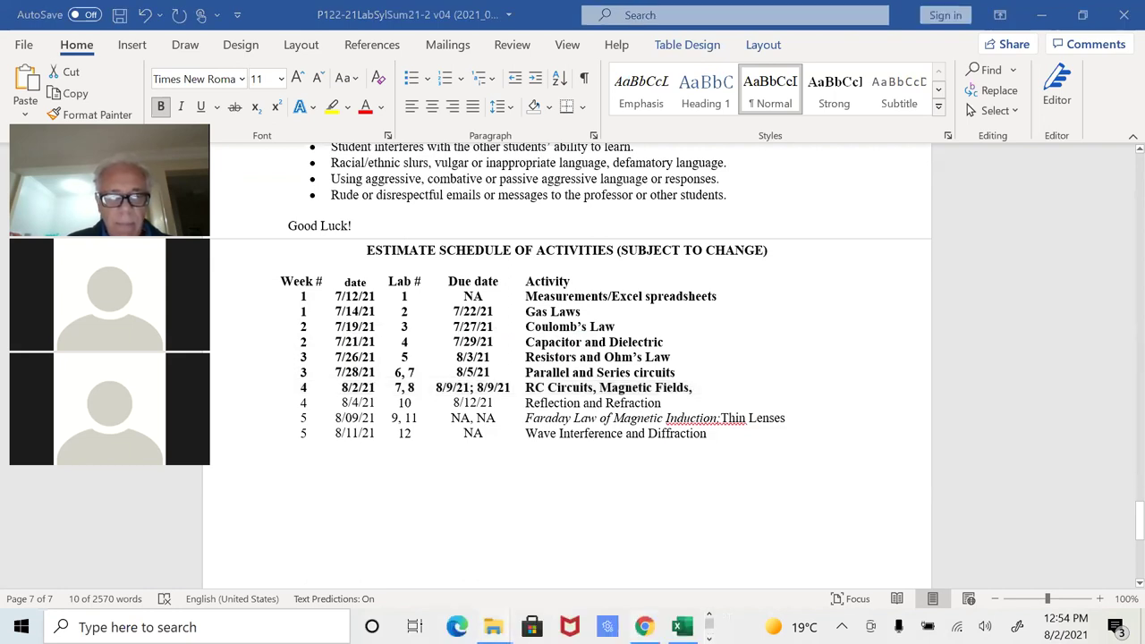
Open the handout VRLab 07 RC-CircuitCorrected (2021_07_29 03_11_32 UTC) from the P122LabHandouts folder in Summer2 and enable editing.
{"action": "mouse_move", "coordinate": [493, 627]}
{"action": "left_click", "coordinate": [497, 581]}
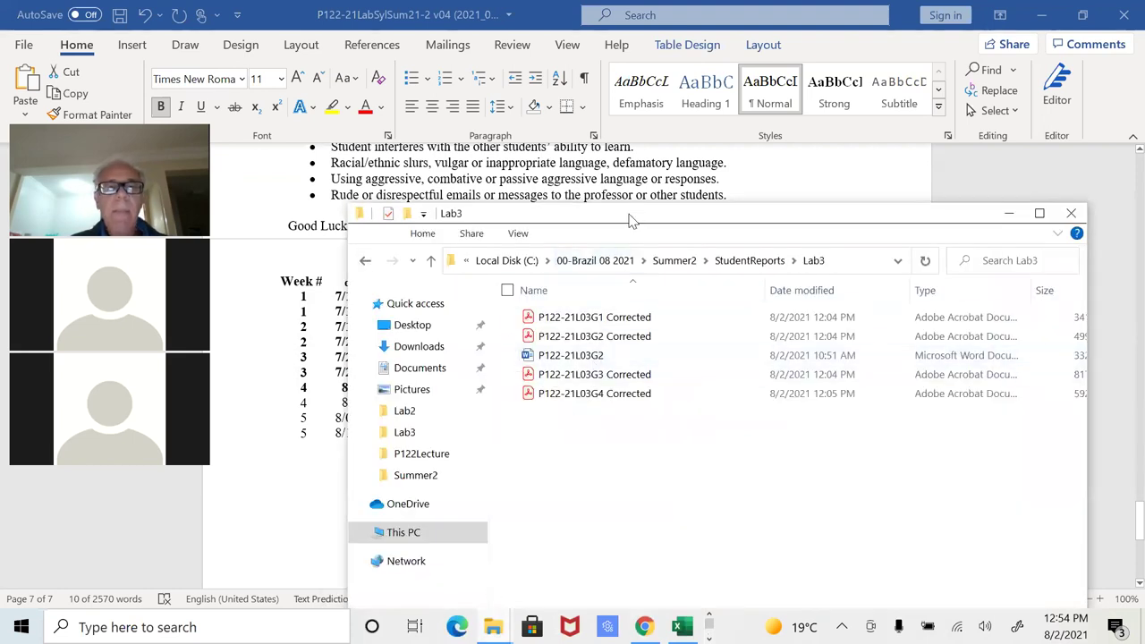
{"action": "left_click", "coordinate": [676, 122]}
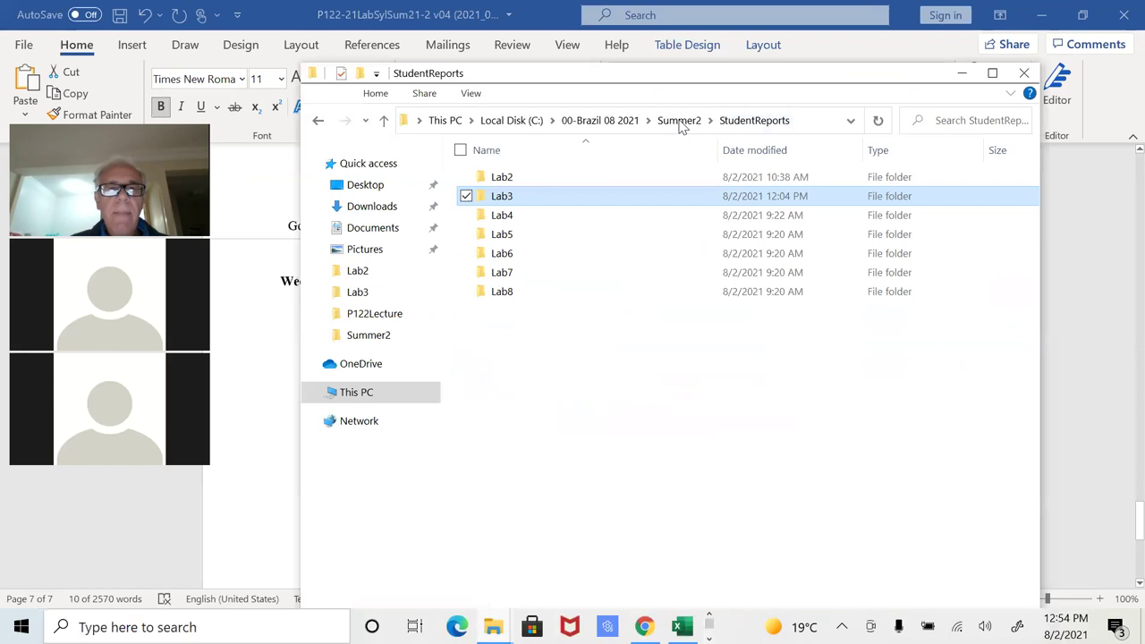
{"action": "left_click", "coordinate": [637, 122]}
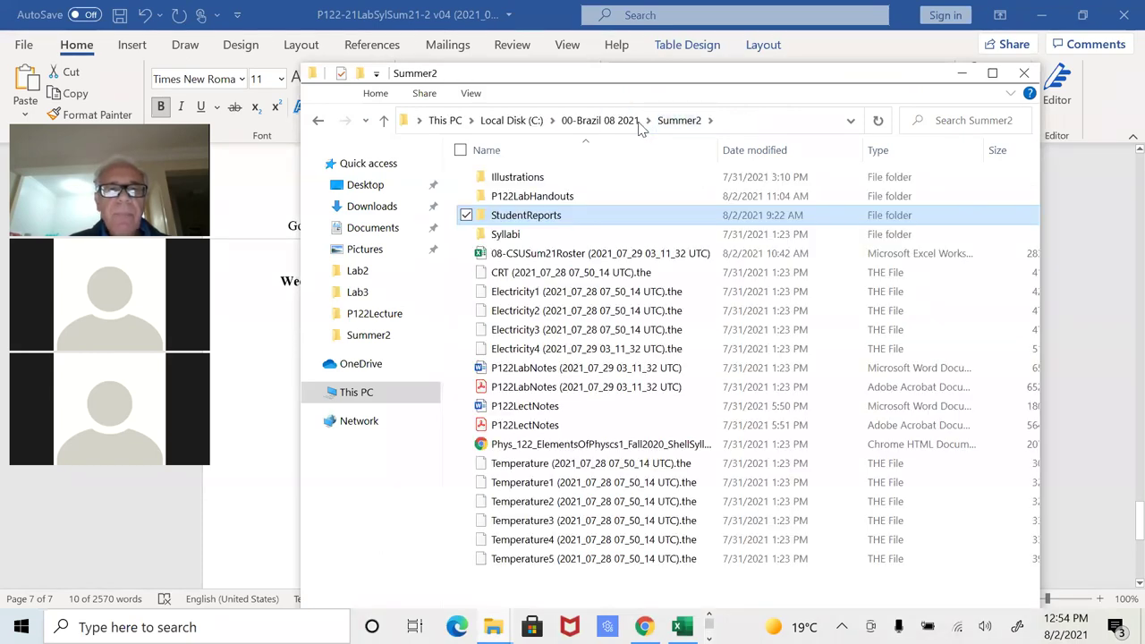
{"action": "left_click", "coordinate": [539, 199]}
{"action": "double_click", "coordinate": [539, 198]}
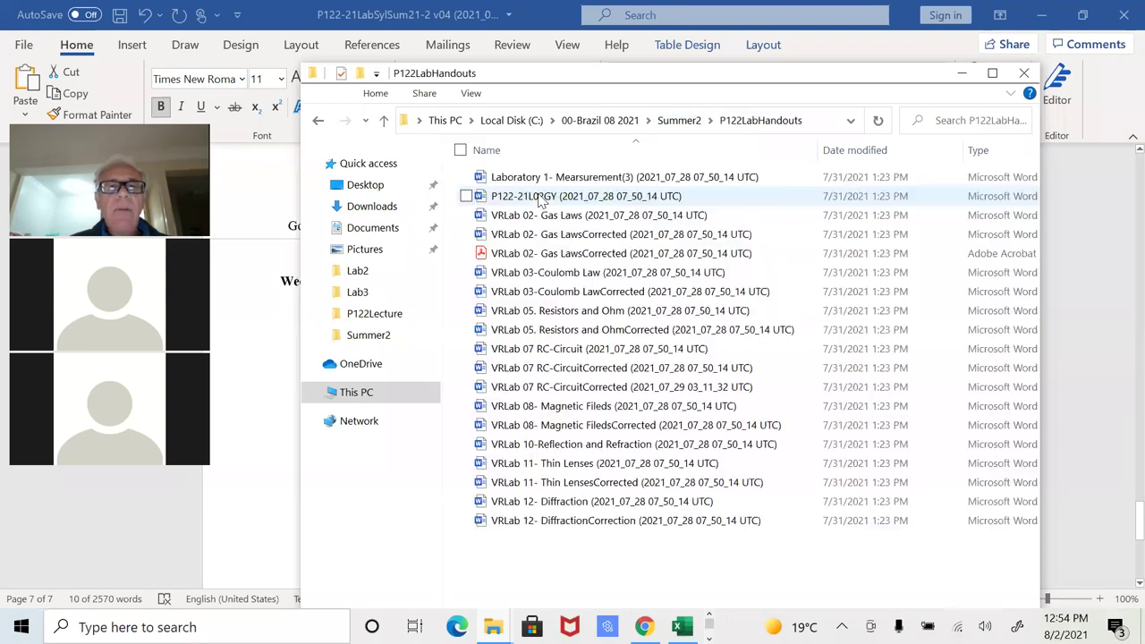
{"action": "double_click", "coordinate": [574, 391]}
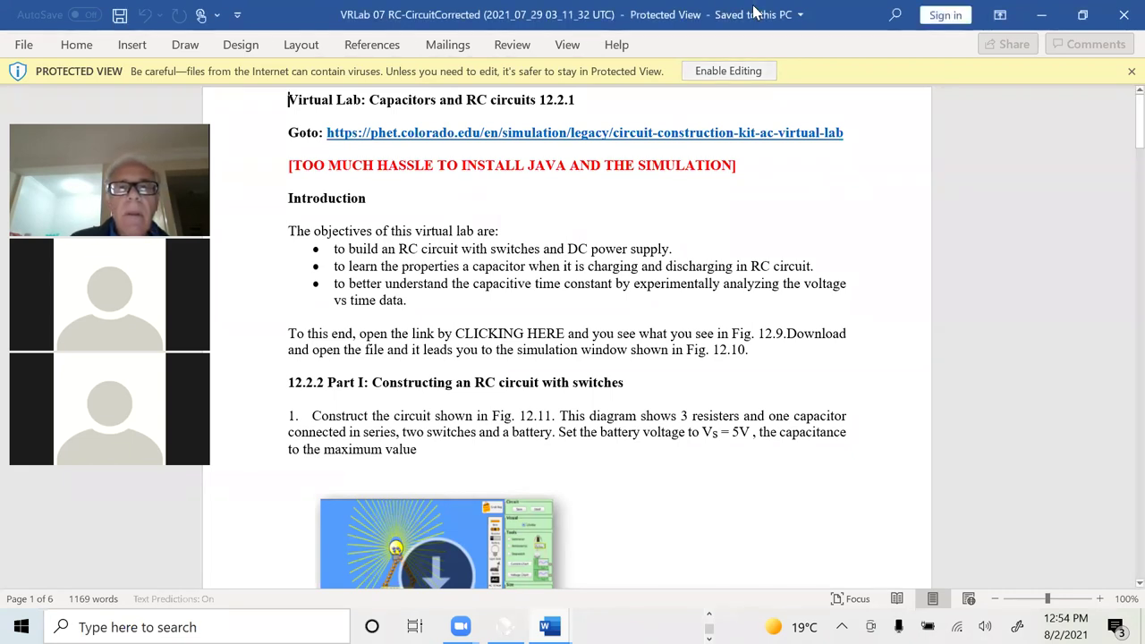
{"action": "left_click", "coordinate": [728, 71]}
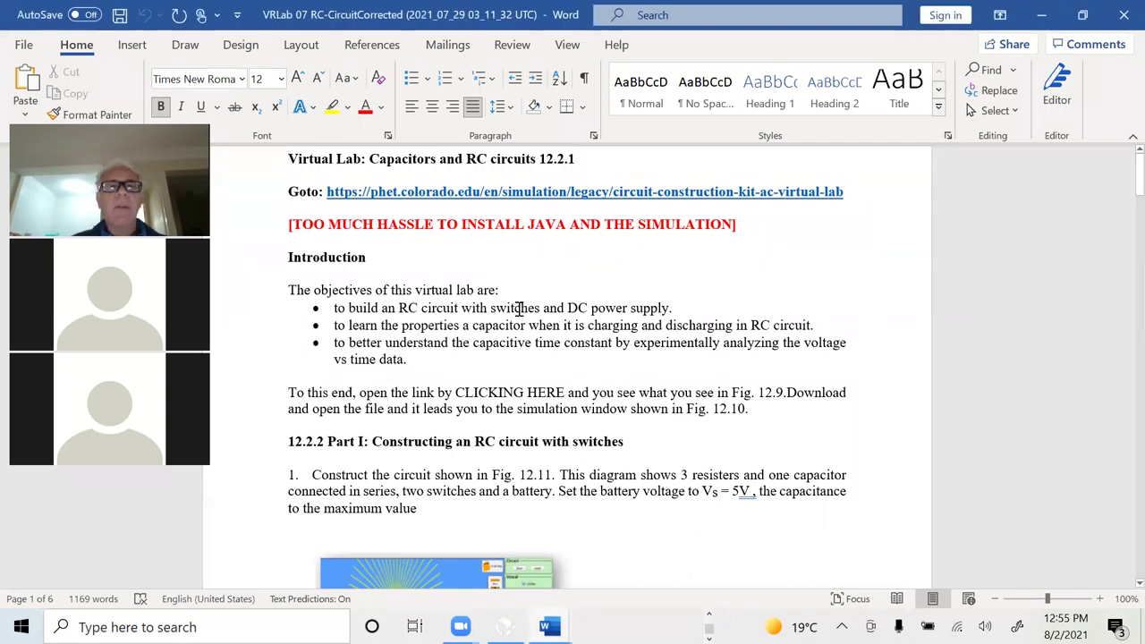
Review the start of the RC circuit handout, highlighting "Capacitors and RC circuits" and "RC" in its title.
{"action": "scroll", "coordinate": [519, 308], "scroll_direction": "down", "scroll_amount": 2}
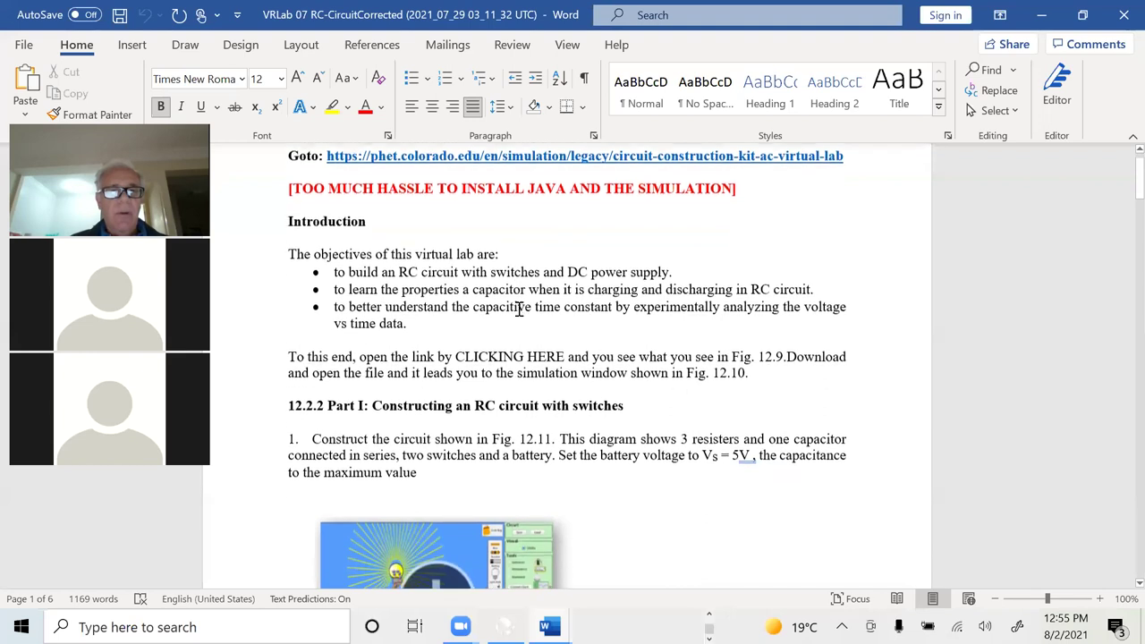
{"action": "scroll", "coordinate": [518, 308], "scroll_direction": "up", "scroll_amount": 2}
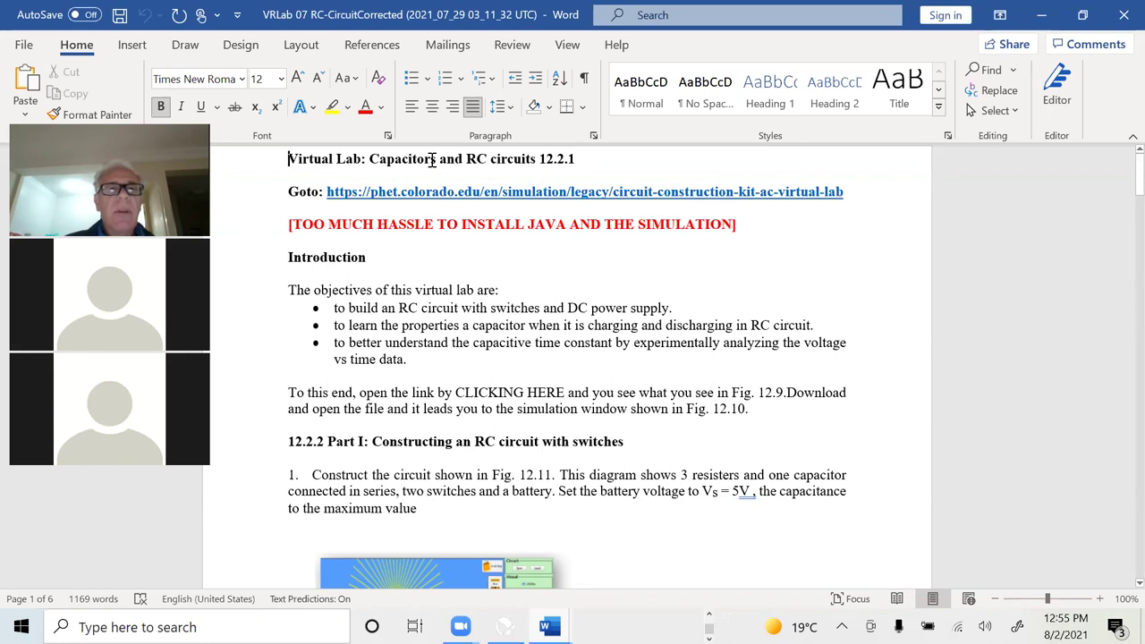
{"action": "left_click_drag", "start_coordinate": [430, 158], "coordinate": [522, 157]}
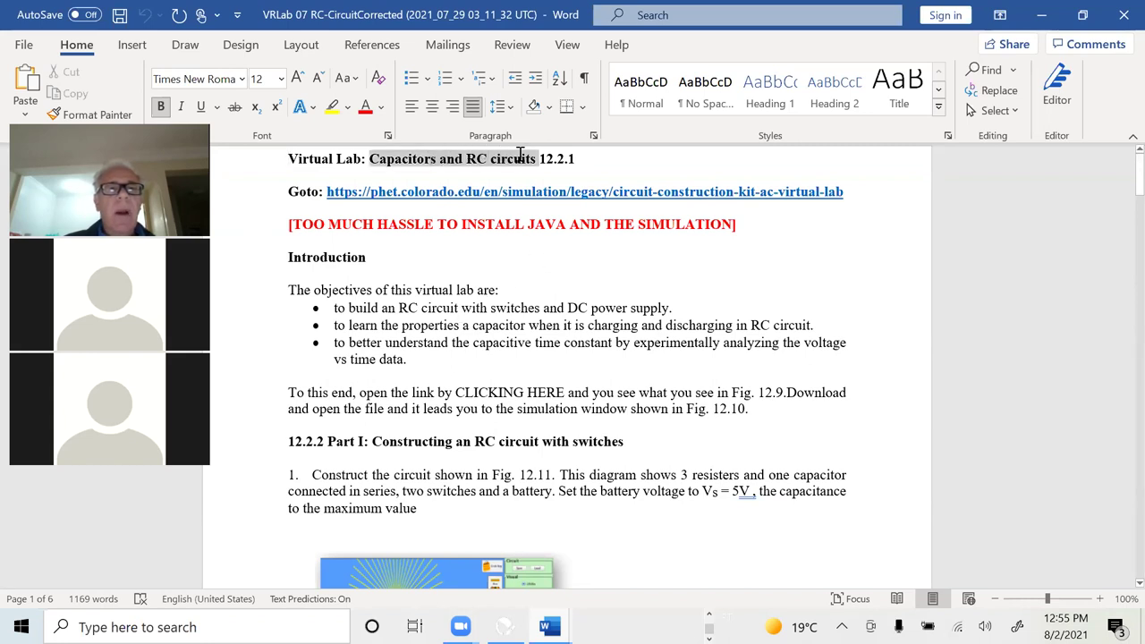
{"action": "left_click", "coordinate": [575, 377]}
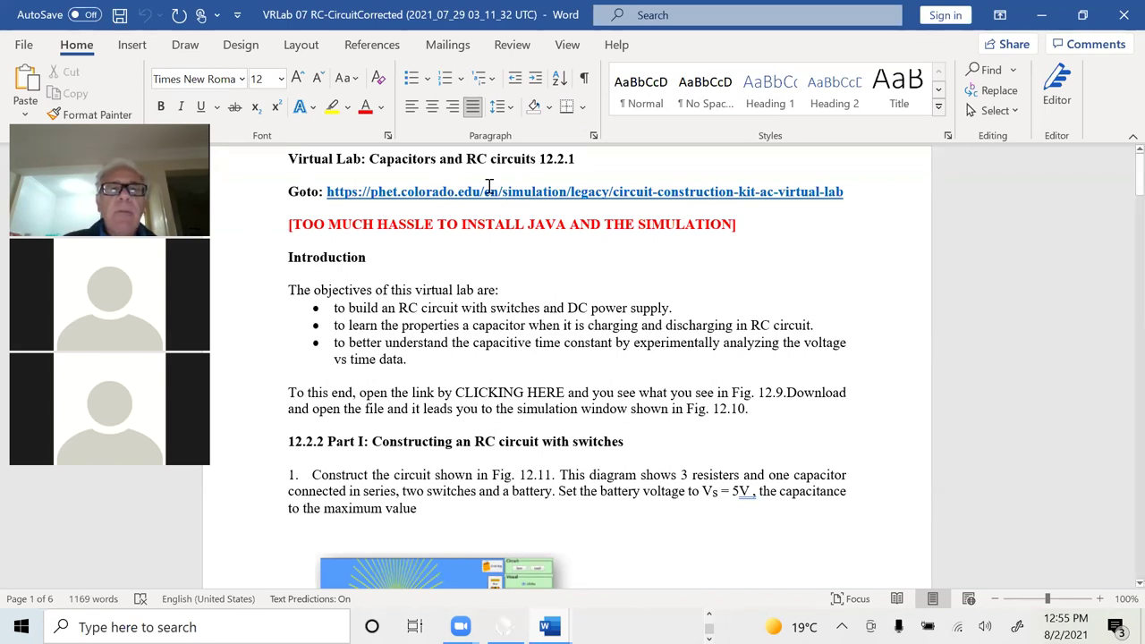
{"action": "left_click", "coordinate": [470, 164]}
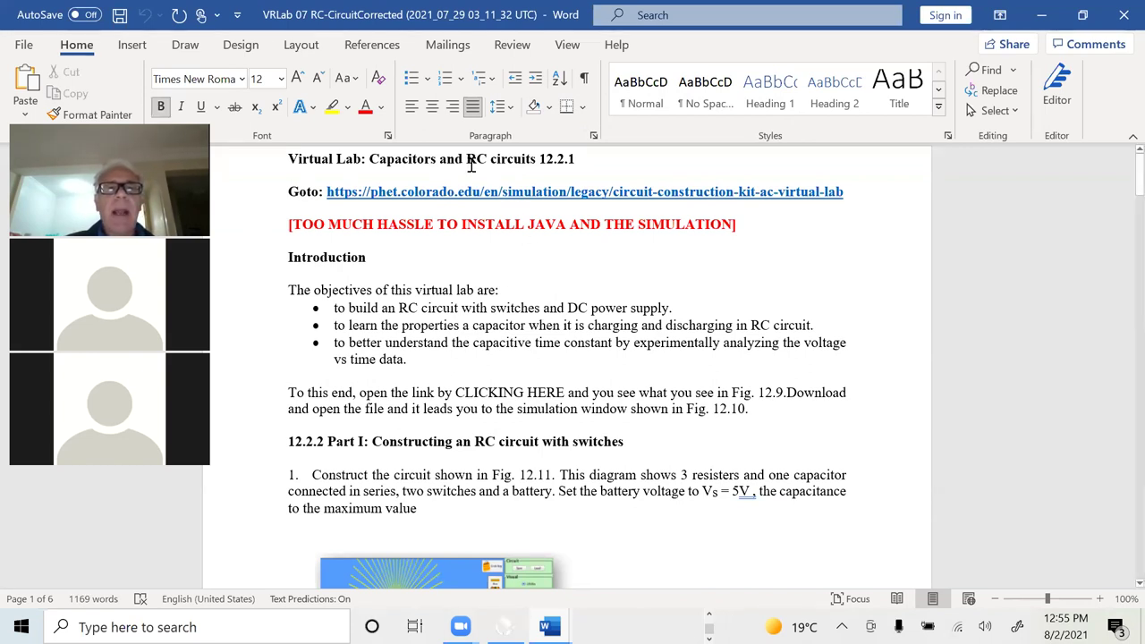
{"action": "double_click", "coordinate": [470, 164]}
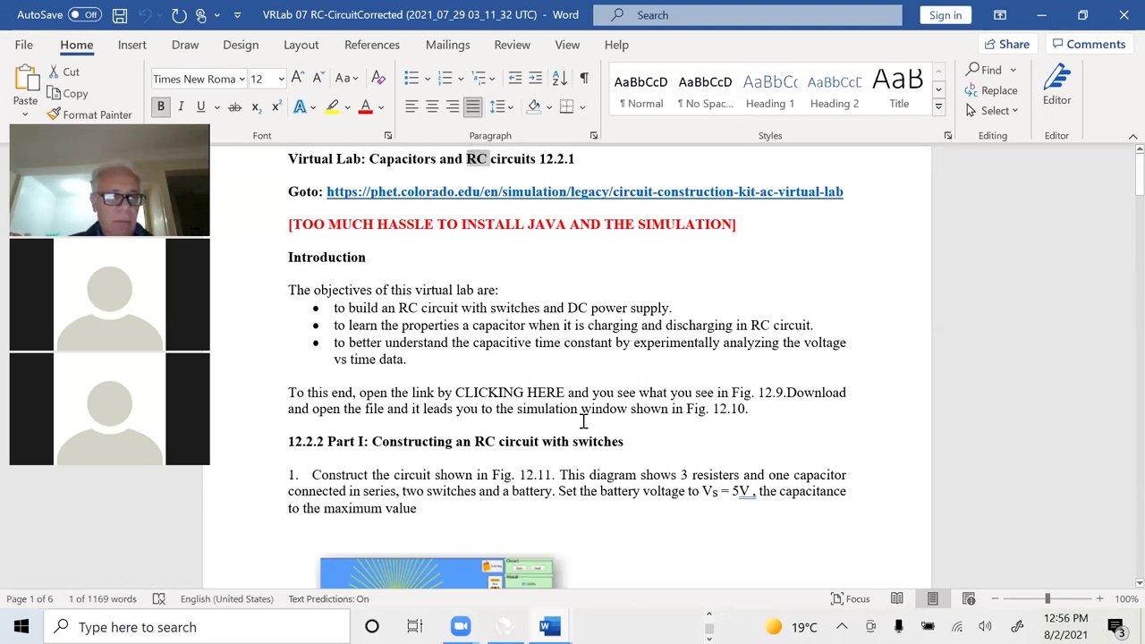
Switch to the P122LabNotes document and look through its Lab 7 simulation instructions and Lab 9 Faraday's Law notes.
{"action": "mouse_move", "coordinate": [549, 626]}
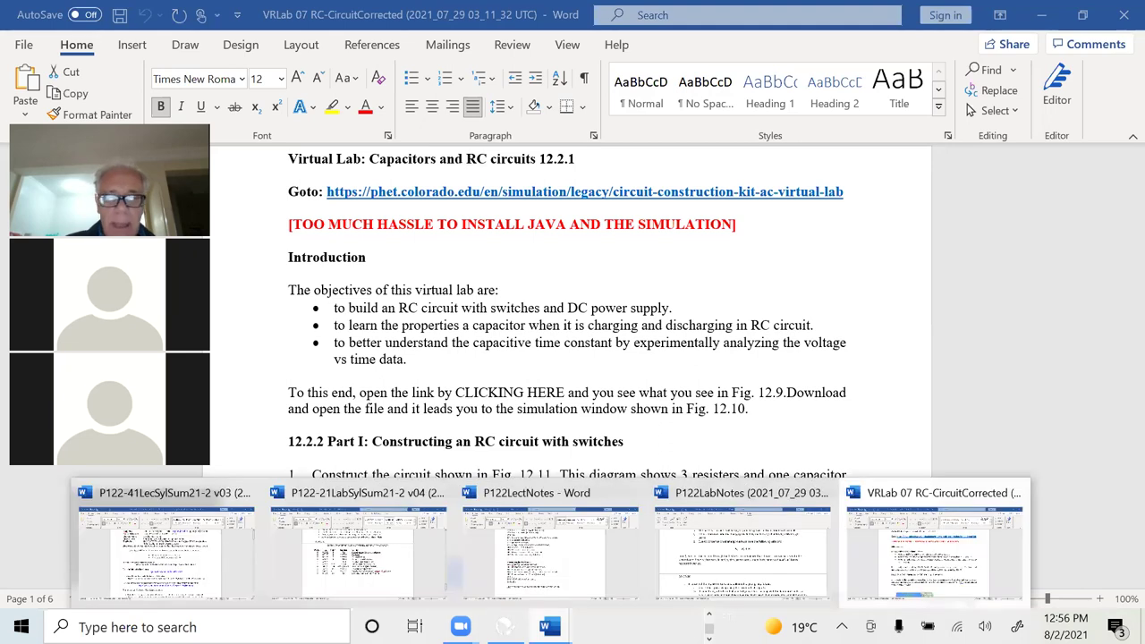
{"action": "left_click", "coordinate": [738, 555]}
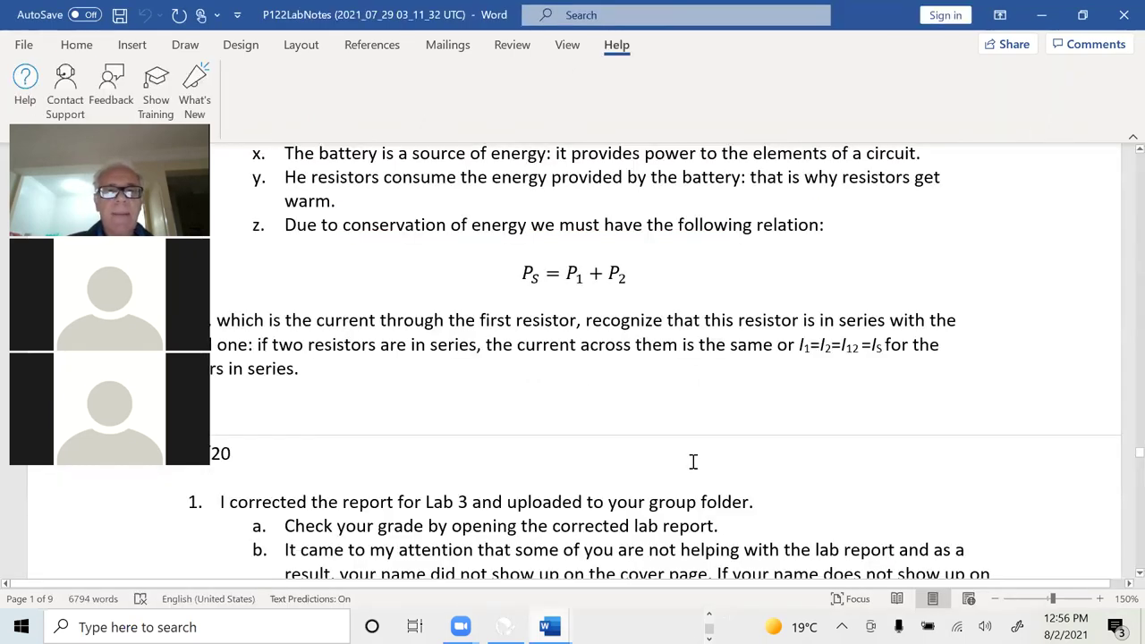
{"action": "scroll", "coordinate": [693, 462], "scroll_direction": "down", "scroll_amount": 15}
{"action": "scroll", "coordinate": [693, 462], "scroll_direction": "down", "scroll_amount": 15}
{"action": "scroll", "coordinate": [693, 461], "scroll_direction": "down", "scroll_amount": 4}
{"action": "scroll", "coordinate": [693, 461], "scroll_direction": "up", "scroll_amount": 3}
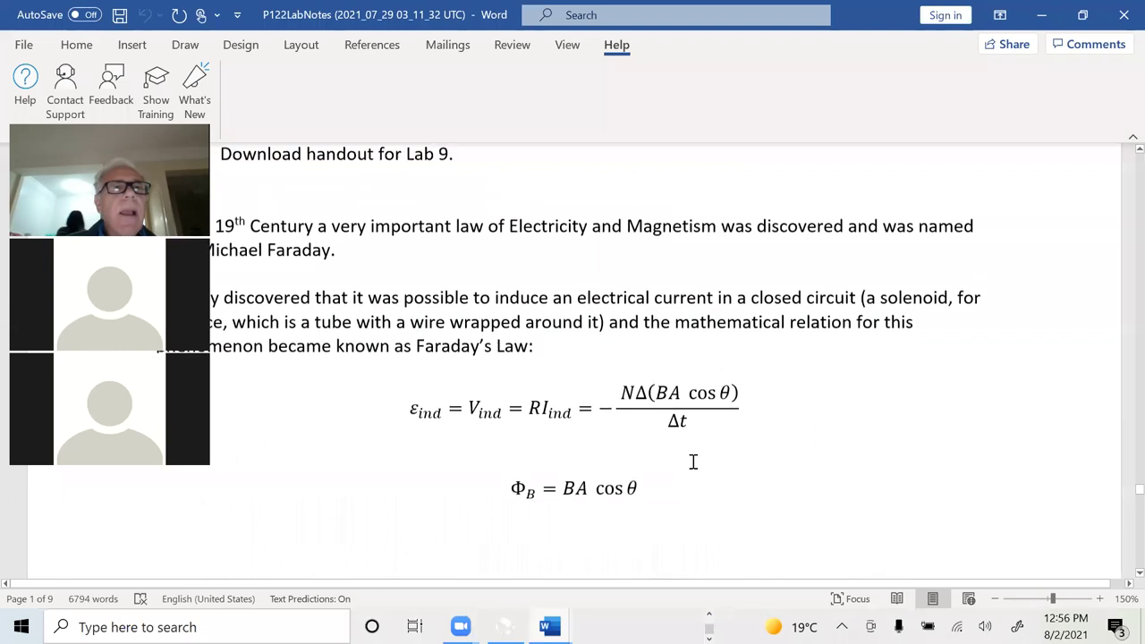
{"action": "scroll", "coordinate": [693, 461], "scroll_direction": "down", "scroll_amount": 2}
{"action": "scroll", "coordinate": [693, 461], "scroll_direction": "up", "scroll_amount": 8}
{"action": "scroll", "coordinate": [693, 461], "scroll_direction": "up", "scroll_amount": 10}
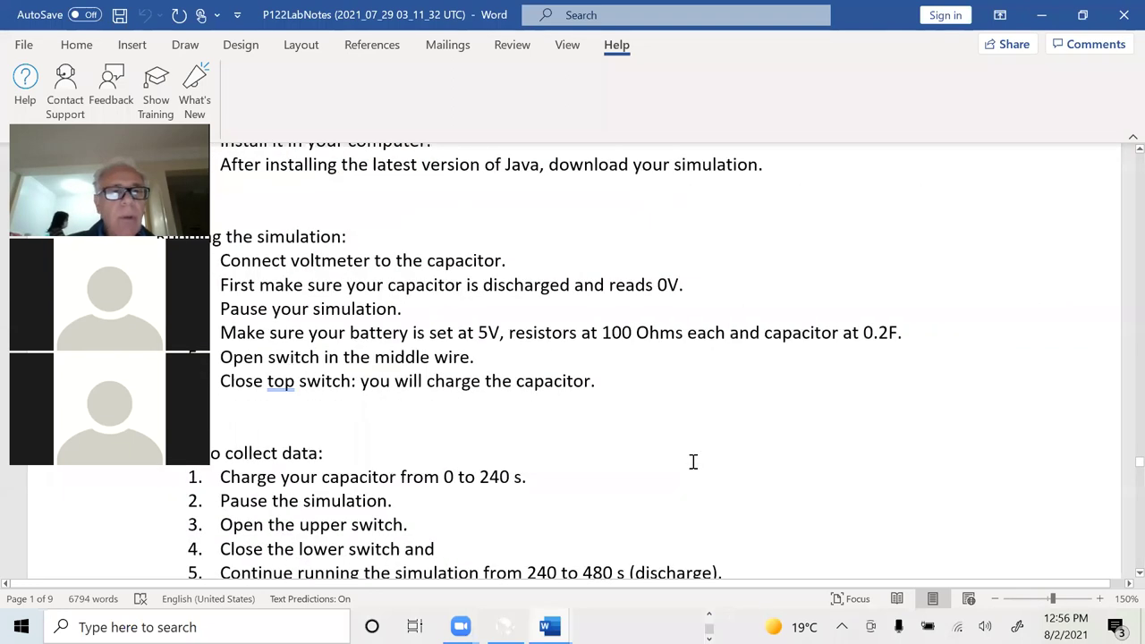
{"action": "scroll", "coordinate": [693, 462], "scroll_direction": "up", "scroll_amount": 3}
{"action": "scroll", "coordinate": [693, 462], "scroll_direction": "down", "scroll_amount": 3, "text": "ctrl"}
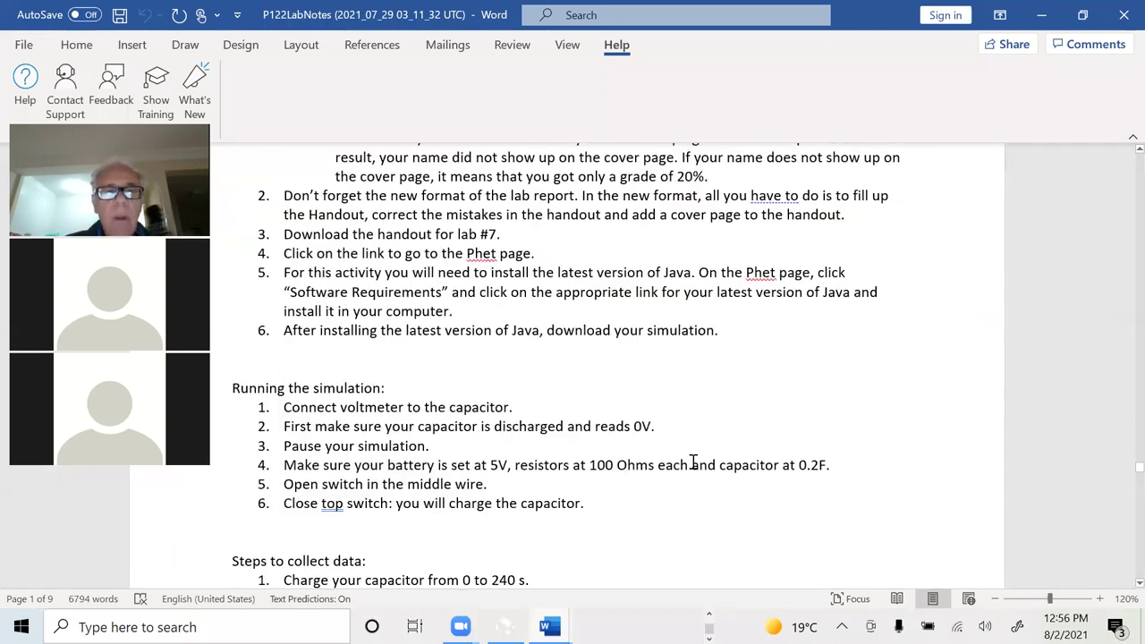
Look back through the parallel and series circuit notes as far as the 07/28/21 heading.
{"action": "scroll", "coordinate": [693, 462], "scroll_direction": "up", "scroll_amount": 3}
{"action": "scroll", "coordinate": [693, 461], "scroll_direction": "up", "scroll_amount": 15}
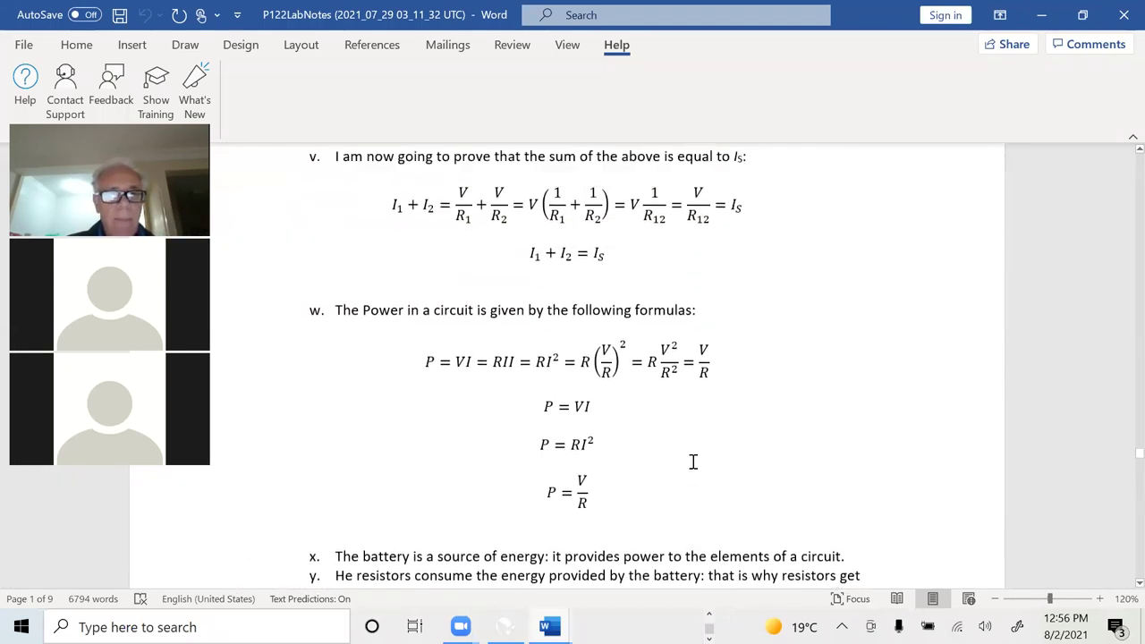
{"action": "scroll", "coordinate": [693, 461], "scroll_direction": "up", "scroll_amount": 2}
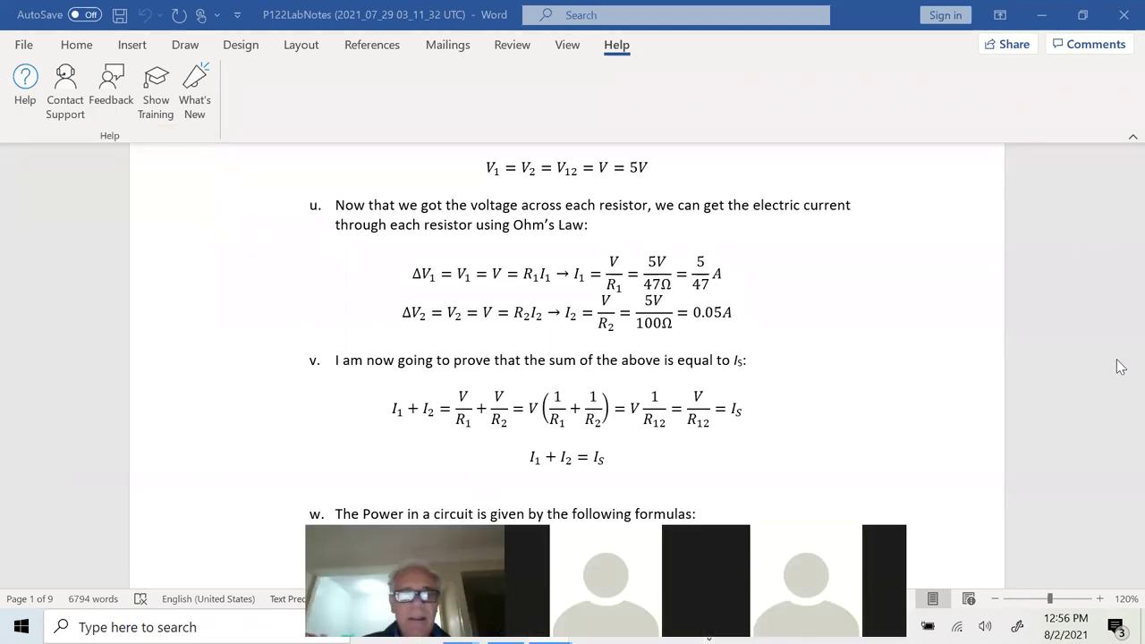
{"action": "scroll", "coordinate": [578, 505], "scroll_direction": "down", "scroll_amount": 3}
{"action": "scroll", "coordinate": [579, 505], "scroll_direction": "up", "scroll_amount": 8}
{"action": "scroll", "coordinate": [579, 505], "scroll_direction": "up", "scroll_amount": 10}
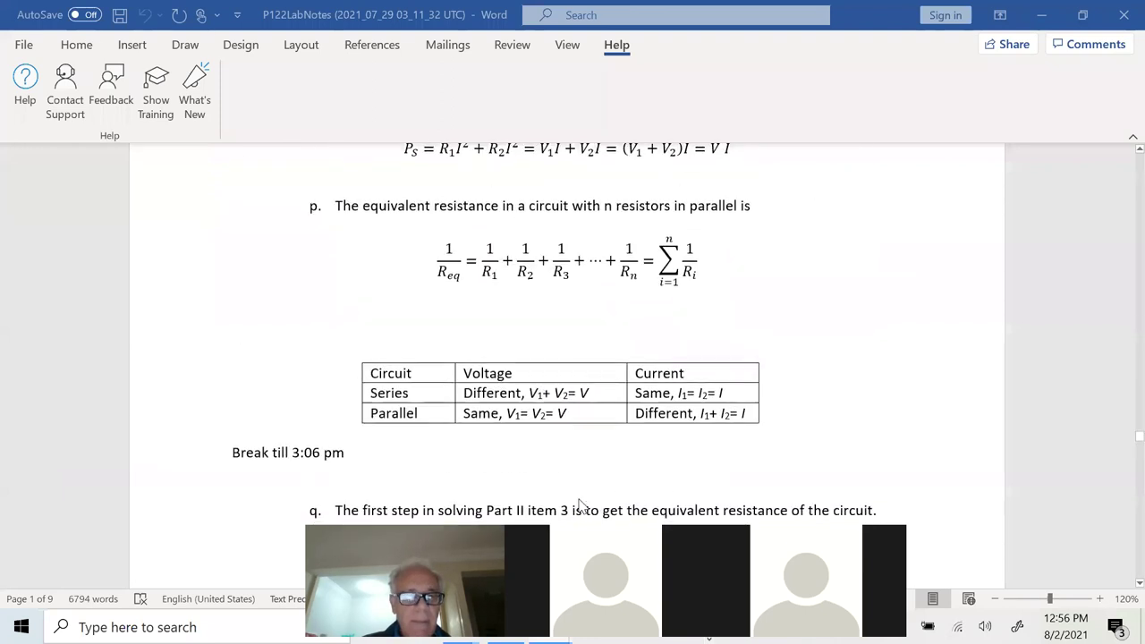
{"action": "scroll", "coordinate": [578, 505], "scroll_direction": "up", "scroll_amount": 10}
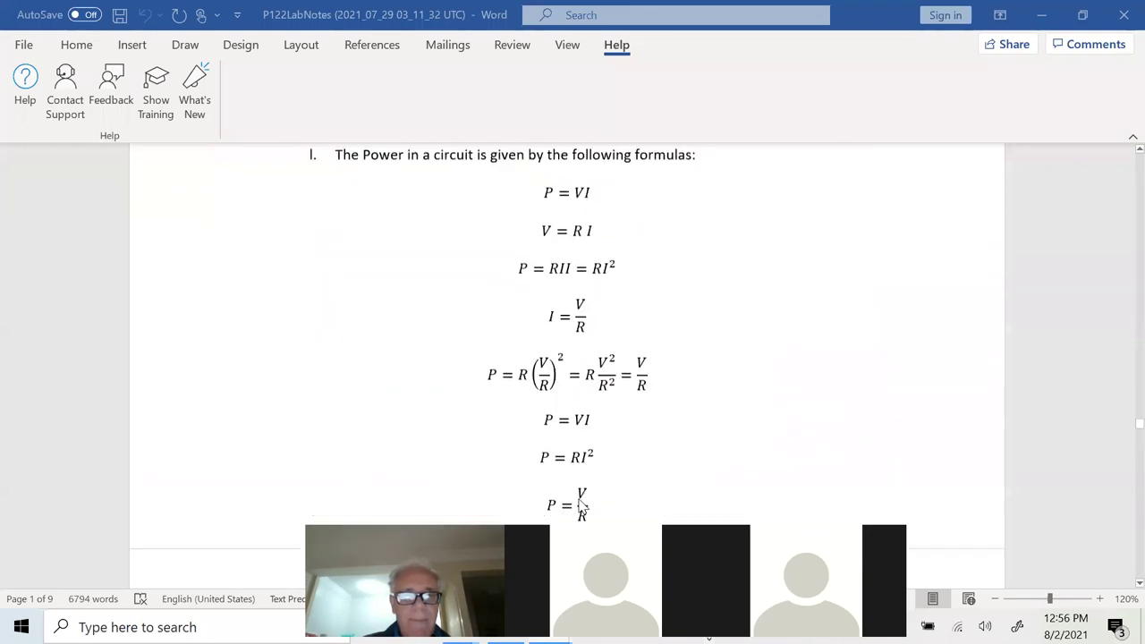
{"action": "scroll", "coordinate": [578, 505], "scroll_direction": "up", "scroll_amount": 10}
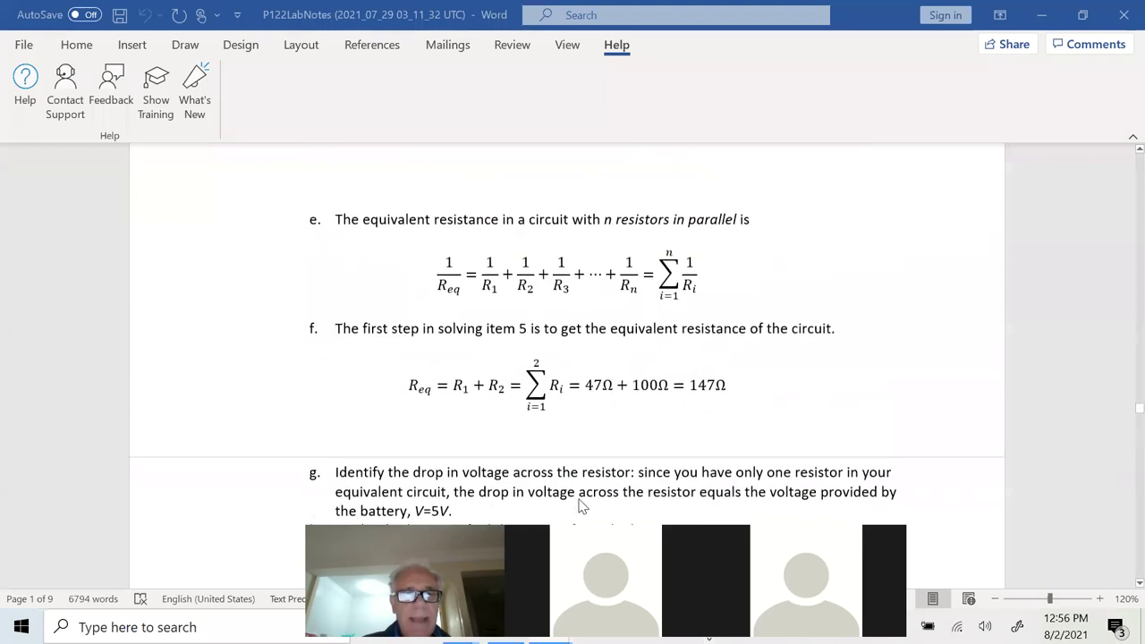
{"action": "scroll", "coordinate": [579, 505], "scroll_direction": "up", "scroll_amount": 10}
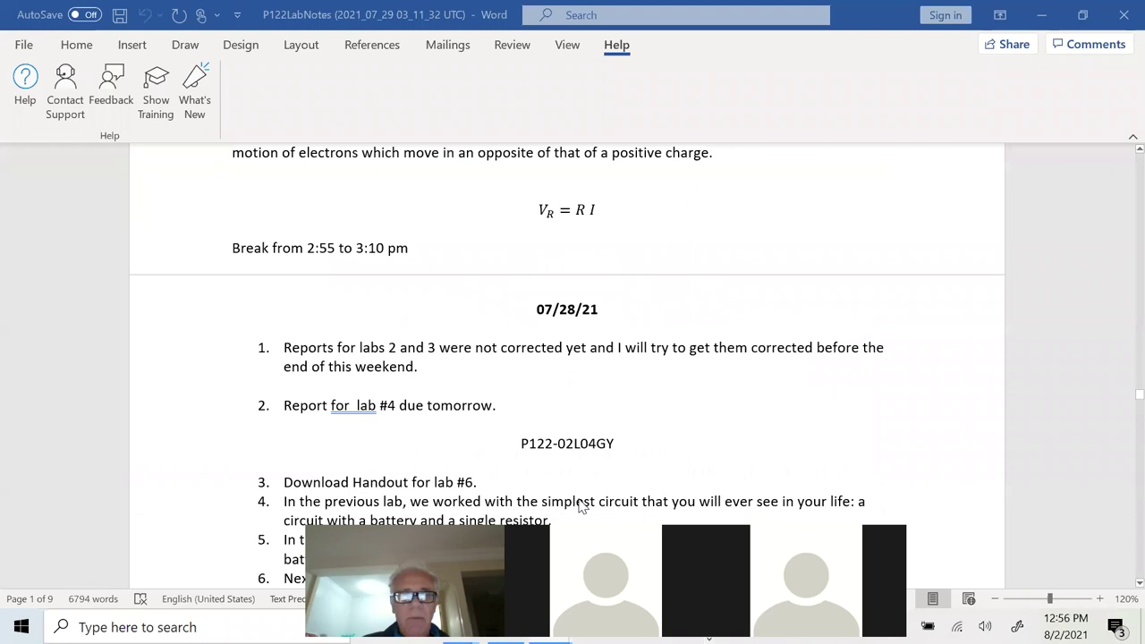
Change the 10/13/20 date above the Lab 7 instructions to 08/02/21.
{"action": "scroll", "coordinate": [579, 506], "scroll_direction": "down", "scroll_amount": 10}
{"action": "scroll", "coordinate": [578, 506], "scroll_direction": "down", "scroll_amount": 5}
{"action": "scroll", "coordinate": [579, 506], "scroll_direction": "down", "scroll_amount": 10}
{"action": "scroll", "coordinate": [579, 505], "scroll_direction": "down", "scroll_amount": 10}
{"action": "scroll", "coordinate": [578, 505], "scroll_direction": "down", "scroll_amount": 10}
{"action": "scroll", "coordinate": [579, 505], "scroll_direction": "down", "scroll_amount": 10}
{"action": "scroll", "coordinate": [579, 505], "scroll_direction": "down", "scroll_amount": 5}
{"action": "scroll", "coordinate": [580, 505], "scroll_direction": "down", "scroll_amount": 3}
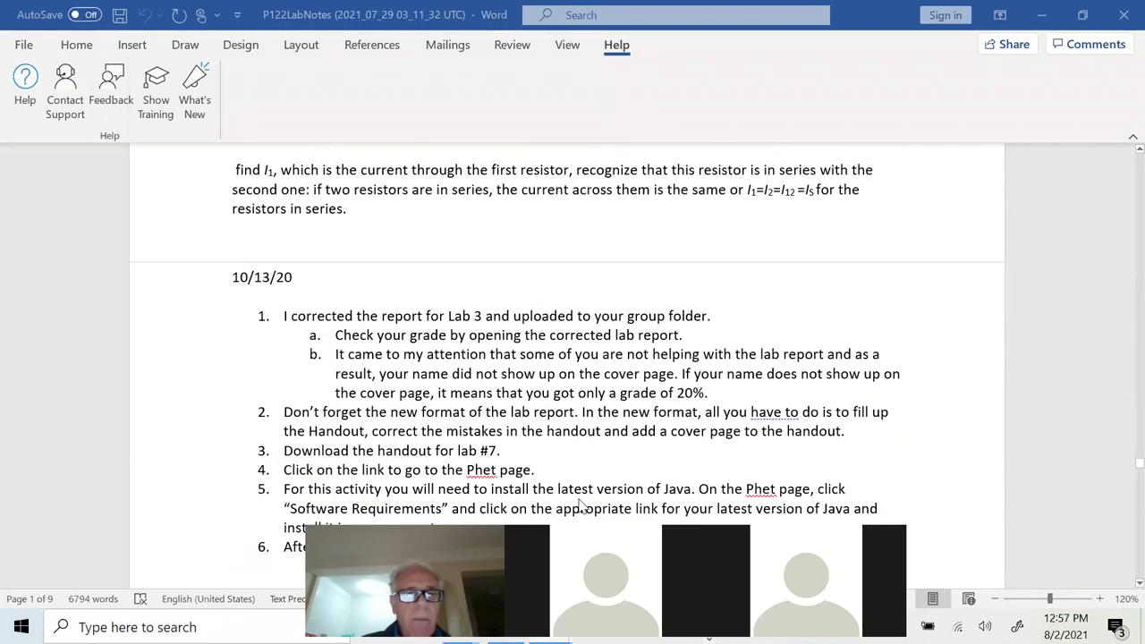
{"action": "double_click", "coordinate": [239, 276]}
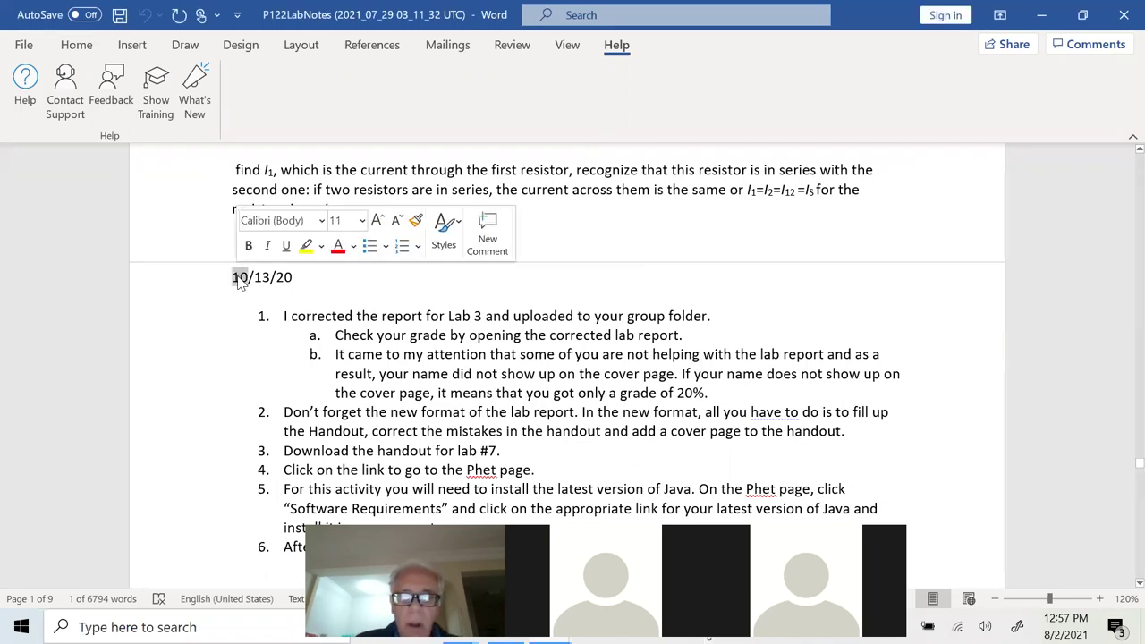
{"action": "type", "text": "08"}
{"action": "double_click", "coordinate": [262, 277]}
{"action": "type", "text": "02"}
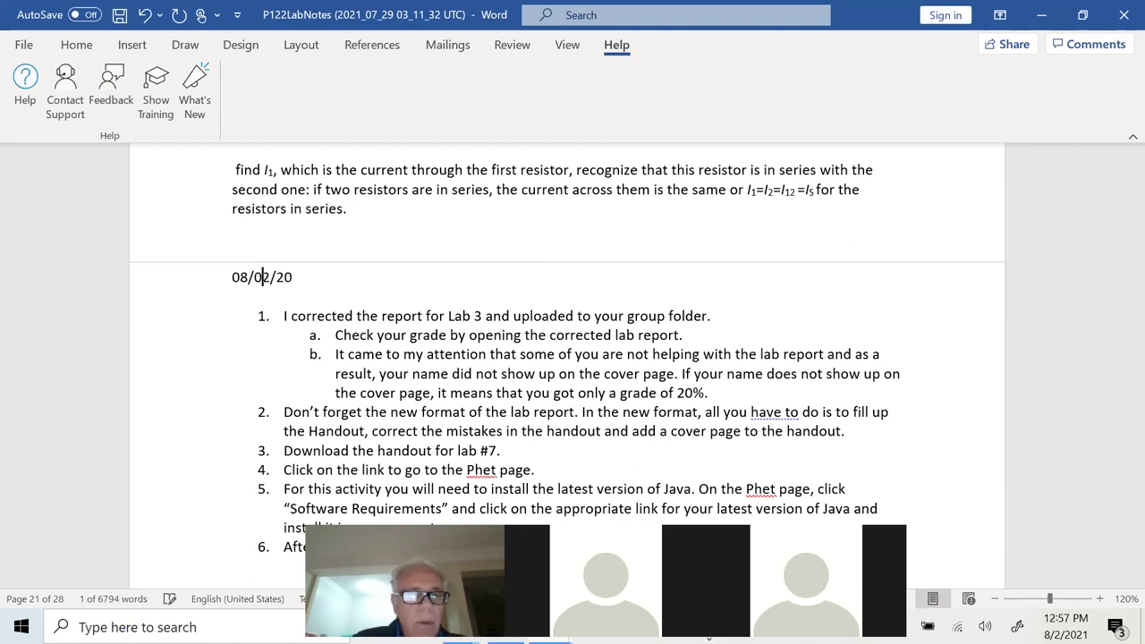
{"action": "double_click", "coordinate": [282, 277]}
{"action": "type", "text": "21"}
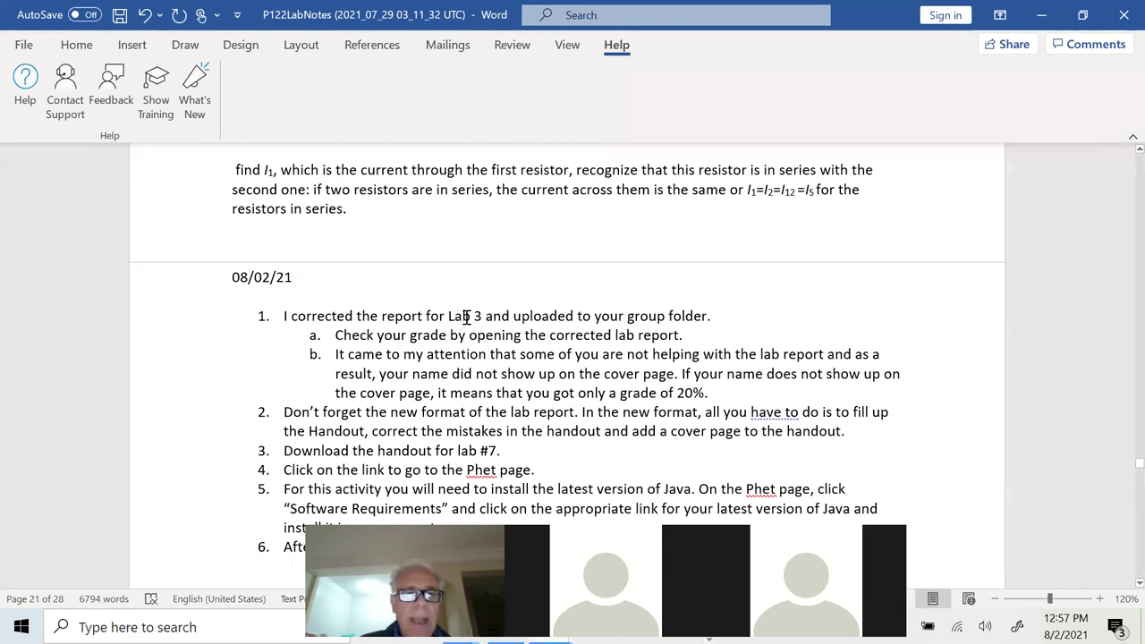
Change item 1's lab reference to "Labs 2and 3" and delete sub-item b about names missing from the cover page.
{"action": "left_click", "coordinate": [470, 317]}
{"action": "type", "text": "s 2an"}
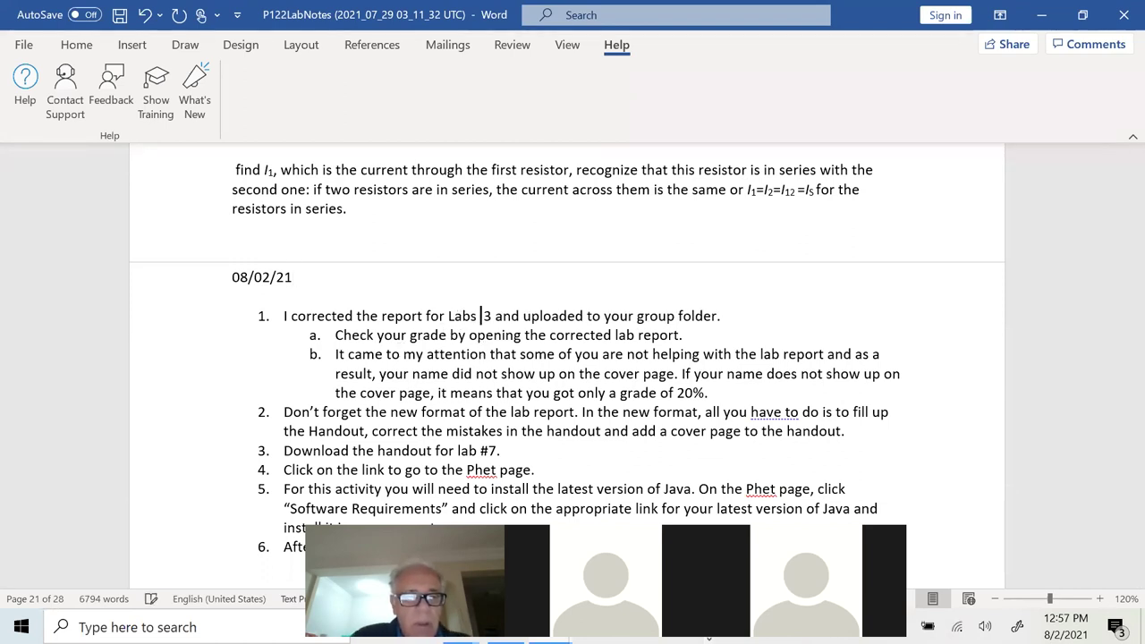
{"action": "type", "text": "d"}
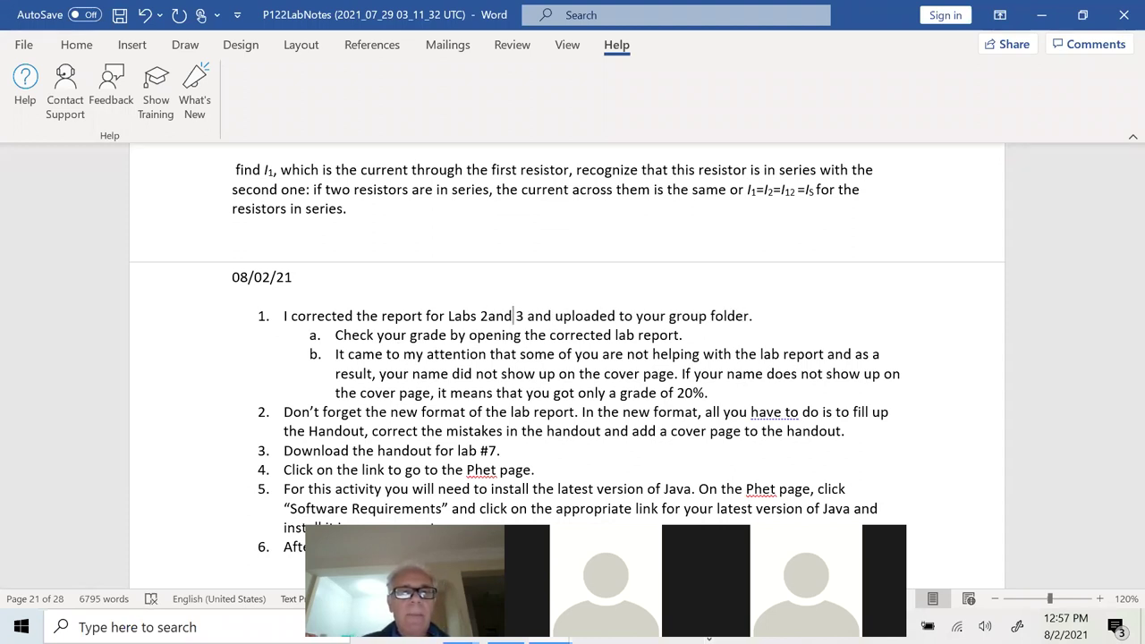
{"action": "double_click", "coordinate": [494, 335]}
{"action": "left_click", "coordinate": [512, 338]}
{"action": "triple_click", "coordinate": [474, 356]}
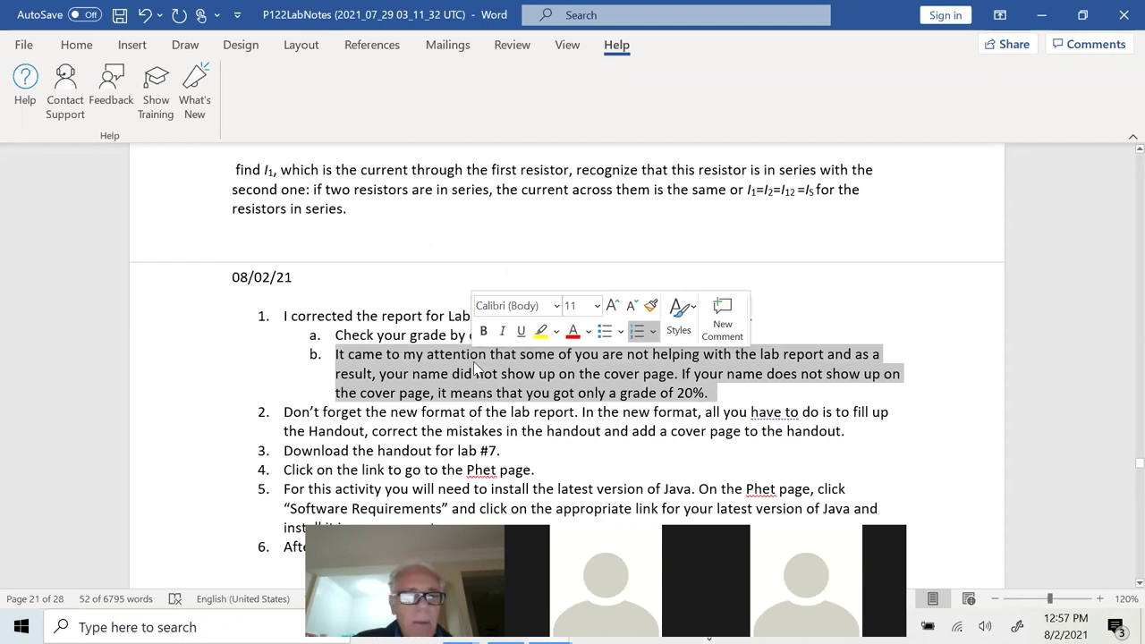
{"action": "key", "text": "Delete"}
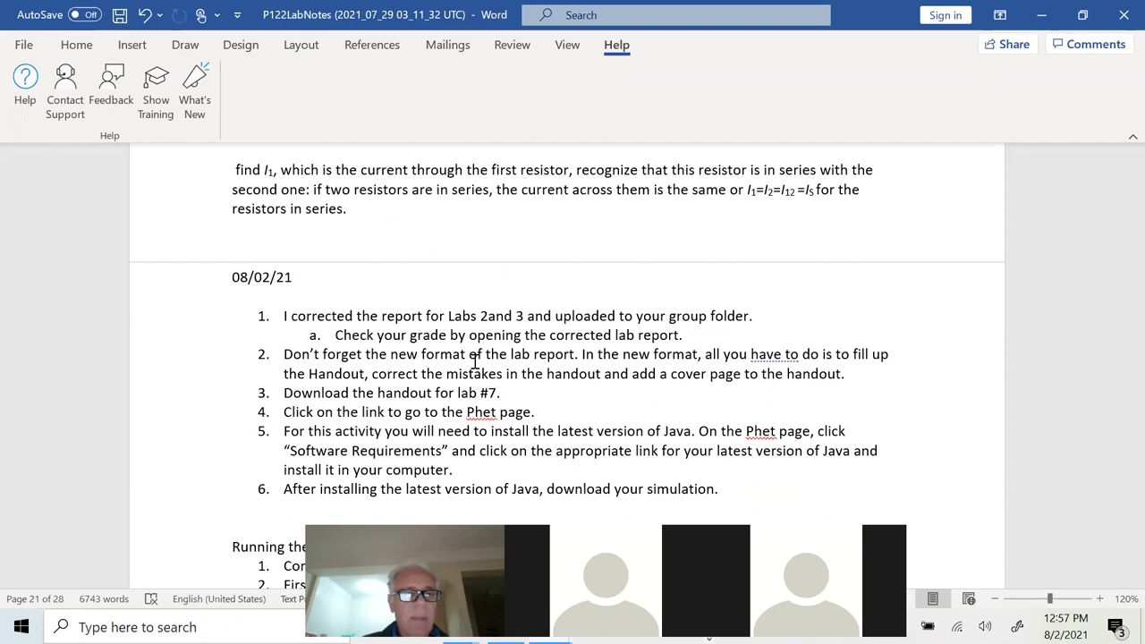
{"action": "triple_click", "coordinate": [426, 370]}
{"action": "key", "text": "Delete"}
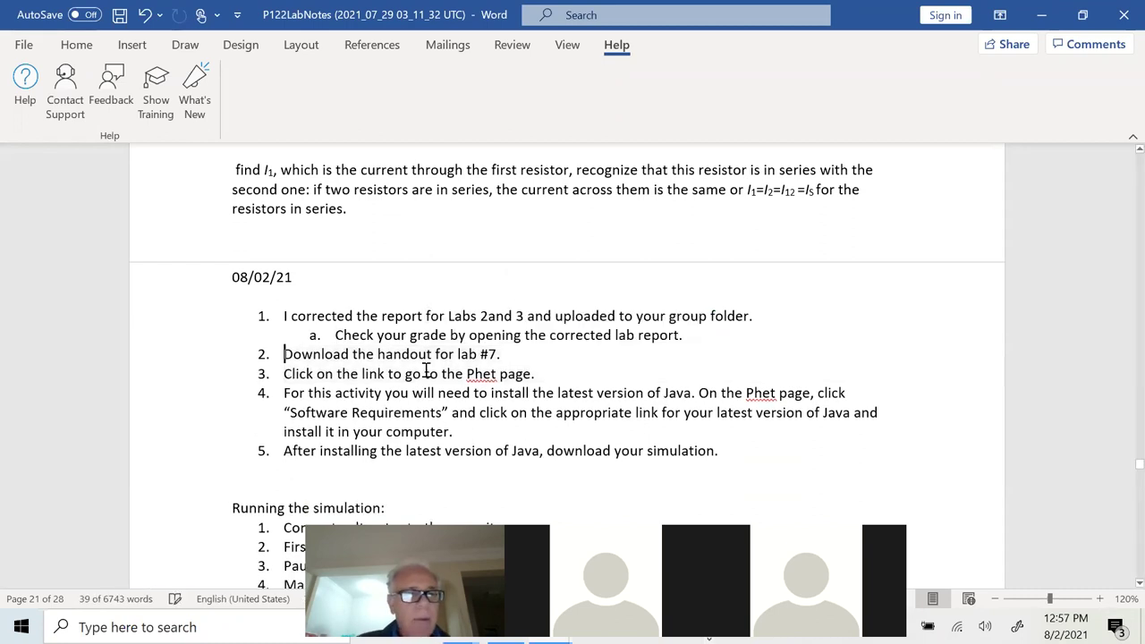
{"action": "key", "text": "ctrl+z"}
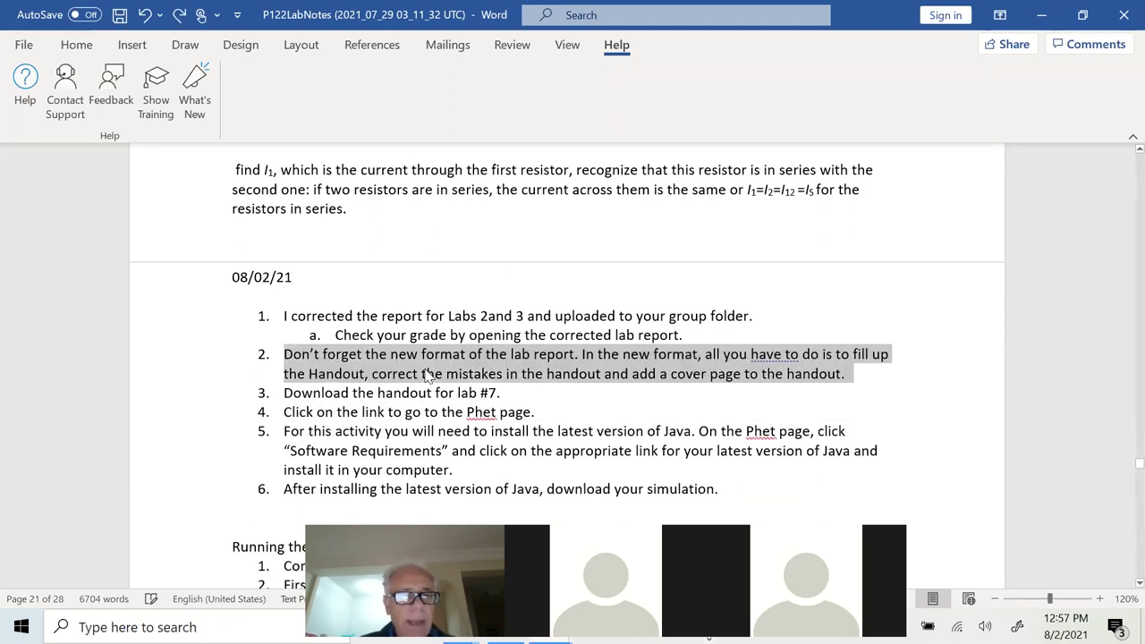
Replace item 2's text about the new lab report format with the opening words "One group".
{"action": "left_click", "coordinate": [301, 356]}
{"action": "left_click_drag", "start_coordinate": [301, 357], "coordinate": [811, 377]}
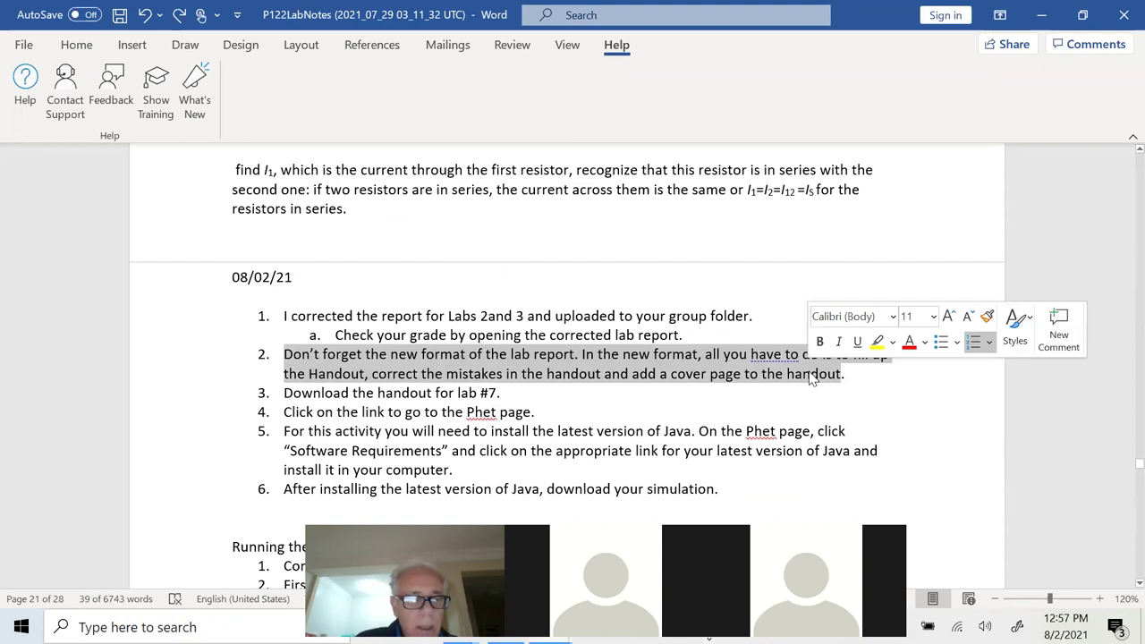
{"action": "type", "text": "S"}
{"action": "key", "text": "BackSpace"}
{"action": "type", "text": "OKne g"}
{"action": "key", "text": "BackSpace"}
{"action": "key", "text": "BackSpace"}
{"action": "key", "text": "BackSpace"}
{"action": "key", "text": "BackSpace"}
{"action": "key", "text": "BackSpace"}
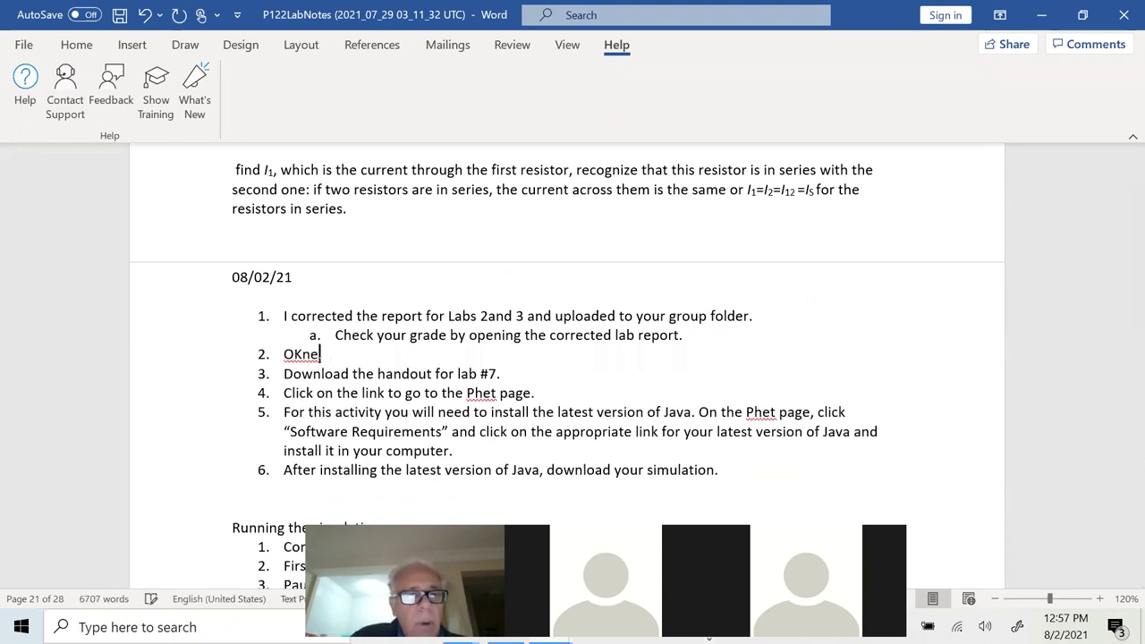
{"action": "type", "text": "ne gou"}
{"action": "key", "text": "BackSpace"}
{"action": "key", "text": "BackSpace"}
{"action": "type", "text": "rp"}
{"action": "key", "text": "BackSpace"}
{"action": "type", "text": "oup "}
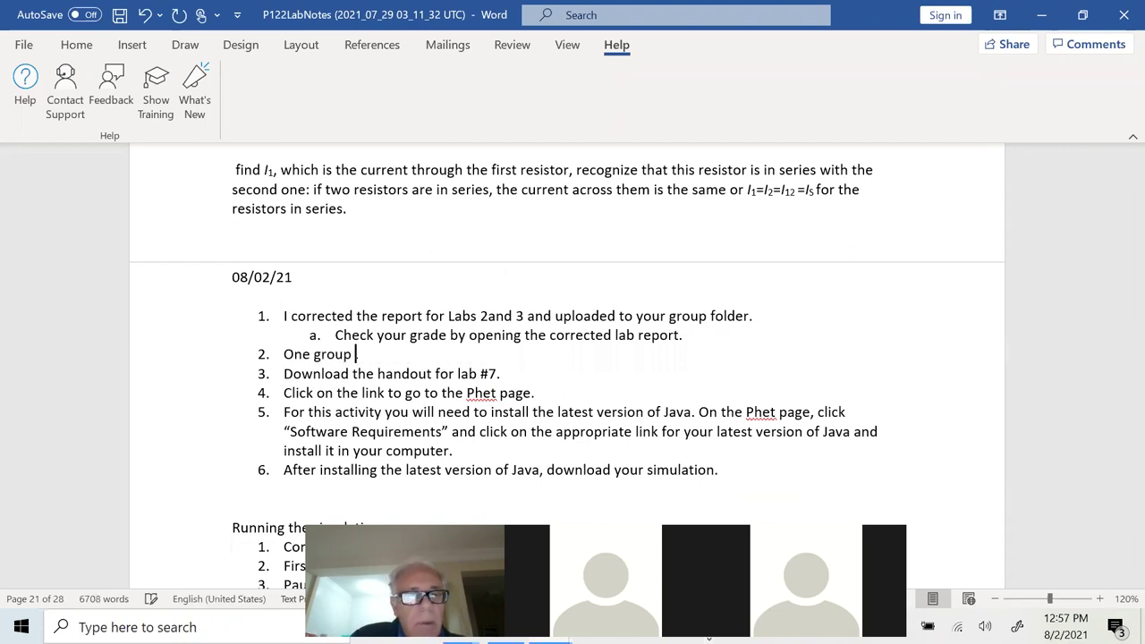
Continue item 2 with "did not the title page correctly in both reports. Make sure you follow the instructions for the report in the syllabus.".
{"action": "type", "text": "did not the title page correctly in both reports. Make sure you follow the instructio"}
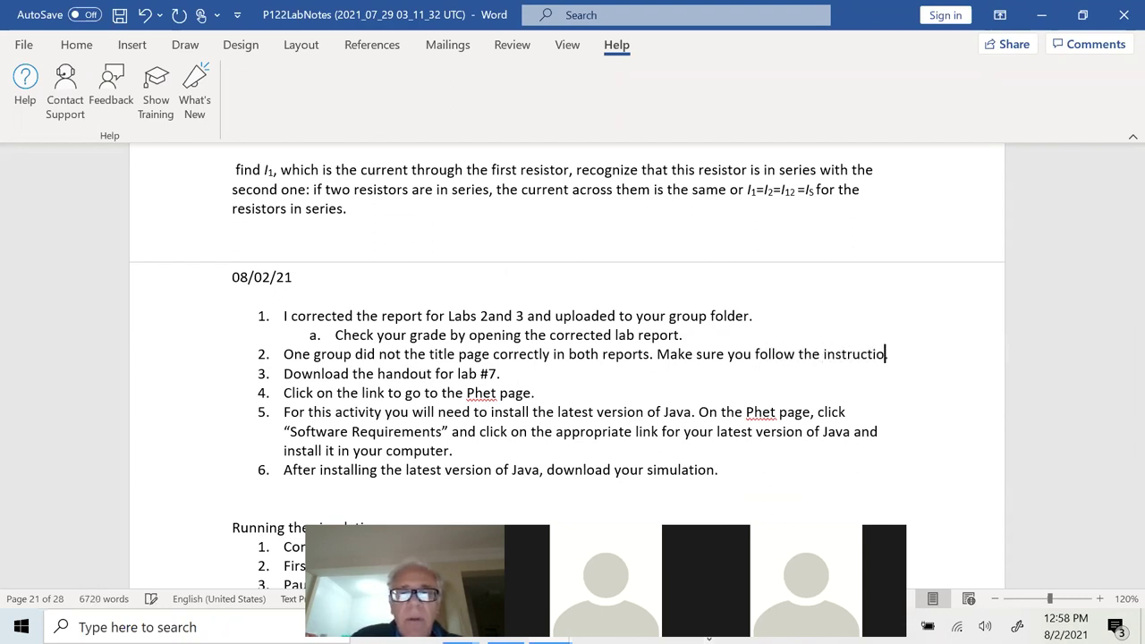
{"action": "type", "text": "ns for the"}
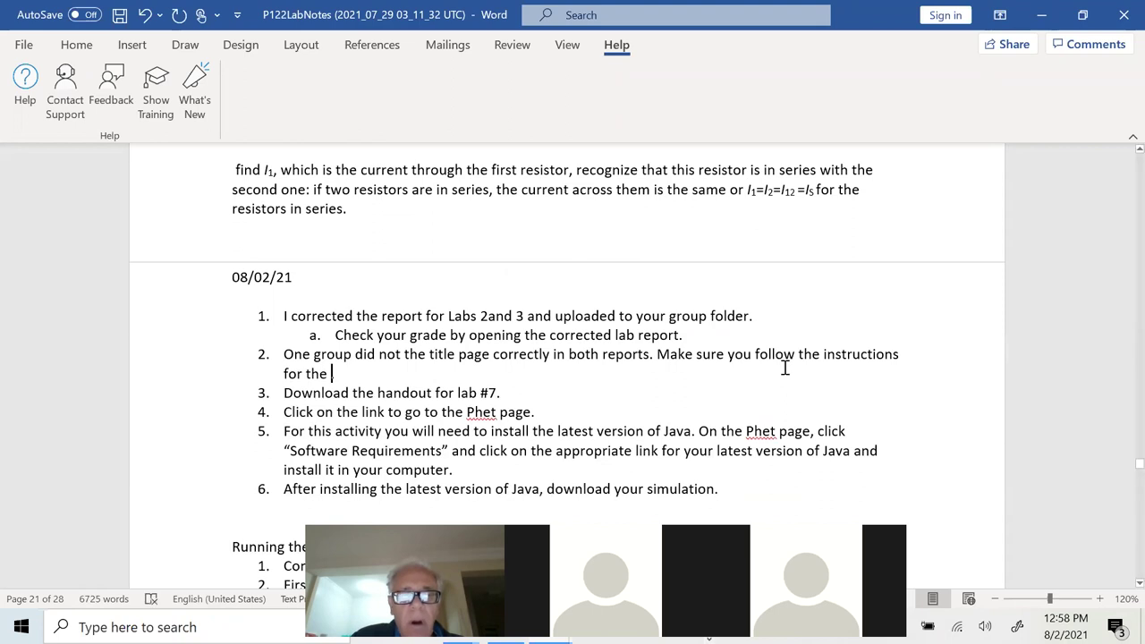
{"action": "type", "text": " report in t"}
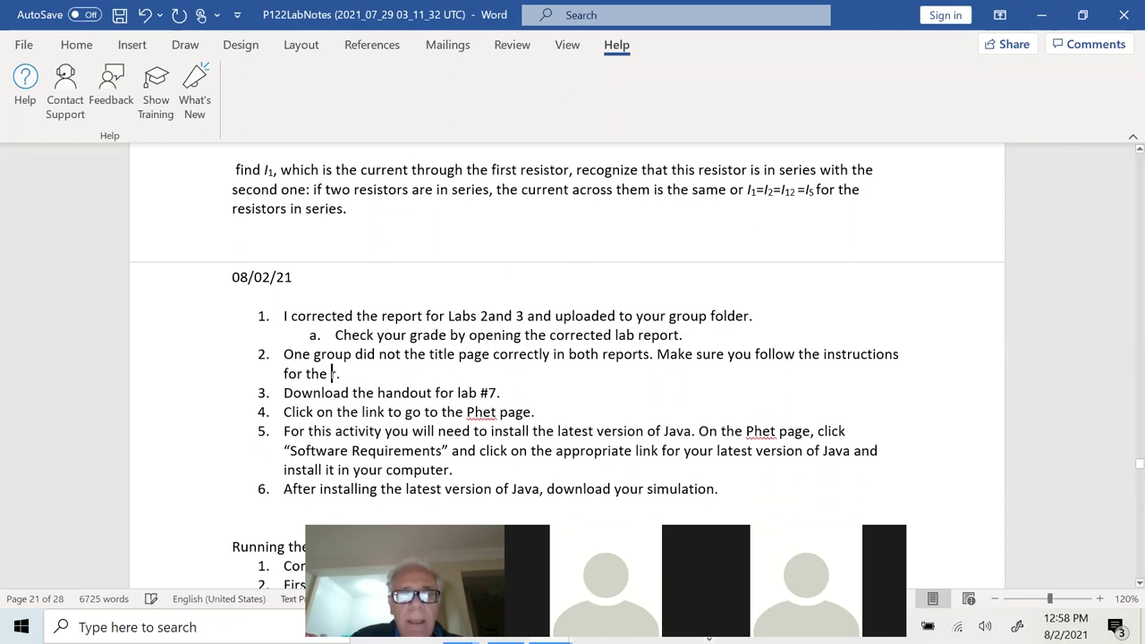
{"action": "type", "text": "he syllabus"}
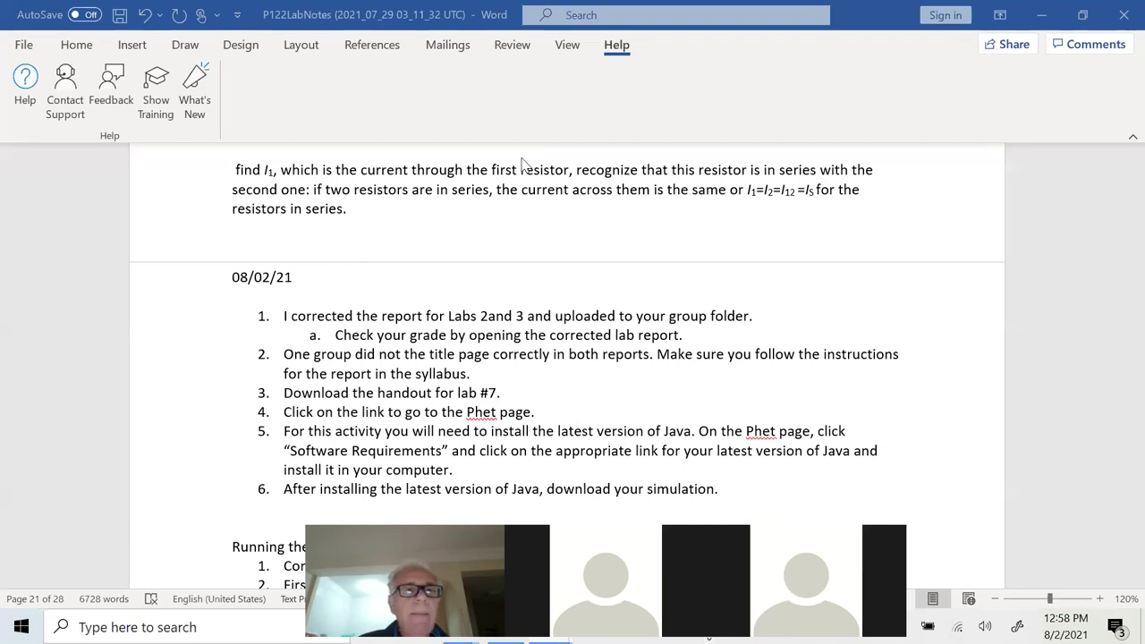
{"action": "left_click", "coordinate": [491, 375]}
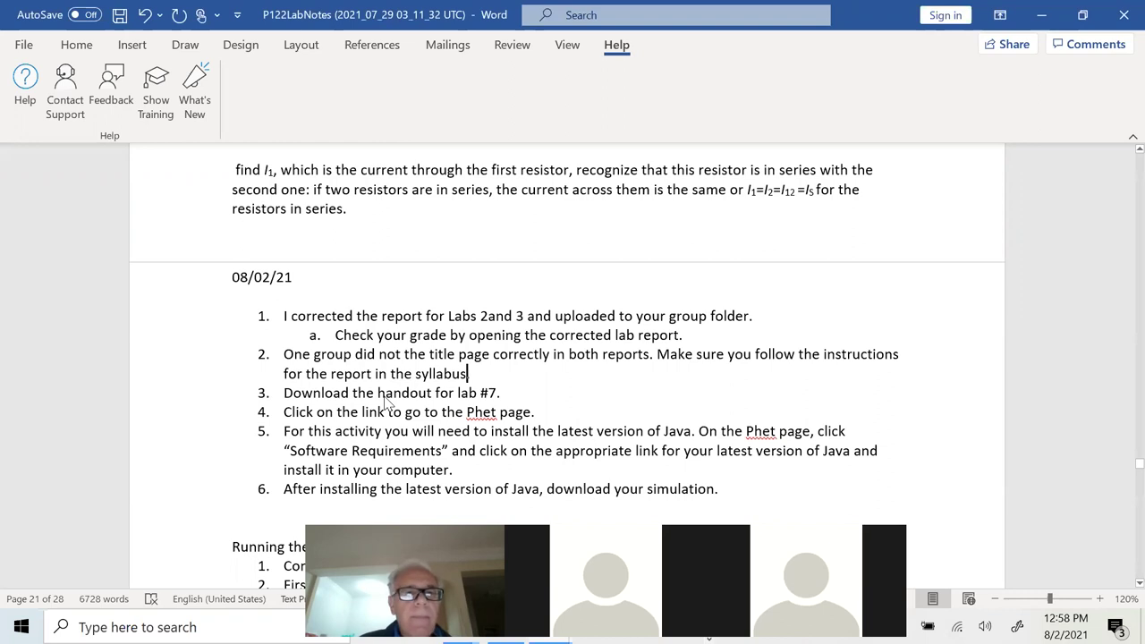
{"action": "type", "text": "."}
{"action": "key", "text": "BackSpace"}
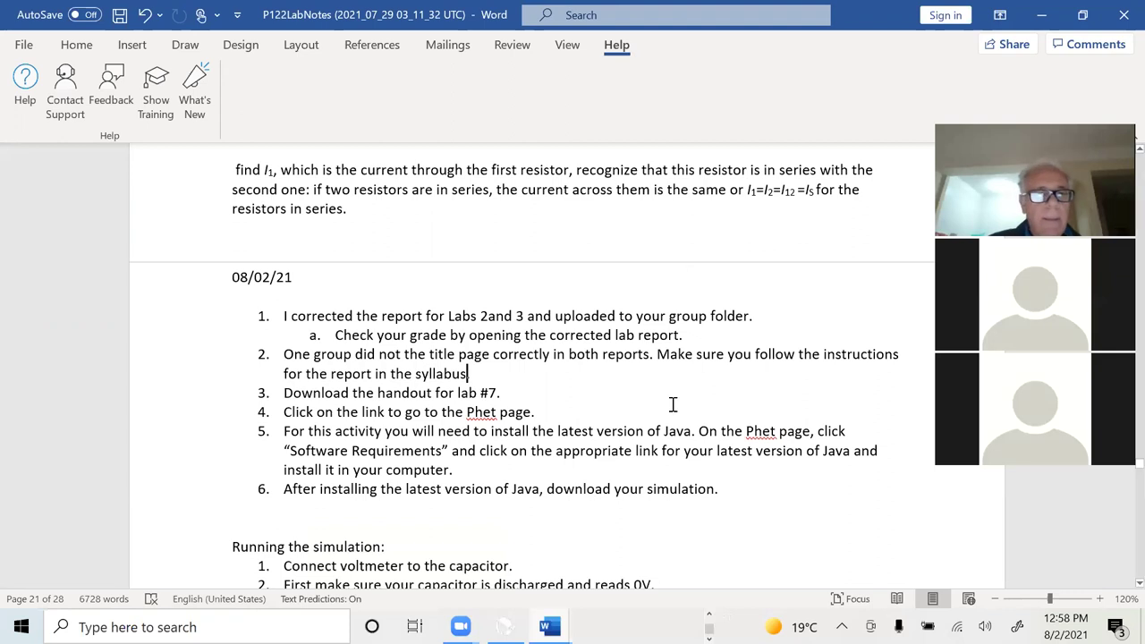
{"action": "type", "text": "."}
Highlight the Lab 7 handout download, Phet link and Java installation instructions one after another.
{"action": "left_click", "coordinate": [549, 626]}
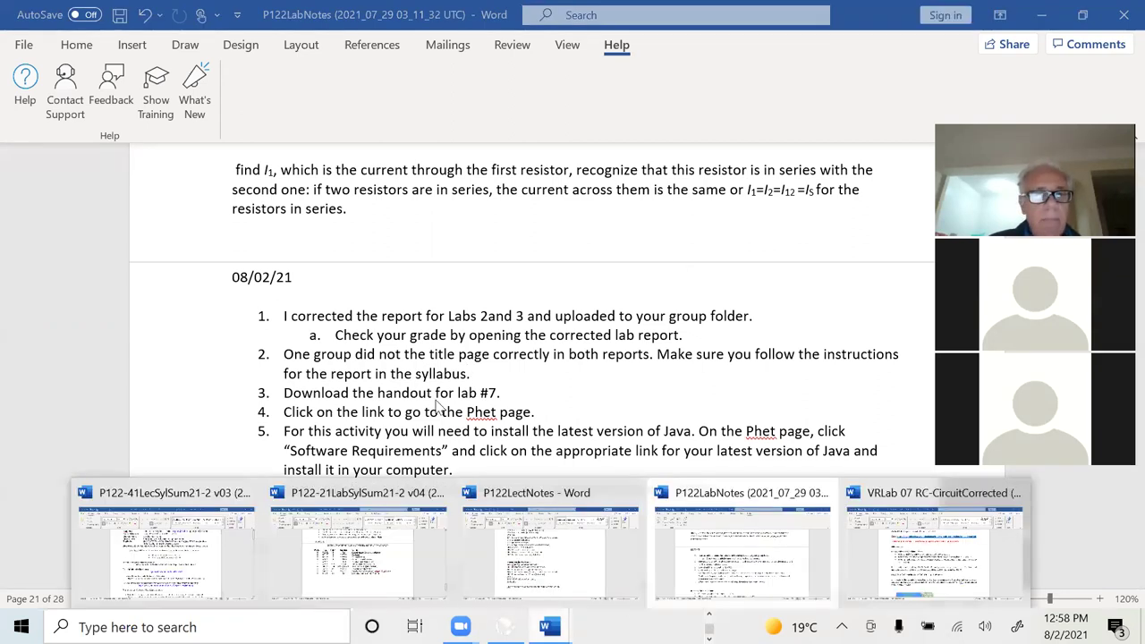
{"action": "triple_click", "coordinate": [398, 393]}
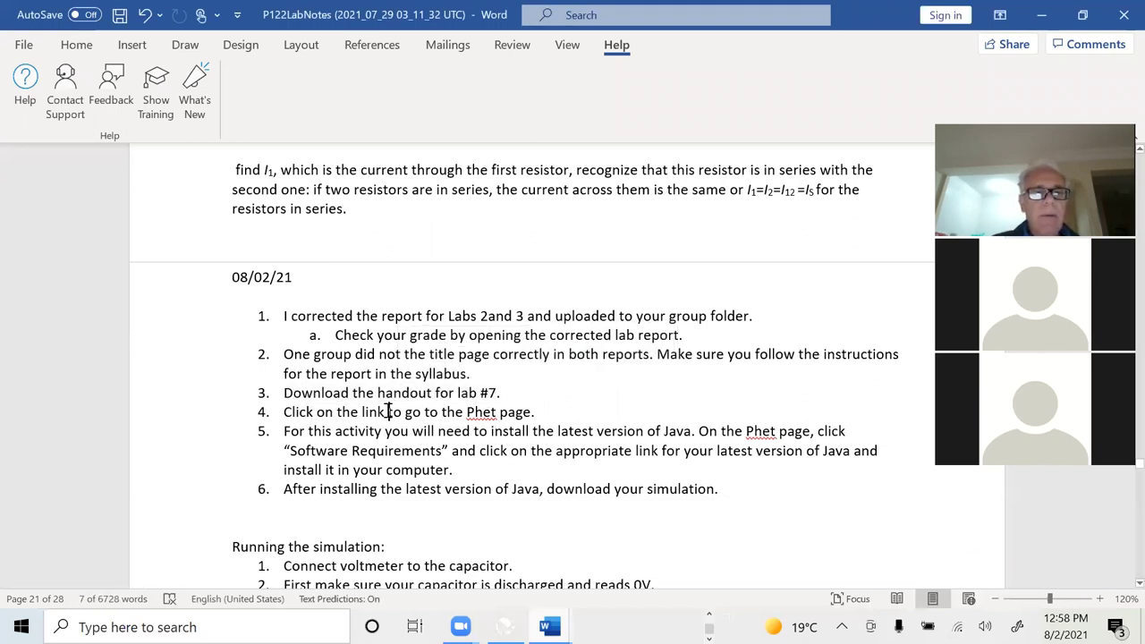
{"action": "triple_click", "coordinate": [389, 413]}
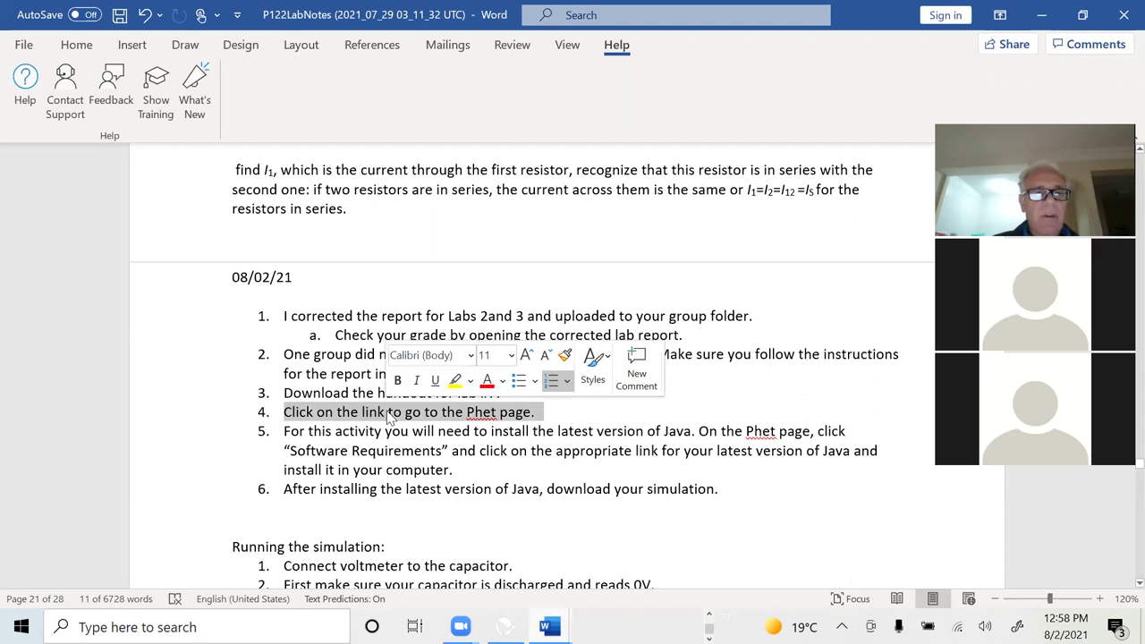
{"action": "triple_click", "coordinate": [370, 432]}
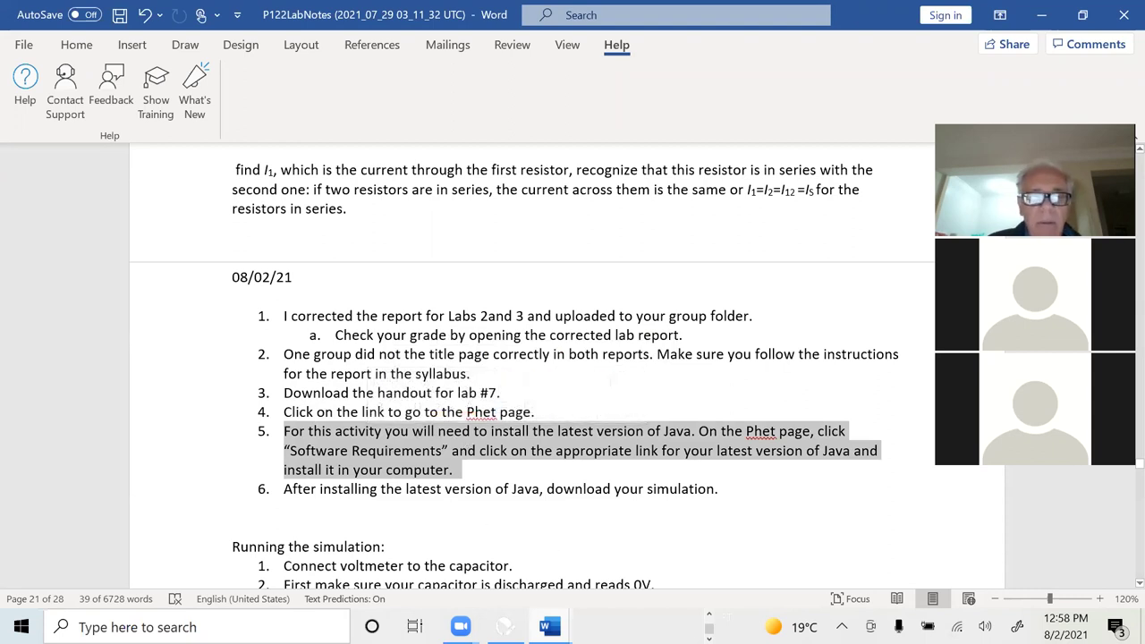
Switch to the VRLab 07 RC-CircuitCorrected handout and follow its PhET circuit-construction-kit-ac-virtual-lab link.
{"action": "mouse_move", "coordinate": [548, 626]}
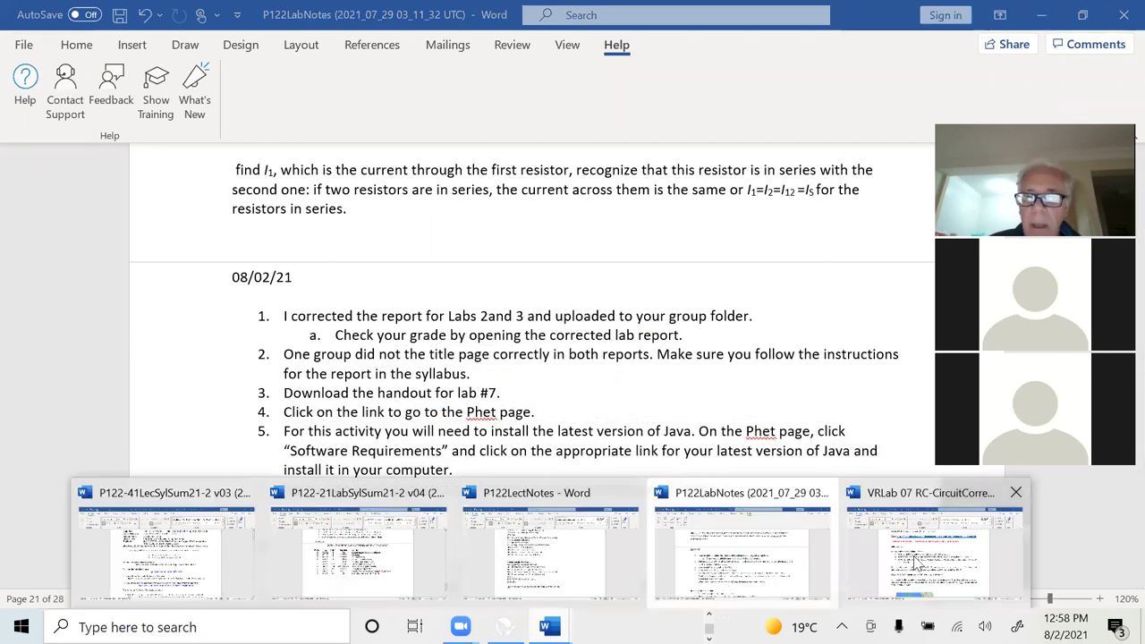
{"action": "left_click", "coordinate": [974, 559]}
{"action": "scroll", "coordinate": [596, 474], "scroll_direction": "down", "scroll_amount": 1}
{"action": "scroll", "coordinate": [596, 473], "scroll_direction": "up", "scroll_amount": 1}
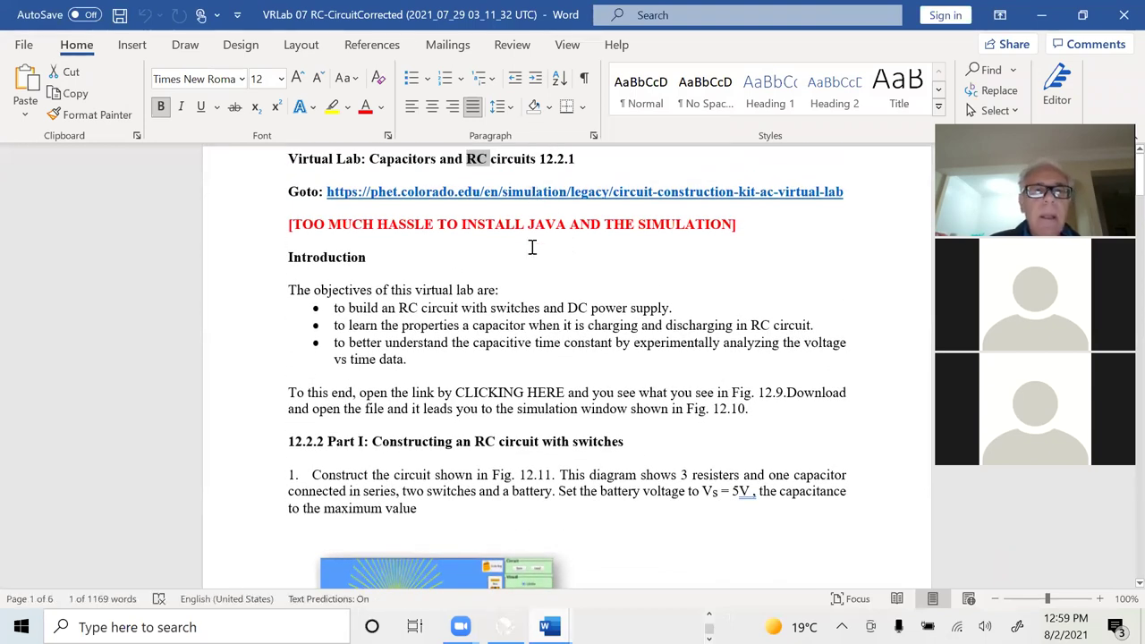
{"action": "scroll", "coordinate": [533, 246], "scroll_direction": "down", "scroll_amount": 1}
{"action": "scroll", "coordinate": [533, 246], "scroll_direction": "up", "scroll_amount": 1}
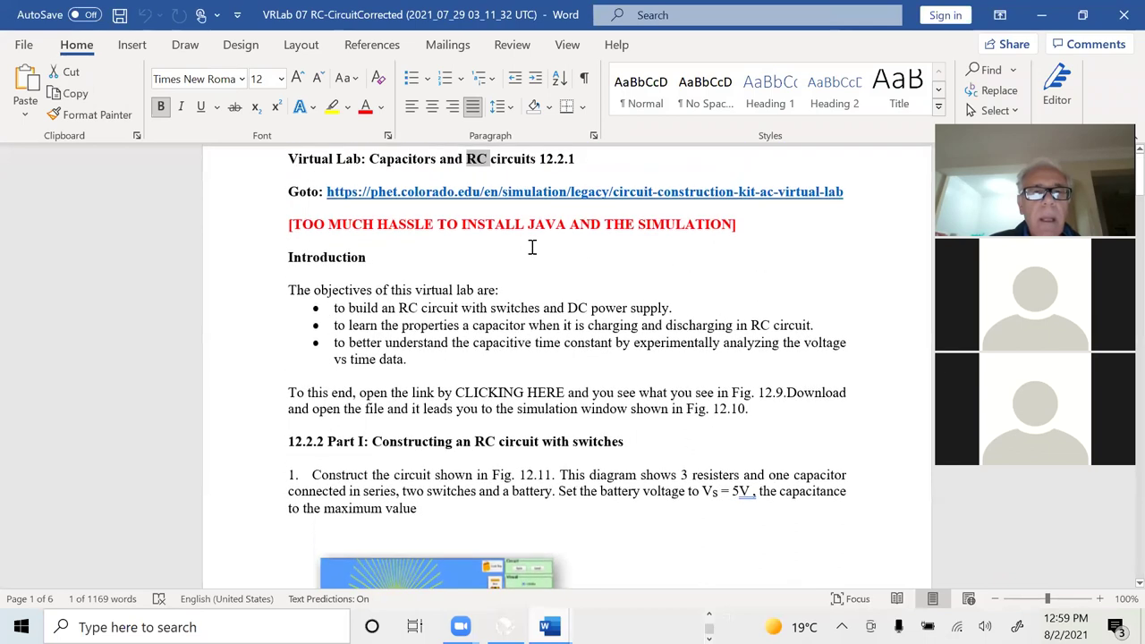
{"action": "left_click", "coordinate": [504, 196], "text": "ctrl"}
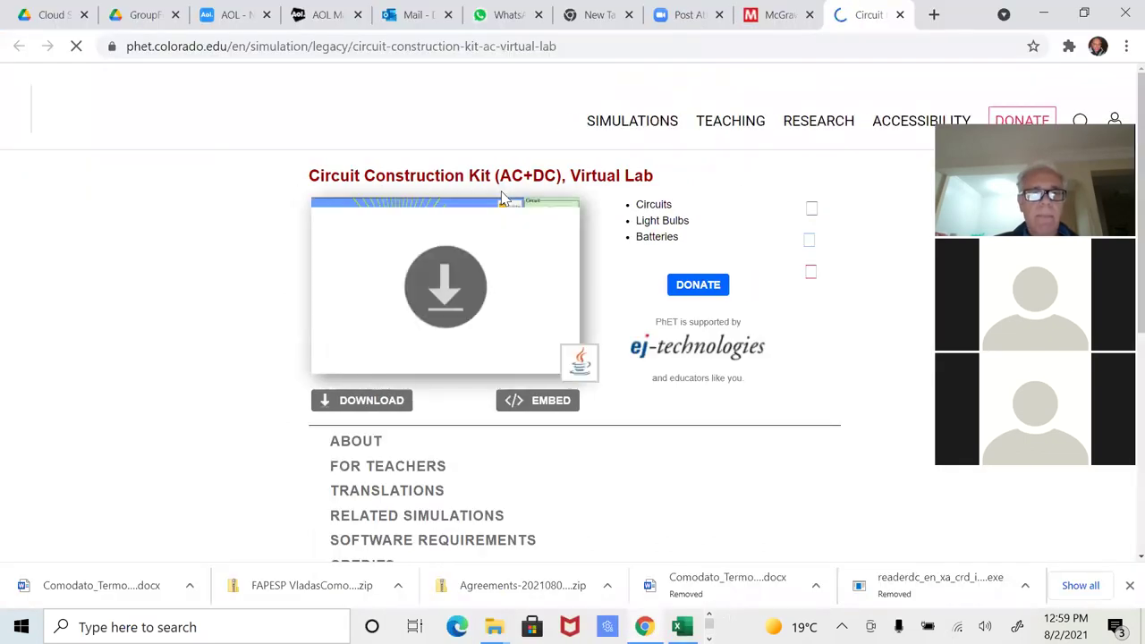
Download the Circuit Construction Kit simulation, keep the .jar file and set it to open when done.
{"action": "left_click", "coordinate": [444, 301]}
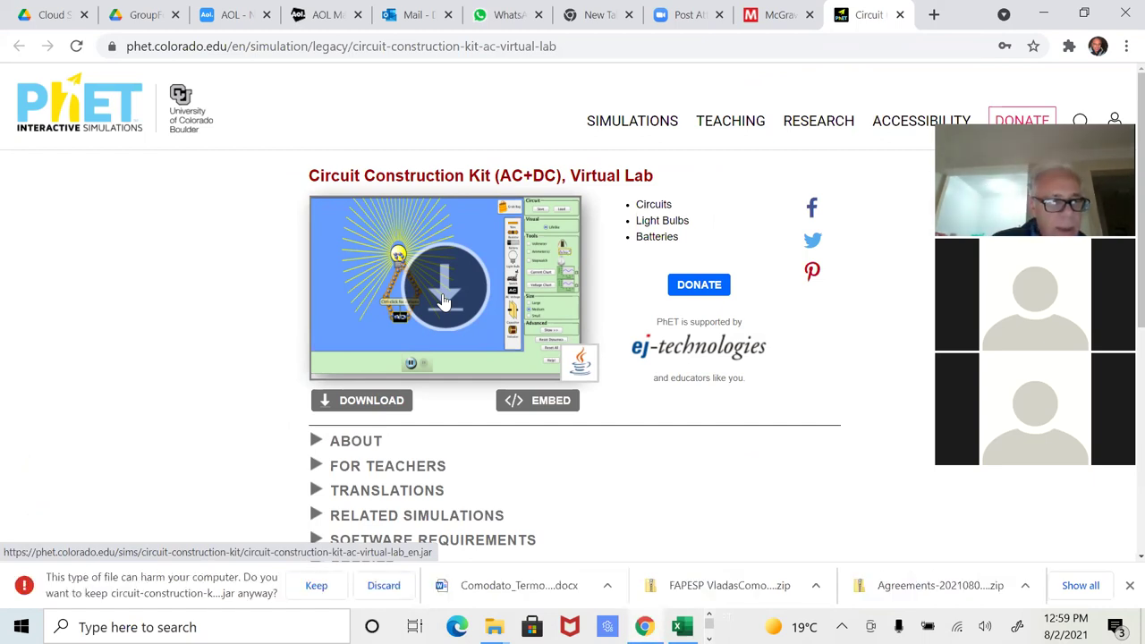
{"action": "left_click", "coordinate": [316, 585]}
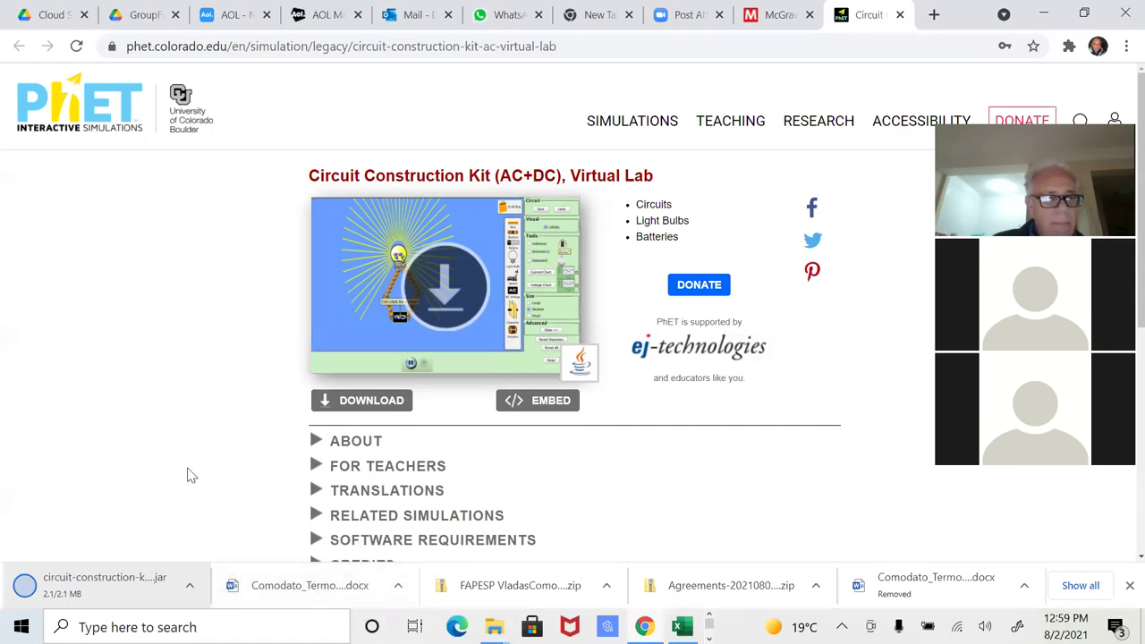
{"action": "left_click", "coordinate": [191, 586]}
{"action": "left_click", "coordinate": [254, 456]}
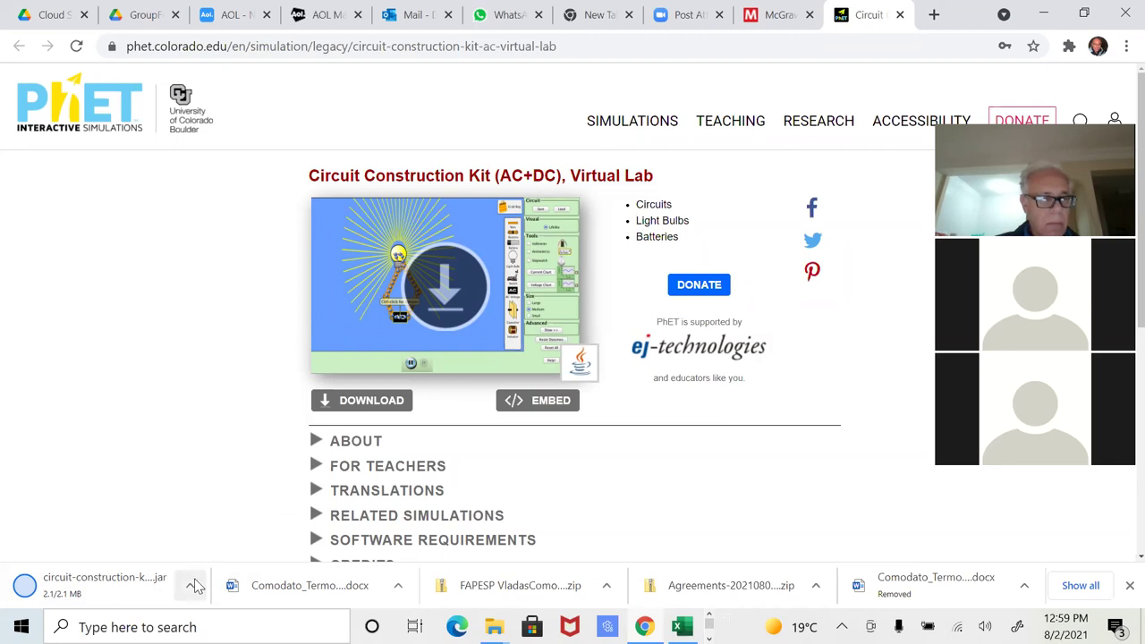
Expand and collapse the simulation page's About section, and dismiss the dialog for choosing an app for .jar files.
{"action": "scroll", "coordinate": [380, 456], "scroll_direction": "down", "scroll_amount": 1}
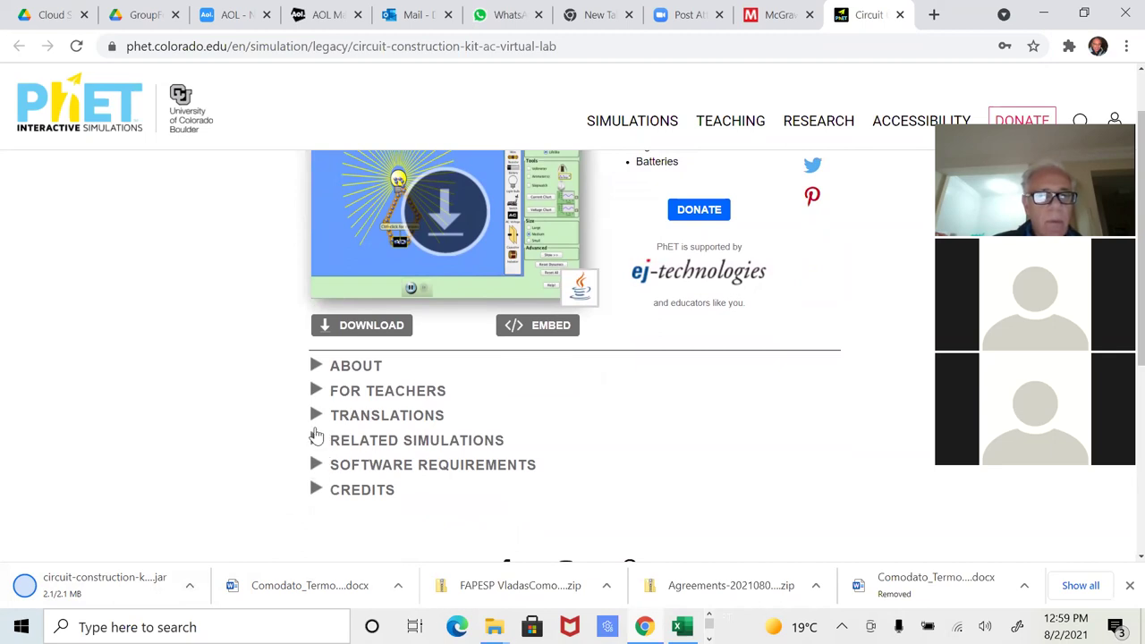
{"action": "left_click", "coordinate": [313, 367]}
{"action": "left_click", "coordinate": [313, 367]}
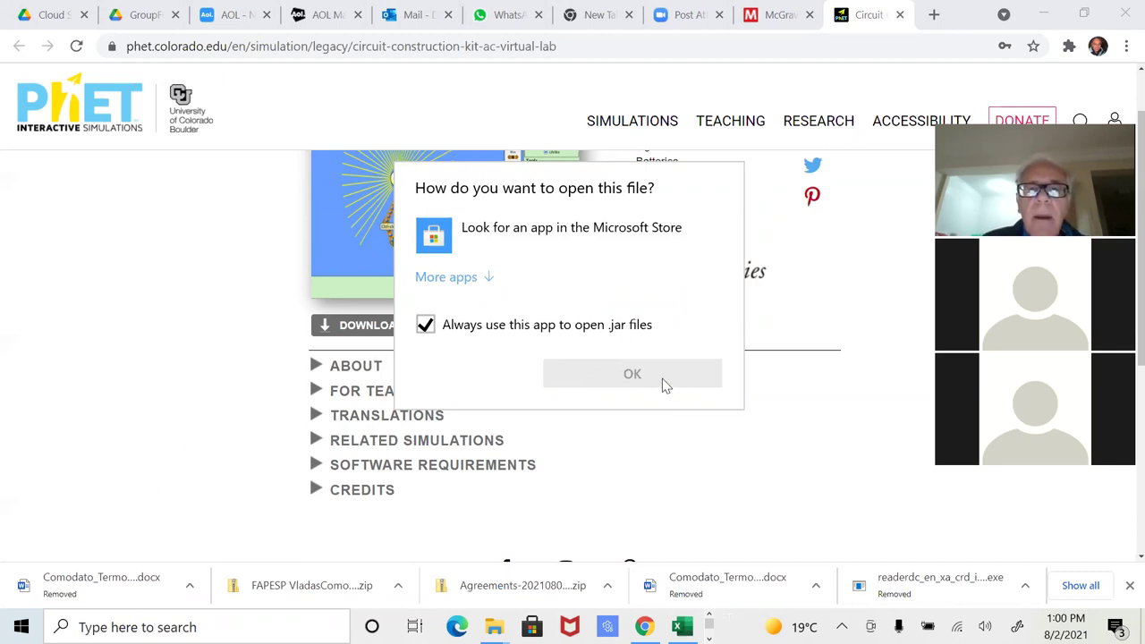
{"action": "left_click", "coordinate": [699, 453]}
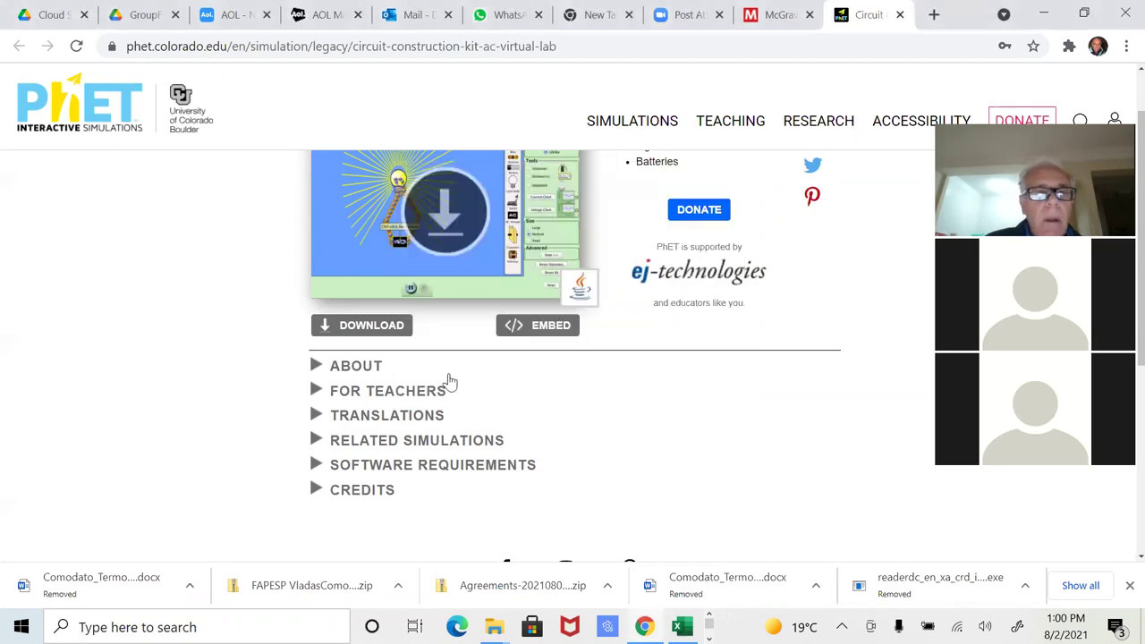
Download the simulation again, choose to keep the .jar file, and cancel its download.
{"action": "left_click", "coordinate": [360, 329]}
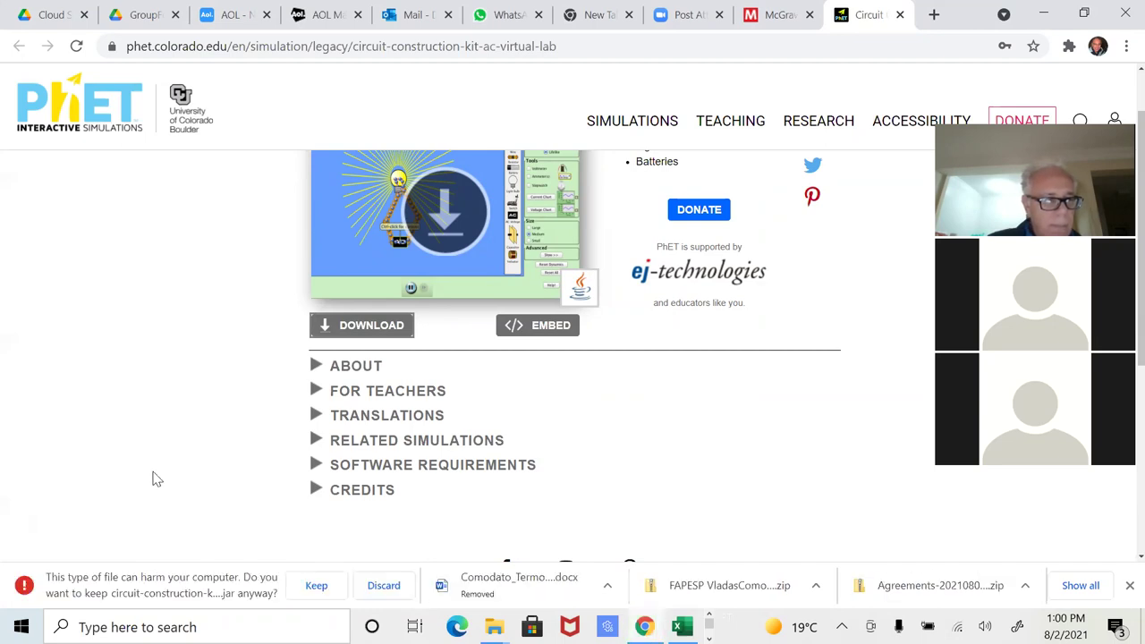
{"action": "left_click", "coordinate": [311, 585]}
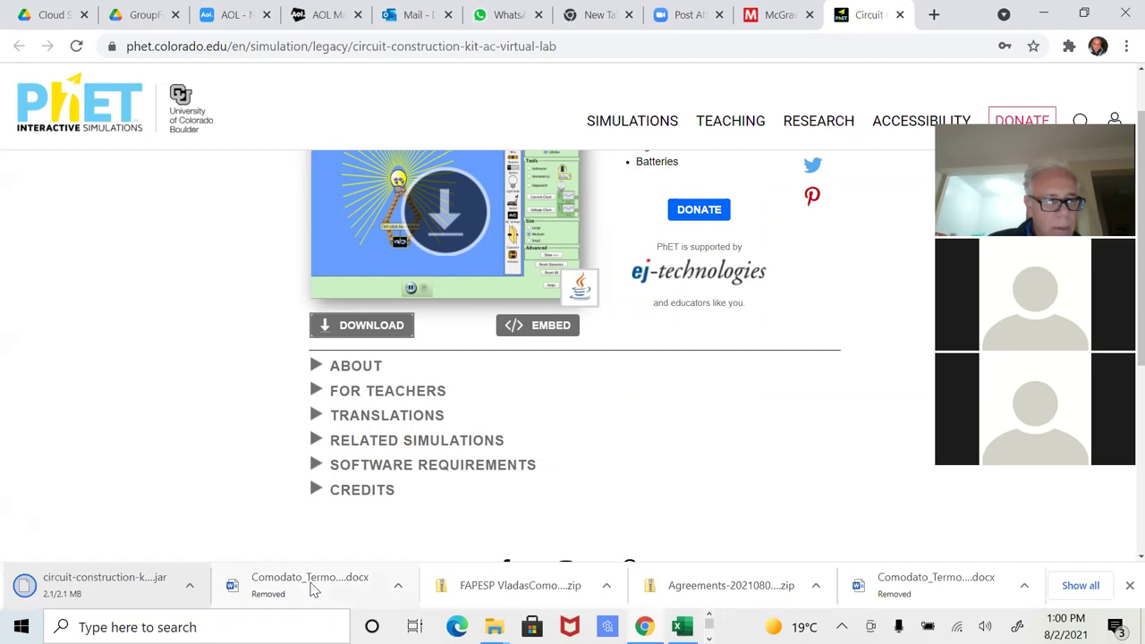
{"action": "left_click", "coordinate": [189, 585]}
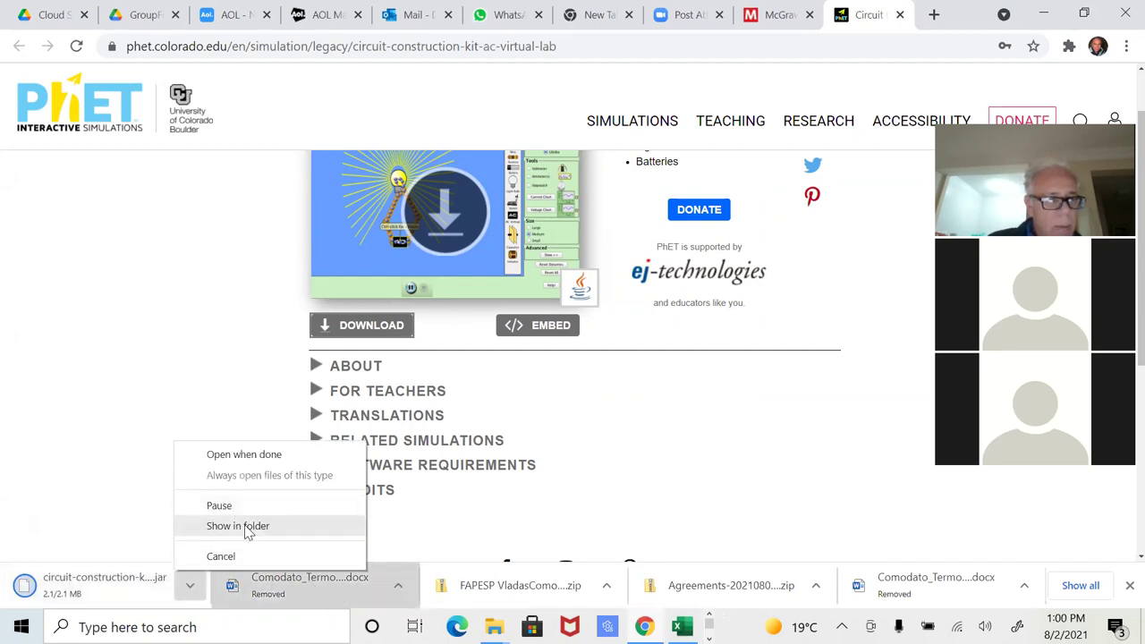
{"action": "left_click", "coordinate": [279, 556]}
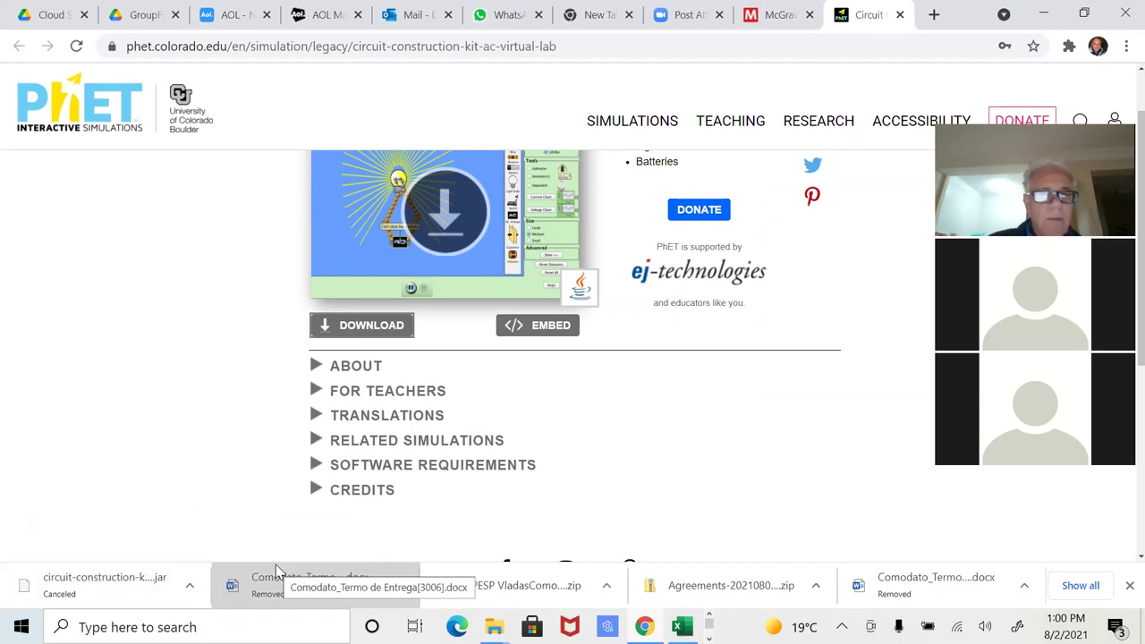
{"action": "left_click", "coordinate": [192, 583]}
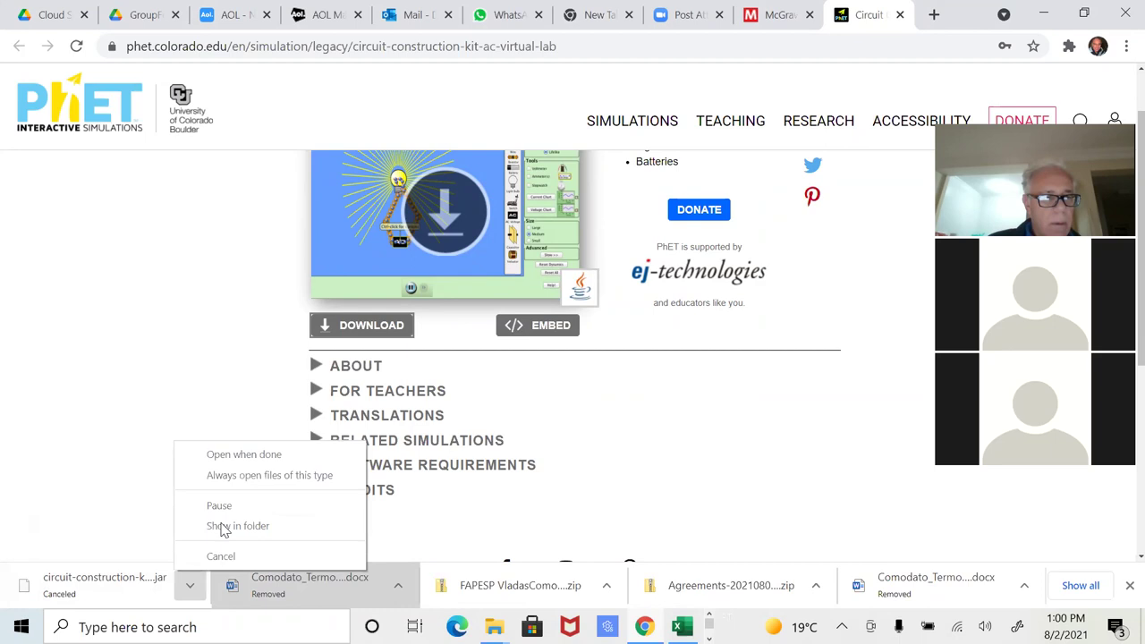
{"action": "left_click", "coordinate": [111, 390]}
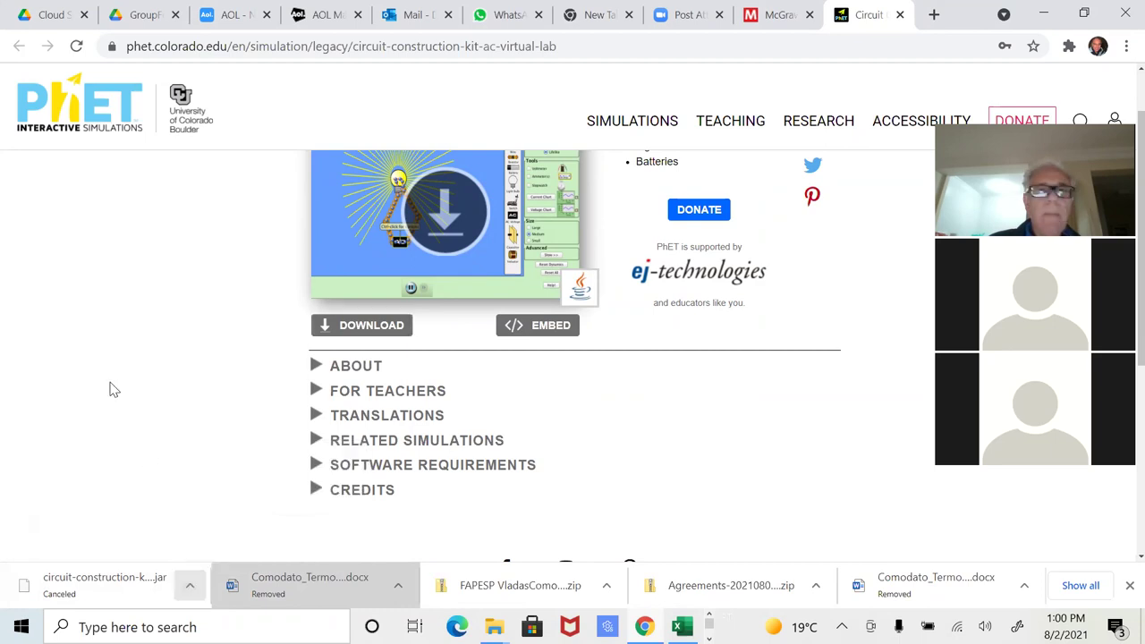
Minimize the browser and Word windows to get to the P122LabHandouts folder in File Explorer.
{"action": "left_click", "coordinate": [1042, 15]}
{"action": "left_click", "coordinate": [1042, 16]}
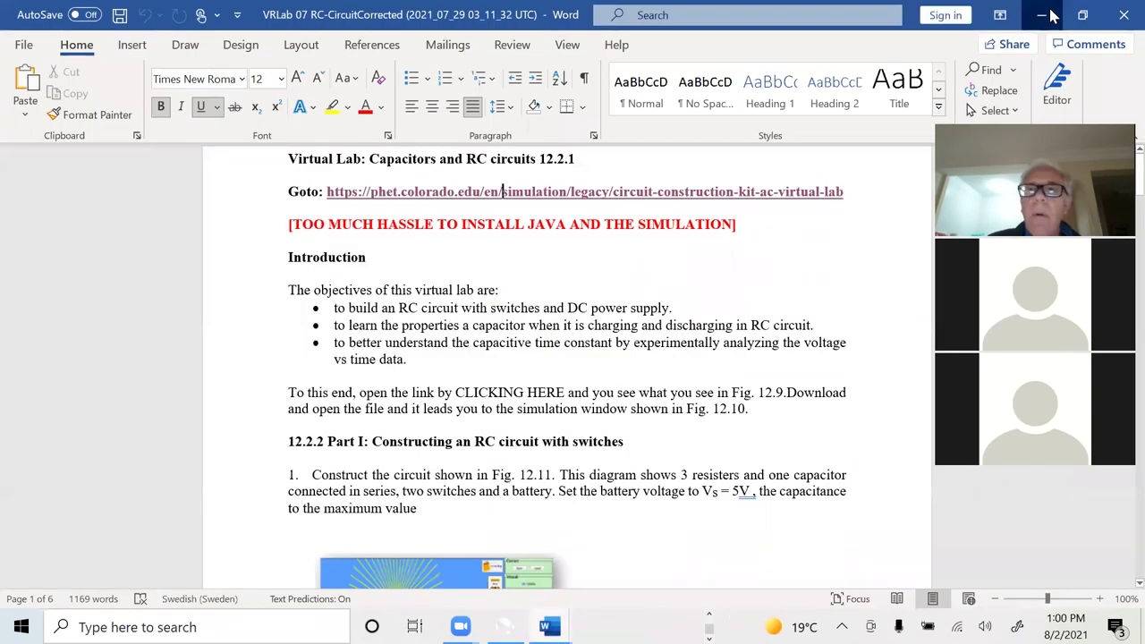
{"action": "left_click", "coordinate": [1042, 15]}
{"action": "left_click", "coordinate": [1043, 15]}
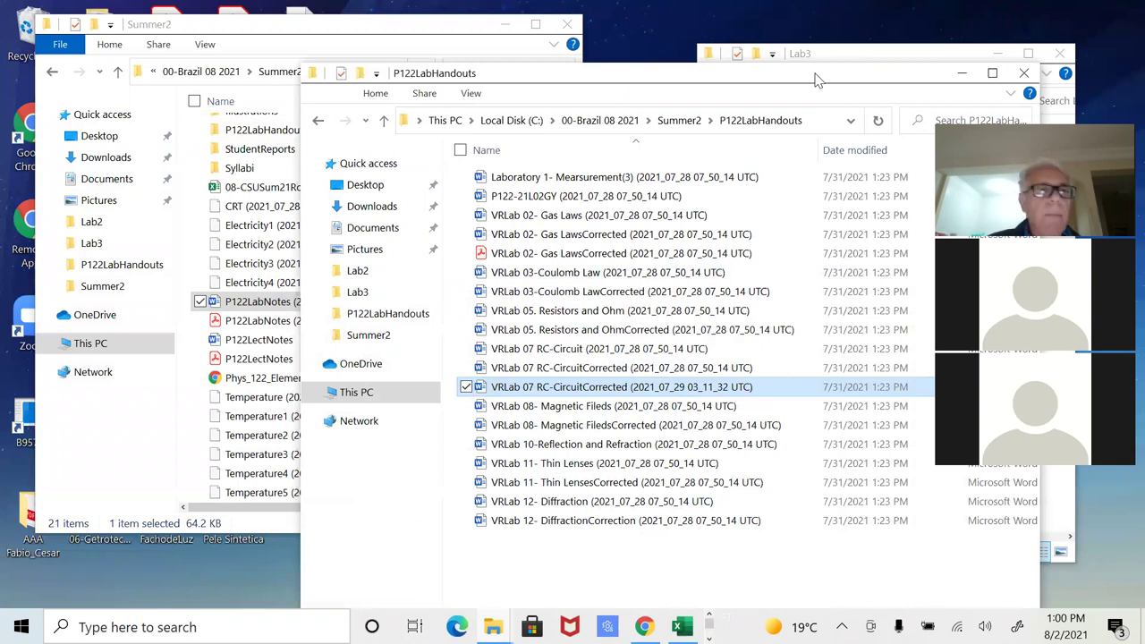
Try to open circuit-construction-kit-ac-virtual-lab_en.jar from the Downloads folder, checking which installed apps could open it.
{"action": "left_click_drag", "start_coordinate": [815, 79], "coordinate": [726, 40]}
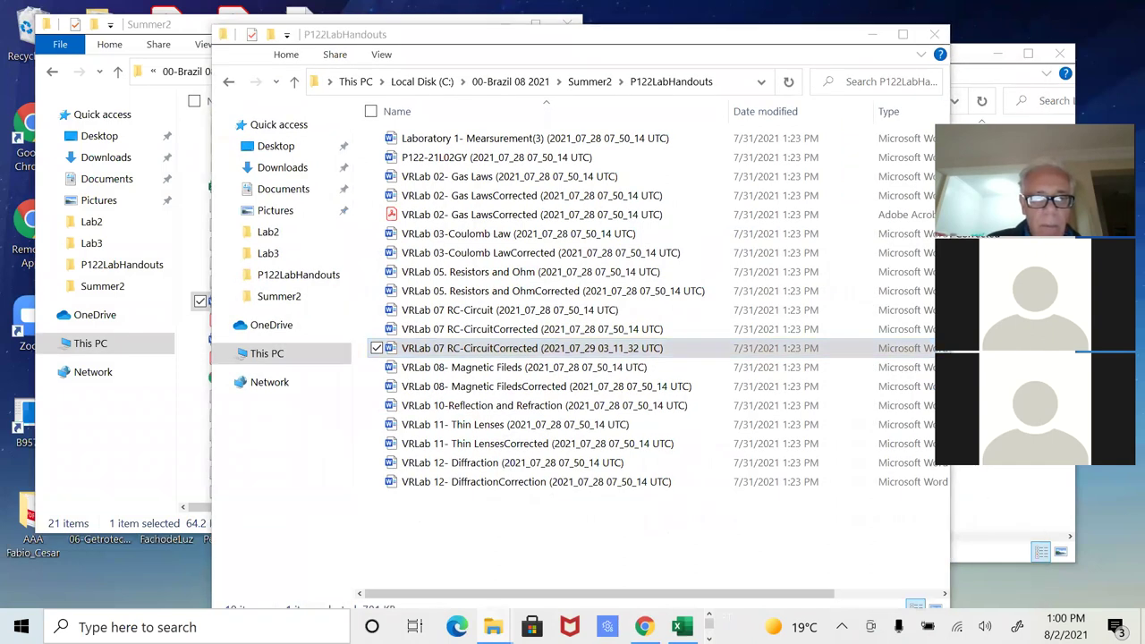
{"action": "mouse_move", "coordinate": [493, 626]}
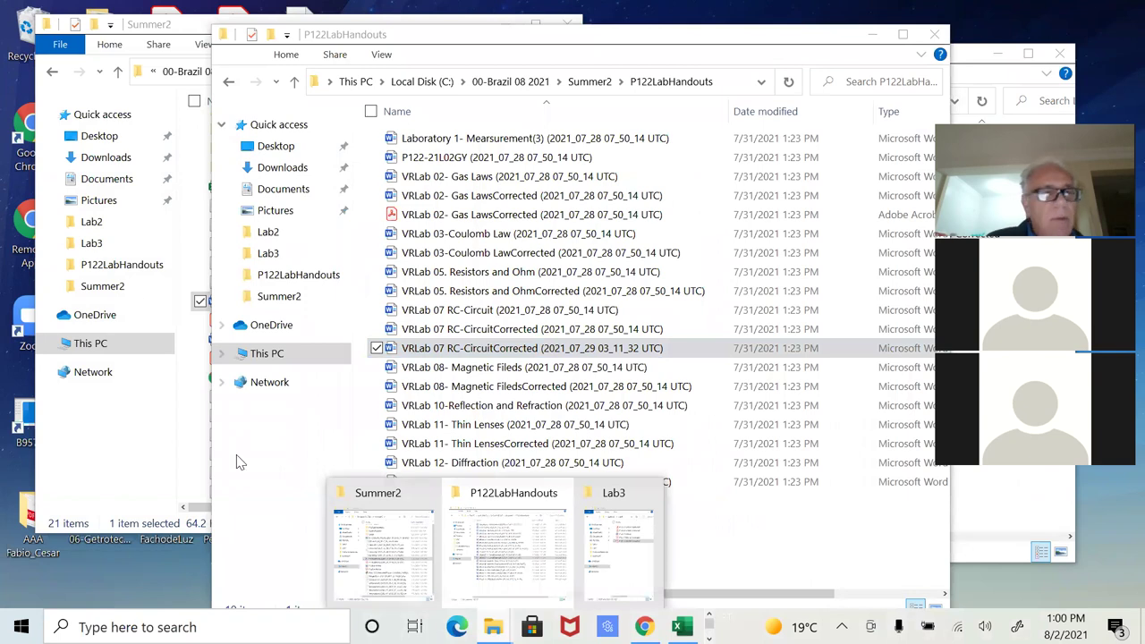
{"action": "left_click", "coordinate": [109, 159]}
{"action": "left_click", "coordinate": [105, 158]}
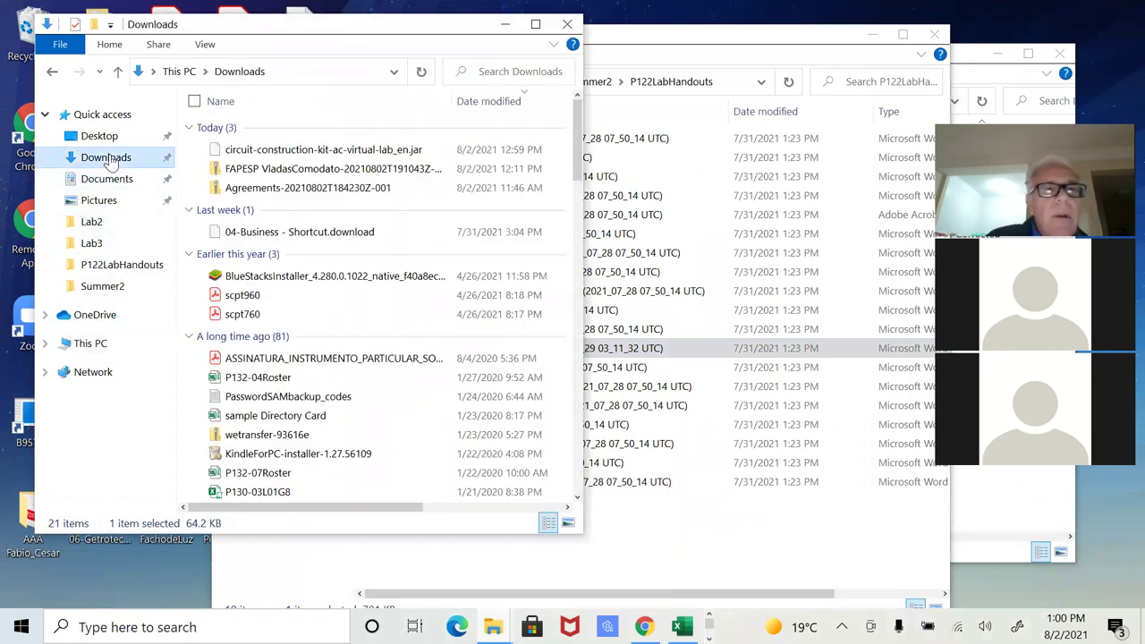
{"action": "double_click", "coordinate": [318, 150]}
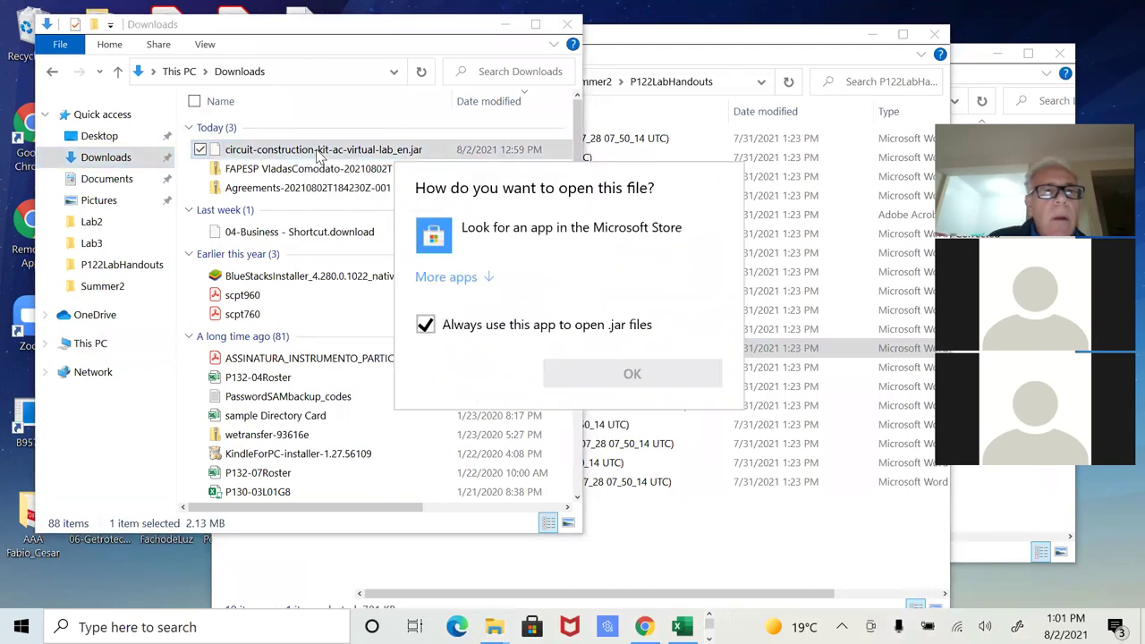
{"action": "left_click", "coordinate": [465, 276]}
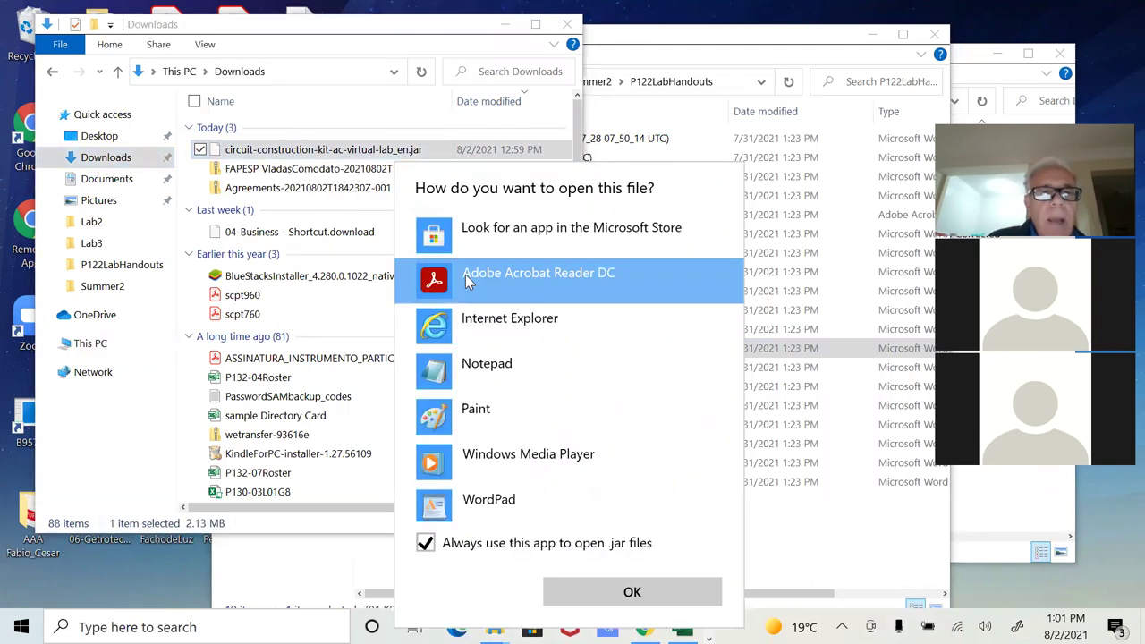
{"action": "scroll", "coordinate": [508, 381], "scroll_direction": "down", "scroll_amount": 2}
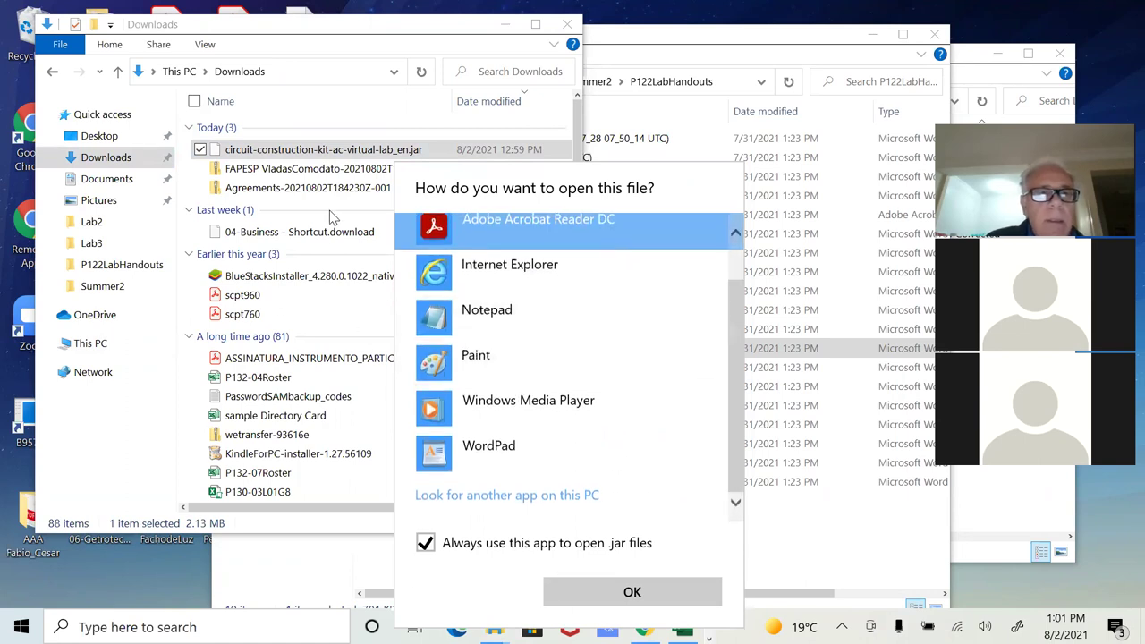
{"action": "key", "text": "Escape"}
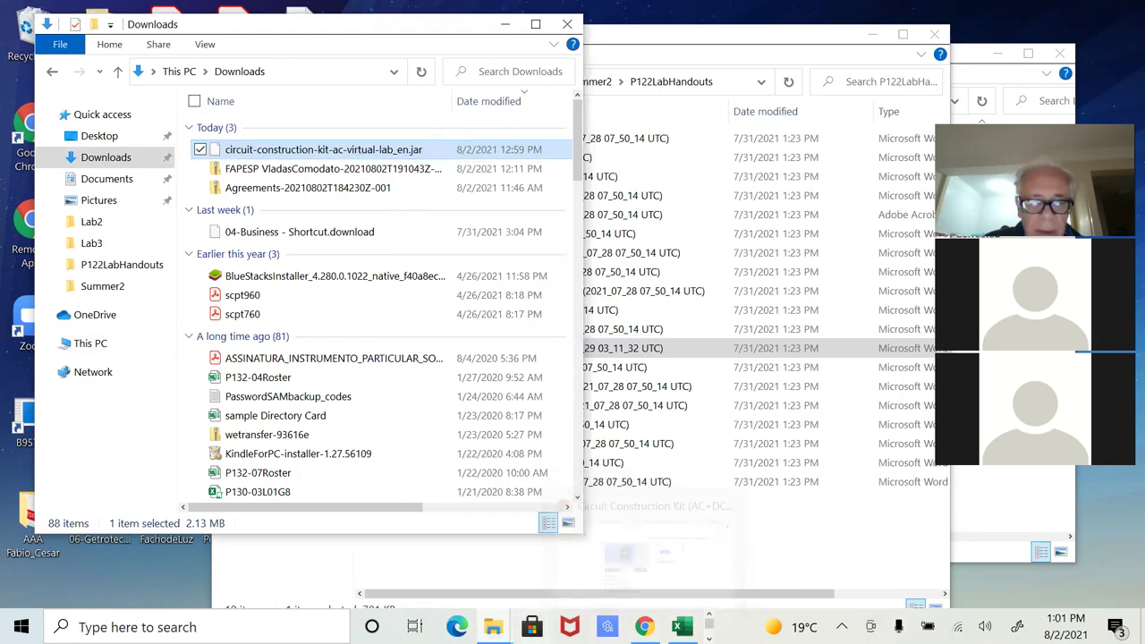
Switch to Chrome and shorten the simulation page's address to phet.colorado.edu to load the PhET home page.
{"action": "left_click", "coordinate": [644, 626]}
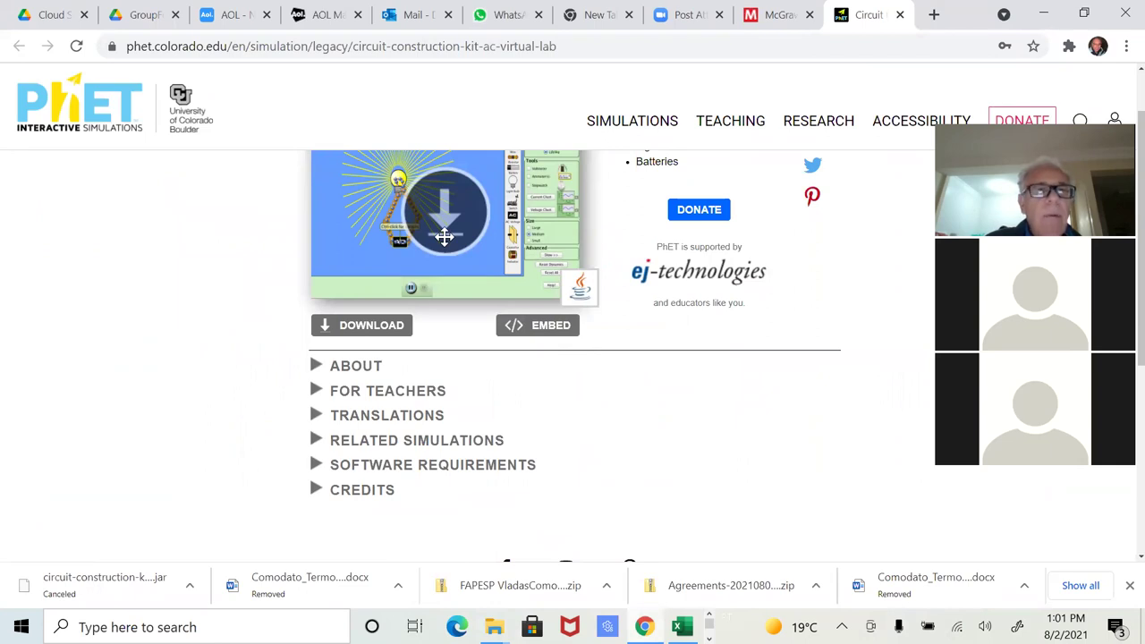
{"action": "left_click", "coordinate": [240, 49]}
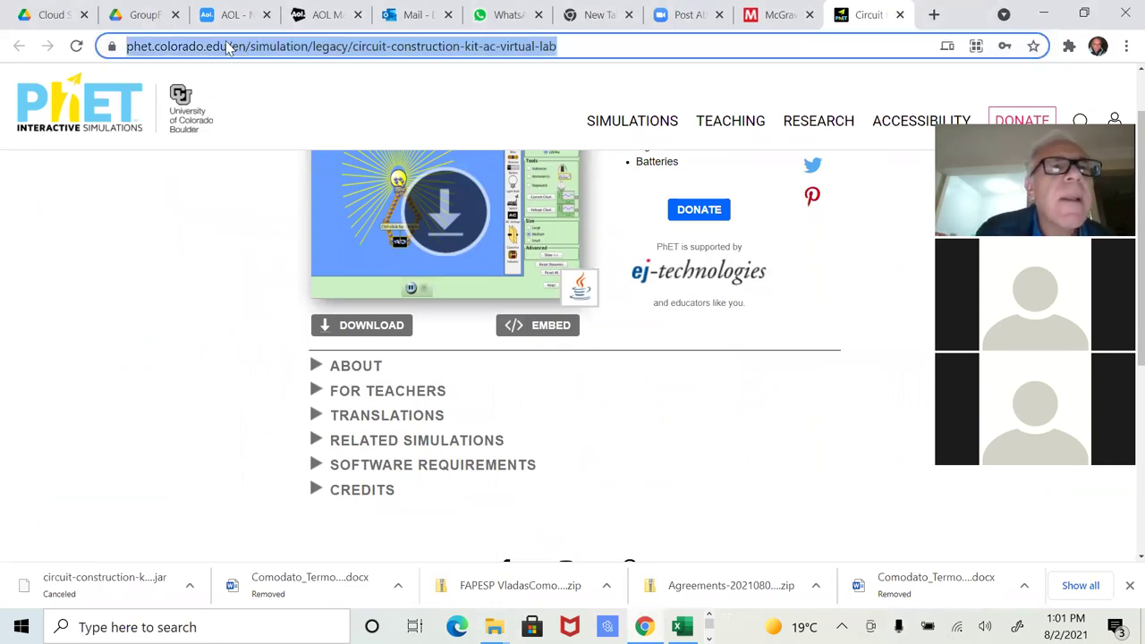
{"action": "left_click", "coordinate": [228, 47]}
{"action": "left_click_drag", "start_coordinate": [269, 46], "coordinate": [672, 61]}
{"action": "key", "text": "BackSpace"}
{"action": "key", "text": "Return"}
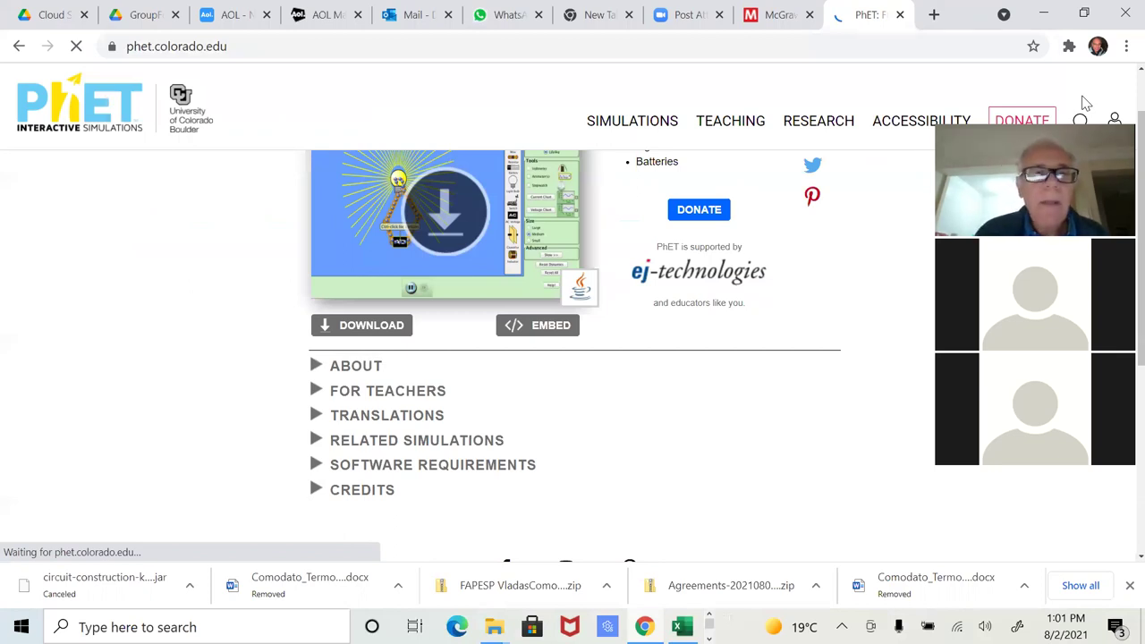
Open the Physics simulations and narrow the subject filter to Electricity, Magnets & Circuits only.
{"action": "scroll", "coordinate": [677, 417], "scroll_direction": "down", "scroll_amount": 4}
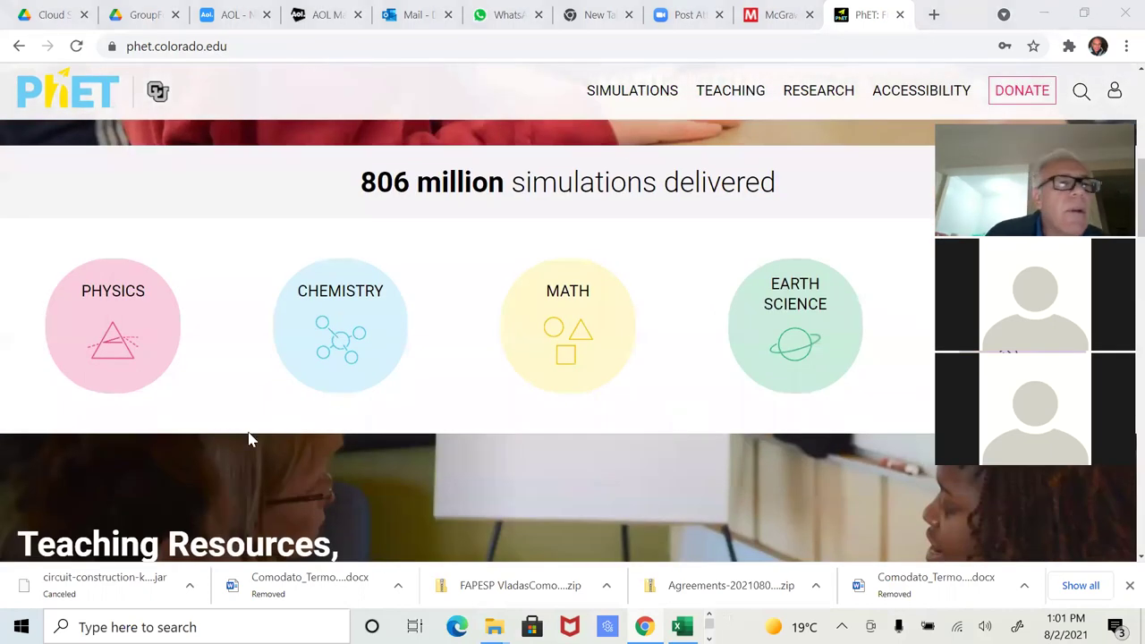
{"action": "left_click", "coordinate": [109, 349]}
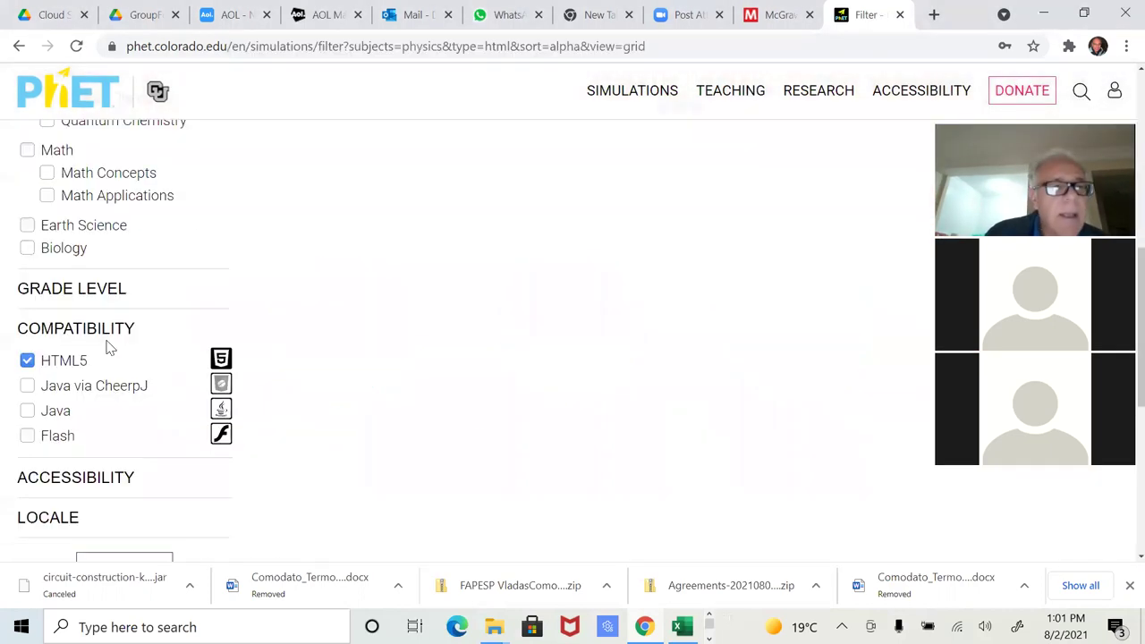
{"action": "scroll", "coordinate": [404, 426], "scroll_direction": "down", "scroll_amount": 2}
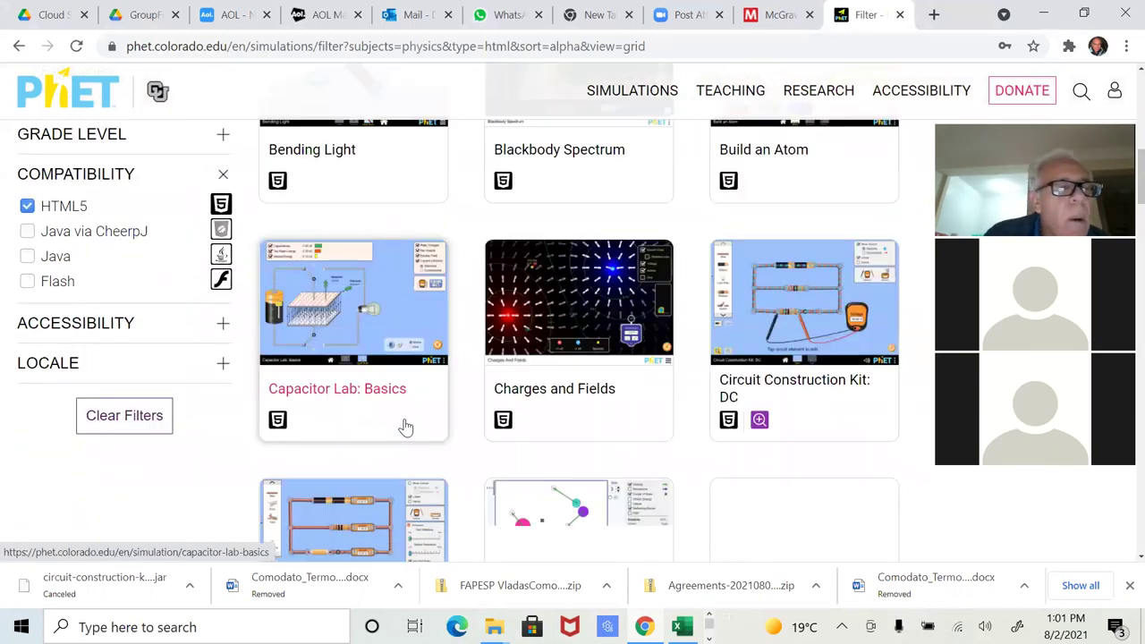
{"action": "scroll", "coordinate": [403, 426], "scroll_direction": "up", "scroll_amount": 1}
{"action": "scroll", "coordinate": [403, 427], "scroll_direction": "up", "scroll_amount": 3}
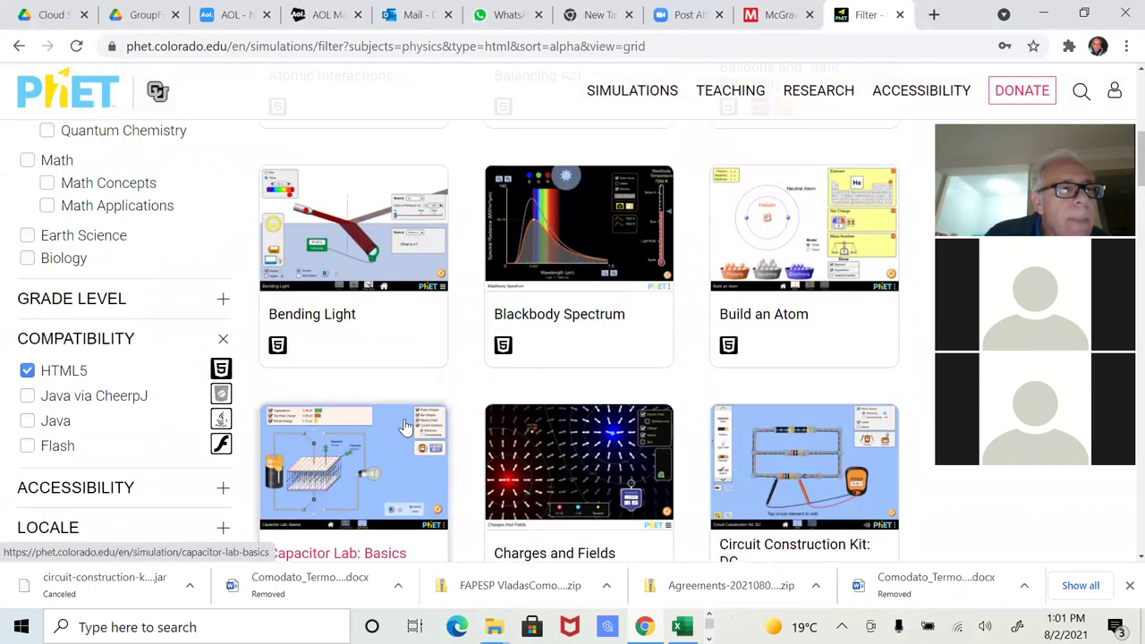
{"action": "scroll", "coordinate": [405, 427], "scroll_direction": "up", "scroll_amount": 2}
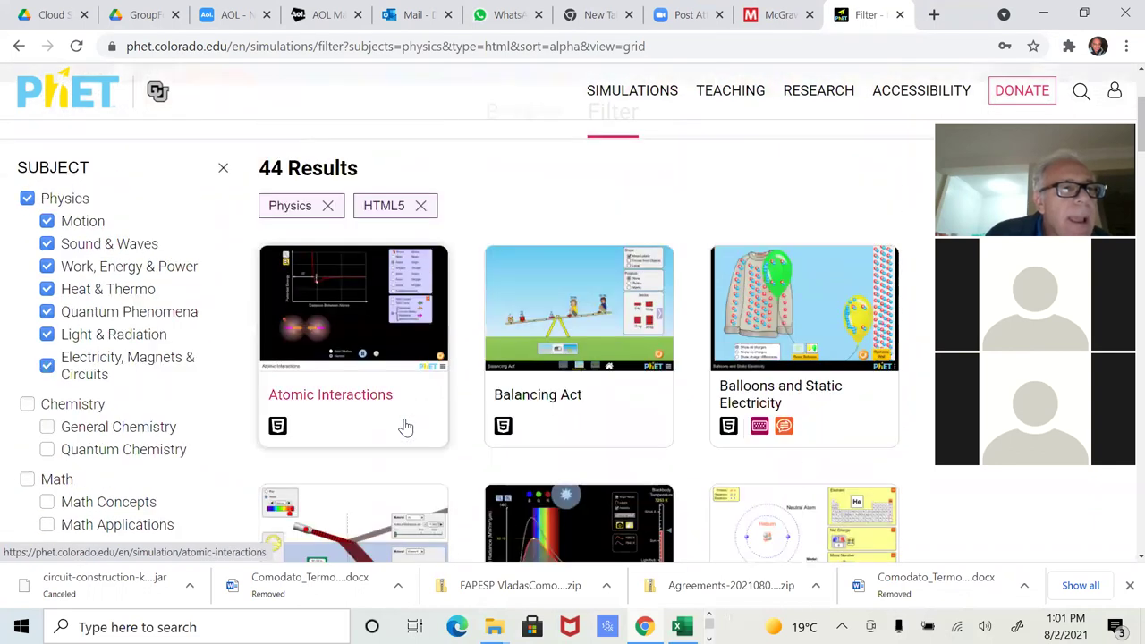
{"action": "left_click", "coordinate": [28, 198]}
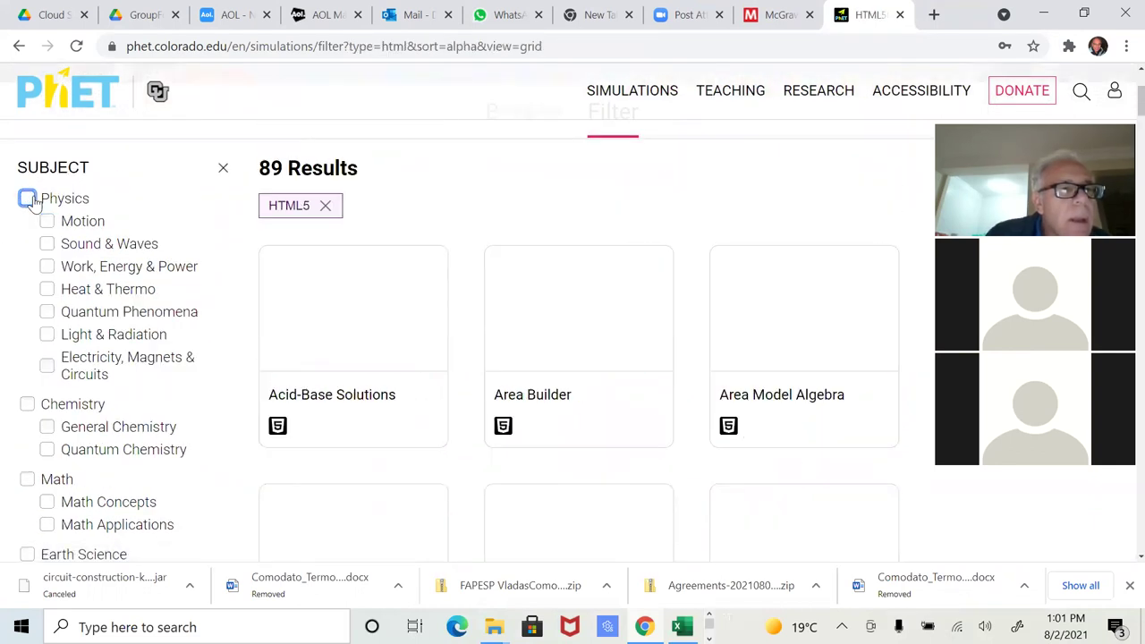
{"action": "left_click", "coordinate": [48, 367]}
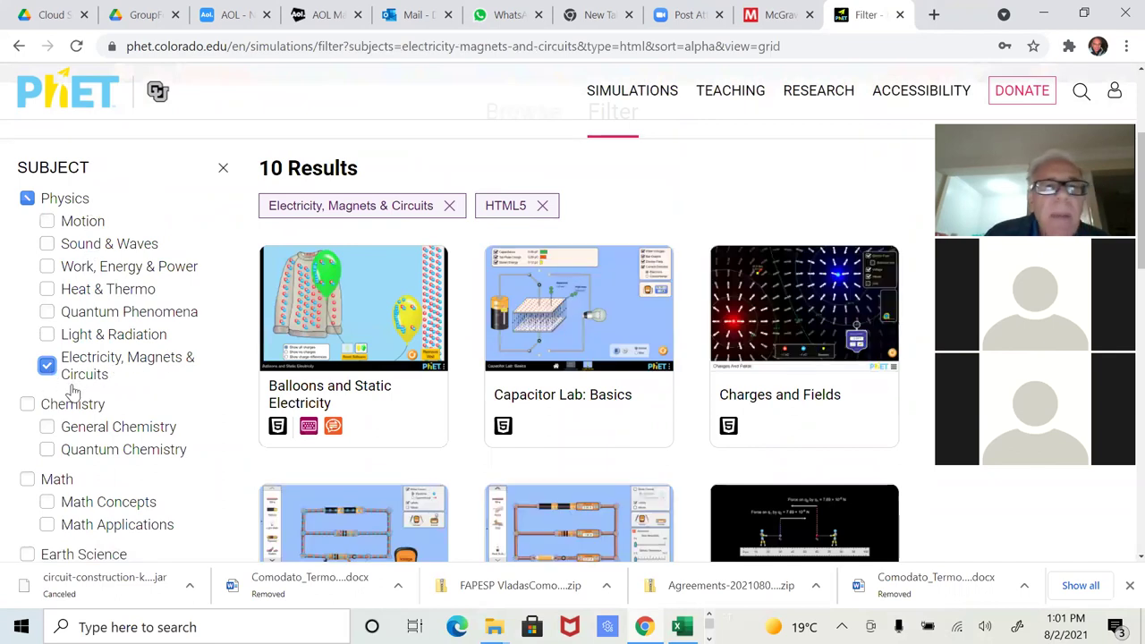
Look through the filtered HTML5 electricity simulations for a suitable circuit construction kit.
{"action": "scroll", "coordinate": [347, 413], "scroll_direction": "down", "scroll_amount": 2}
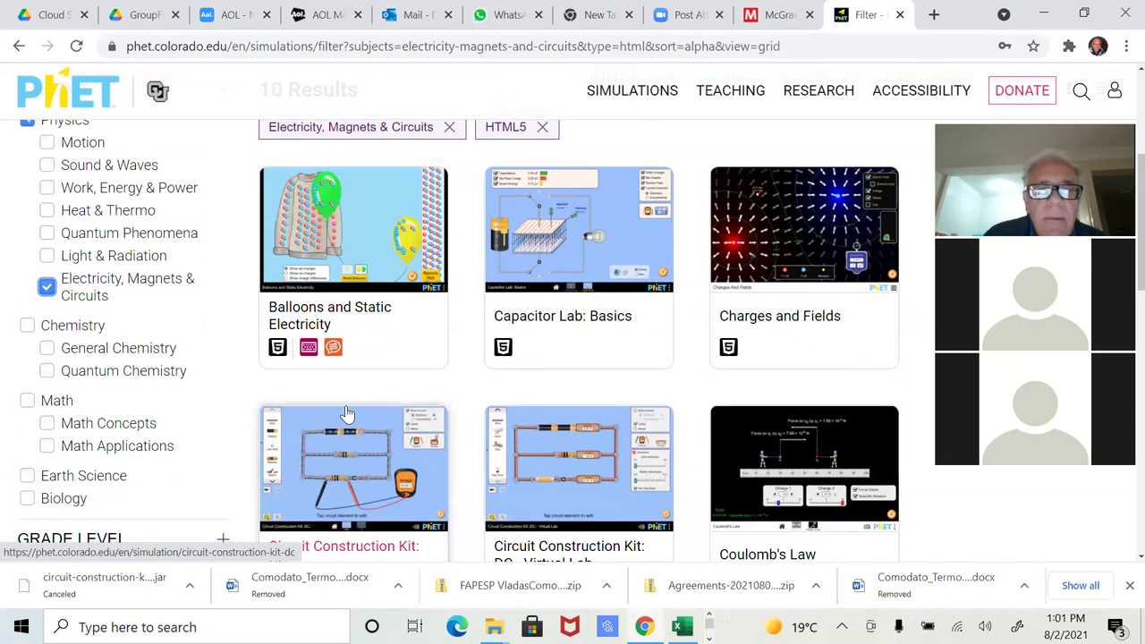
{"action": "scroll", "coordinate": [346, 414], "scroll_direction": "down", "scroll_amount": 1}
{"action": "scroll", "coordinate": [346, 413], "scroll_direction": "down", "scroll_amount": 3}
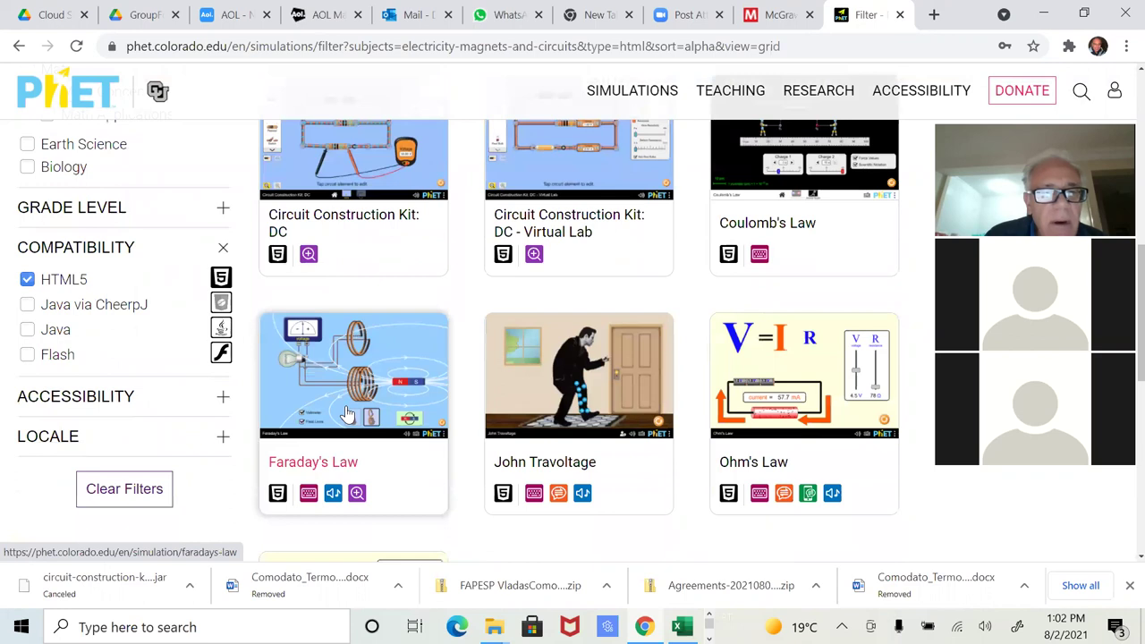
{"action": "scroll", "coordinate": [347, 413], "scroll_direction": "down", "scroll_amount": 3}
{"action": "scroll", "coordinate": [347, 413], "scroll_direction": "down", "scroll_amount": 3}
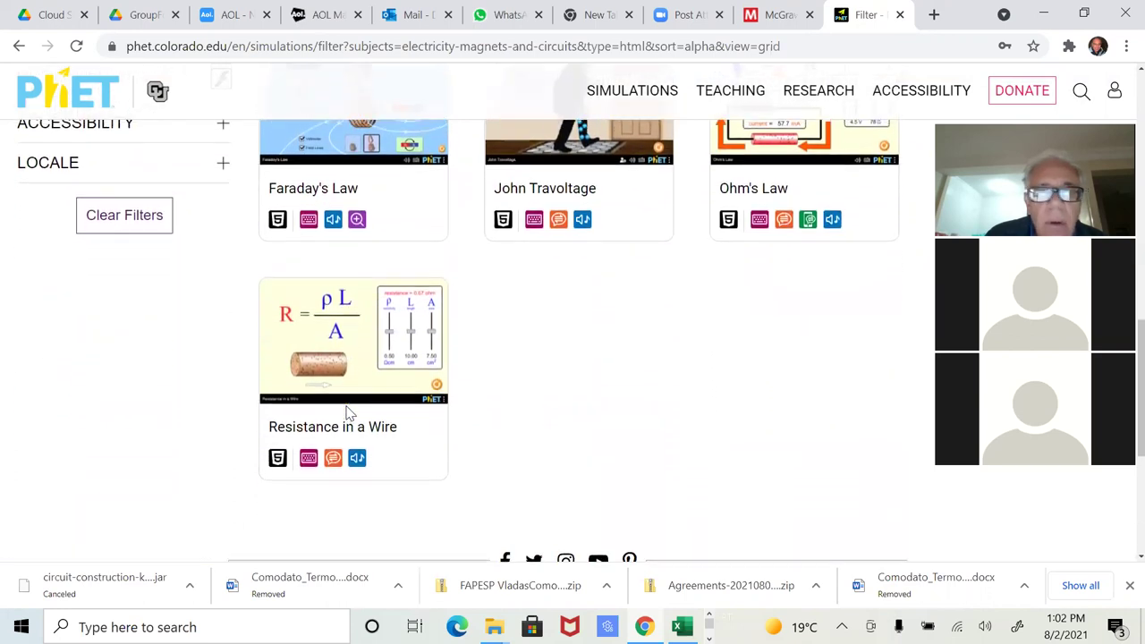
{"action": "scroll", "coordinate": [347, 413], "scroll_direction": "up", "scroll_amount": 3}
{"action": "scroll", "coordinate": [347, 413], "scroll_direction": "up", "scroll_amount": 3}
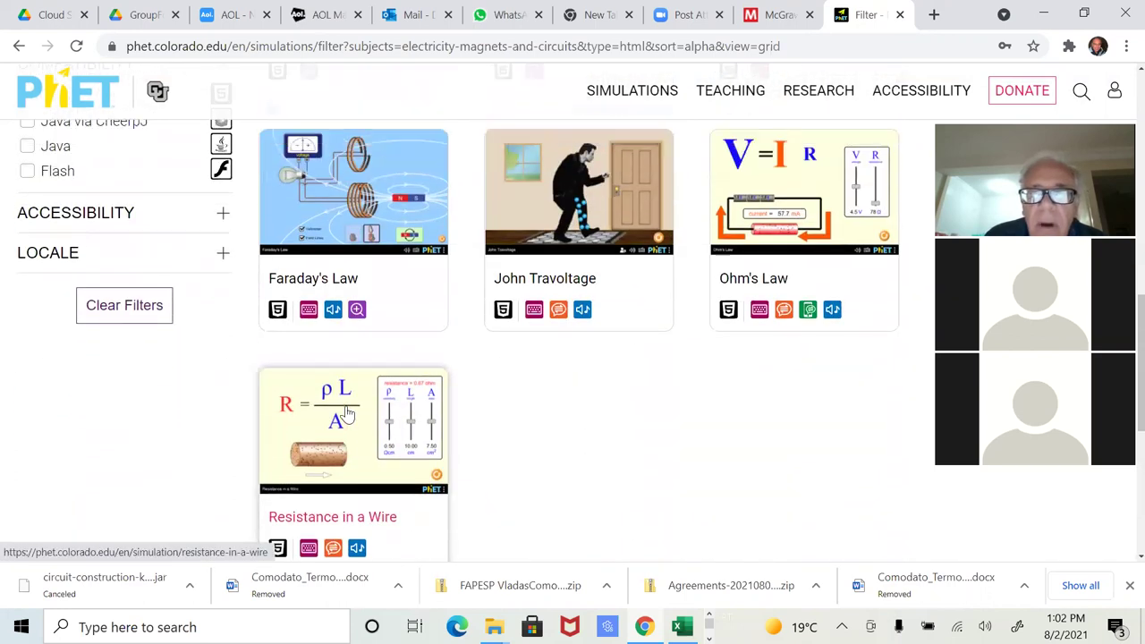
{"action": "scroll", "coordinate": [347, 413], "scroll_direction": "up", "scroll_amount": 2}
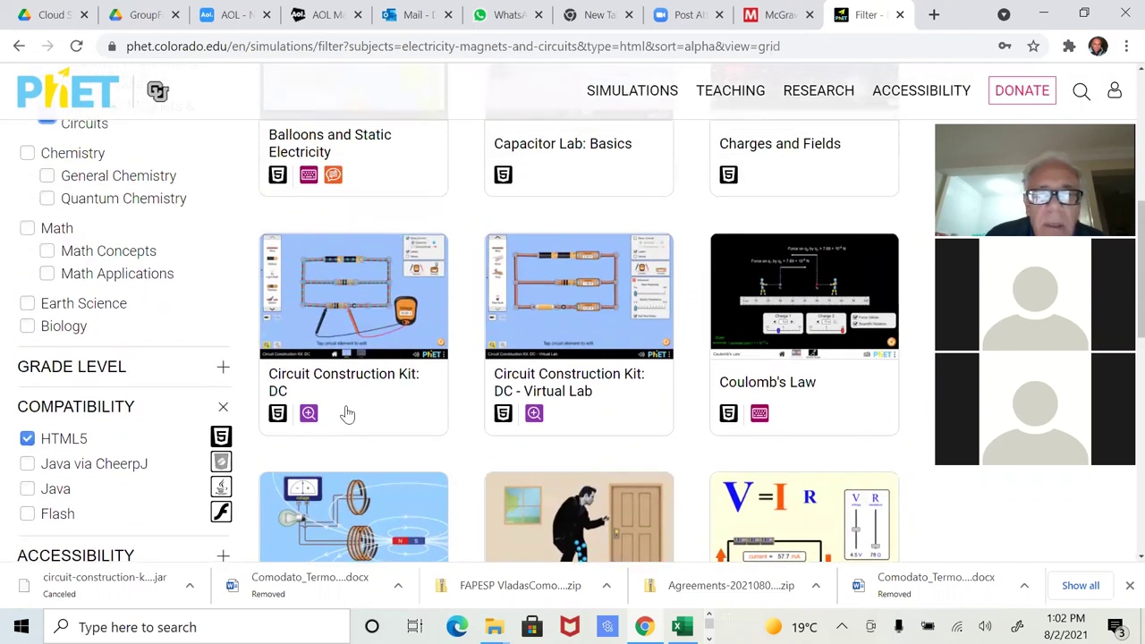
{"action": "scroll", "coordinate": [346, 413], "scroll_direction": "up", "scroll_amount": 1}
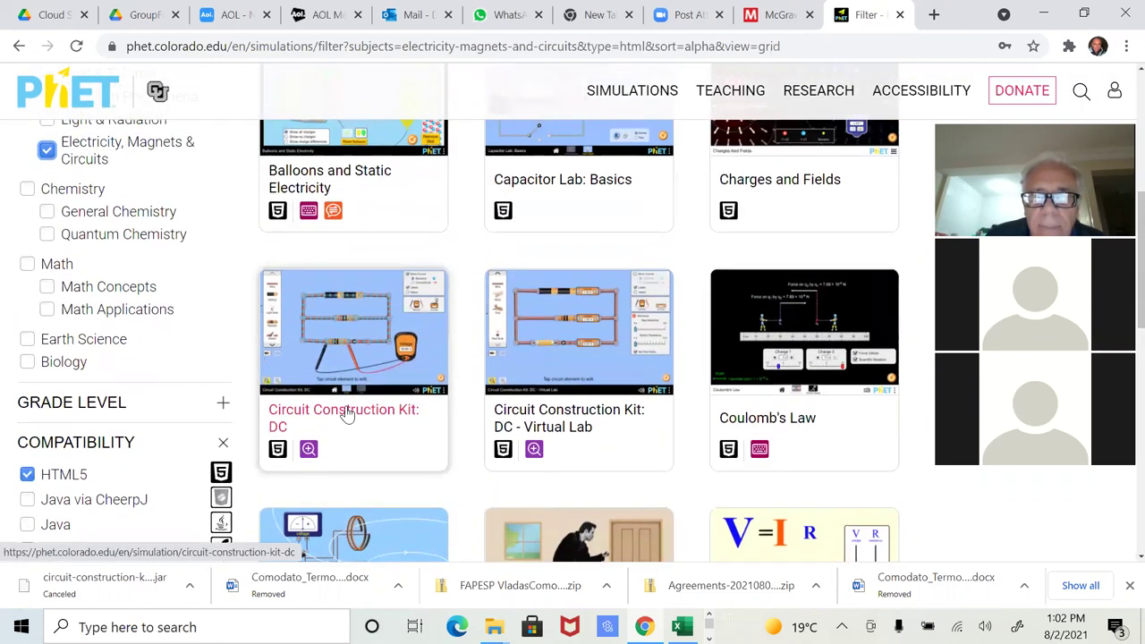
{"action": "scroll", "coordinate": [347, 413], "scroll_direction": "up", "scroll_amount": 1}
{"action": "scroll", "coordinate": [346, 413], "scroll_direction": "up", "scroll_amount": 2}
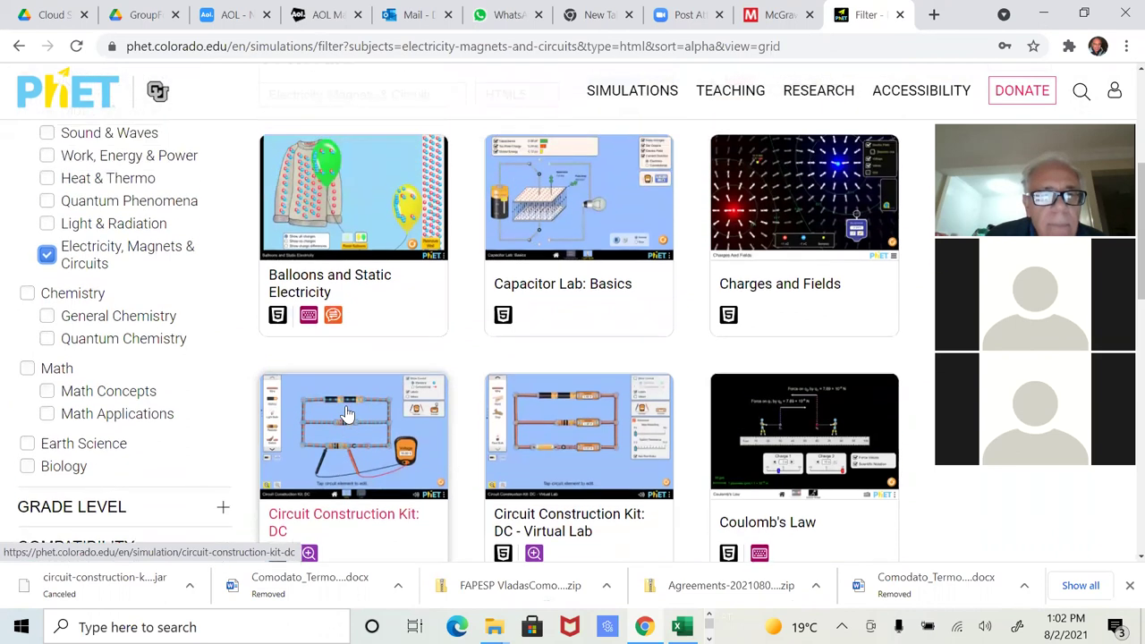
{"action": "scroll", "coordinate": [350, 413], "scroll_direction": "down", "scroll_amount": 1}
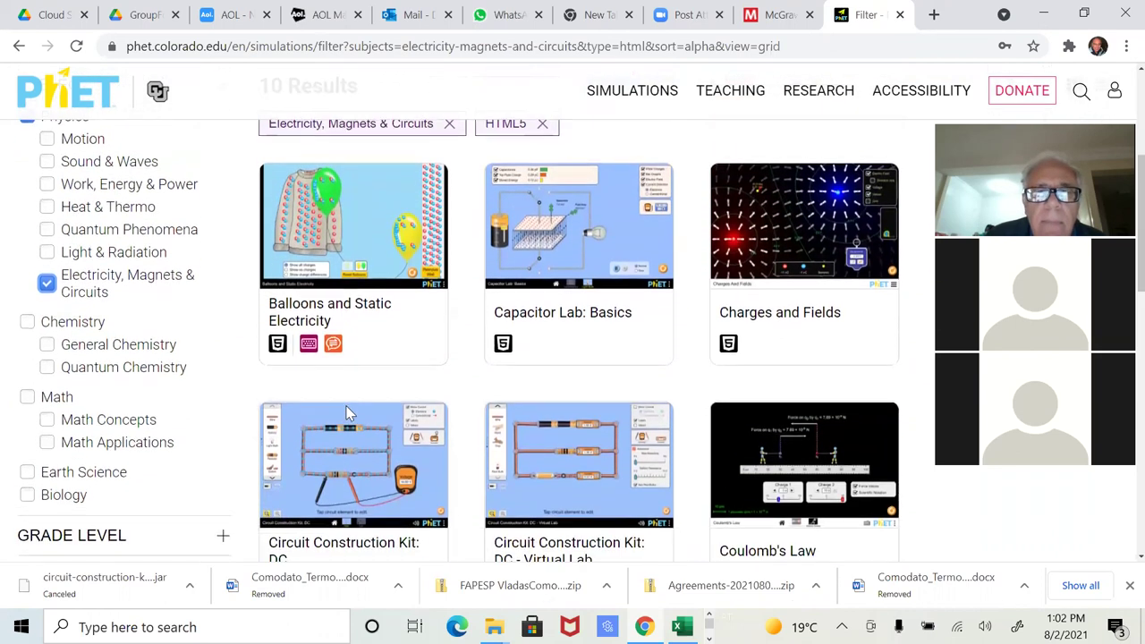
{"action": "scroll", "coordinate": [347, 413], "scroll_direction": "up", "scroll_amount": 1}
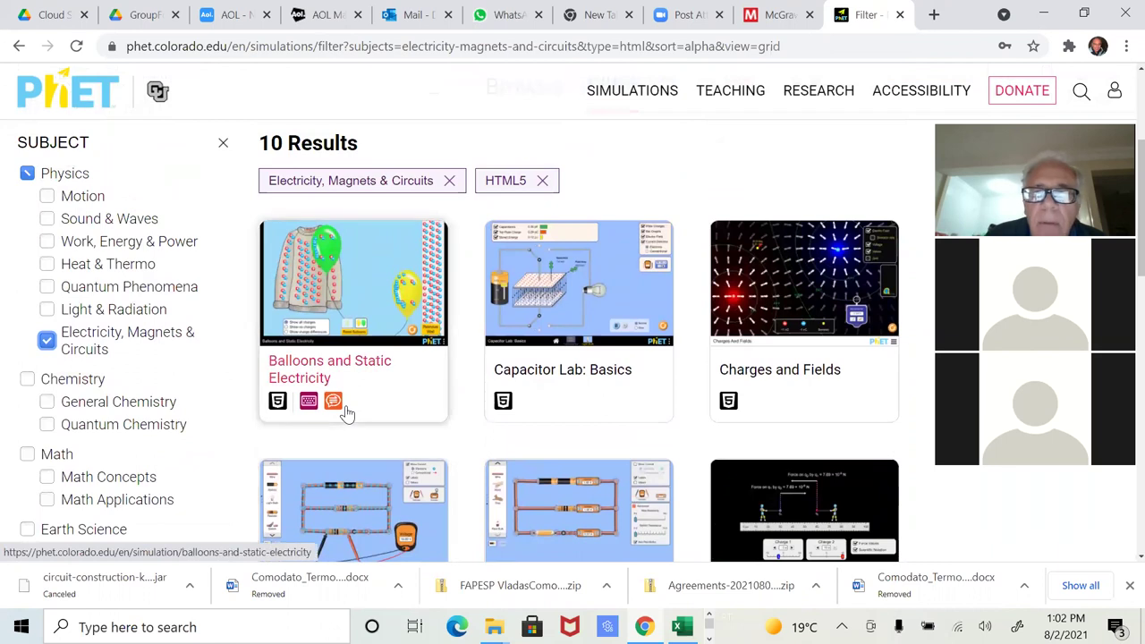
{"action": "scroll", "coordinate": [347, 413], "scroll_direction": "up", "scroll_amount": 1}
{"action": "scroll", "coordinate": [347, 413], "scroll_direction": "down", "scroll_amount": 2}
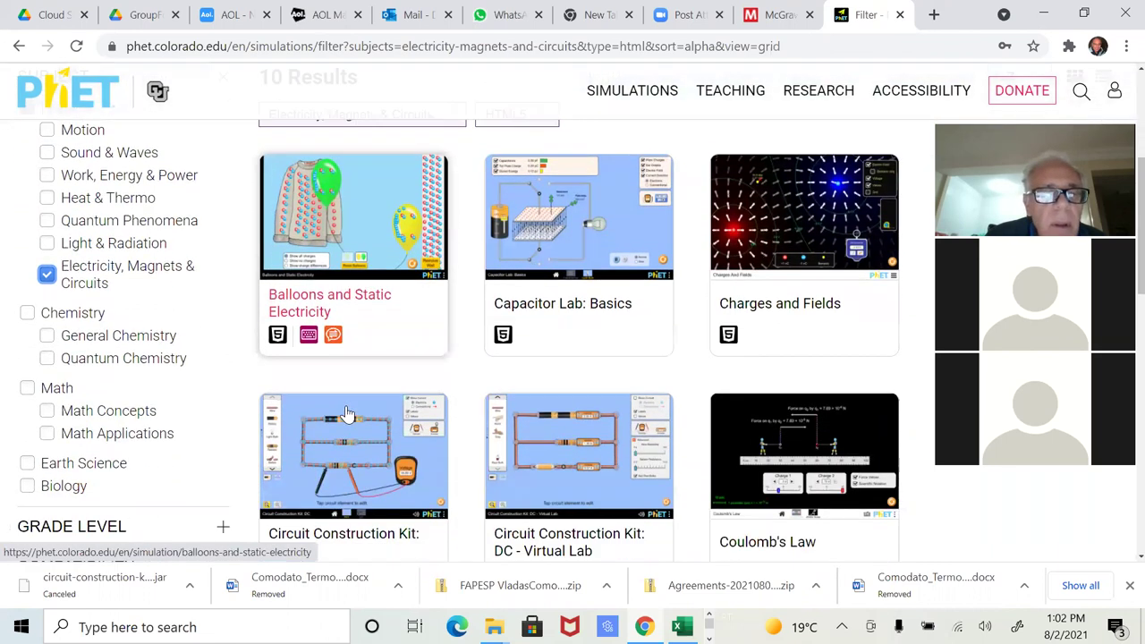
{"action": "scroll", "coordinate": [347, 413], "scroll_direction": "down", "scroll_amount": 1}
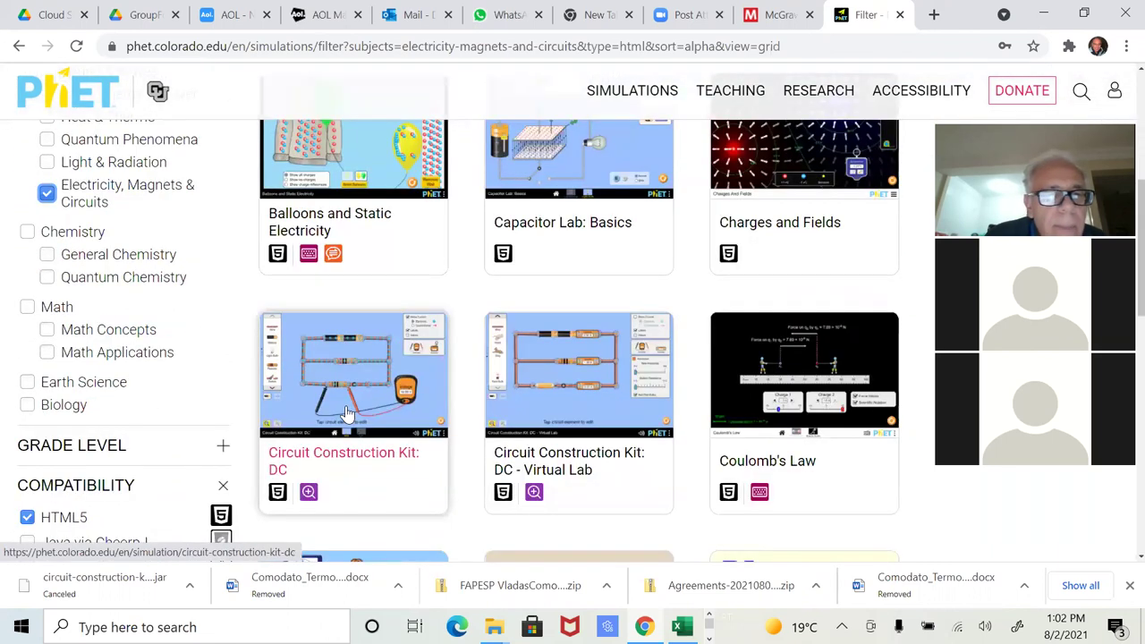
{"action": "scroll", "coordinate": [347, 413], "scroll_direction": "up", "scroll_amount": 1}
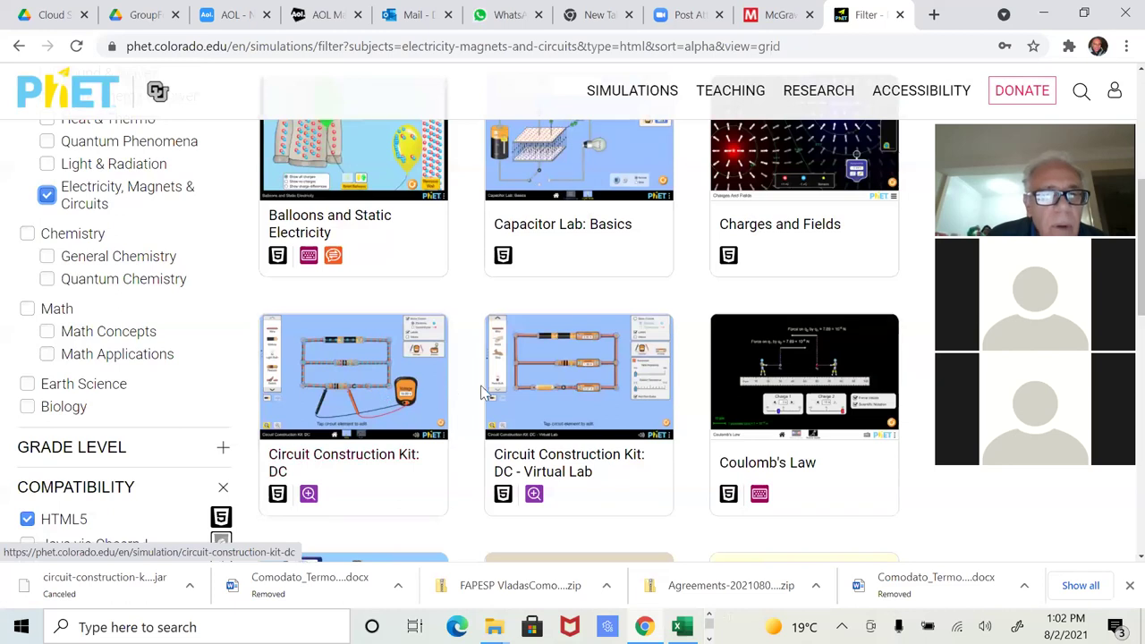
{"action": "scroll", "coordinate": [371, 391], "scroll_direction": "up", "scroll_amount": 2}
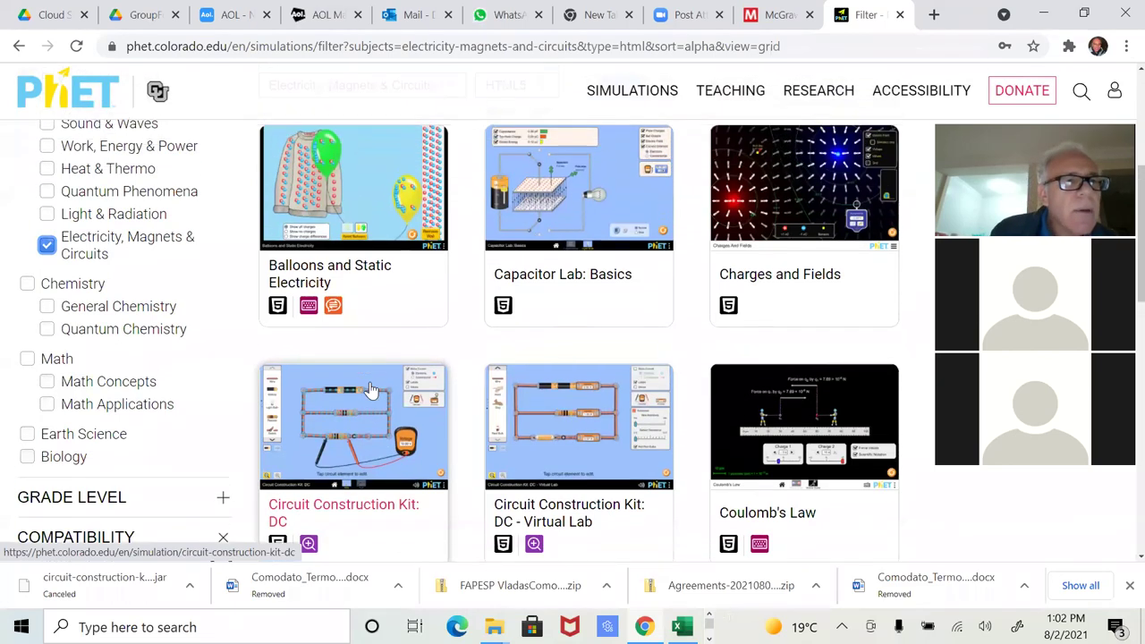
{"action": "scroll", "coordinate": [371, 391], "scroll_direction": "down", "scroll_amount": 3}
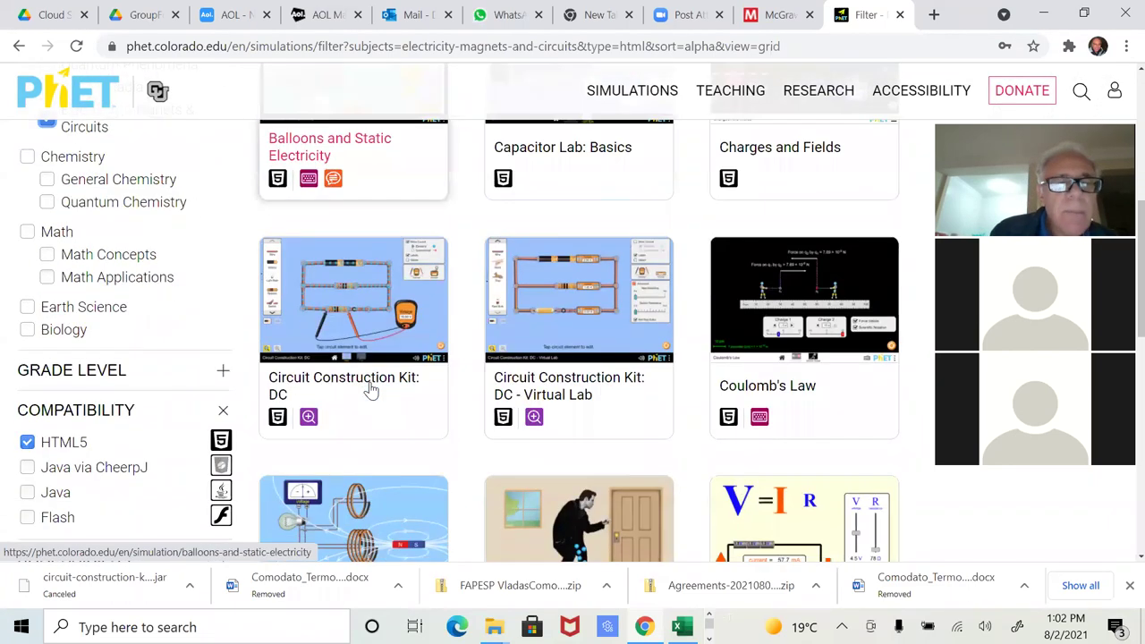
{"action": "scroll", "coordinate": [371, 391], "scroll_direction": "up", "scroll_amount": 3}
{"action": "scroll", "coordinate": [374, 390], "scroll_direction": "down", "scroll_amount": 3}
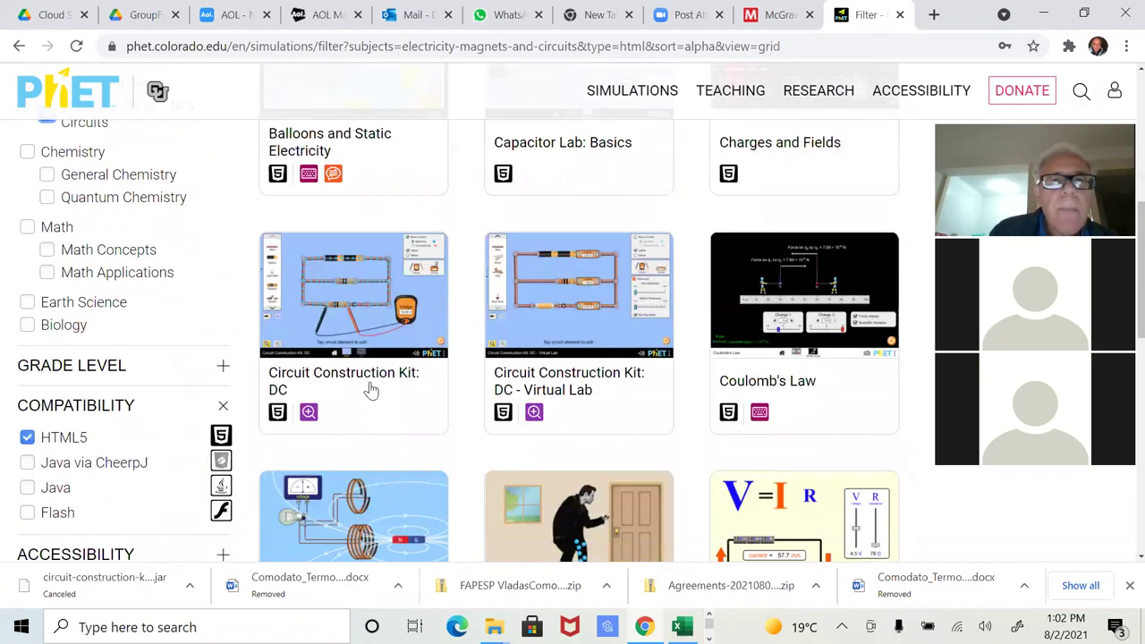
Open the Circuit Construction Kit: DC simulation's page and launch the simulation.
{"action": "scroll", "coordinate": [372, 390], "scroll_direction": "up", "scroll_amount": 1}
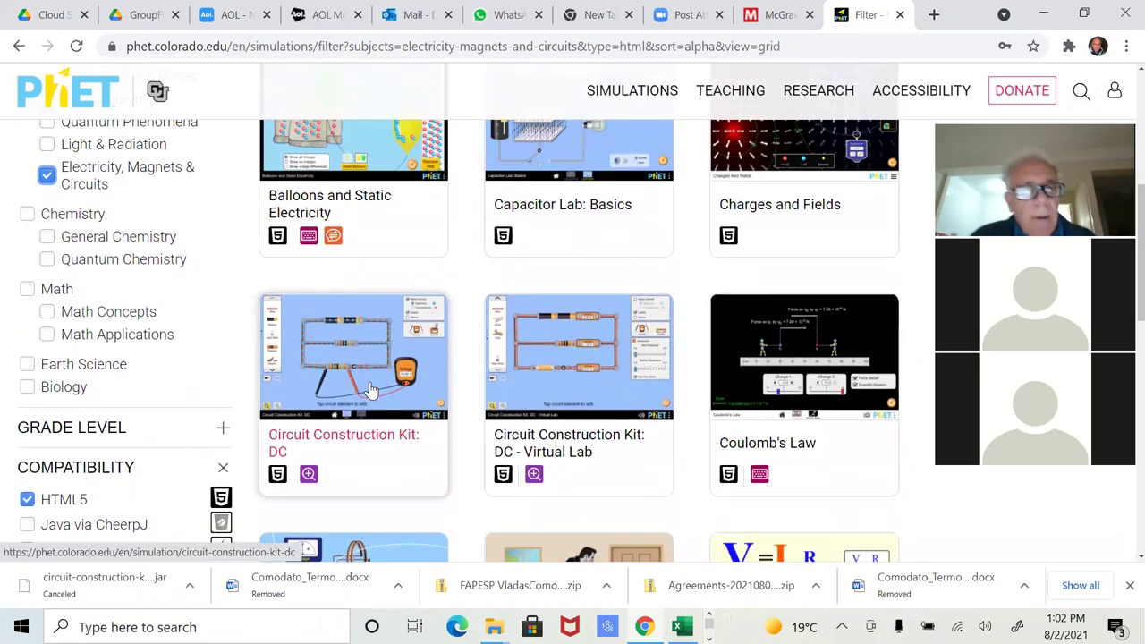
{"action": "left_click", "coordinate": [319, 384]}
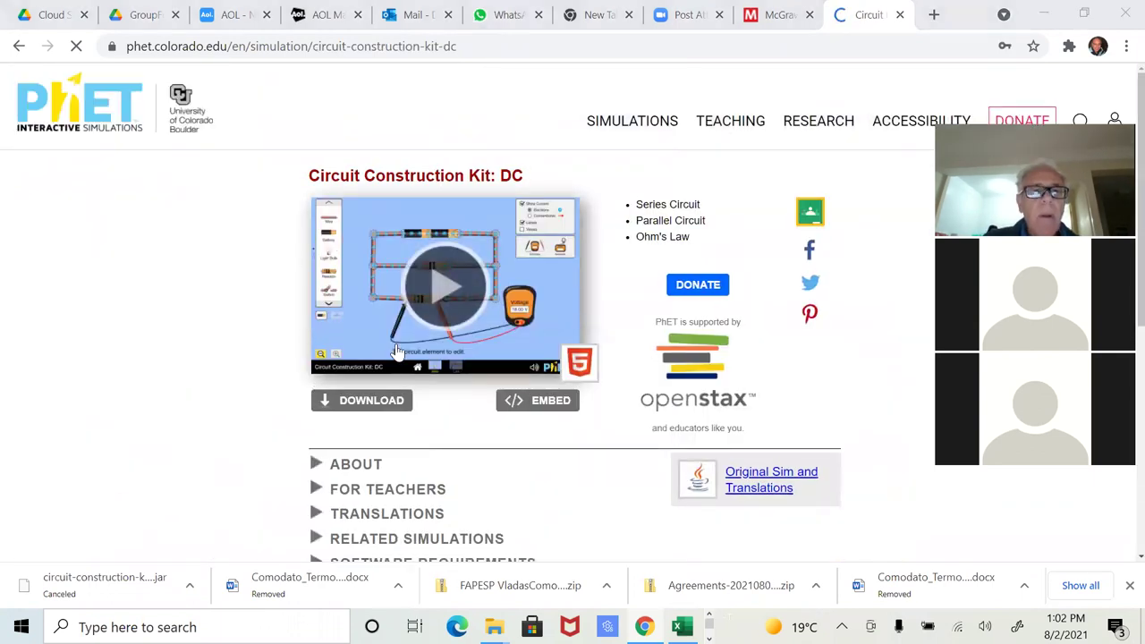
{"action": "left_click", "coordinate": [437, 299]}
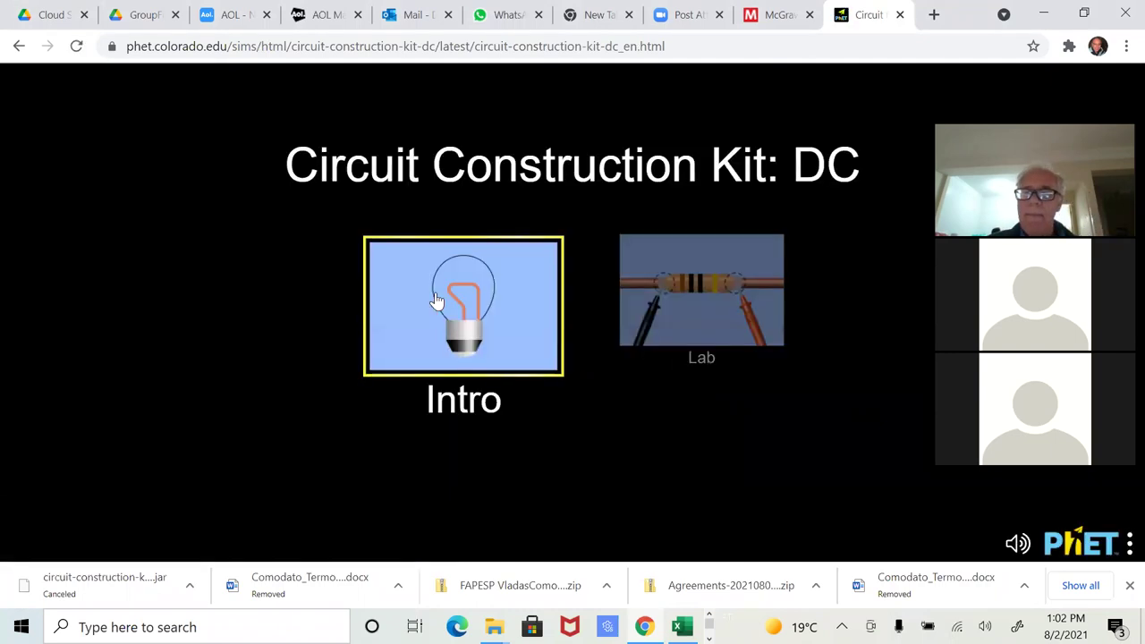
Open the Lab screen of Circuit Construction Kit: DC and look through every page of its component toolbox.
{"action": "left_click", "coordinate": [673, 329]}
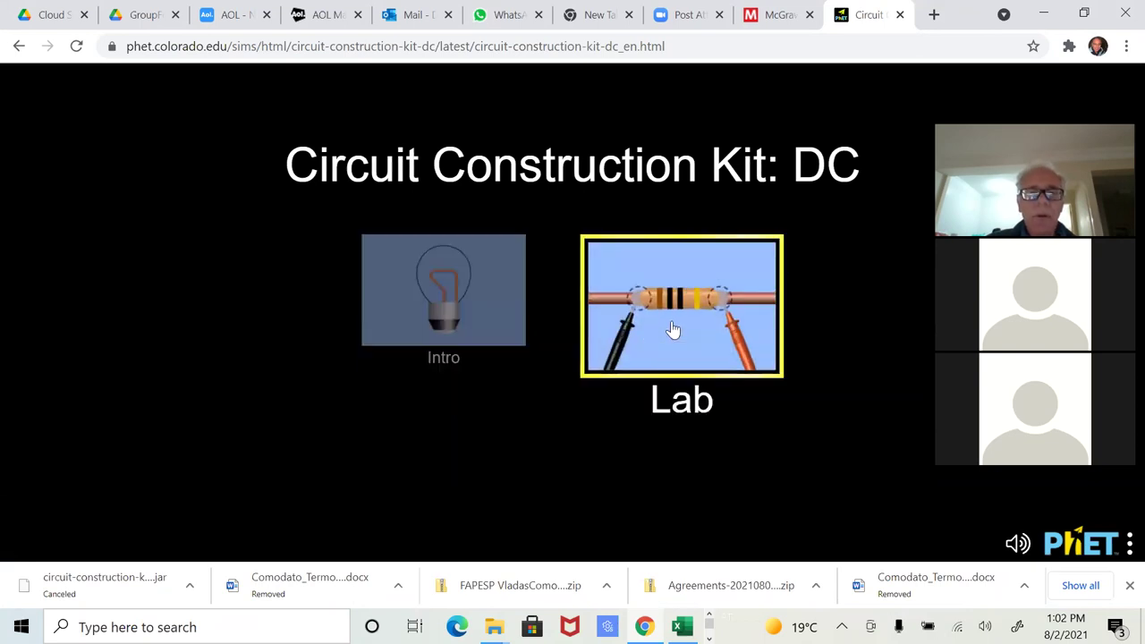
{"action": "left_click", "coordinate": [623, 295]}
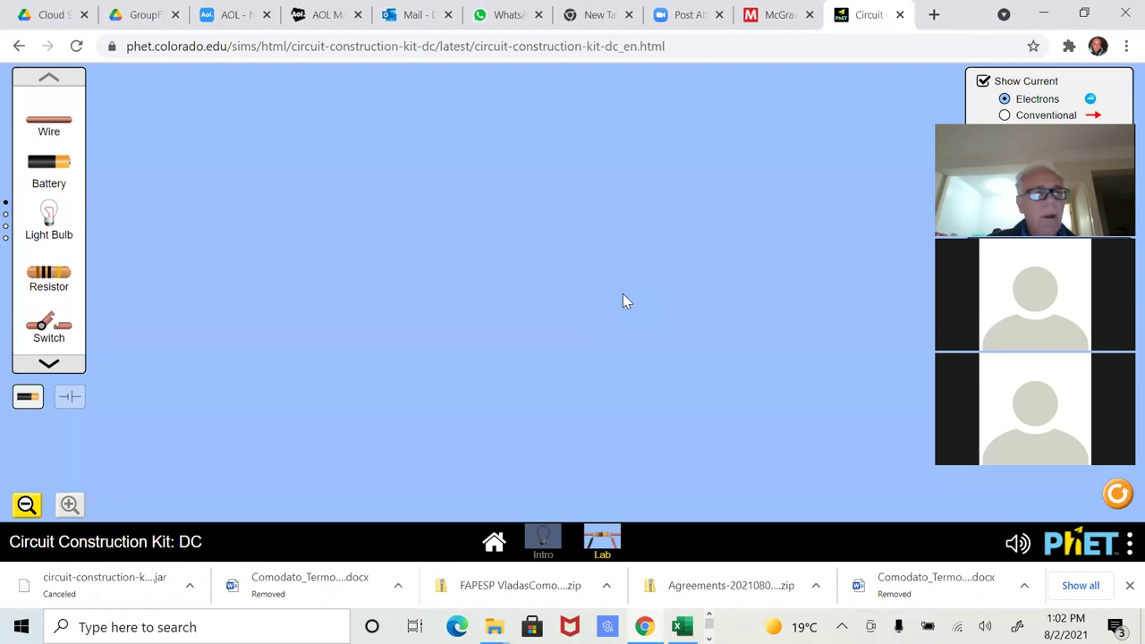
{"action": "left_click", "coordinate": [47, 365]}
{"action": "left_click", "coordinate": [47, 365]}
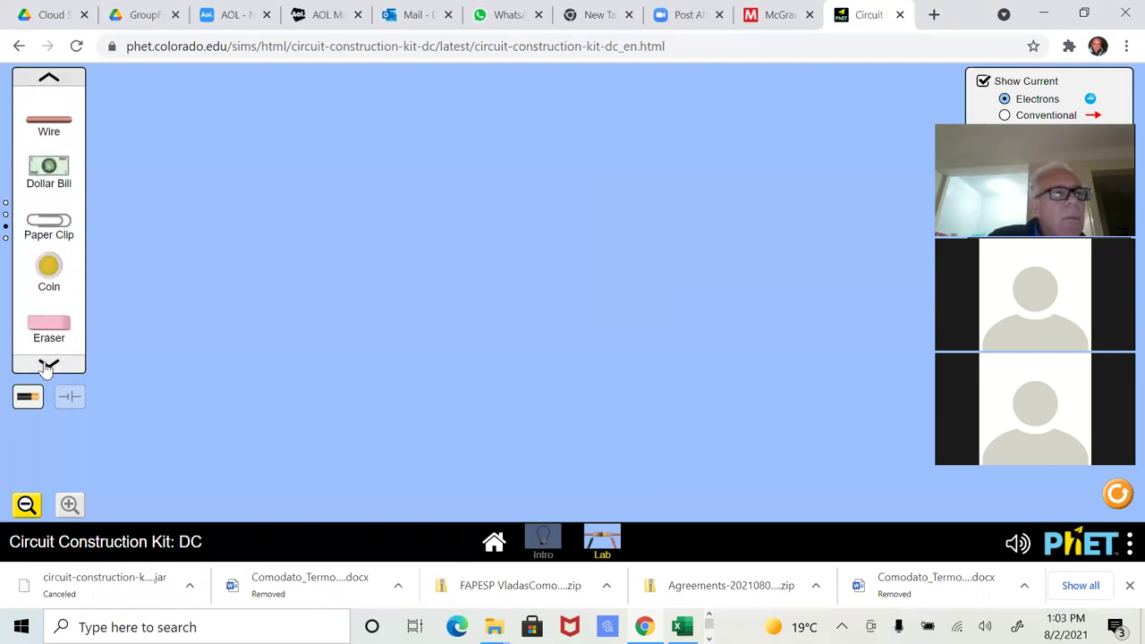
{"action": "left_click", "coordinate": [46, 366]}
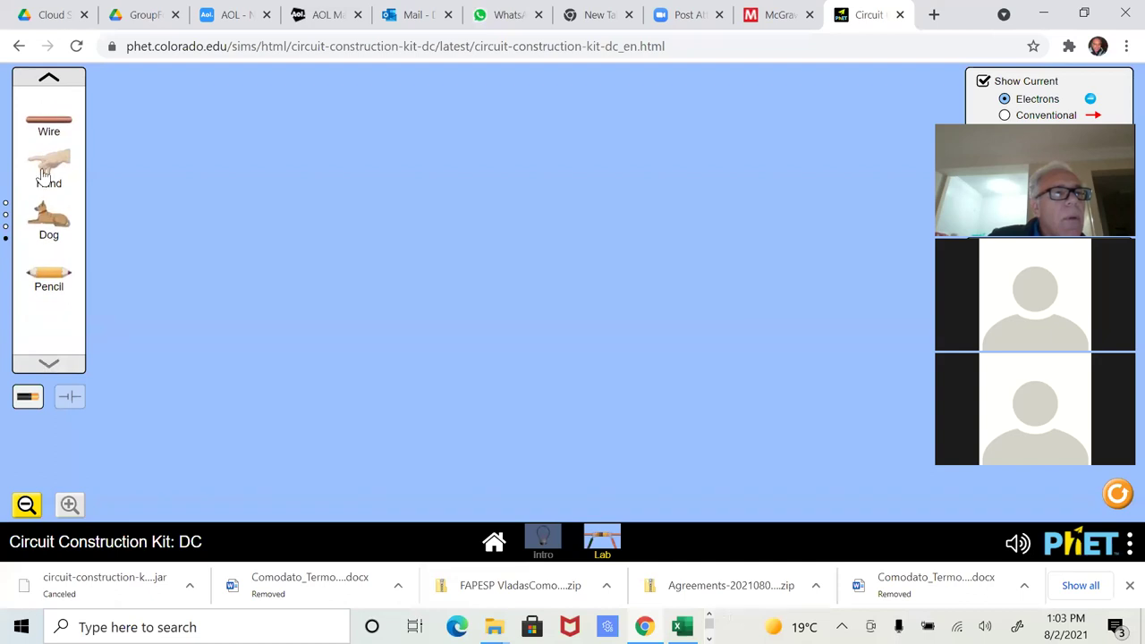
{"action": "left_click", "coordinate": [48, 81]}
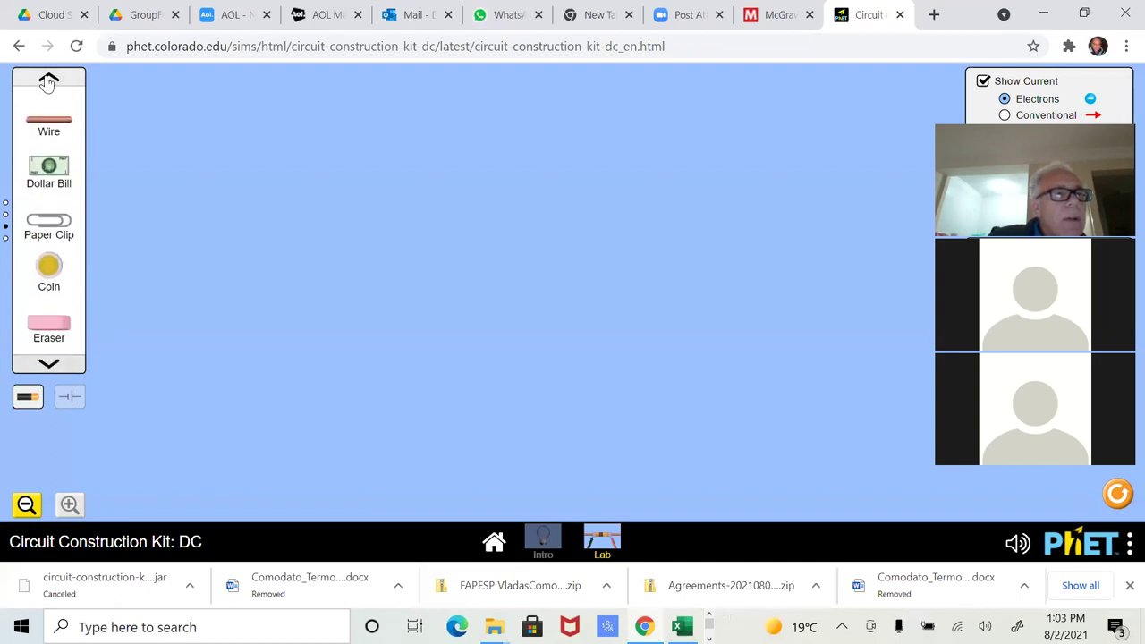
{"action": "left_click", "coordinate": [49, 82]}
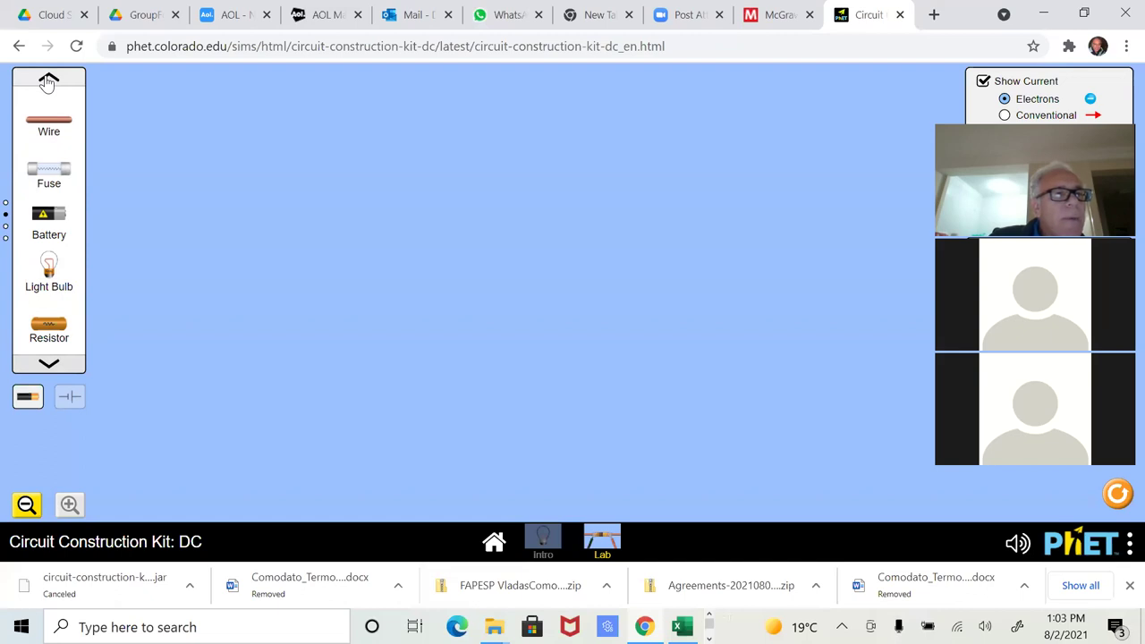
{"action": "left_click", "coordinate": [49, 82]}
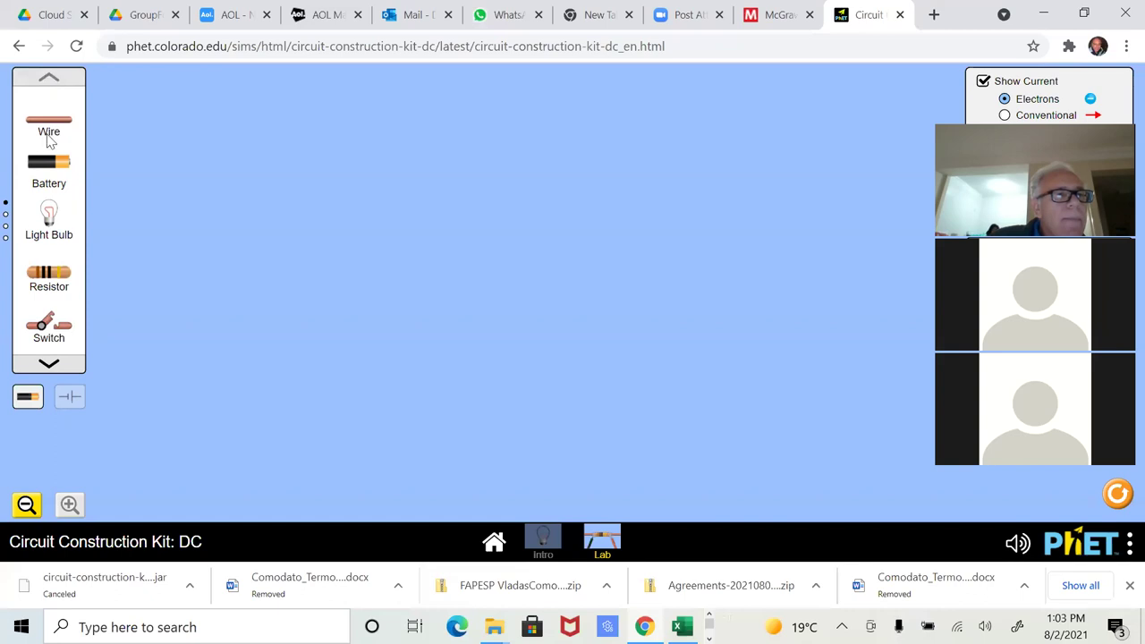
Switch the components to schematic symbols and look through all pages of the component toolbox.
{"action": "left_click", "coordinate": [49, 365]}
{"action": "left_click", "coordinate": [71, 399]}
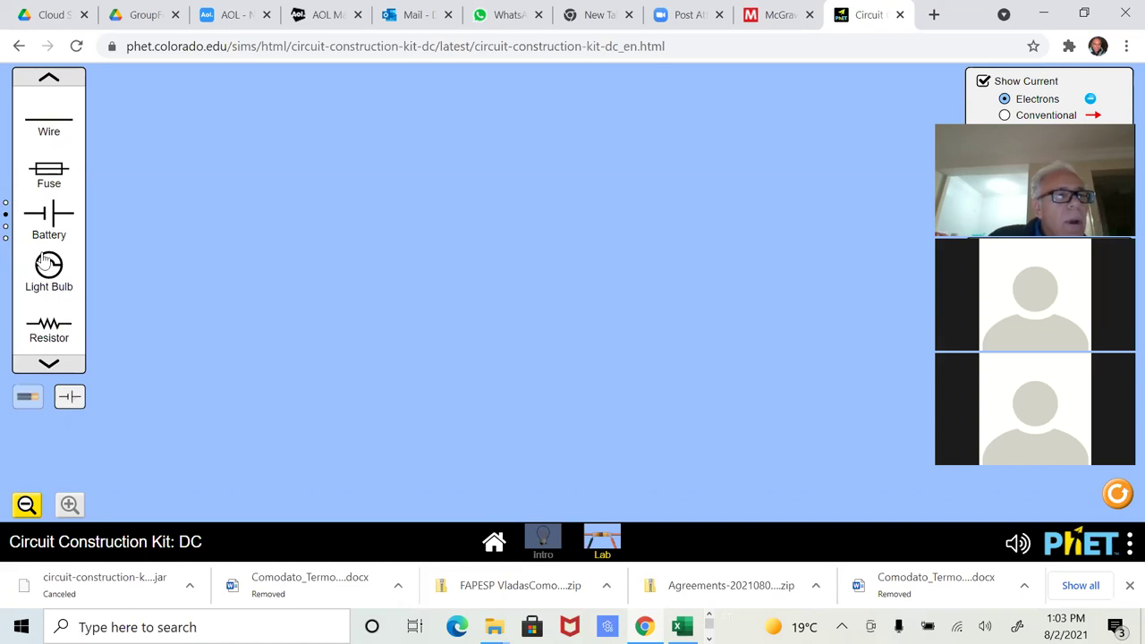
{"action": "left_click", "coordinate": [50, 78]}
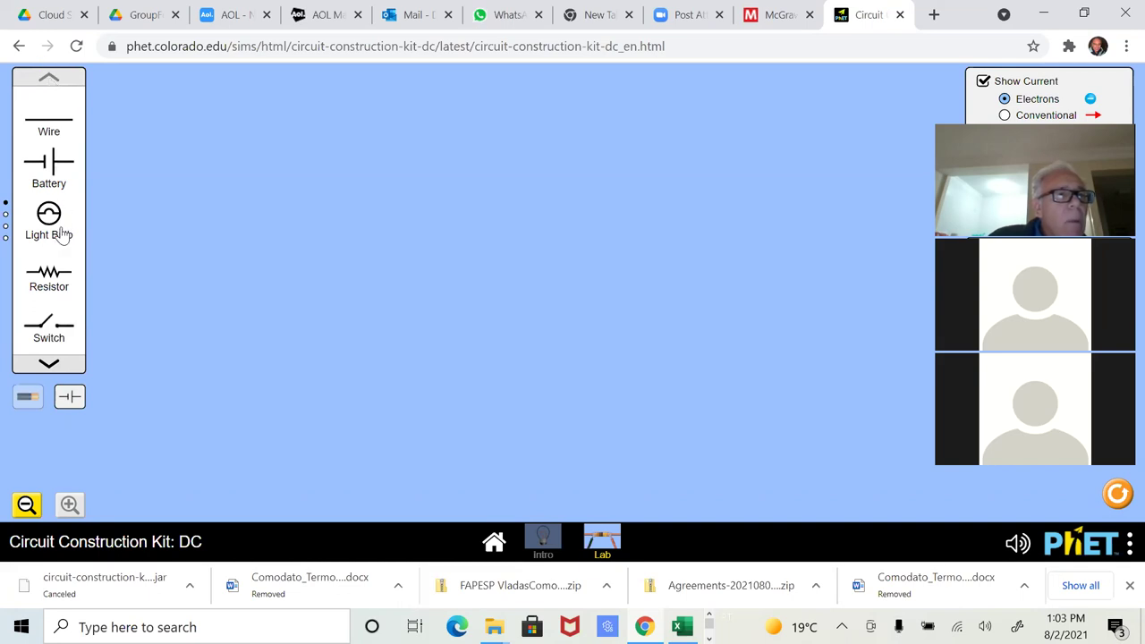
{"action": "left_click", "coordinate": [49, 366]}
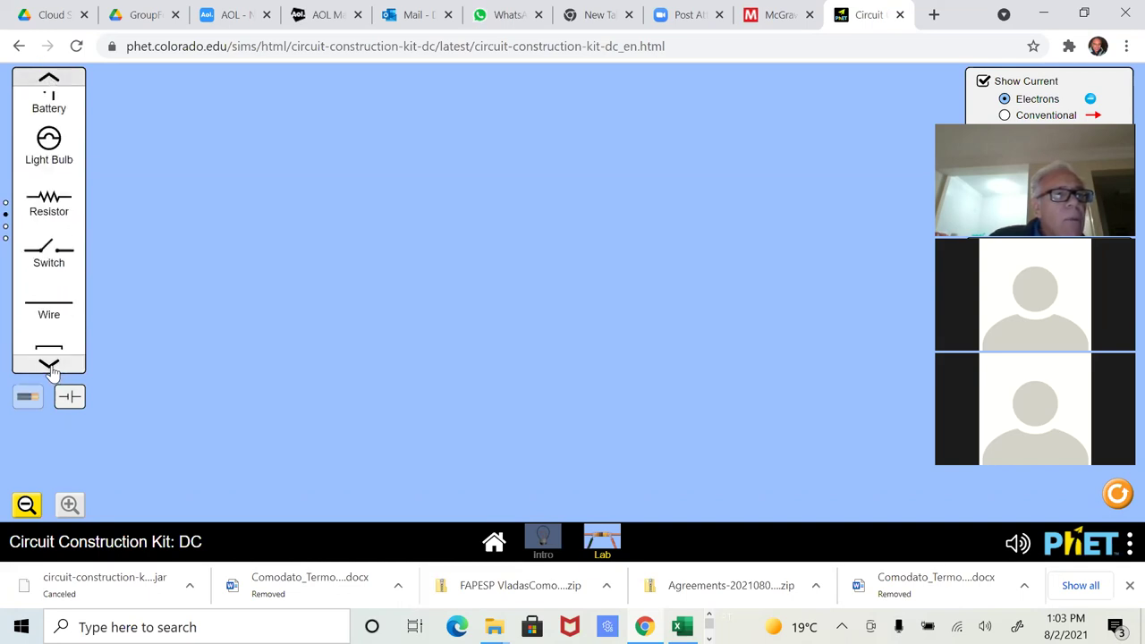
{"action": "left_click", "coordinate": [50, 367]}
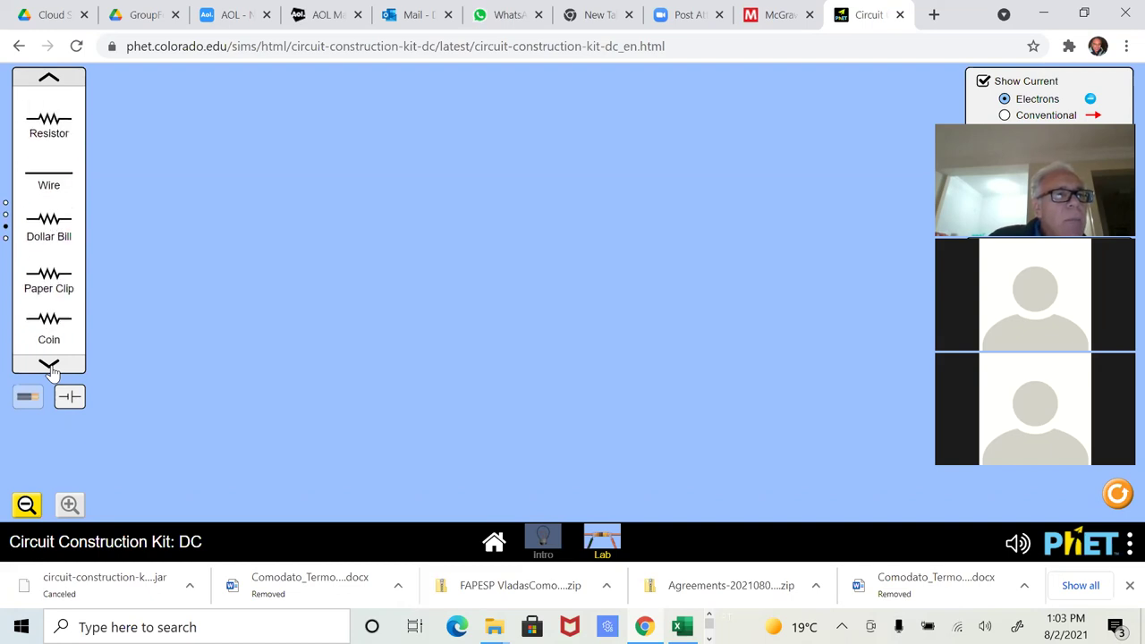
{"action": "left_click", "coordinate": [49, 366]}
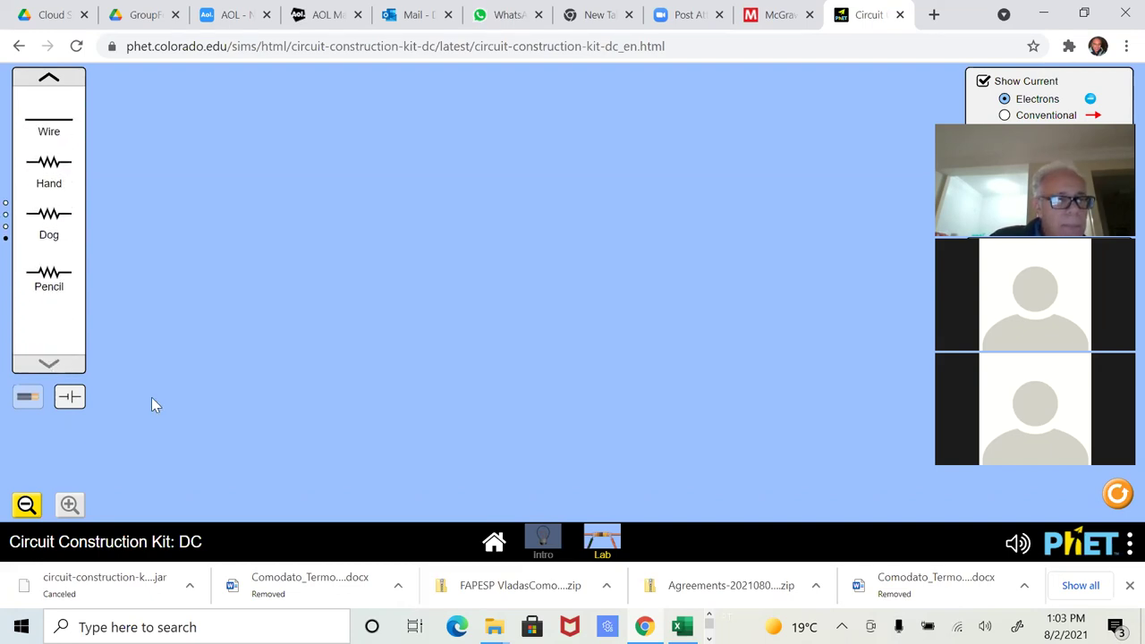
Leave the simulation, go back to the PhET home page and reload it.
{"action": "left_click", "coordinate": [19, 46]}
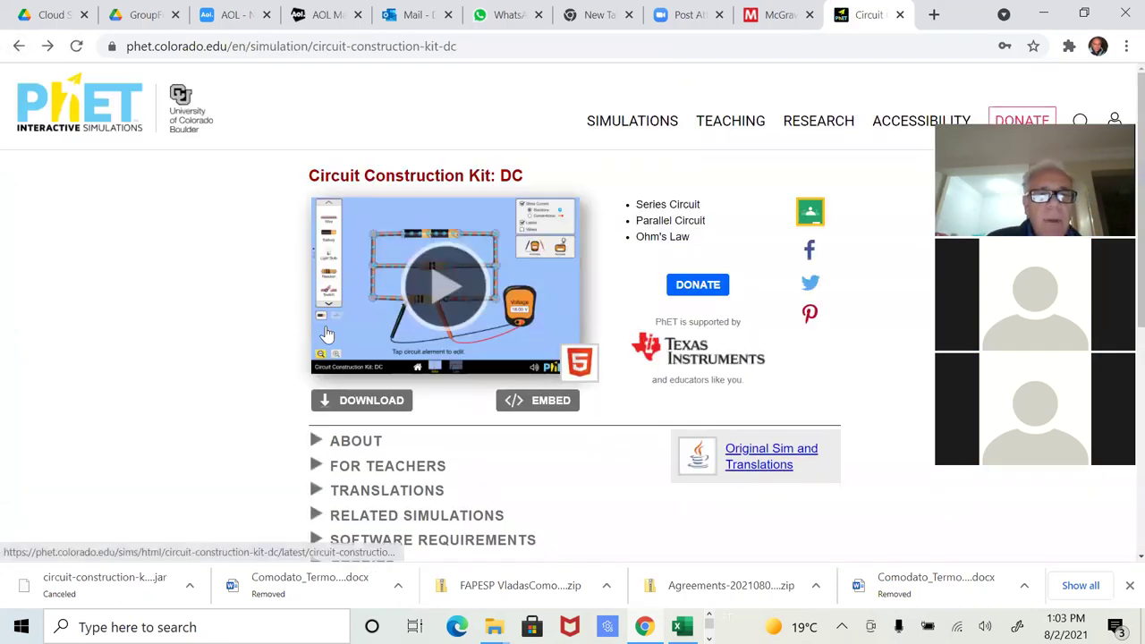
{"action": "scroll", "coordinate": [331, 349], "scroll_direction": "down", "scroll_amount": 1}
{"action": "scroll", "coordinate": [331, 348], "scroll_direction": "up", "scroll_amount": 1}
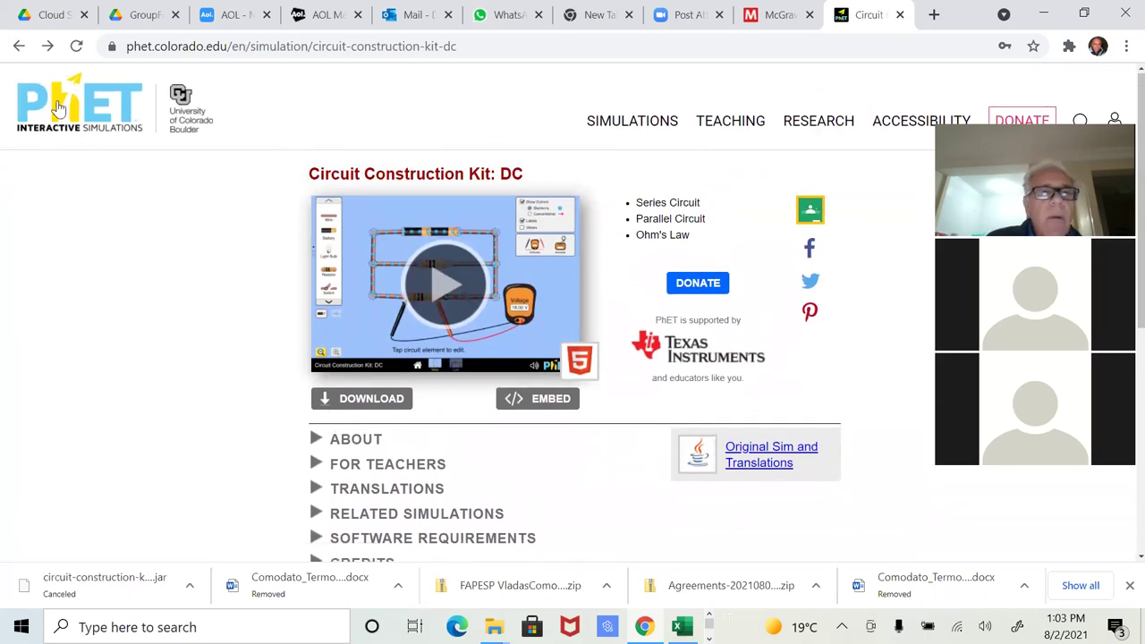
{"action": "left_click", "coordinate": [21, 50]}
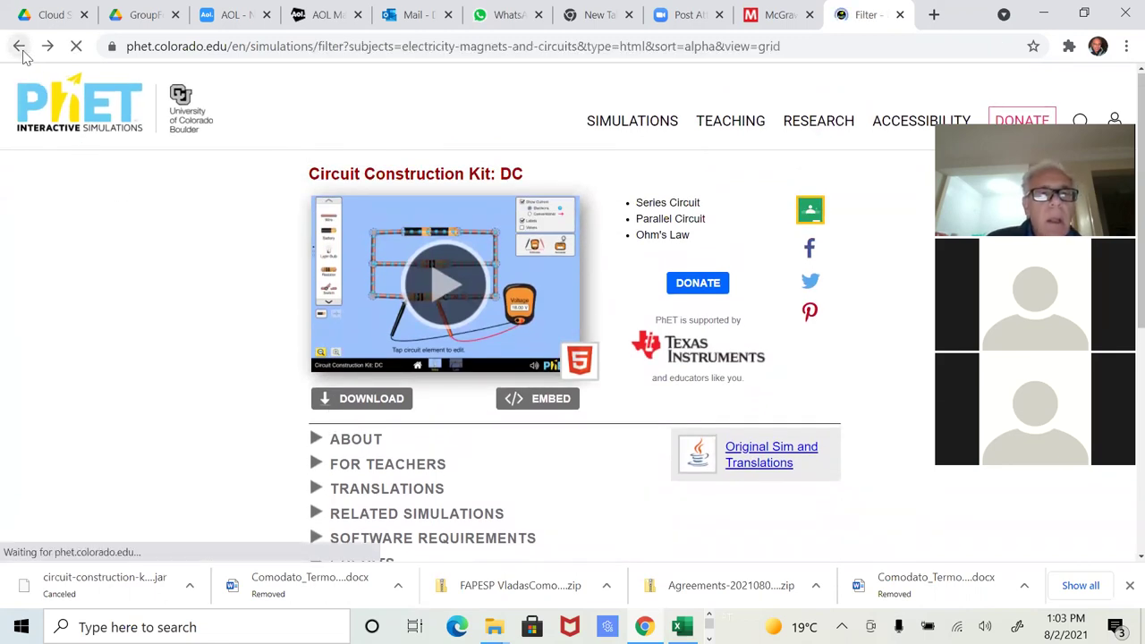
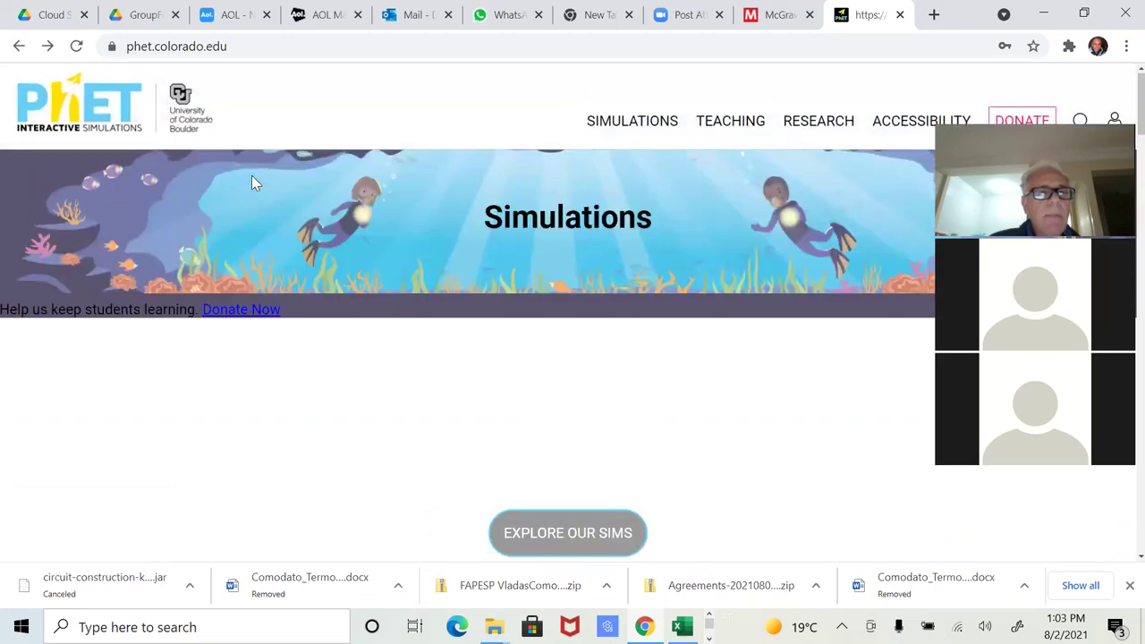
{"action": "left_click", "coordinate": [77, 48]}
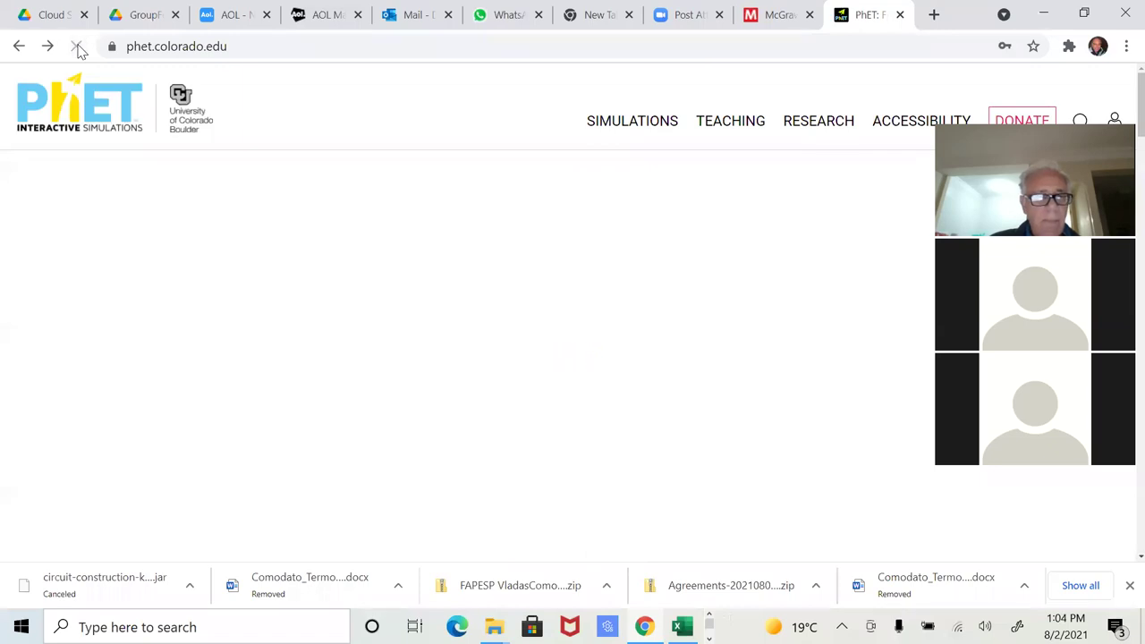
Open the Physics simulations and restrict the subject filter to Electricity, Magnets & Circuits.
{"action": "scroll", "coordinate": [268, 237], "scroll_direction": "down", "scroll_amount": 5}
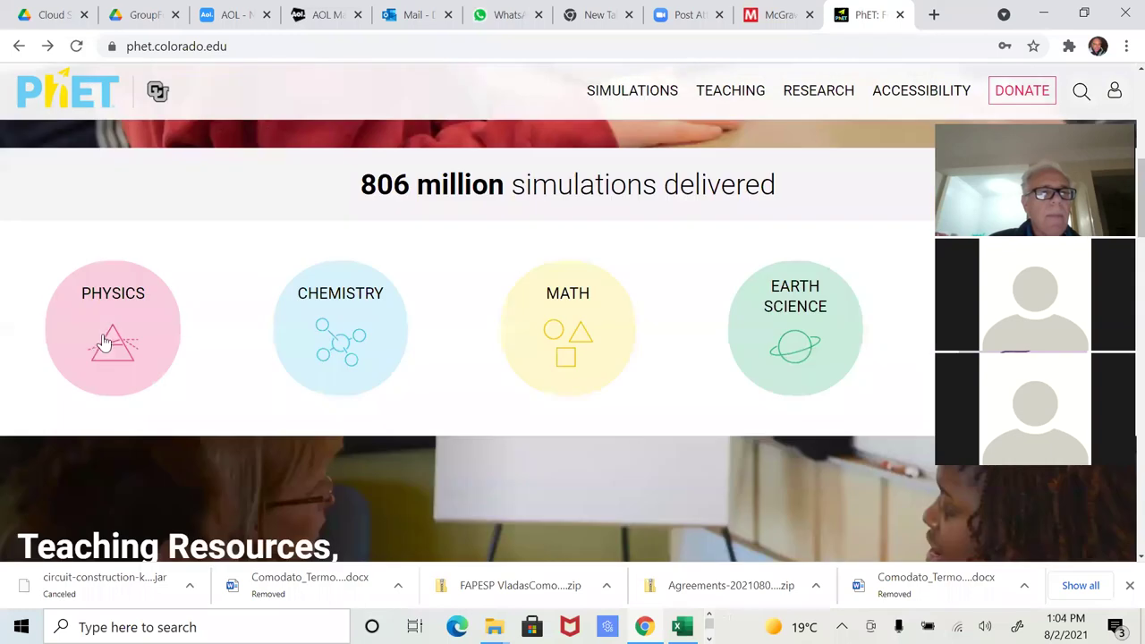
{"action": "left_click", "coordinate": [104, 341]}
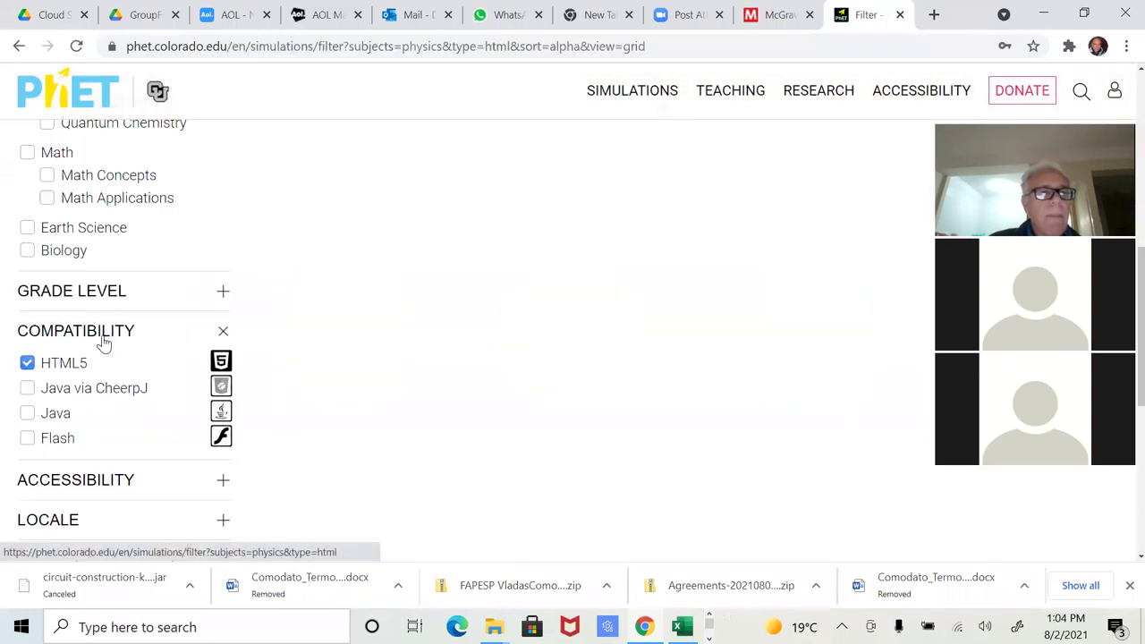
{"action": "scroll", "coordinate": [105, 342], "scroll_direction": "up", "scroll_amount": 3}
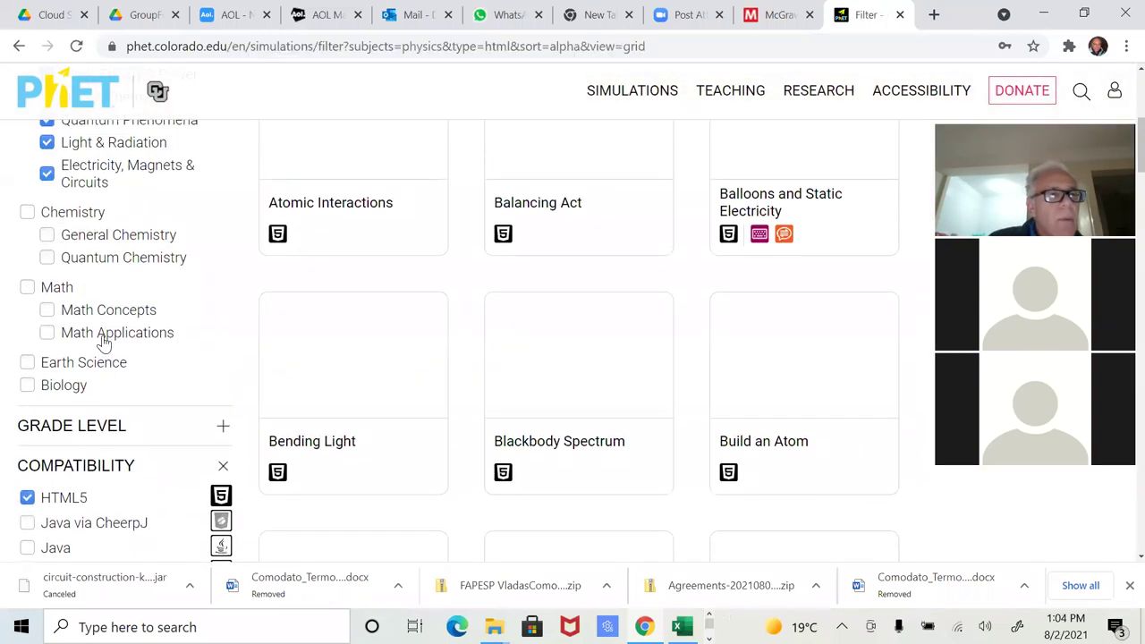
{"action": "scroll", "coordinate": [103, 342], "scroll_direction": "up", "scroll_amount": 2}
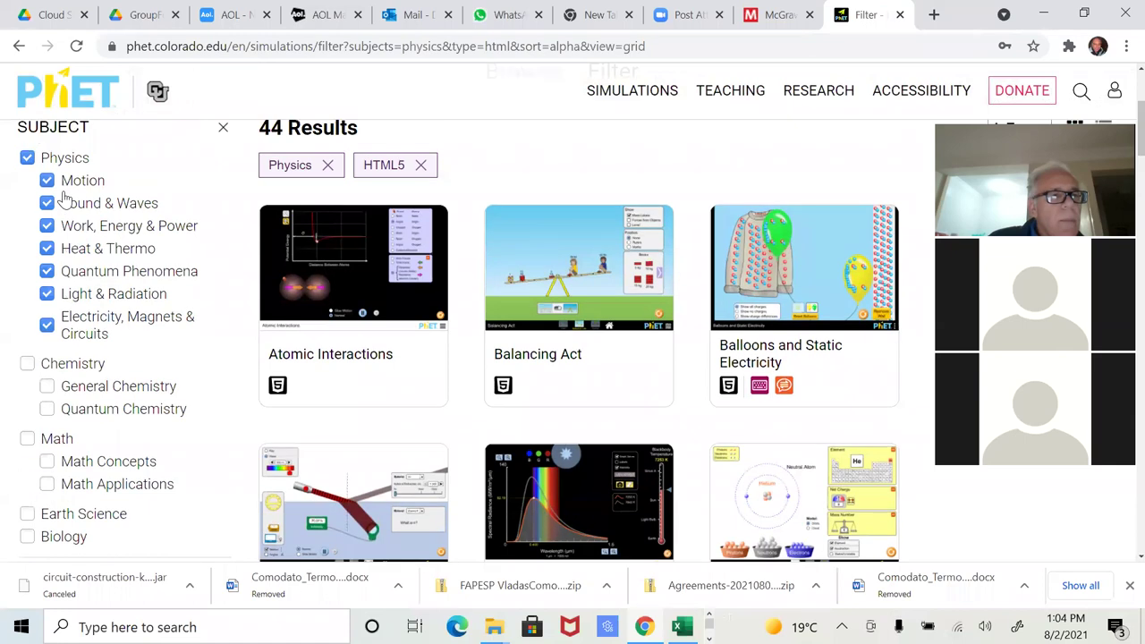
{"action": "left_click", "coordinate": [47, 181]}
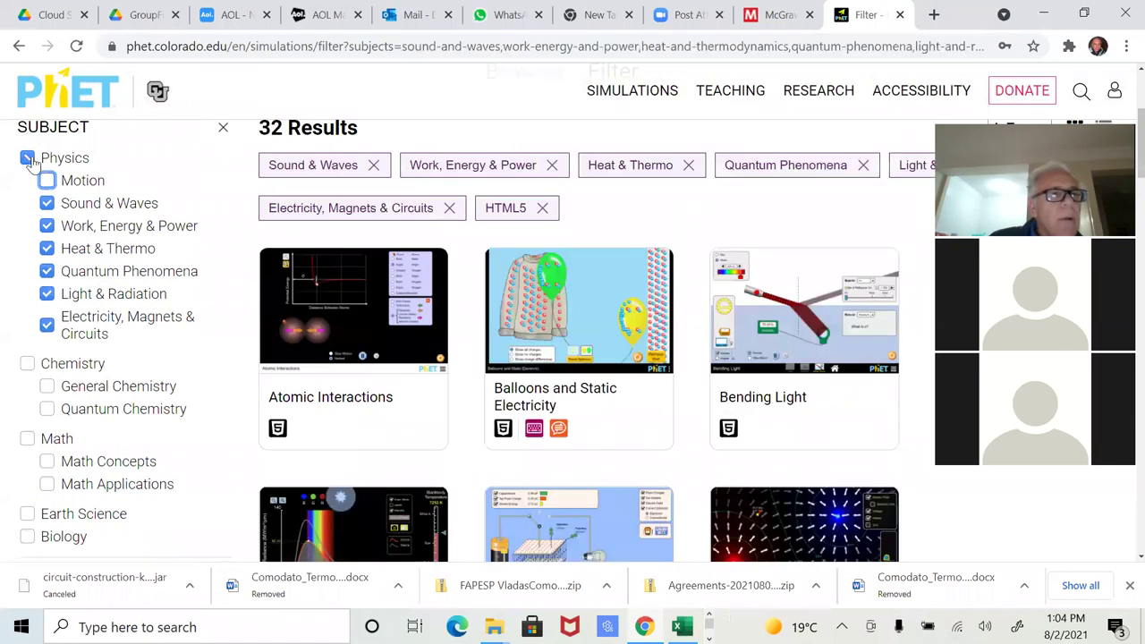
{"action": "left_click", "coordinate": [27, 158]}
{"action": "left_click", "coordinate": [27, 158]}
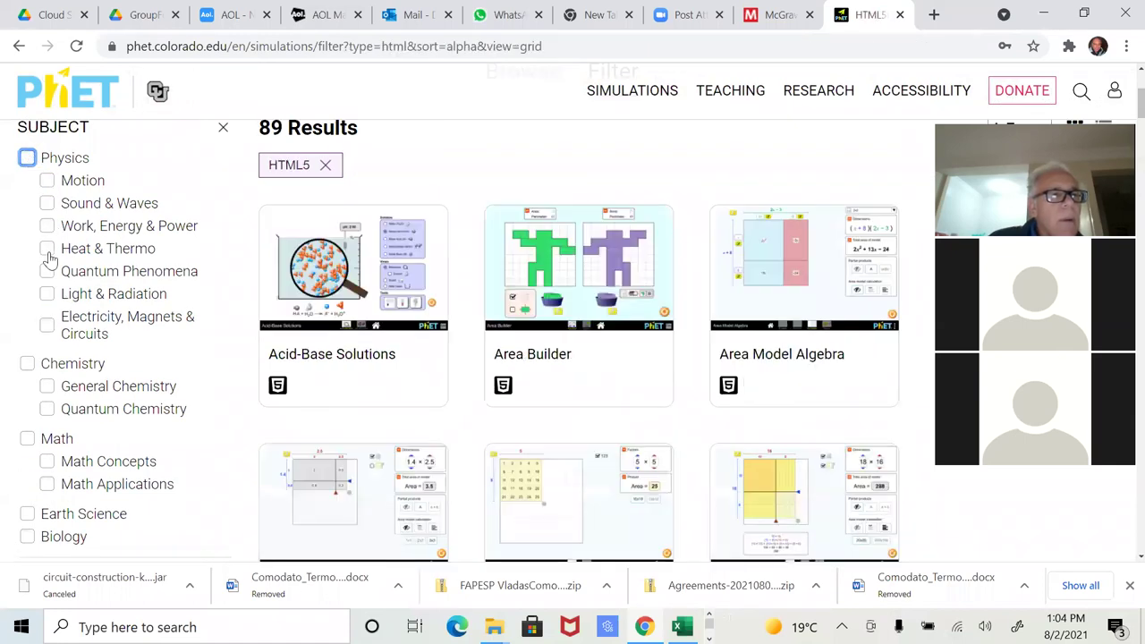
{"action": "left_click", "coordinate": [47, 325]}
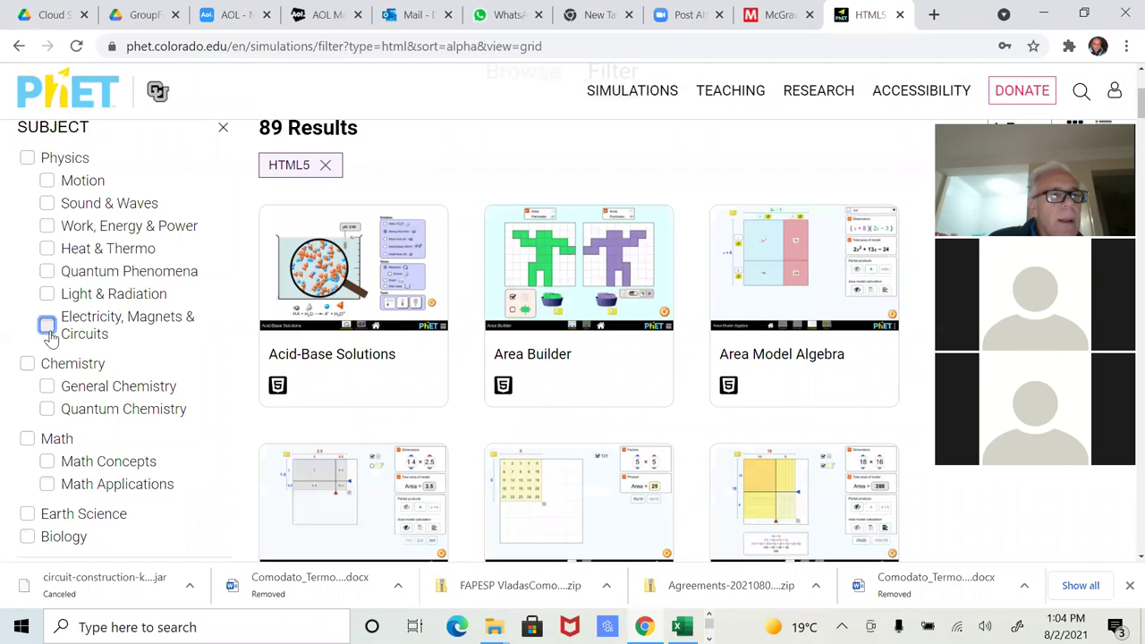
Launch the Circuit Construction Kit: DC - Virtual Lab simulation and look through every page of its component toolbox.
{"action": "scroll", "coordinate": [383, 405], "scroll_direction": "down", "scroll_amount": 1}
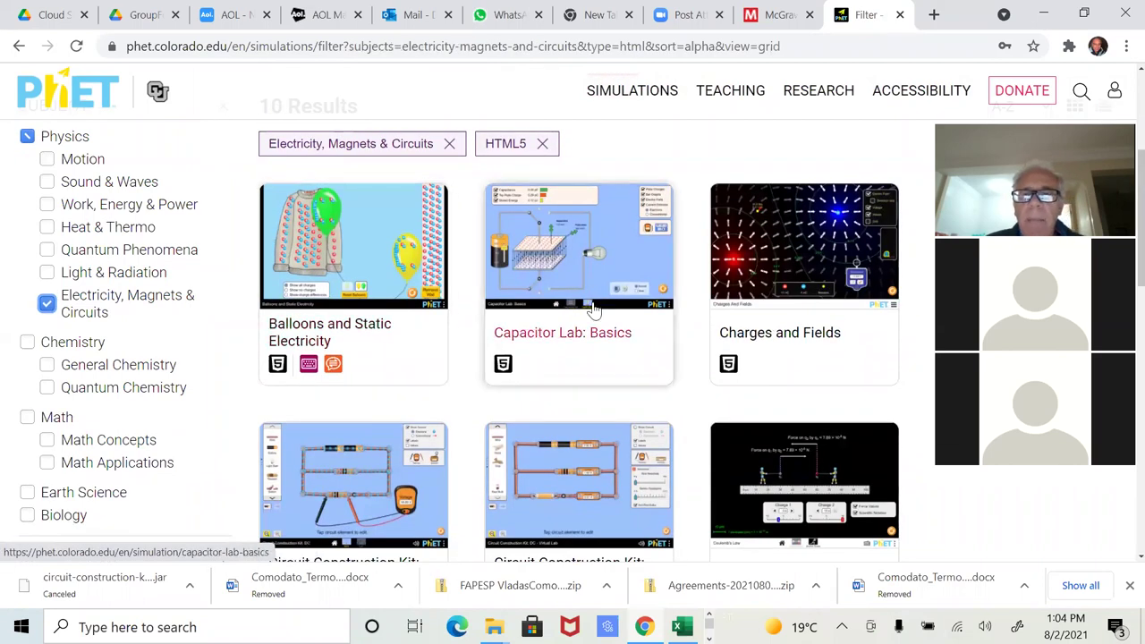
{"action": "scroll", "coordinate": [593, 309], "scroll_direction": "down", "scroll_amount": 2}
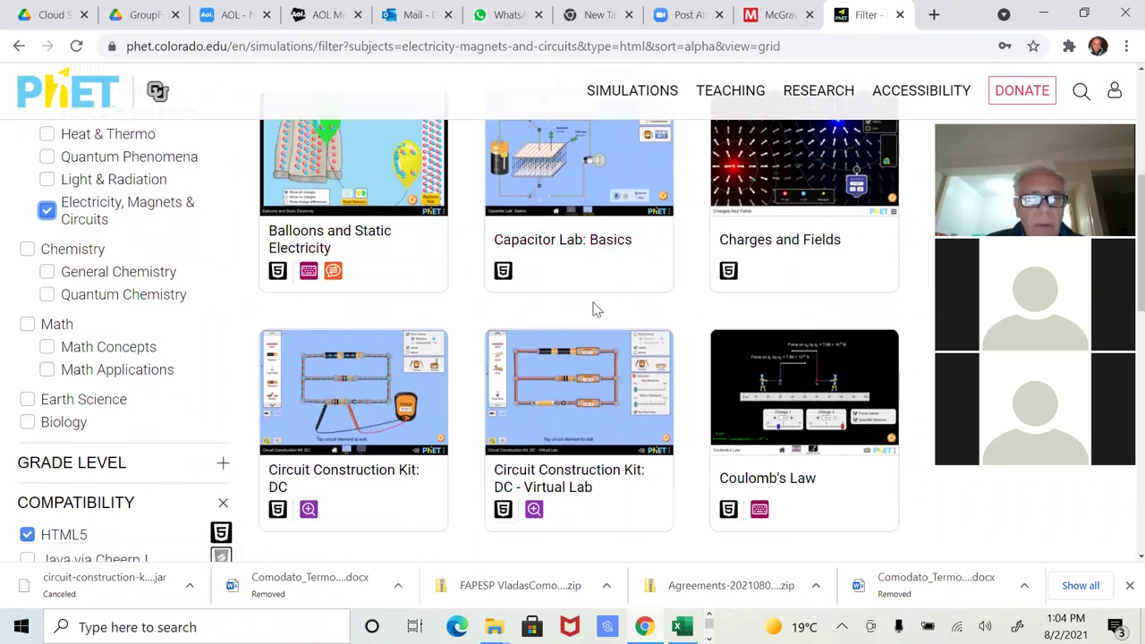
{"action": "scroll", "coordinate": [593, 309], "scroll_direction": "down", "scroll_amount": 1}
{"action": "left_click", "coordinate": [586, 344]}
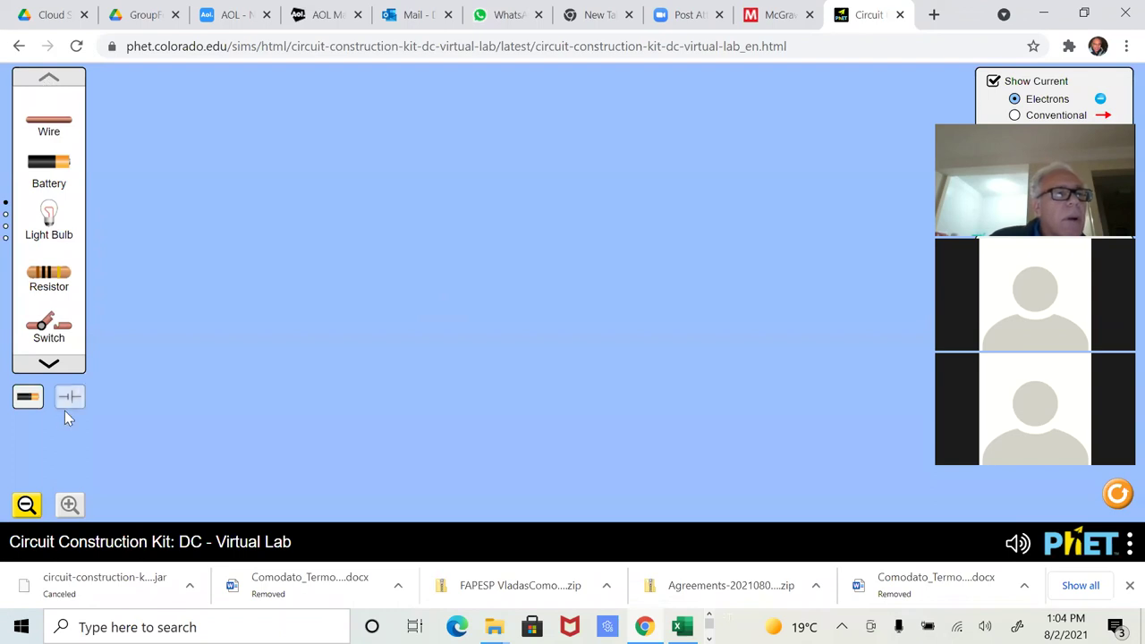
{"action": "left_click", "coordinate": [46, 364]}
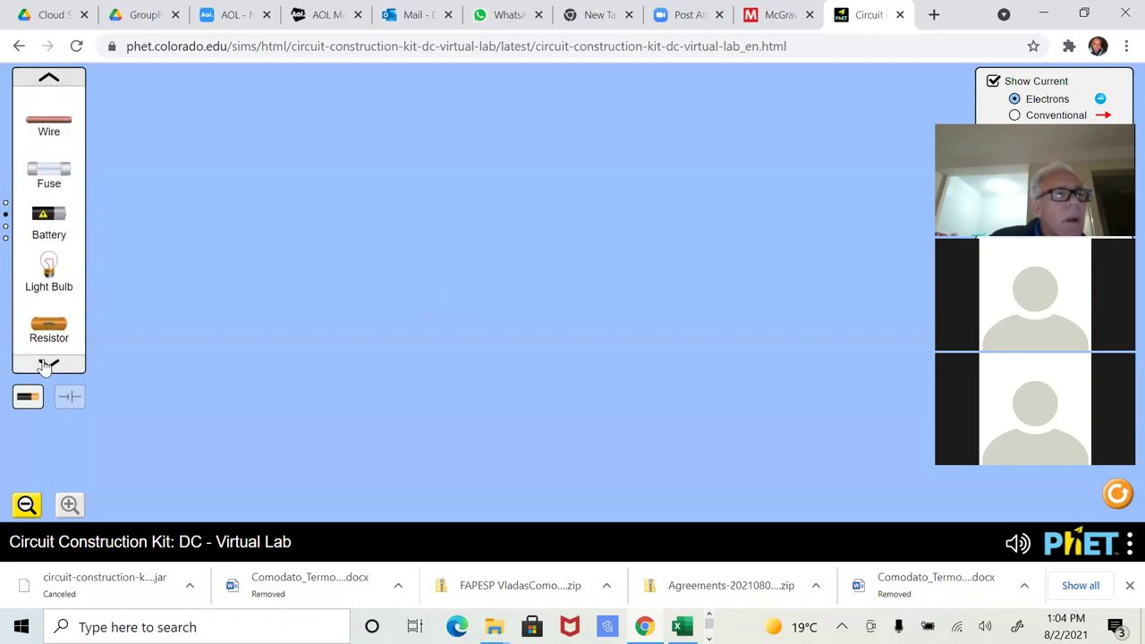
{"action": "left_click", "coordinate": [46, 364]}
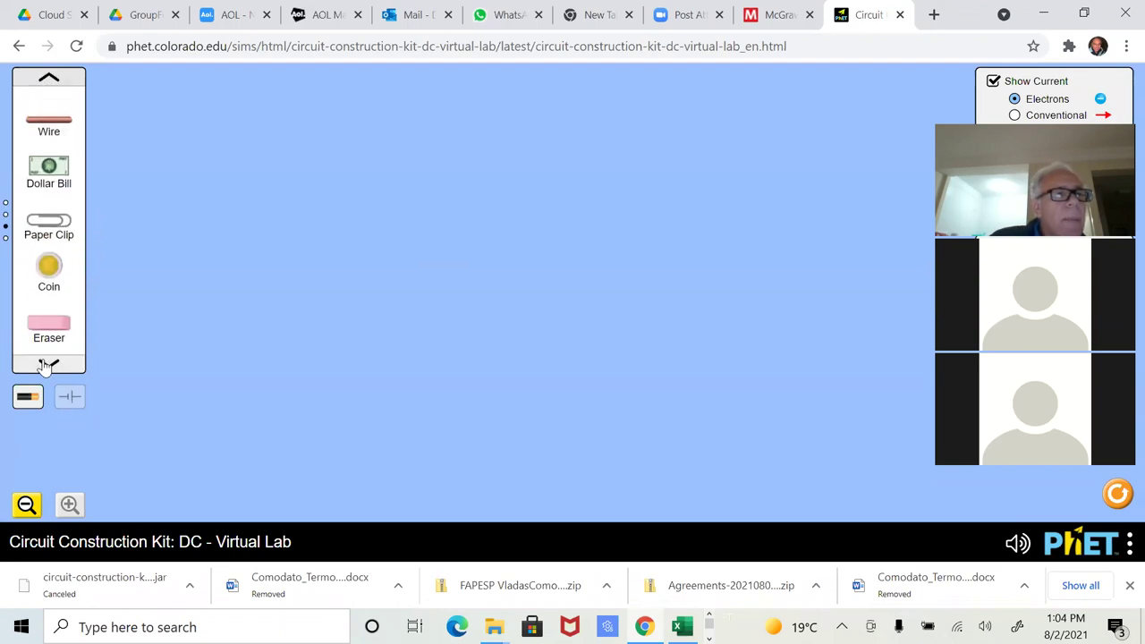
{"action": "left_click", "coordinate": [46, 365]}
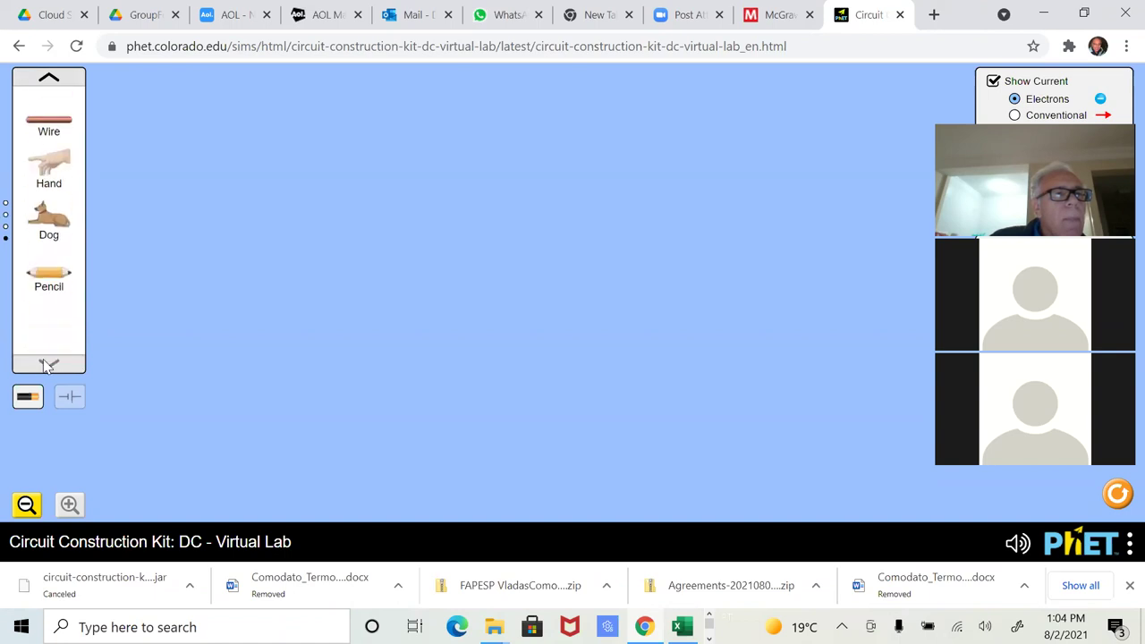
Return to the filtered Electricity, Magnets & Circuits simulations and look through the whole HTML5 results list.
{"action": "left_click", "coordinate": [18, 46]}
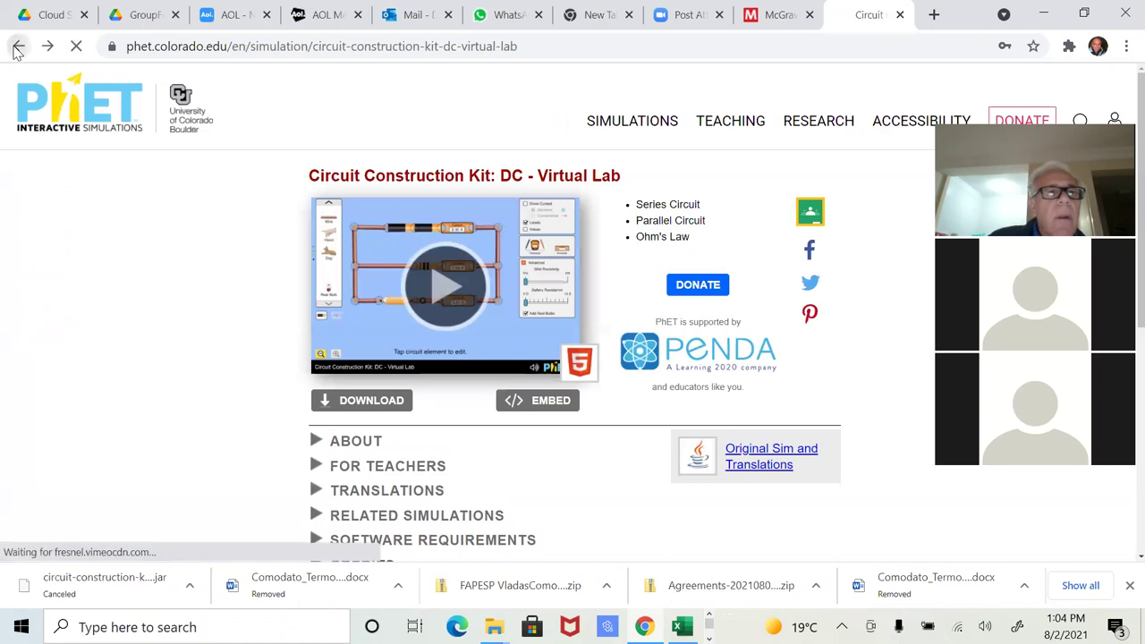
{"action": "left_click", "coordinate": [18, 47]}
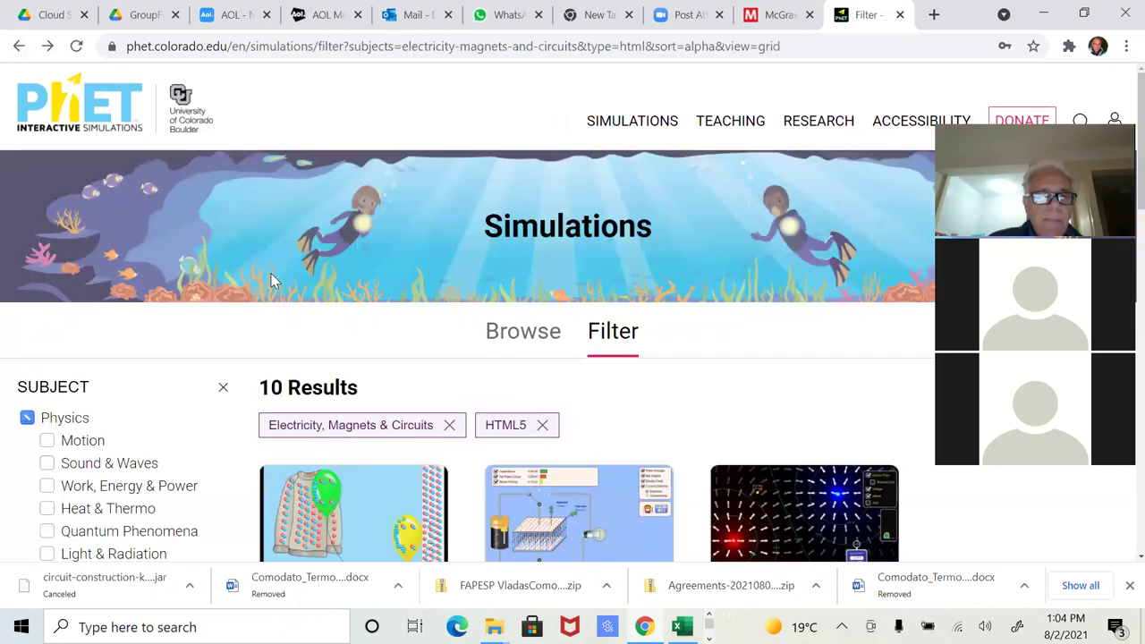
{"action": "scroll", "coordinate": [361, 483], "scroll_direction": "down", "scroll_amount": 3}
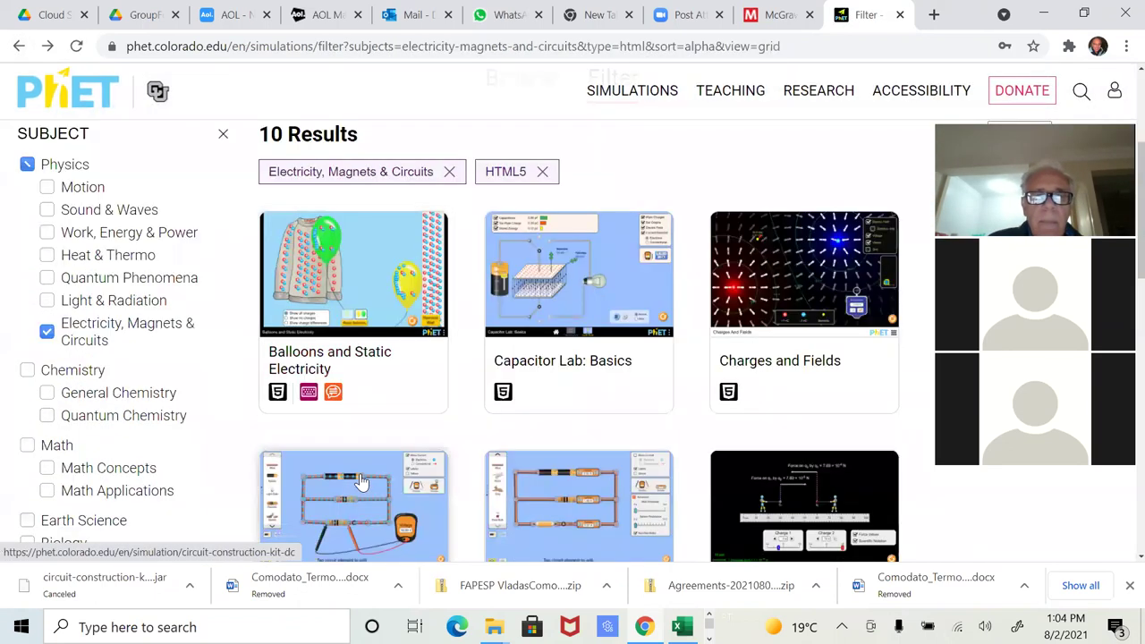
{"action": "scroll", "coordinate": [361, 483], "scroll_direction": "down", "scroll_amount": 3}
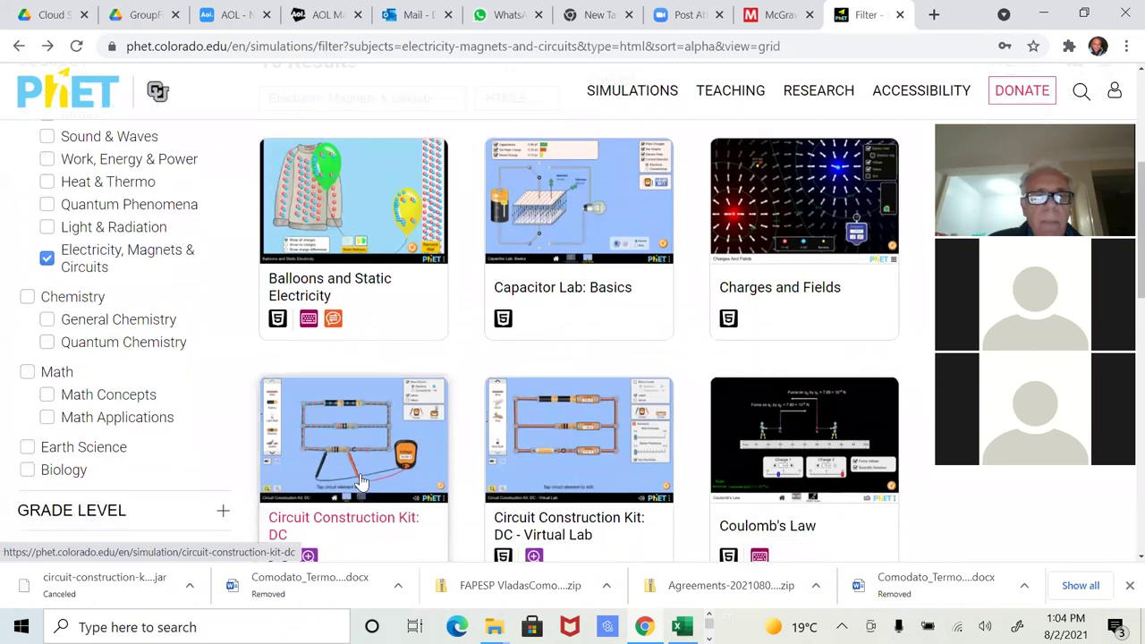
{"action": "scroll", "coordinate": [361, 483], "scroll_direction": "down", "scroll_amount": 5}
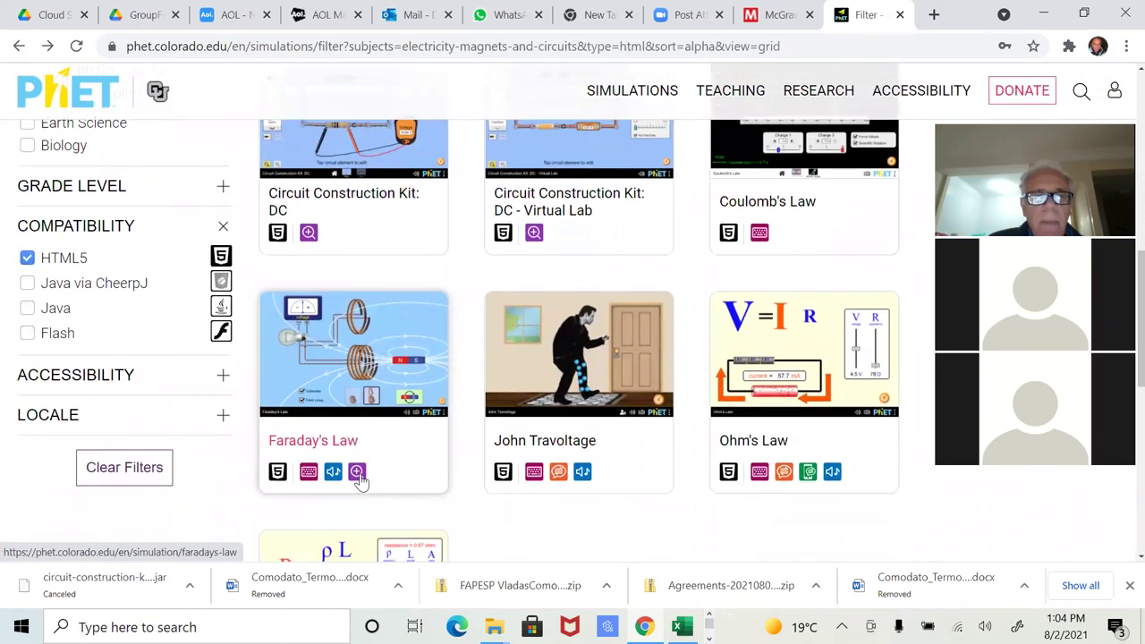
{"action": "scroll", "coordinate": [361, 483], "scroll_direction": "up", "scroll_amount": 1}
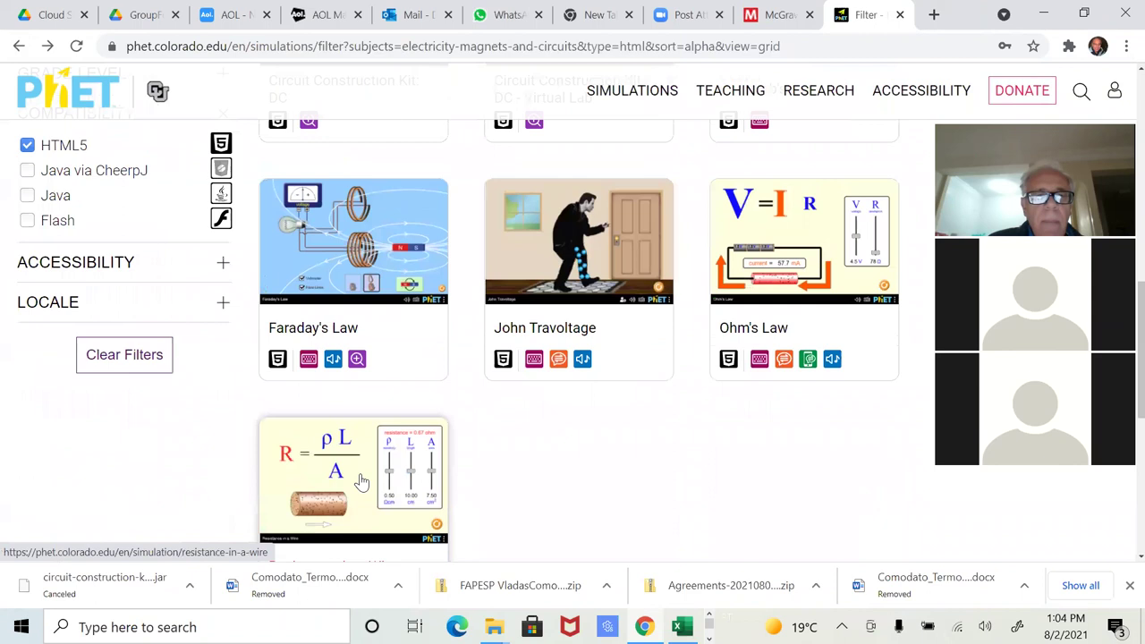
{"action": "scroll", "coordinate": [361, 483], "scroll_direction": "down", "scroll_amount": 2}
{"action": "scroll", "coordinate": [361, 482], "scroll_direction": "up", "scroll_amount": 3}
{"action": "scroll", "coordinate": [361, 482], "scroll_direction": "up", "scroll_amount": 4}
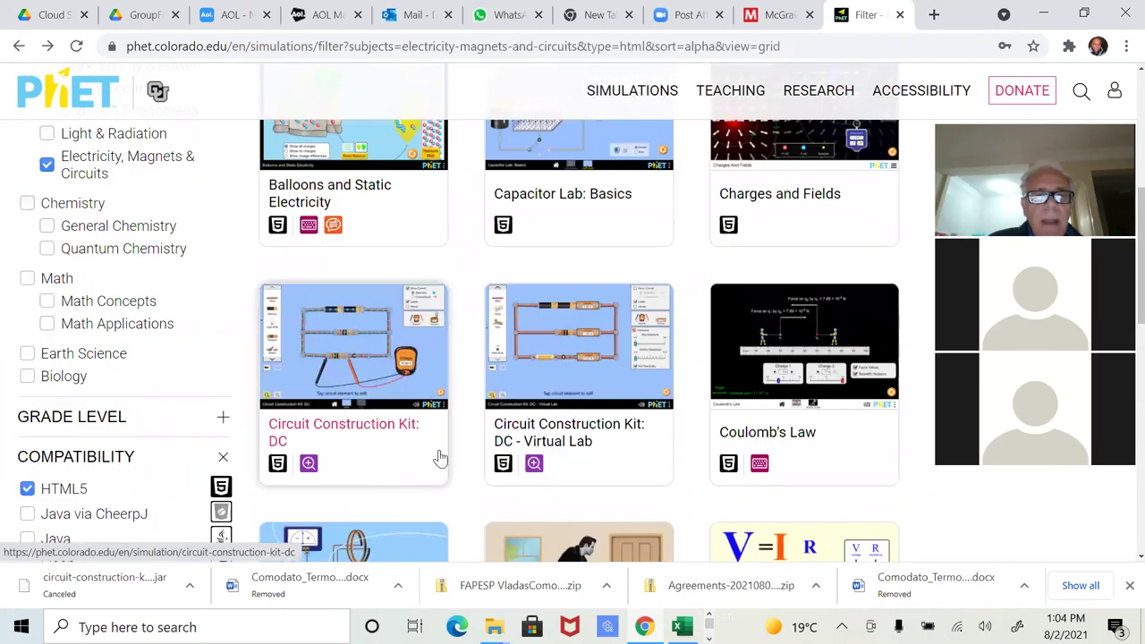
Launch Circuit Construction Kit: DC - Virtual Lab again and recheck its component toolbox through to the last page.
{"action": "left_click", "coordinate": [568, 379]}
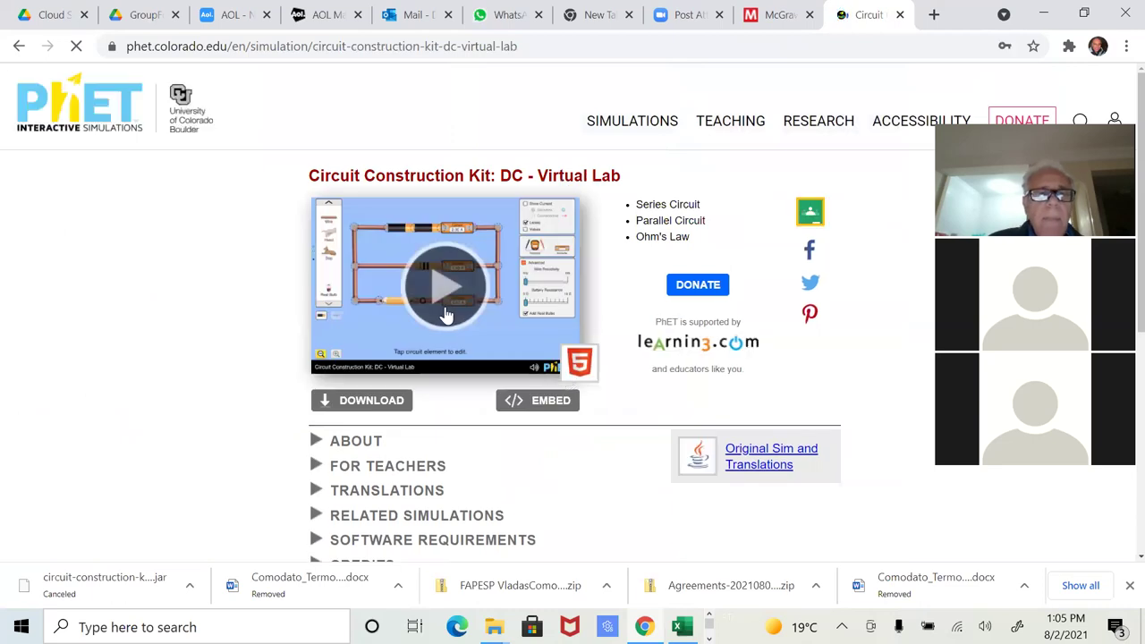
{"action": "left_click", "coordinate": [440, 303]}
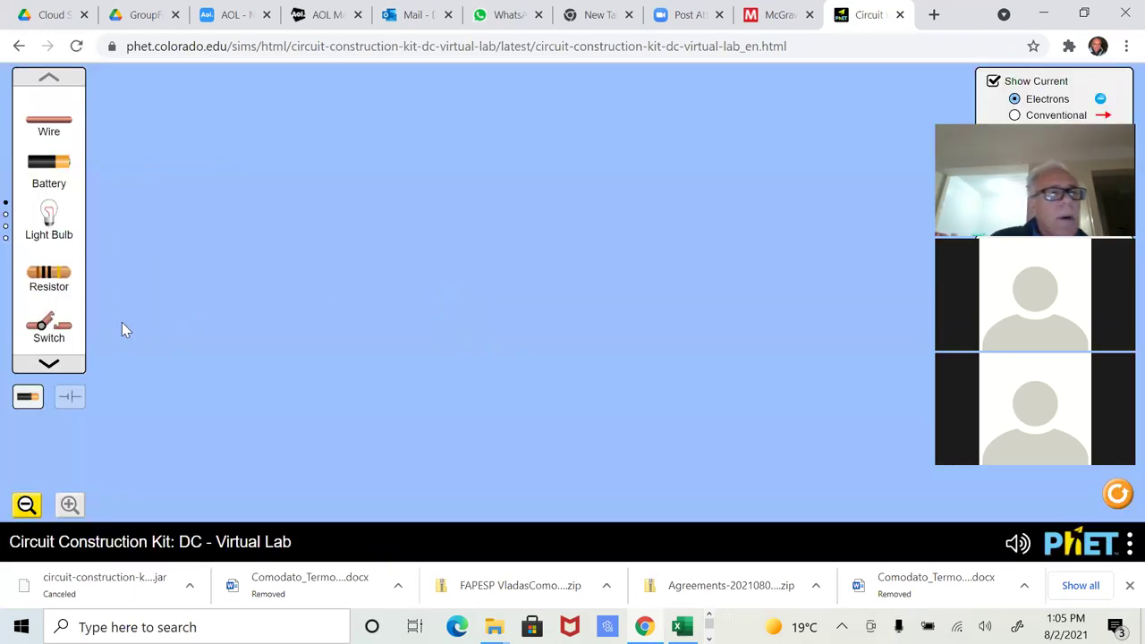
{"action": "left_click", "coordinate": [49, 366]}
{"action": "left_click", "coordinate": [49, 366]}
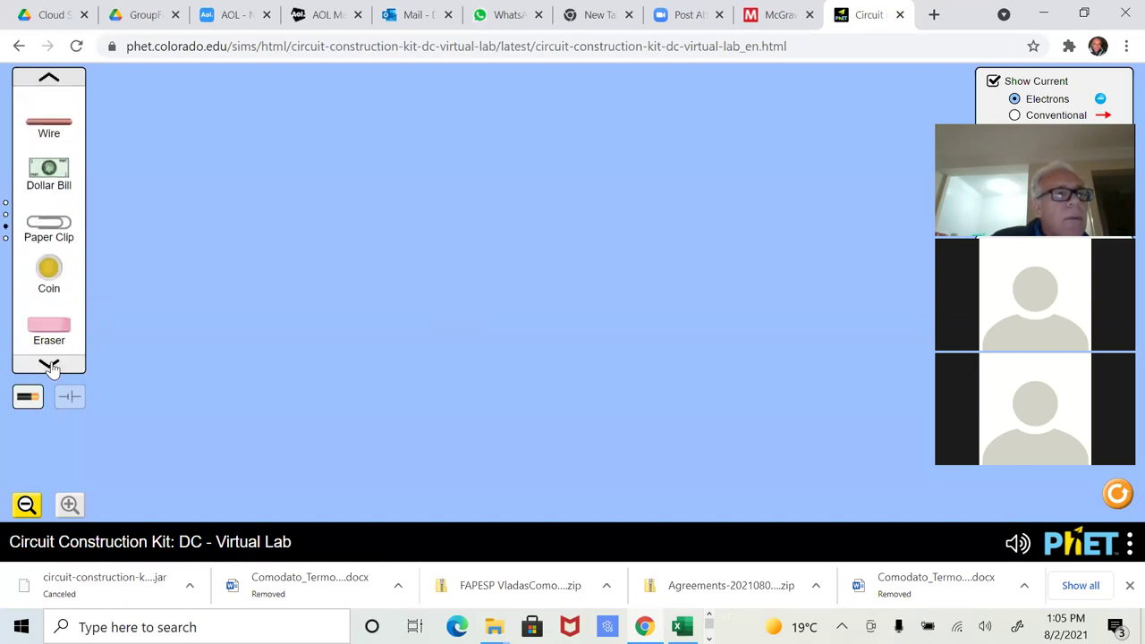
{"action": "left_click", "coordinate": [50, 365]}
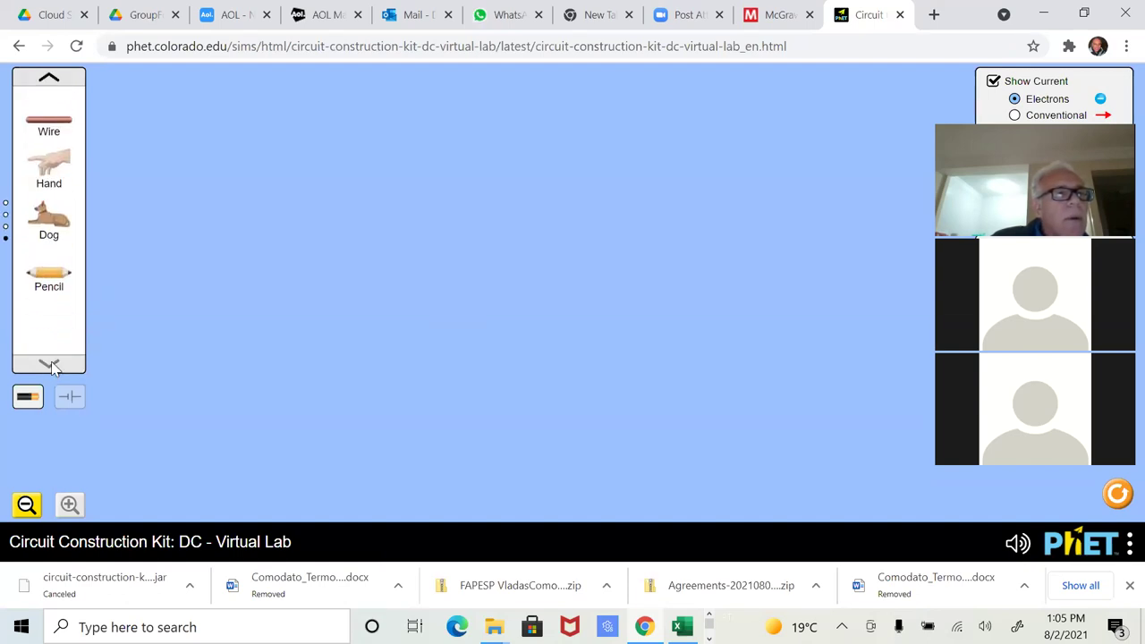
Leave the DC virtual lab and go back to the filtered list of electricity simulations.
{"action": "left_click", "coordinate": [19, 45]}
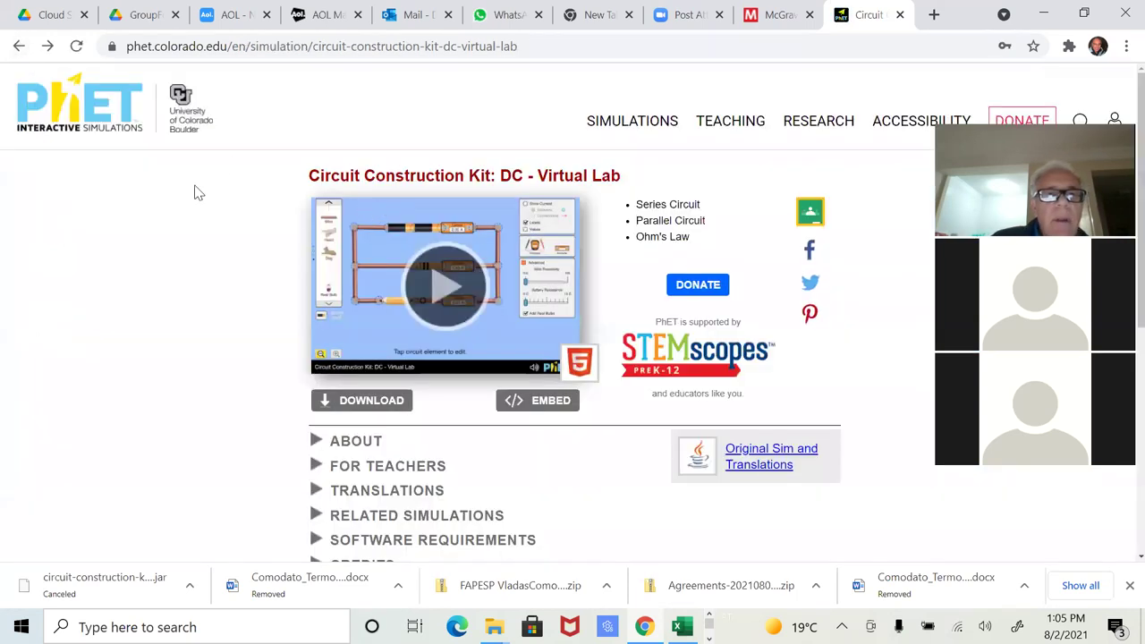
{"action": "left_click", "coordinate": [19, 45]}
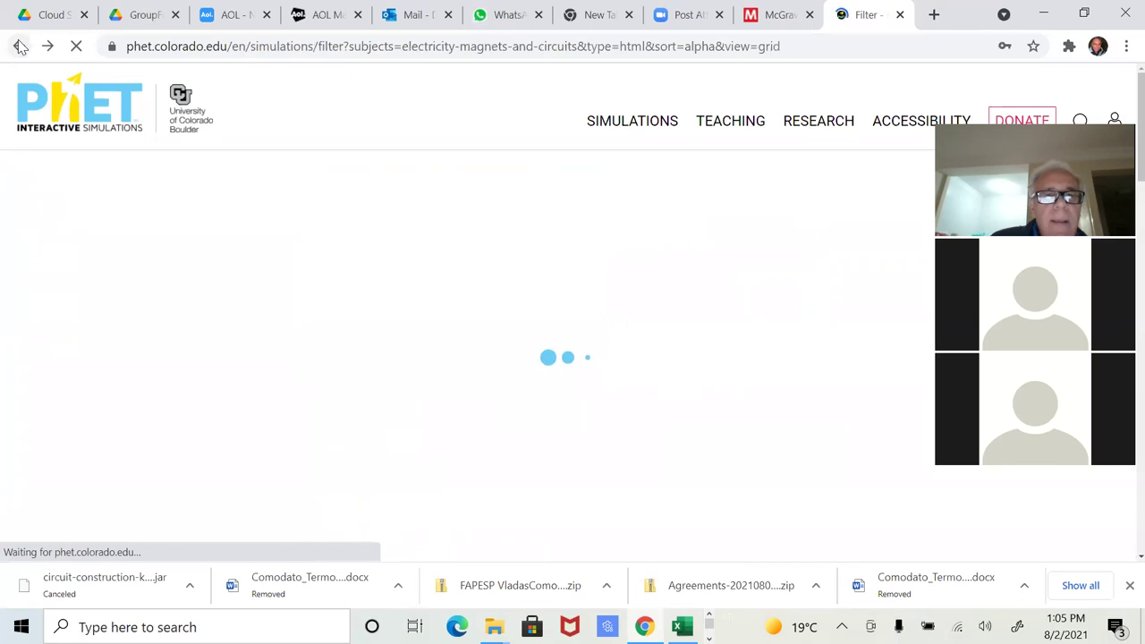
{"action": "scroll", "coordinate": [315, 276], "scroll_direction": "down", "scroll_amount": 4}
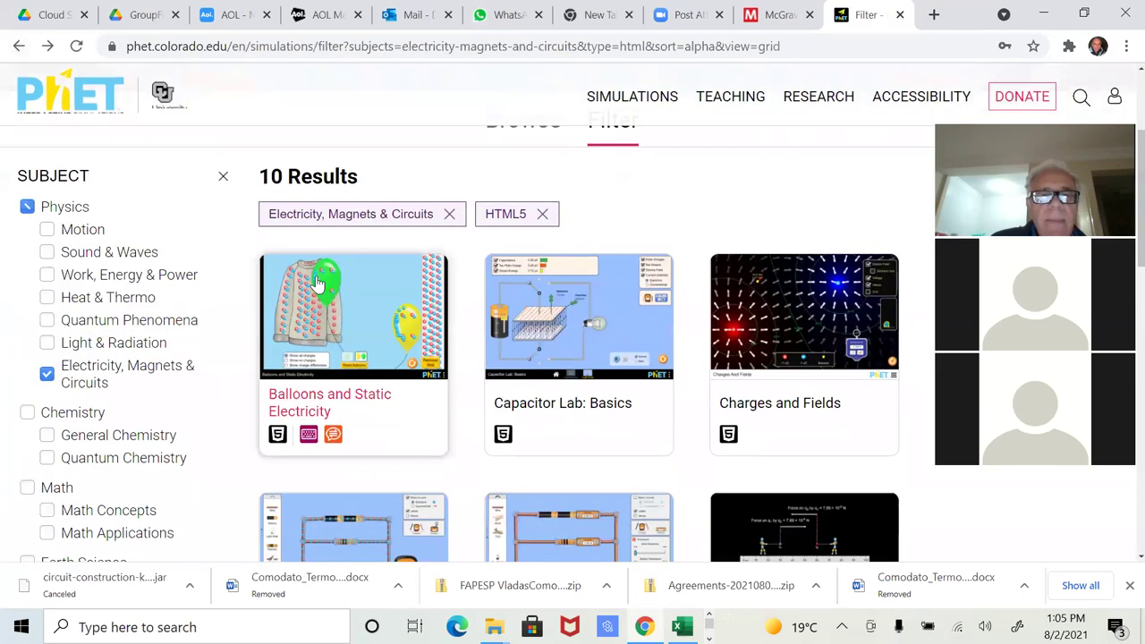
{"action": "scroll", "coordinate": [315, 282], "scroll_direction": "up", "scroll_amount": 1}
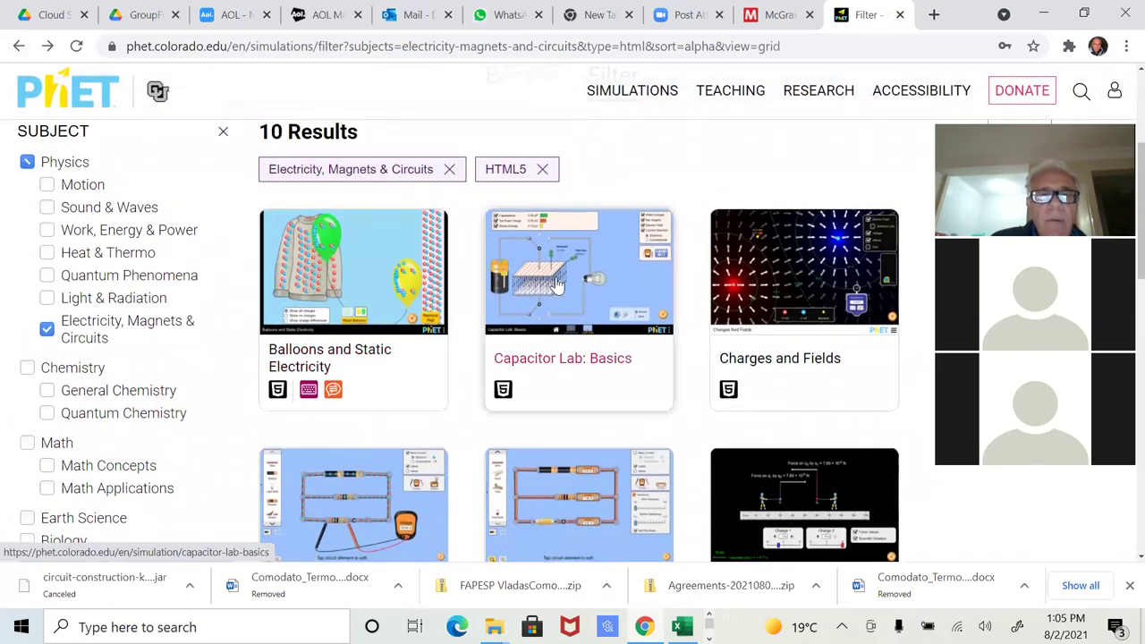
Launch the Capacitor Lab: Basics simulation and view its Capacitance and Light Bulb screens.
{"action": "left_click", "coordinate": [556, 284]}
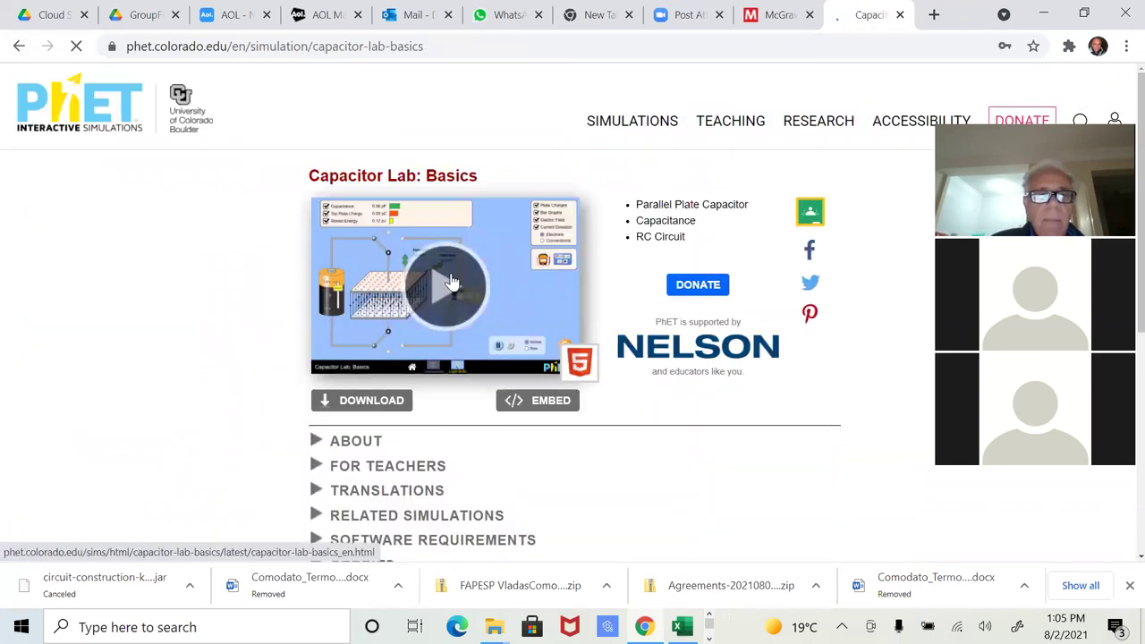
{"action": "left_click", "coordinate": [451, 283]}
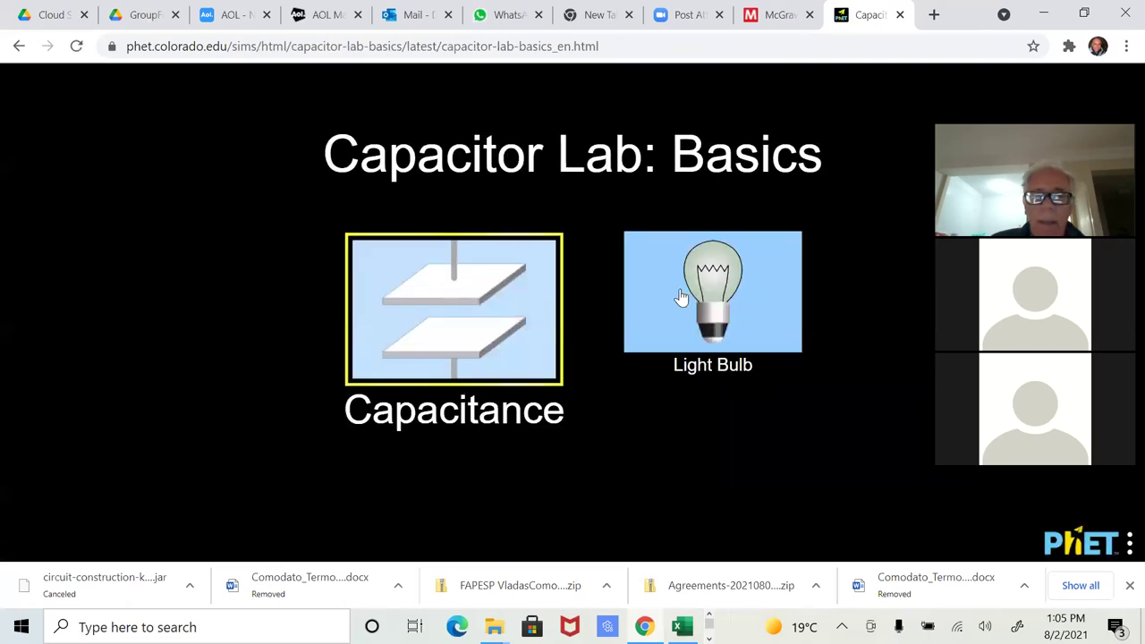
{"action": "left_click", "coordinate": [473, 334]}
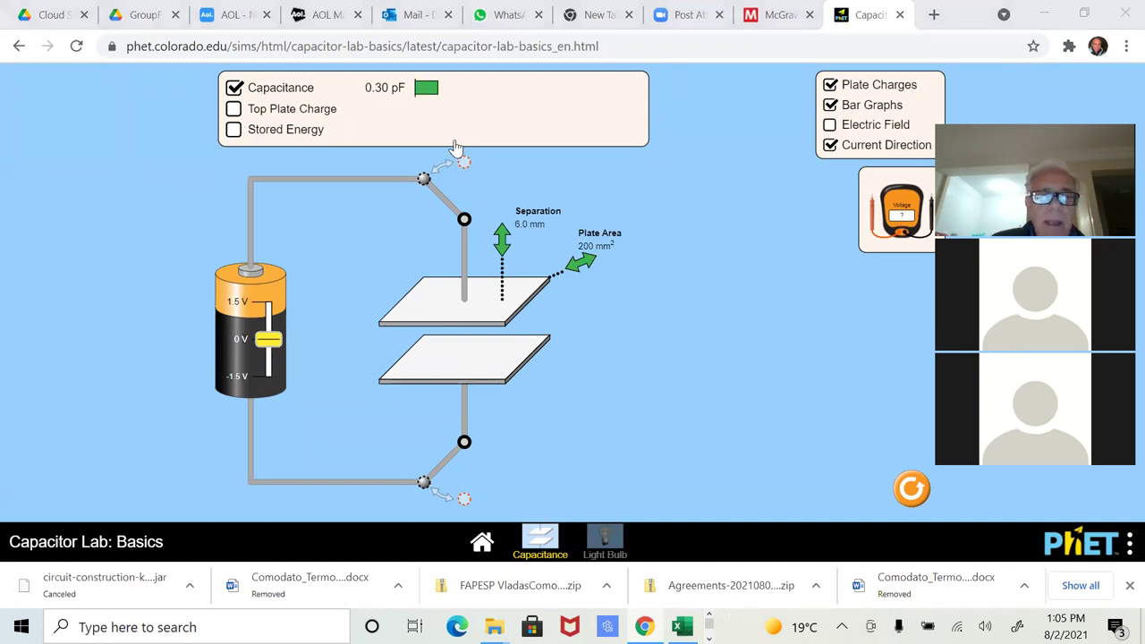
{"action": "left_click", "coordinate": [605, 541]}
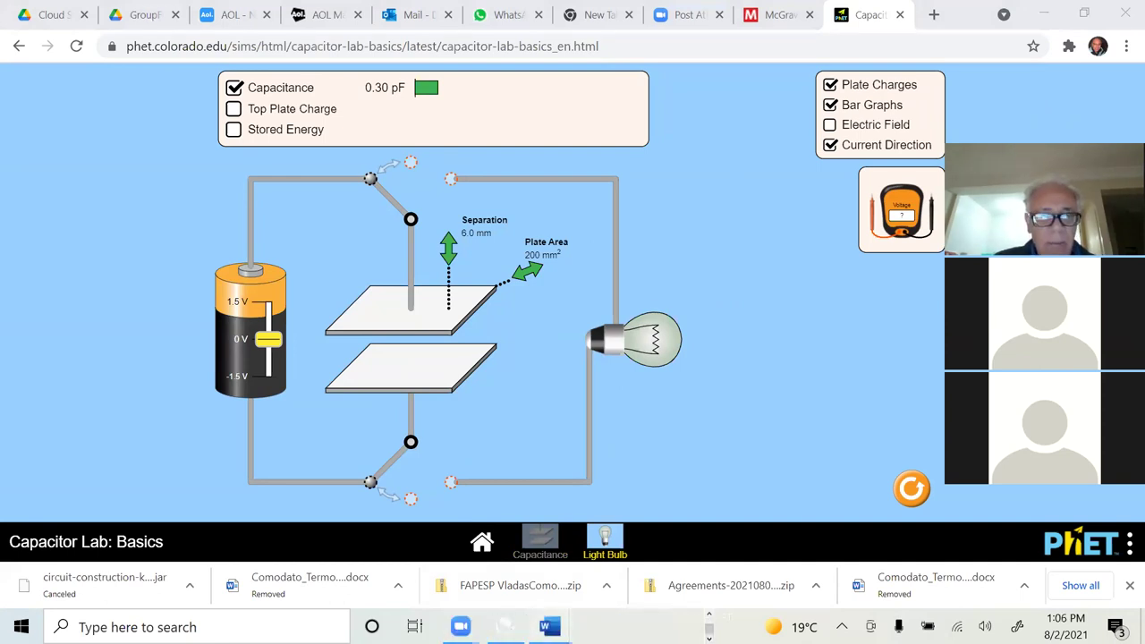
Switch to the VRLab 07 RC-CircuitCorrected document in Word and review its simulation link, red Java note and introduction.
{"action": "mouse_move", "coordinate": [548, 626]}
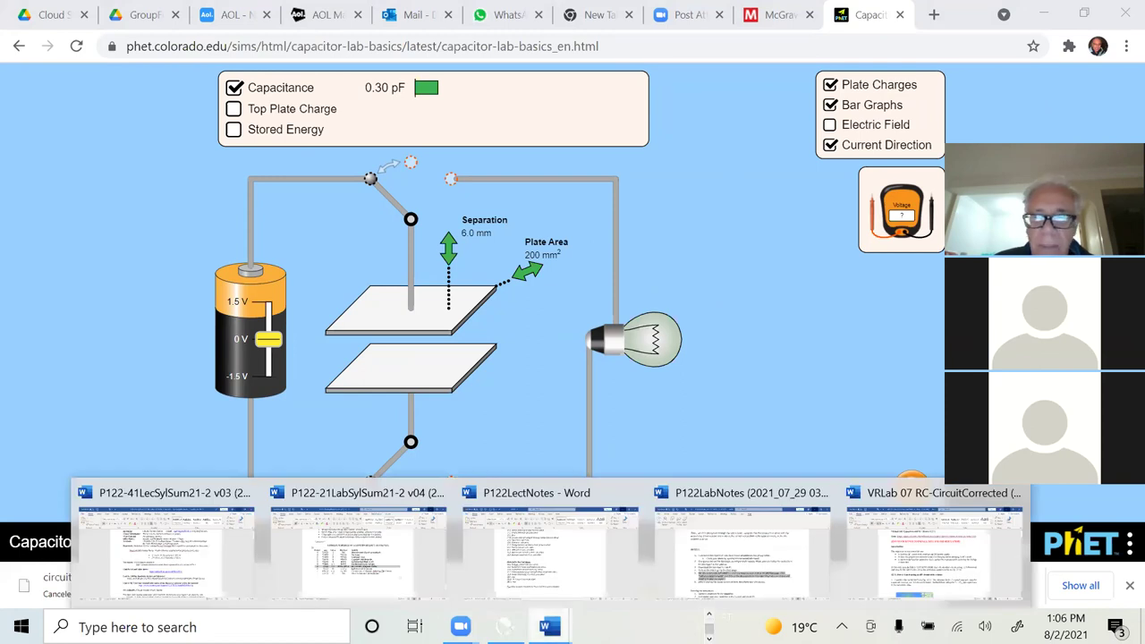
{"action": "left_click", "coordinate": [922, 535]}
{"action": "scroll", "coordinate": [655, 341], "scroll_direction": "down", "scroll_amount": 3}
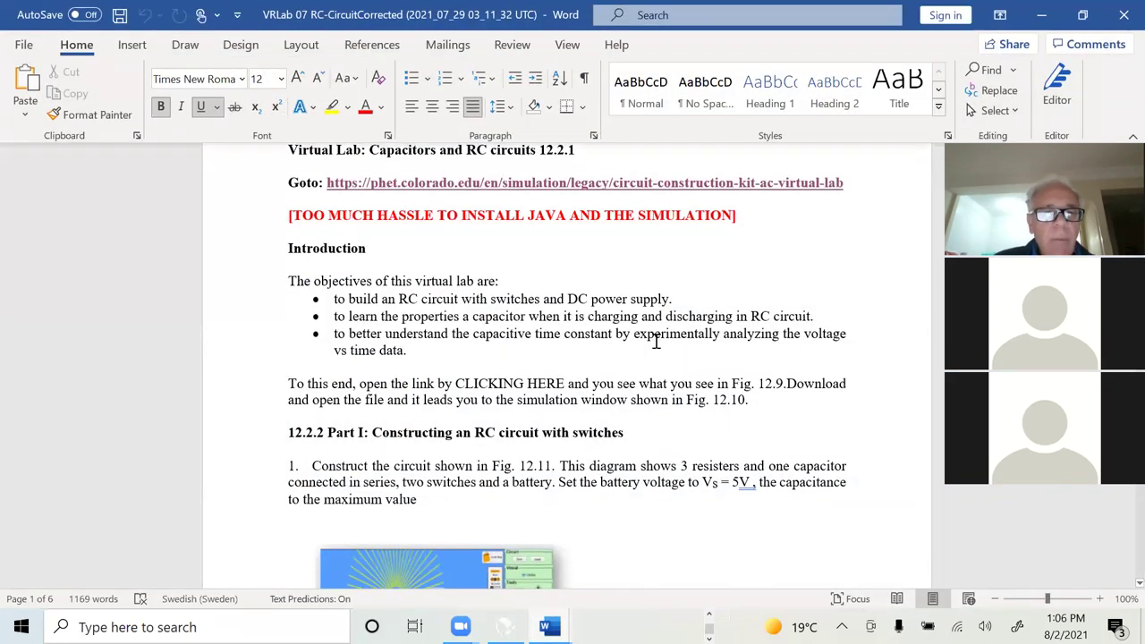
{"action": "scroll", "coordinate": [656, 342], "scroll_direction": "up", "scroll_amount": 3}
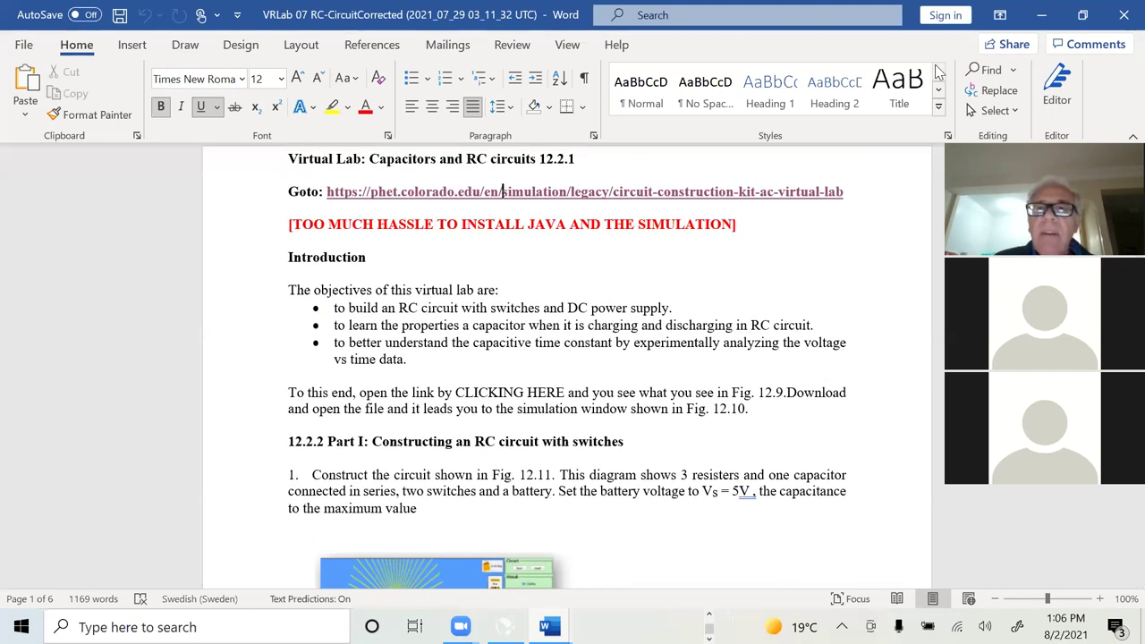
{"action": "triple_click", "coordinate": [648, 226]}
{"action": "left_click", "coordinate": [647, 227]}
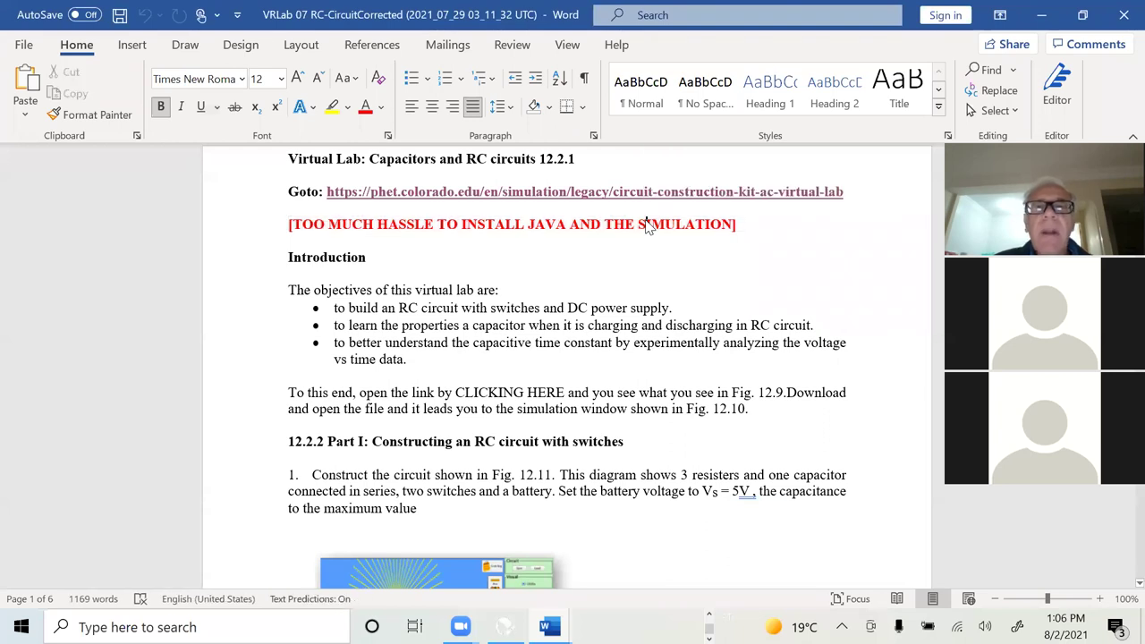
Follow the document's link to the legacy Circuit Construction Kit (AC+DC), Virtual Lab page and expand its software requirements.
{"action": "left_click", "coordinate": [552, 193]}
{"action": "left_click", "coordinate": [551, 193], "text": "ctrl"}
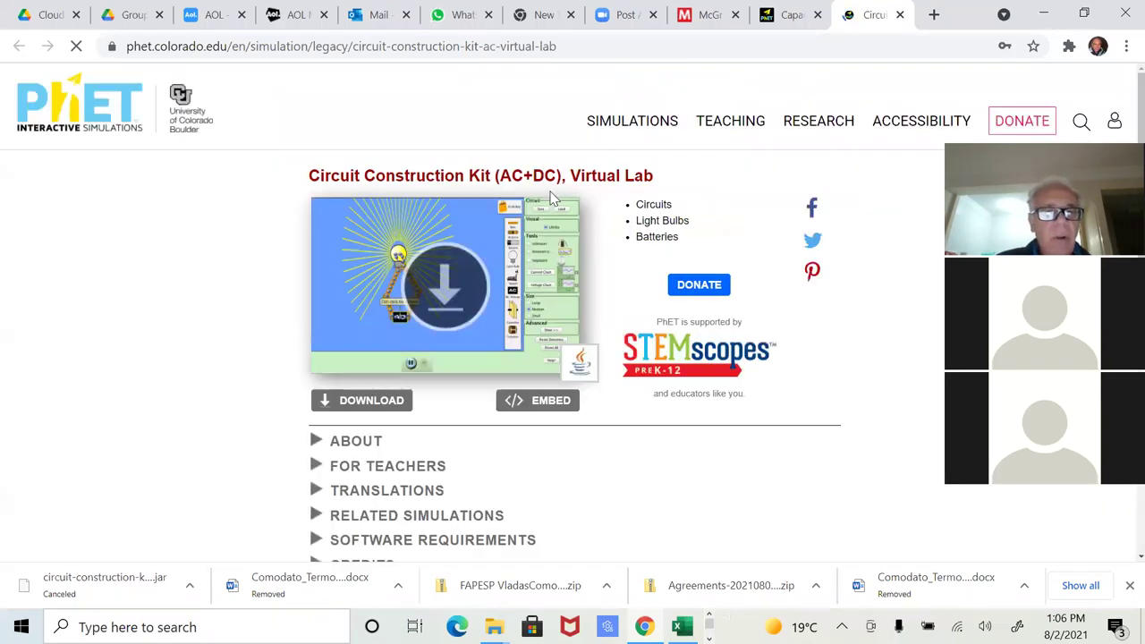
{"action": "scroll", "coordinate": [391, 422], "scroll_direction": "down", "scroll_amount": 2}
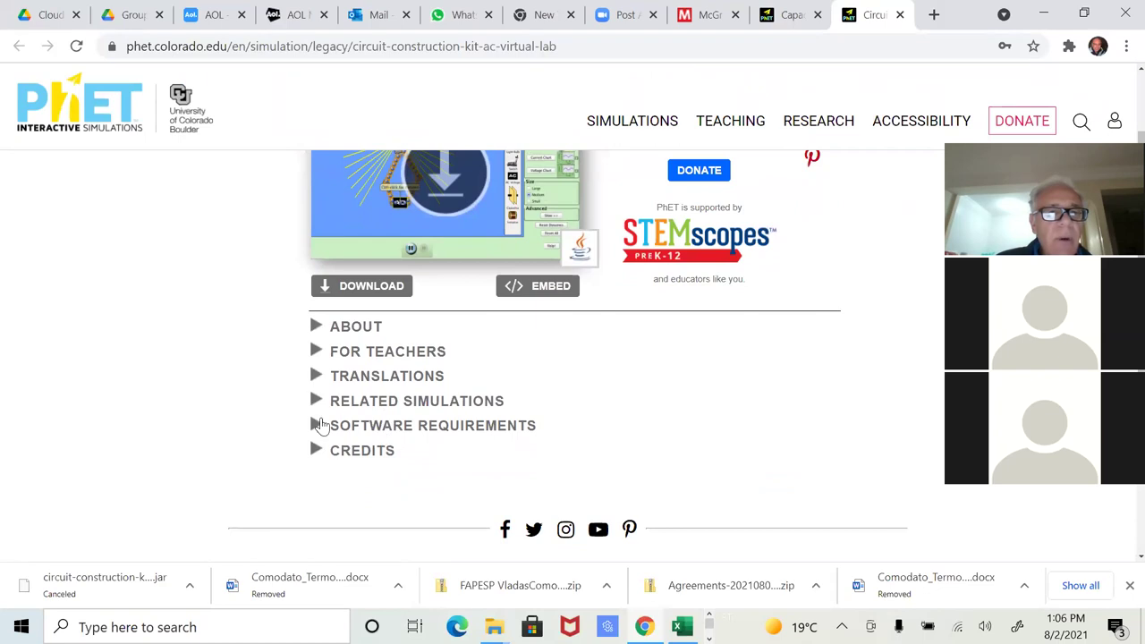
{"action": "left_click", "coordinate": [322, 426]}
{"action": "scroll", "coordinate": [320, 420], "scroll_direction": "down", "scroll_amount": 1}
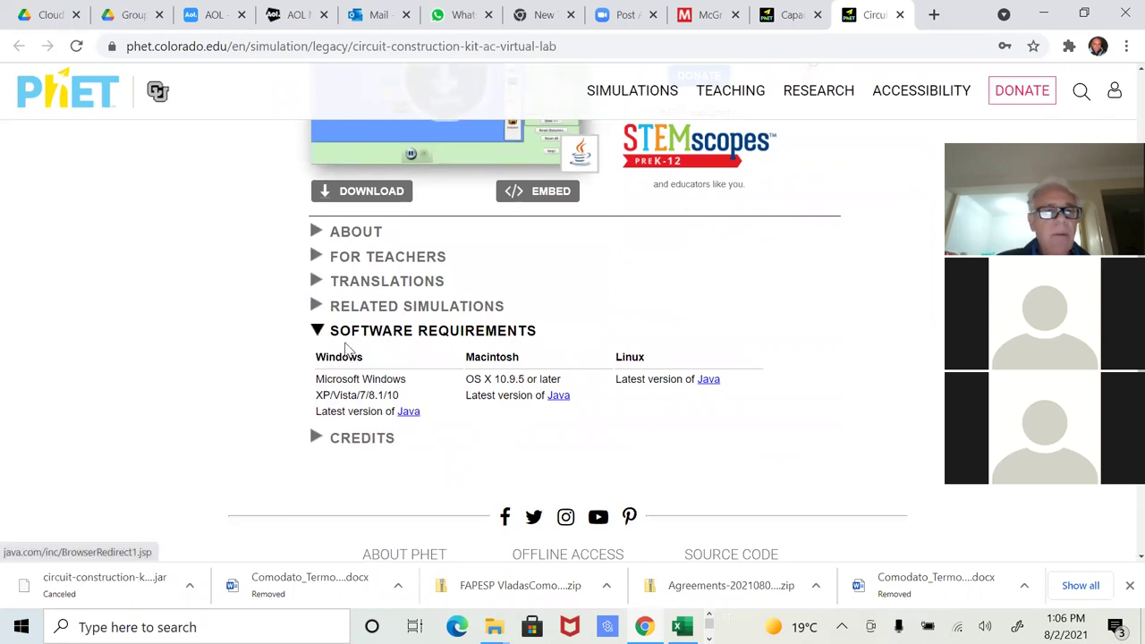
Open the Java download page from the Windows requirements and read its license update and browser notices.
{"action": "left_click", "coordinate": [411, 413]}
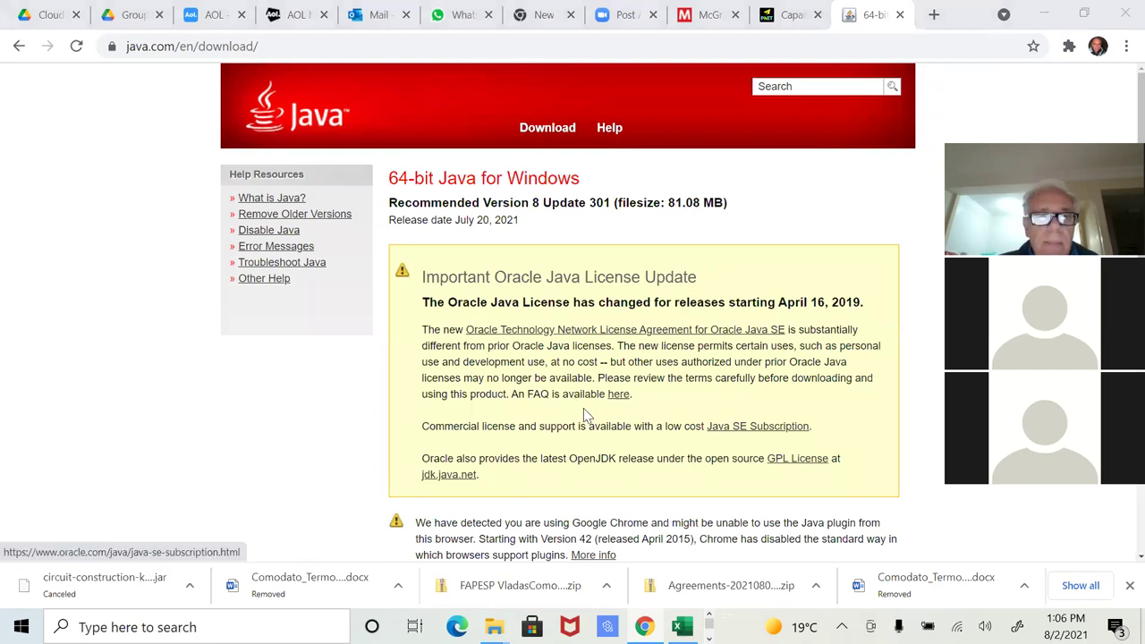
{"action": "scroll", "coordinate": [583, 407], "scroll_direction": "down", "scroll_amount": 1}
{"action": "scroll", "coordinate": [583, 413], "scroll_direction": "up", "scroll_amount": 1}
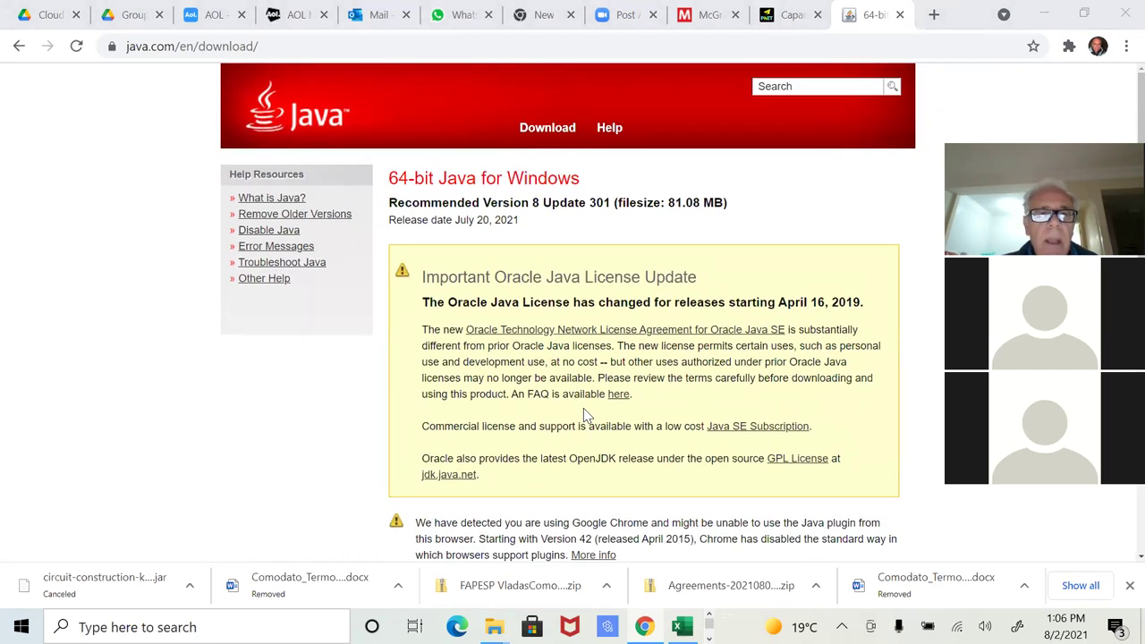
{"action": "scroll", "coordinate": [583, 412], "scroll_direction": "down", "scroll_amount": 1}
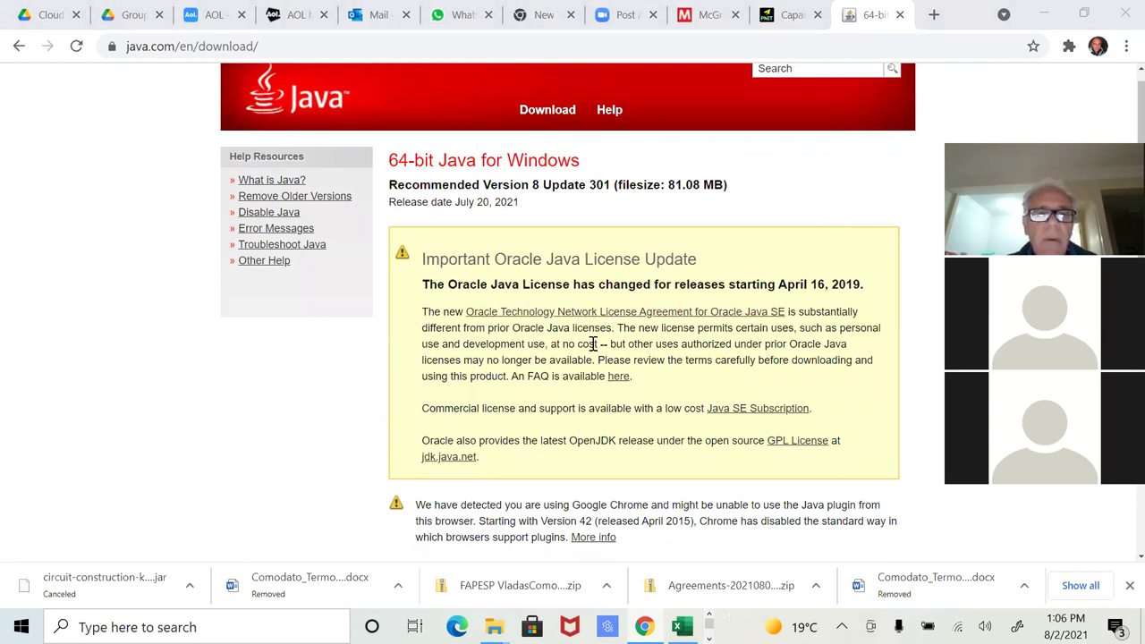
{"action": "scroll", "coordinate": [592, 343], "scroll_direction": "down", "scroll_amount": 2}
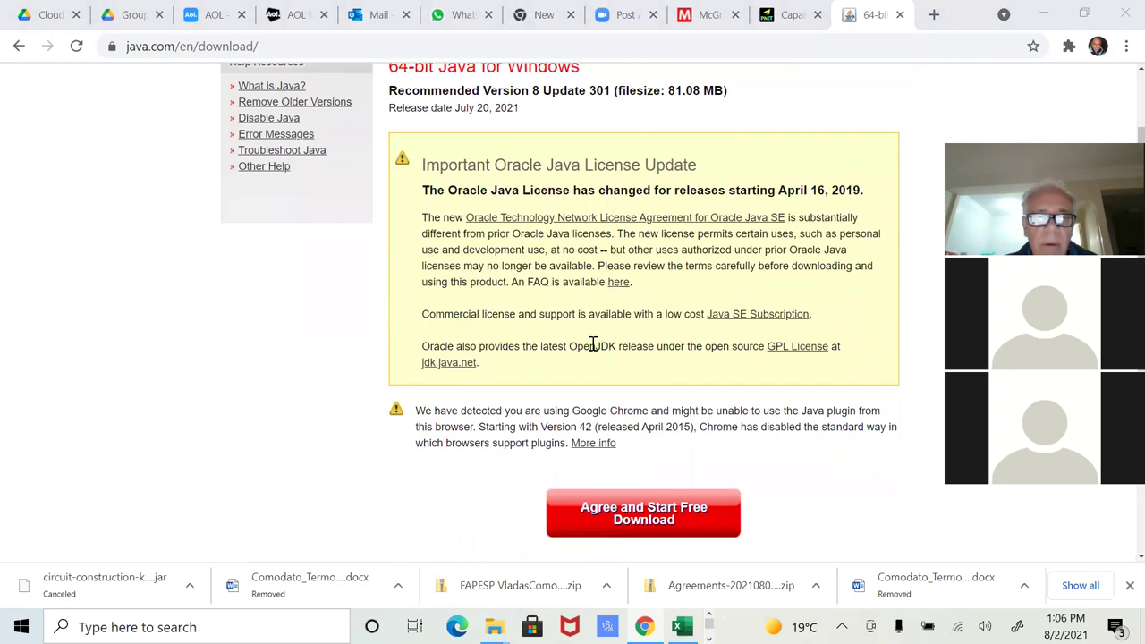
{"action": "scroll", "coordinate": [593, 343], "scroll_direction": "down", "scroll_amount": 1}
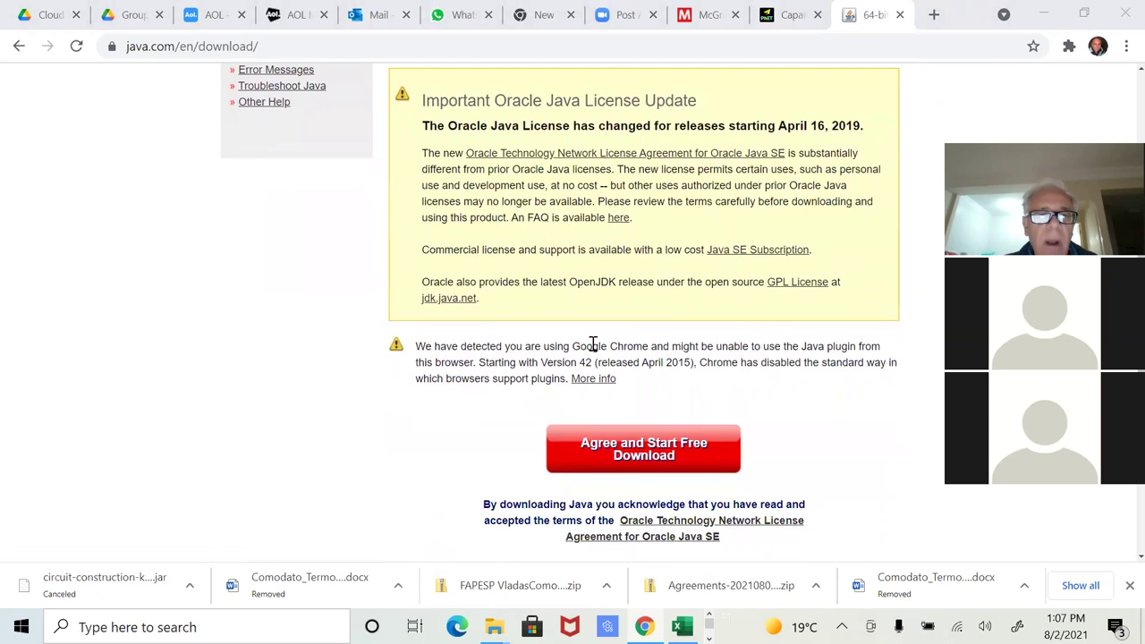
Open the additional information on using the Java plugin with Google Chrome and read through the article.
{"action": "scroll", "coordinate": [592, 345], "scroll_direction": "up", "scroll_amount": 1}
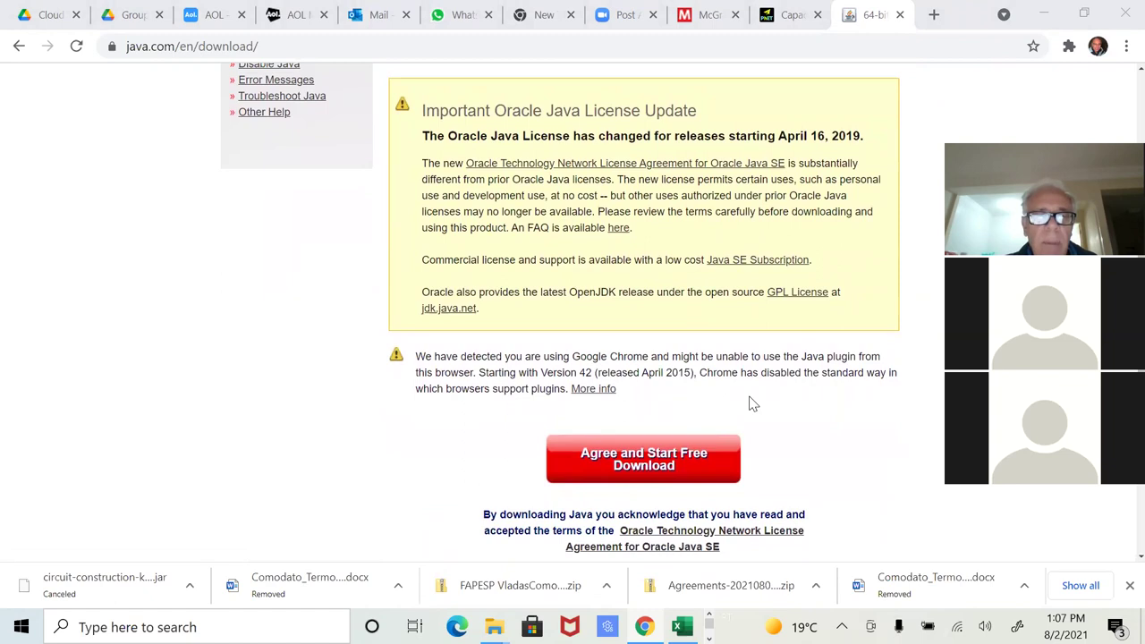
{"action": "scroll", "coordinate": [641, 452], "scroll_direction": "down", "scroll_amount": 1}
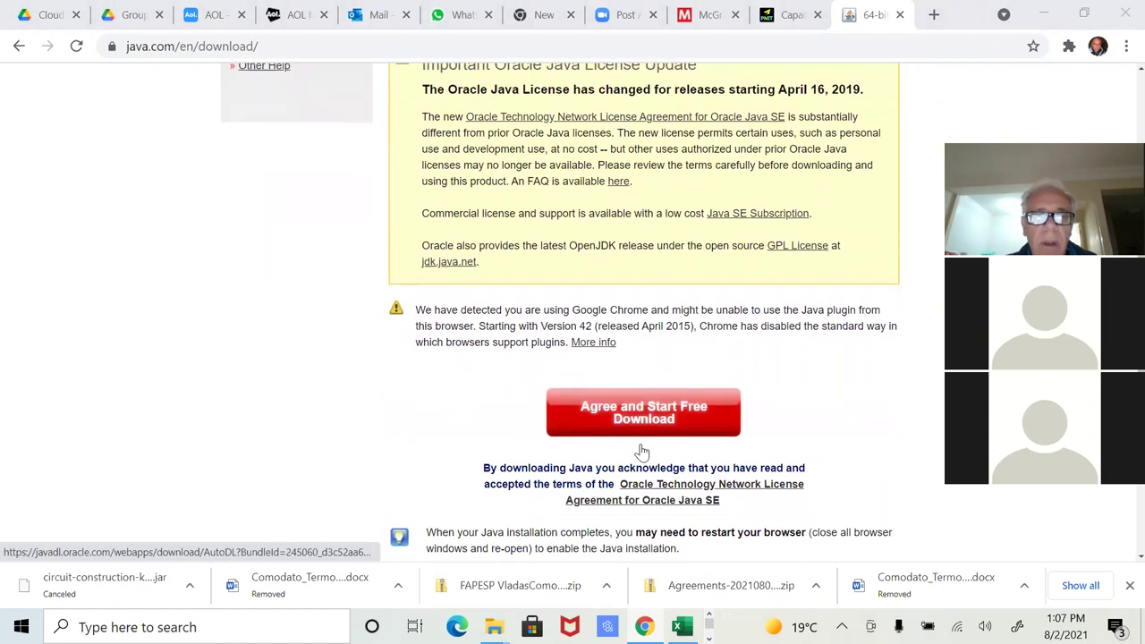
{"action": "left_click", "coordinate": [589, 343]}
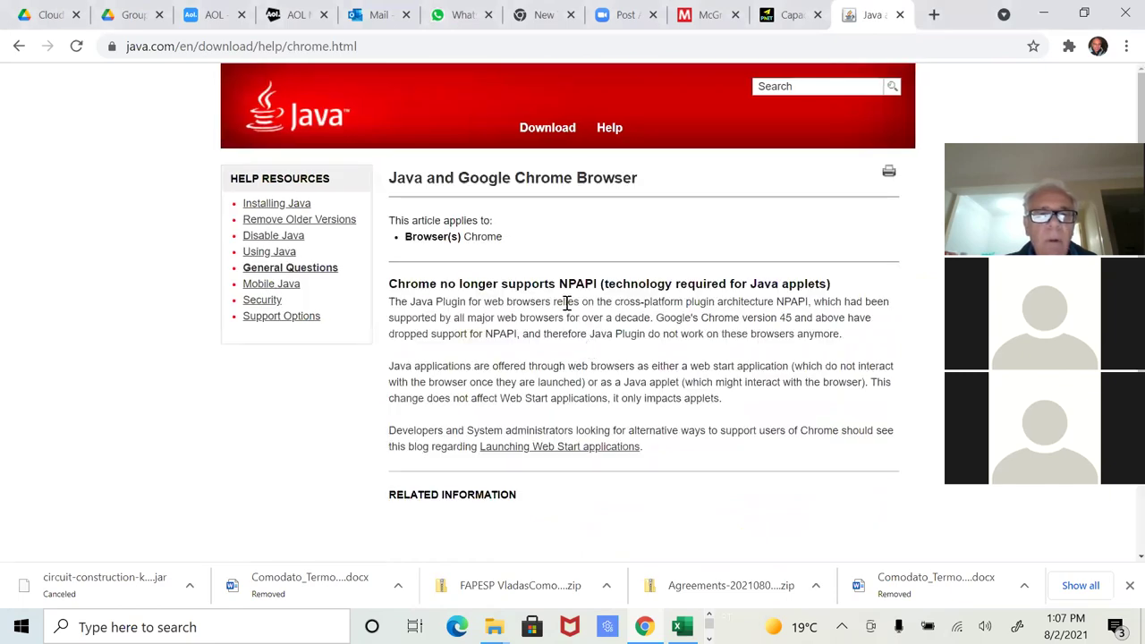
{"action": "scroll", "coordinate": [605, 411], "scroll_direction": "down", "scroll_amount": 3}
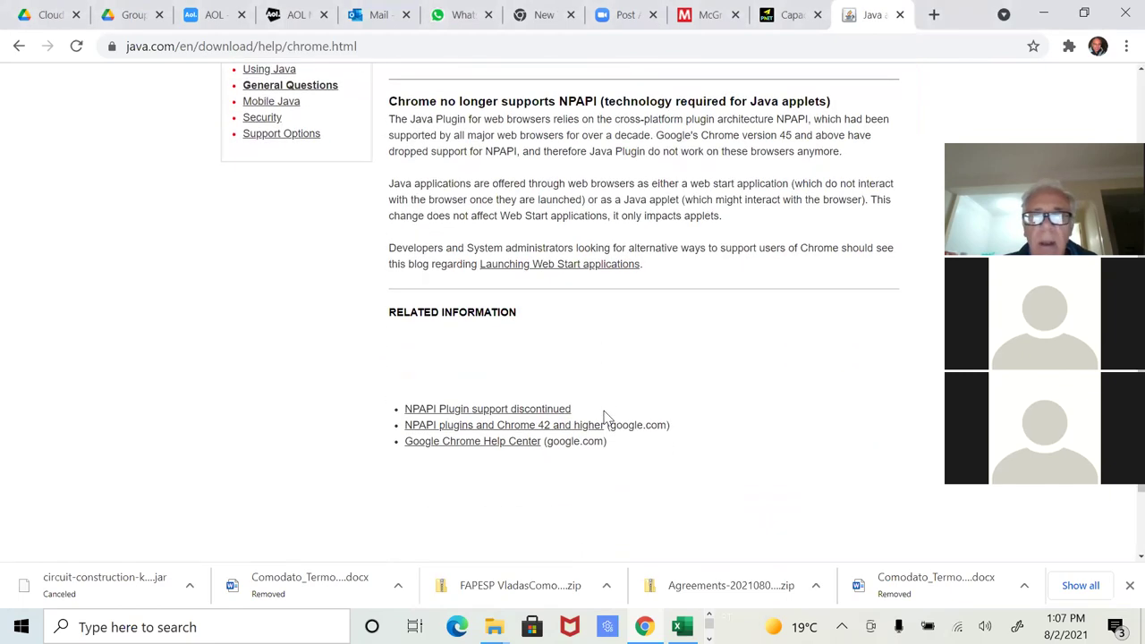
Return from the Chrome help article to the Java download page and copy its web address.
{"action": "scroll", "coordinate": [605, 417], "scroll_direction": "up", "scroll_amount": 3}
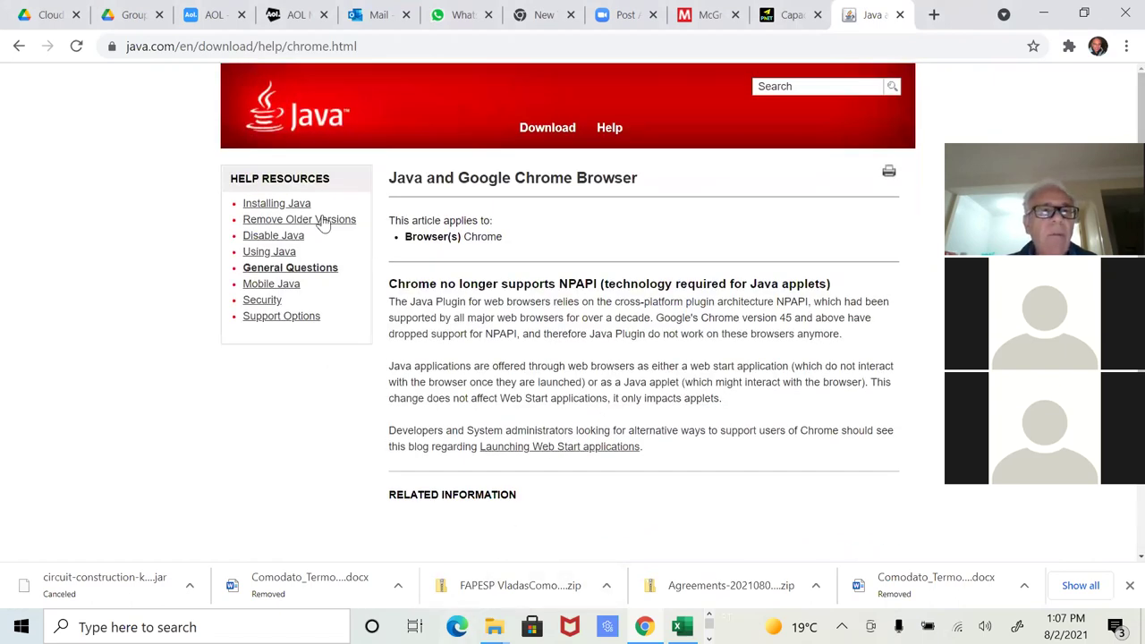
{"action": "left_click", "coordinate": [19, 47]}
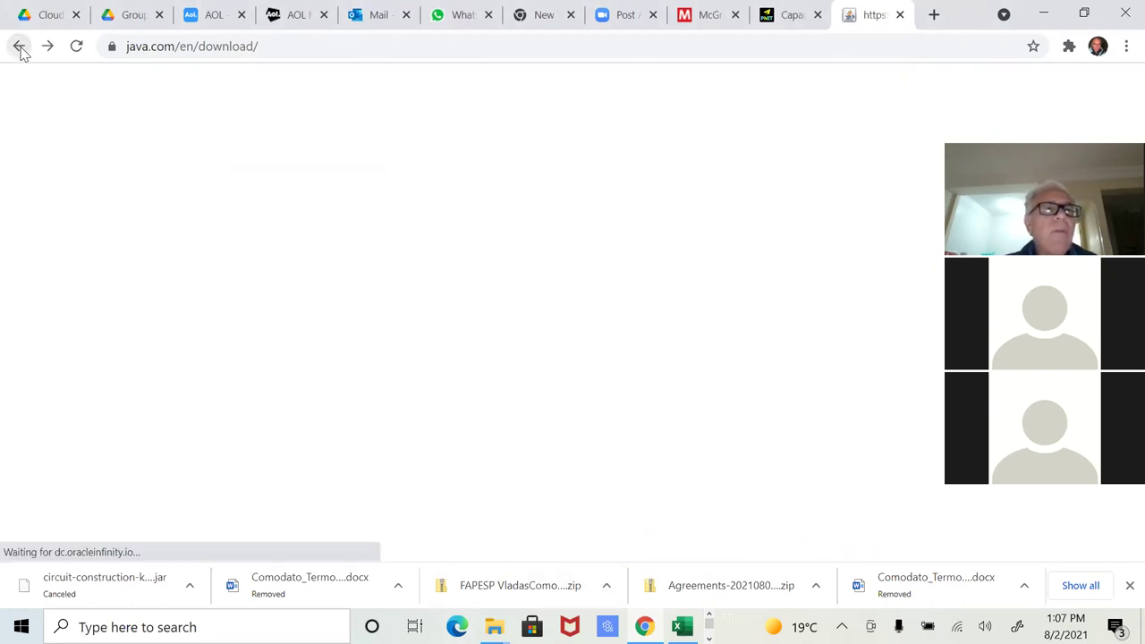
{"action": "left_click", "coordinate": [146, 47]}
{"action": "key", "text": "ctrl+c"}
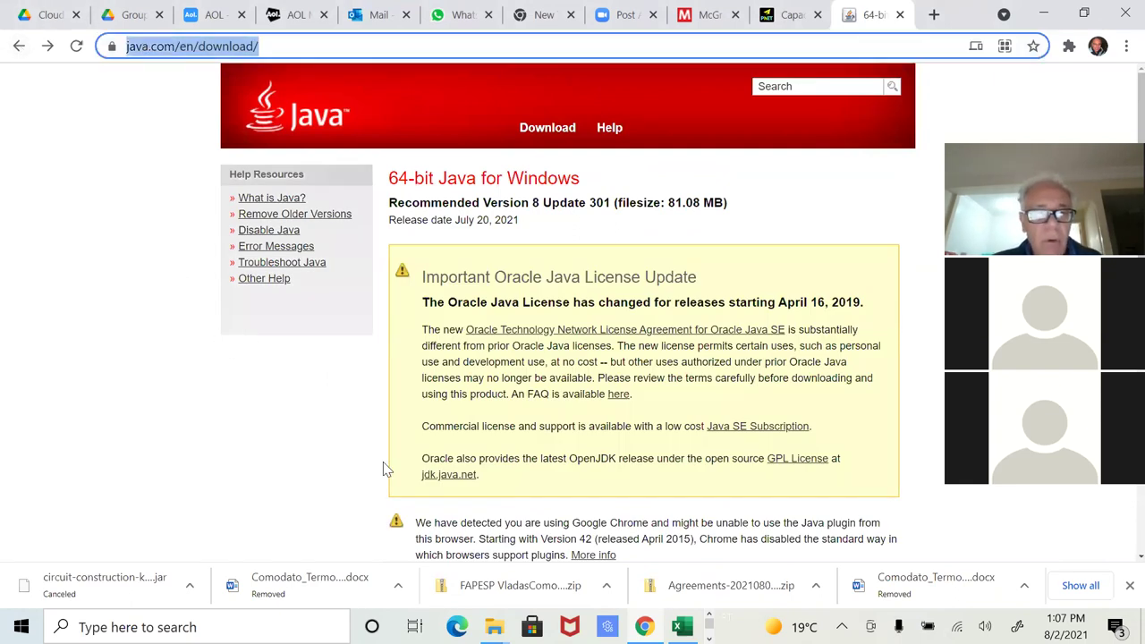
{"action": "left_click", "coordinate": [597, 595]}
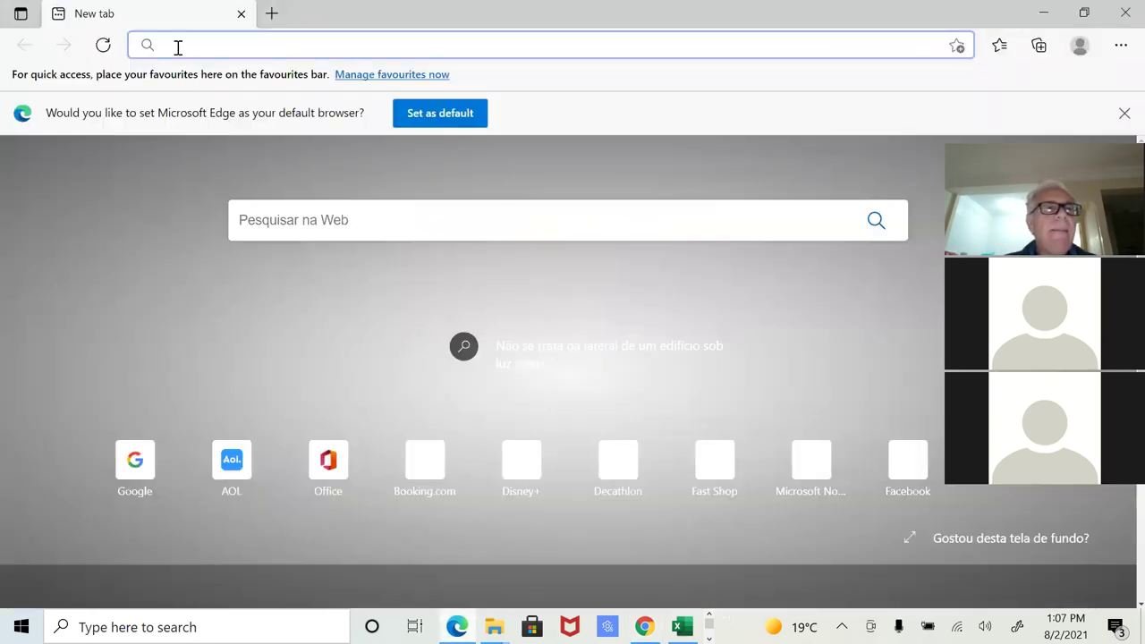
{"action": "left_click", "coordinate": [176, 45]}
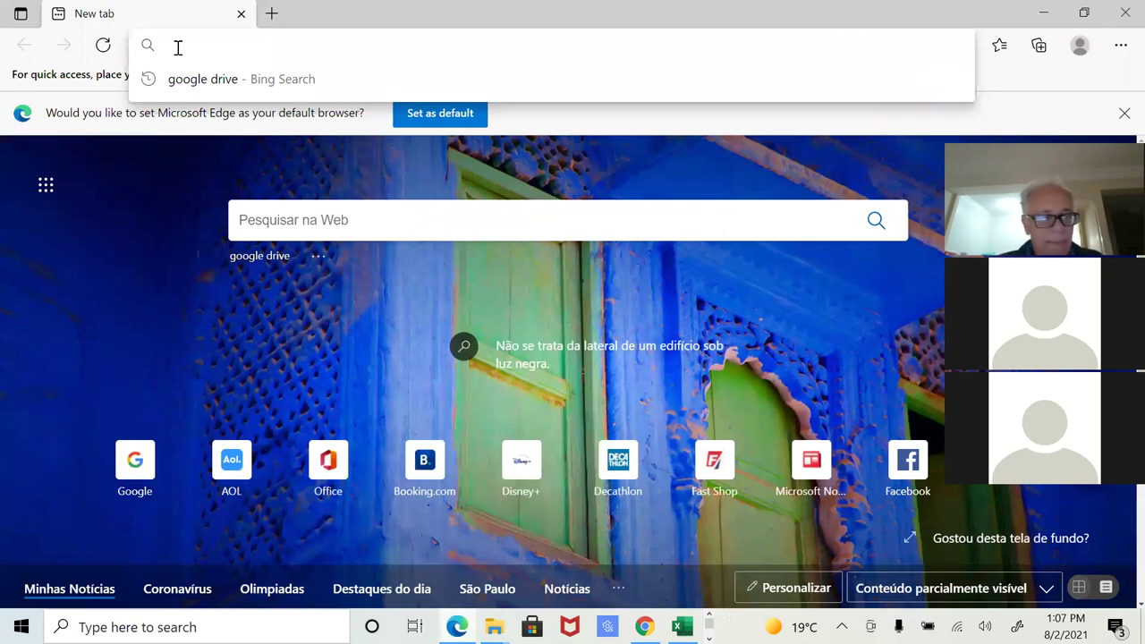
{"action": "key", "text": "ctrl+v"}
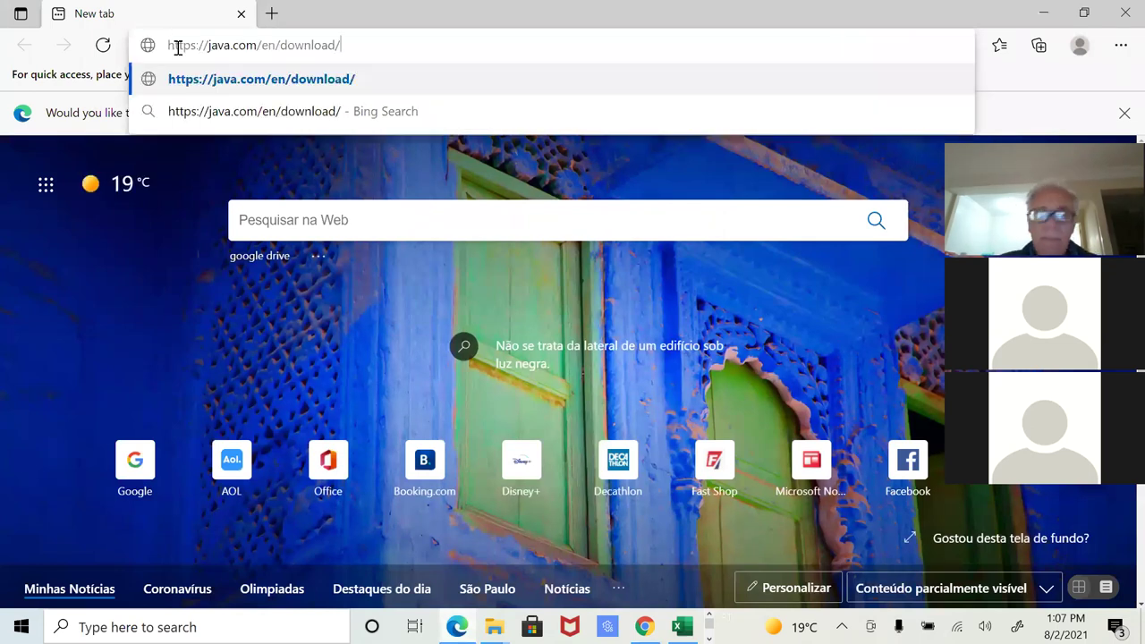
{"action": "key", "text": "Return"}
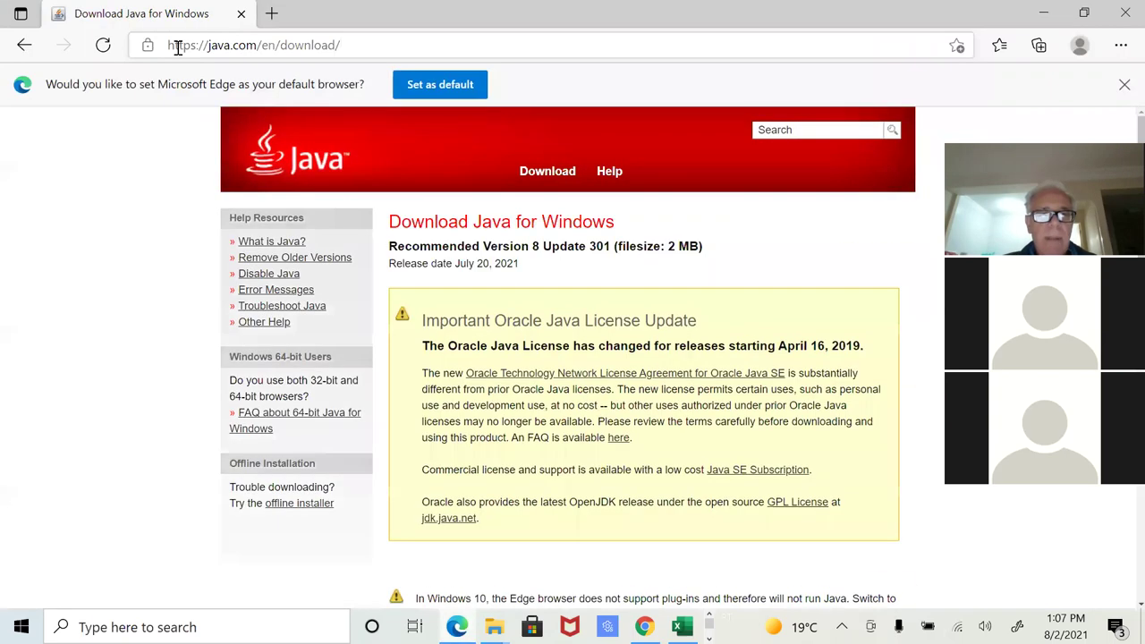
{"action": "scroll", "coordinate": [485, 363], "scroll_direction": "down", "scroll_amount": 3}
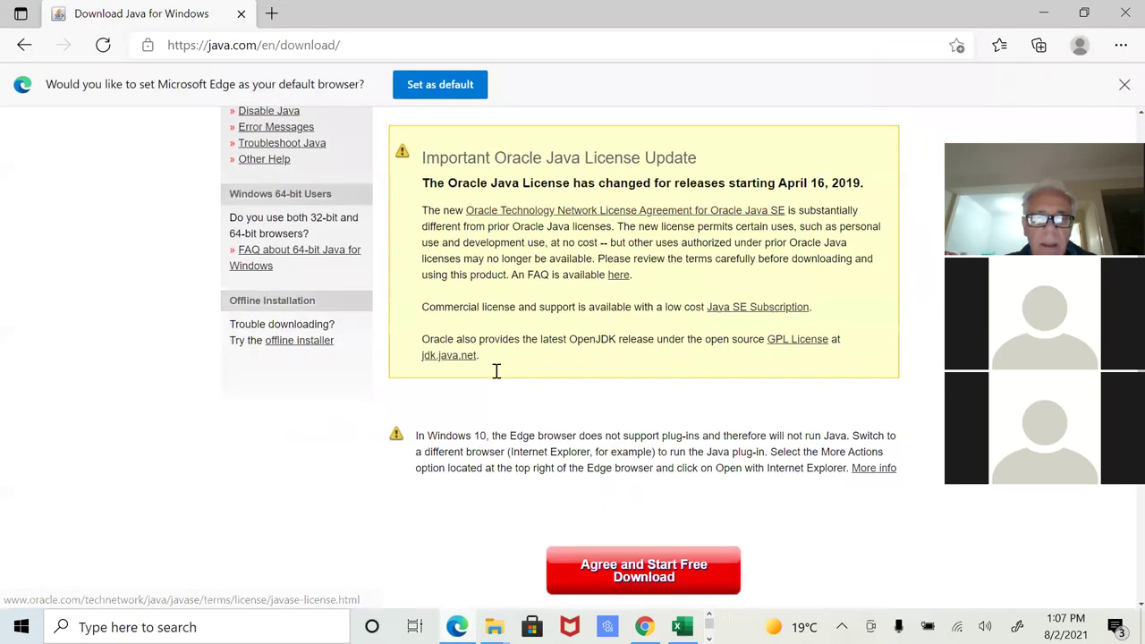
{"action": "scroll", "coordinate": [617, 434], "scroll_direction": "down", "scroll_amount": 1}
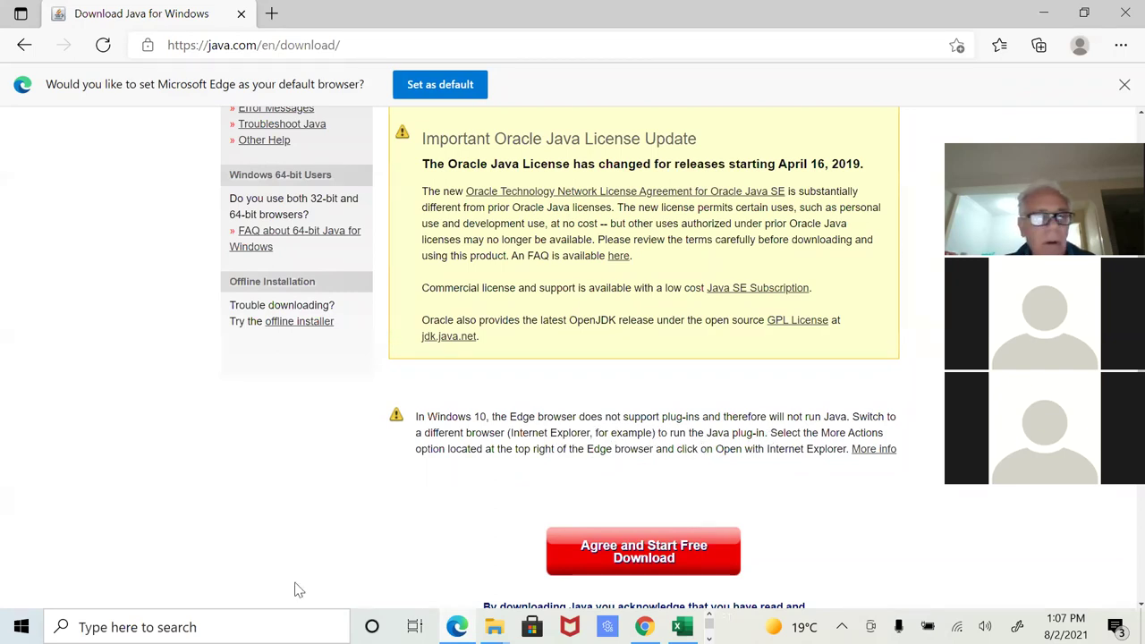
Search Windows for Internet Explorer, launch it and maximize its window.
{"action": "left_click", "coordinate": [264, 625]}
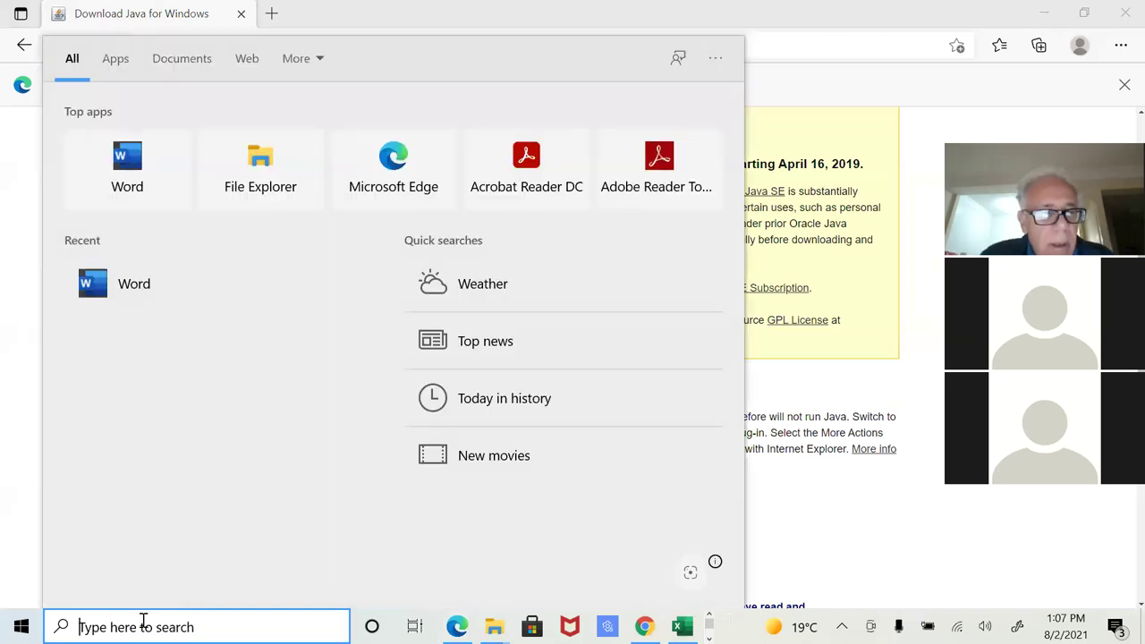
{"action": "type", "text": "wxplorer"}
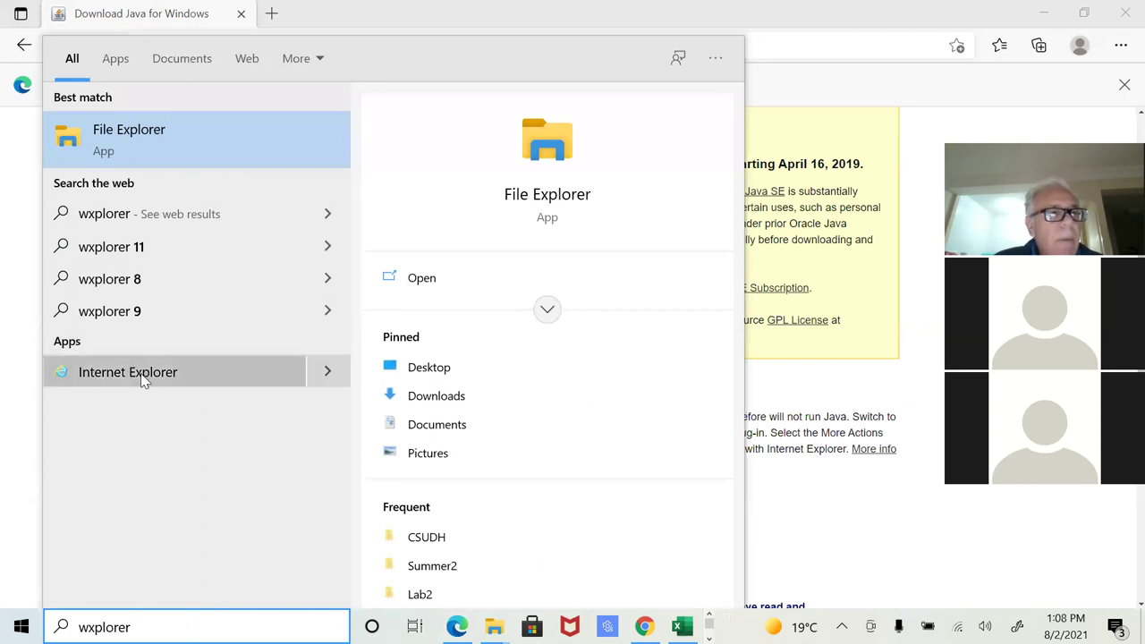
{"action": "left_click", "coordinate": [114, 626]}
{"action": "key", "text": "ctrl+a"}
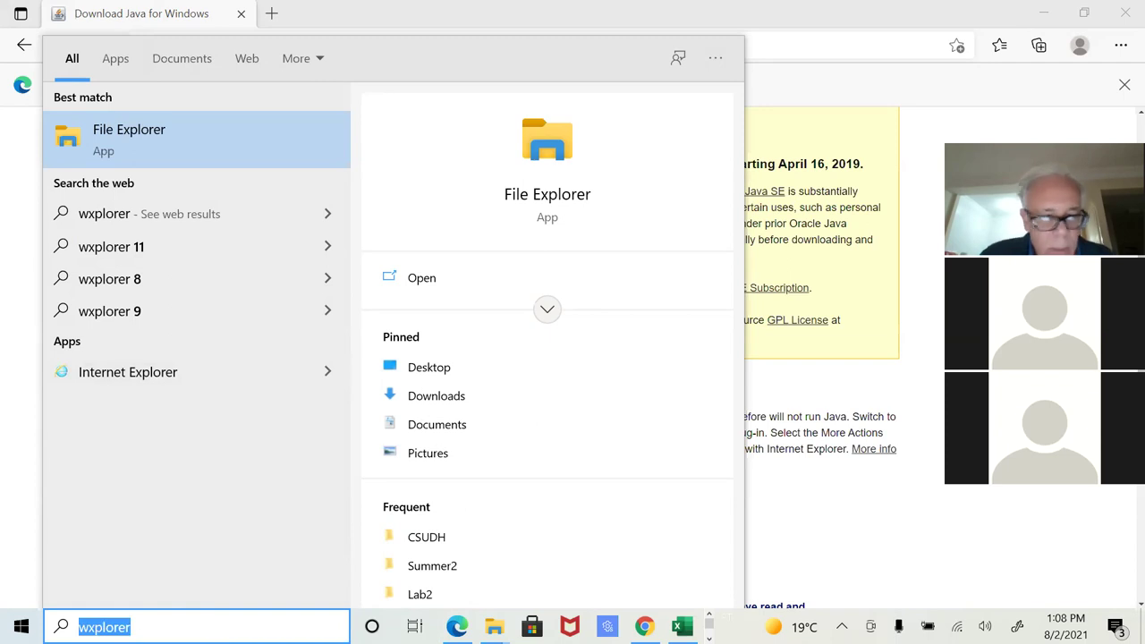
{"action": "type", "text": "internet"}
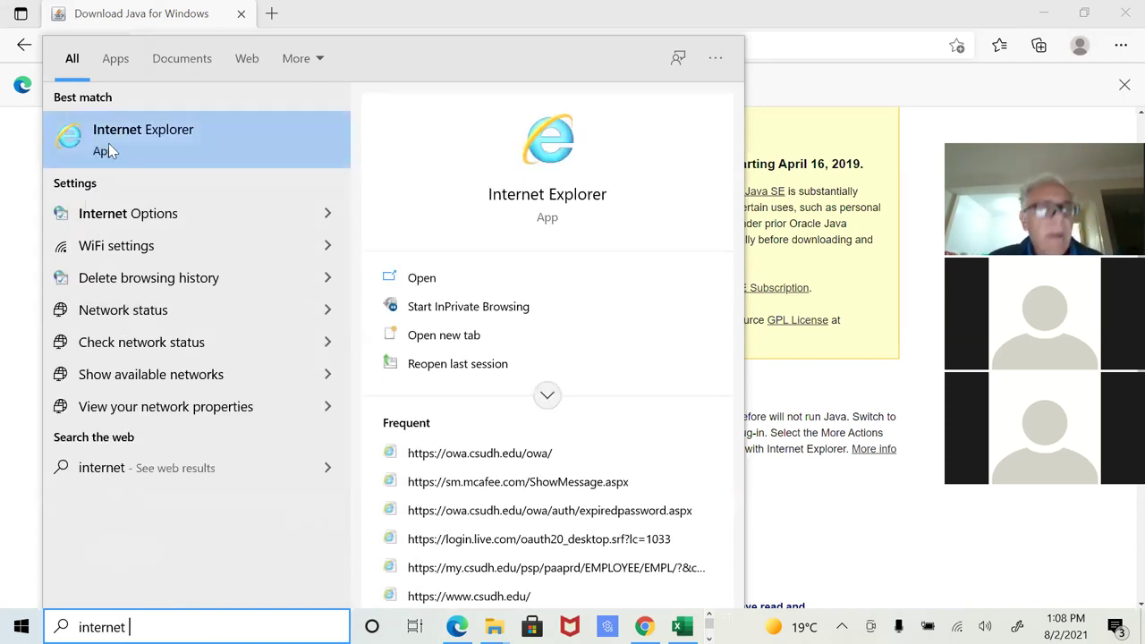
{"action": "left_click", "coordinate": [83, 127]}
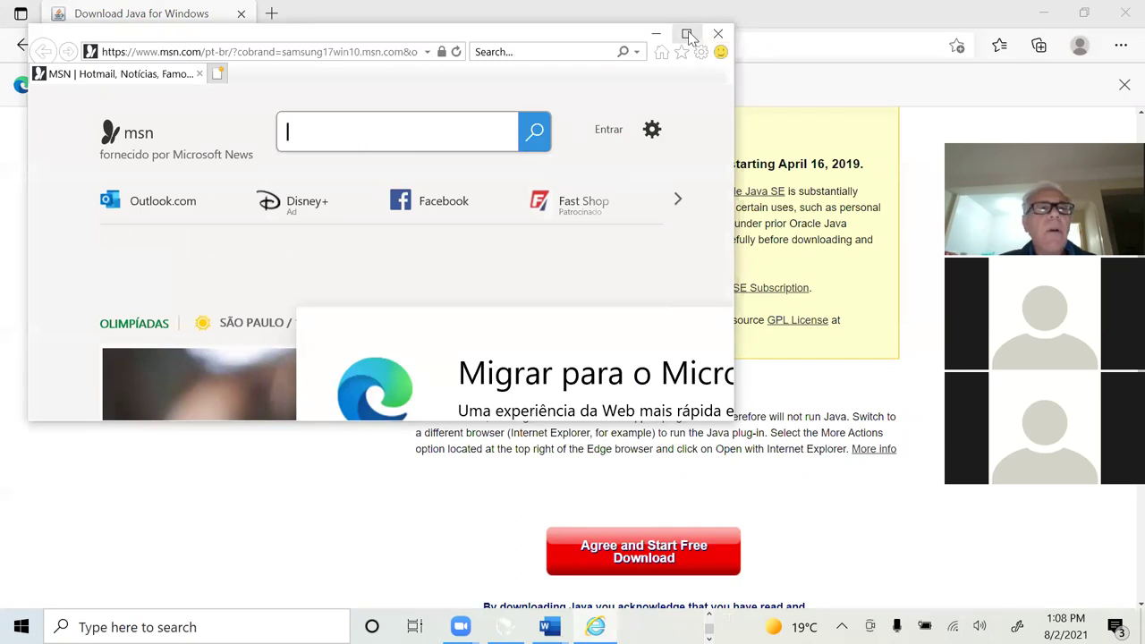
{"action": "left_click", "coordinate": [687, 35]}
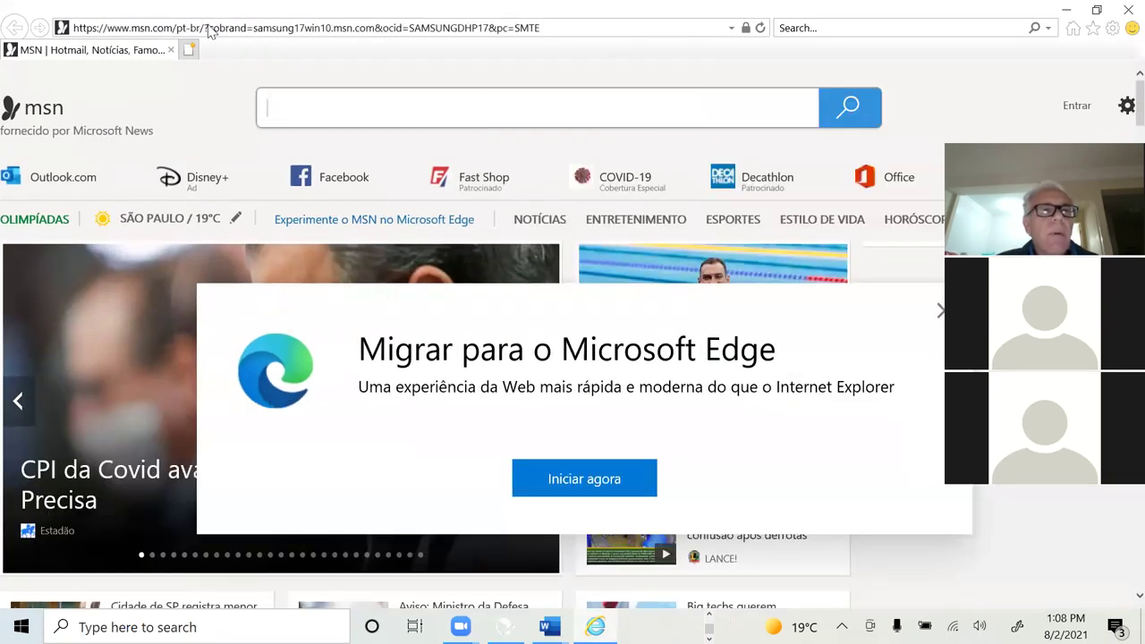
{"action": "left_click", "coordinate": [210, 29]}
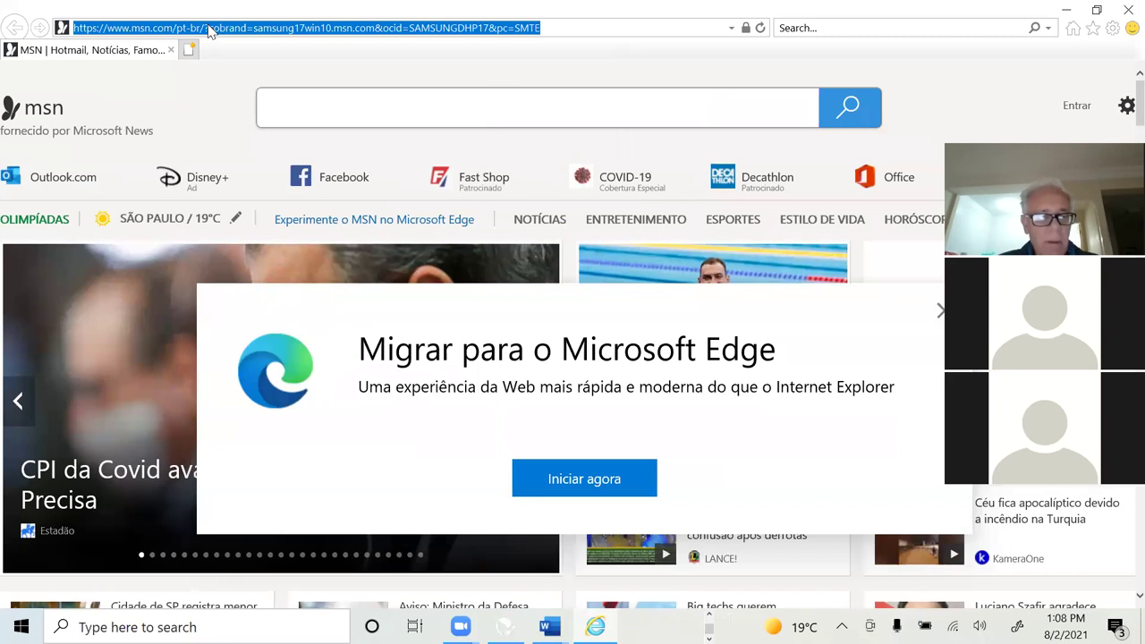
{"action": "type", "text": "https://java.com/en/download/"}
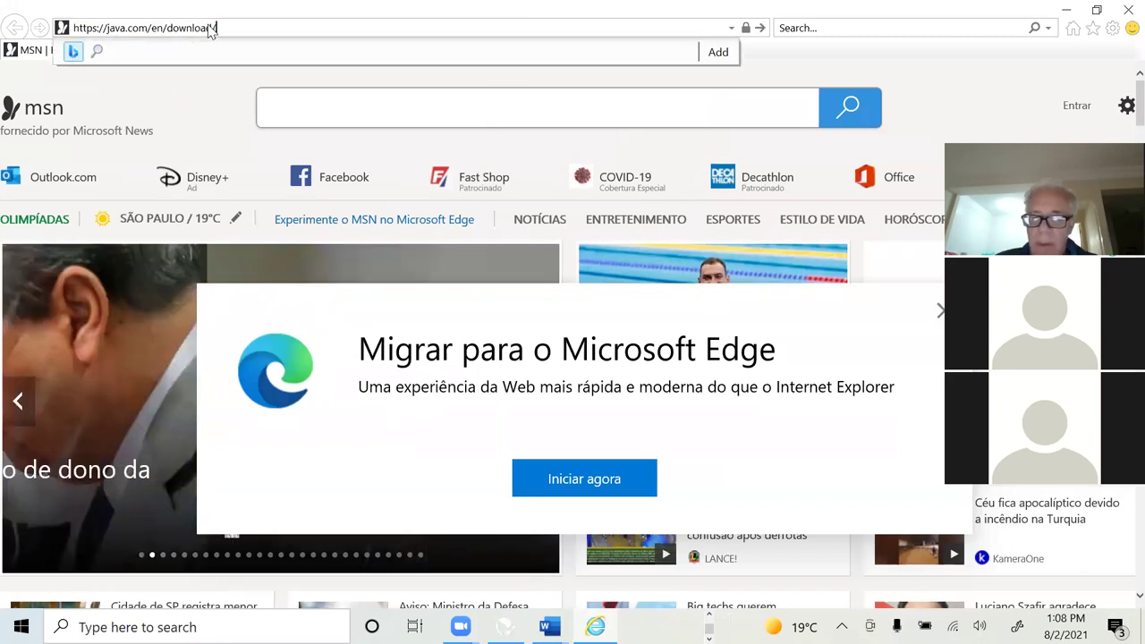
{"action": "key", "text": "Return"}
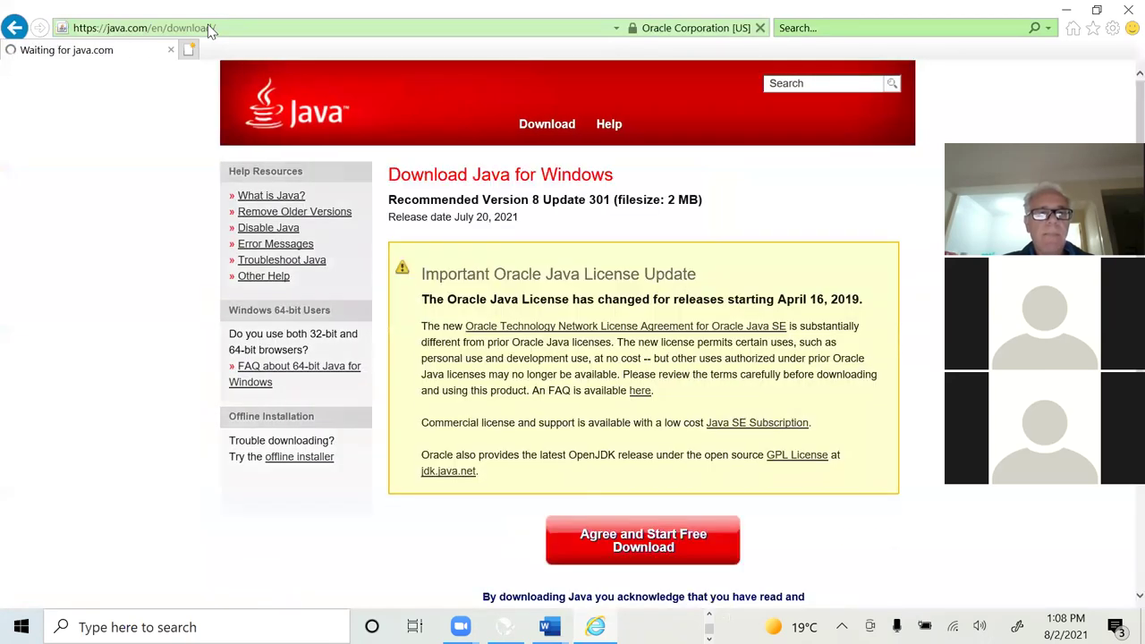
Read through the Java download page's license update, download terms and browser restart note.
{"action": "scroll", "coordinate": [495, 191], "scroll_direction": "down", "scroll_amount": 1}
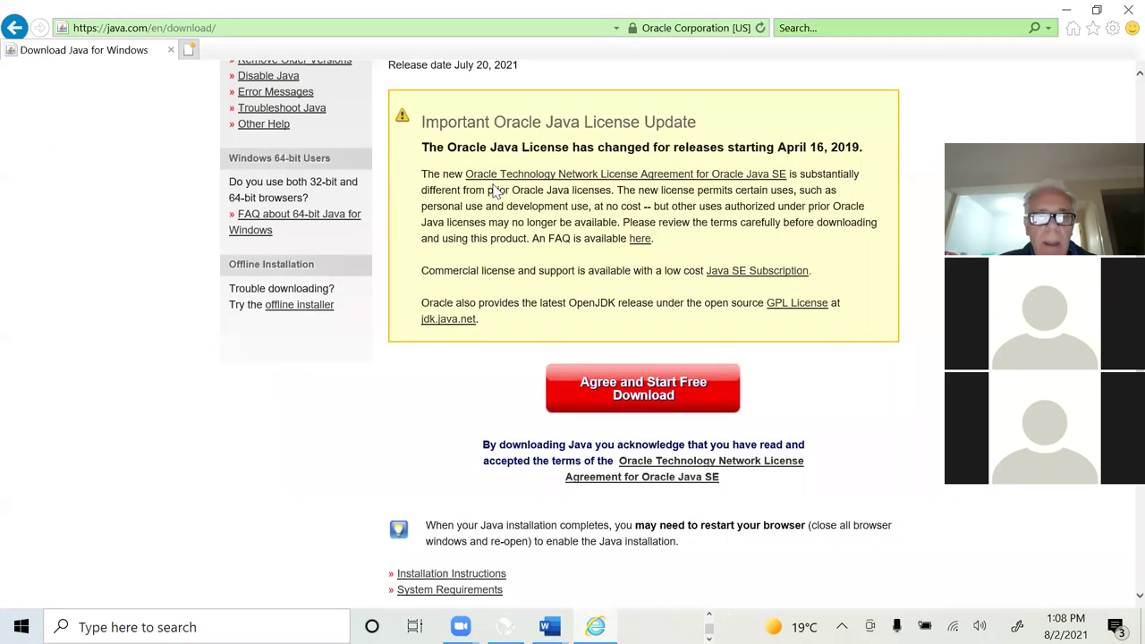
{"action": "scroll", "coordinate": [494, 190], "scroll_direction": "down", "scroll_amount": 2}
{"action": "scroll", "coordinate": [494, 191], "scroll_direction": "down", "scroll_amount": 1}
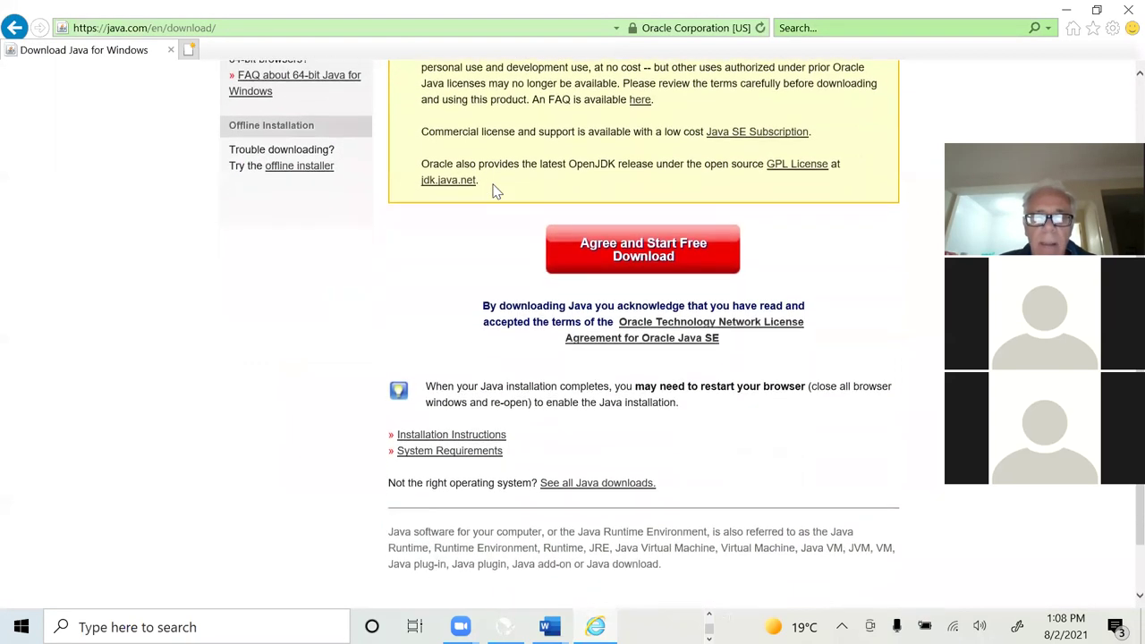
{"action": "scroll", "coordinate": [496, 191], "scroll_direction": "down", "scroll_amount": 1}
{"action": "scroll", "coordinate": [493, 188], "scroll_direction": "up", "scroll_amount": 1}
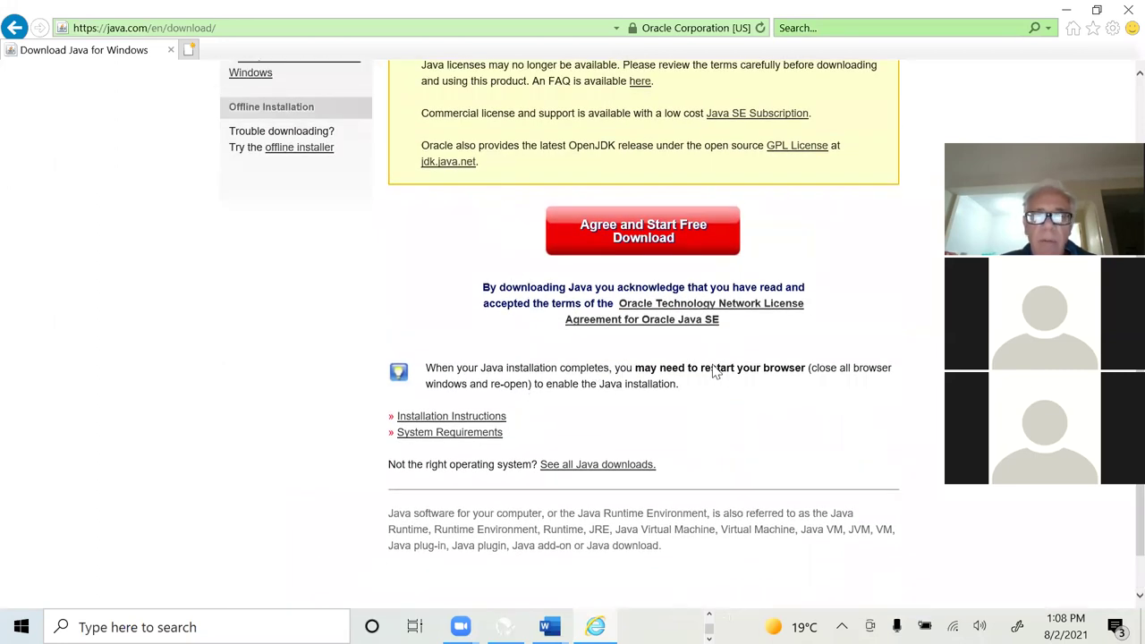
{"action": "scroll", "coordinate": [809, 382], "scroll_direction": "up", "scroll_amount": 1}
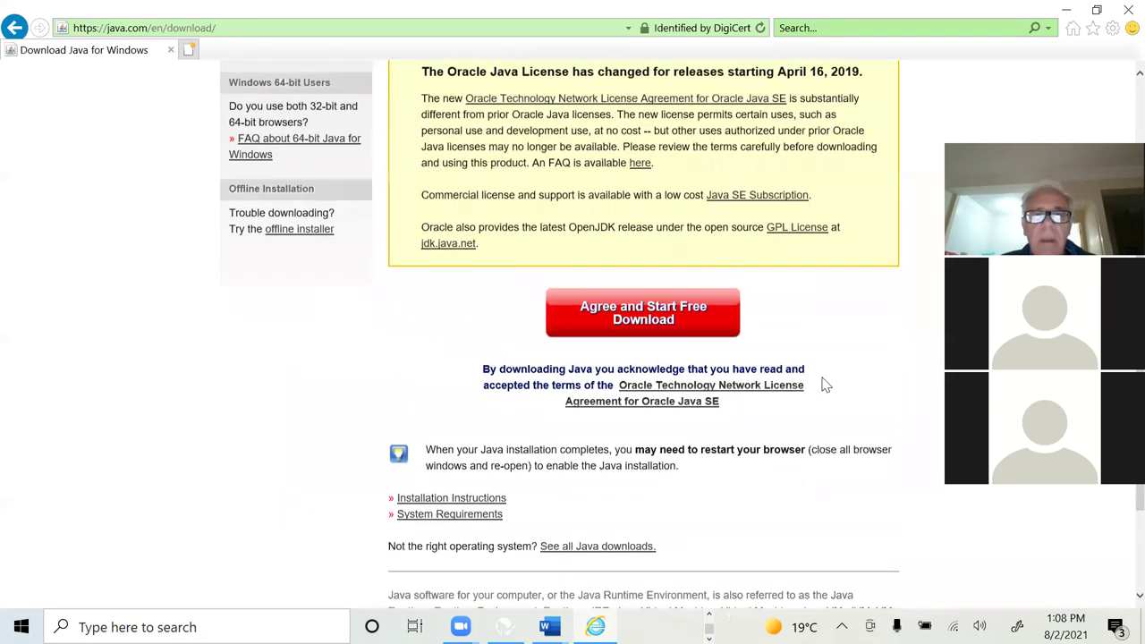
{"action": "scroll", "coordinate": [822, 386], "scroll_direction": "down", "scroll_amount": 1}
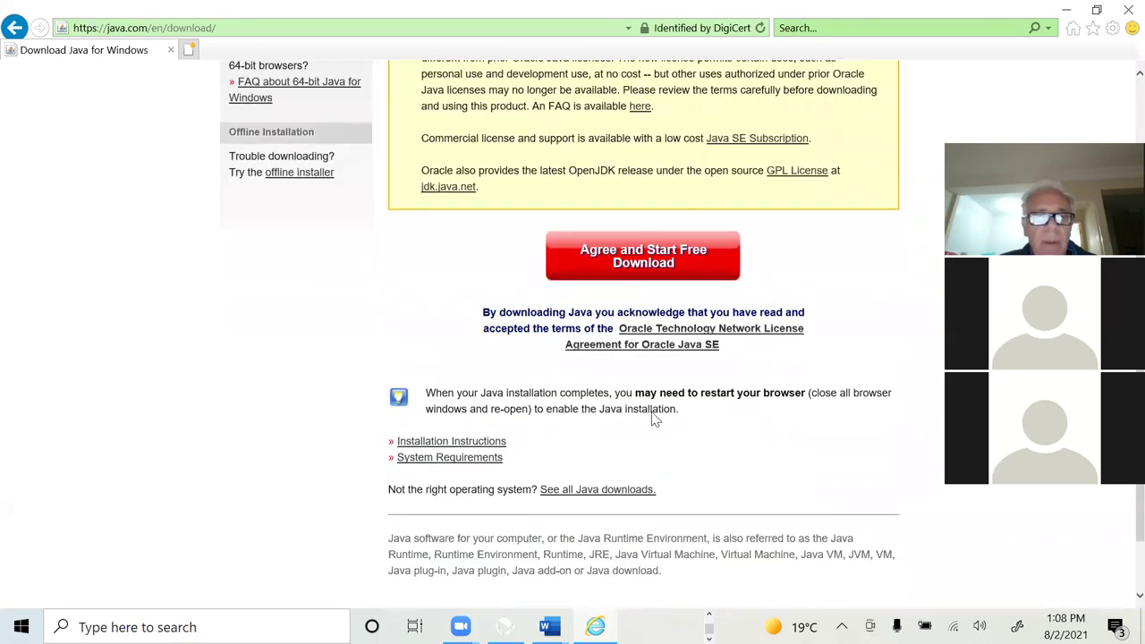
{"action": "scroll", "coordinate": [630, 434], "scroll_direction": "down", "scroll_amount": 1}
{"action": "scroll", "coordinate": [630, 434], "scroll_direction": "up", "scroll_amount": 3}
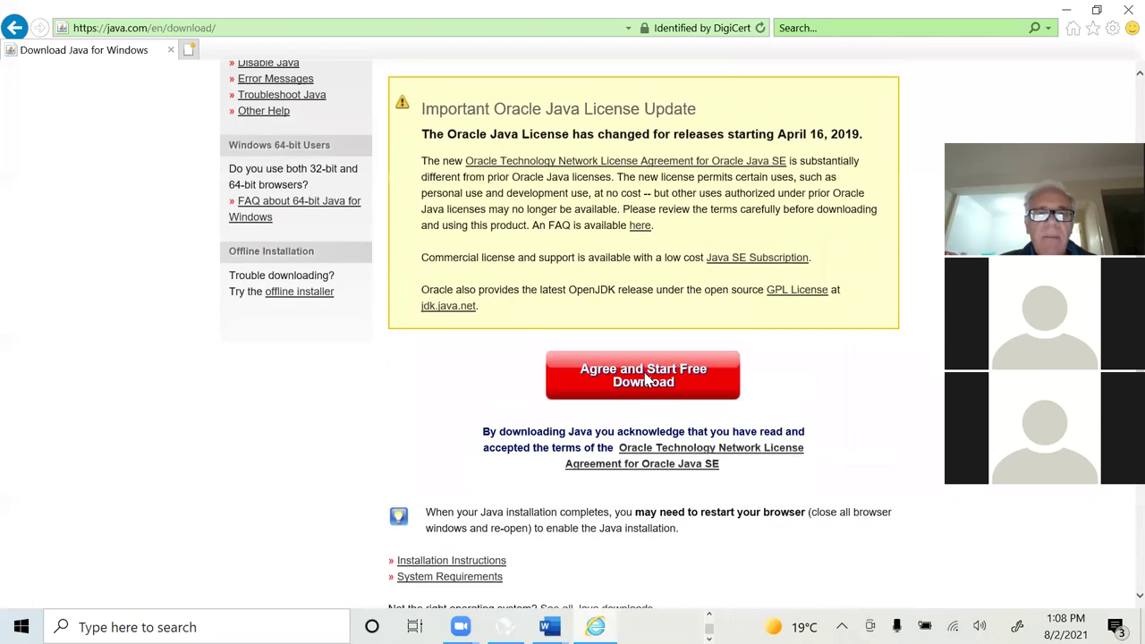
Agree to the license terms, start the free Java download and save JavaSetup8u301.exe.
{"action": "key", "text": "alt+Tab"}
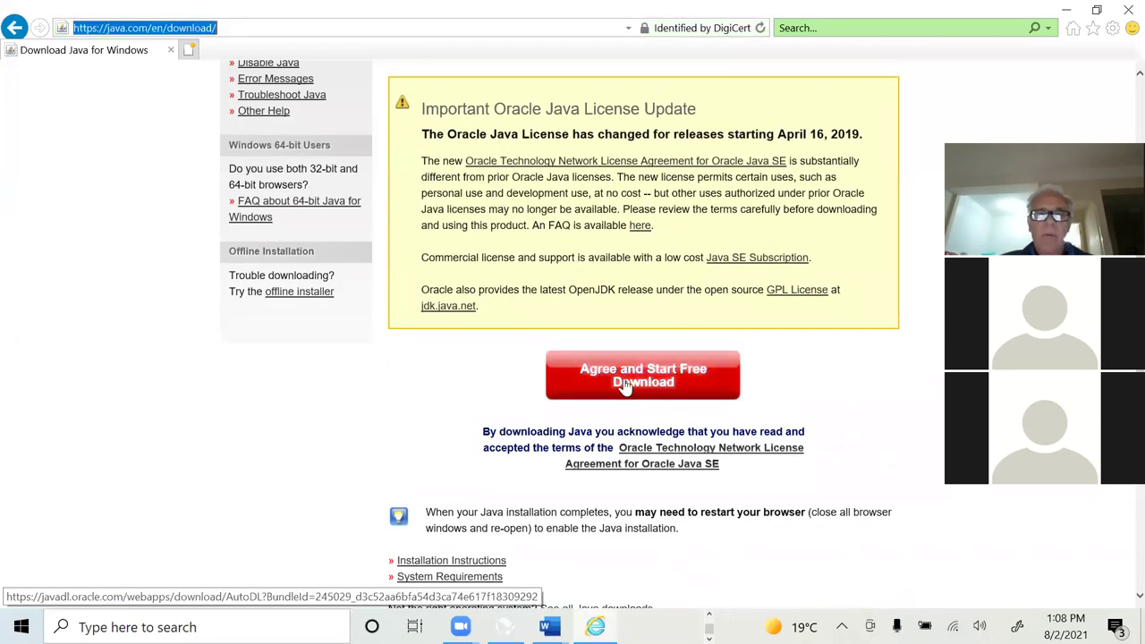
{"action": "left_click", "coordinate": [625, 384]}
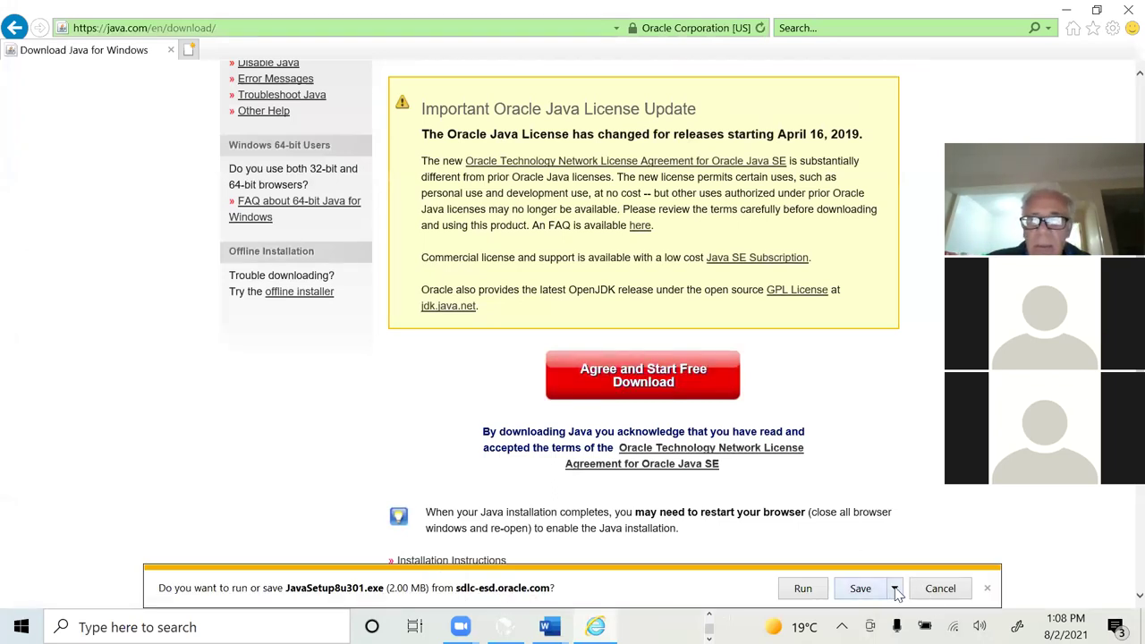
{"action": "left_click", "coordinate": [894, 587]}
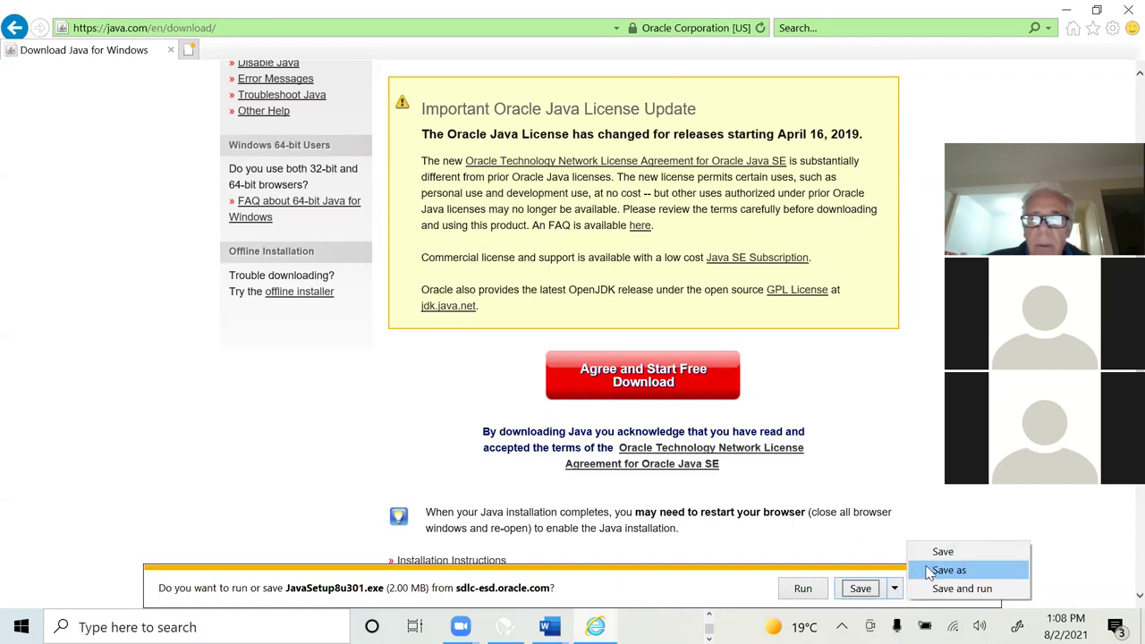
{"action": "left_click", "coordinate": [942, 552]}
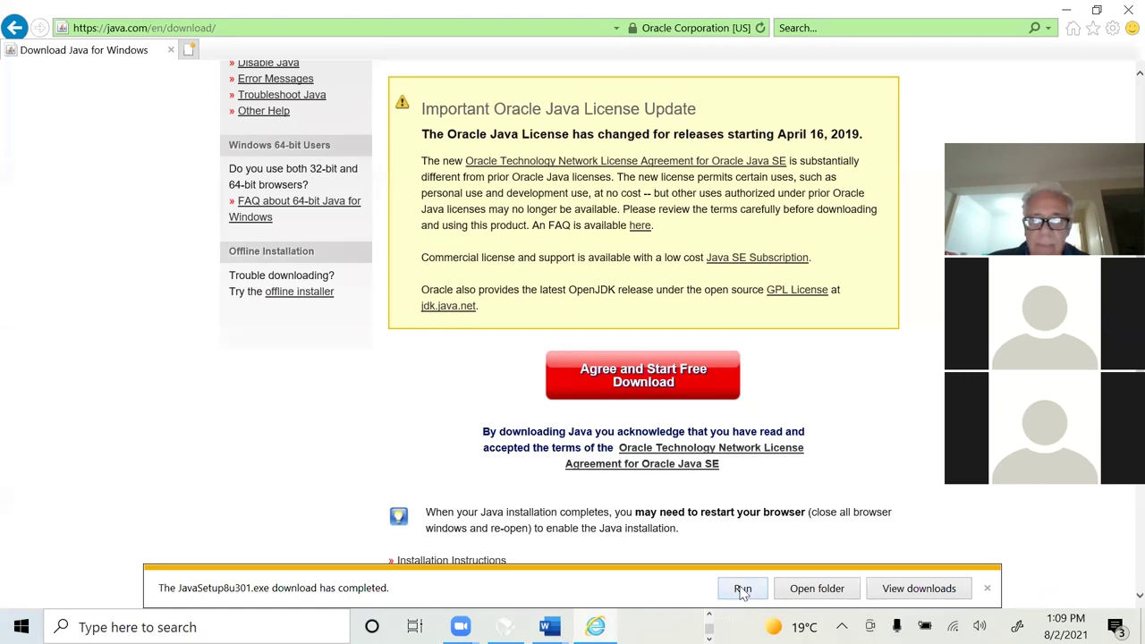
Run the Java setup file from the browser's downloads list and start installing Java with the default destination folder.
{"action": "left_click", "coordinate": [897, 588]}
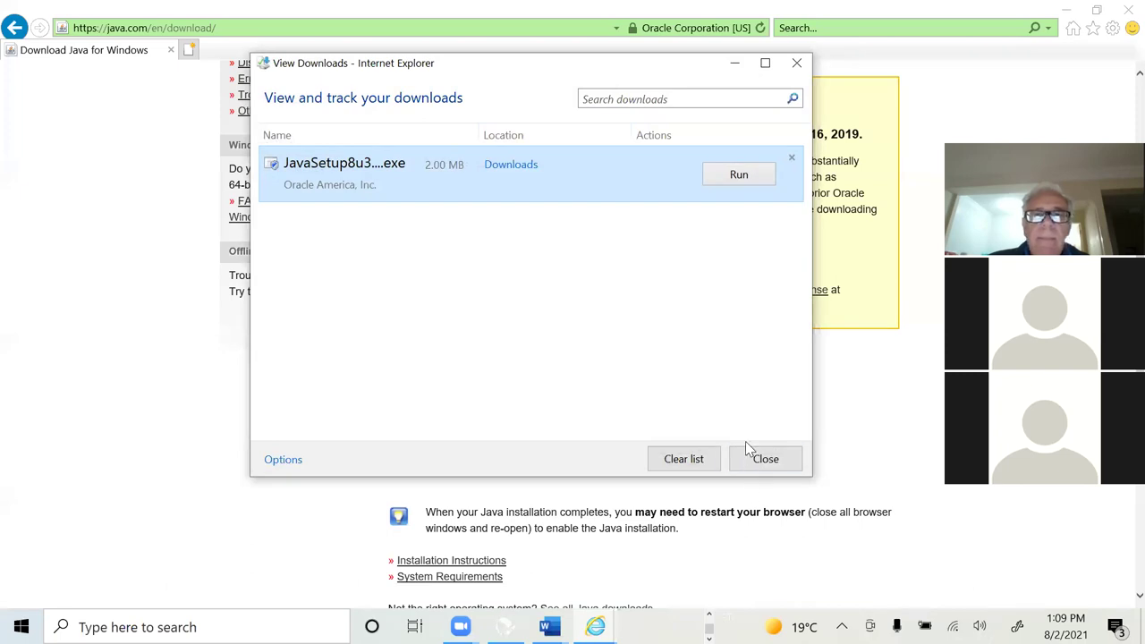
{"action": "left_click", "coordinate": [729, 174]}
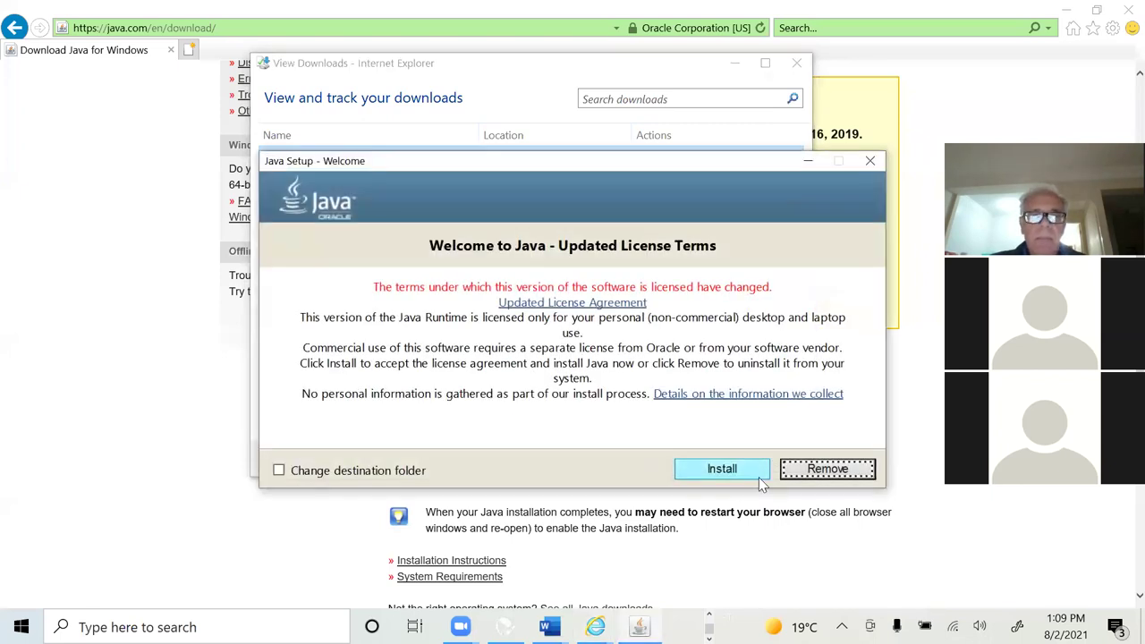
{"action": "left_click", "coordinate": [724, 468]}
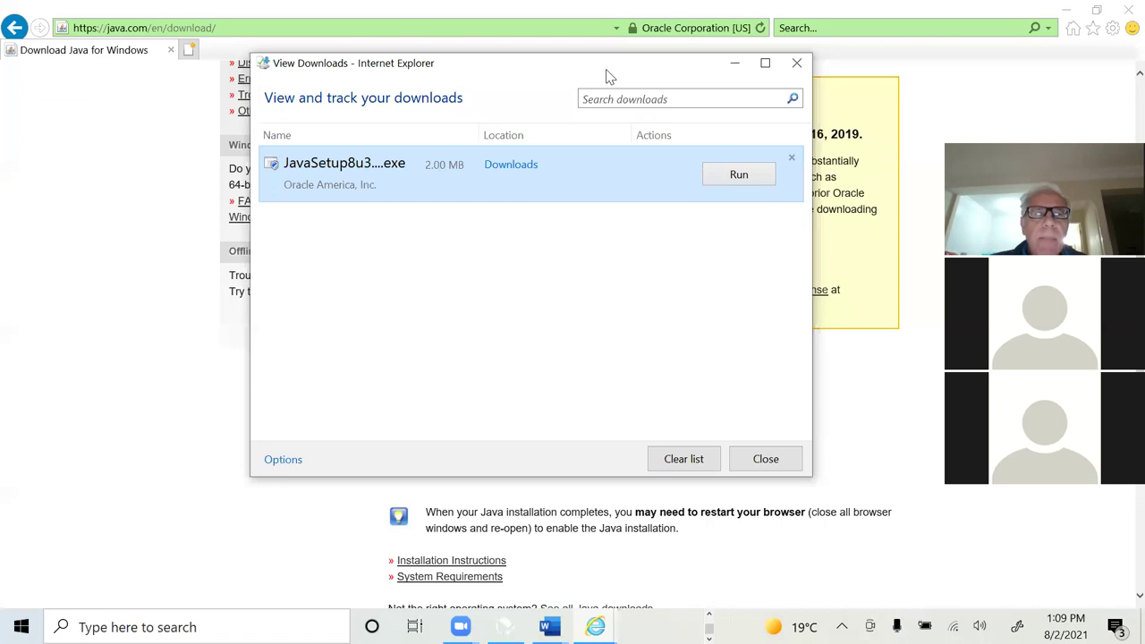
Move the downloads list aside, bring the Java download page to the front and close that browser window.
{"action": "left_click_drag", "start_coordinate": [605, 70], "coordinate": [601, 70]}
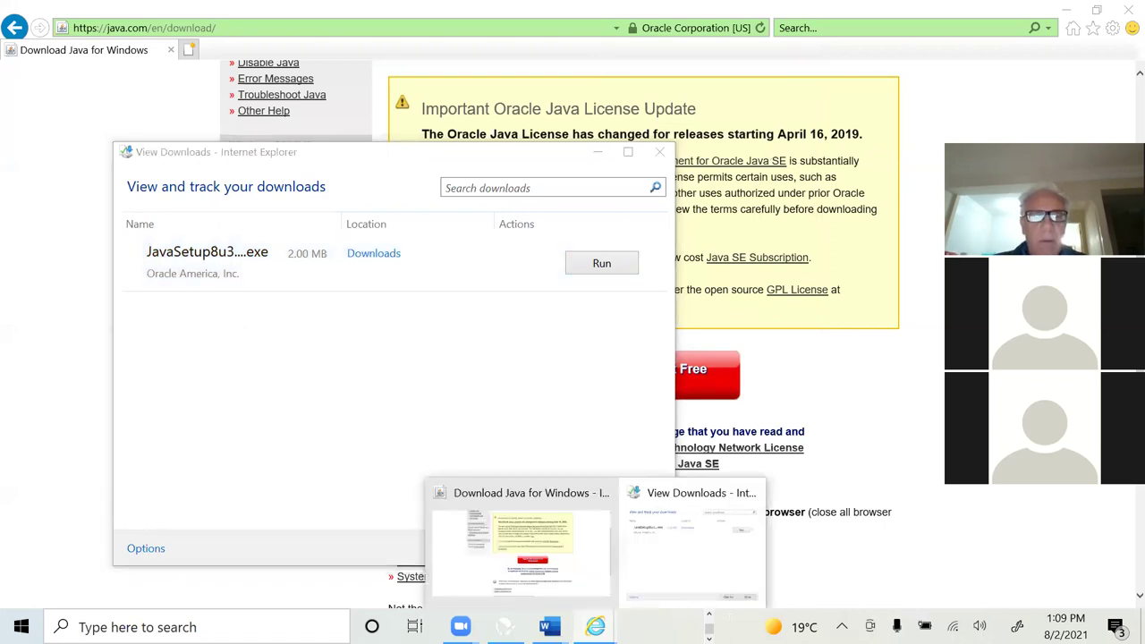
{"action": "mouse_move", "coordinate": [595, 626]}
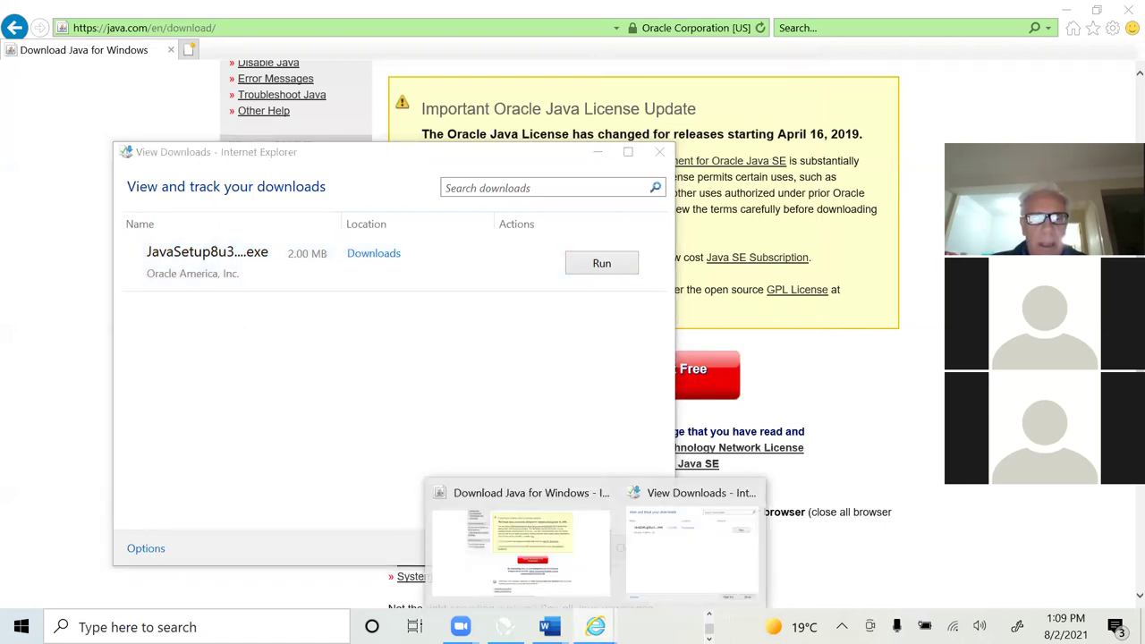
{"action": "left_click", "coordinate": [561, 546]}
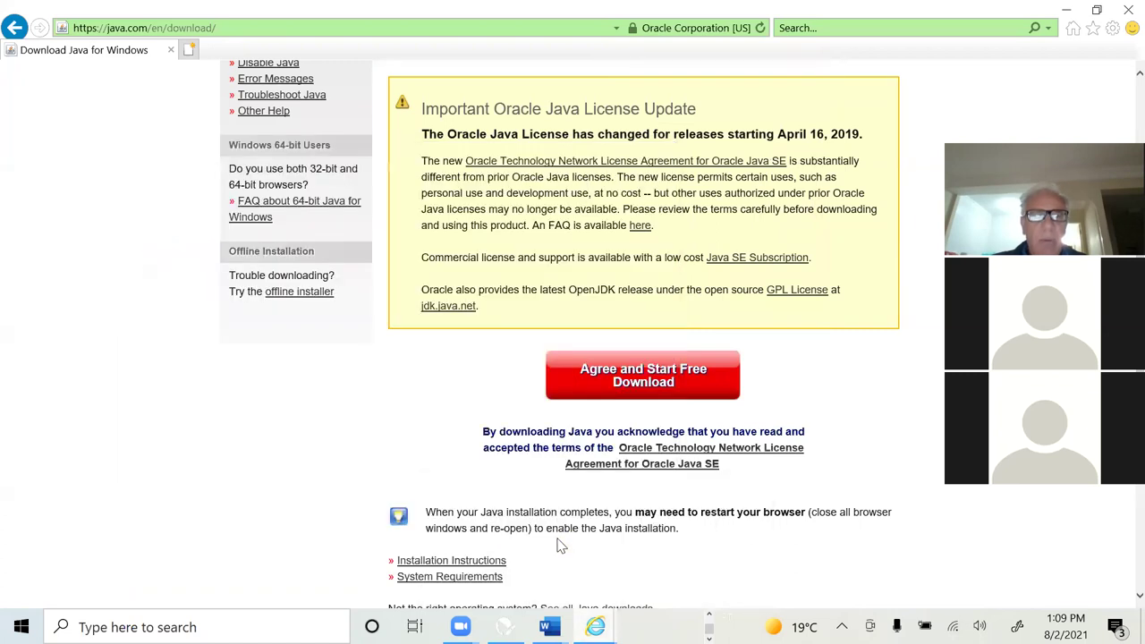
{"action": "left_click", "coordinate": [1122, 11]}
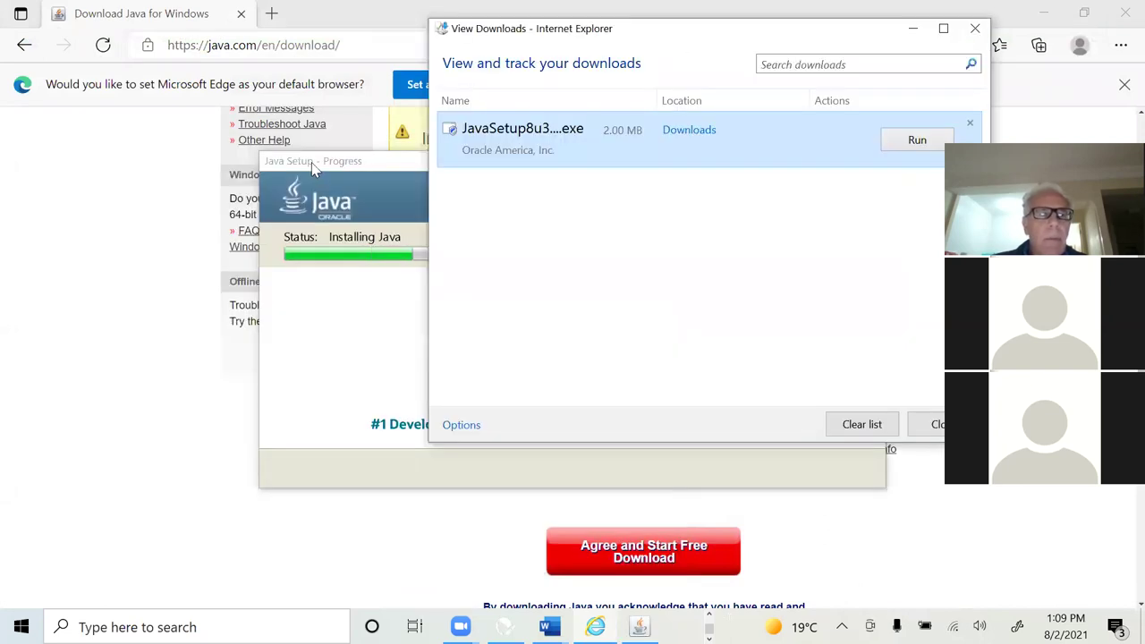
Close the Edge window showing the Java download page, let the Java installation finish and close the completed setup.
{"action": "left_click", "coordinate": [315, 169]}
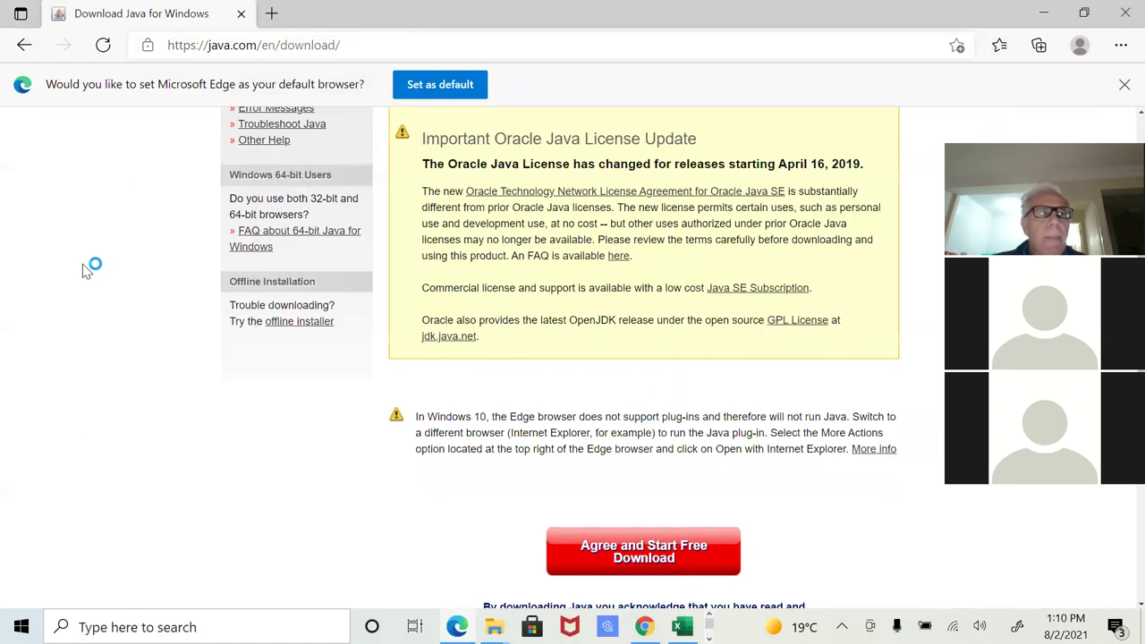
{"action": "left_click", "coordinate": [1123, 15]}
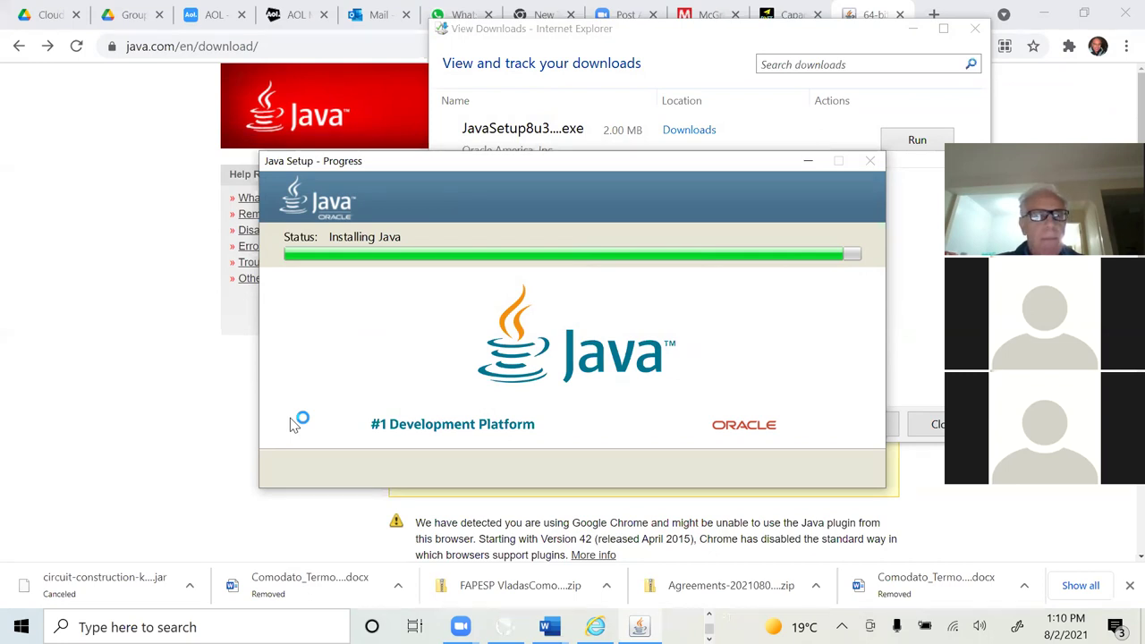
{"action": "left_click_drag", "start_coordinate": [385, 167], "coordinate": [186, 206]}
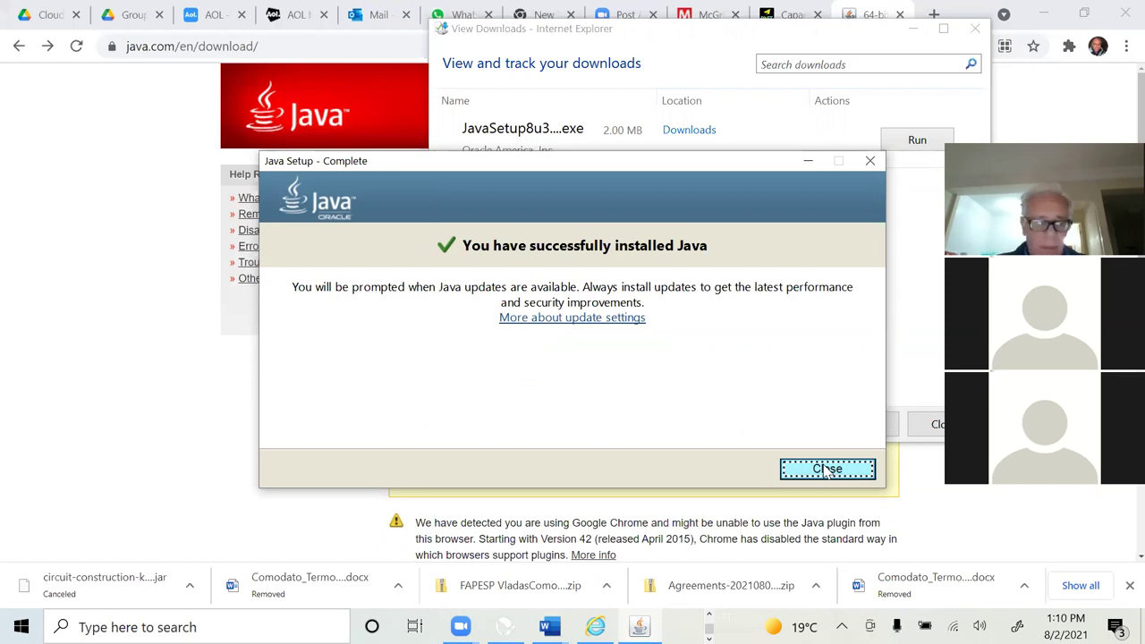
{"action": "left_click", "coordinate": [827, 469]}
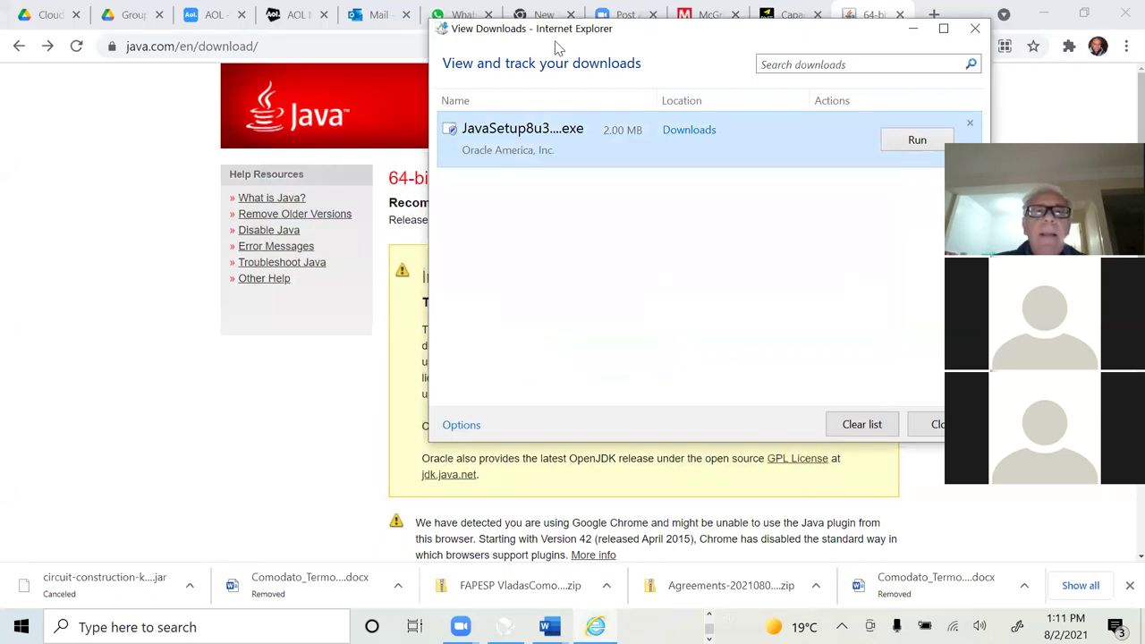
Move the Internet Explorer downloads list aside and close it.
{"action": "left_click_drag", "start_coordinate": [582, 33], "coordinate": [573, 32]}
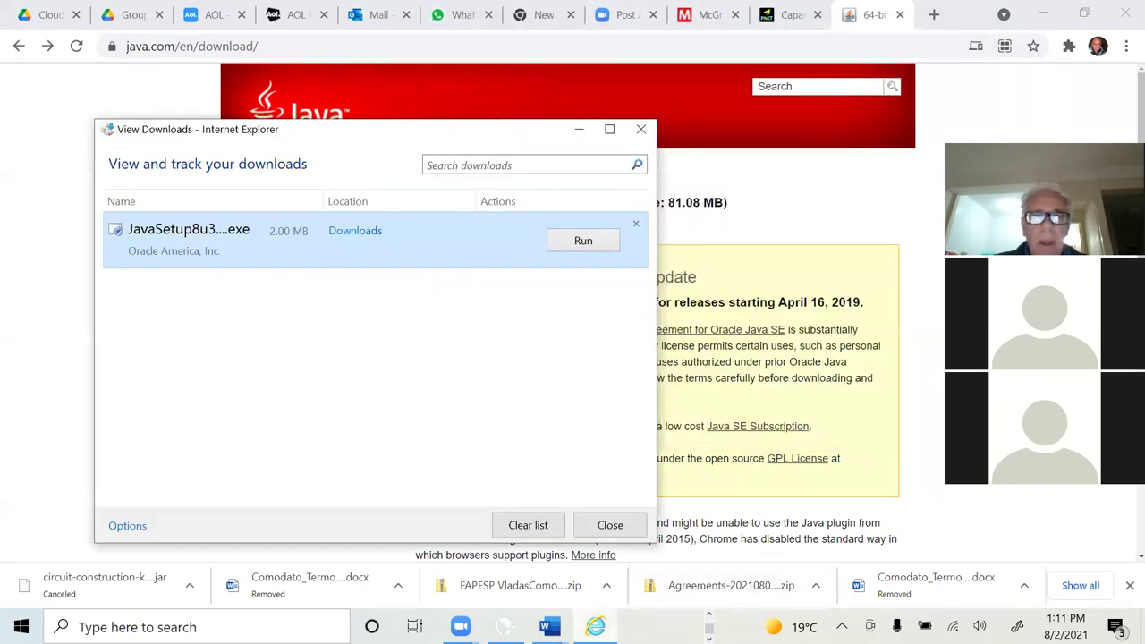
{"action": "left_click", "coordinate": [643, 626]}
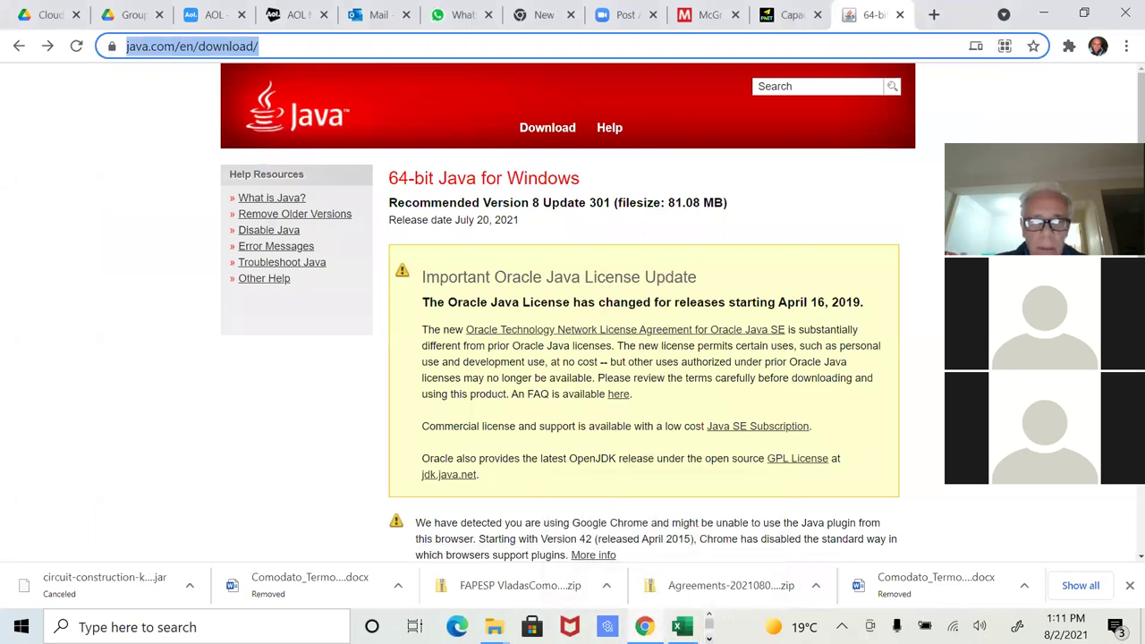
{"action": "left_click", "coordinate": [708, 637]}
{"action": "left_click", "coordinate": [594, 625]}
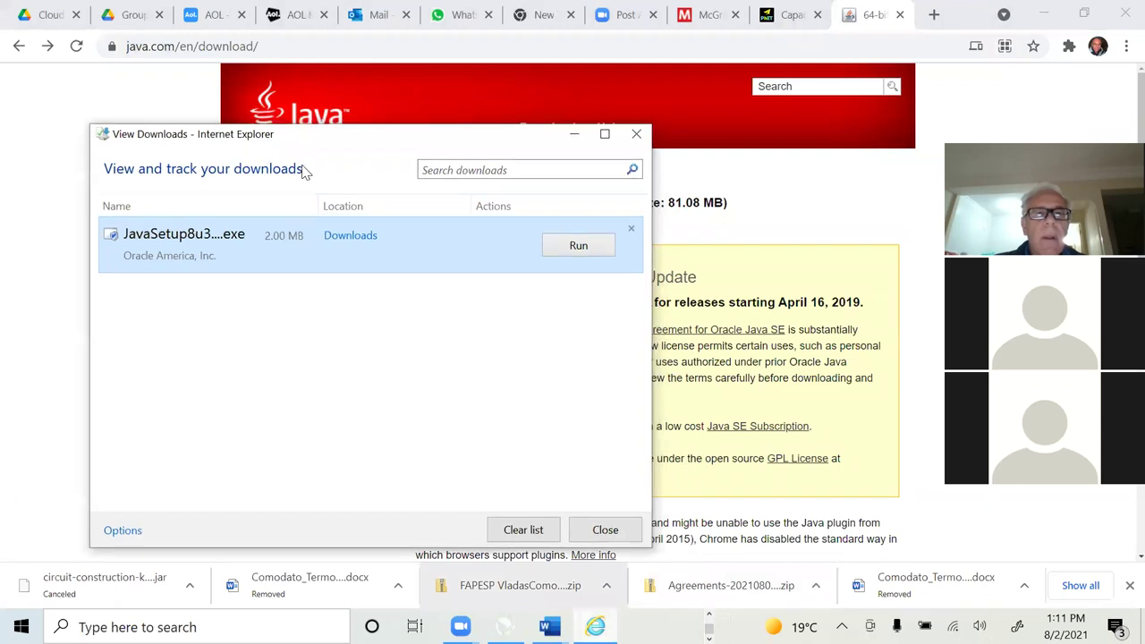
{"action": "left_click_drag", "start_coordinate": [302, 171], "coordinate": [289, 243]}
{"action": "left_click", "coordinate": [617, 206]}
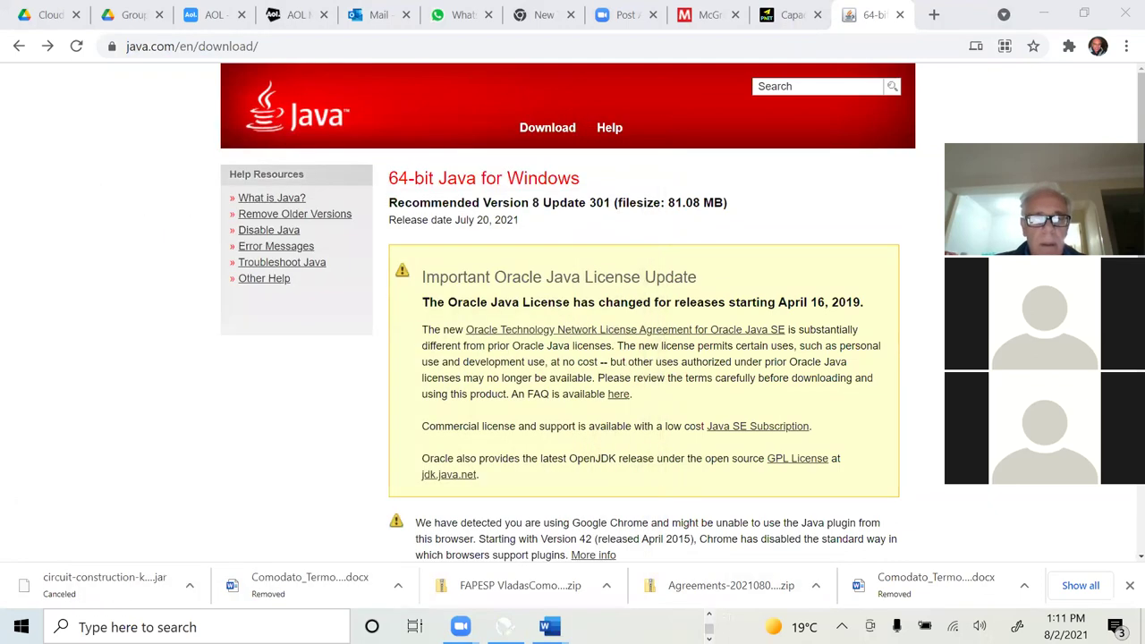
Restart Internet Explorer, open a new tab and enable the Java(tm) Plug-In SSV Helper add-on.
{"action": "key", "text": "super+s"}
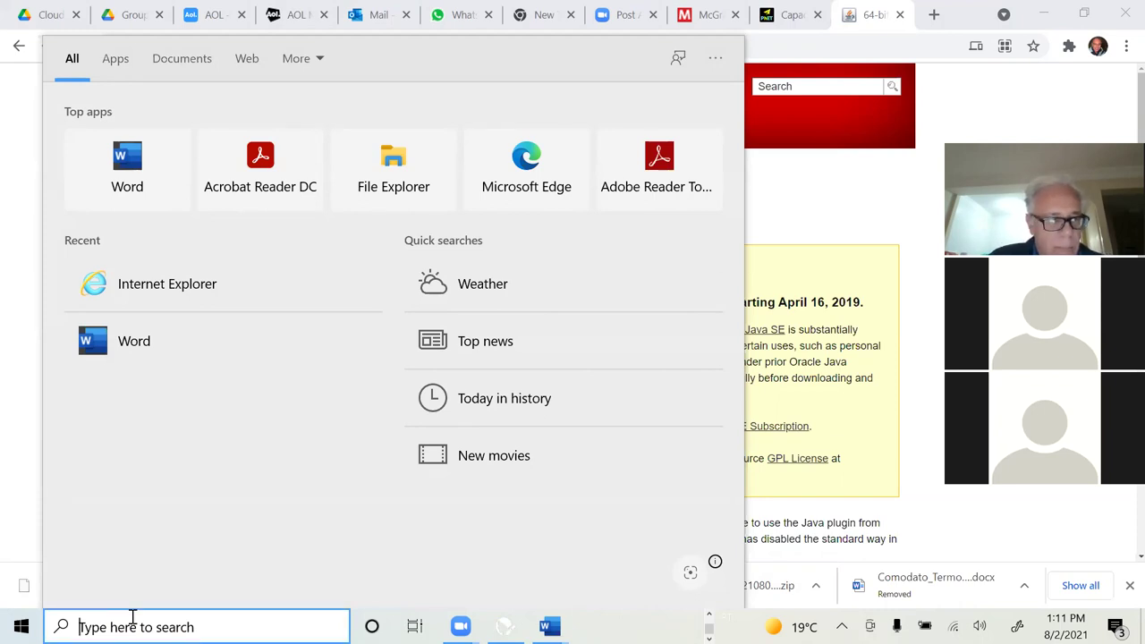
{"action": "type", "text": "internet"}
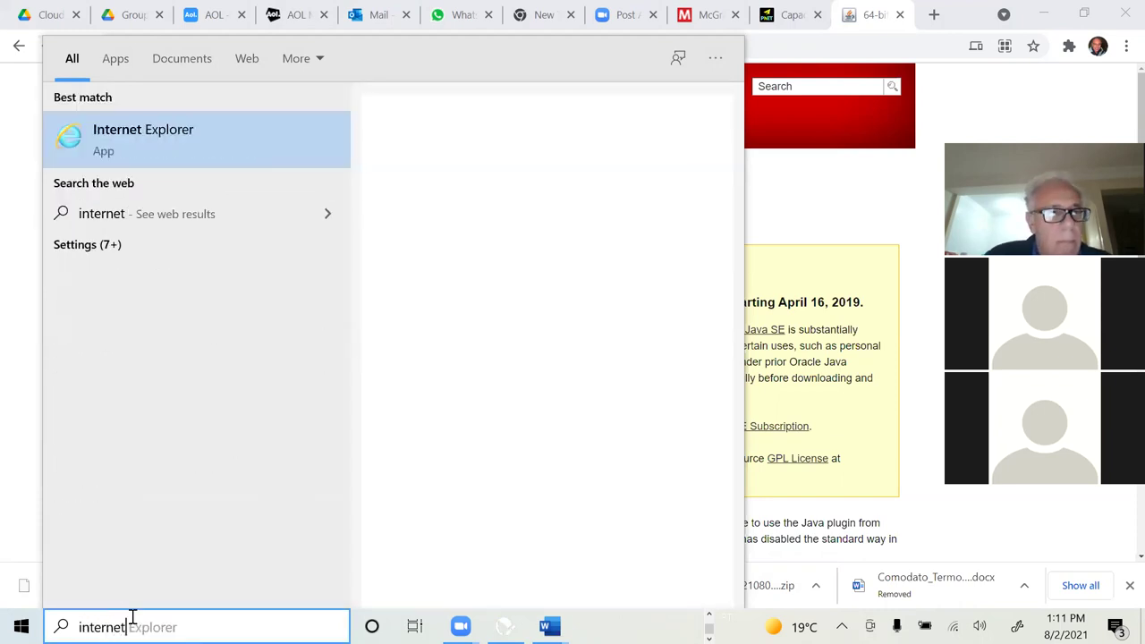
{"action": "key", "text": "Escape"}
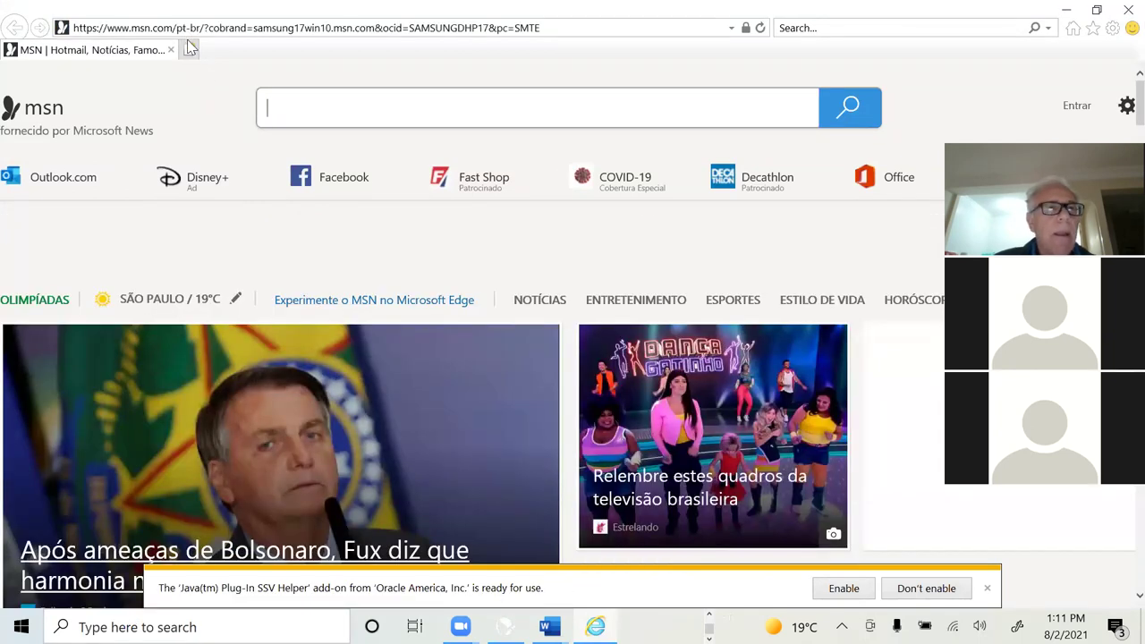
{"action": "left_click", "coordinate": [190, 49]}
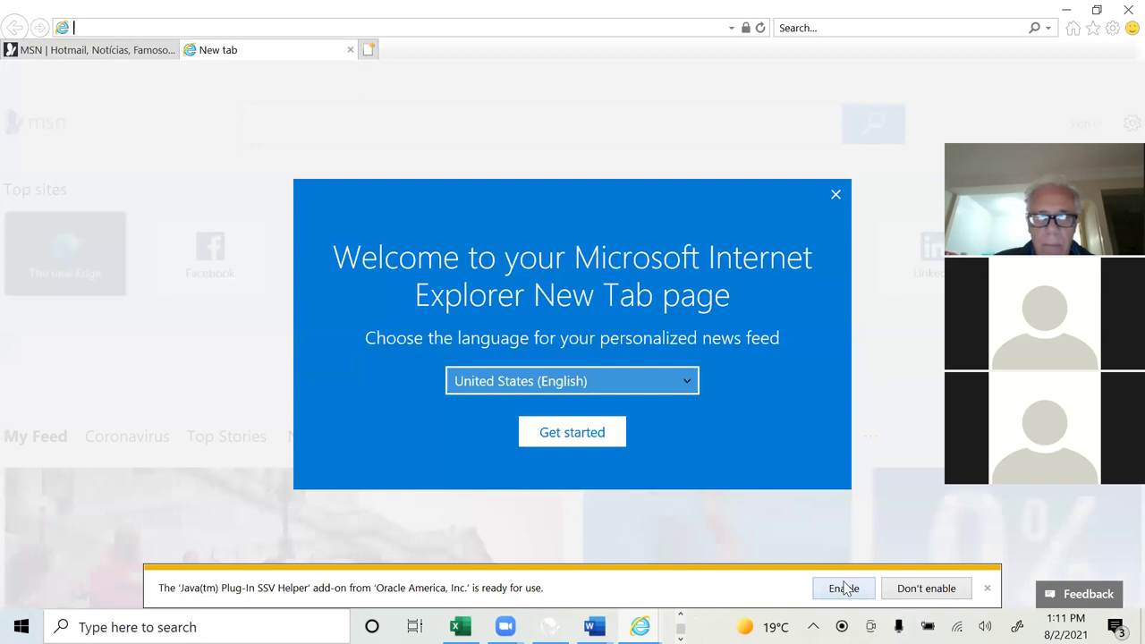
{"action": "left_click", "coordinate": [843, 587]}
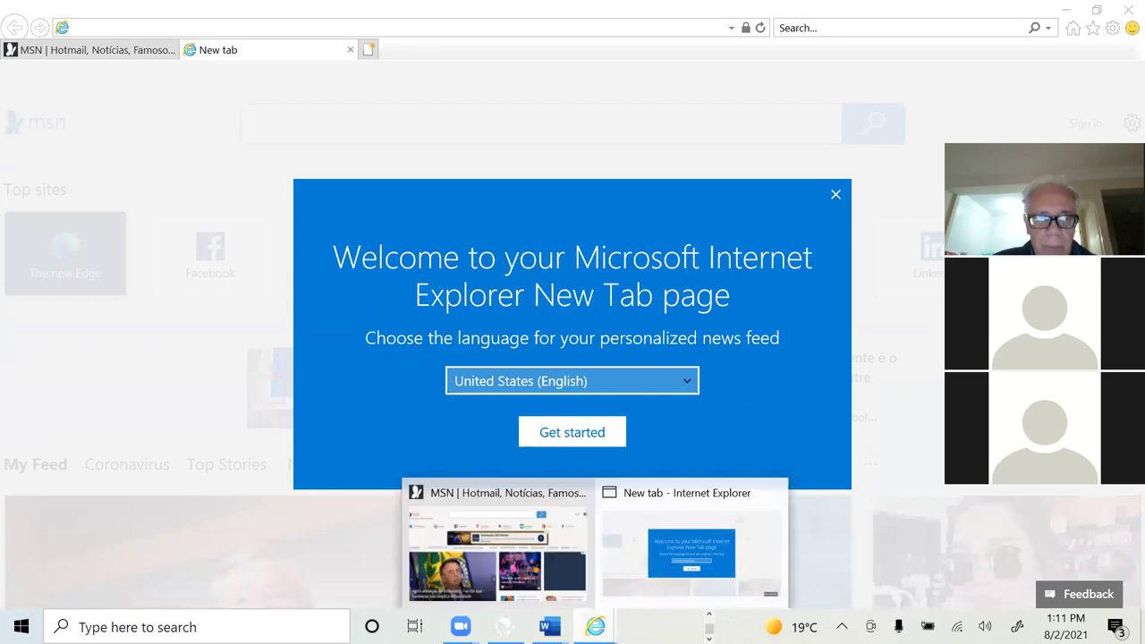
Switch to the VRLab 07 RC-CircuitCorrected document in Word and copy the PhET simulation link at its beginning.
{"action": "mouse_move", "coordinate": [548, 626]}
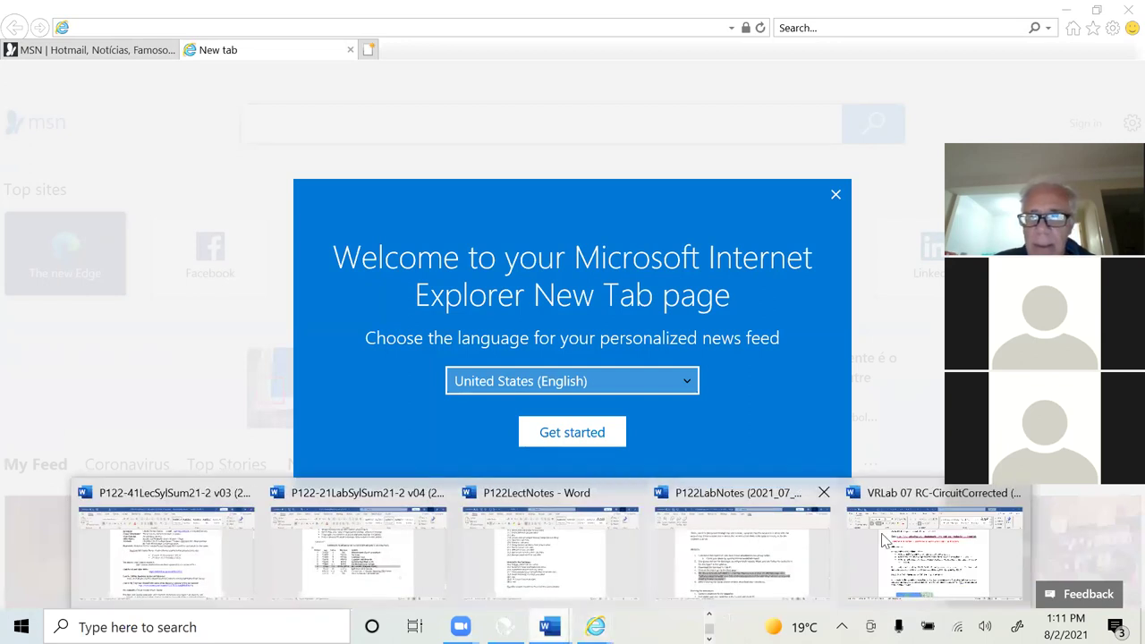
{"action": "left_click", "coordinate": [911, 541]}
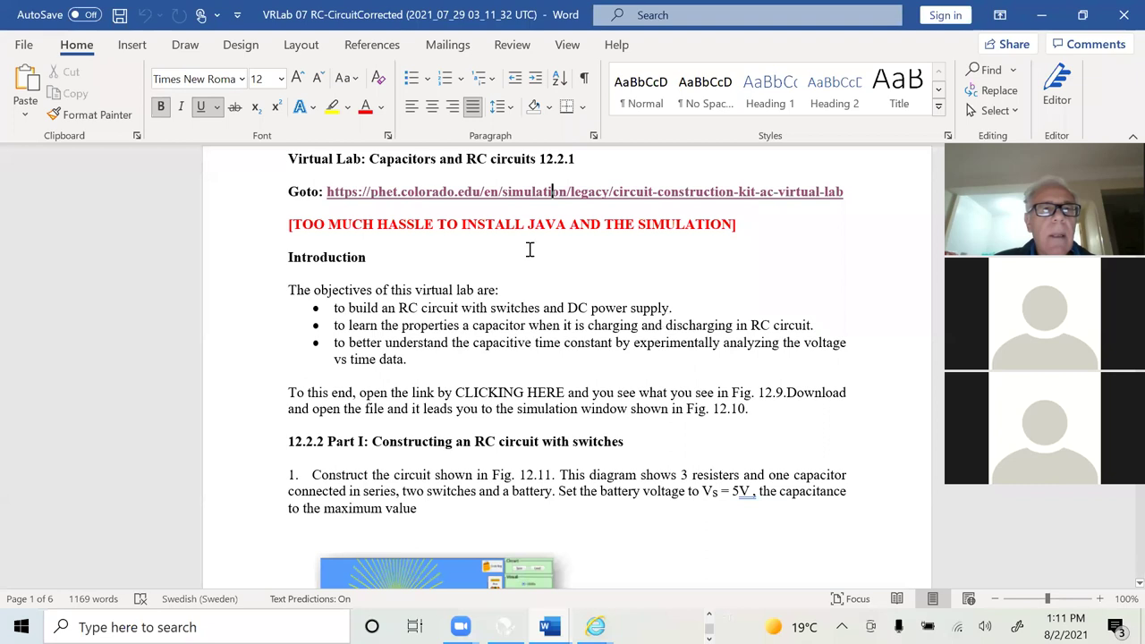
{"action": "left_click_drag", "start_coordinate": [327, 191], "coordinate": [844, 191]}
{"action": "key", "text": "ctrl+c"}
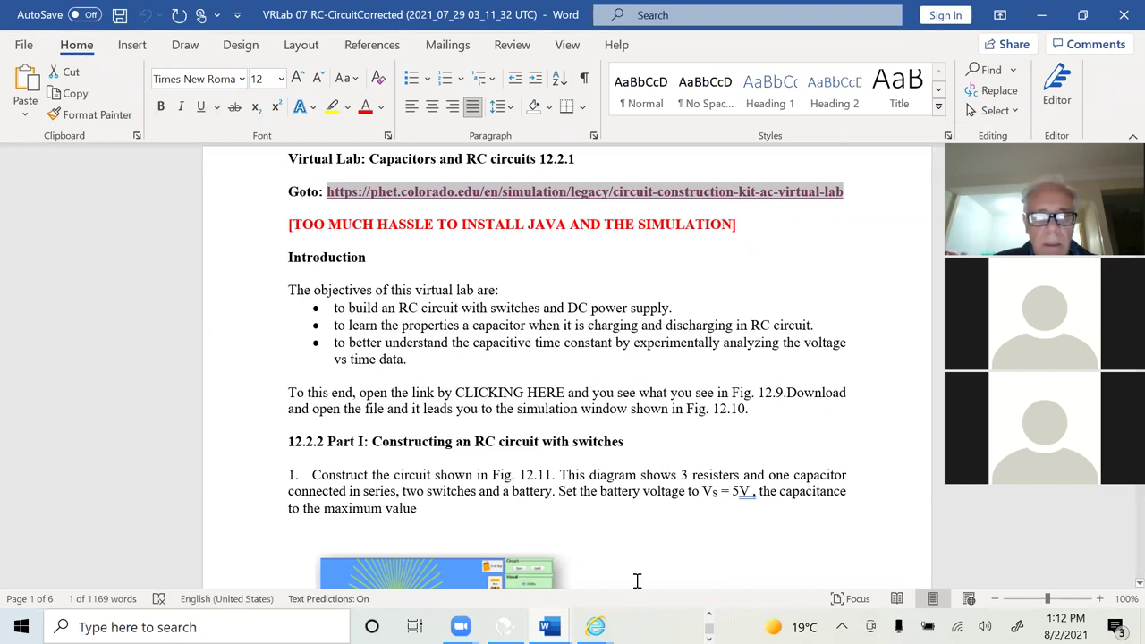
Return to Internet Explorer and load the copied PhET circuit-construction-kit-ac-virtual-lab address in the new tab.
{"action": "mouse_move", "coordinate": [594, 626]}
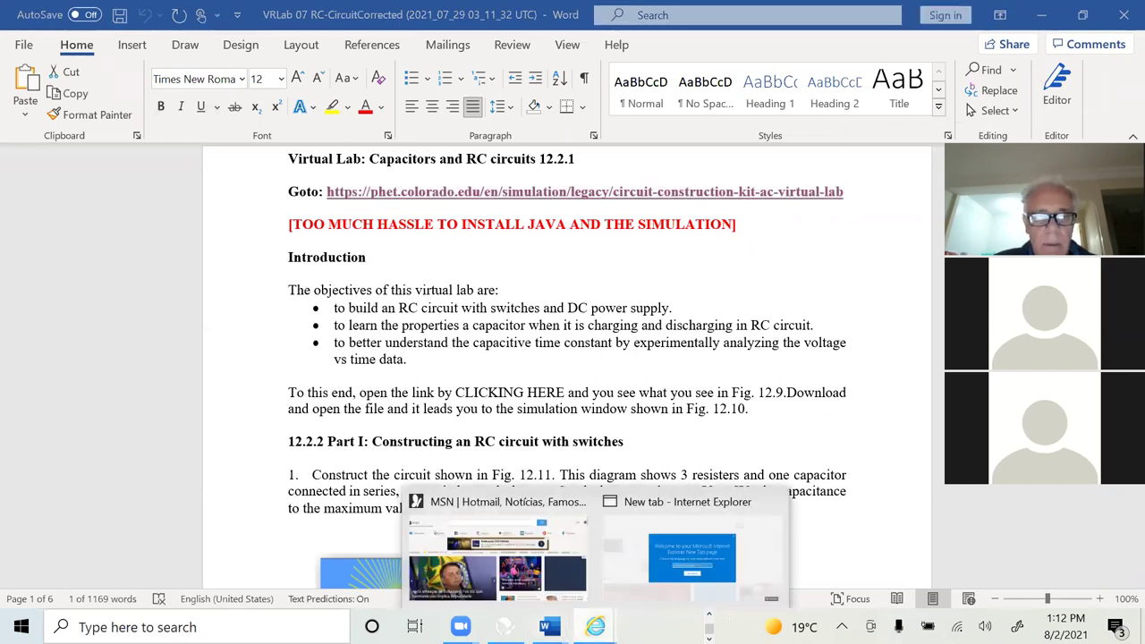
{"action": "left_click", "coordinate": [629, 577]}
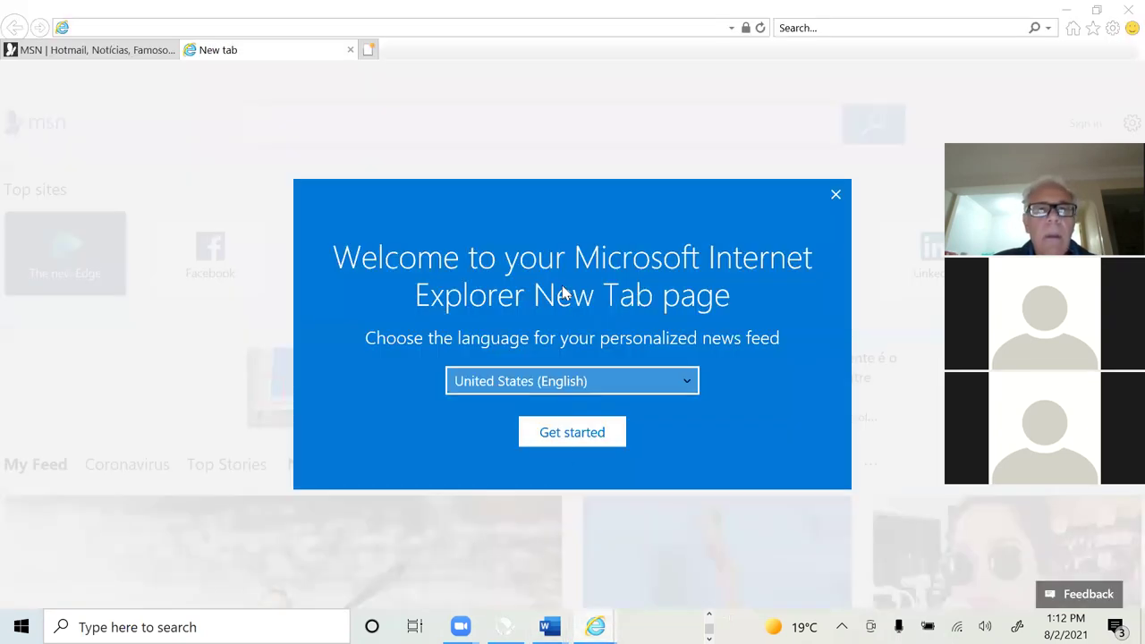
{"action": "left_click", "coordinate": [239, 291]}
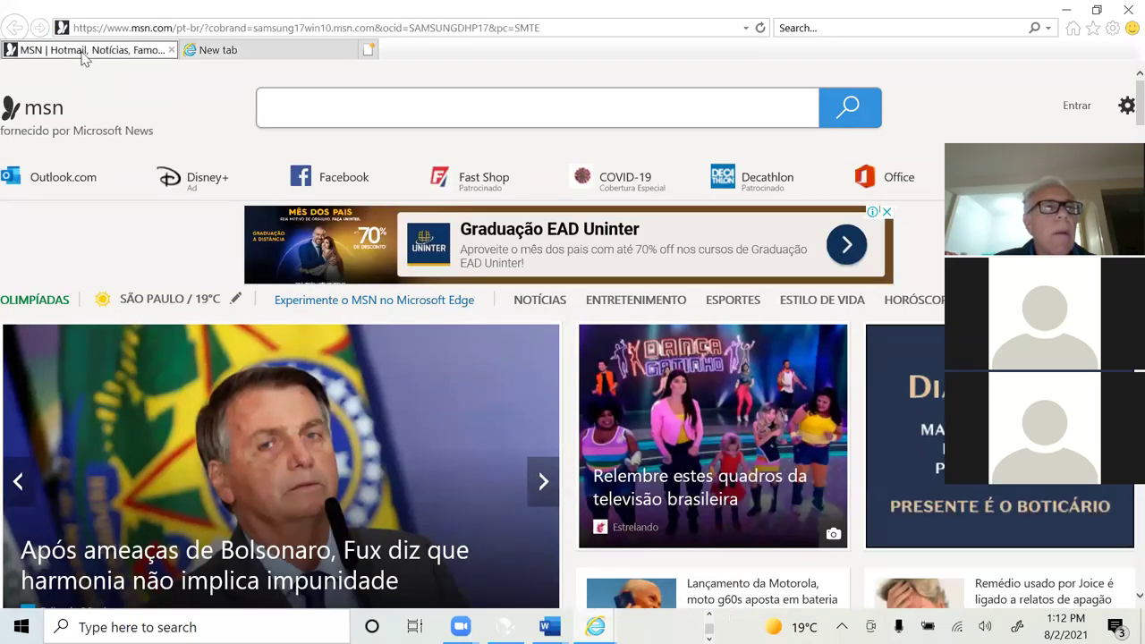
{"action": "left_click", "coordinate": [263, 29]}
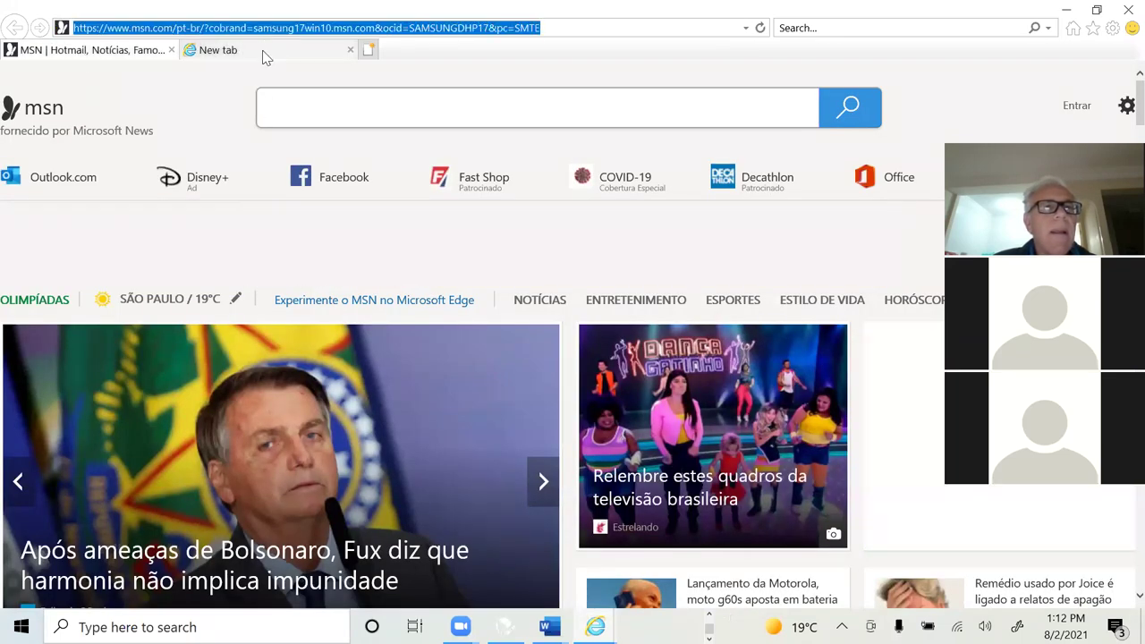
{"action": "left_click", "coordinate": [262, 55]}
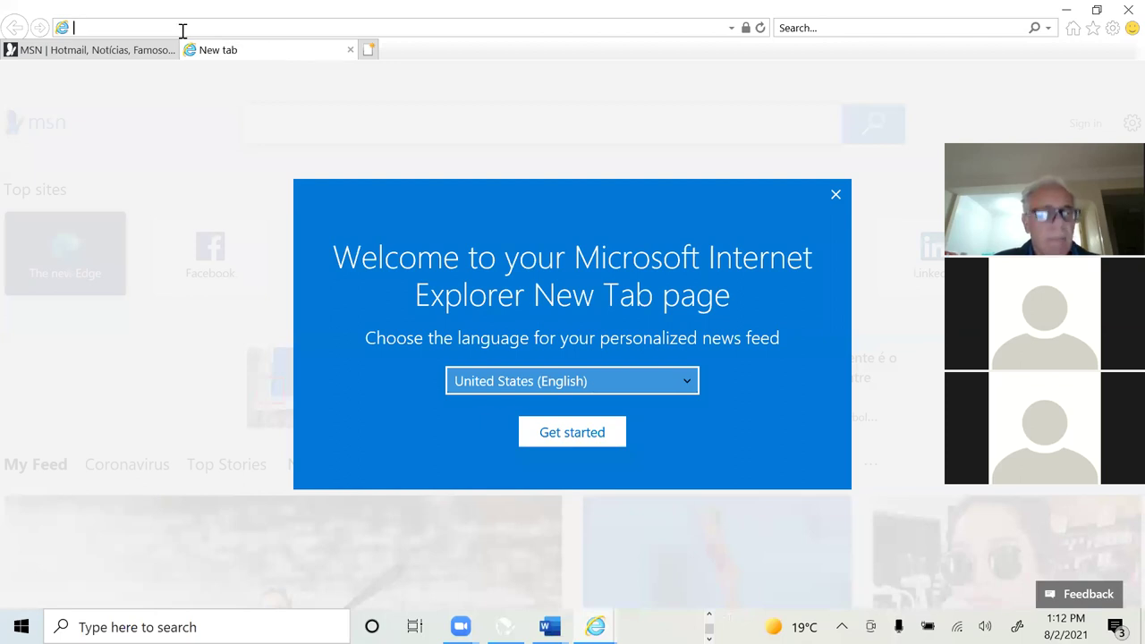
{"action": "key", "text": "ctrl+v"}
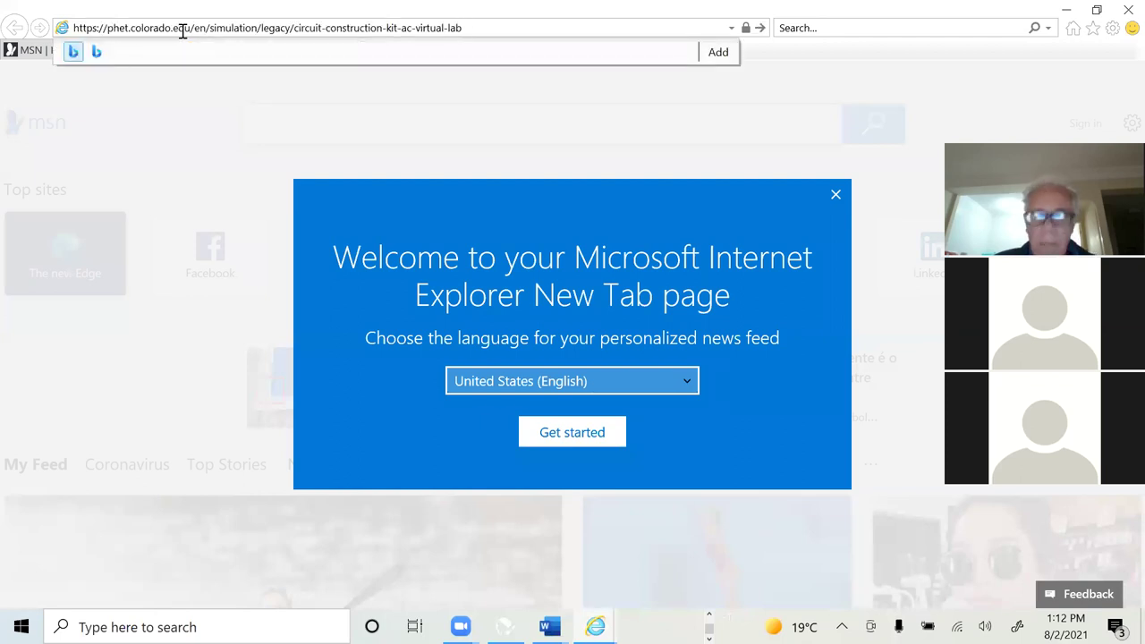
{"action": "key", "text": "Return"}
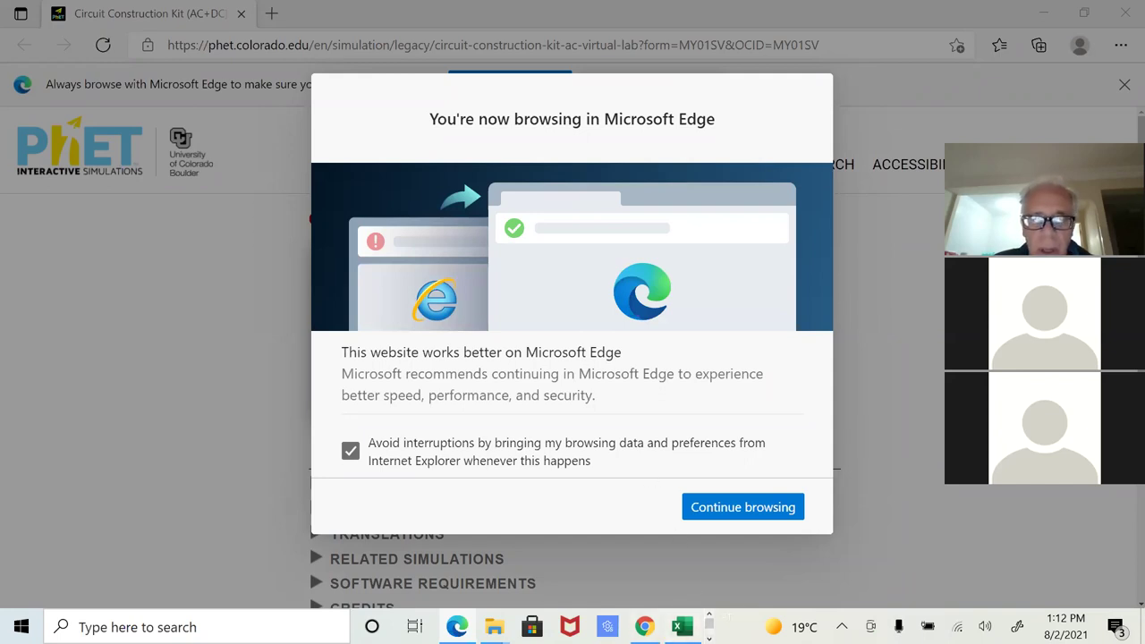
Go back to Internet Explorer and load the PhET circuit-construction-kit-ac-virtual-lab address again, replacing the Microsoft support page.
{"action": "left_click", "coordinate": [708, 637]}
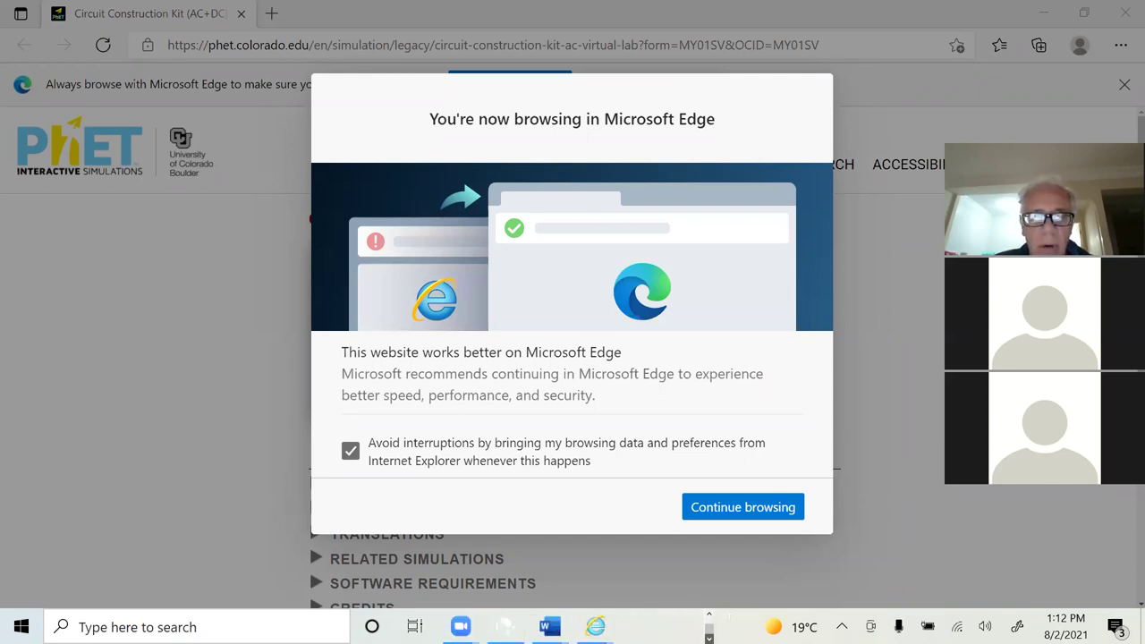
{"action": "mouse_move", "coordinate": [594, 626]}
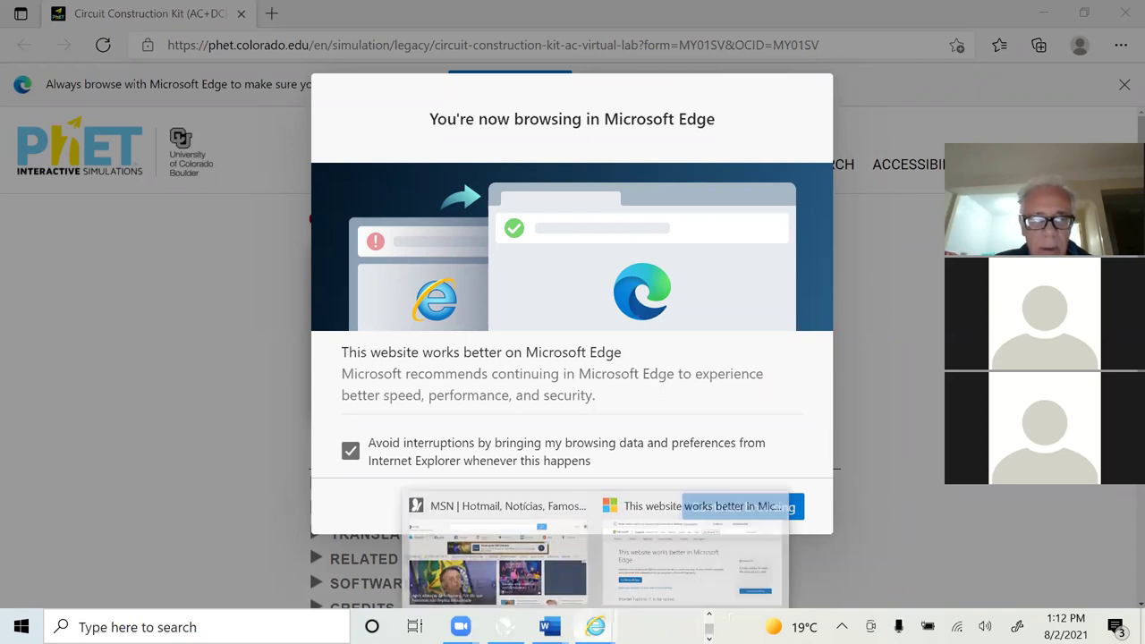
{"action": "left_click", "coordinate": [646, 555]}
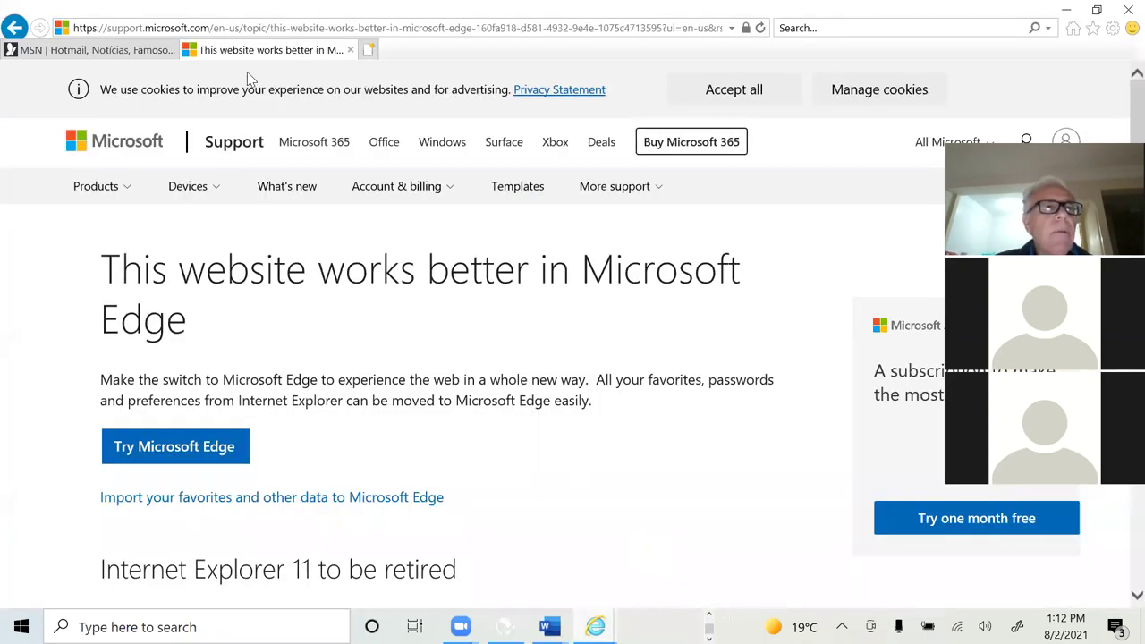
{"action": "left_click", "coordinate": [120, 52]}
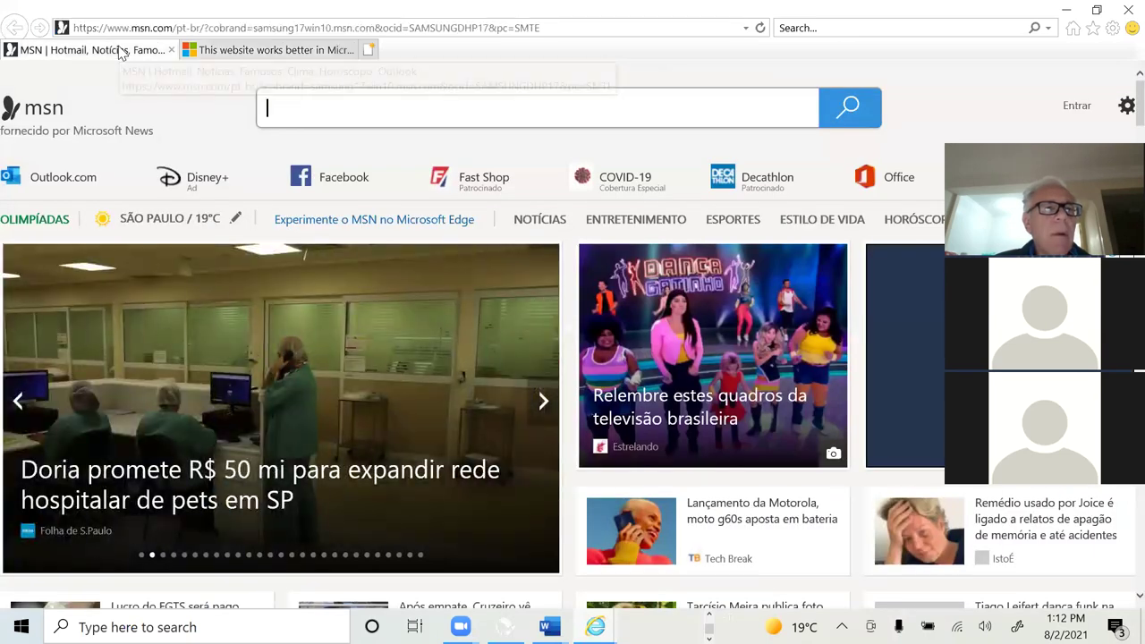
{"action": "left_click", "coordinate": [206, 50]}
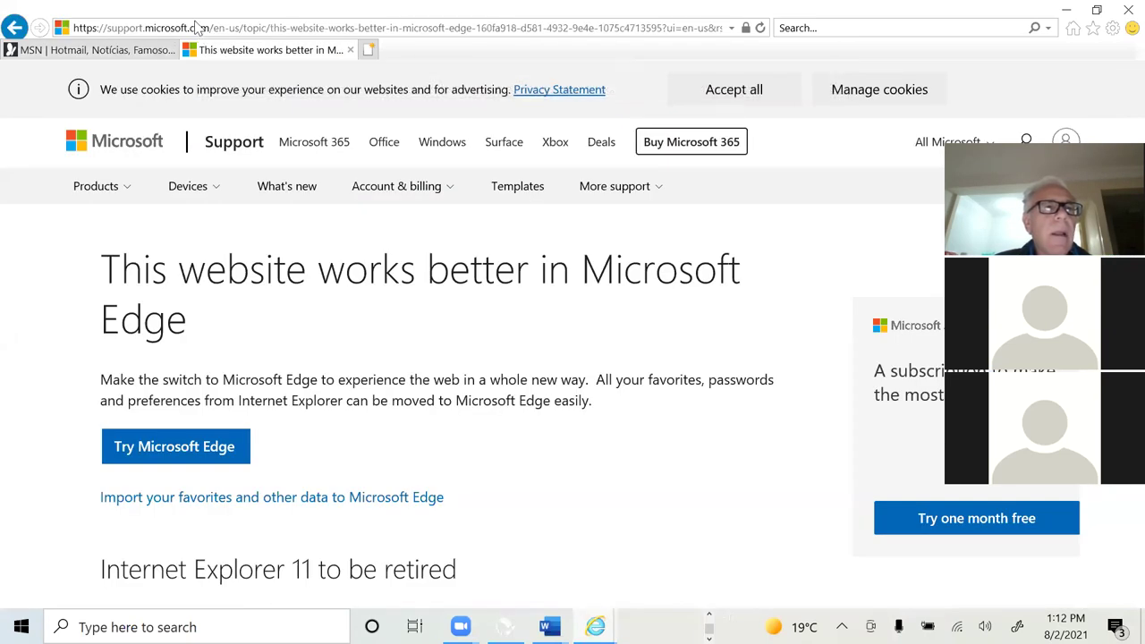
{"action": "left_click", "coordinate": [195, 23]}
{"action": "type", "text": "https://phet.colorado.edu/en/simulation/legacy/circuit-construction-kit-ac-virtual-lab"}
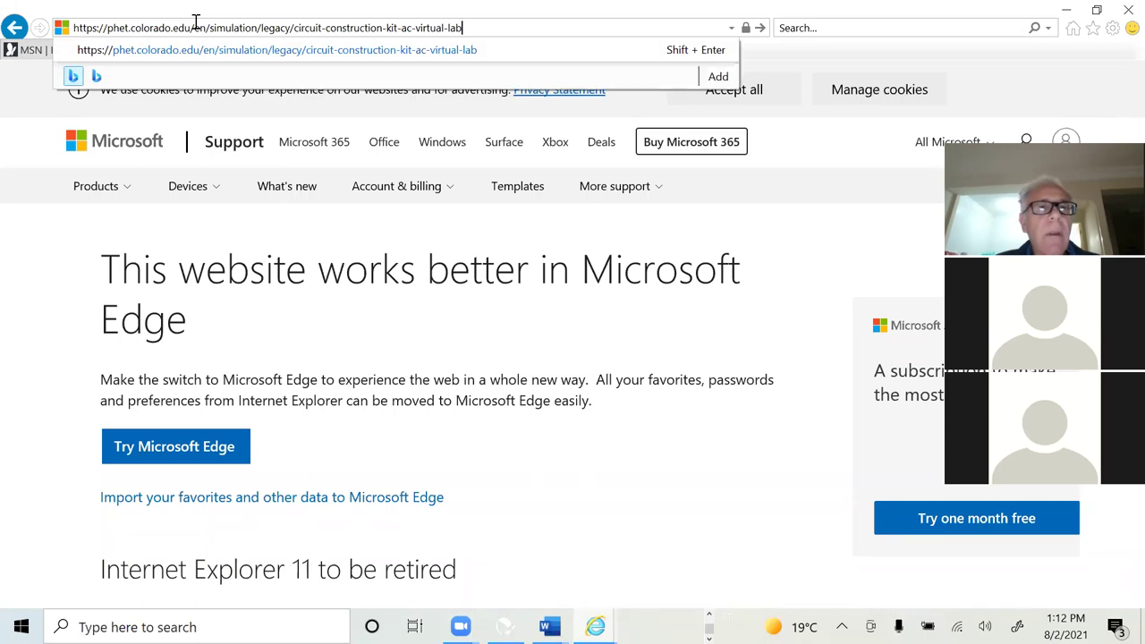
{"action": "key", "text": "Return"}
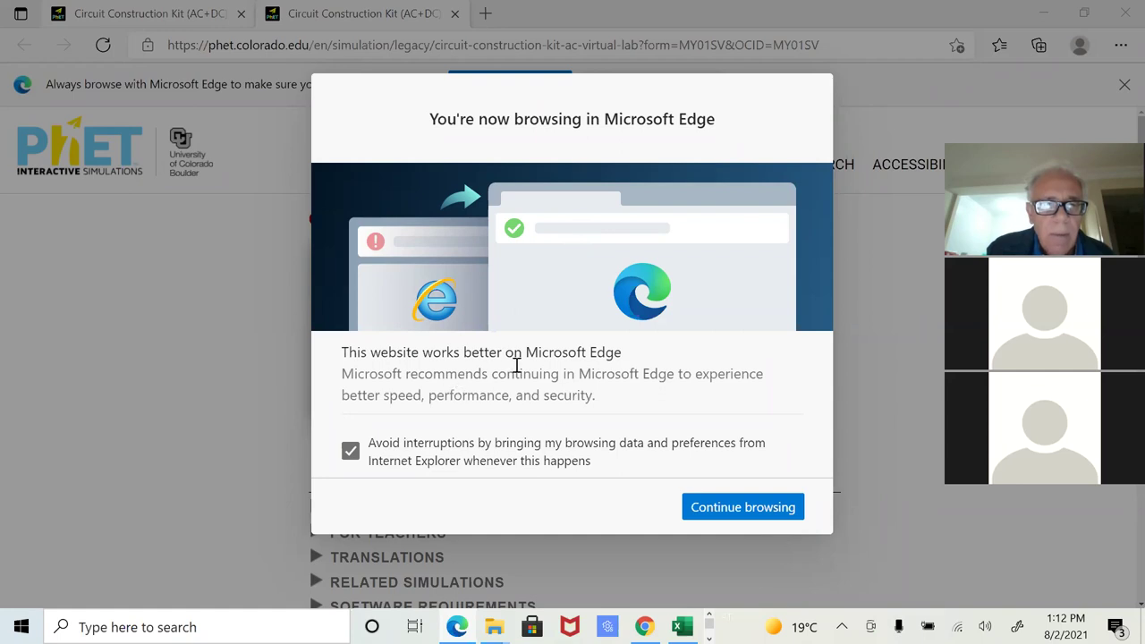
Continue browsing in Microsoft Edge with the Internet Explorer data import enabled, and look over the Circuit Construction Kit page.
{"action": "left_click", "coordinate": [715, 511]}
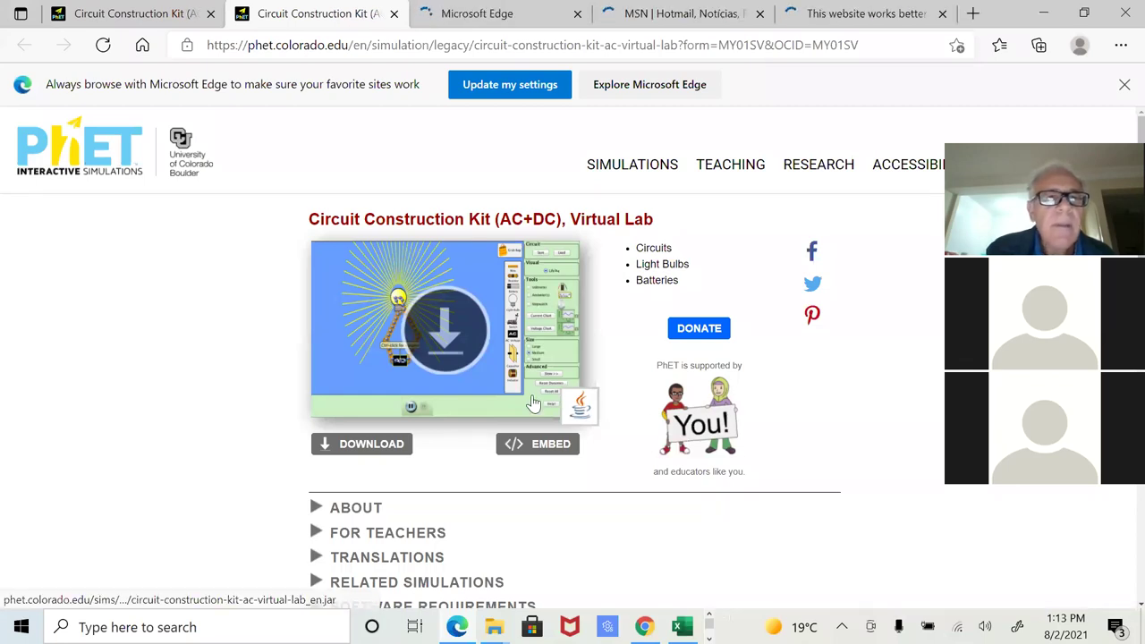
{"action": "scroll", "coordinate": [533, 403], "scroll_direction": "down", "scroll_amount": 1}
{"action": "scroll", "coordinate": [533, 402], "scroll_direction": "up", "scroll_amount": 1}
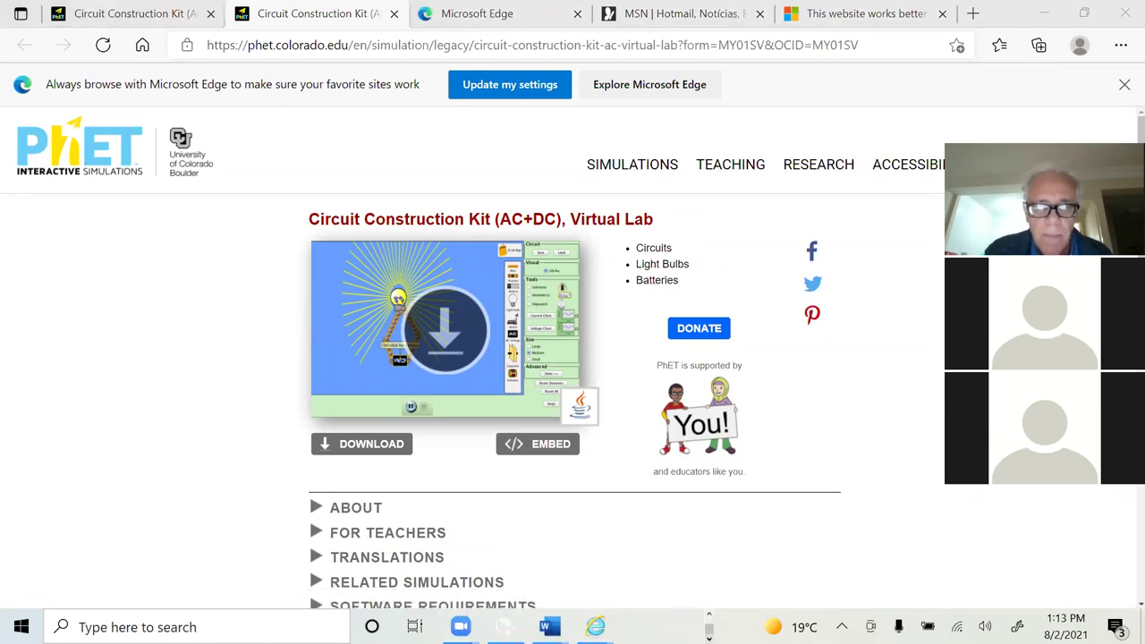
Switch to the VRLab 07 RC-CircuitCorrected document in Word and follow its PhET simulation link.
{"action": "mouse_move", "coordinate": [549, 625]}
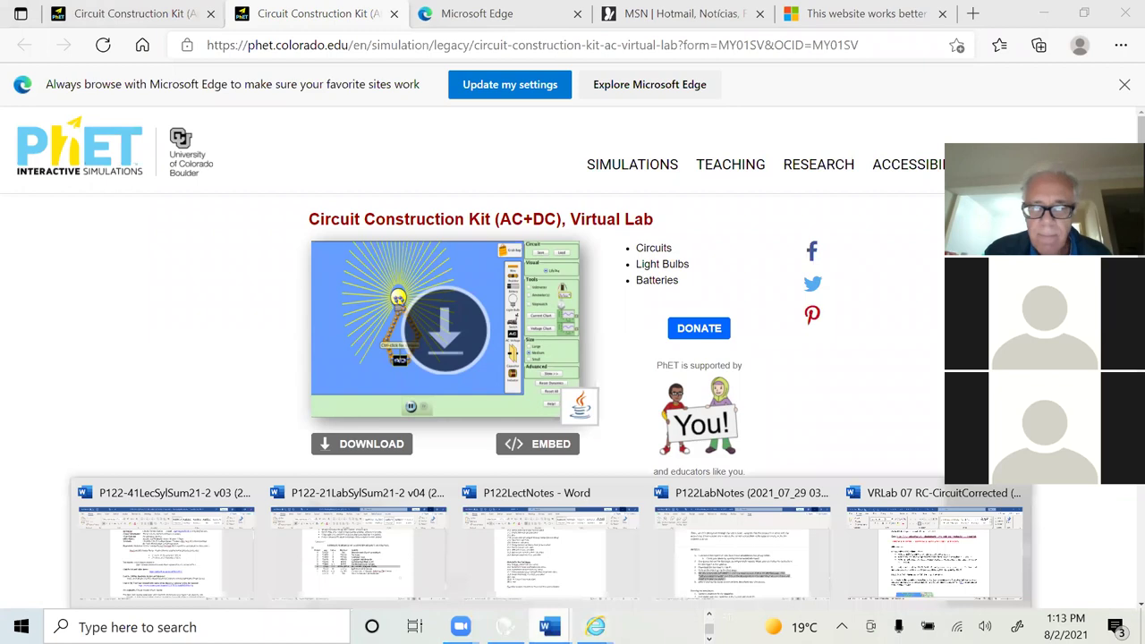
{"action": "left_click", "coordinate": [936, 564]}
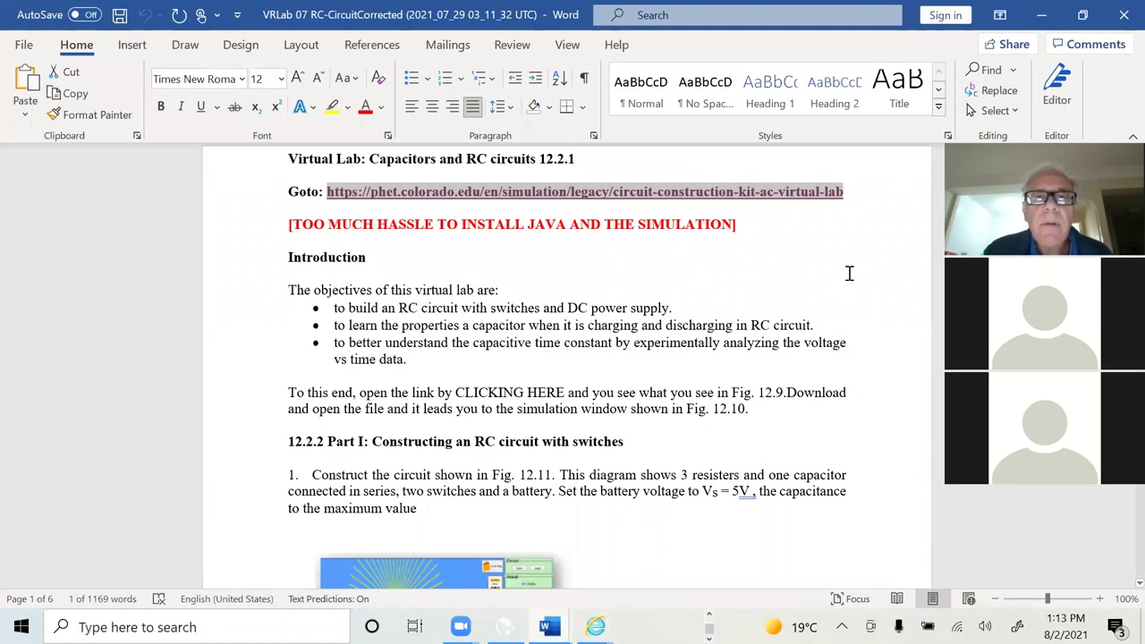
{"action": "left_click", "coordinate": [794, 193], "text": "ctrl"}
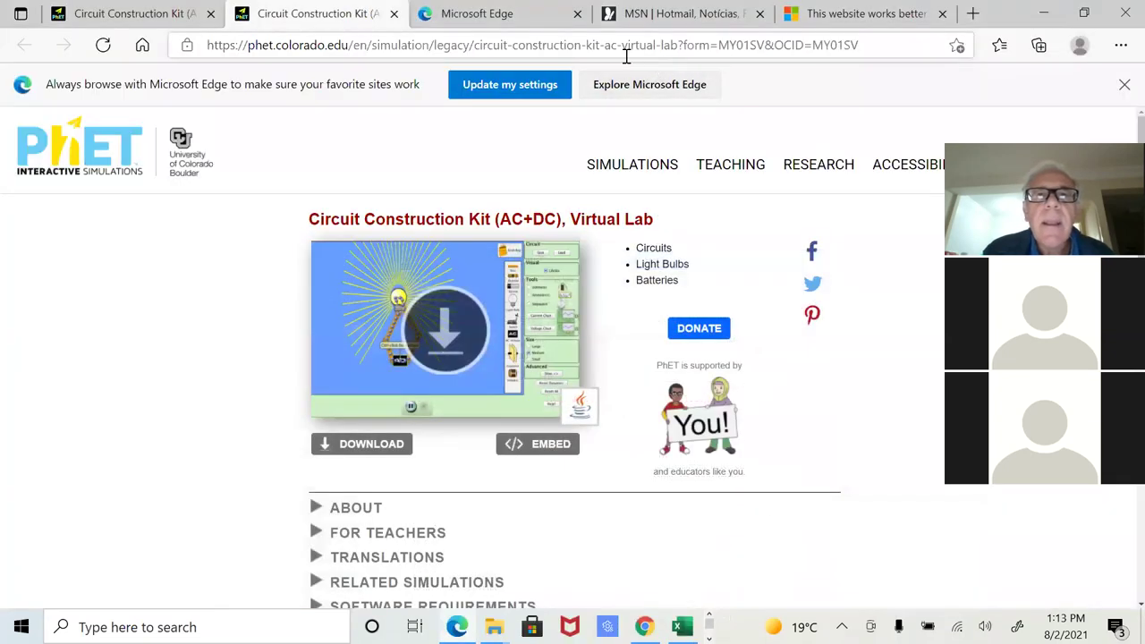
Download the Circuit Construction Kit (AC+DC) Virtual Lab simulation and keep the blocked JAR file.
{"action": "left_click", "coordinate": [451, 335]}
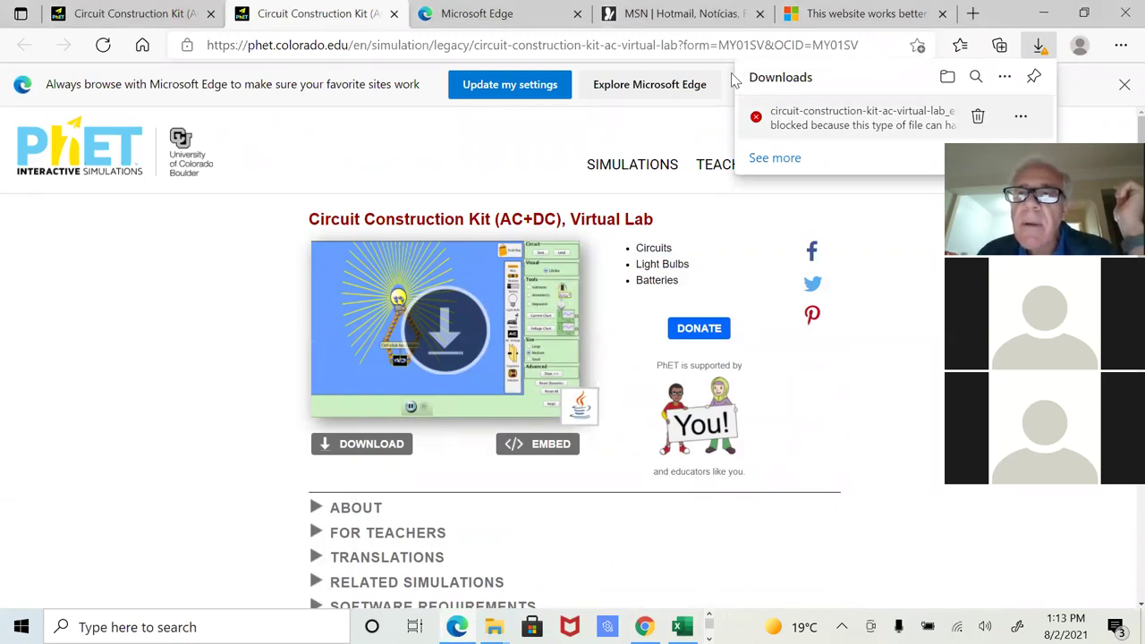
{"action": "left_click", "coordinate": [1017, 128]}
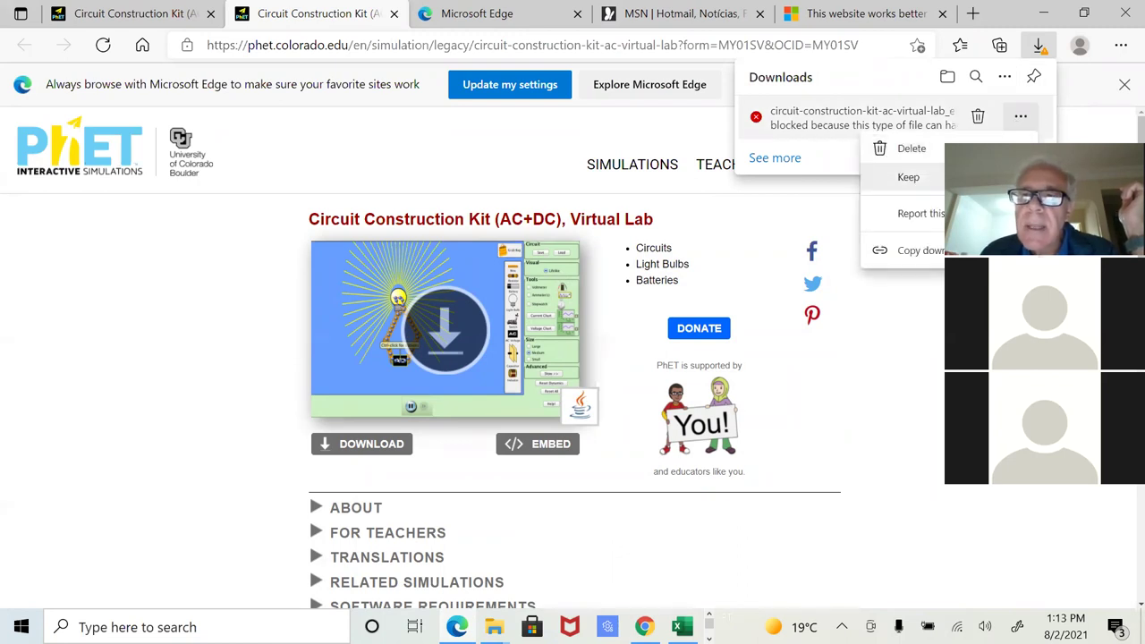
{"action": "left_click", "coordinate": [905, 178]}
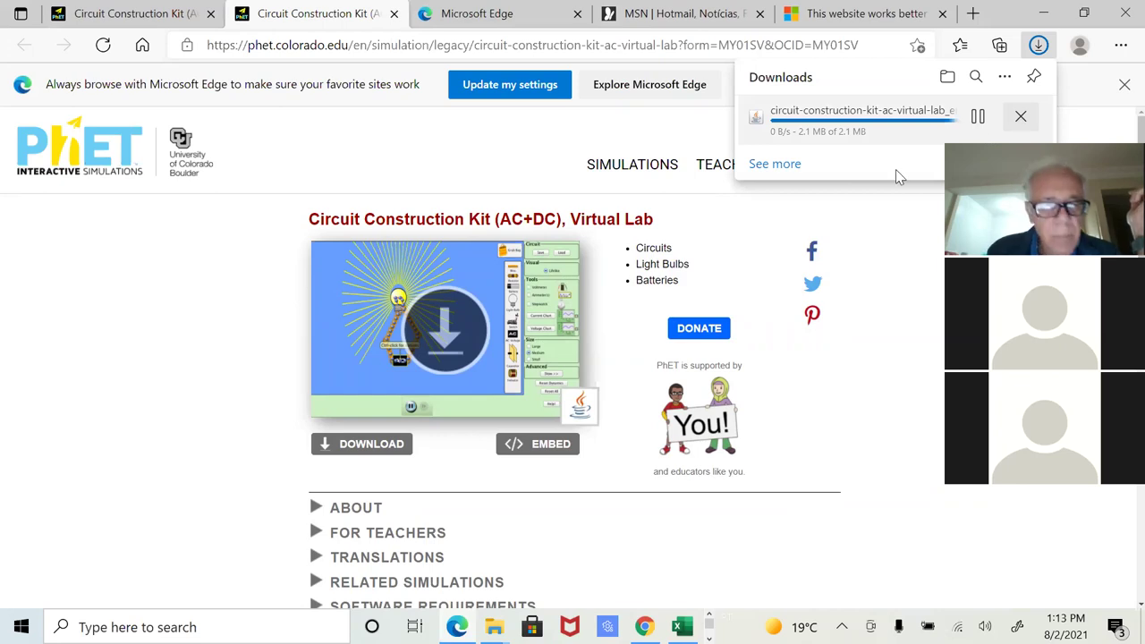
Launch the downloaded circuit-construction-kit-ac-virtual-lab_en JAR from the Downloads folder, accept its software agreement and maximize the simulation window.
{"action": "left_click", "coordinate": [494, 626]}
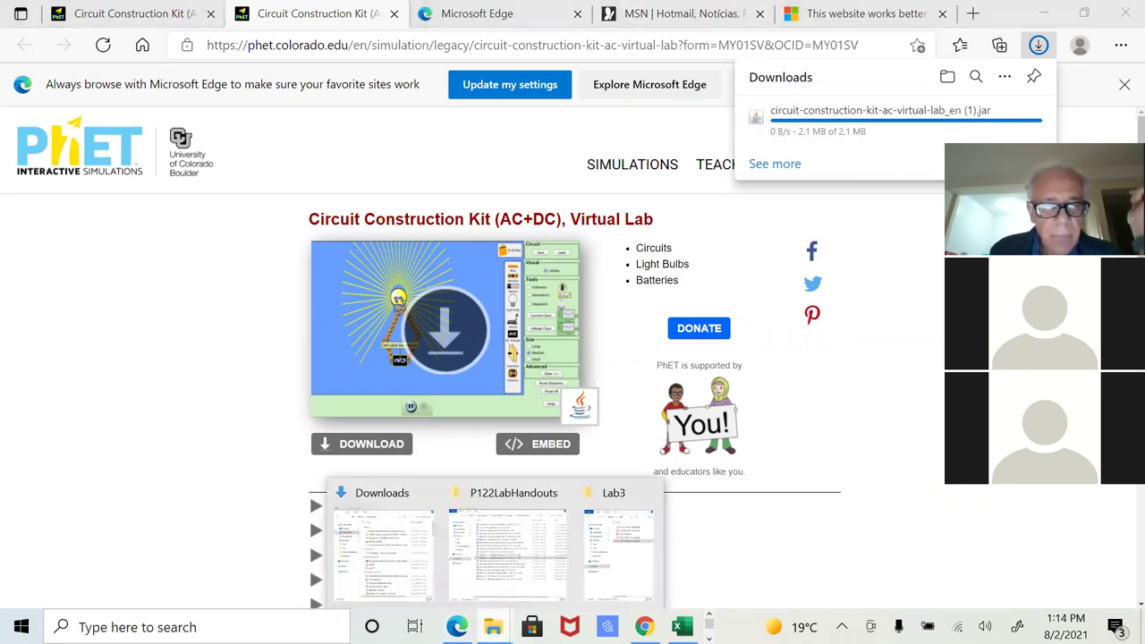
{"action": "left_click", "coordinate": [384, 544]}
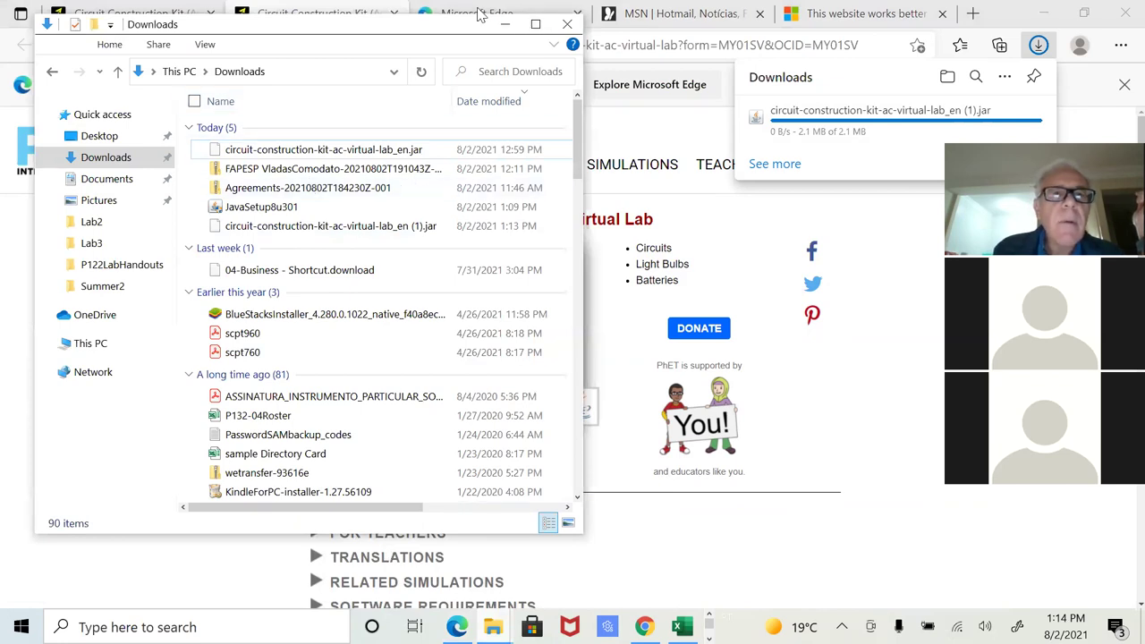
{"action": "left_click", "coordinate": [535, 24]}
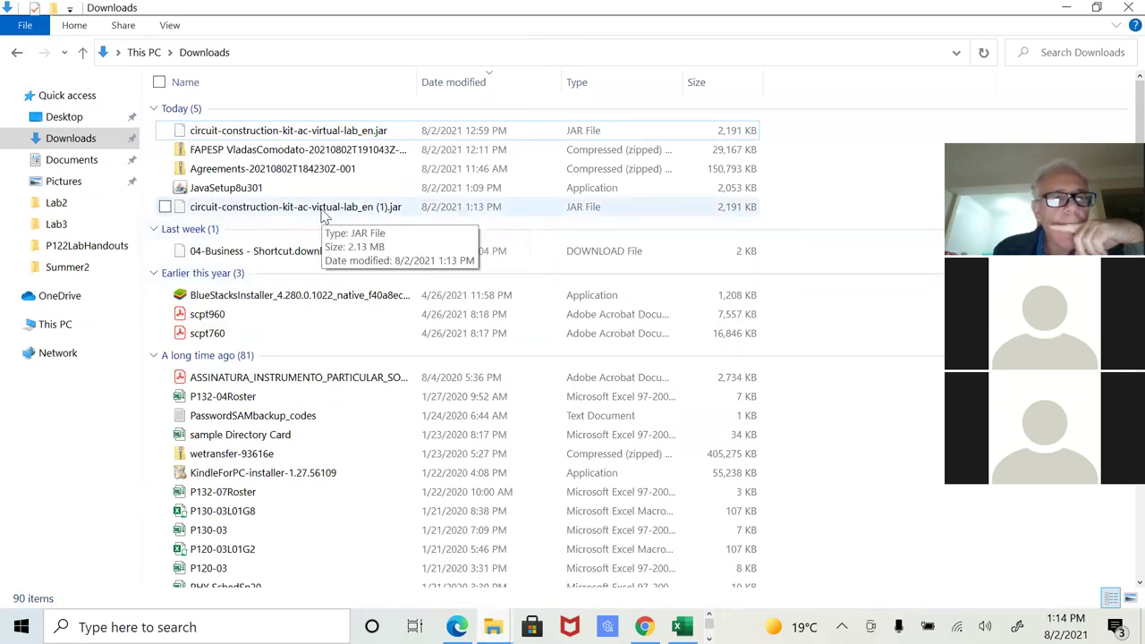
{"action": "key", "text": "Down"}
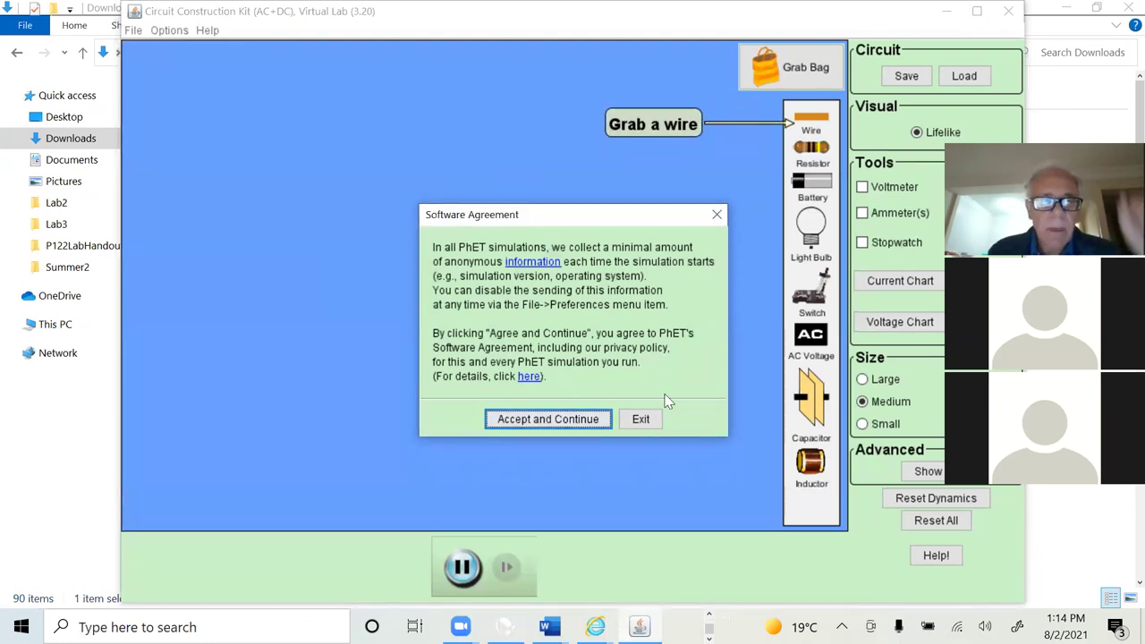
{"action": "left_click", "coordinate": [540, 417]}
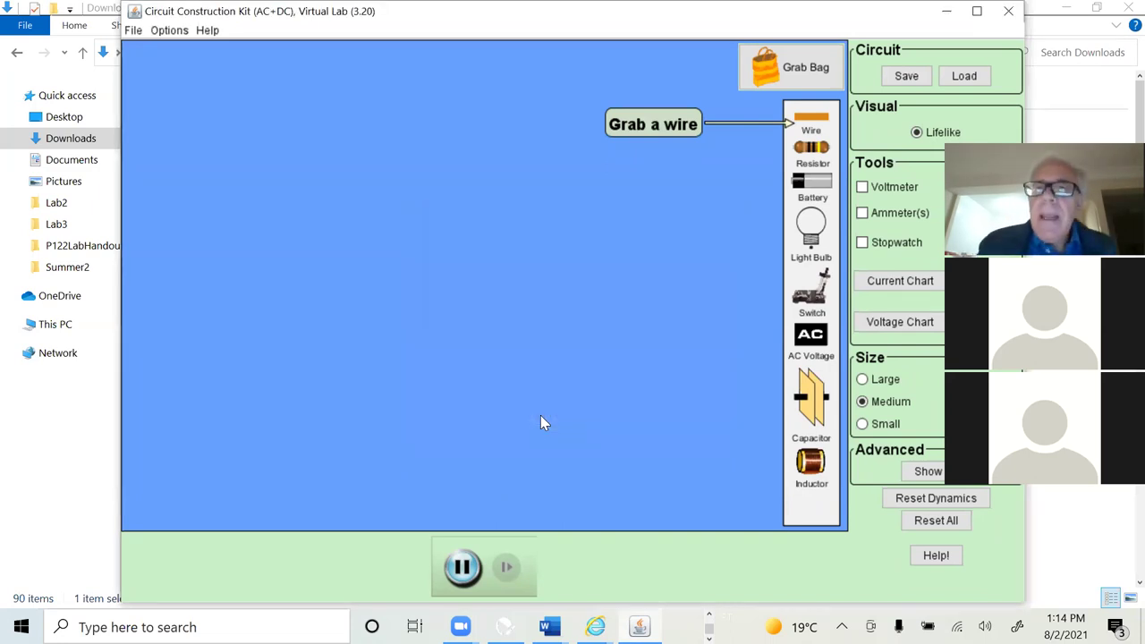
{"action": "left_click", "coordinate": [977, 11]}
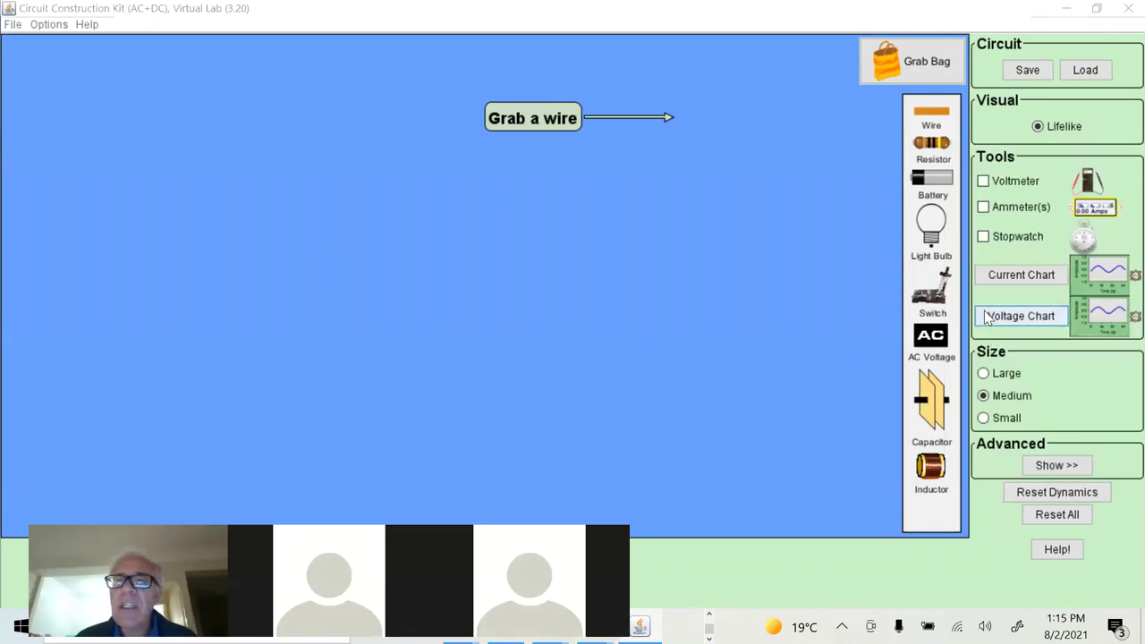
Place a capacitor in the empty work area and attach a horizontal wire to its right terminal.
{"action": "left_click_drag", "start_coordinate": [927, 390], "coordinate": [352, 273]}
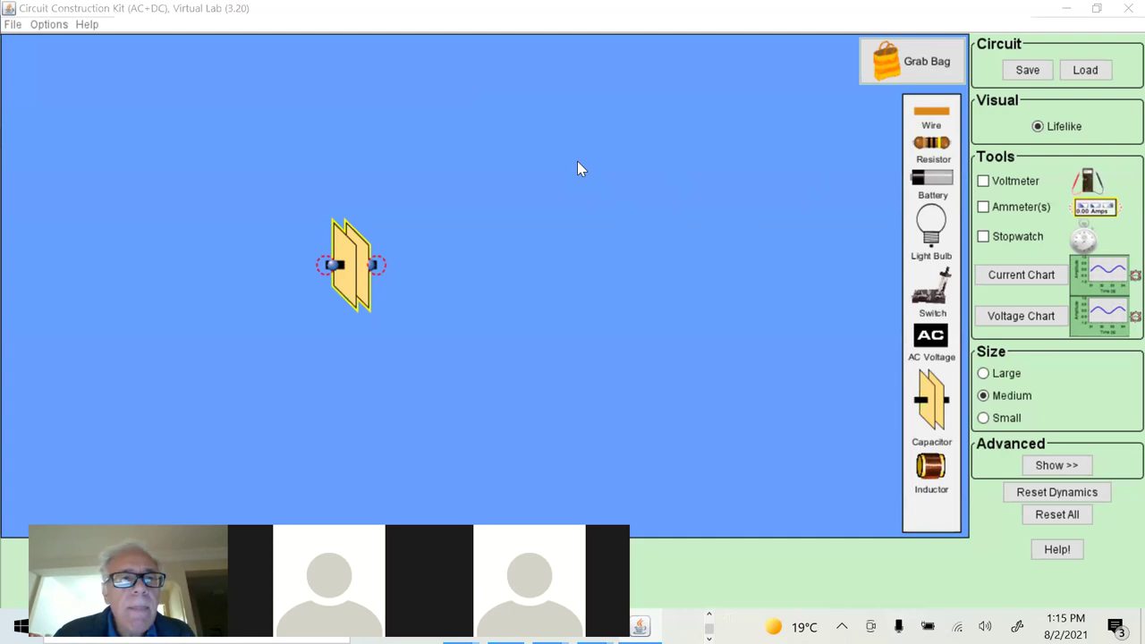
{"action": "left_click_drag", "start_coordinate": [931, 113], "coordinate": [606, 262]}
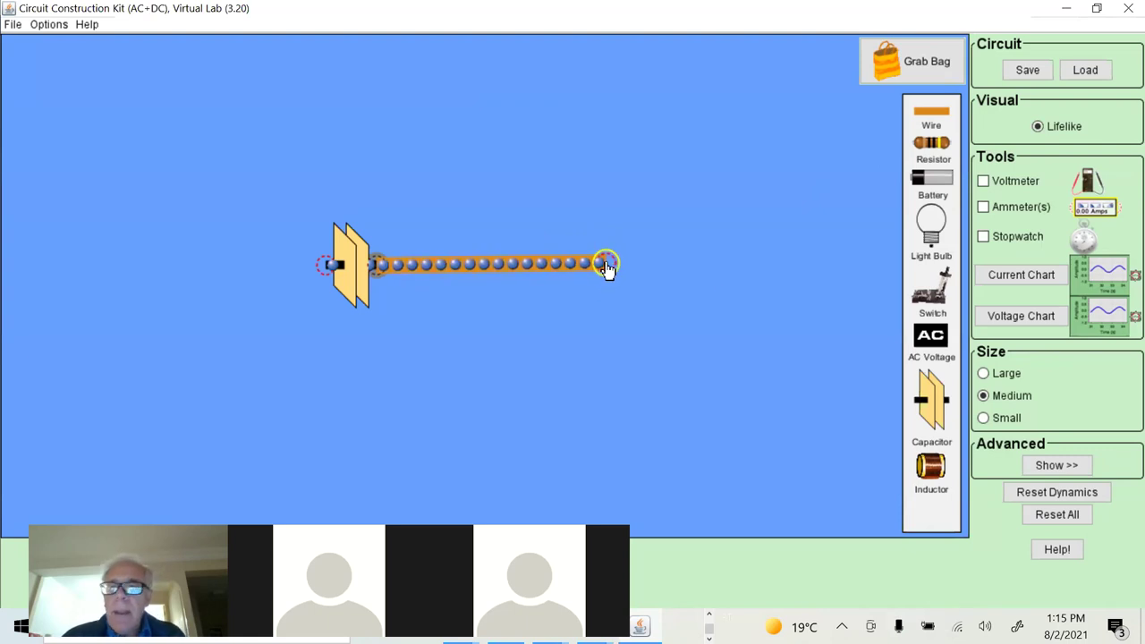
{"action": "right_click", "coordinate": [605, 263]}
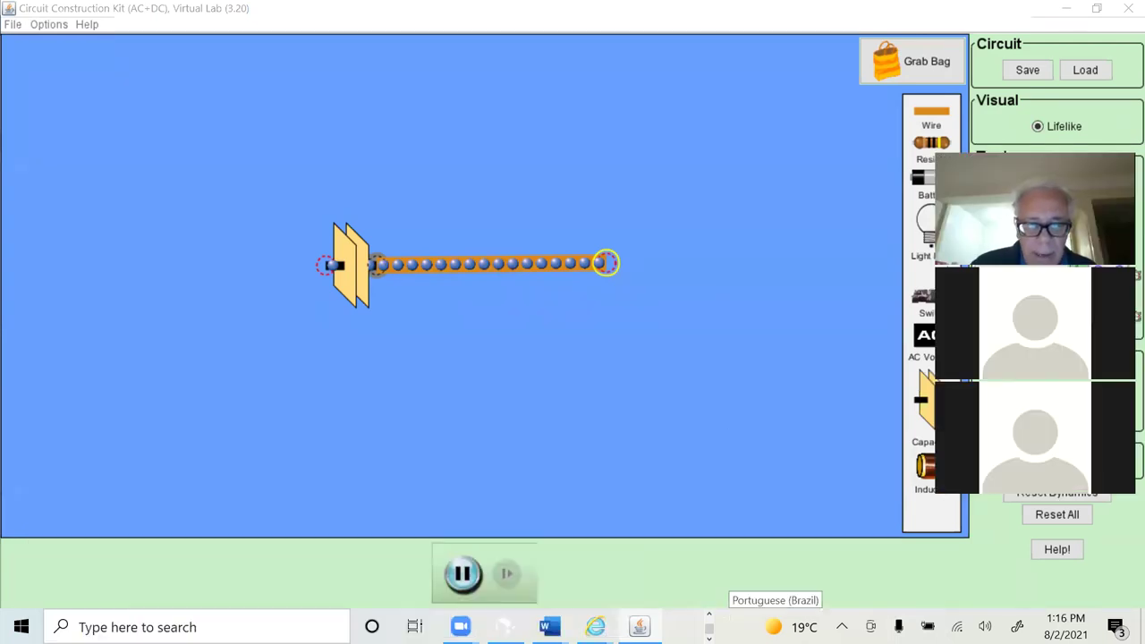
Switch to the 08-CSUSum21Roster workbook in Excel and enter 1 in cell O2 for the first student's 8/2/21 attendance.
{"action": "left_click", "coordinate": [709, 614]}
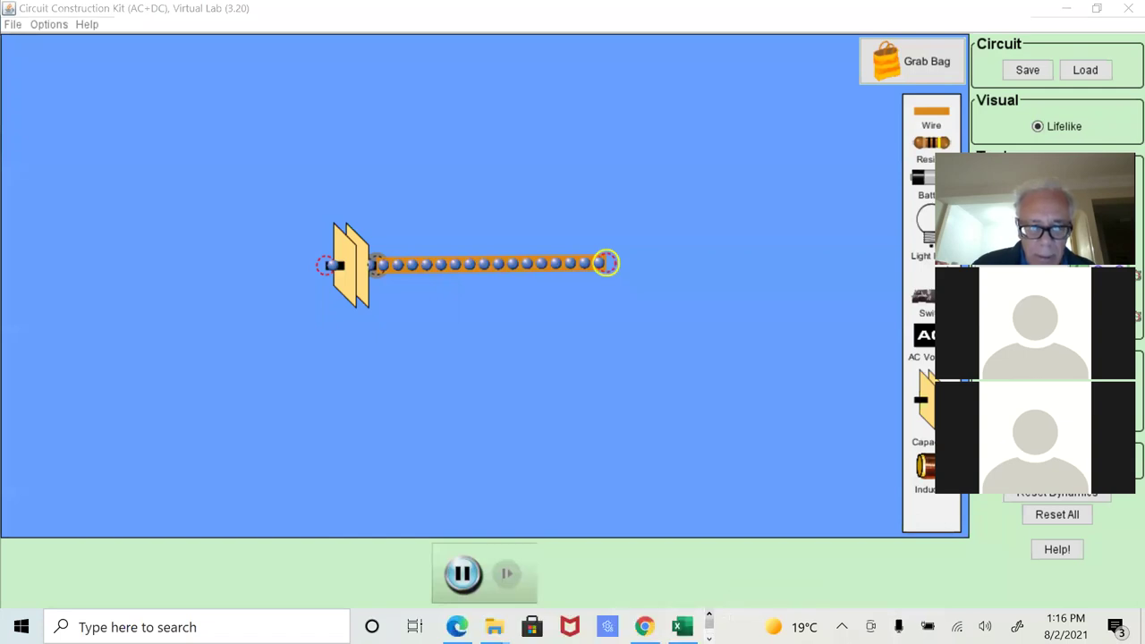
{"action": "left_click", "coordinate": [681, 626]}
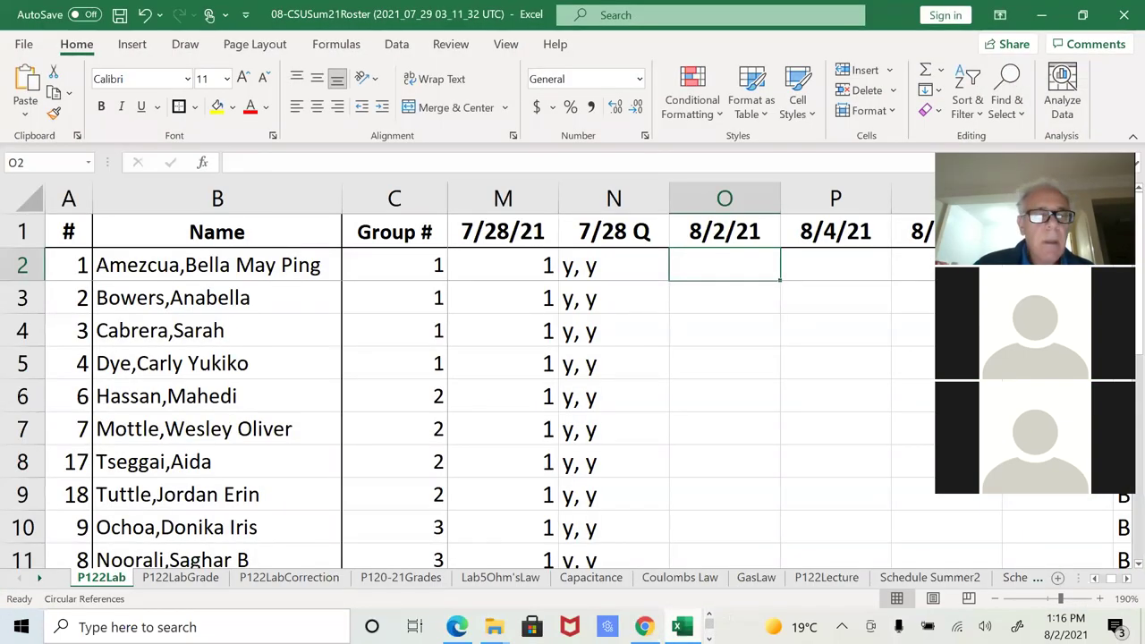
{"action": "type", "text": "1"}
{"action": "key", "text": "Return"}
{"action": "left_click", "coordinate": [695, 257]}
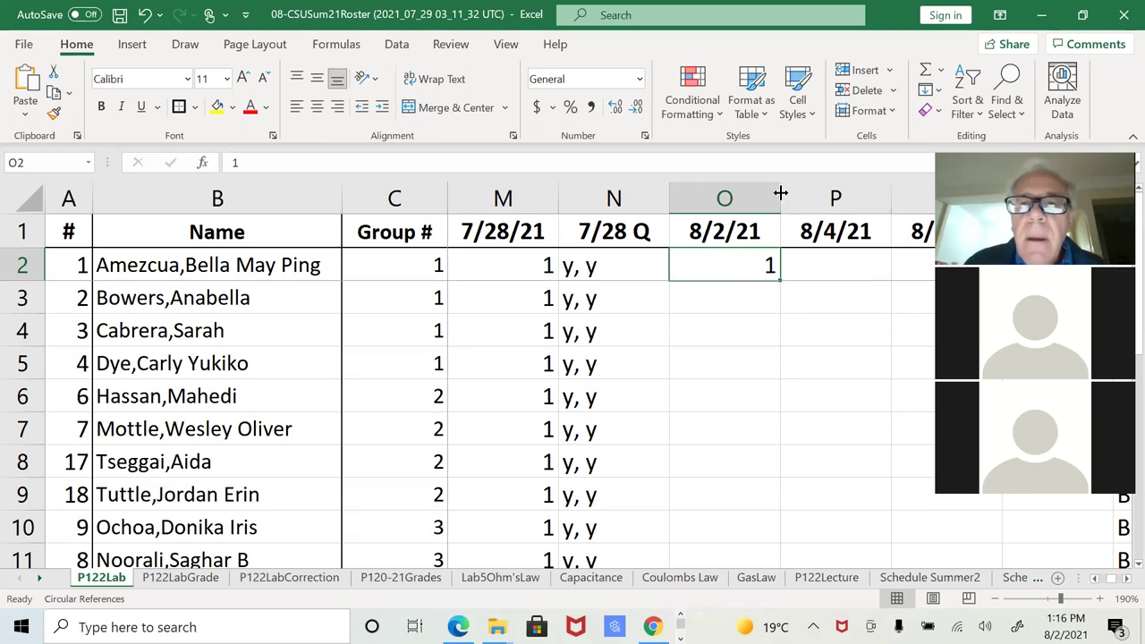
Narrow the 8/2/21 column slightly and insert an empty column before the 8/4/21 column.
{"action": "left_click_drag", "start_coordinate": [780, 194], "coordinate": [764, 191]}
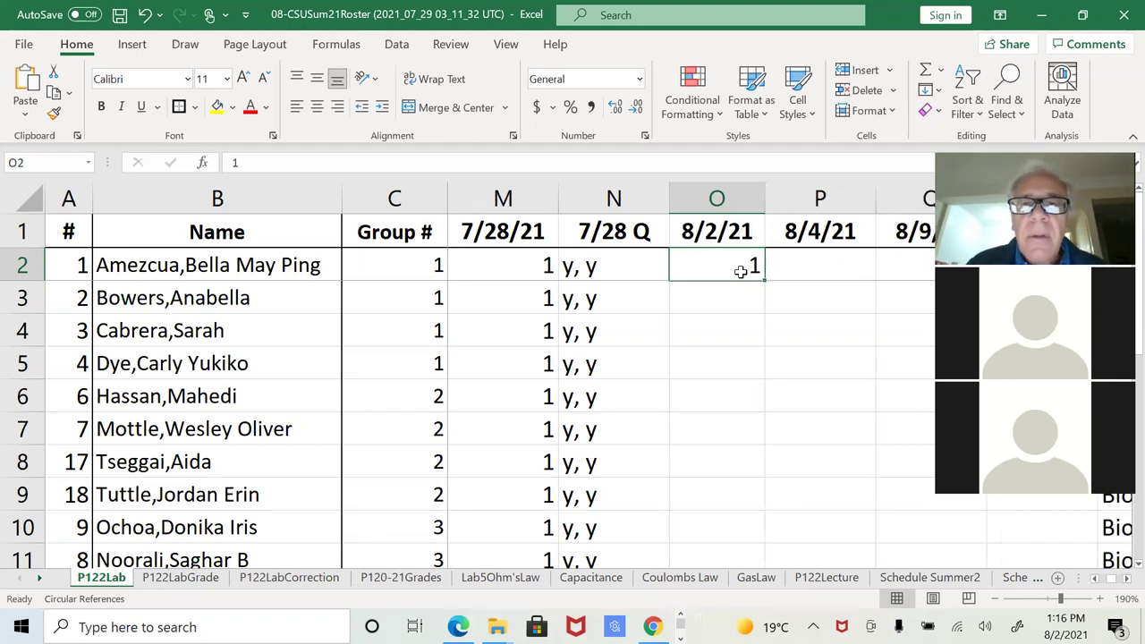
{"action": "left_click", "coordinate": [785, 189]}
{"action": "right_click", "coordinate": [786, 188]}
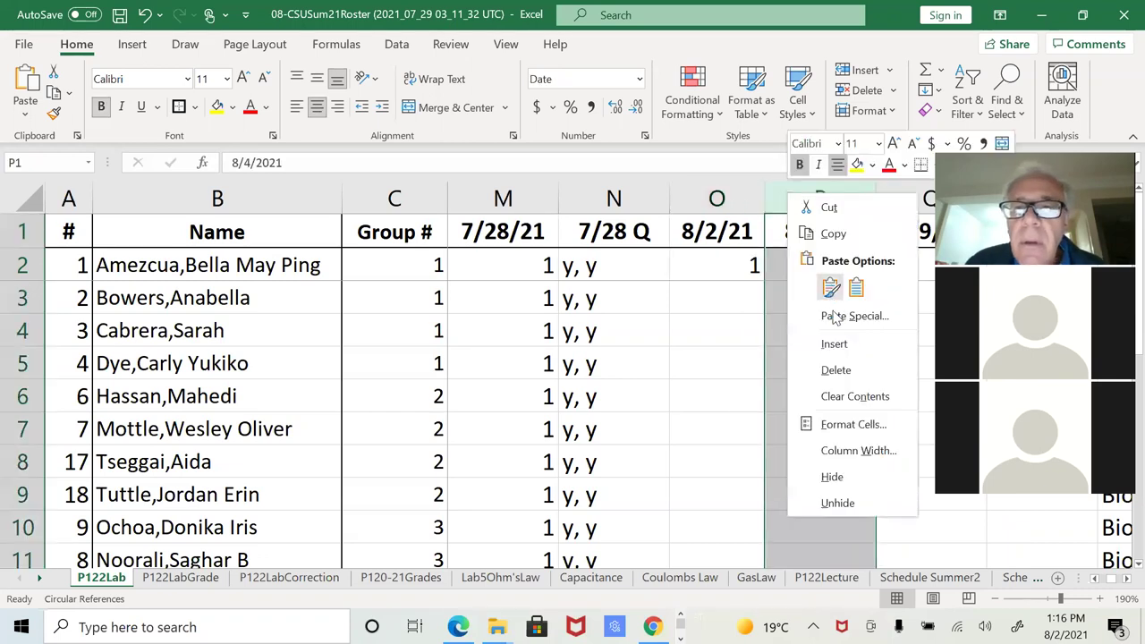
{"action": "left_click", "coordinate": [838, 345]}
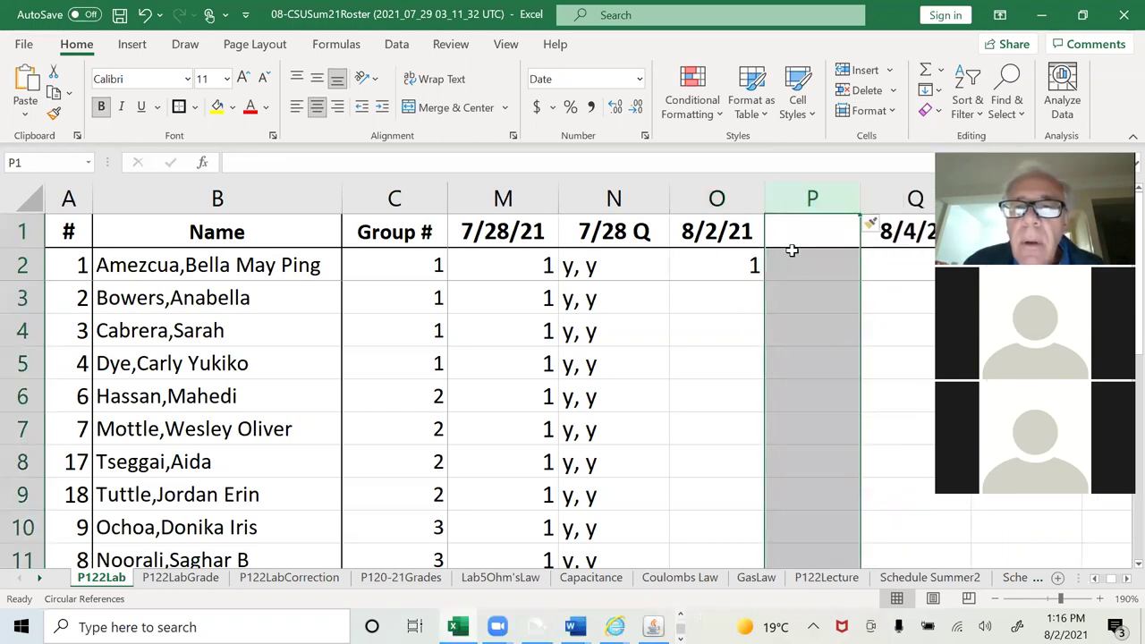
Enter "8/2 Q" as the header of the new column in cell P1.
{"action": "left_click", "coordinate": [715, 222]}
{"action": "left_click", "coordinate": [242, 162]}
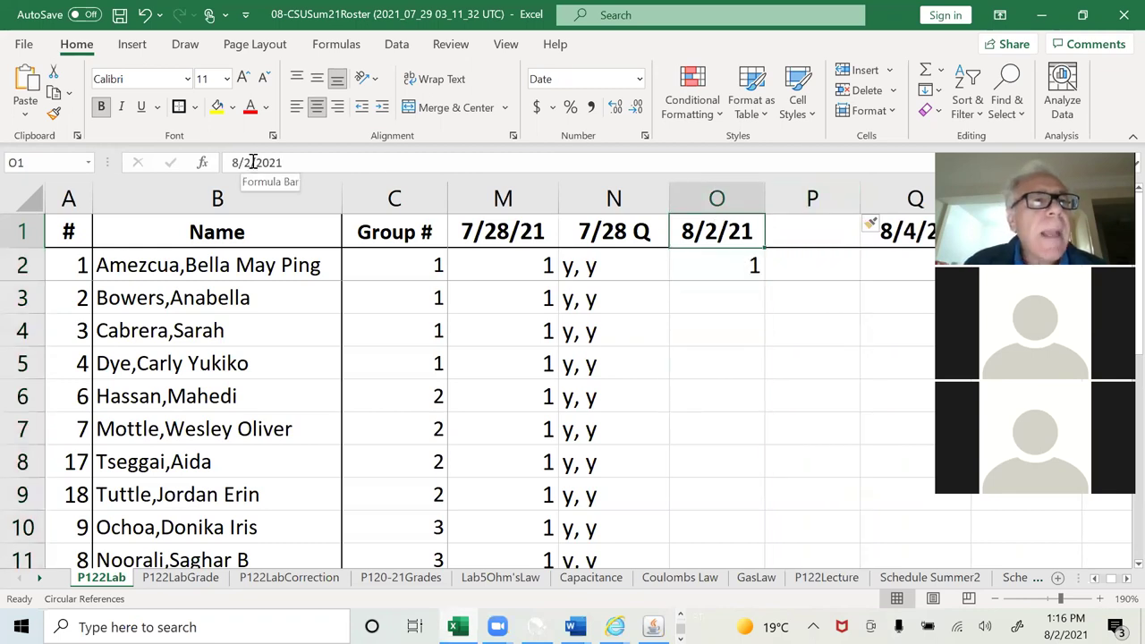
{"action": "left_click_drag", "start_coordinate": [246, 162], "coordinate": [198, 164]}
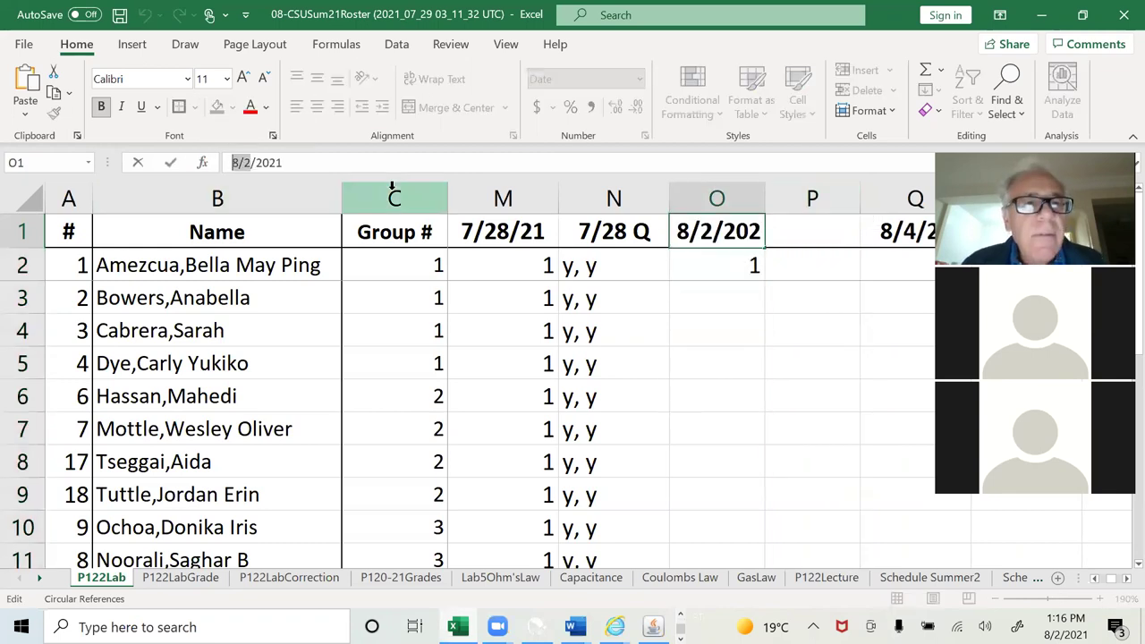
{"action": "key", "text": "Tab"}
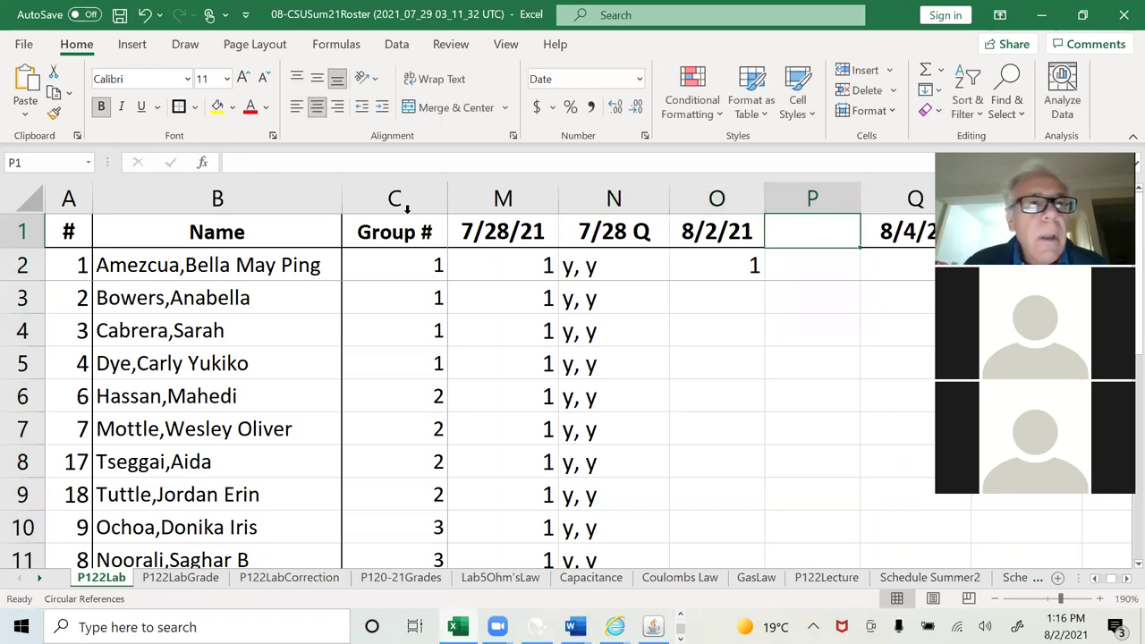
{"action": "left_click", "coordinate": [311, 167]}
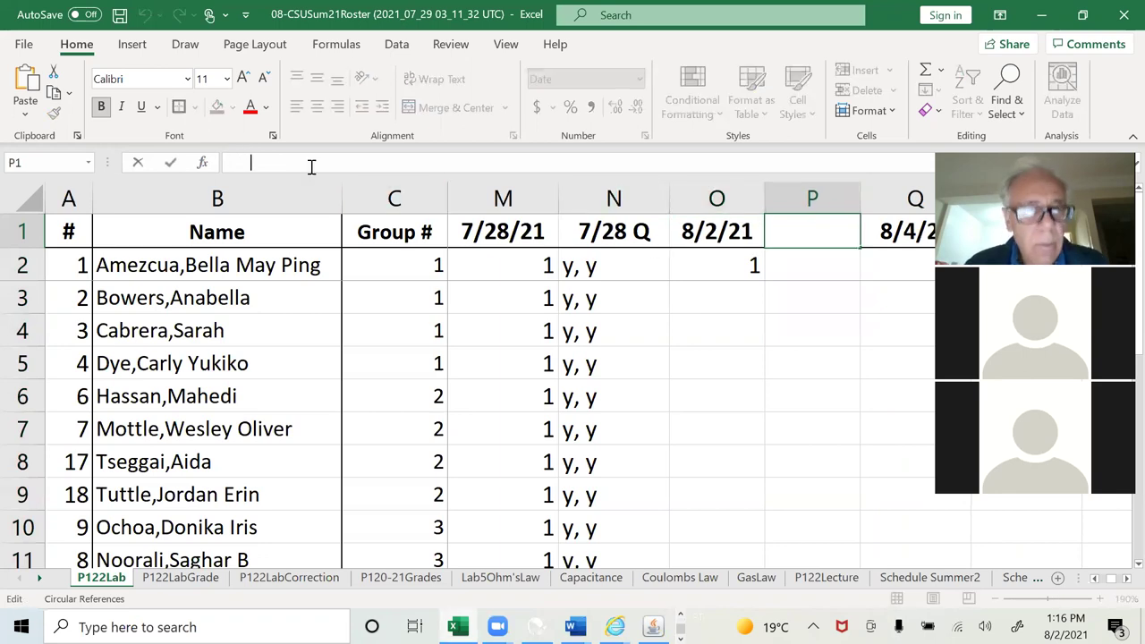
{"action": "type", "text": "8/2 Q"}
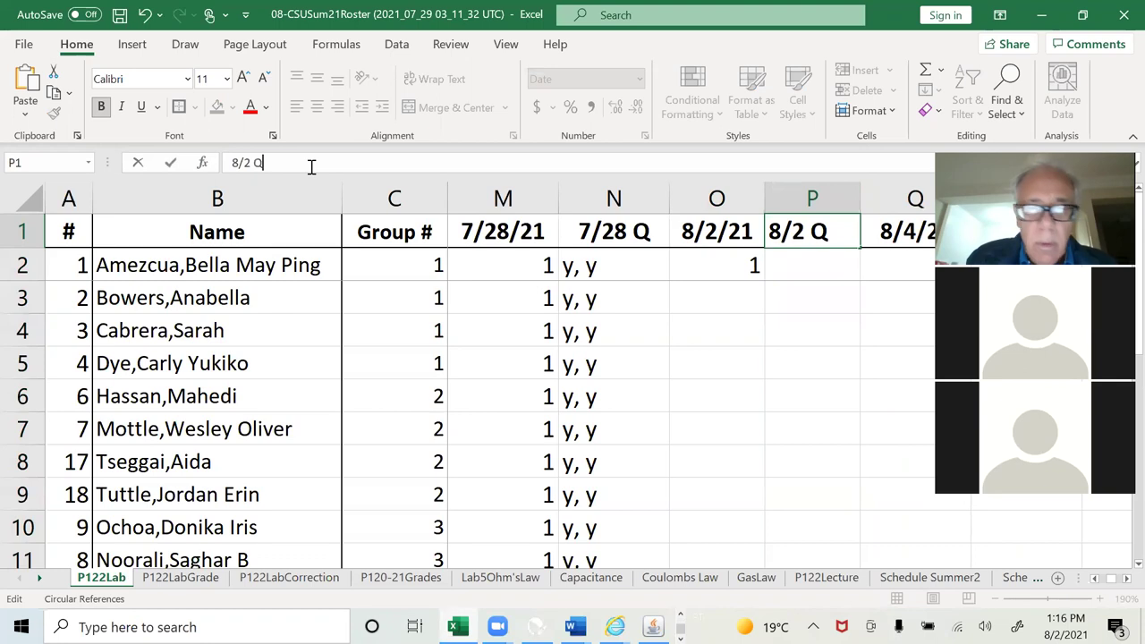
{"action": "key", "text": "Return"}
Enter d in the 8/2 Q column for the first student, in cell P2.
{"action": "key", "text": "Left"}
{"action": "key", "text": "Right"}
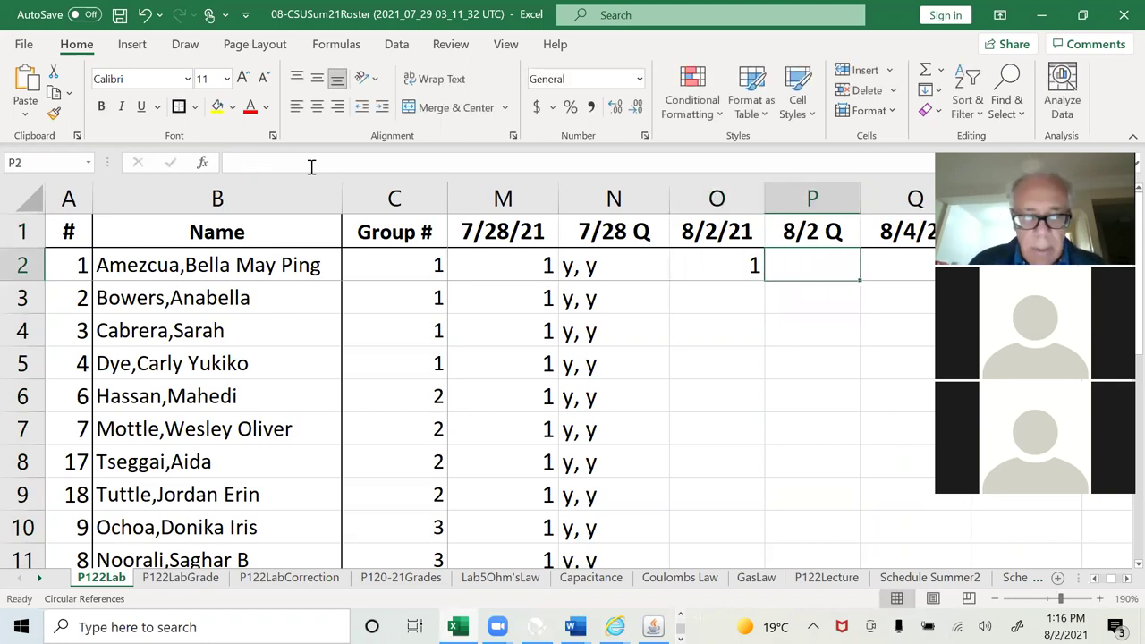
{"action": "type", "text": "d"}
{"action": "key", "text": "Return"}
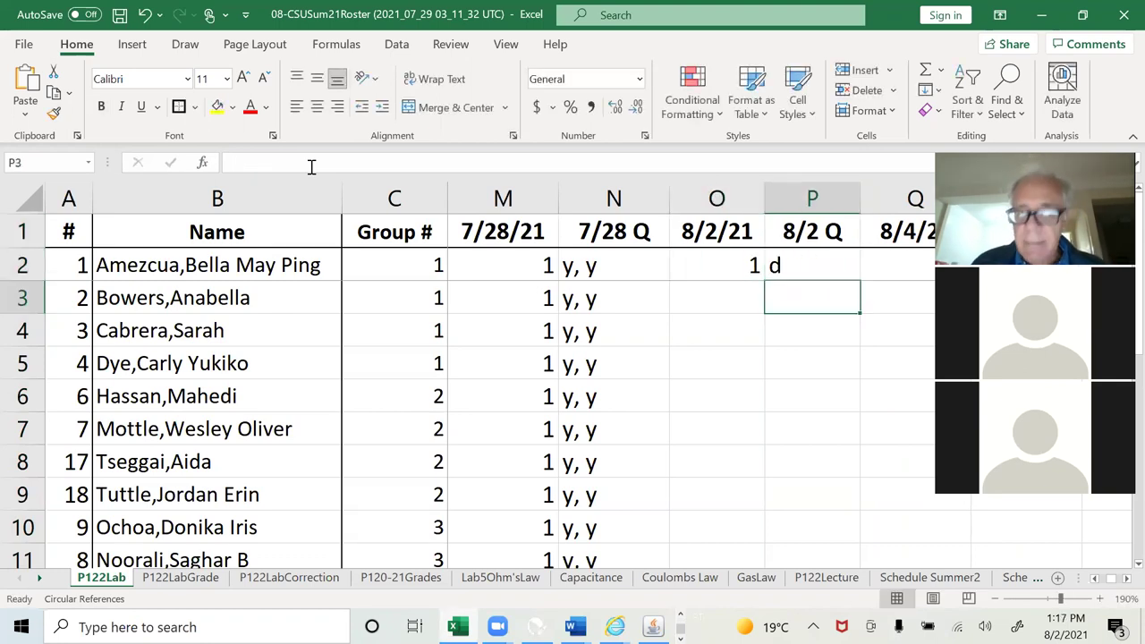
Record 1 under 8/2/21 and d under 8/2 Q for the student in row 3.
{"action": "key", "text": "Left"}
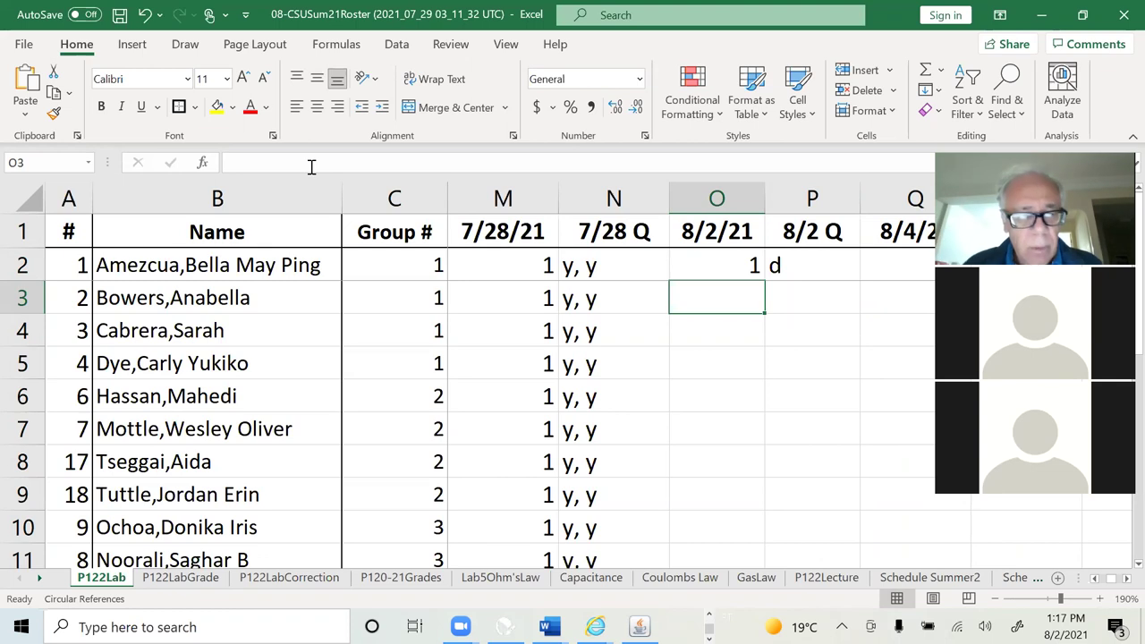
{"action": "type", "text": "1"}
{"action": "key", "text": "Tab"}
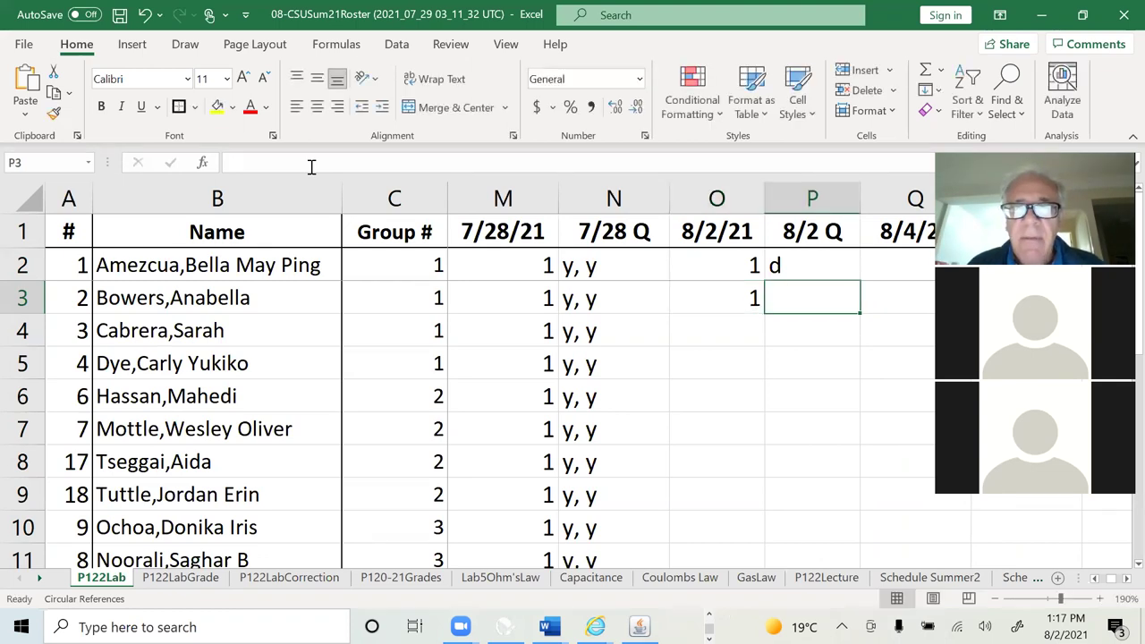
{"action": "type", "text": "d"}
{"action": "key", "text": "Return"}
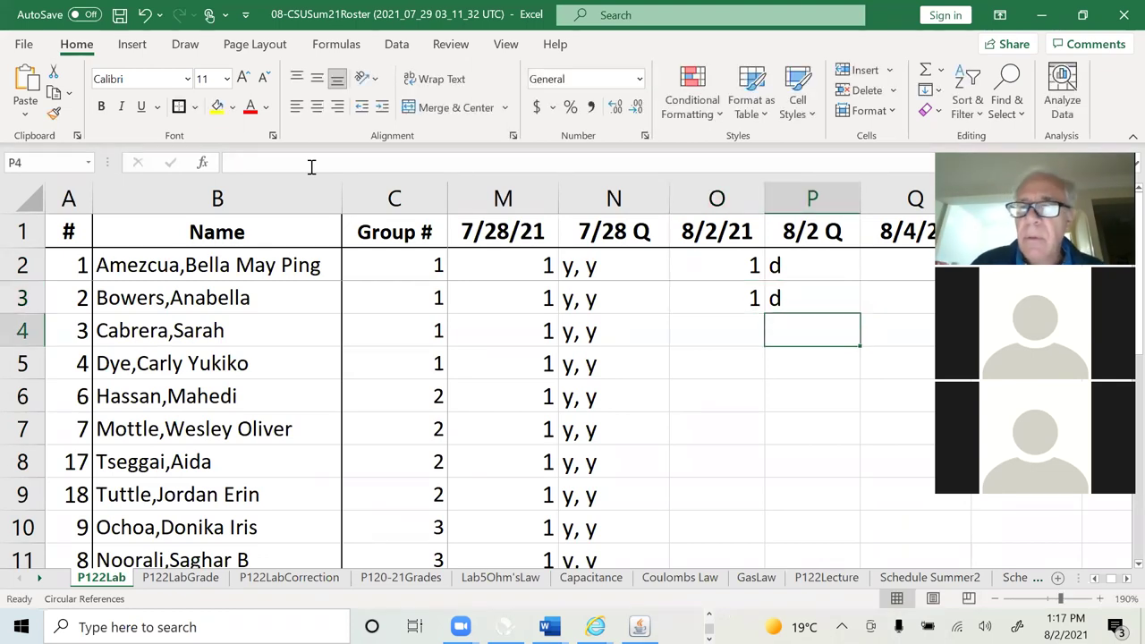
Record 1 under 8/2/21 and d under 8/2 Q for the student in row 4.
{"action": "key", "text": "Left"}
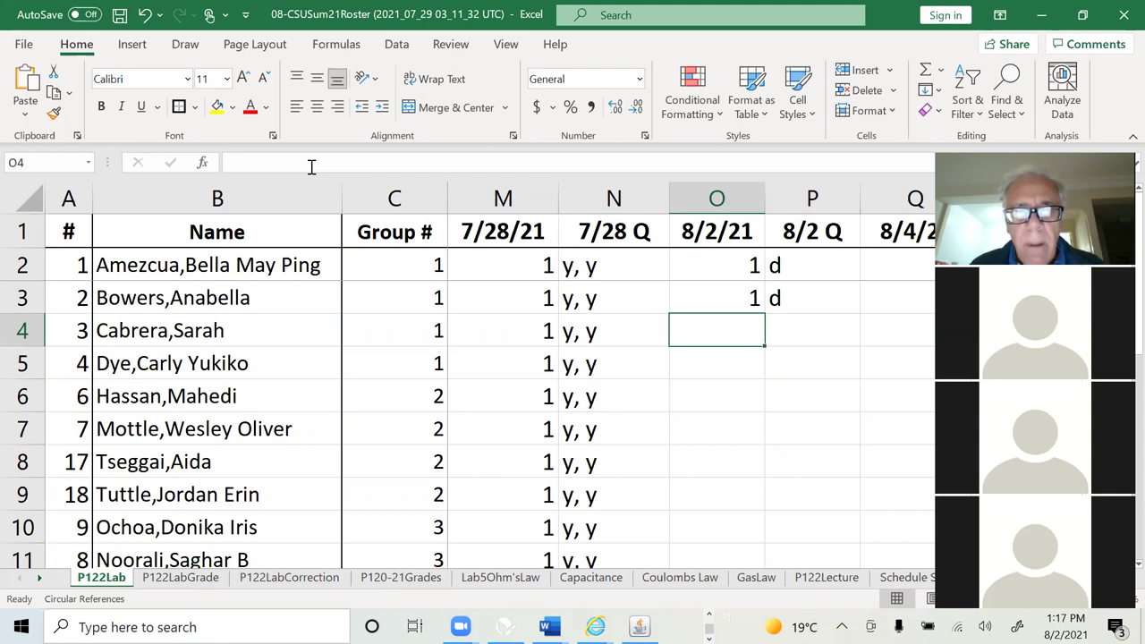
{"action": "type", "text": "1"}
{"action": "key", "text": "Tab"}
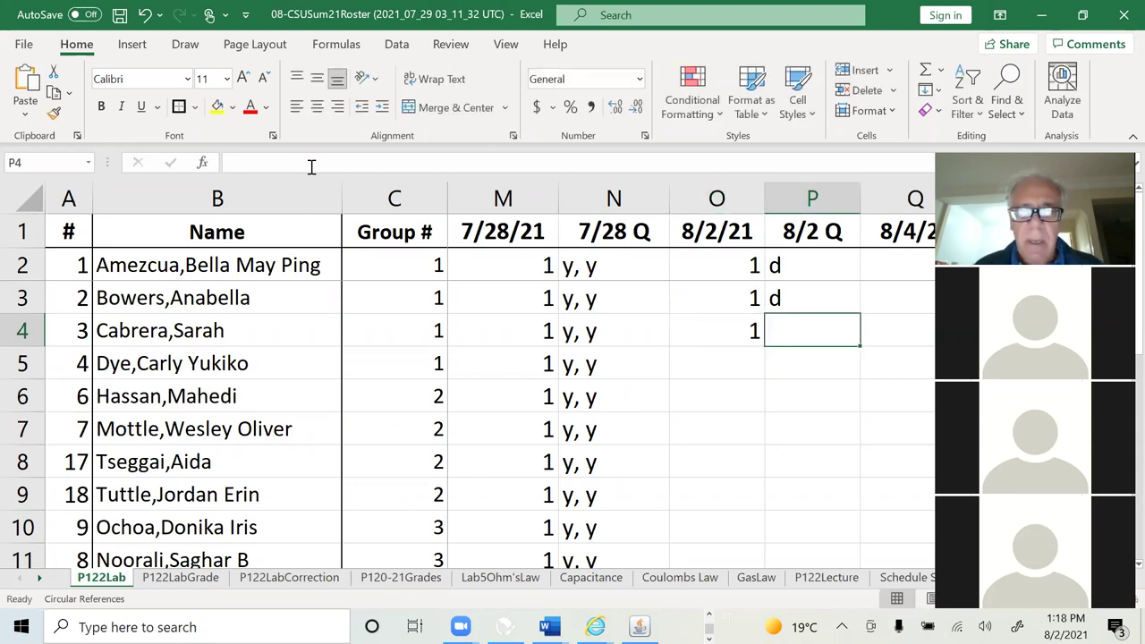
{"action": "type", "text": "d"}
{"action": "key", "text": "Return"}
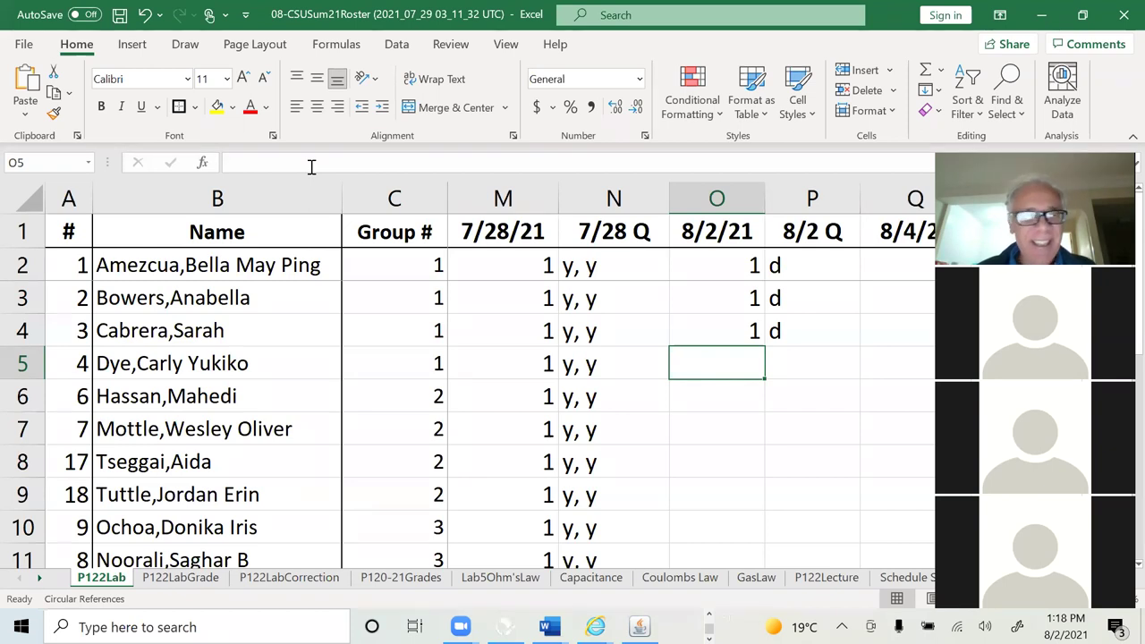
Record 1 under 8/2/21 and d under 8/2 Q for the student in row 5.
{"action": "key", "text": "Right"}
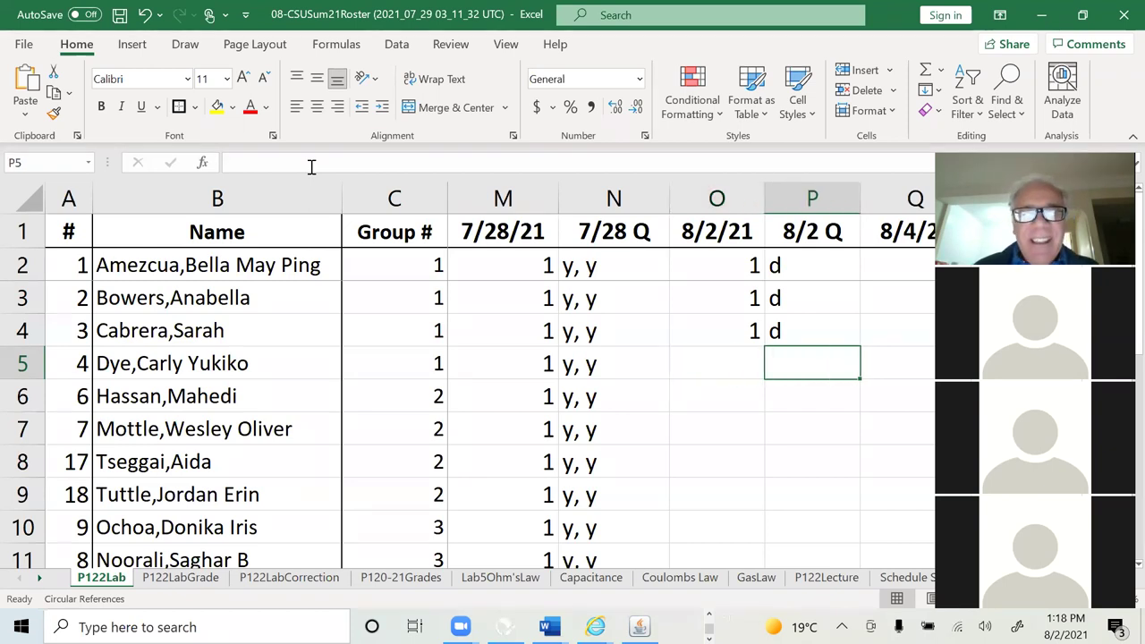
{"action": "key", "text": "Left"}
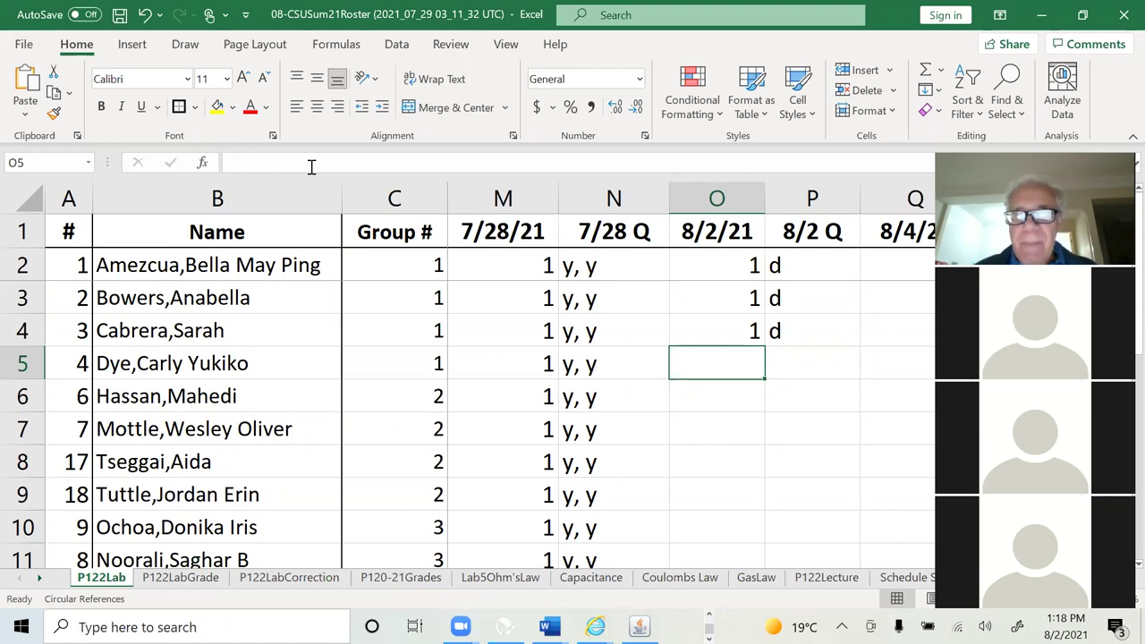
{"action": "type", "text": "1"}
{"action": "key", "text": "Right"}
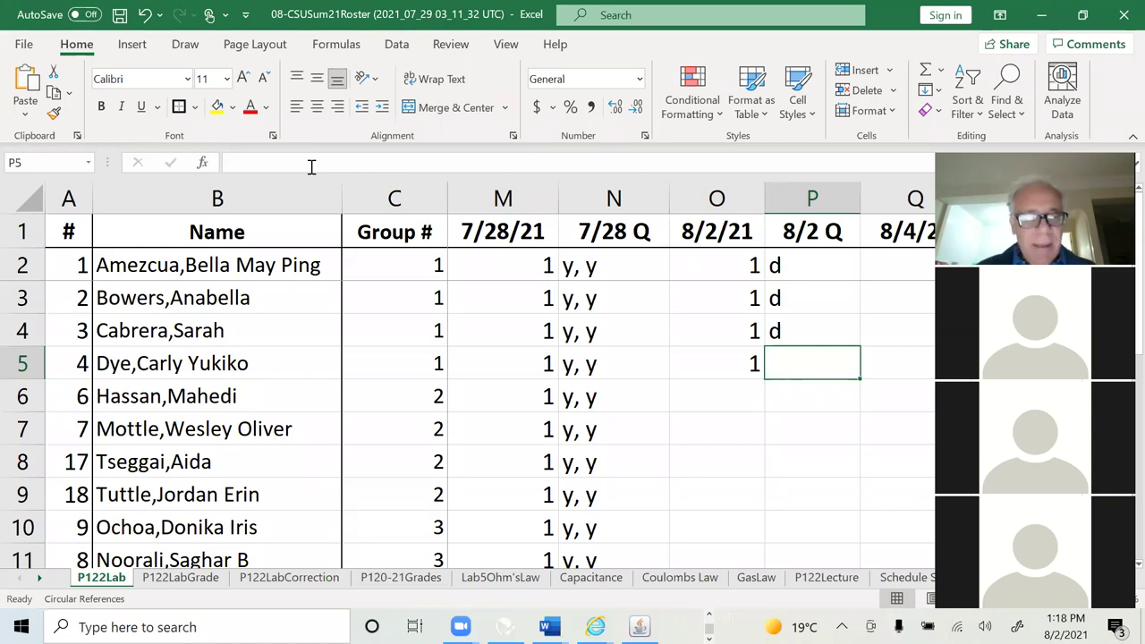
{"action": "type", "text": "d"}
{"action": "key", "text": "Return"}
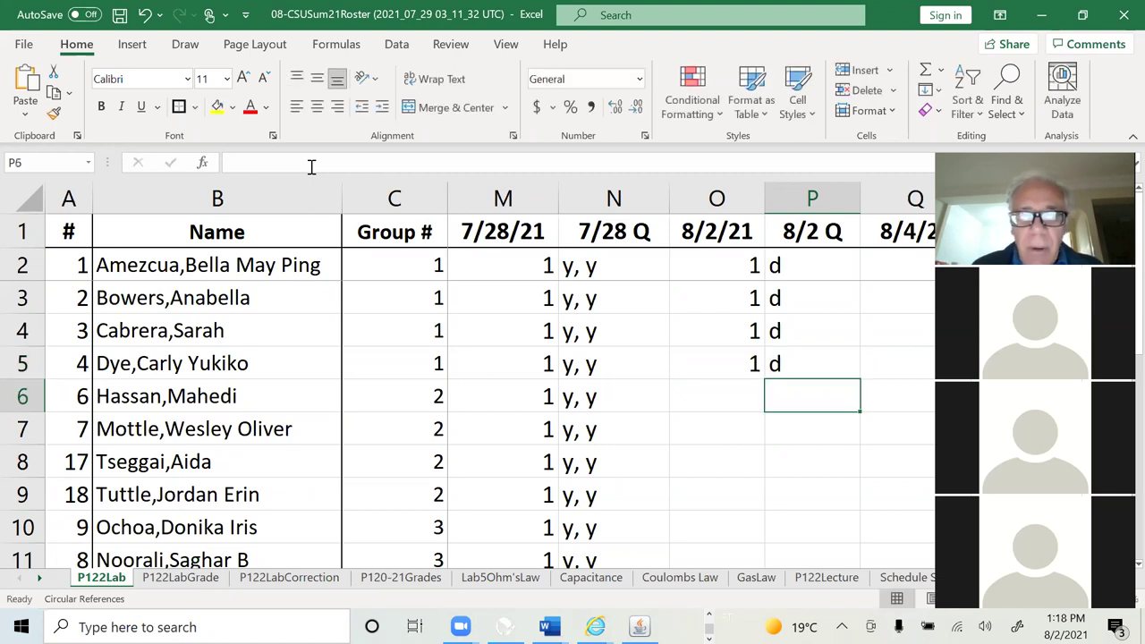
Record 1 under 8/2/21 and d under 8/2 Q for the student in row 6.
{"action": "key", "text": "Left"}
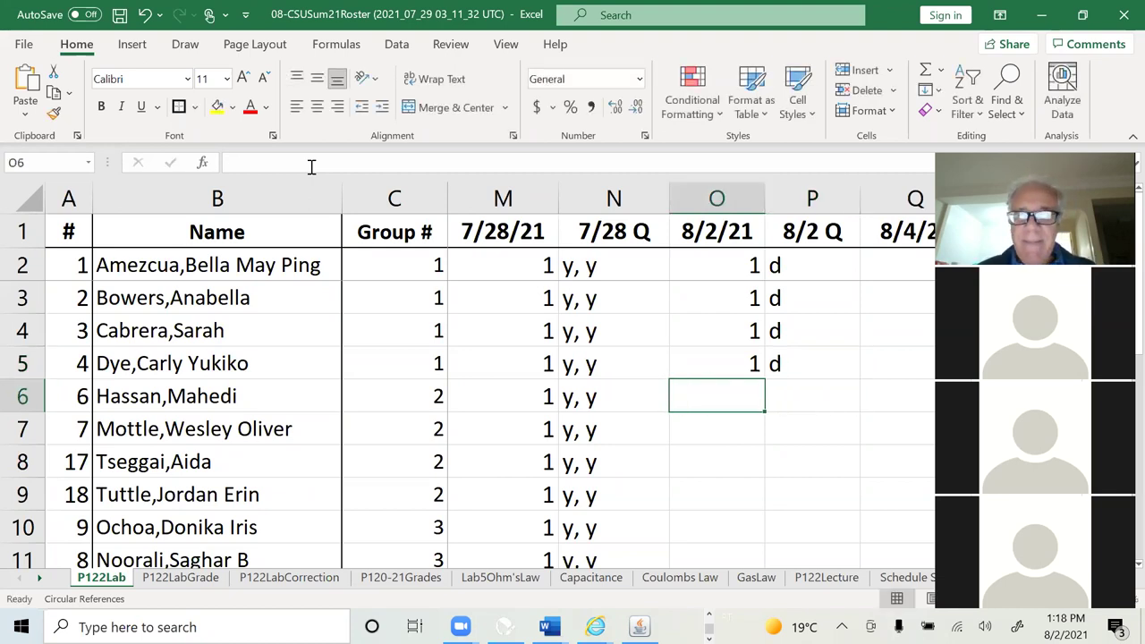
{"action": "type", "text": "1"}
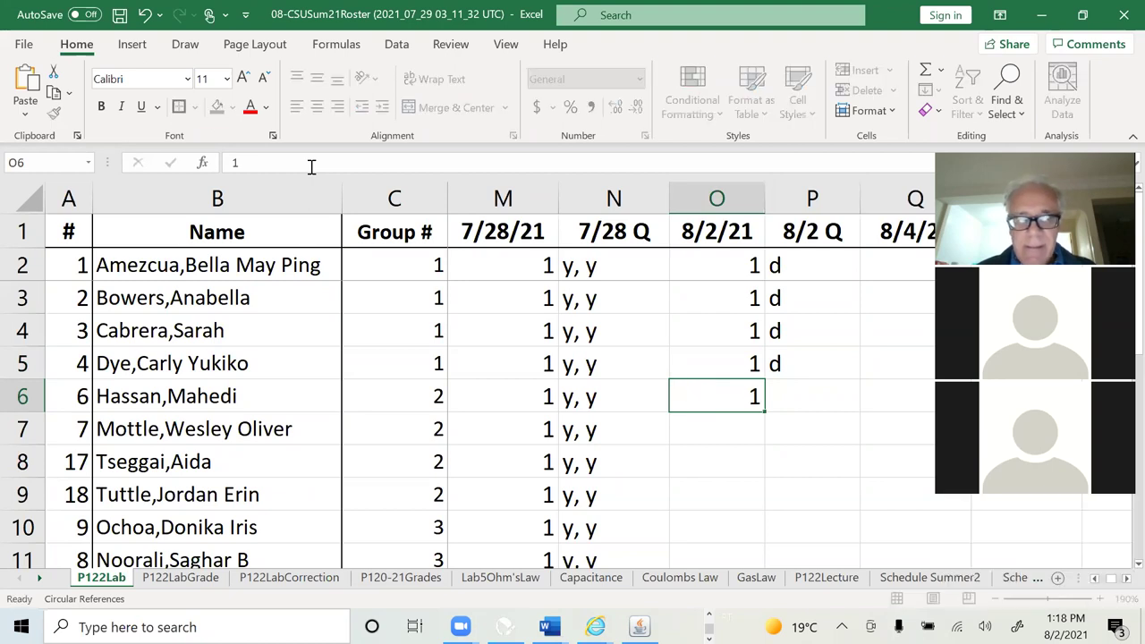
{"action": "key", "text": "Tab"}
{"action": "type", "text": "d"}
{"action": "key", "text": "Return"}
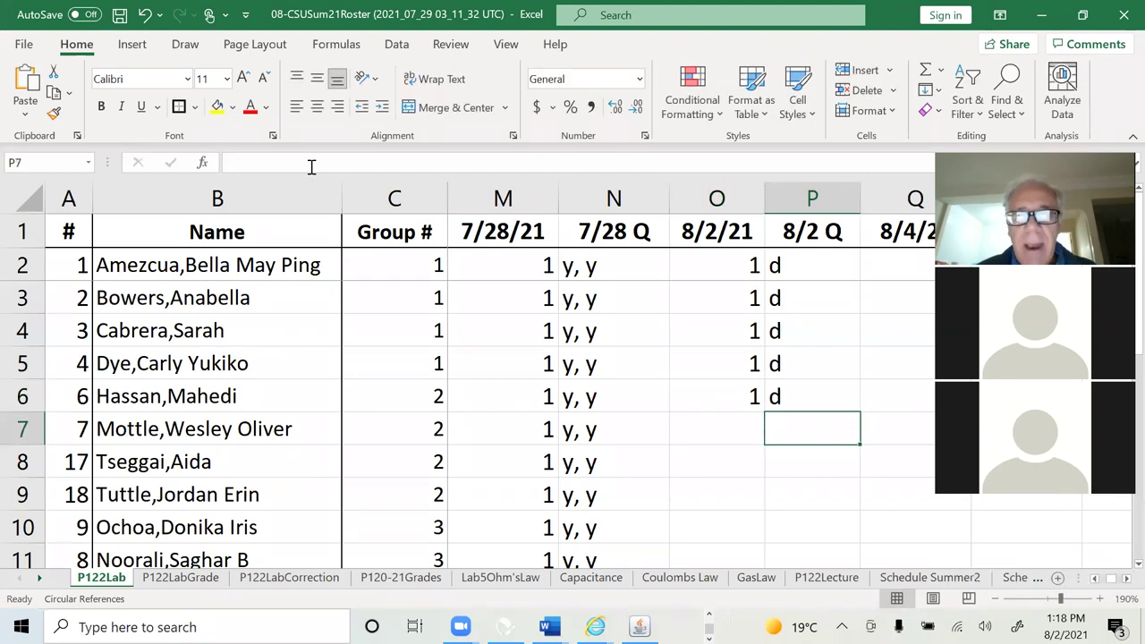
Change the 8/2 Q responses in rows 5 and 6 to de.
{"action": "key", "text": "Left"}
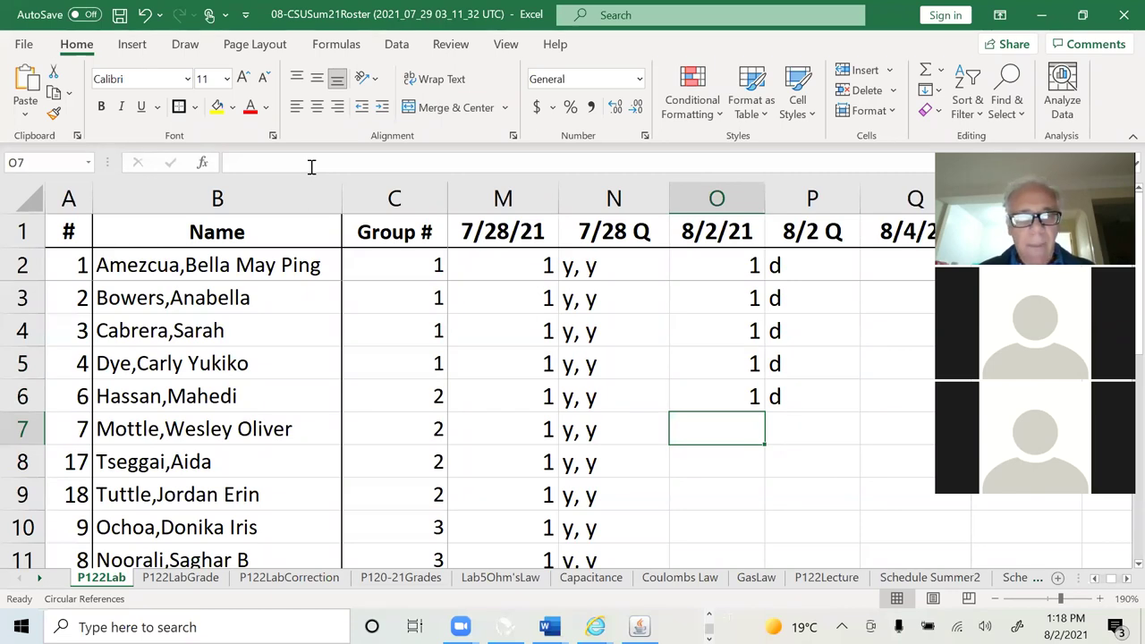
{"action": "key", "text": "Up"}
{"action": "key", "text": "Right"}
{"action": "key", "text": "Up"}
{"action": "type", "text": "d"}
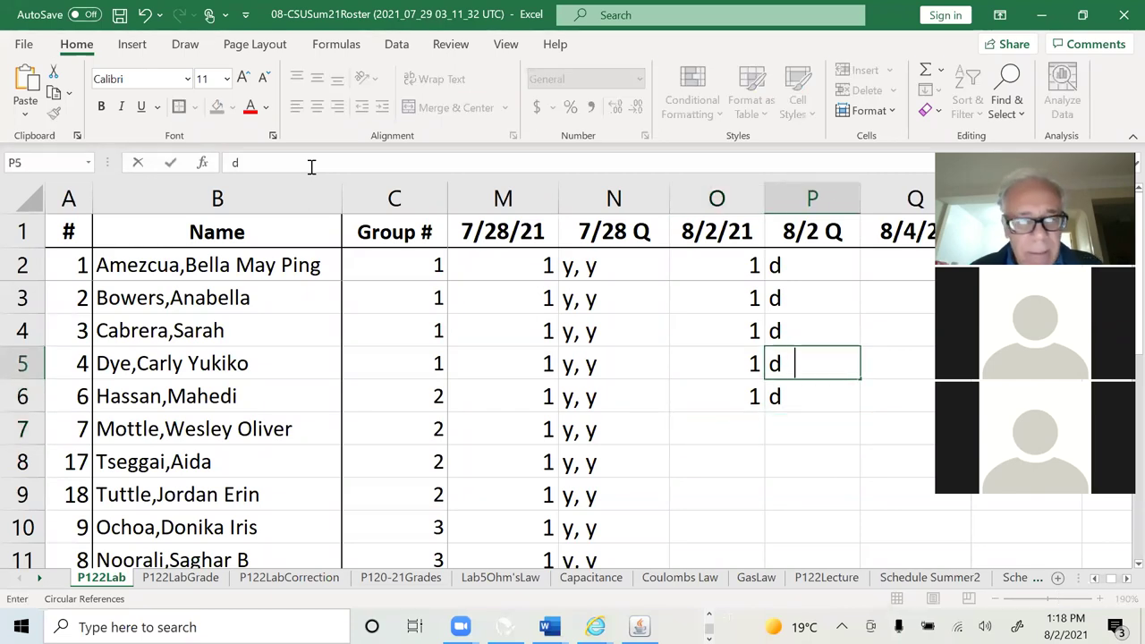
{"action": "type", "text": "e"}
{"action": "key", "text": "Return"}
{"action": "type", "text": "de"}
{"action": "key", "text": "Return"}
Record 1 under 8/2/21 and j under 8/2 Q for the student in row 7.
{"action": "key", "text": "Left"}
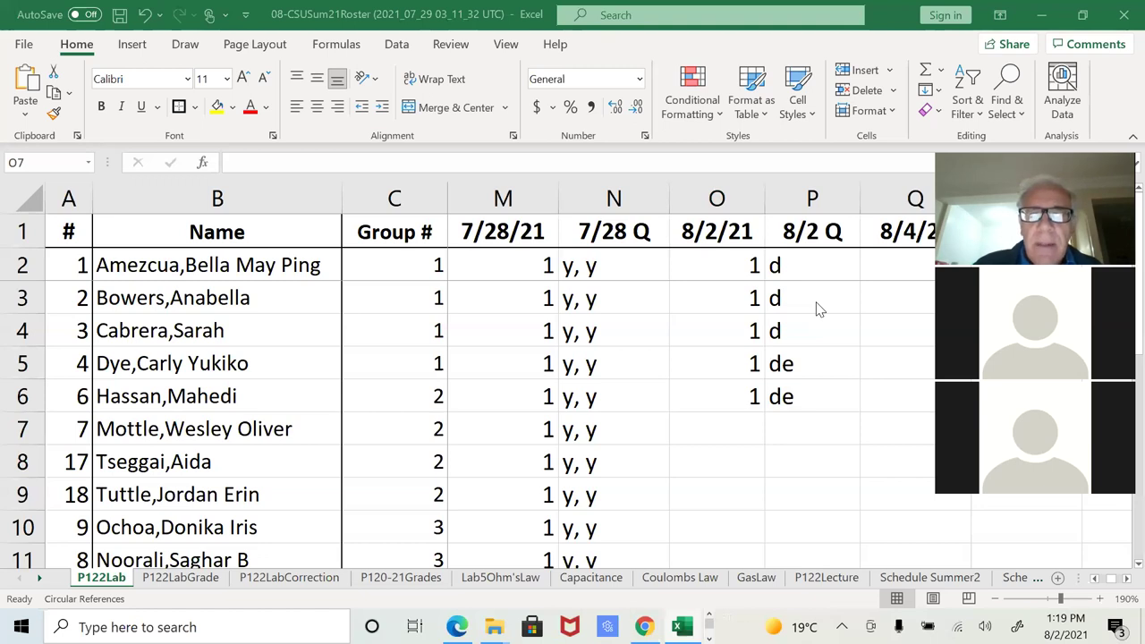
{"action": "left_click", "coordinate": [698, 419]}
{"action": "type", "text": "1"}
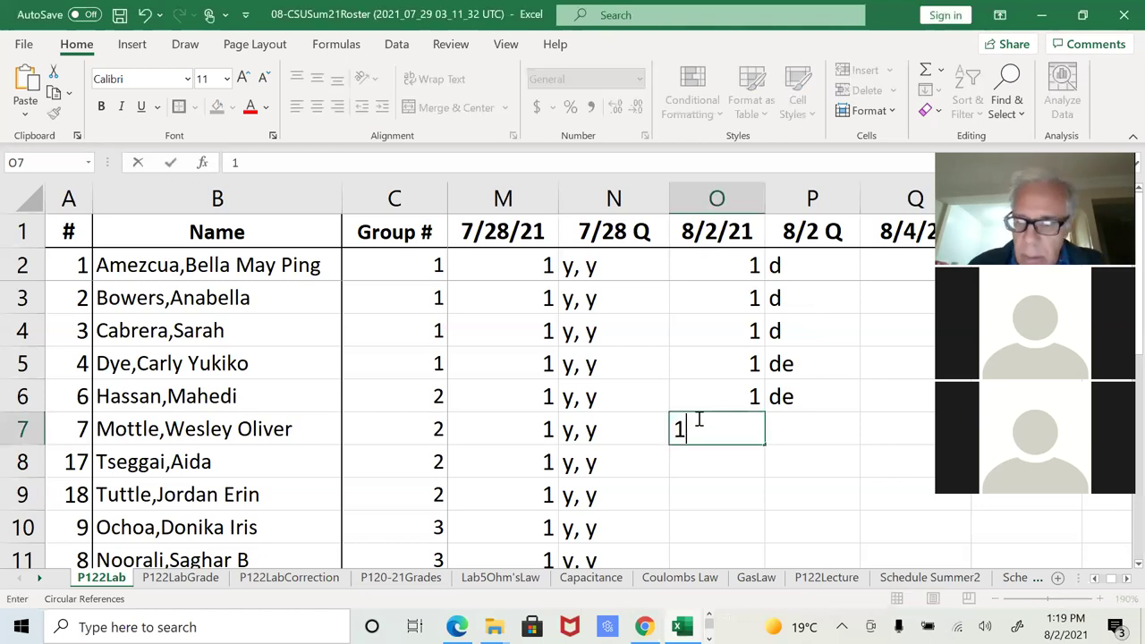
{"action": "key", "text": "Tab"}
{"action": "type", "text": "j"}
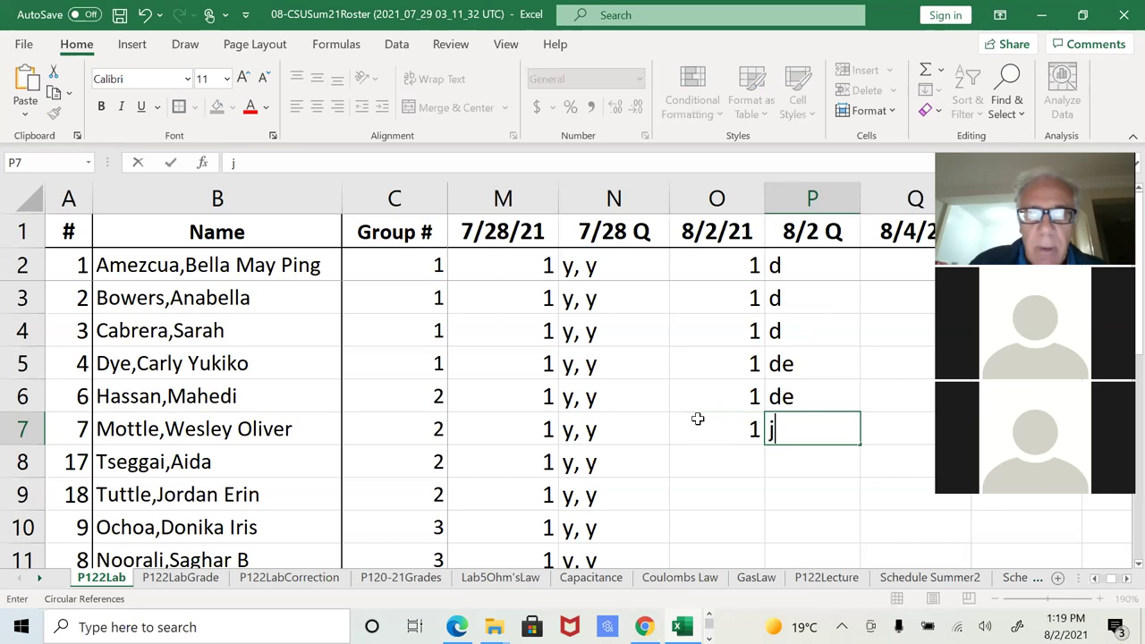
{"action": "key", "text": "Return"}
Record 1 under 8/2/21 and de under 8/2 Q for the student in row 8.
{"action": "key", "text": "Left"}
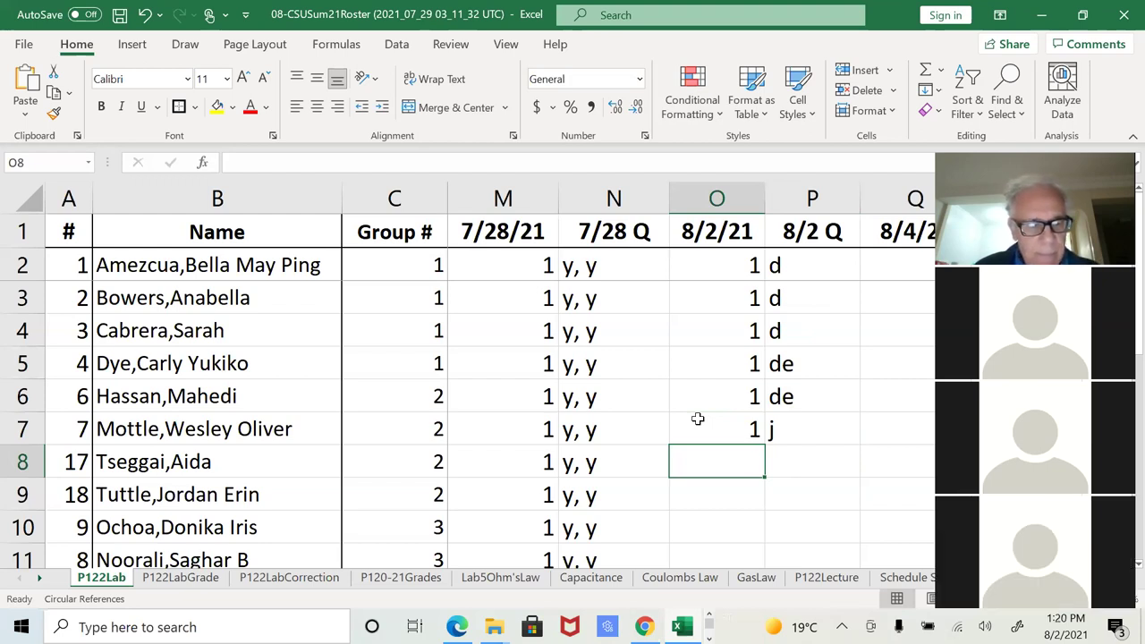
{"action": "type", "text": "1"}
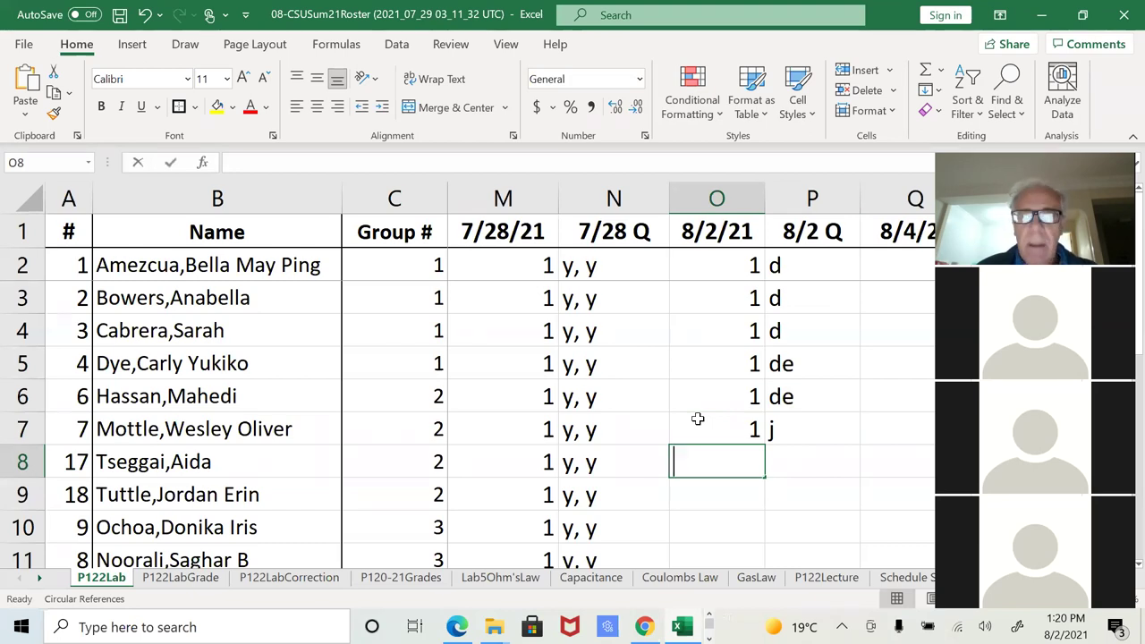
{"action": "key", "text": "Tab"}
{"action": "type", "text": "de"}
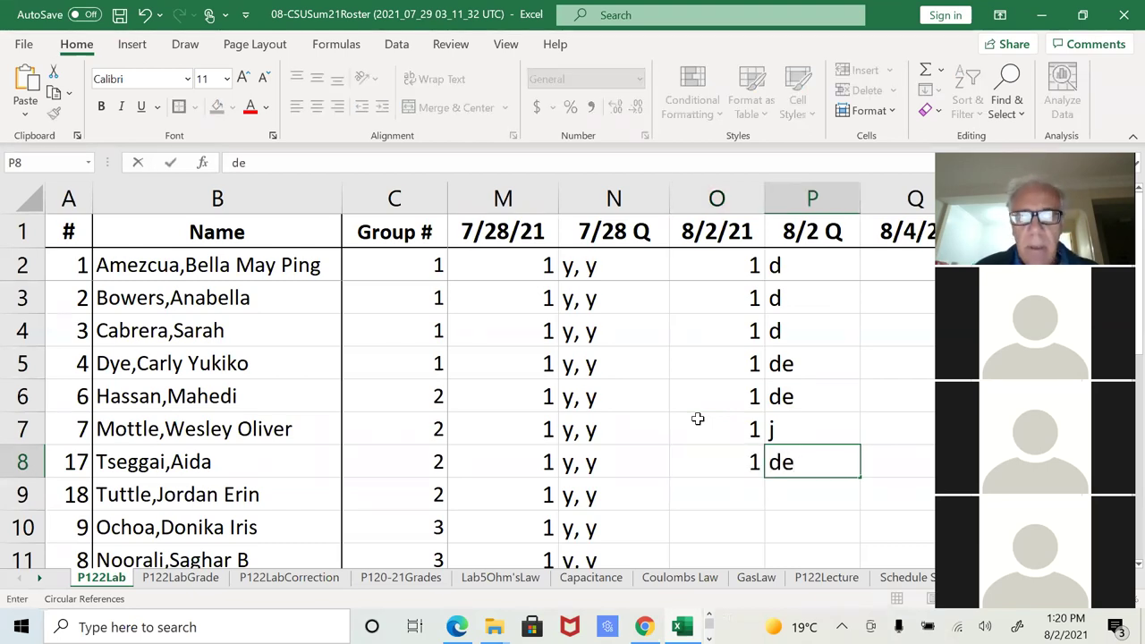
{"action": "key", "text": "Return"}
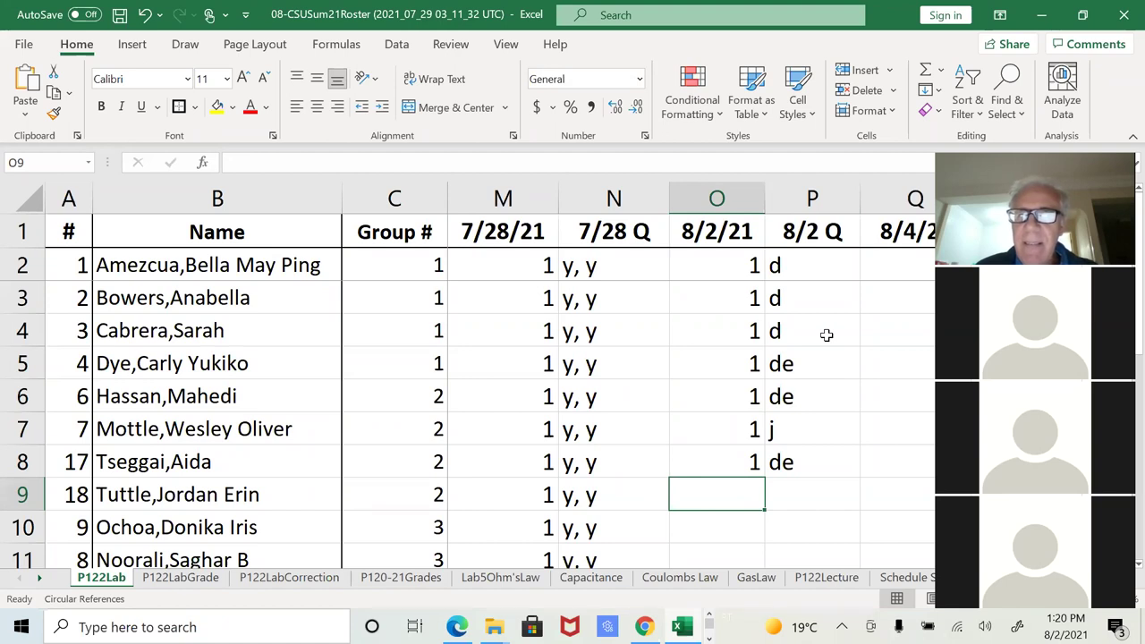
Record 1 under 8/2/21 and "no option to keep java" under 8/2 Q for the student in row 9.
{"action": "left_click", "coordinate": [706, 493]}
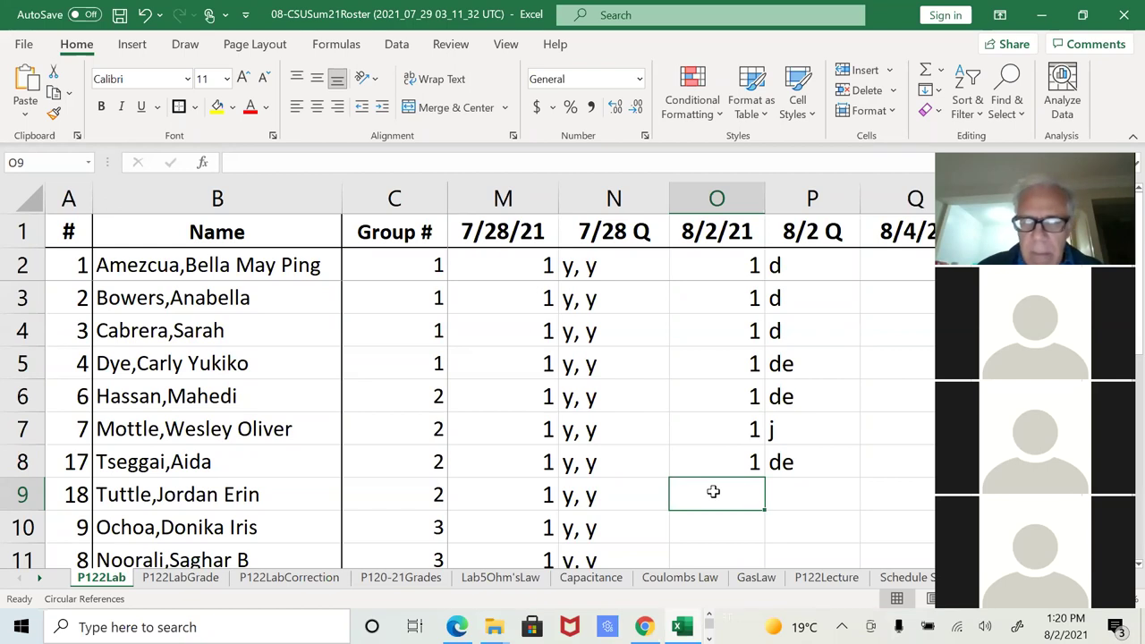
{"action": "key", "text": "Right"}
{"action": "key", "text": "Up"}
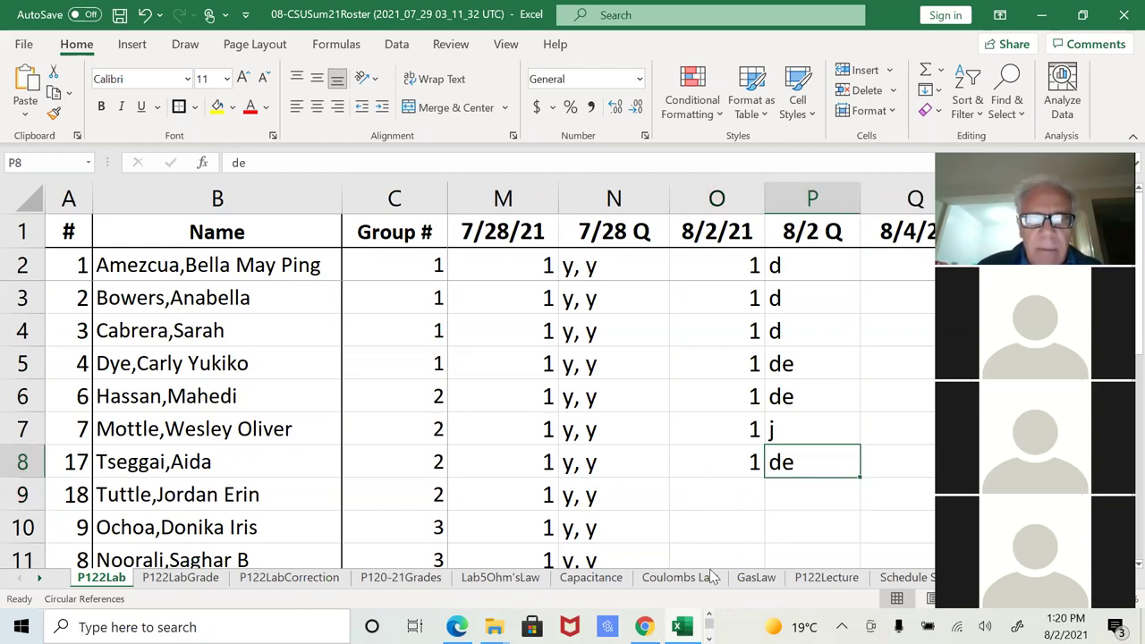
{"action": "left_click", "coordinate": [736, 503]}
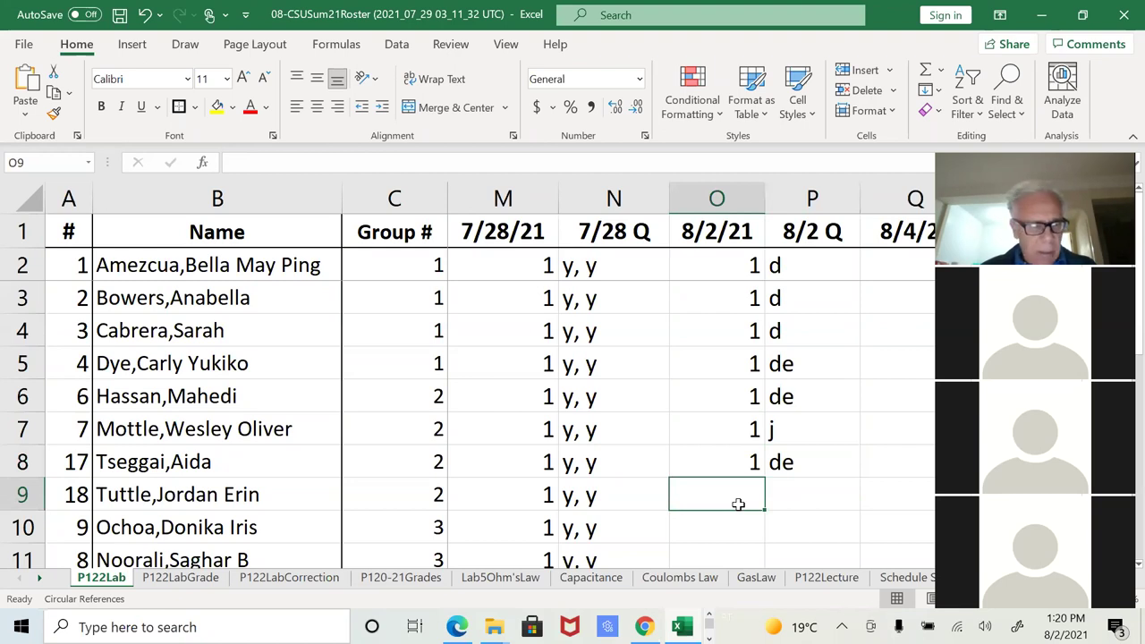
{"action": "type", "text": "1"}
{"action": "key", "text": "Tab"}
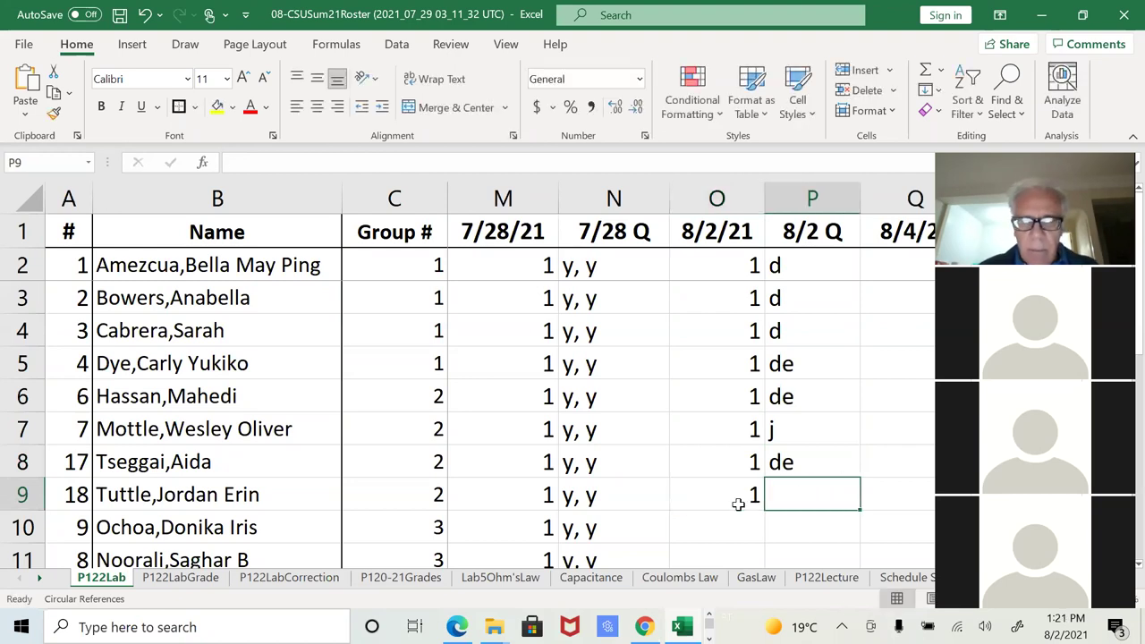
{"action": "type", "text": "c"}
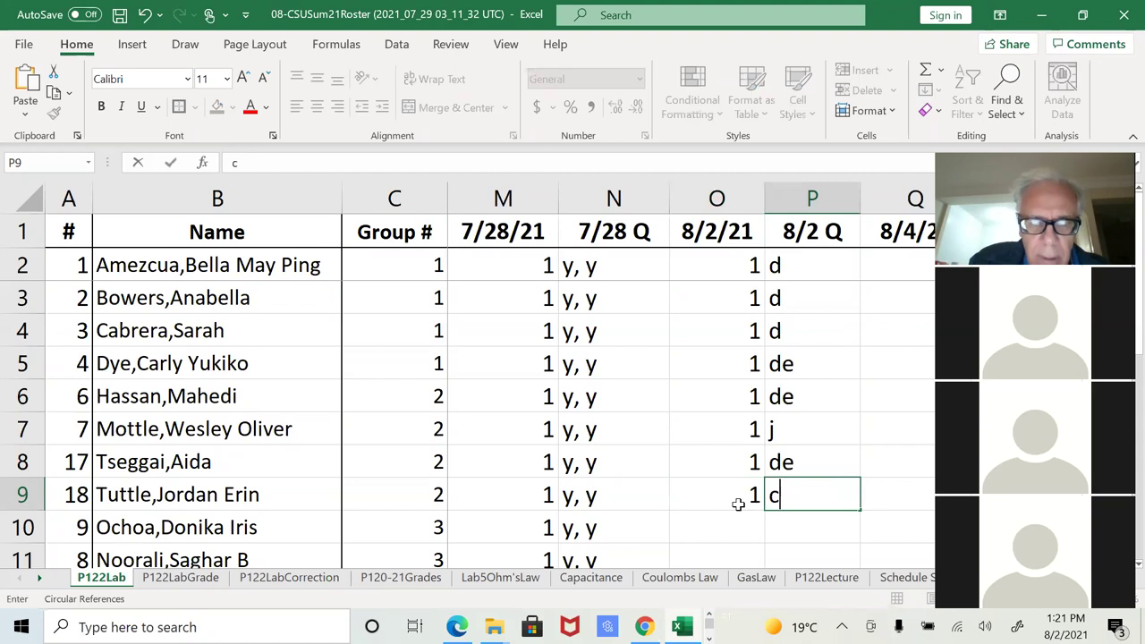
{"action": "key", "text": "BackSpace"}
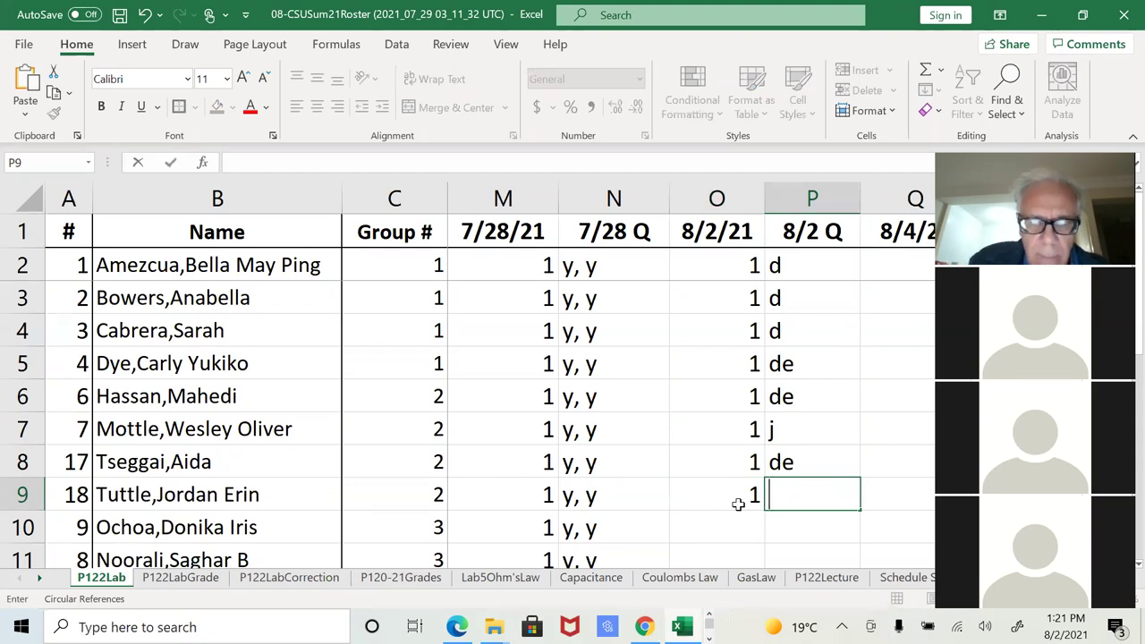
{"action": "type", "text": "n"}
{"action": "type", "text": "ti"}
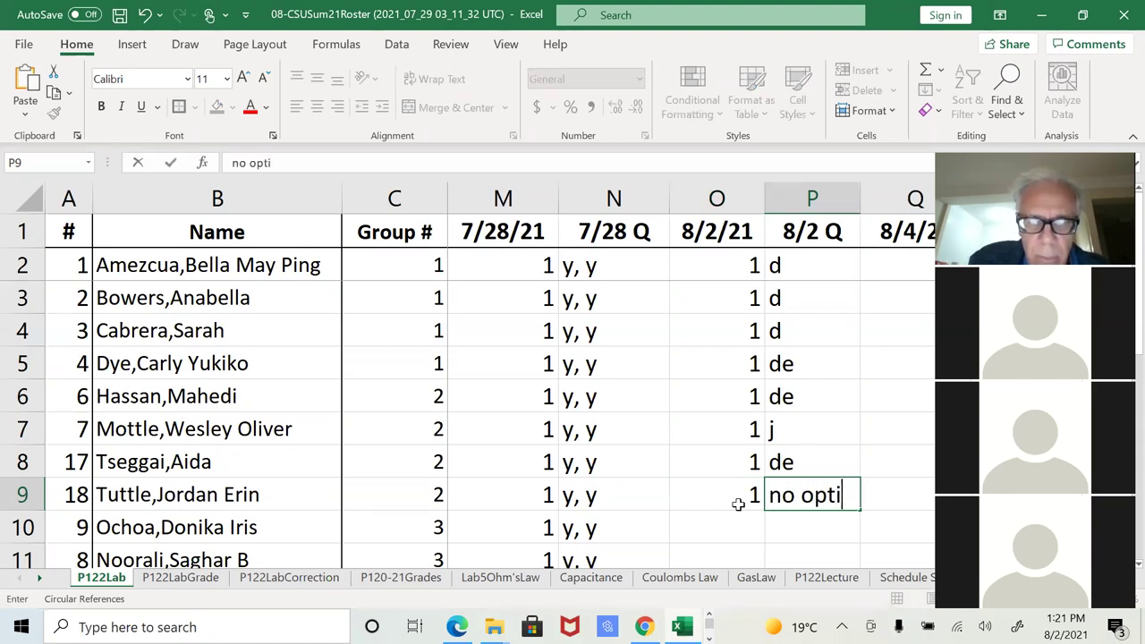
{"action": "type", "text": "on to keep java"}
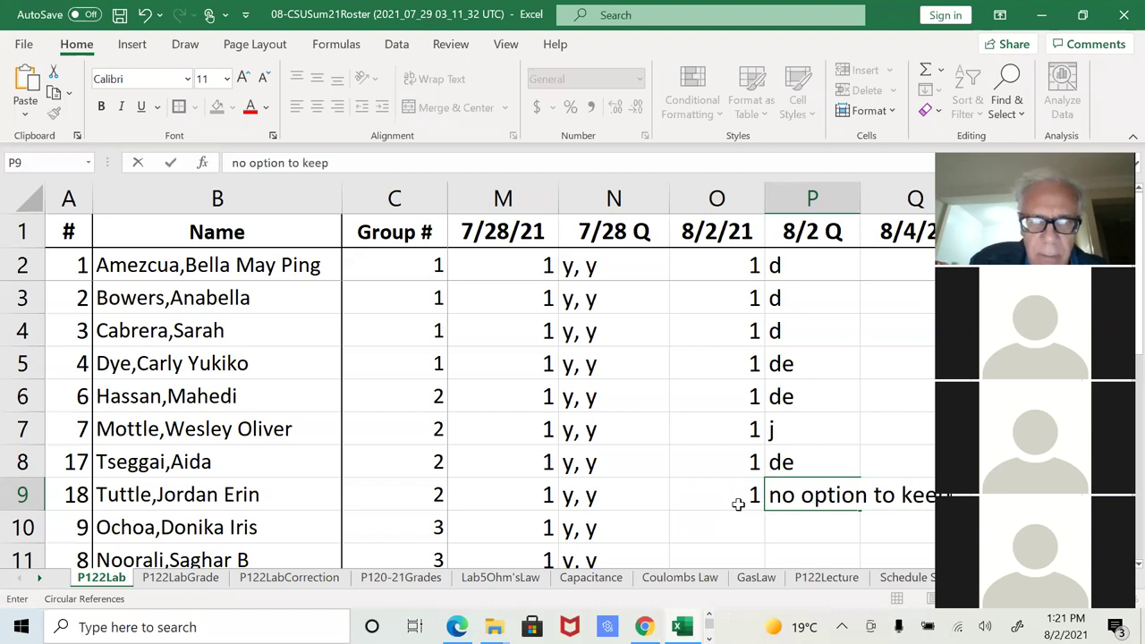
{"action": "key", "text": "Return"}
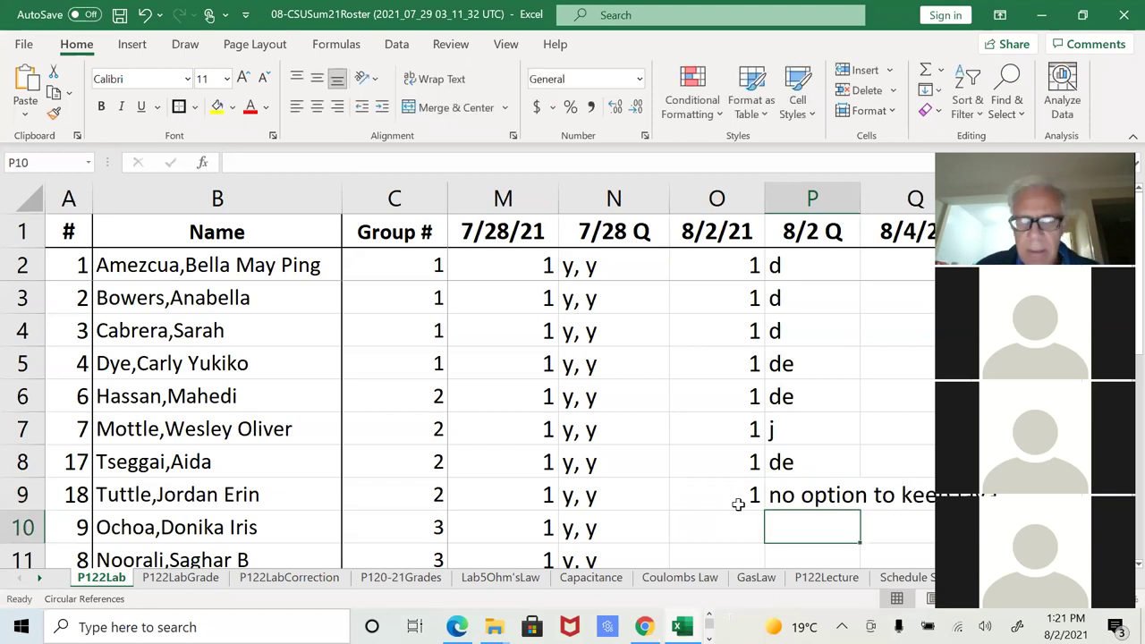
Record 1 under 8/2/21 and dj under 8/2 Q for the student in row 10.
{"action": "key", "text": "Left"}
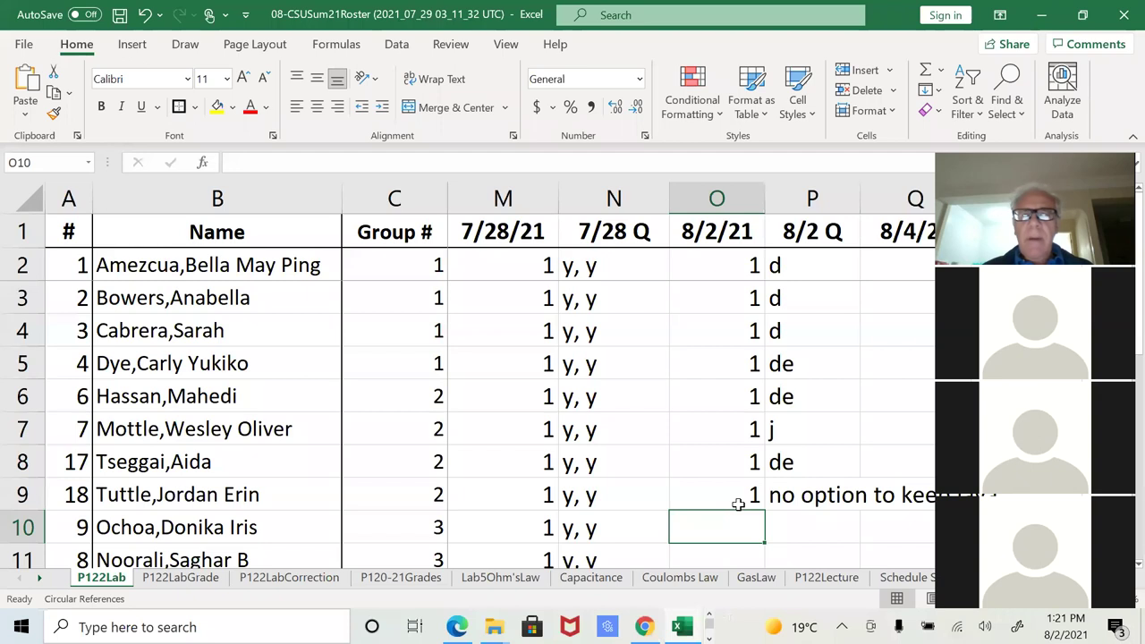
{"action": "scroll", "coordinate": [738, 503], "scroll_direction": "down", "scroll_amount": 1}
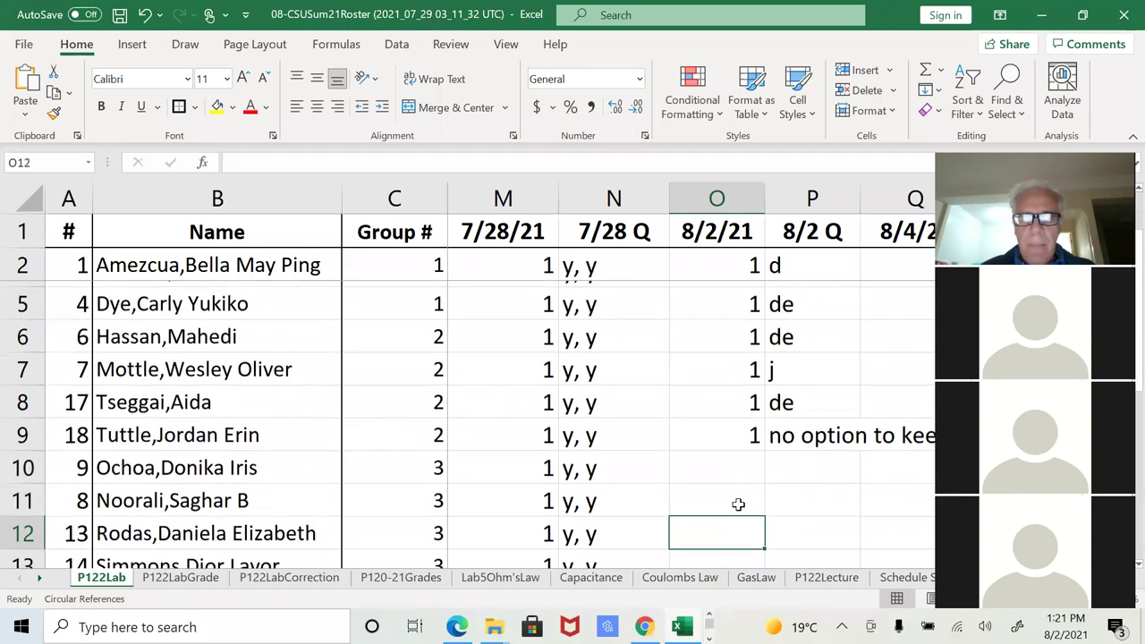
{"action": "type", "text": "1"}
{"action": "key", "text": "Right"}
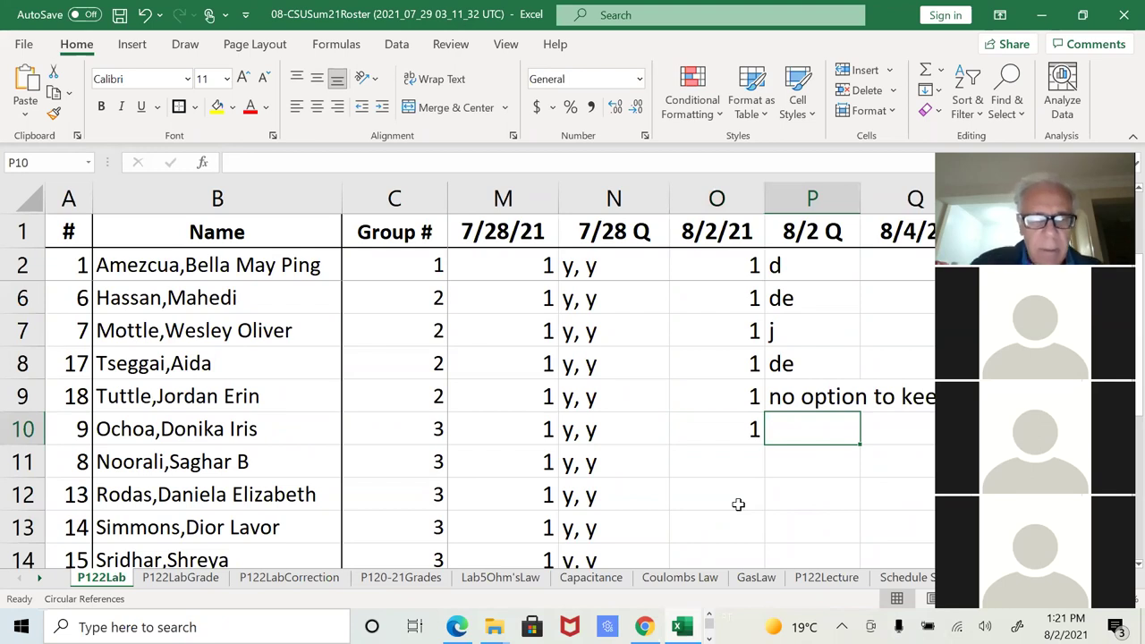
{"action": "type", "text": "dj"}
{"action": "key", "text": "Return"}
Review the responses entered so far in the 8/2 Q column.
{"action": "key", "text": "Up"}
{"action": "scroll", "coordinate": [738, 504], "scroll_direction": "up", "scroll_amount": 1}
{"action": "key", "text": "ctrl+Up"}
{"action": "key", "text": "Down"}
{"action": "key", "text": "Down"}
{"action": "key", "text": "Down"}
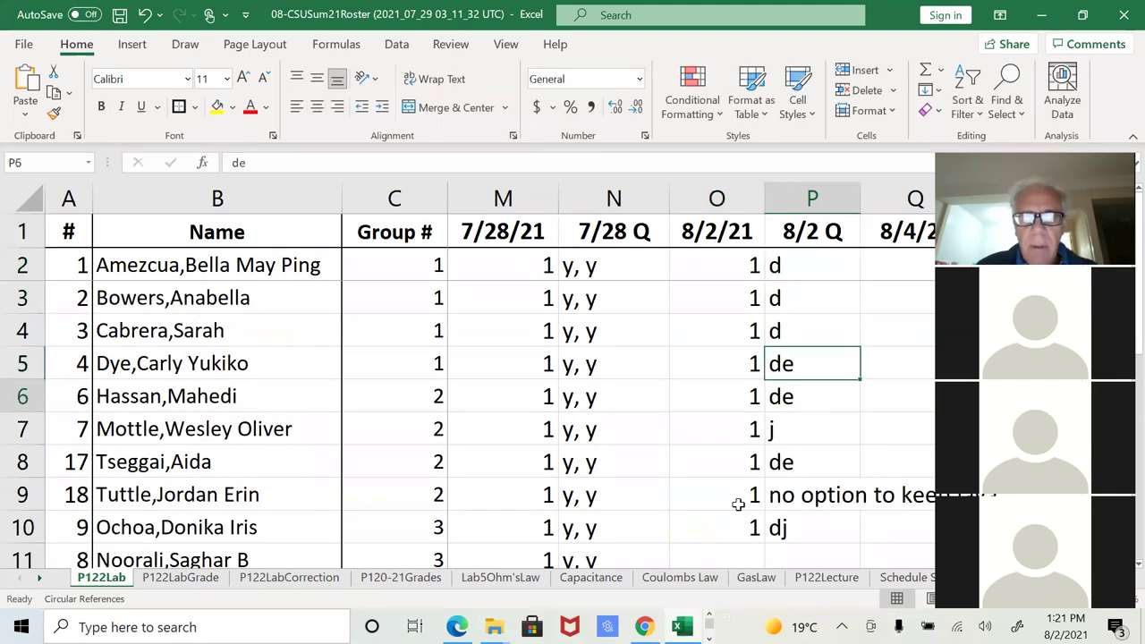
{"action": "key", "text": "Down"}
{"action": "key", "text": "Down"}
{"action": "key", "text": "Down"}
{"action": "key", "text": "Down"}
{"action": "key", "text": "Down"}
{"action": "key", "text": "Down"}
{"action": "key", "text": "Down"}
{"action": "key", "text": "Down"}
{"action": "key", "text": "Up"}
{"action": "key", "text": "Up"}
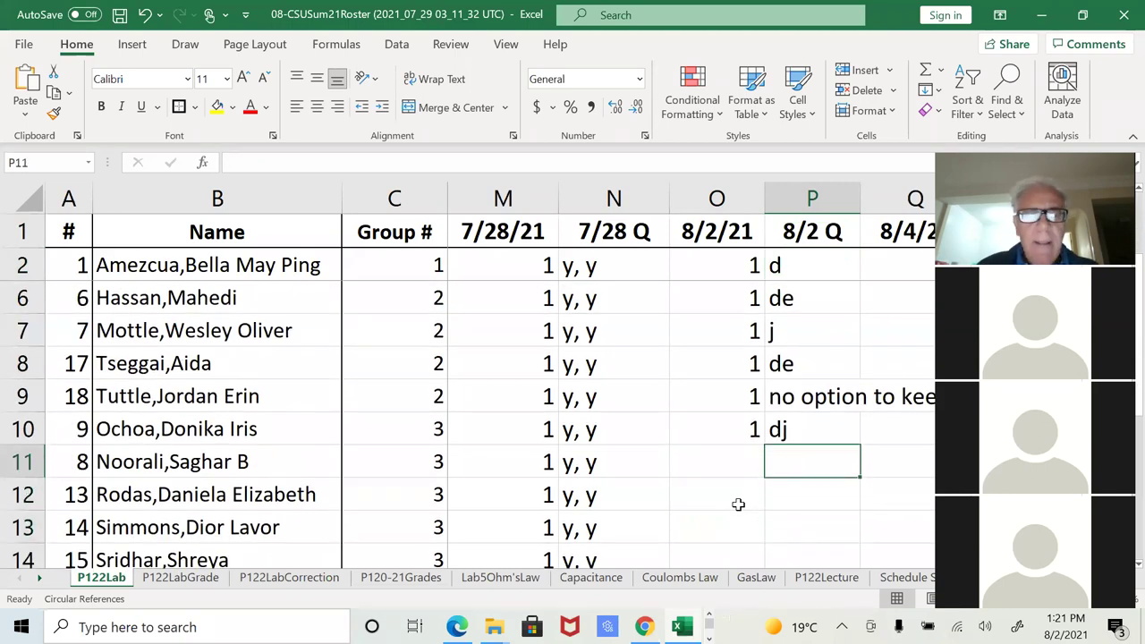
Record 1 under 8/2/21 and dj under 8/2 Q for the student in row 11.
{"action": "key", "text": "Left"}
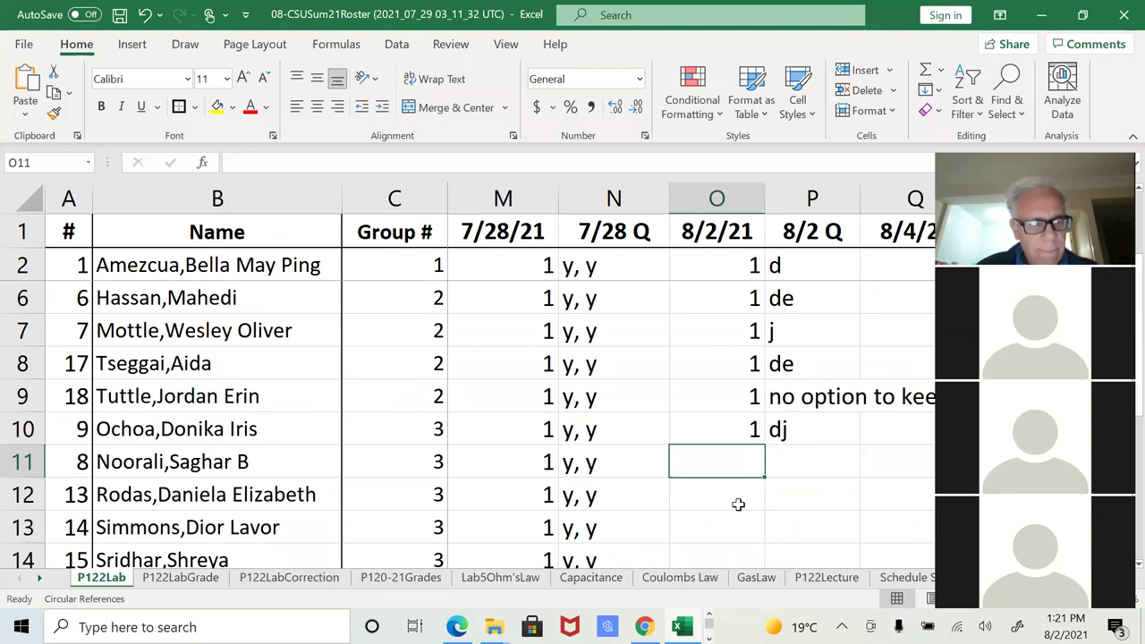
{"action": "type", "text": "1"}
{"action": "key", "text": "Tab"}
{"action": "type", "text": "dj"}
{"action": "key", "text": "Return"}
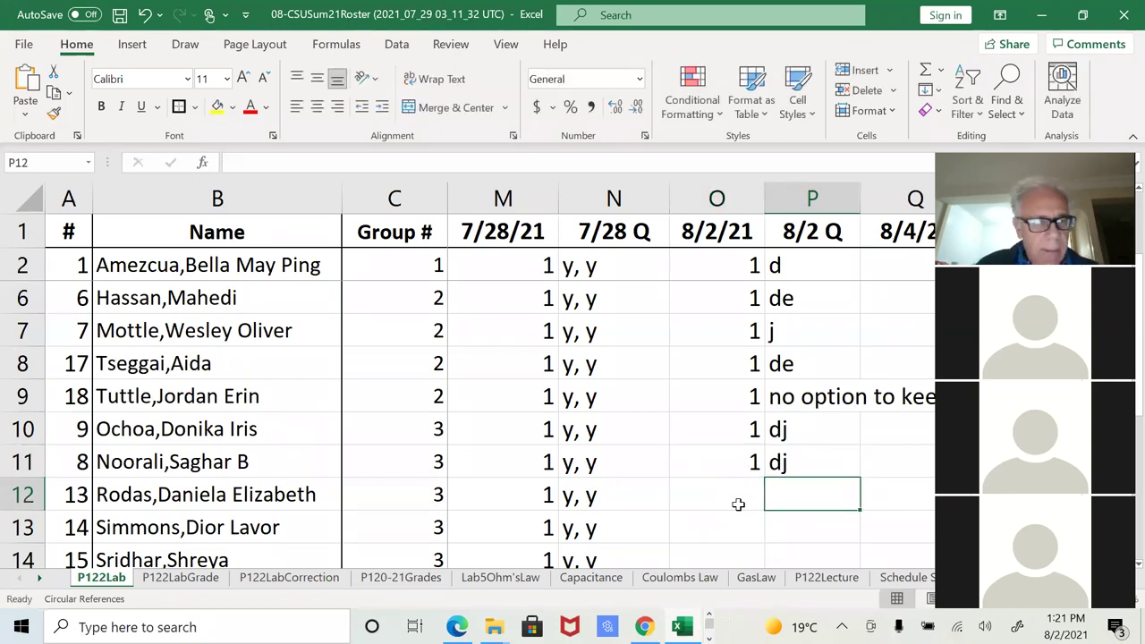
Record 1 under 8/2/21 and dj under 8/2 Q for the student in row 12.
{"action": "key", "text": "Left"}
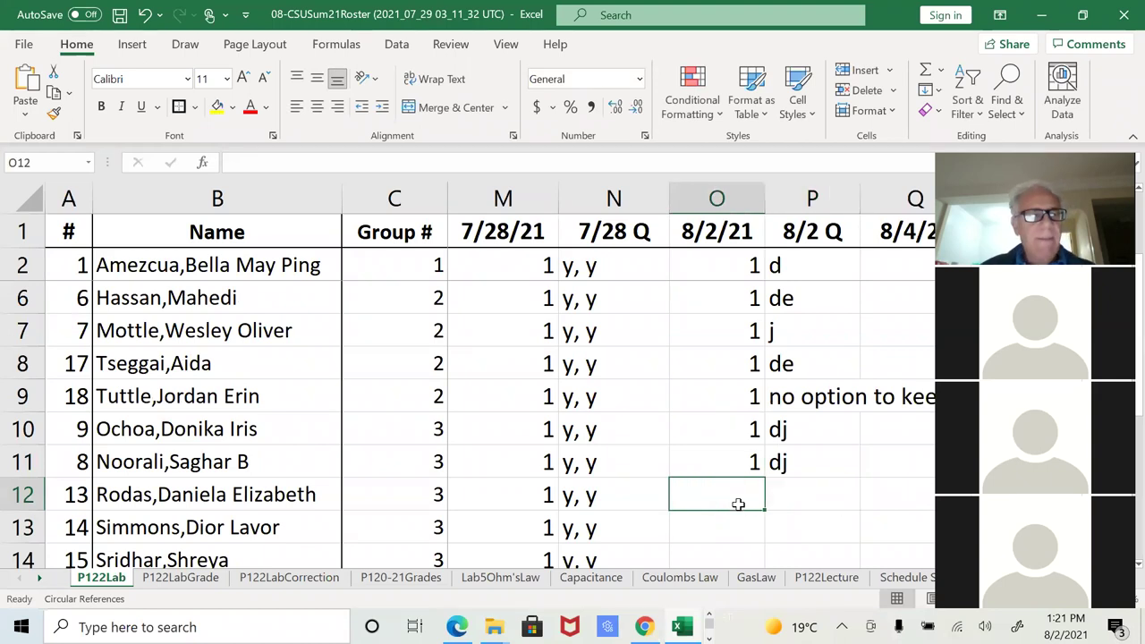
{"action": "type", "text": "1"}
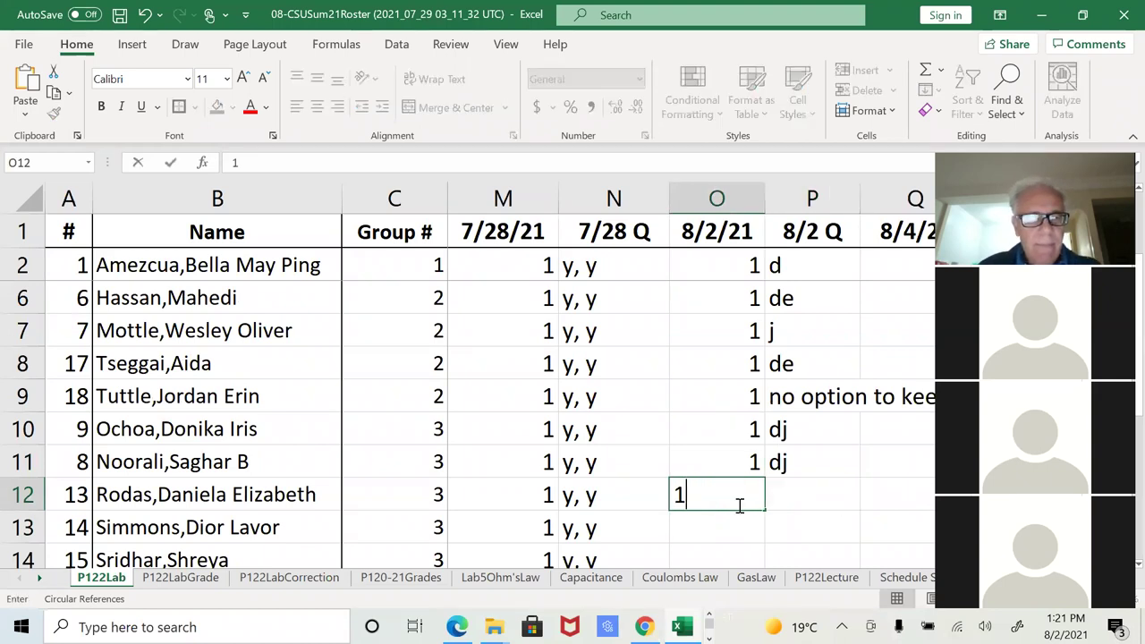
{"action": "key", "text": "Tab"}
{"action": "type", "text": "dj"}
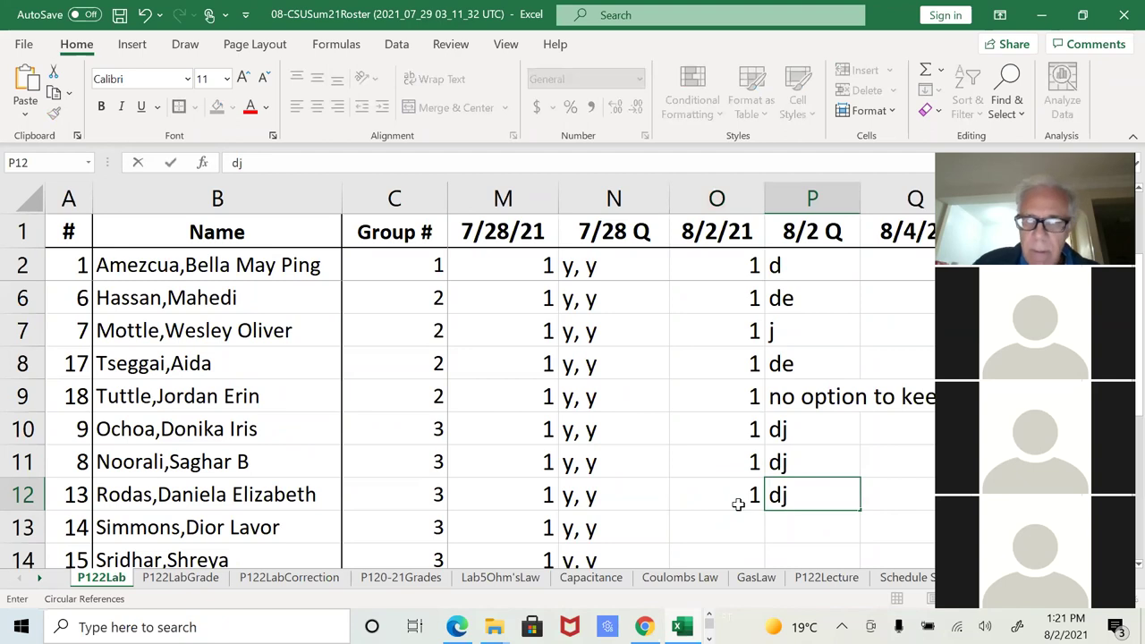
{"action": "key", "text": "Return"}
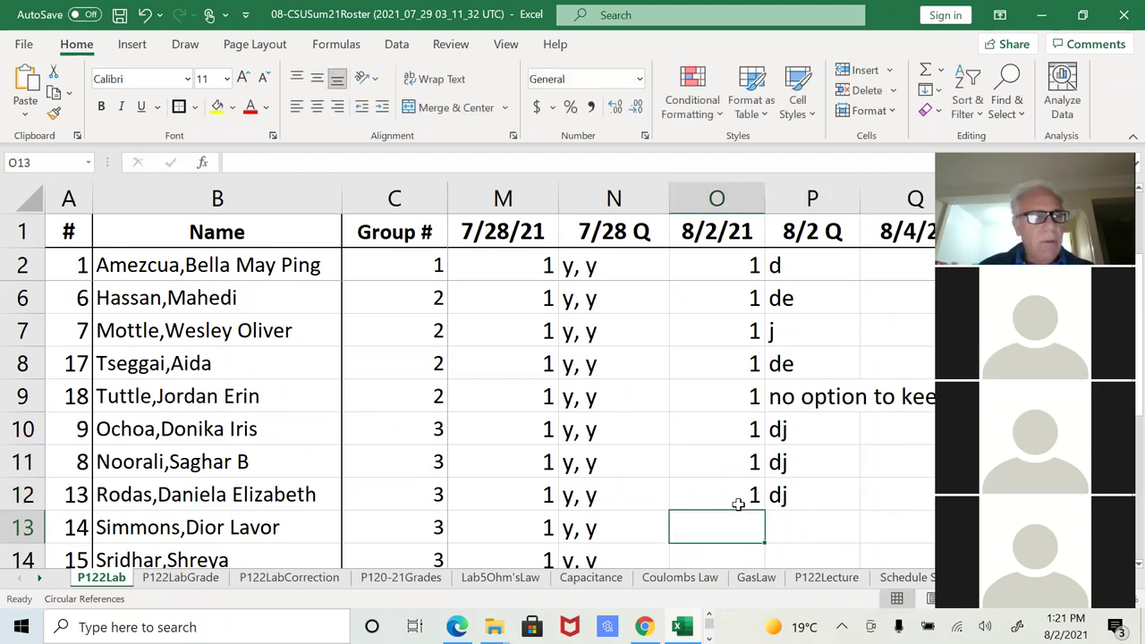
Record 1 under 8/2/21 and dj under 8/2 Q for the student in row 13.
{"action": "type", "text": "1"}
{"action": "key", "text": "Tab"}
{"action": "type", "text": "dj"}
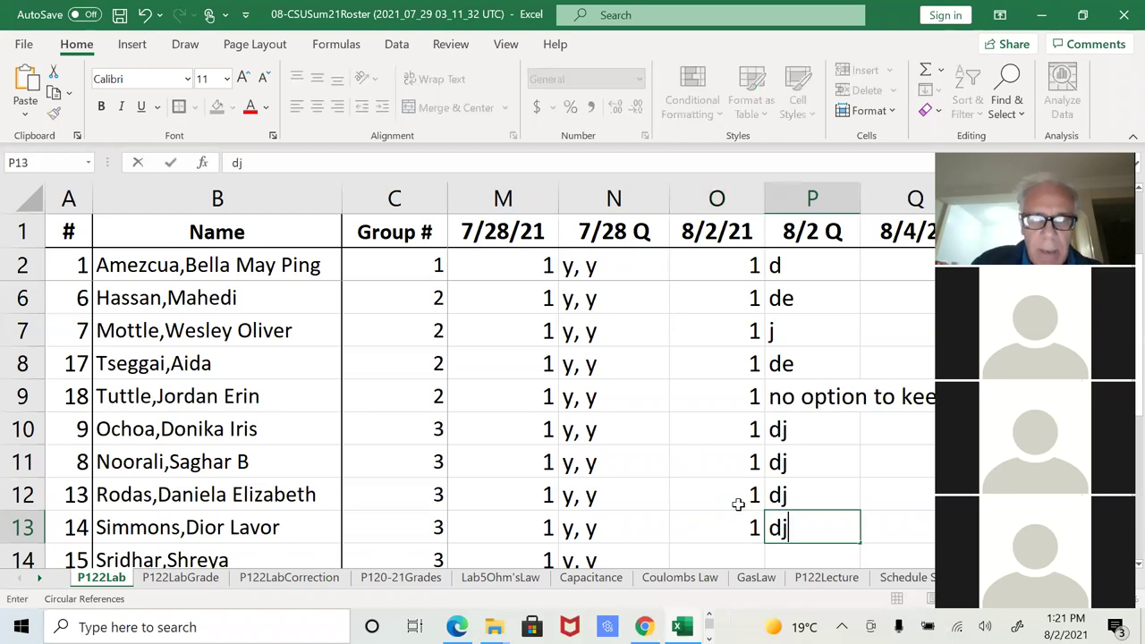
{"action": "key", "text": "Down"}
Record 1 under 8/2/21 and dj under 8/2 Q for the student in row 14.
{"action": "key", "text": "Left"}
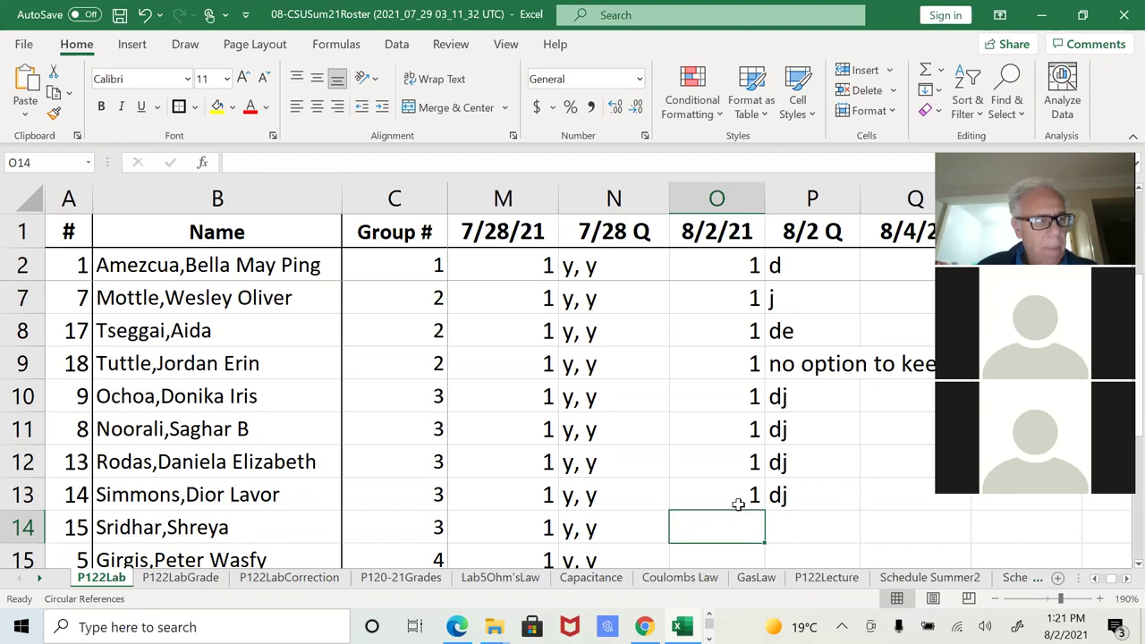
{"action": "type", "text": "1"}
{"action": "key", "text": "Tab"}
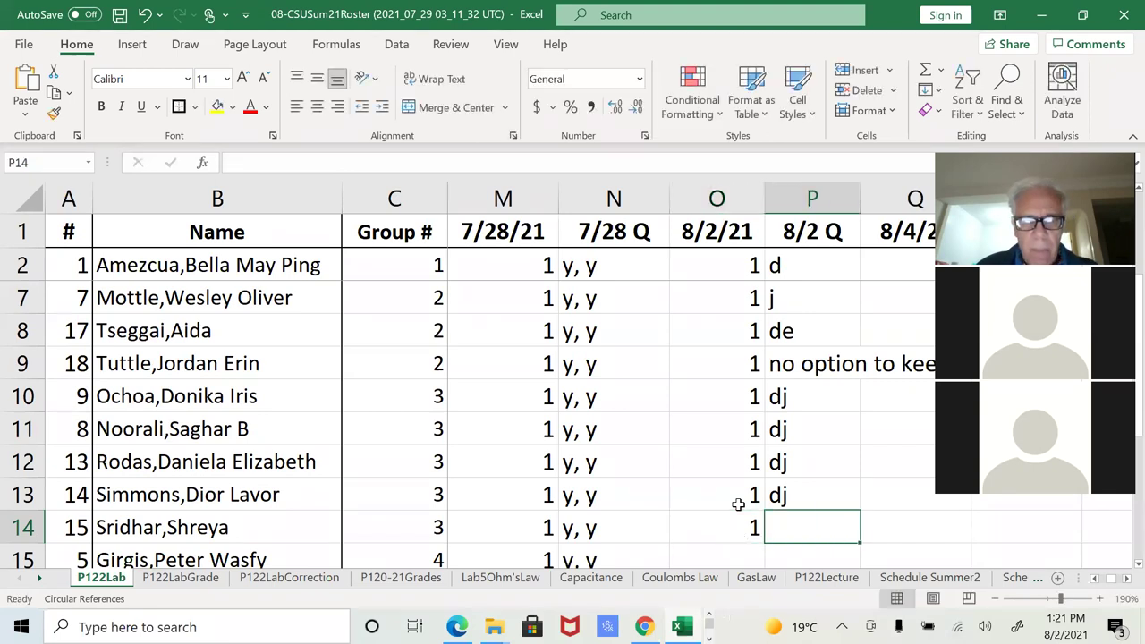
{"action": "type", "text": "dj"}
{"action": "key", "text": "Down"}
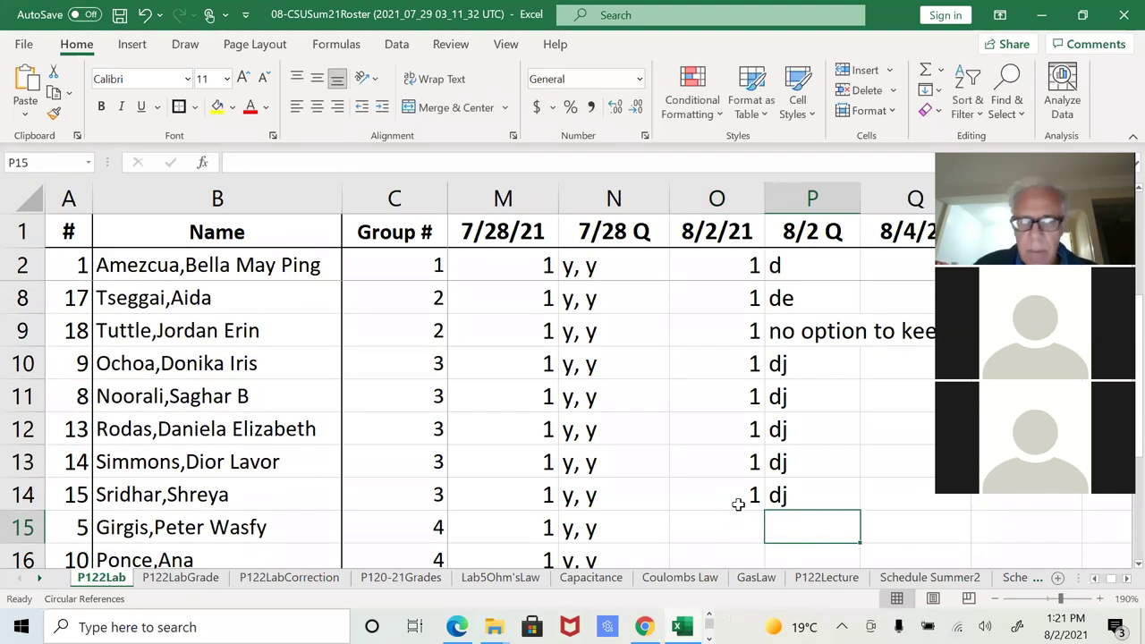
Record 0 under 8/2/21 and o under 8/2 Q for the student in row 15.
{"action": "key", "text": "Left"}
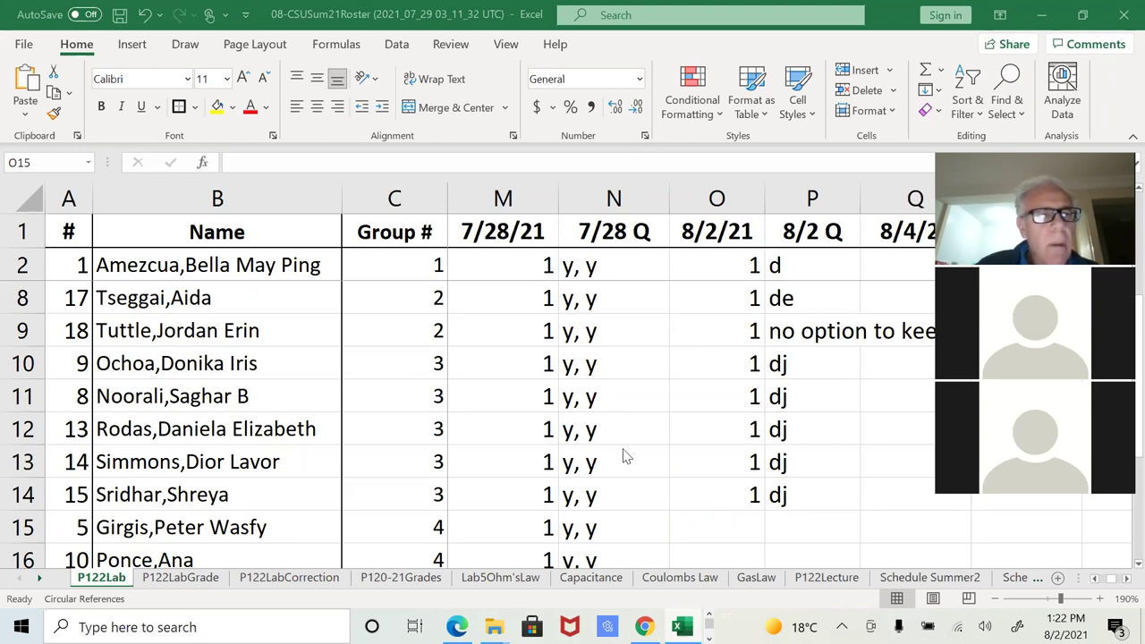
{"action": "left_click", "coordinate": [721, 527]}
{"action": "type", "text": "0"}
{"action": "key", "text": "Return"}
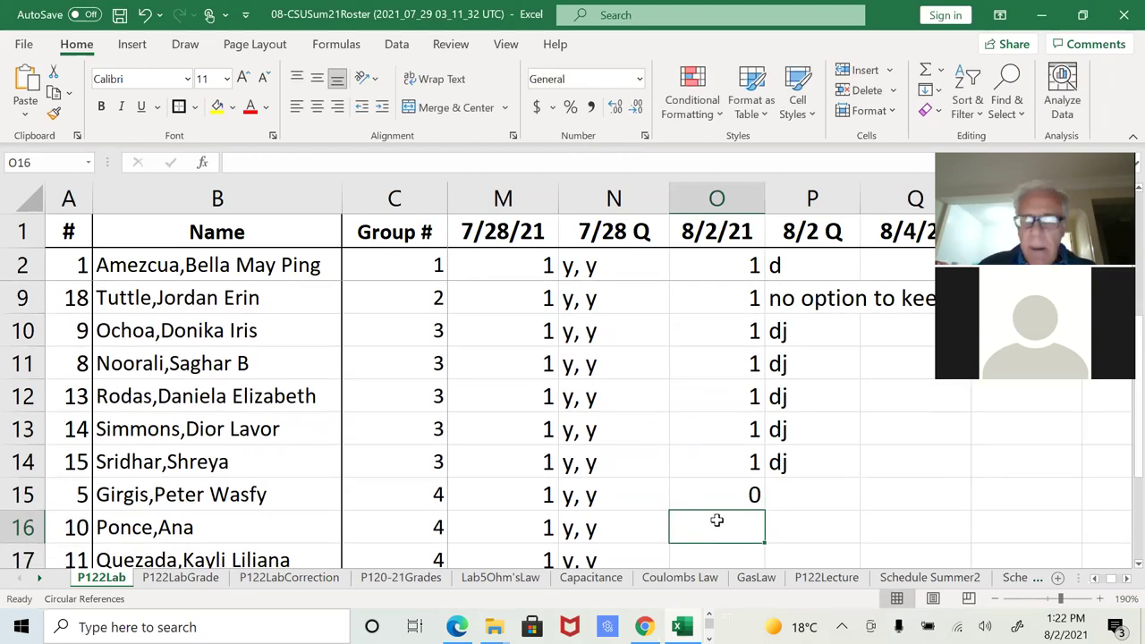
{"action": "key", "text": "Up"}
{"action": "key", "text": "Right"}
{"action": "type", "text": "o"}
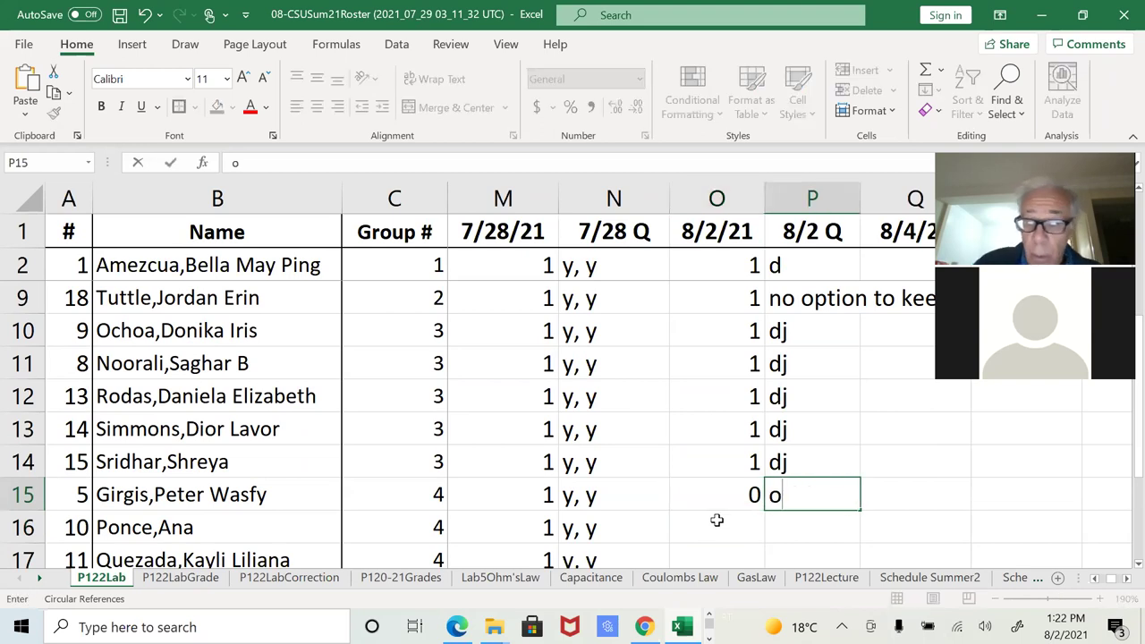
Record 1 under 8/2/21 and running under 8/2 Q for the student in row 16.
{"action": "left_click", "coordinate": [716, 520]}
{"action": "type", "text": "1"}
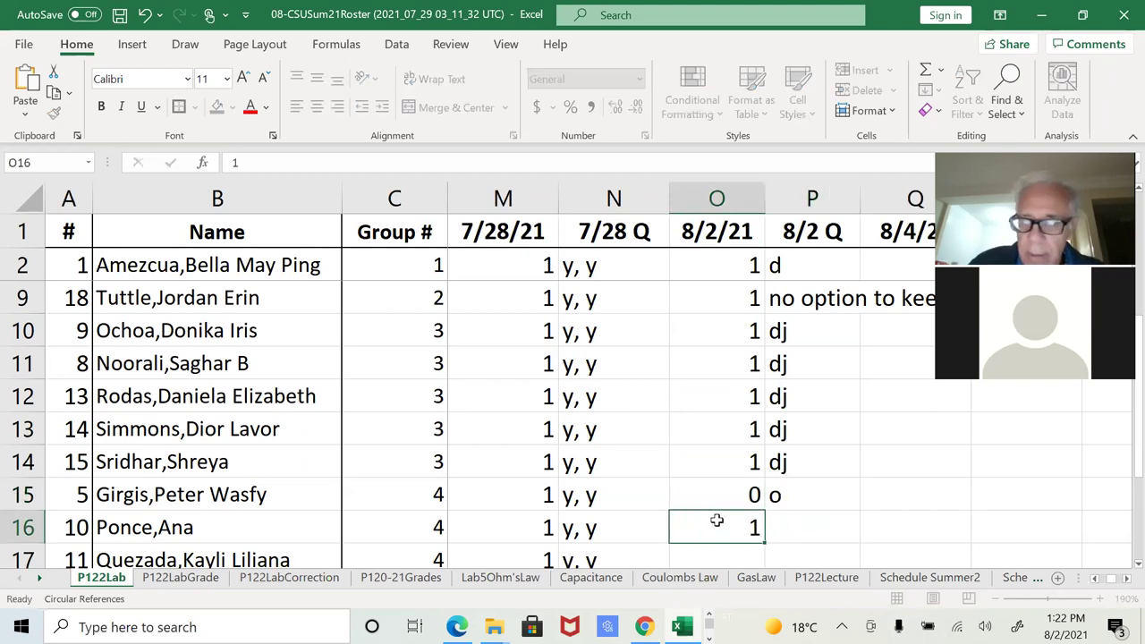
{"action": "scroll", "coordinate": [716, 520], "scroll_direction": "down", "scroll_amount": 1}
{"action": "key", "text": "Tab"}
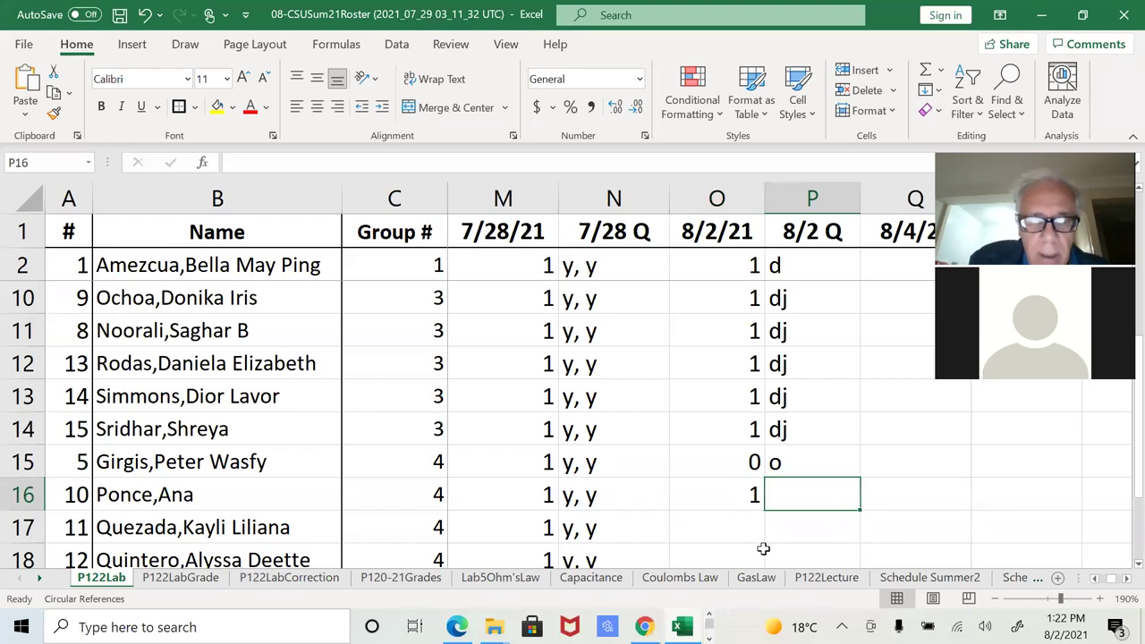
{"action": "type", "text": "r"}
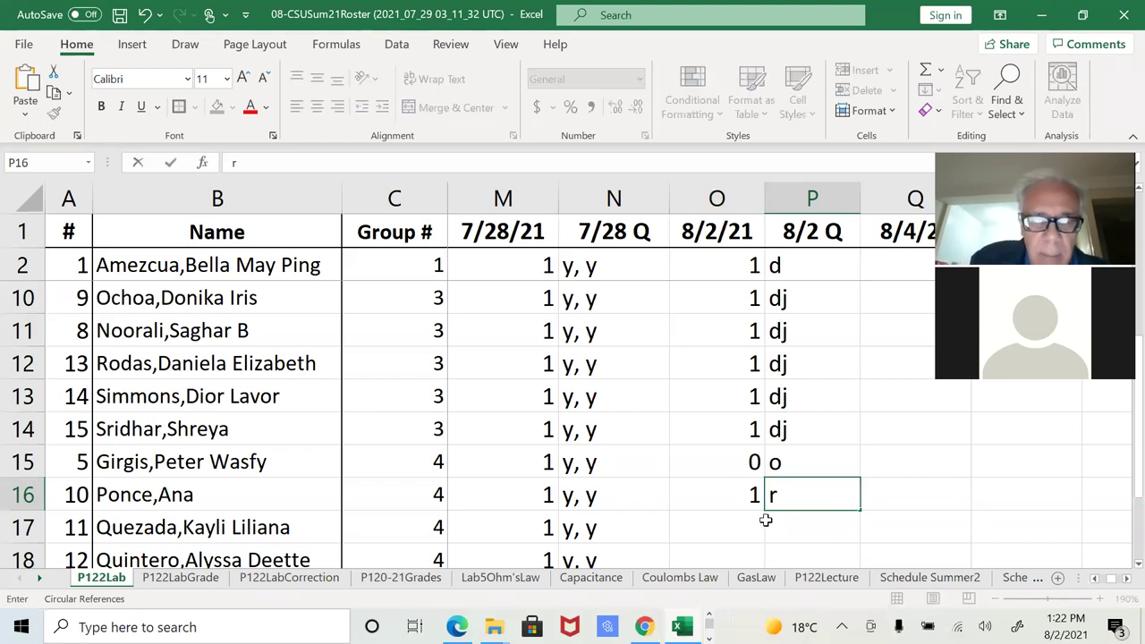
{"action": "type", "text": "ubni"}
{"action": "key", "text": "BackSpace"}
{"action": "key", "text": "BackSpace"}
{"action": "key", "text": "BackSpace"}
{"action": "type", "text": "nning"}
{"action": "key", "text": "Return"}
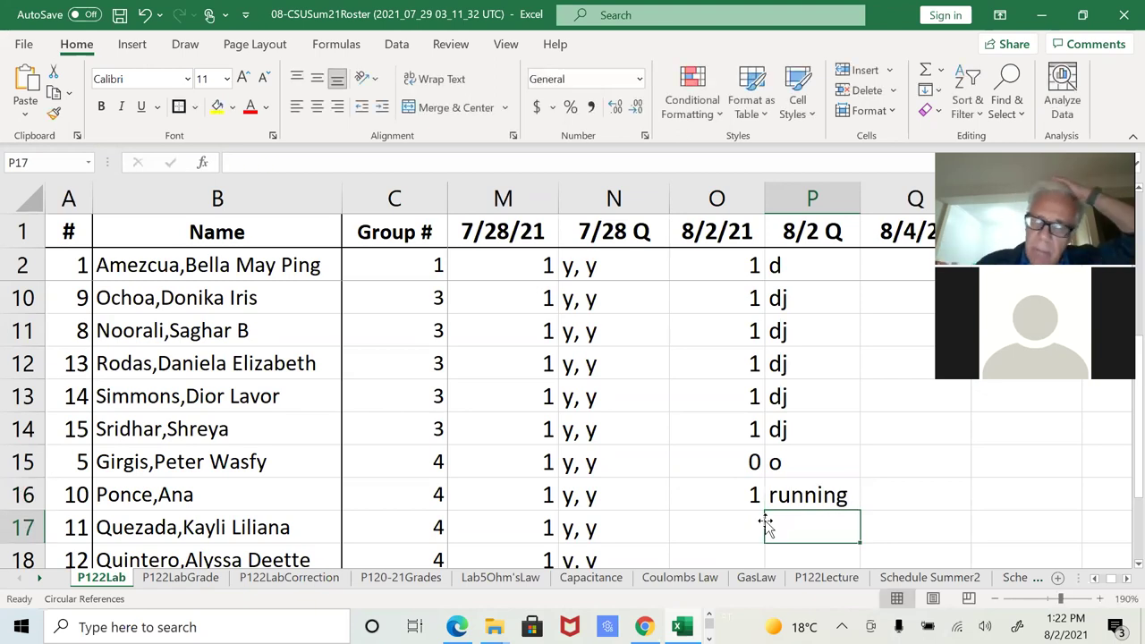
Record 1 under 8/2/21 and running under 8/2 Q for the student in row 17.
{"action": "left_click", "coordinate": [763, 524]}
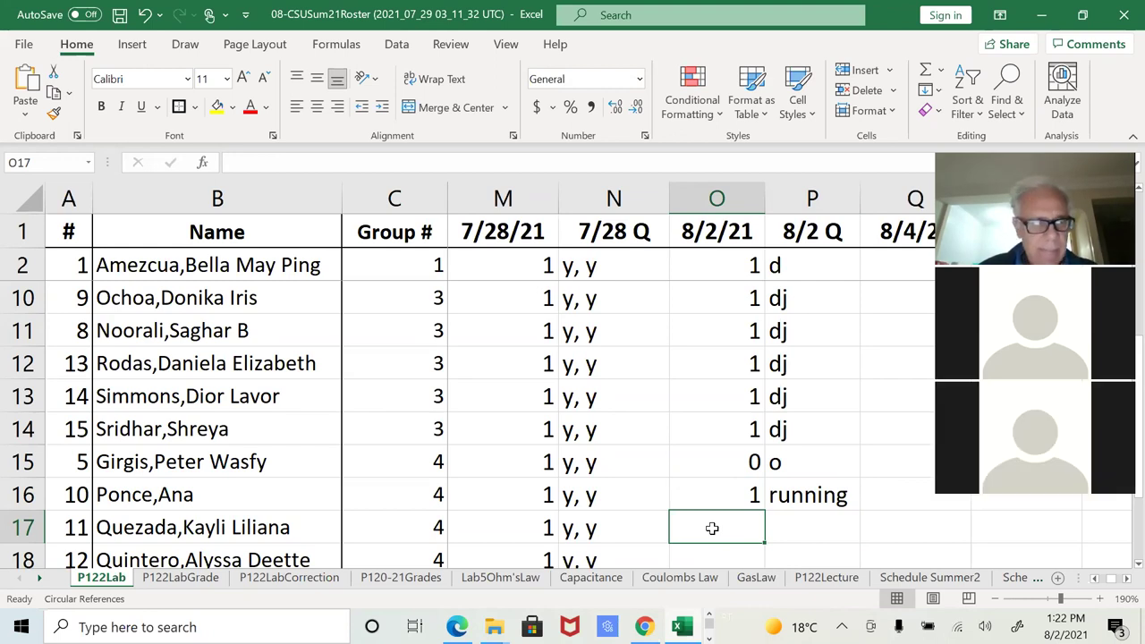
{"action": "type", "text": "1"}
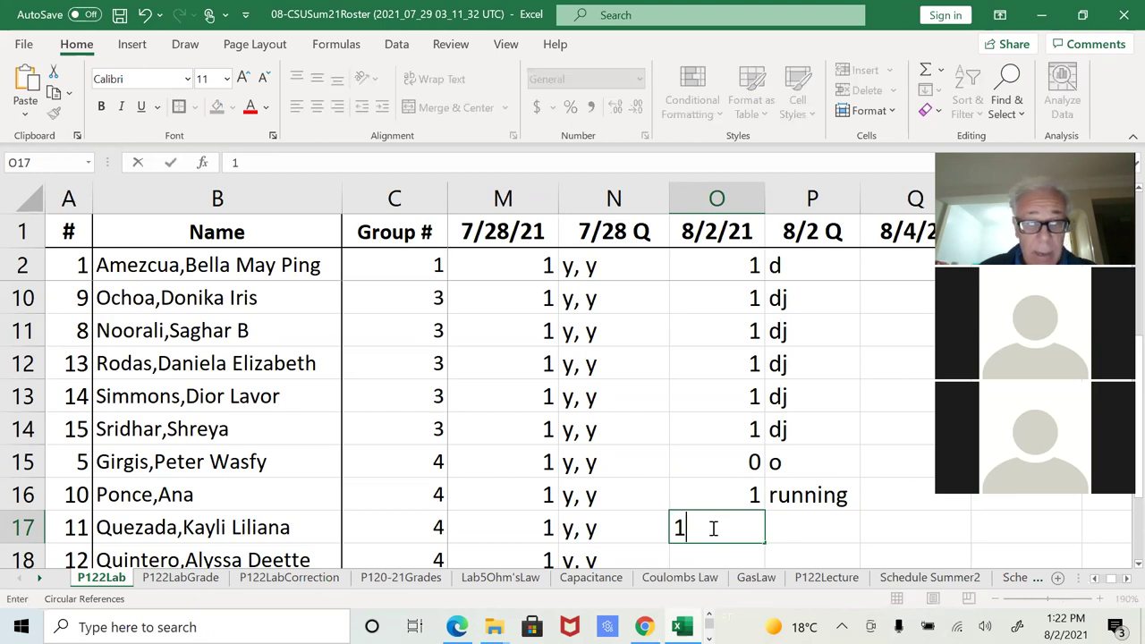
{"action": "key", "text": "Tab"}
{"action": "type", "text": "r"}
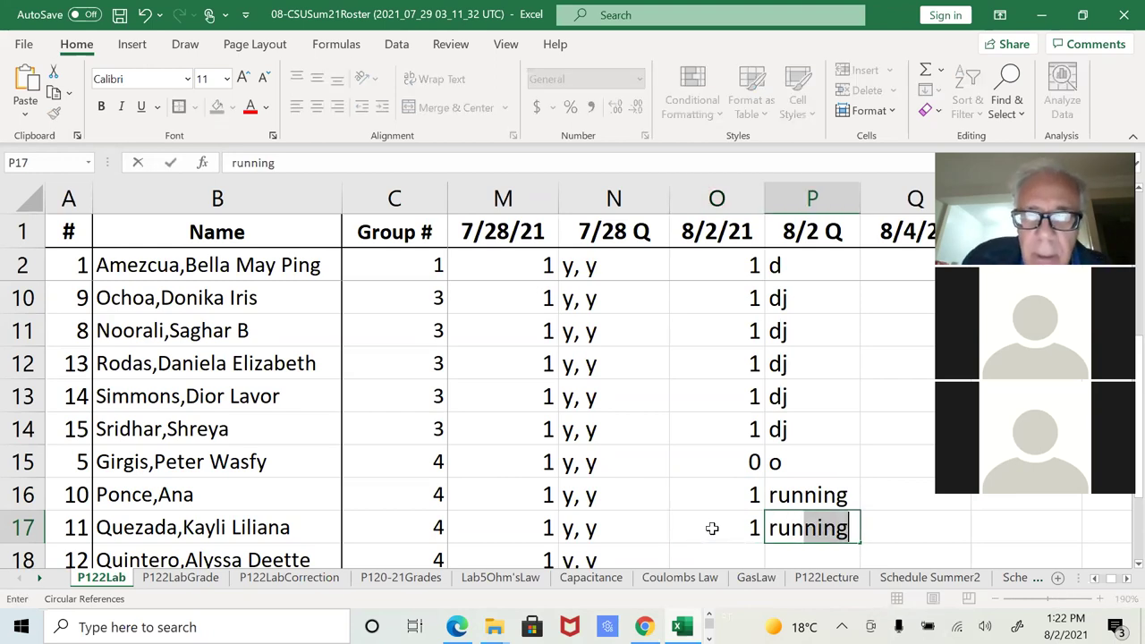
{"action": "key", "text": "Return"}
Record 1 under 8/2/21 and dj under 8/2 Q for the student in row 18.
{"action": "left_click", "coordinate": [711, 527]}
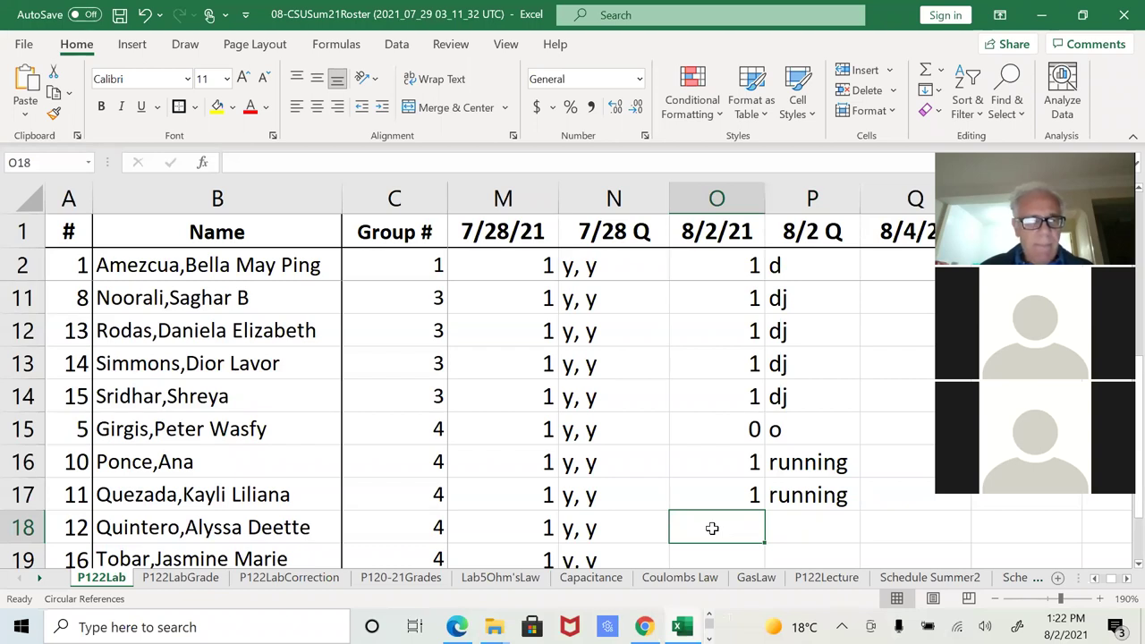
{"action": "type", "text": "1"}
{"action": "key", "text": "Tab"}
{"action": "type", "text": "dj"}
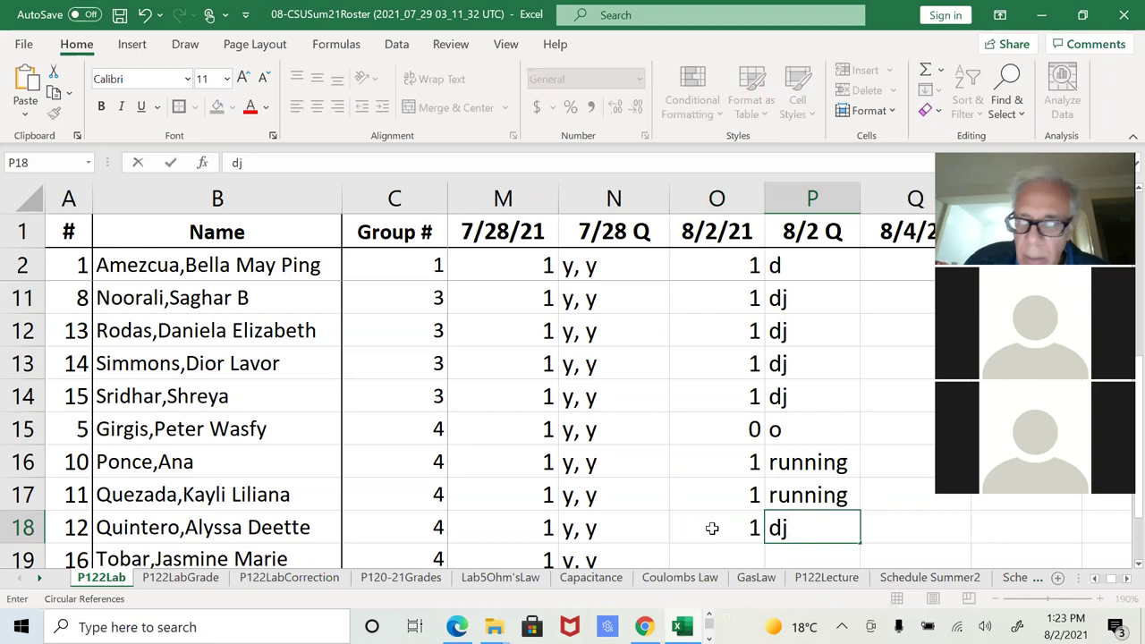
{"action": "key", "text": "Return"}
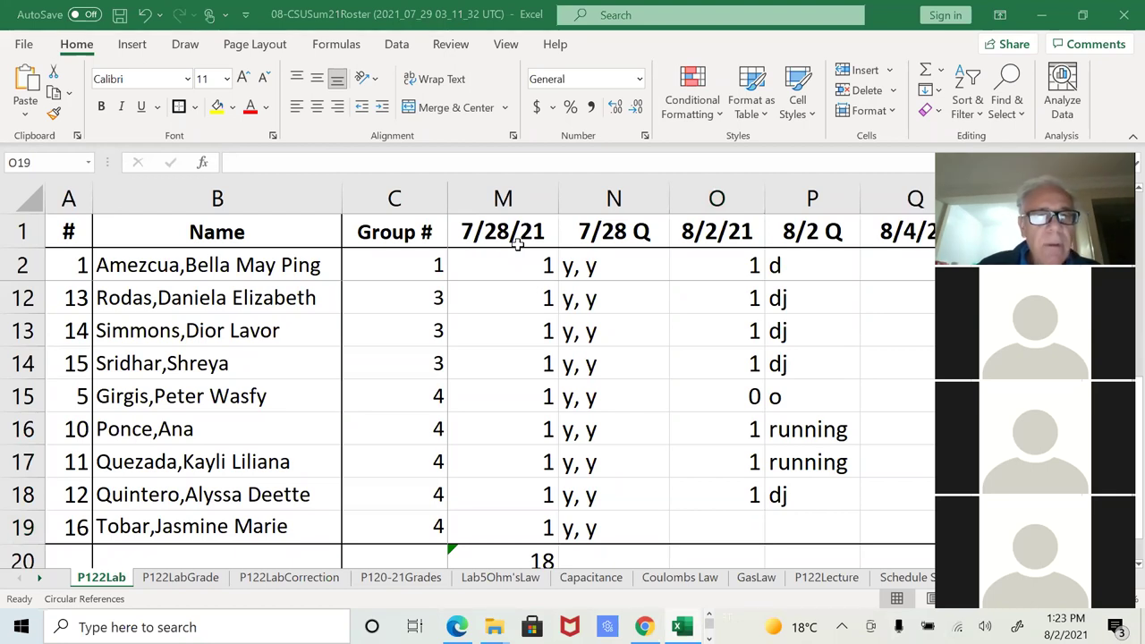
Record 1 under 8/2/21 and dj under 8/2 Q for the student in row 19.
{"action": "left_click", "coordinate": [698, 522]}
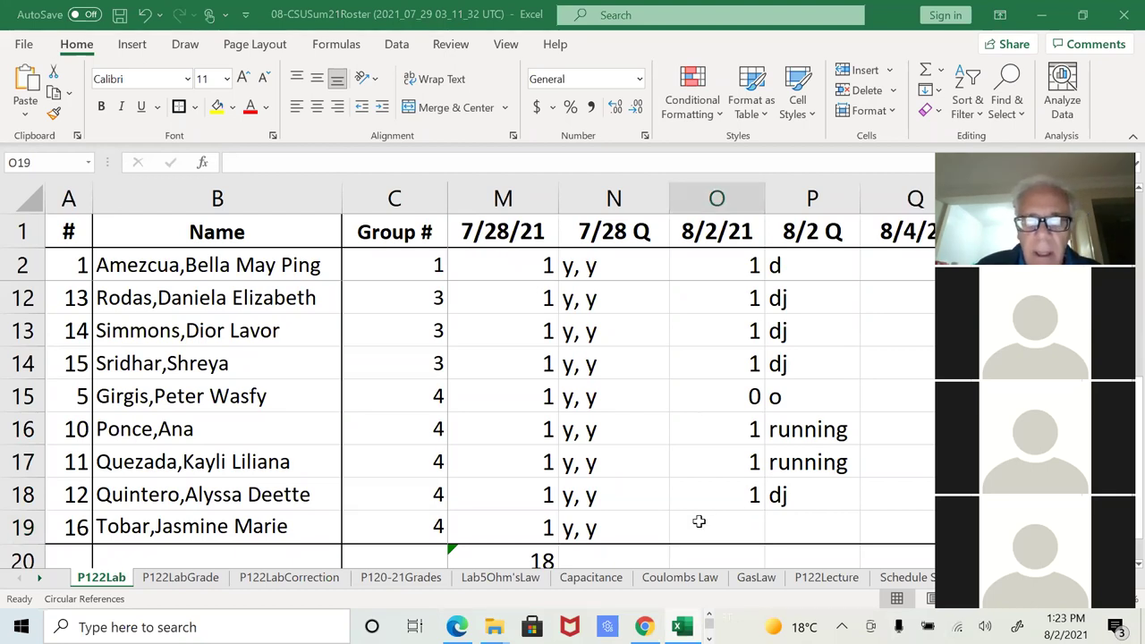
{"action": "type", "text": "1"}
{"action": "key", "text": "Tab"}
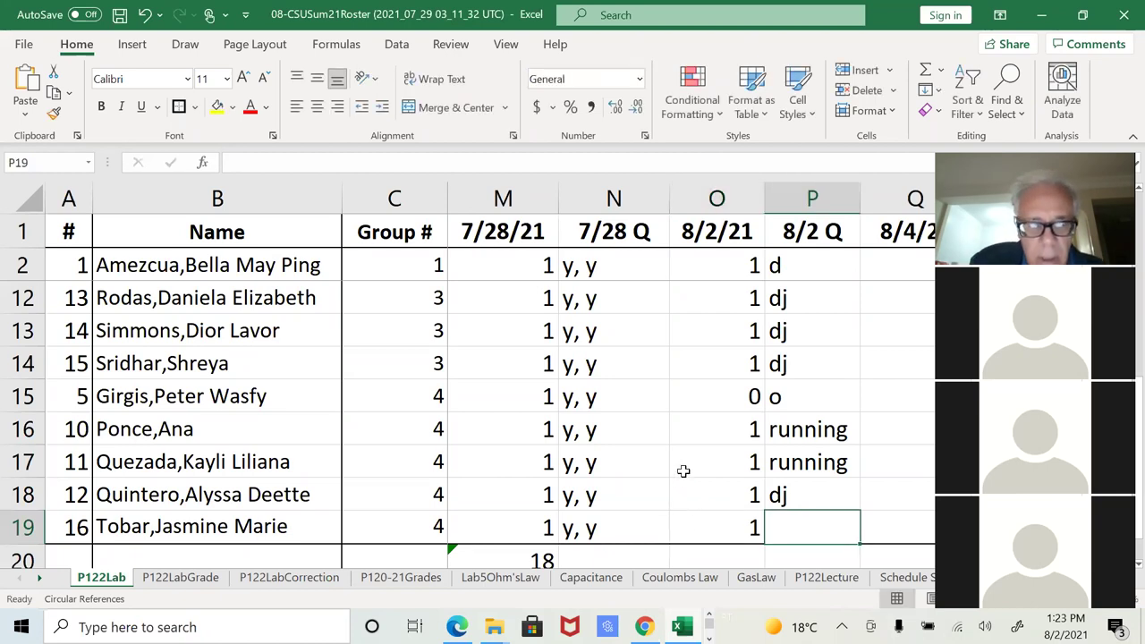
{"action": "type", "text": "dj"}
{"action": "key", "text": "Return"}
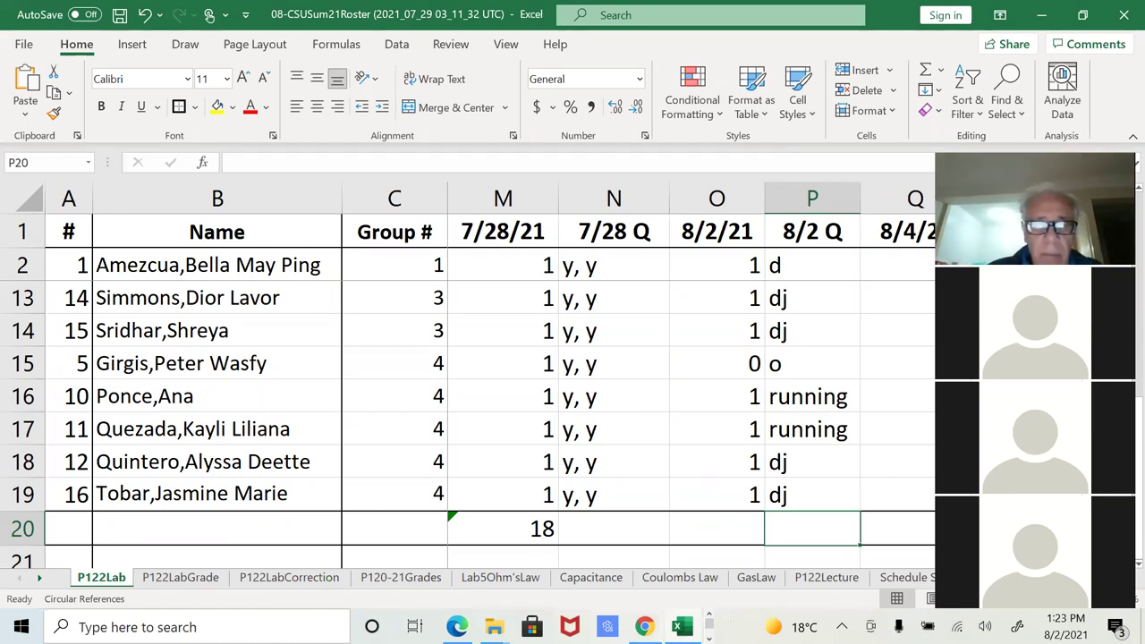
Switch to Chrome, view the Capacitor Lab: Basics simulation and return to the 64-bit Java download page.
{"action": "left_click", "coordinate": [652, 559]}
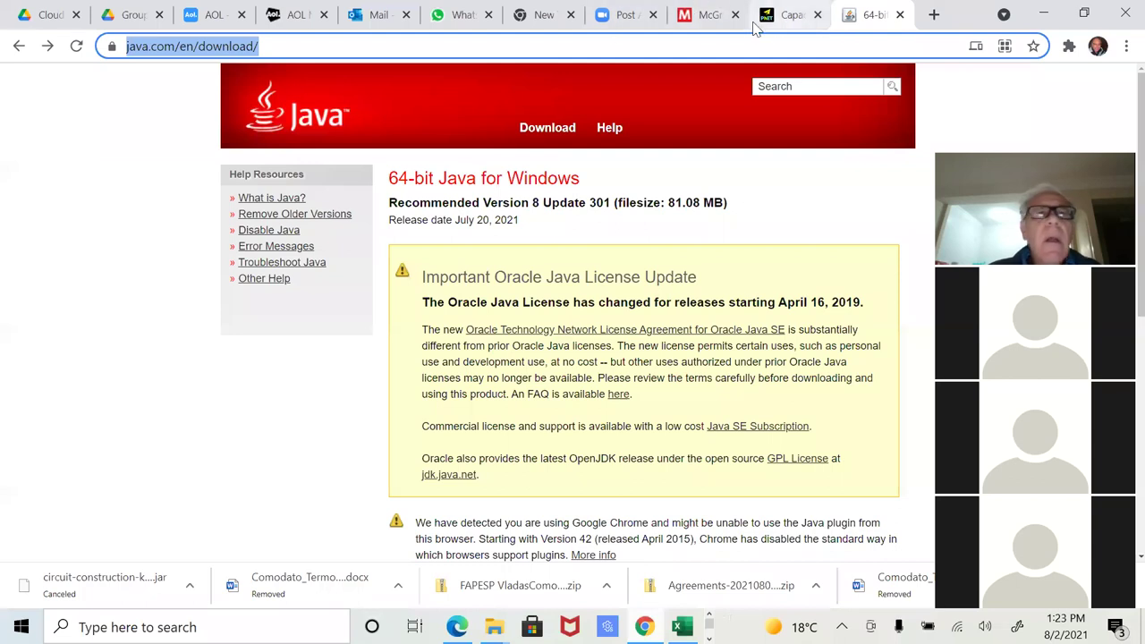
{"action": "left_click", "coordinate": [784, 19]}
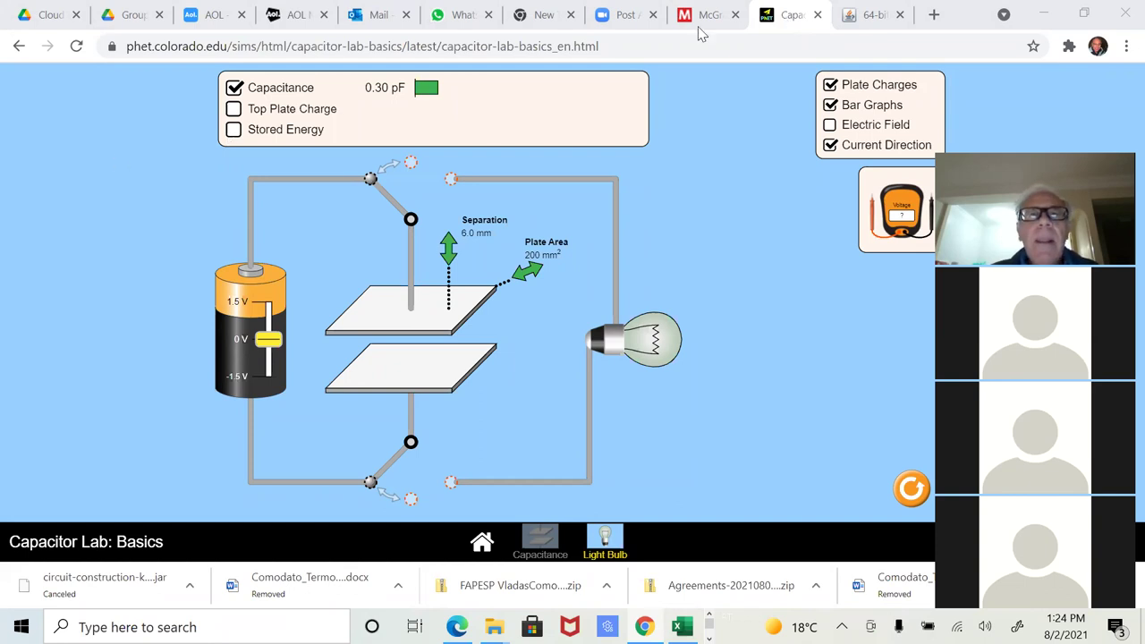
{"action": "left_click", "coordinate": [850, 11]}
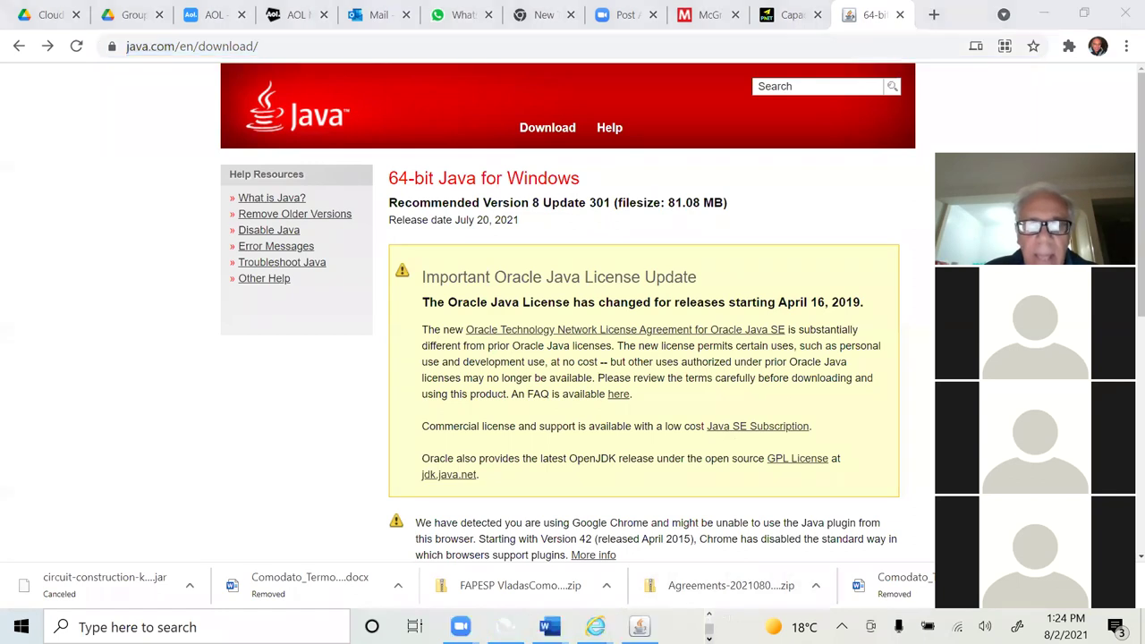
Switch to the P122LabNotes document in Word and add a blank line below item 6 of the 08/02/21 list.
{"action": "mouse_move", "coordinate": [549, 626]}
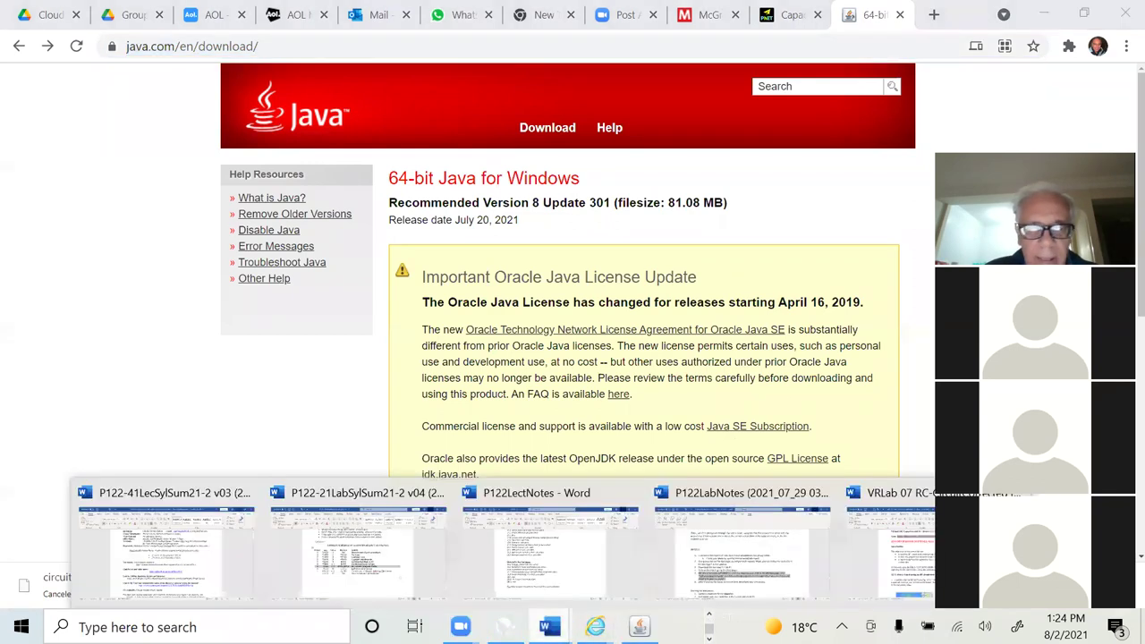
{"action": "left_click", "coordinate": [715, 541]}
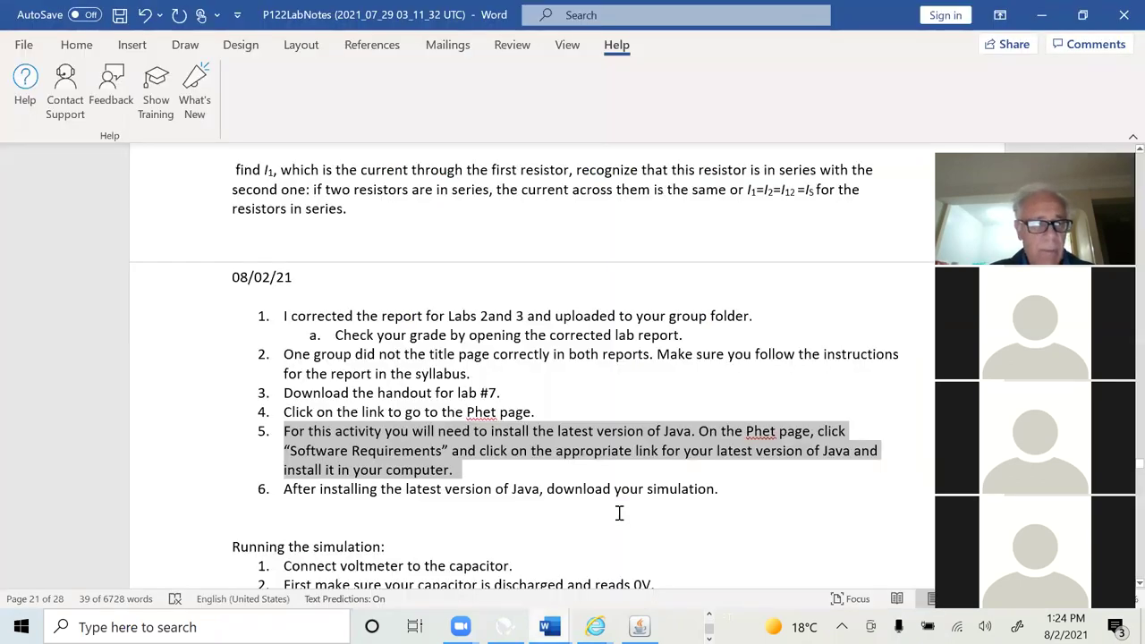
{"action": "left_click", "coordinate": [251, 508]}
{"action": "key", "text": "Return"}
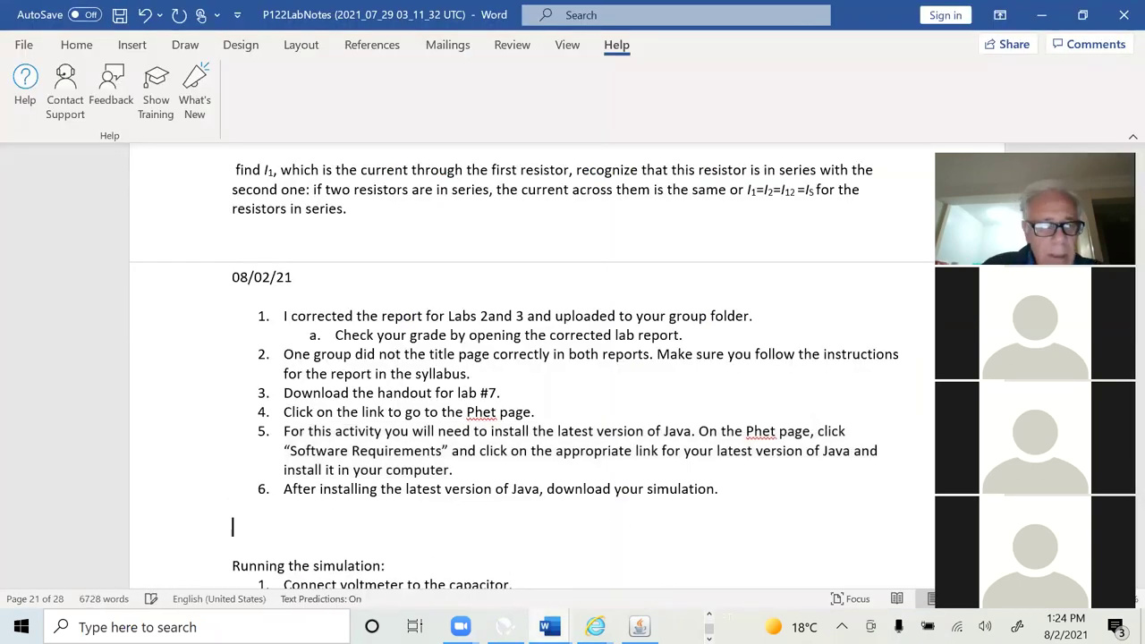
Write "Break from 5:25 to 5:40 pm" on its own line above the "Running the simulation" heading.
{"action": "type", "text": "b"}
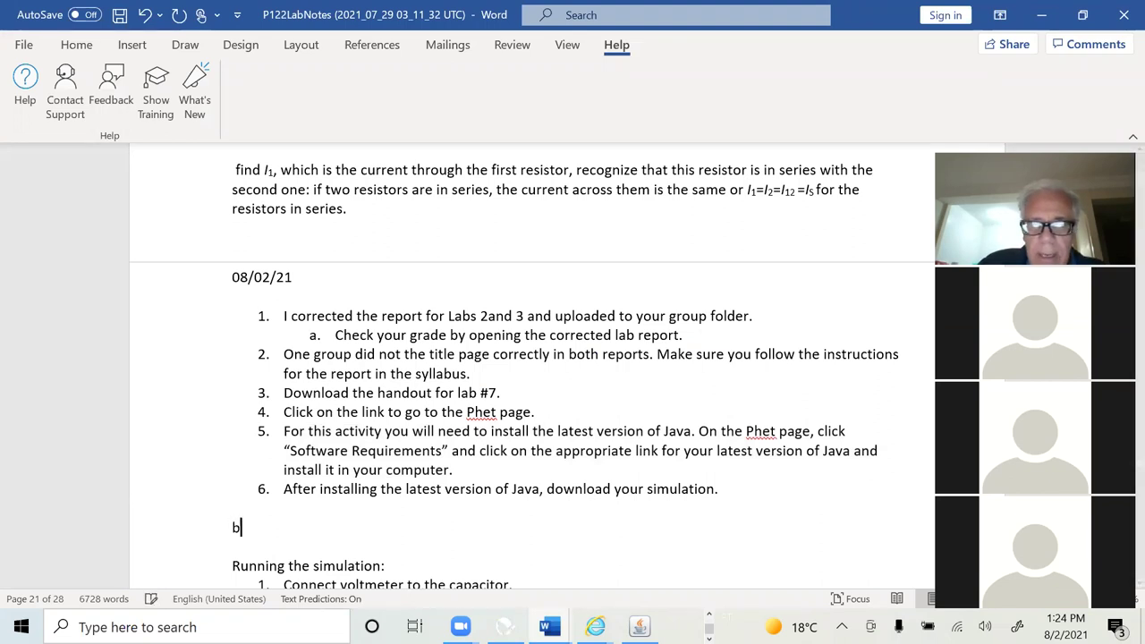
{"action": "type", "text": "reak from "}
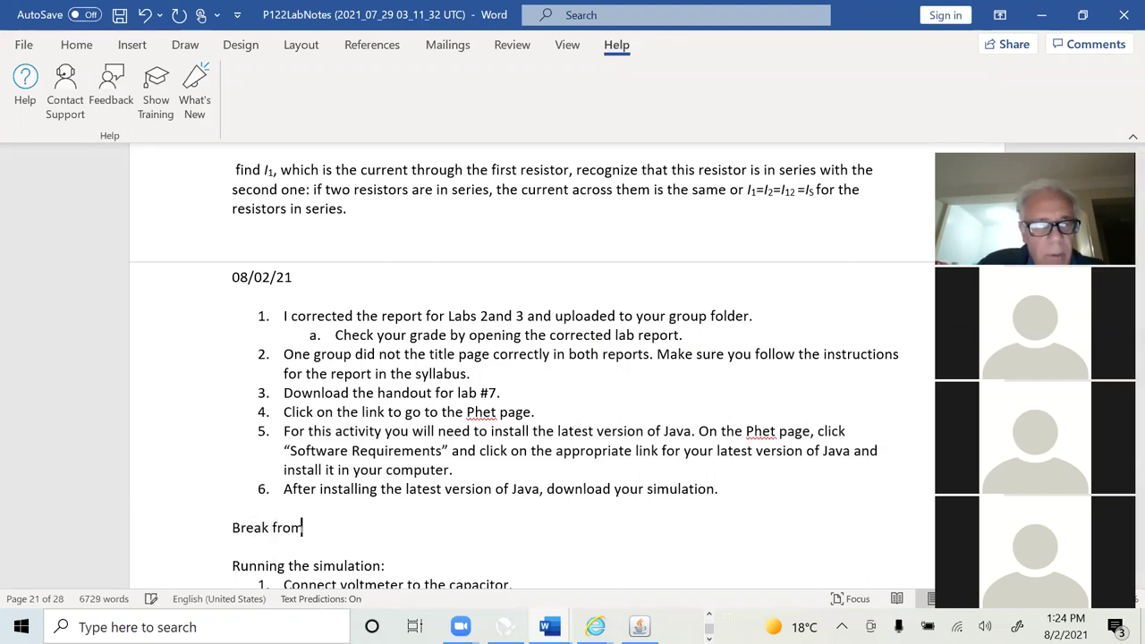
{"action": "type", "text": " Ç 25"}
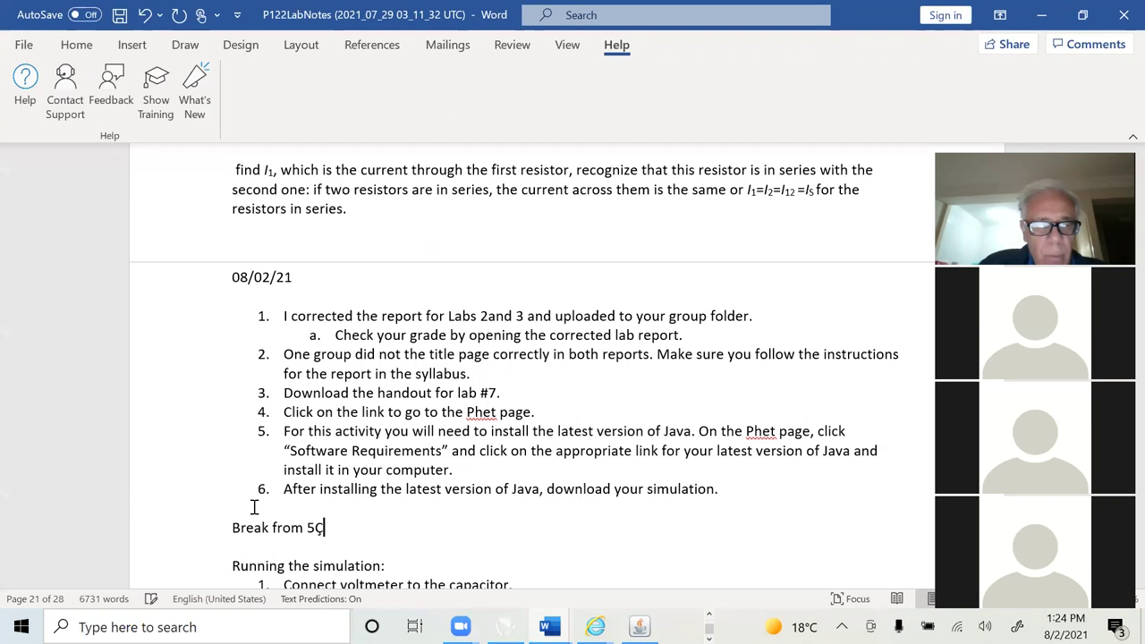
{"action": "key", "text": "BackSpace"}
{"action": "key", "text": "BackSpace"}
{"action": "key", "text": "BackSpace"}
{"action": "key", "text": "BackSpace"}
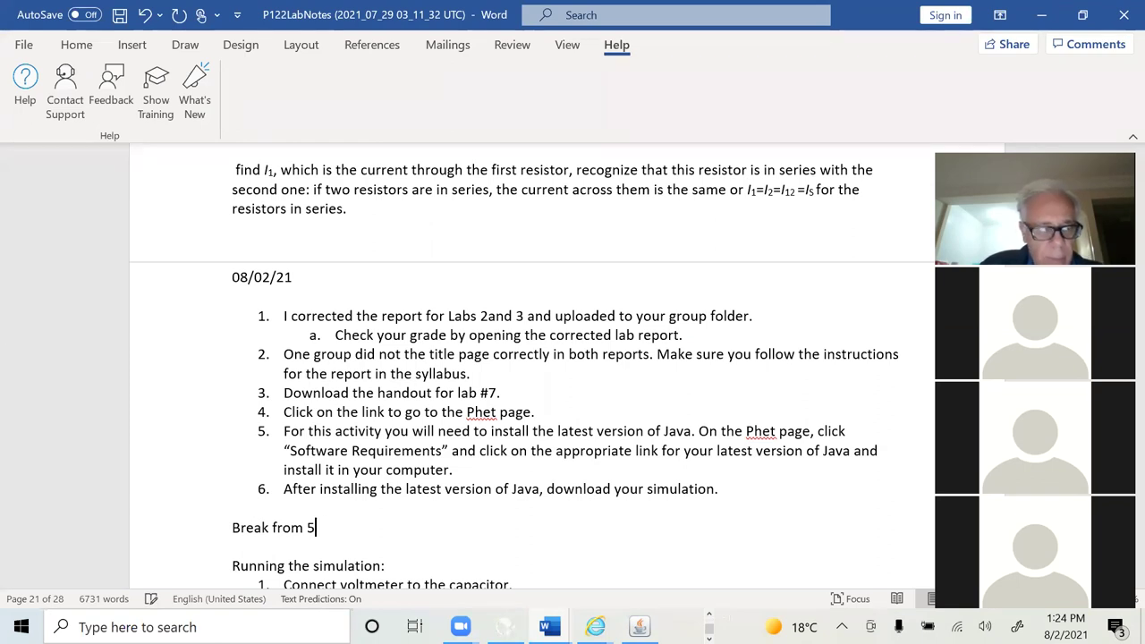
{"action": "key", "text": "alt+shift"}
{"action": "type", "text": ":25 lto"}
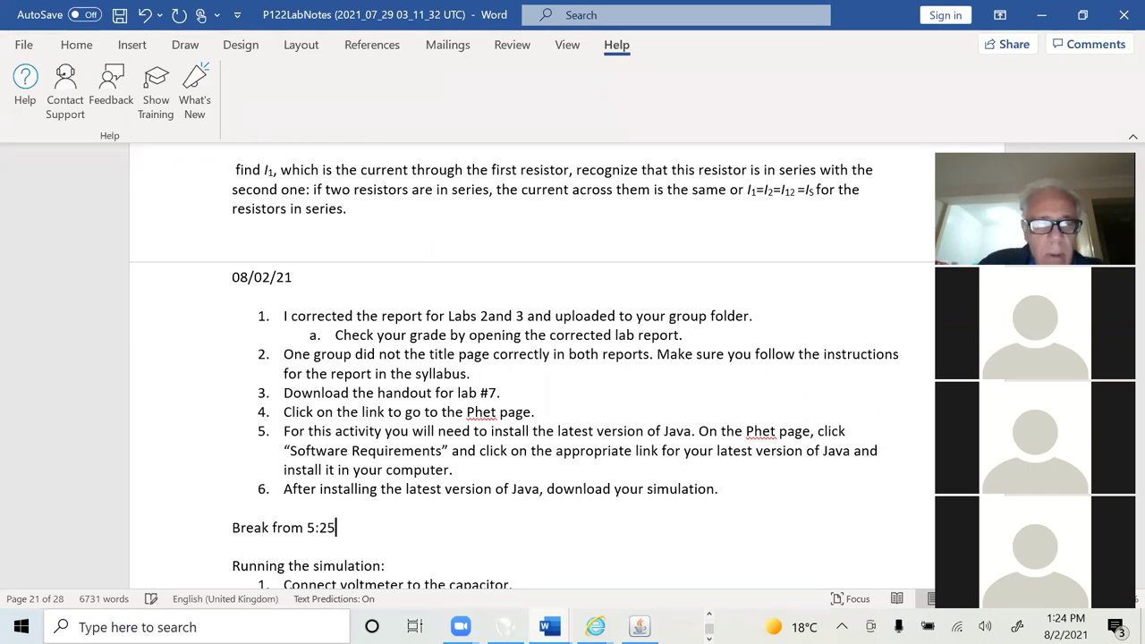
{"action": "key", "text": "BackSpace"}
{"action": "key", "text": "BackSpace"}
{"action": "key", "text": "BackSpace"}
{"action": "key", "text": "BackSpace"}
{"action": "type", "text": "to 5:40"}
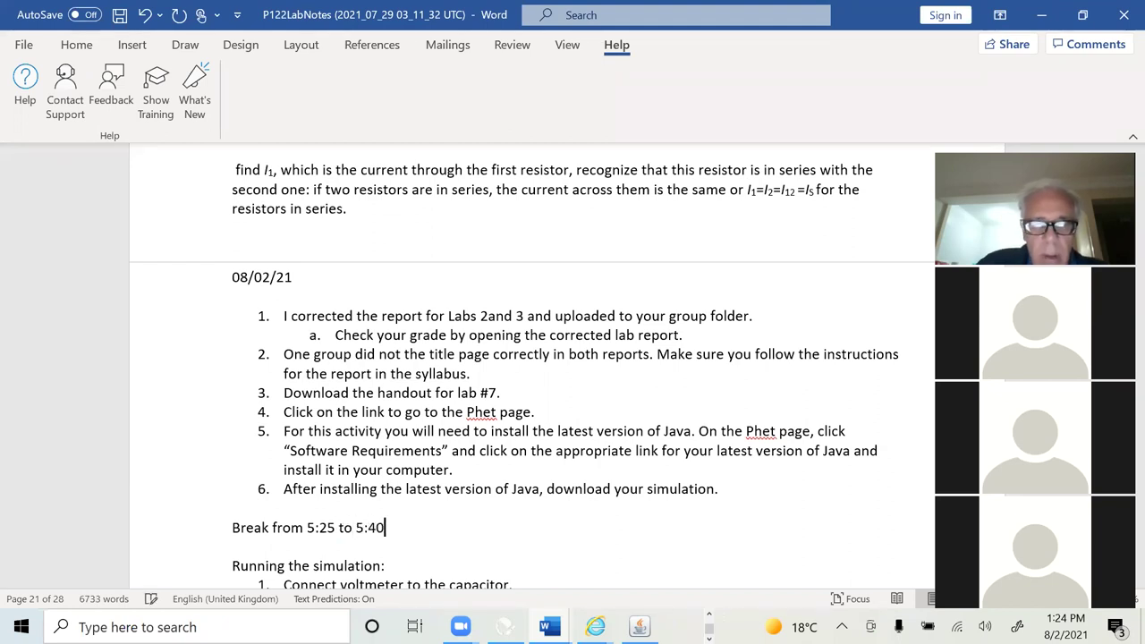
{"action": "type", "text": " p"}
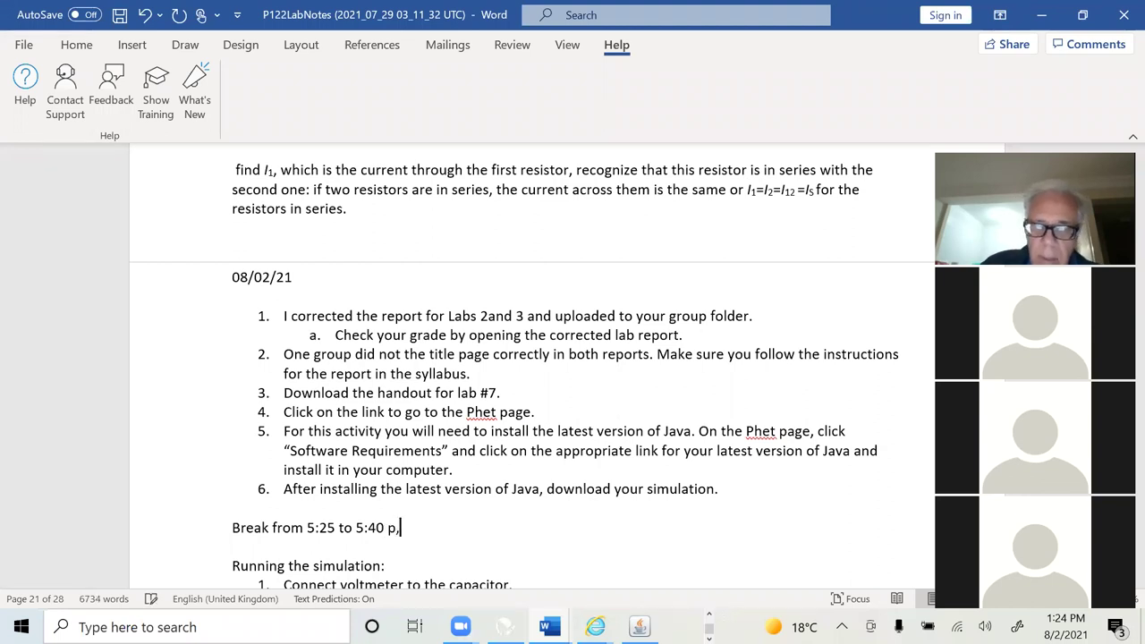
{"action": "type", "text": "m"}
{"action": "key", "text": "Return"}
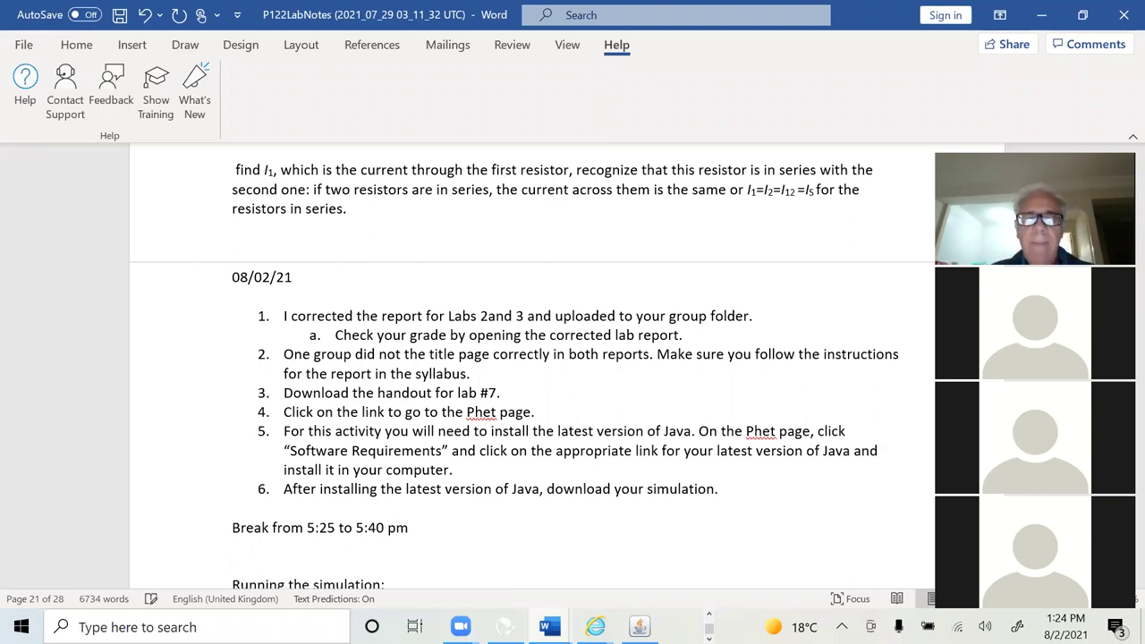
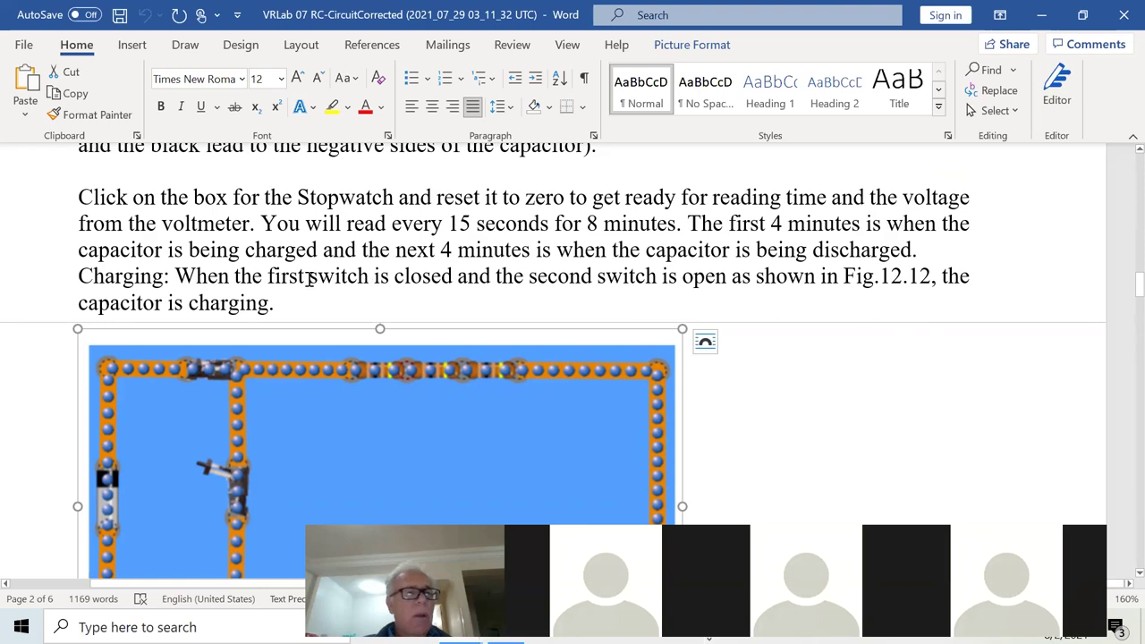
Select the paragraph about the Stopwatch and the 15-second voltage readings in the VRLab 07 RC-CircuitCorrected handout.
{"action": "triple_click", "coordinate": [231, 248]}
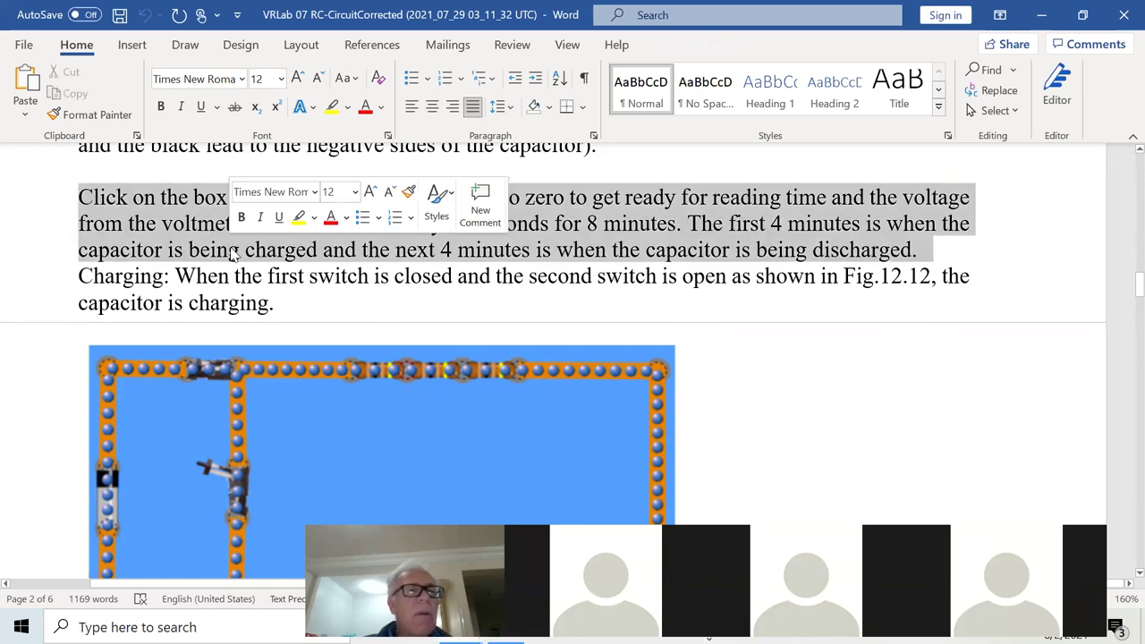
Deselect the handout paragraph, switch to the Circuit Construction Kit simulation, and start, stop and reset its stopwatch.
{"action": "left_click", "coordinate": [560, 252]}
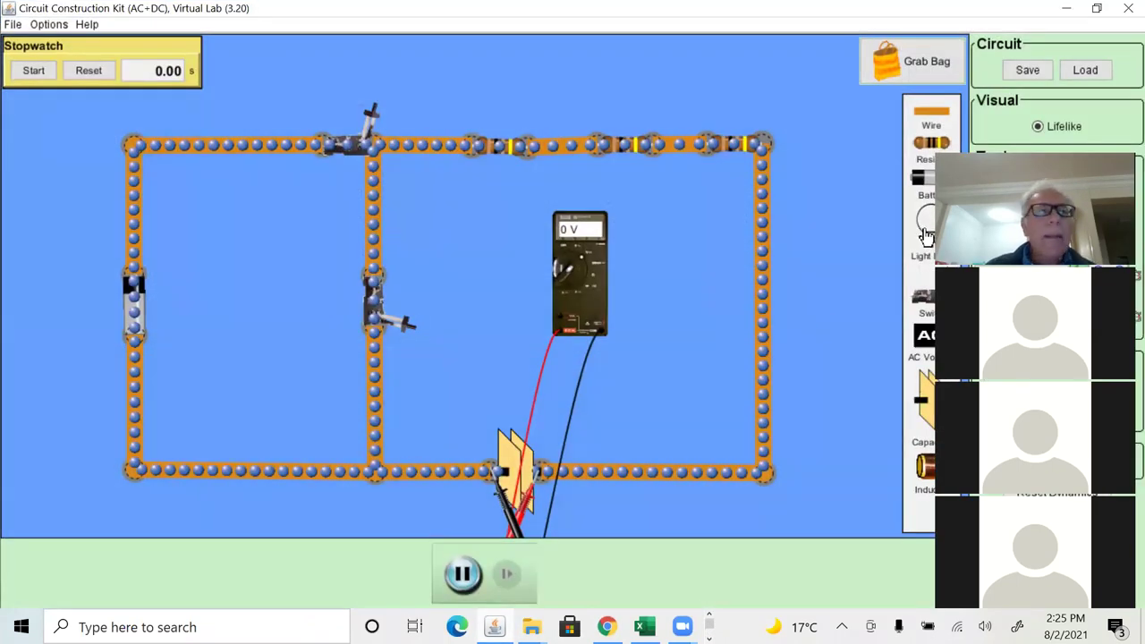
{"action": "left_click", "coordinate": [34, 74]}
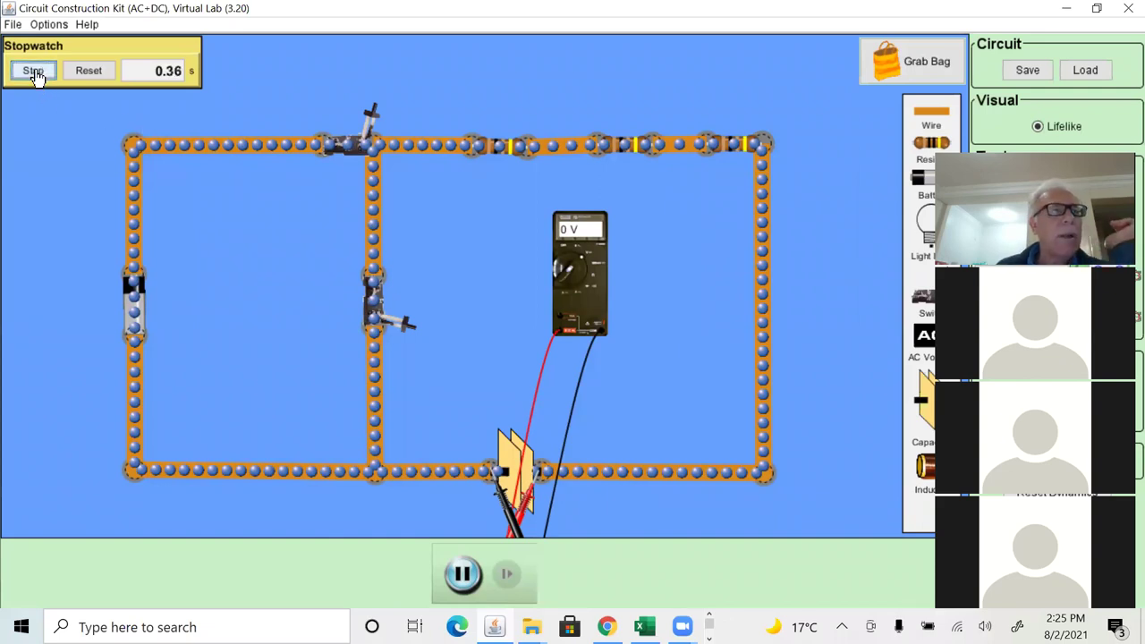
{"action": "left_click", "coordinate": [36, 76]}
{"action": "left_click", "coordinate": [84, 71]}
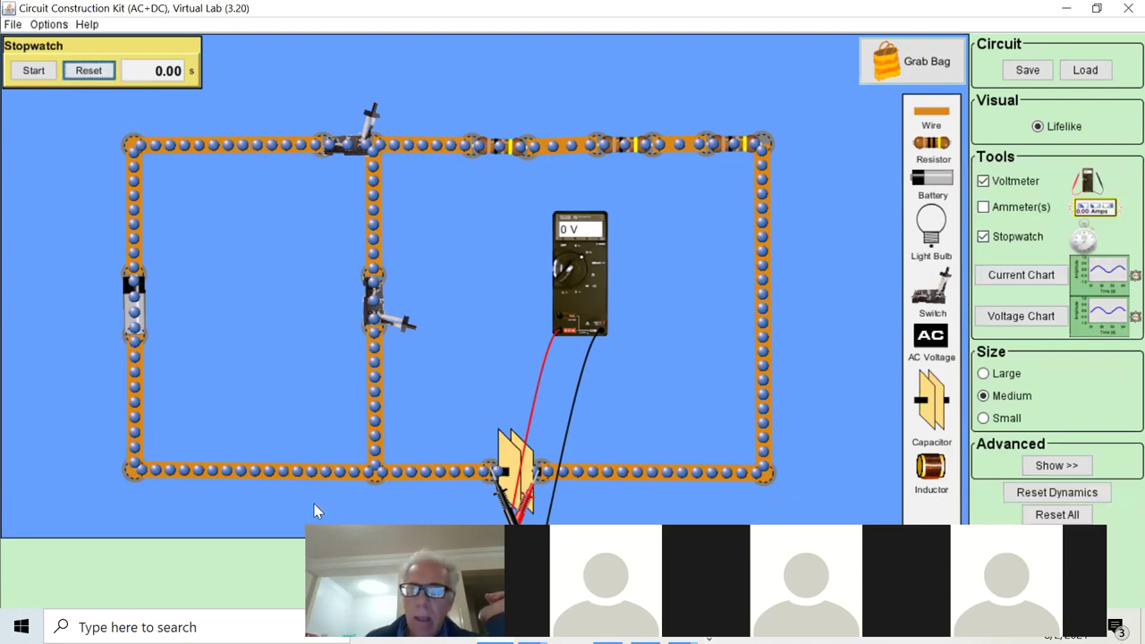
Switch to the 08-CSUSum21Roster workbook in Excel, maximize its window and restore it to the smaller size.
{"action": "left_click_drag", "start_coordinate": [314, 537], "coordinate": [210, 479]}
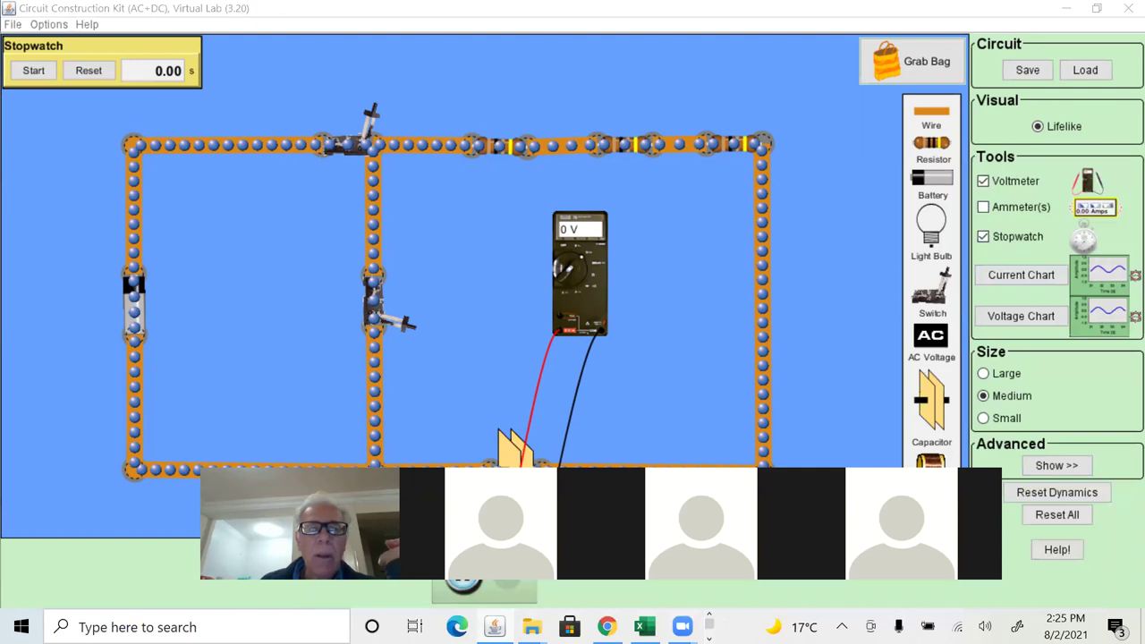
{"action": "key", "text": "alt+Tab"}
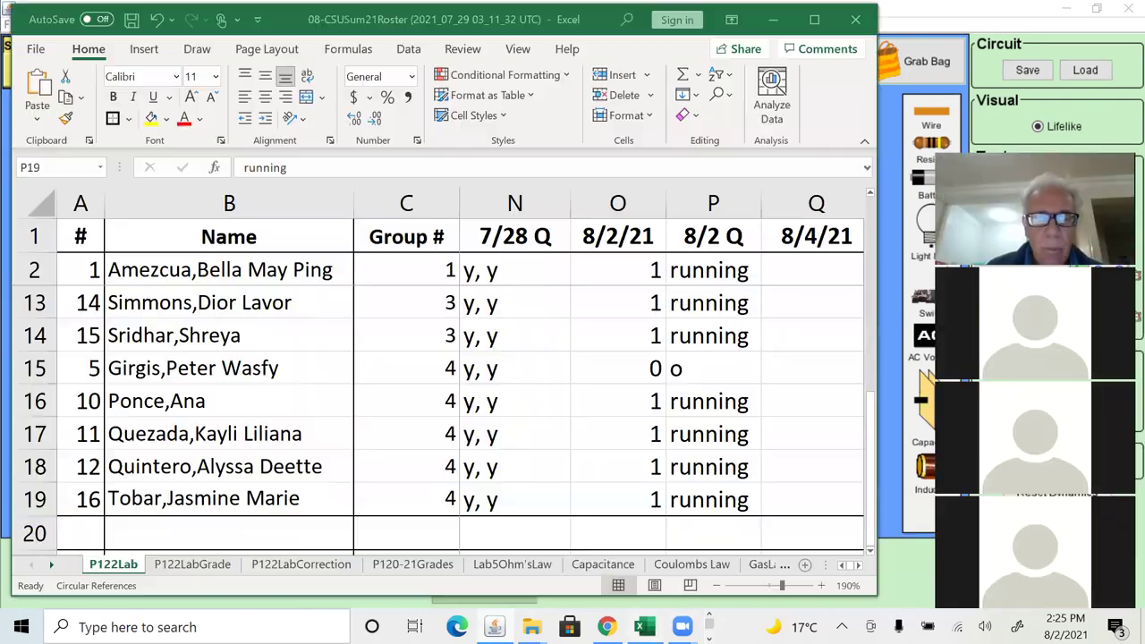
{"action": "left_click", "coordinate": [812, 18]}
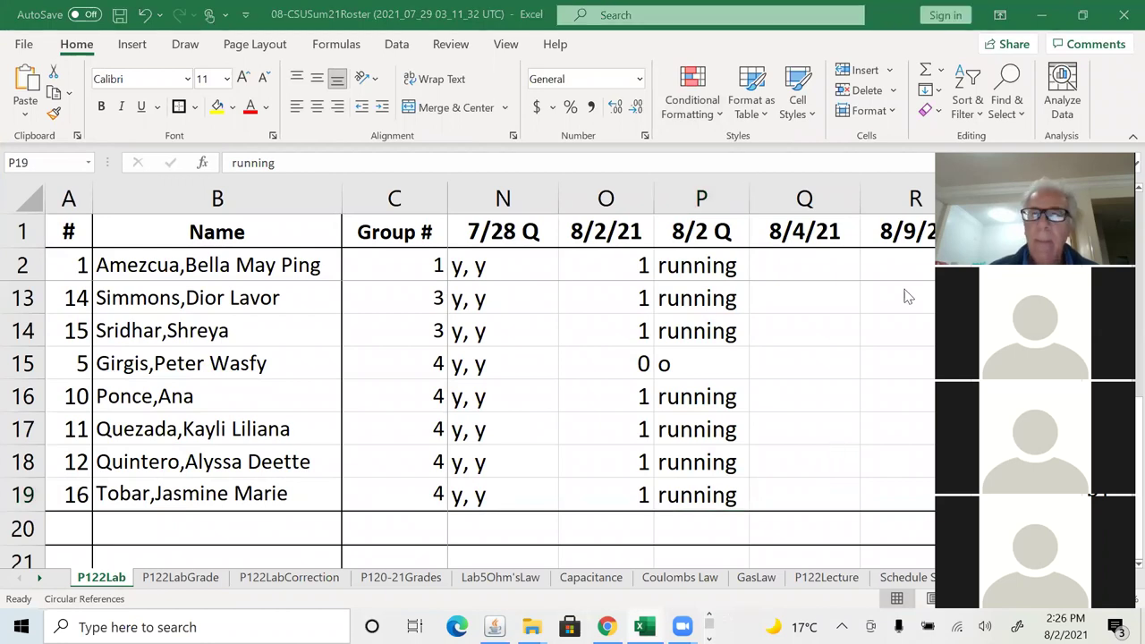
{"action": "left_click", "coordinate": [1084, 15]}
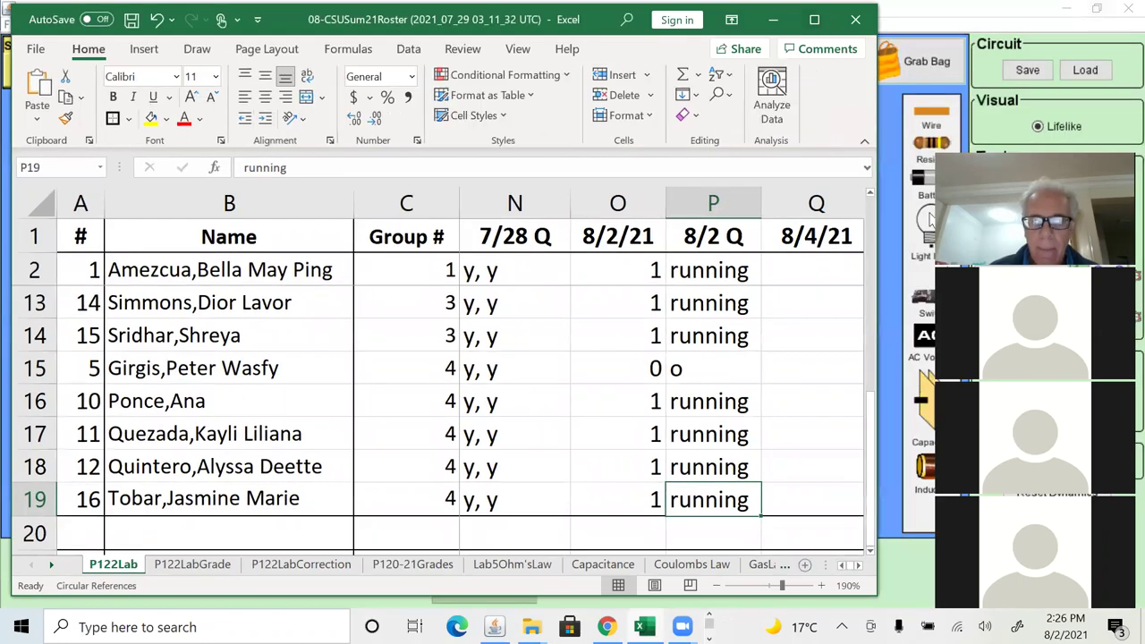
Add a new worksheet to the workbook and rename it "RC Circuit".
{"action": "left_click", "coordinate": [805, 566]}
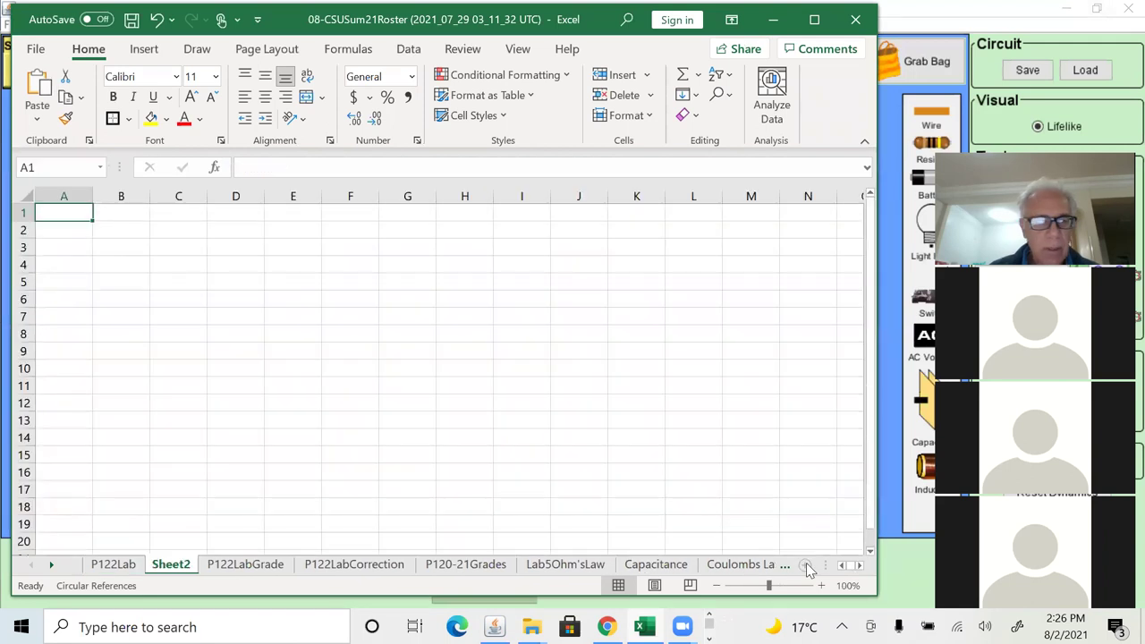
{"action": "scroll", "coordinate": [806, 566], "scroll_direction": "up", "scroll_amount": 6}
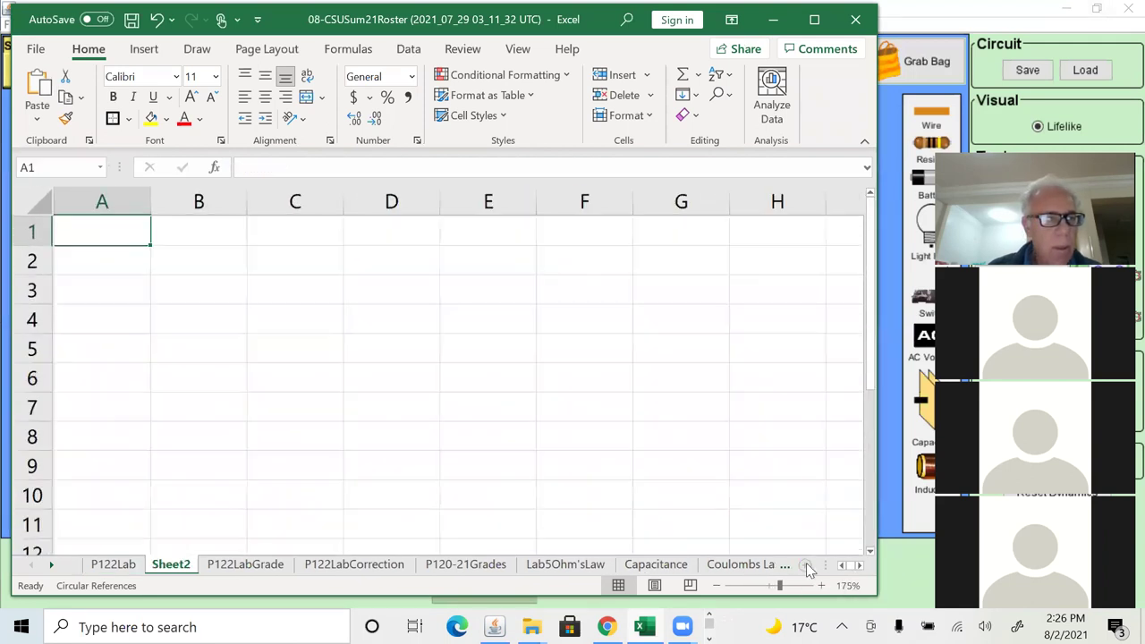
{"action": "right_click", "coordinate": [182, 568]}
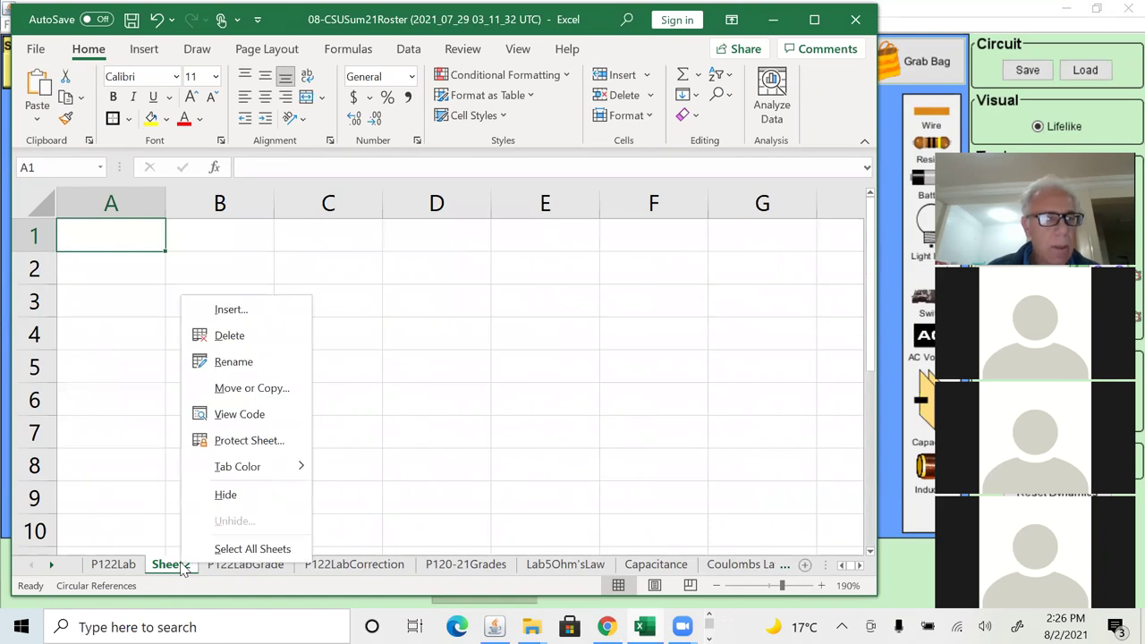
{"action": "left_click", "coordinate": [226, 369]}
{"action": "type", "text": "RC Circuit"}
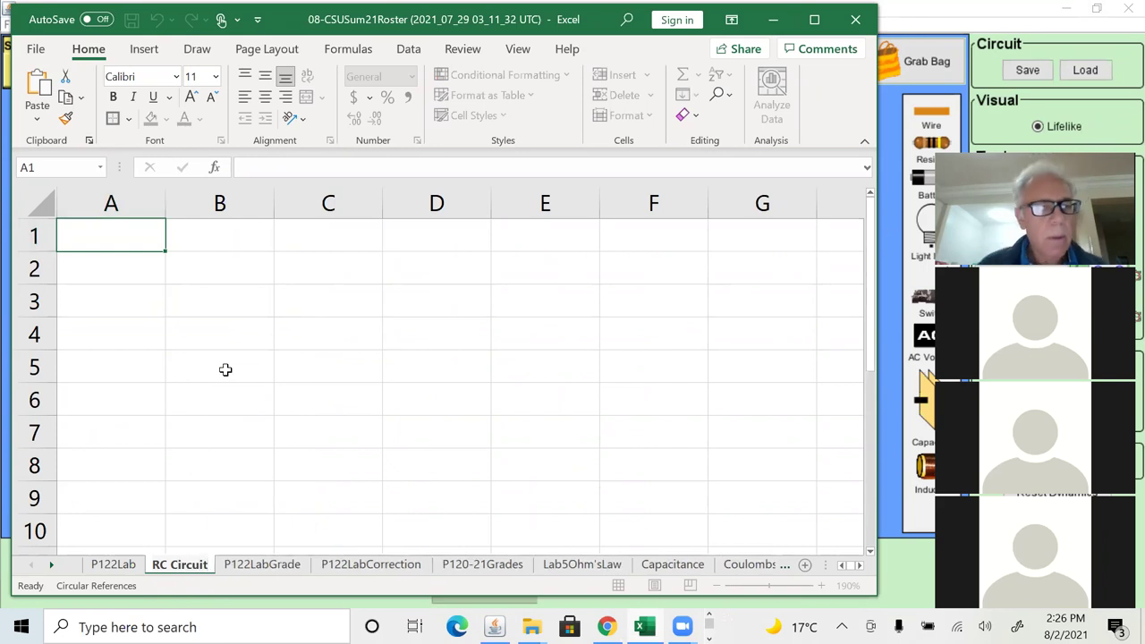
Enter the column headers "t (s)" in cell B1 and "VC (V)" in cell C1.
{"action": "left_click", "coordinate": [225, 240]}
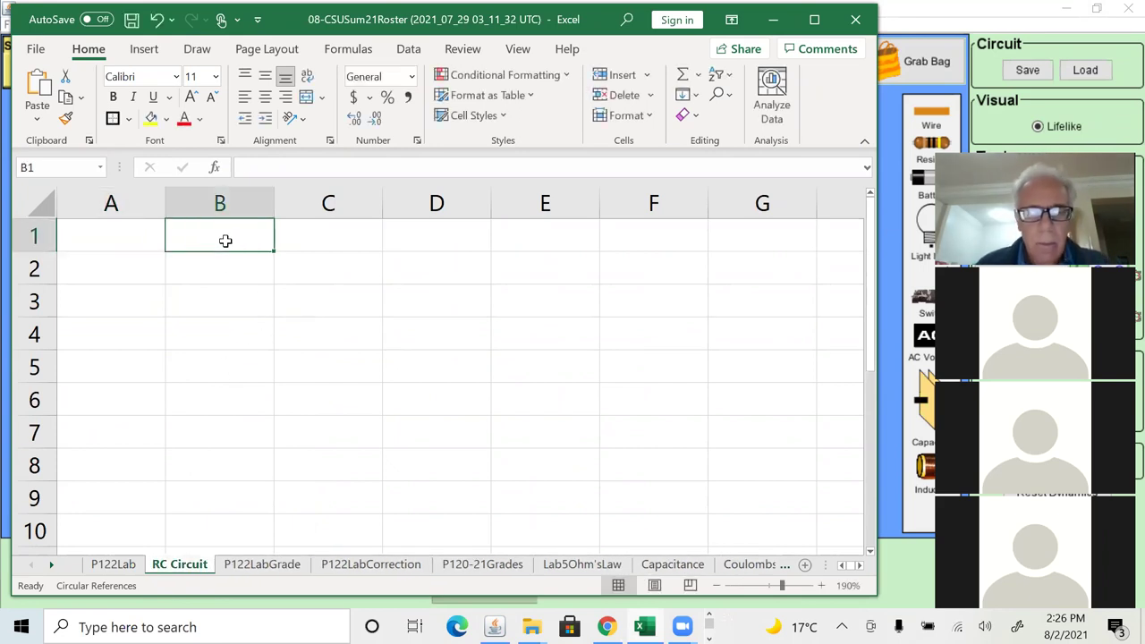
{"action": "type", "text": "t"}
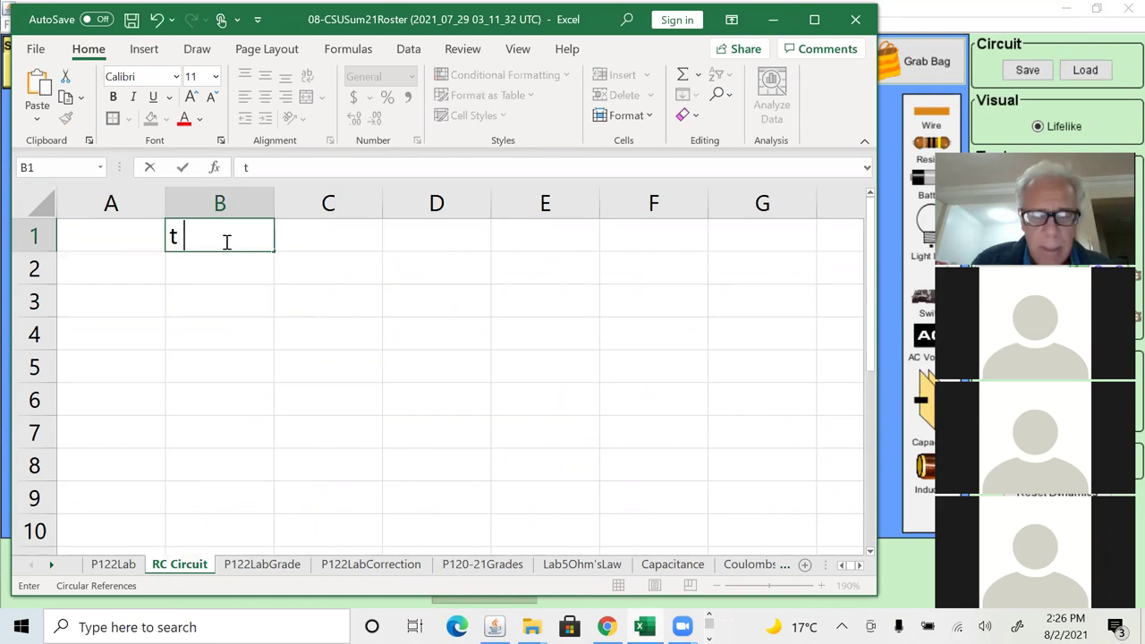
{"action": "type", "text": " (s)"}
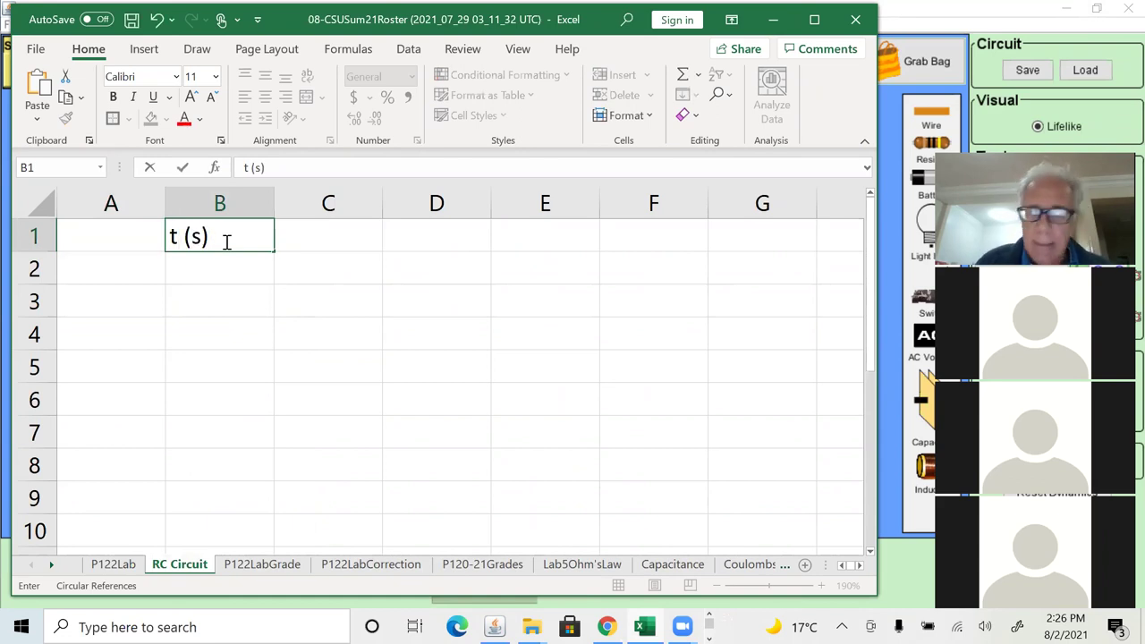
{"action": "key", "text": "Return"}
{"action": "left_click", "coordinate": [225, 240]}
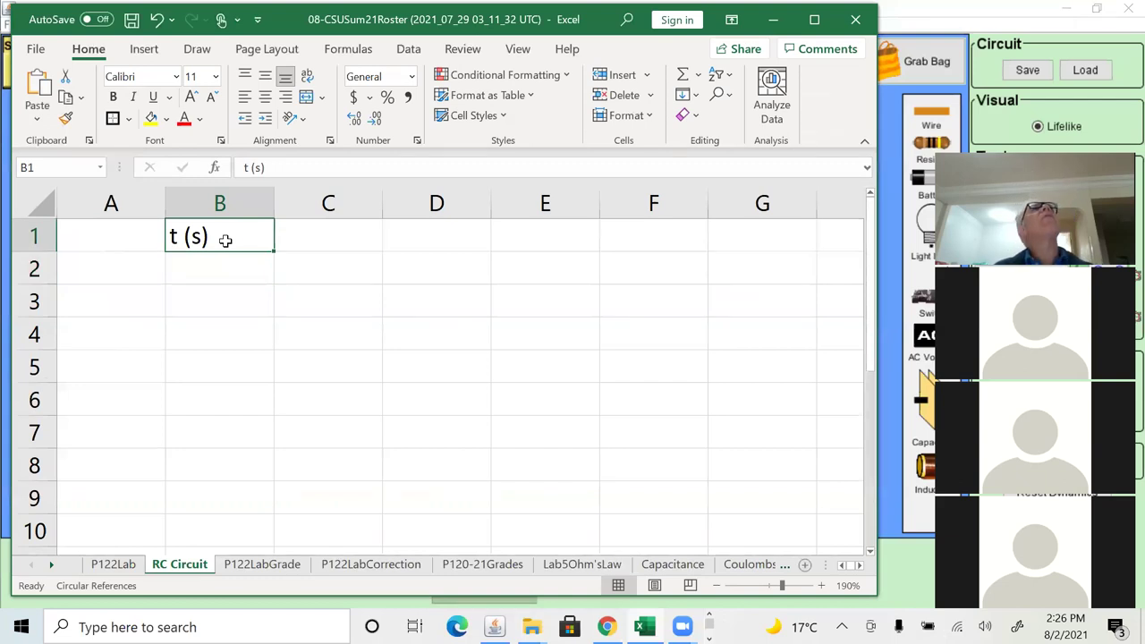
{"action": "key", "text": "Tab"}
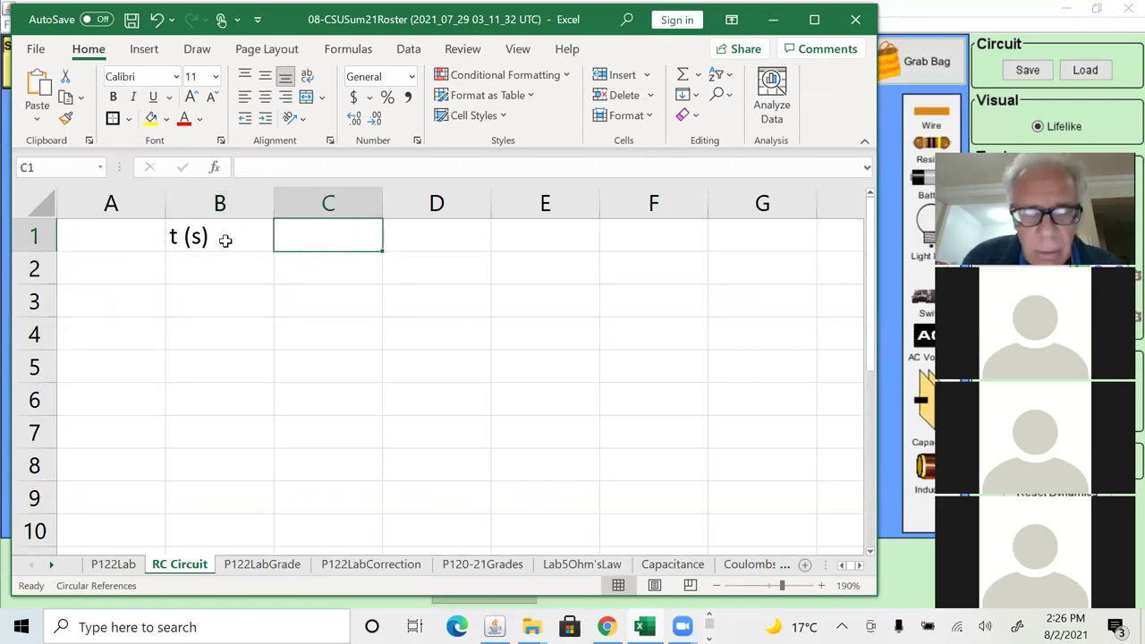
{"action": "type", "text": "V"}
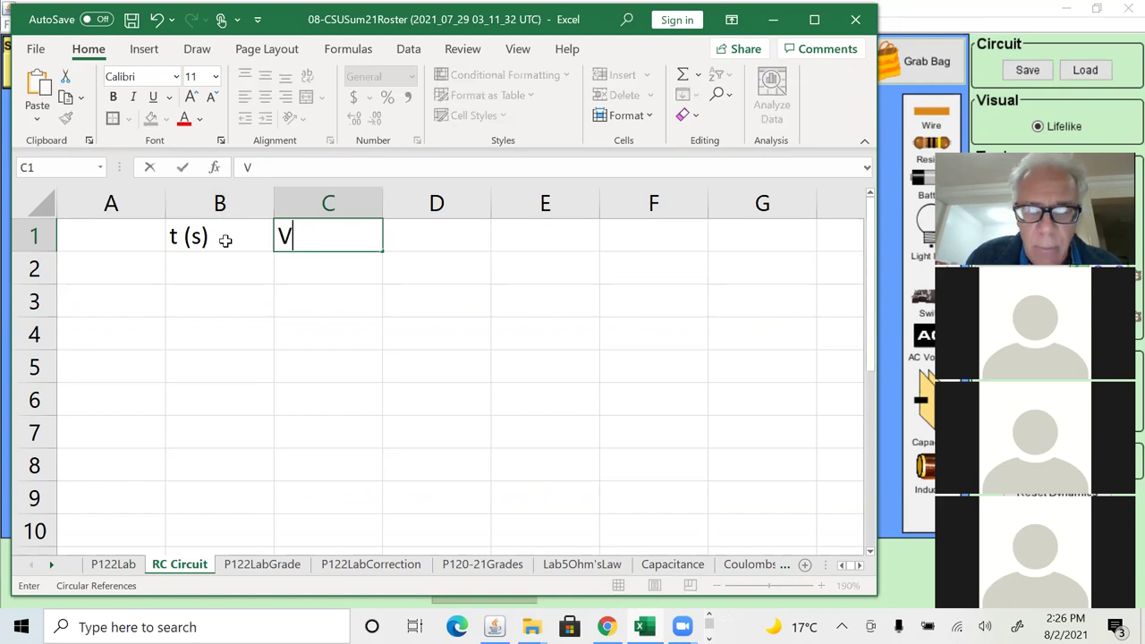
{"action": "type", "text": "C "}
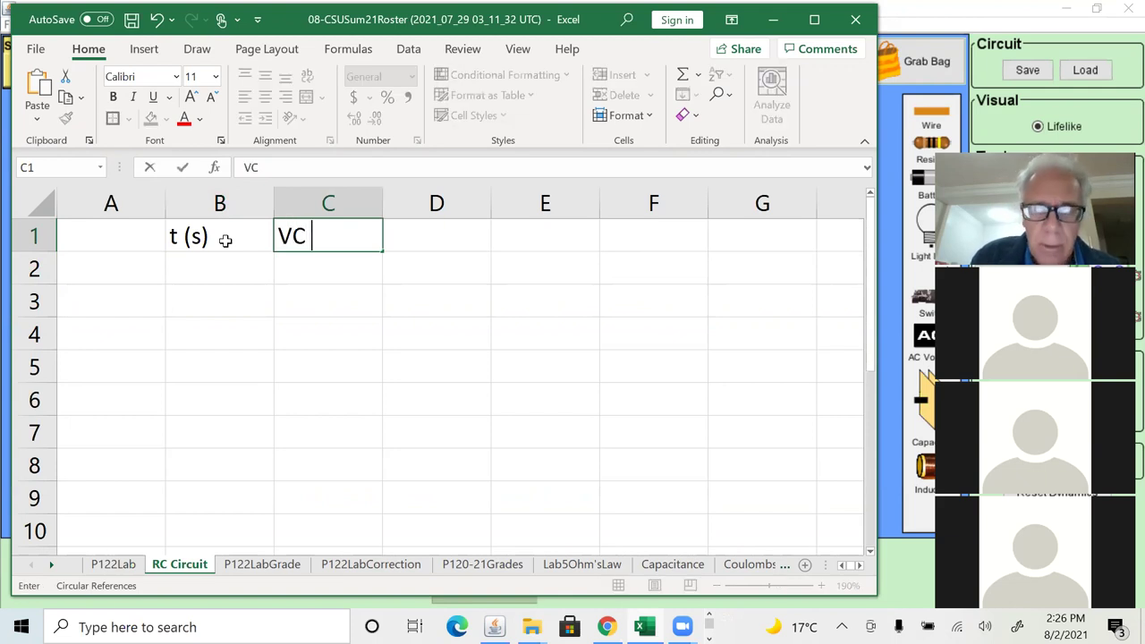
{"action": "type", "text": "(V)"}
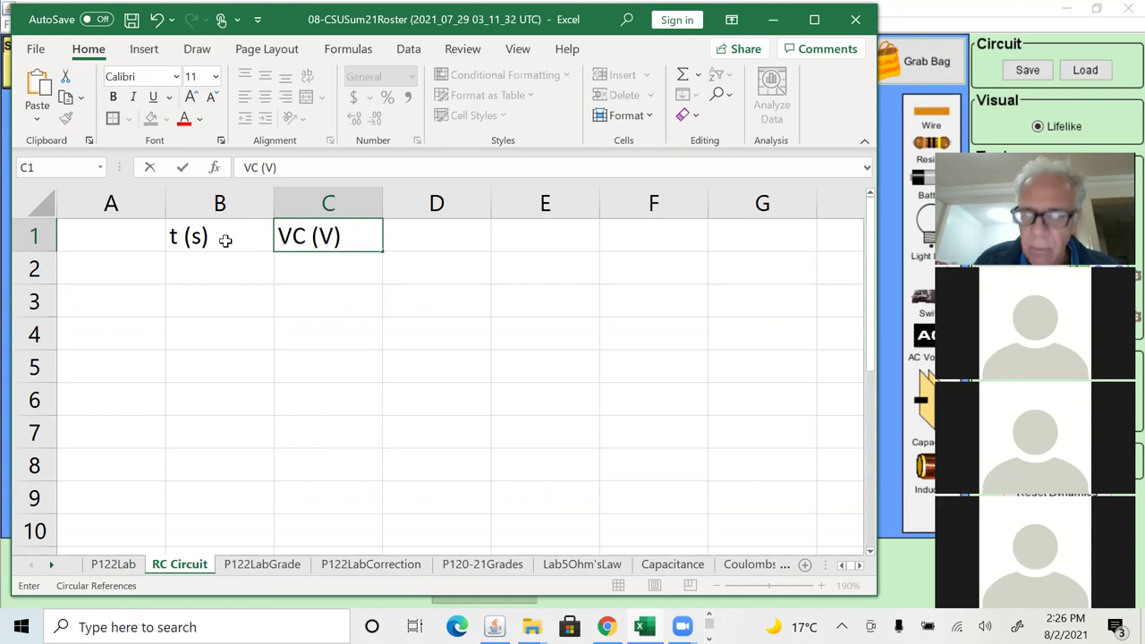
Format the letter C in the C1 voltage header as a subscript.
{"action": "right_click", "coordinate": [296, 236]}
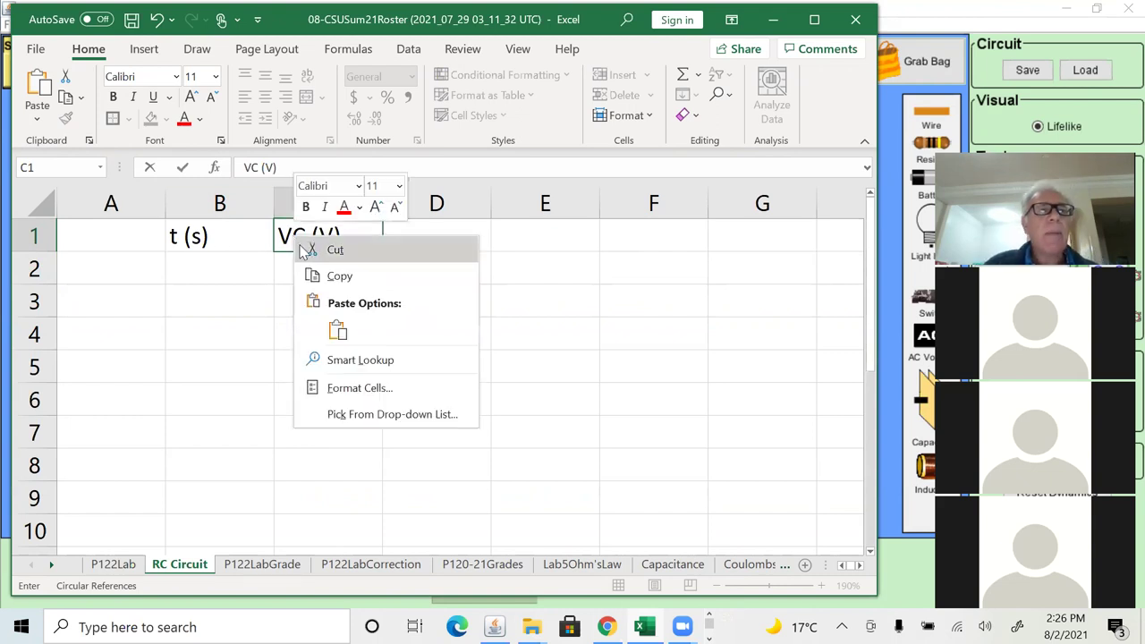
{"action": "key", "text": "Escape"}
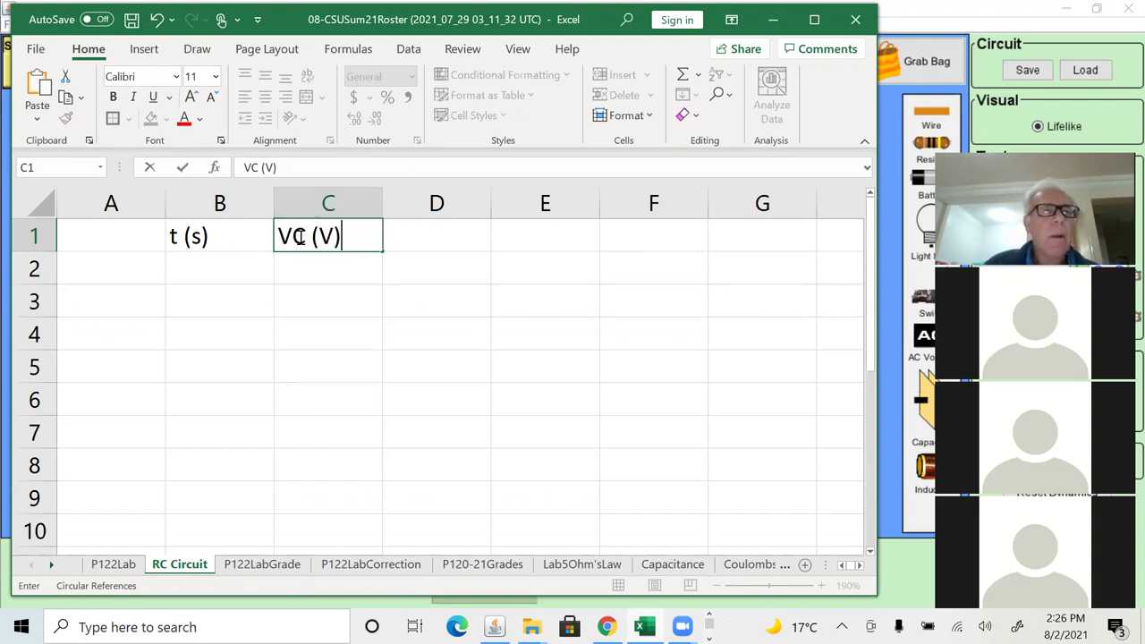
{"action": "left_click_drag", "start_coordinate": [297, 236], "coordinate": [287, 239]}
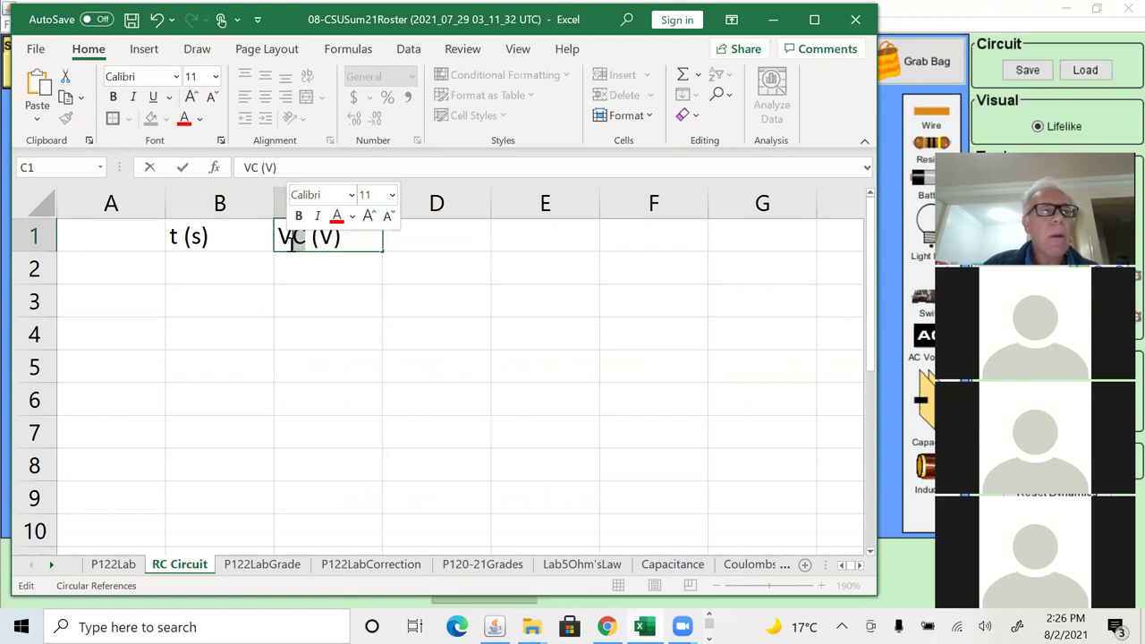
{"action": "right_click", "coordinate": [295, 242]}
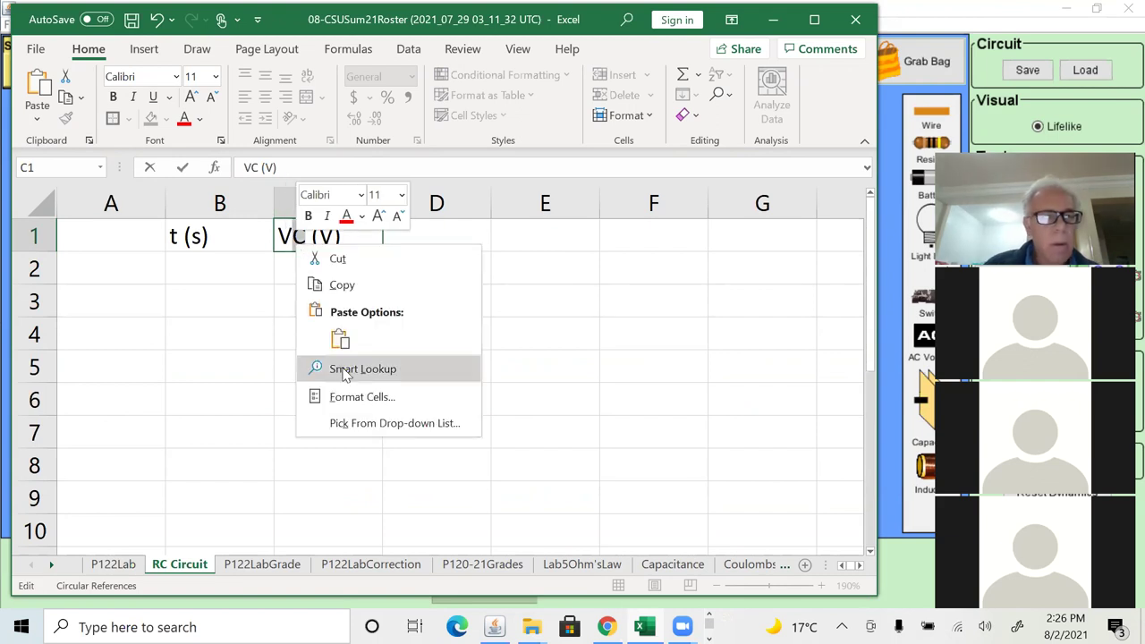
{"action": "left_click", "coordinate": [367, 405]}
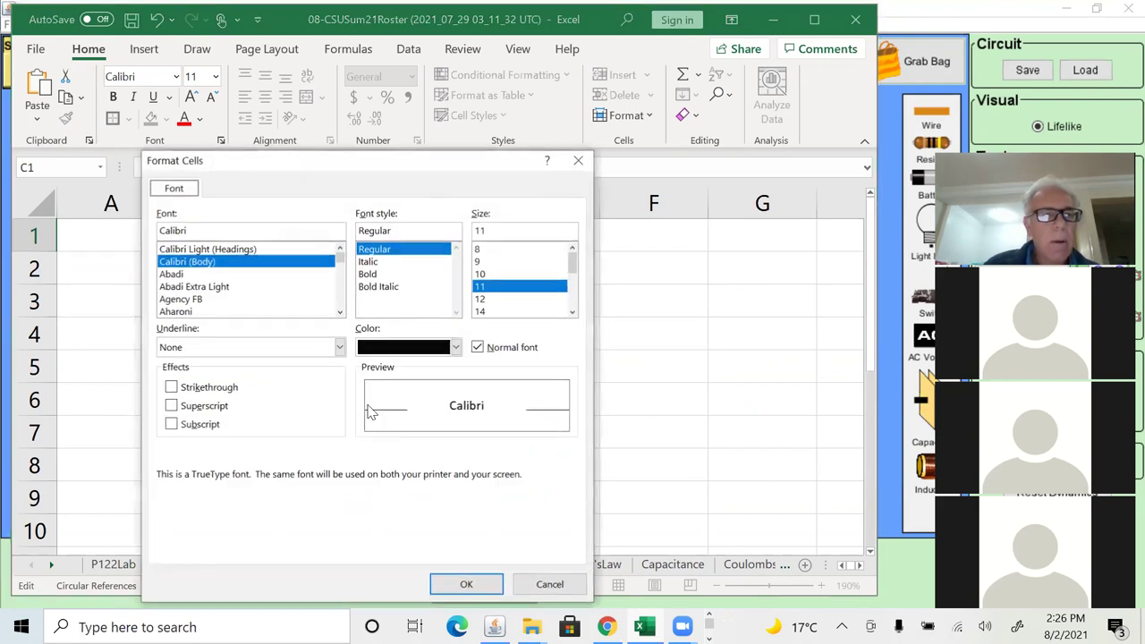
{"action": "left_click", "coordinate": [172, 426]}
{"action": "key", "text": "Return"}
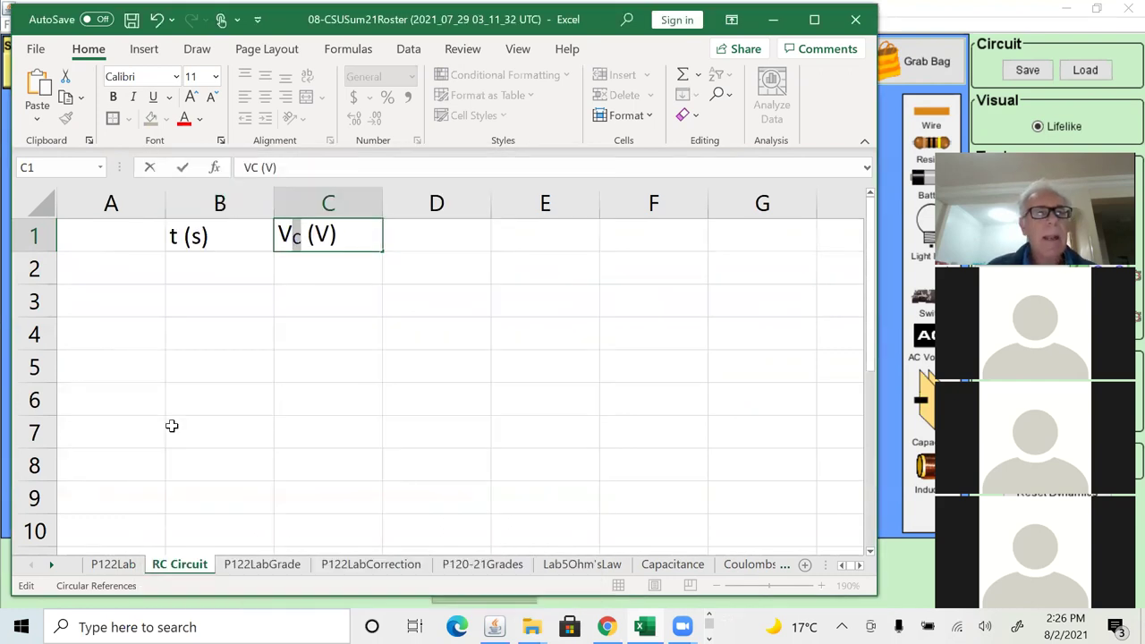
Enter the starting values 0 for time in B2 and 0 for capacitor voltage in C2.
{"action": "left_click", "coordinate": [220, 266]}
{"action": "type", "text": "0"}
{"action": "key", "text": "Return"}
{"action": "left_click", "coordinate": [220, 266]}
{"action": "key", "text": "Right"}
{"action": "type", "text": "0"}
{"action": "key", "text": "Return"}
Enter the times 15, 30, 45 and 60 in cells B3 to B6 of the time column.
{"action": "key", "text": "Left"}
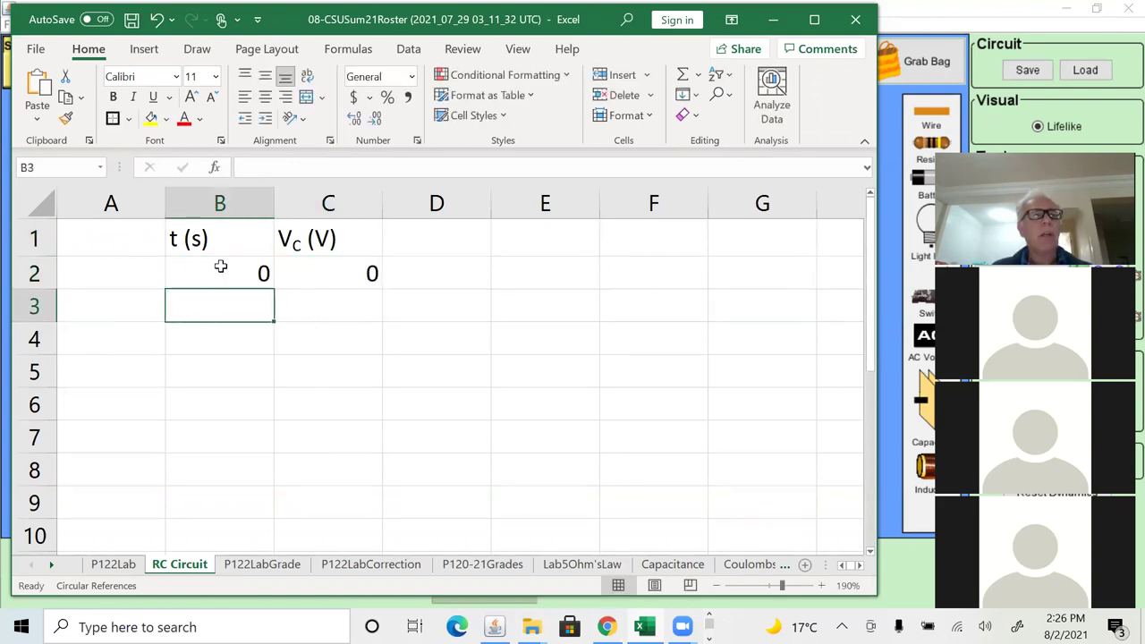
{"action": "type", "text": "15"}
{"action": "key", "text": "Return"}
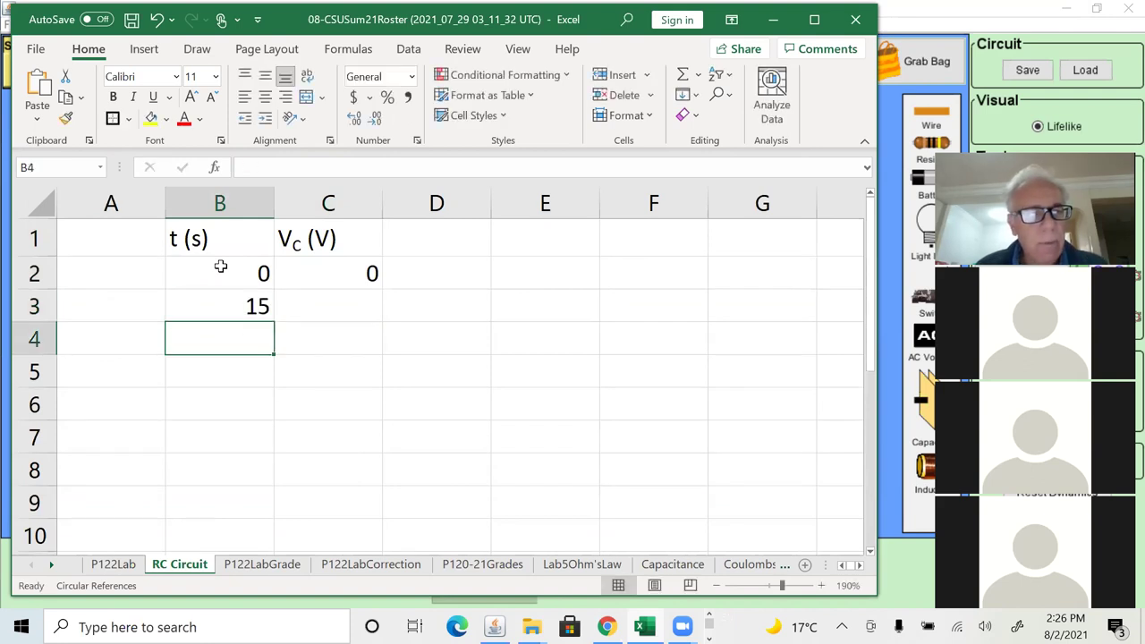
{"action": "type", "text": "30"}
{"action": "key", "text": "Return"}
{"action": "type", "text": "45"}
{"action": "key", "text": "Return"}
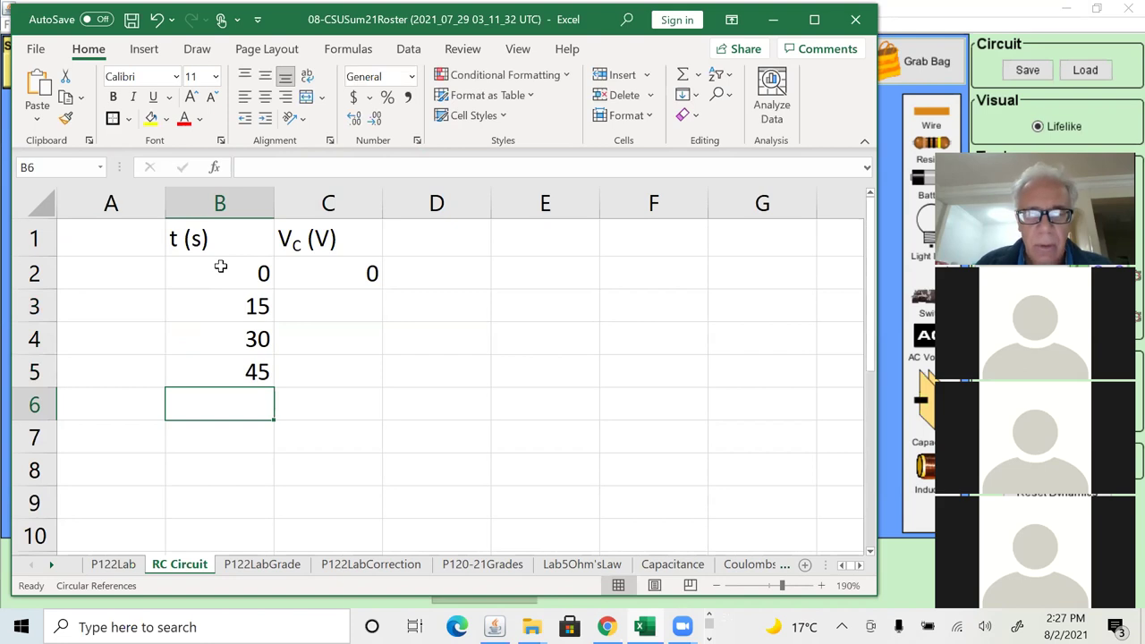
{"action": "type", "text": "60"}
{"action": "key", "text": "Return"}
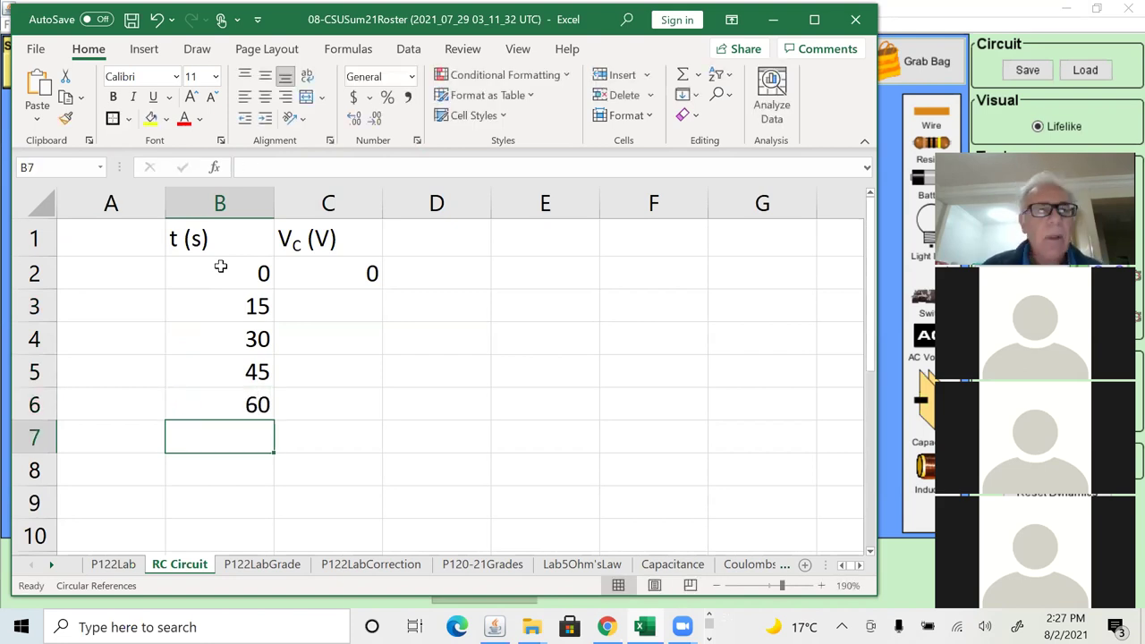
Extend the time series in column B in 15-second increments down to 240 in cell B18.
{"action": "left_click", "coordinate": [240, 286]}
{"action": "left_click_drag", "start_coordinate": [240, 286], "coordinate": [257, 487]}
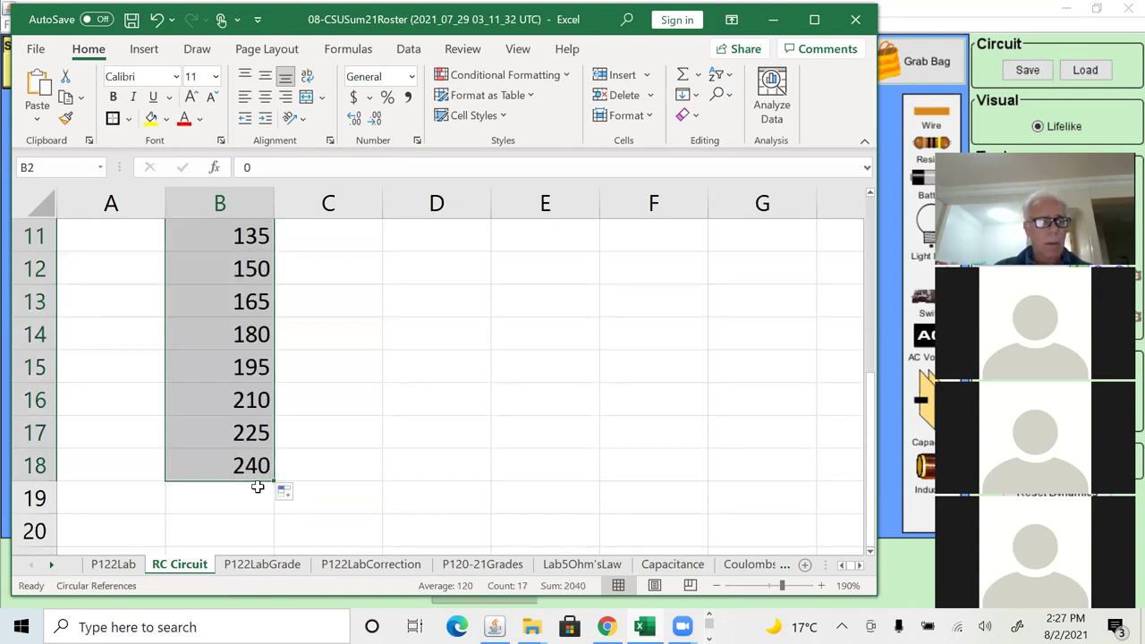
{"action": "scroll", "coordinate": [257, 486], "scroll_direction": "up", "scroll_amount": 2}
{"action": "scroll", "coordinate": [257, 487], "scroll_direction": "up", "scroll_amount": 2}
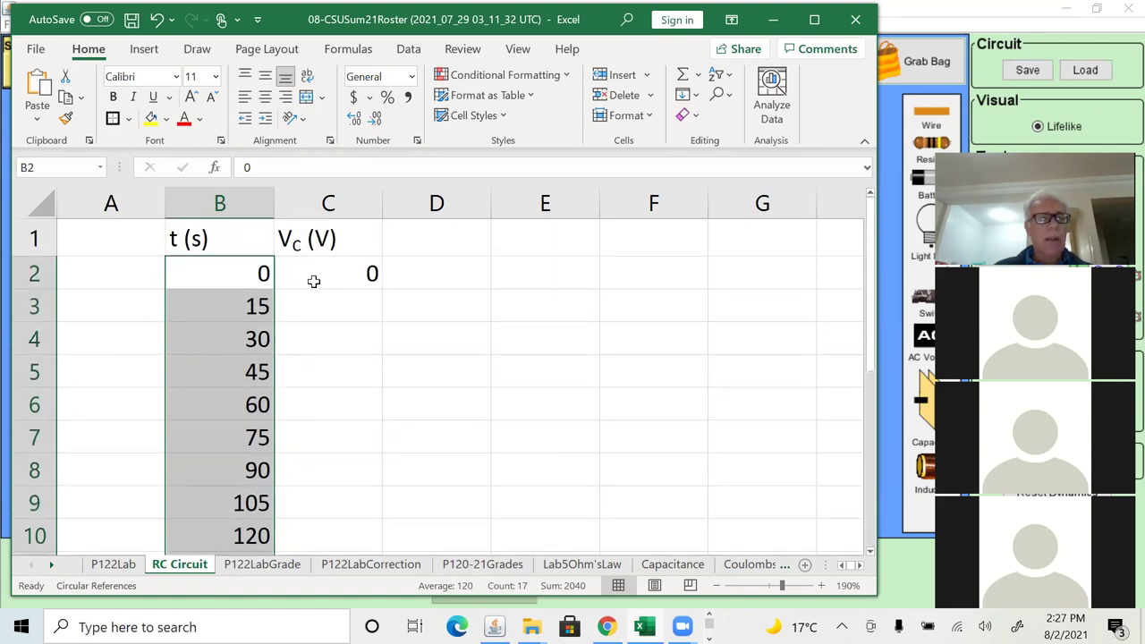
Narrow the Excel window to columns A to C so the circuit's multimeter and capacitor stay visible beside it.
{"action": "left_click", "coordinate": [322, 311]}
{"action": "left_click", "coordinate": [323, 340]}
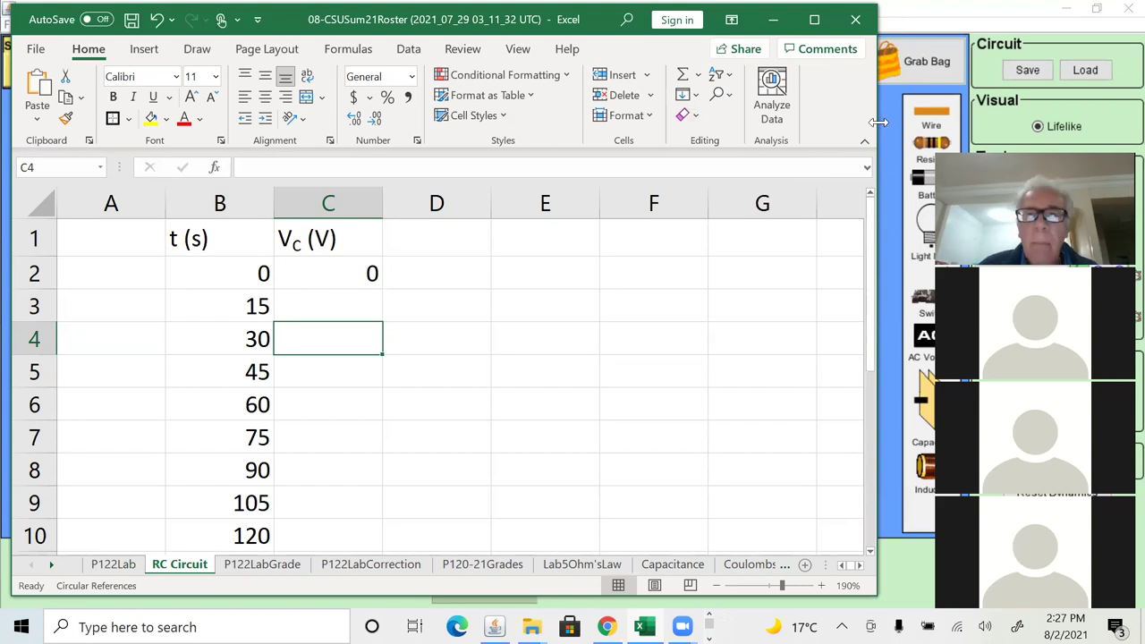
{"action": "left_click_drag", "start_coordinate": [879, 122], "coordinate": [418, 122]}
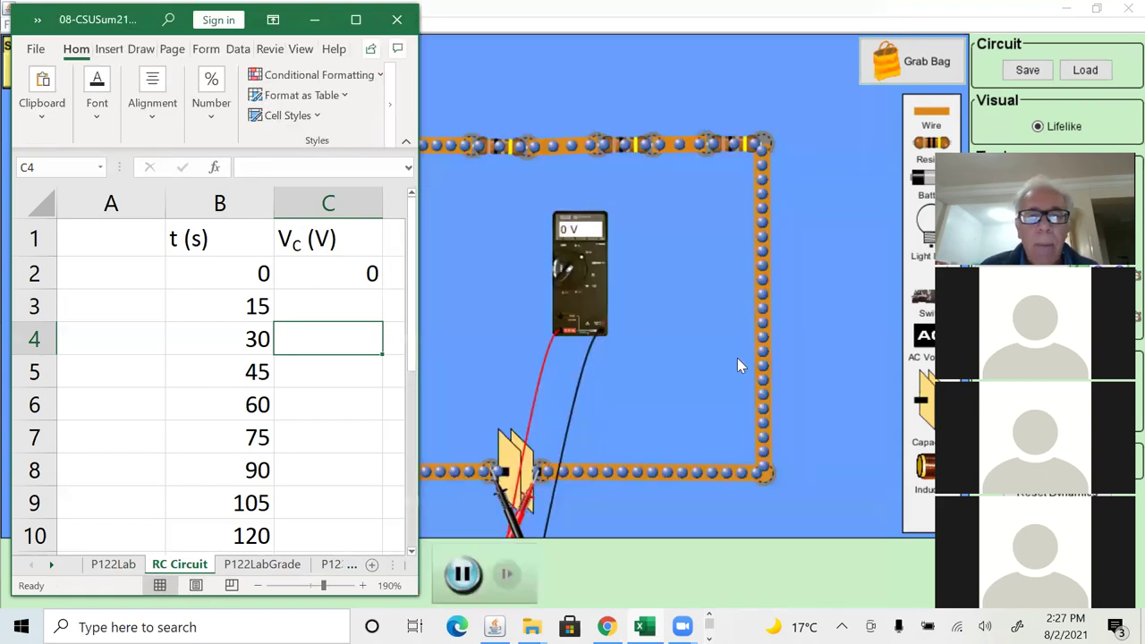
In Circuit Construction Kit, with the simulation paused, close the switch in the upper branch and start the stopwatch.
{"action": "left_click", "coordinate": [800, 375]}
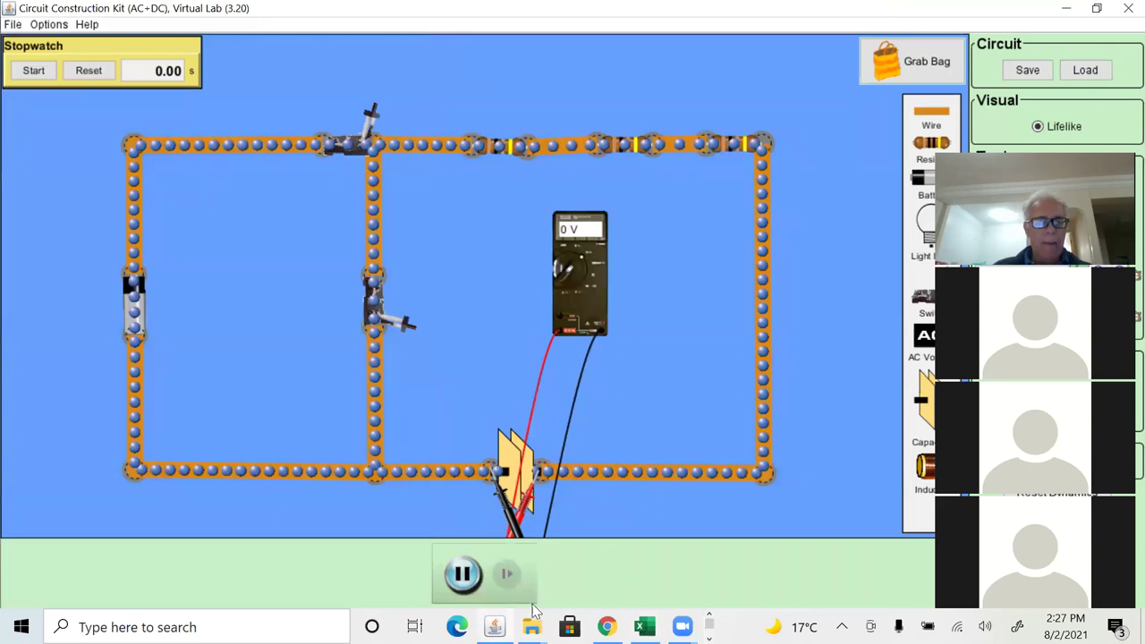
{"action": "left_click", "coordinate": [463, 577]}
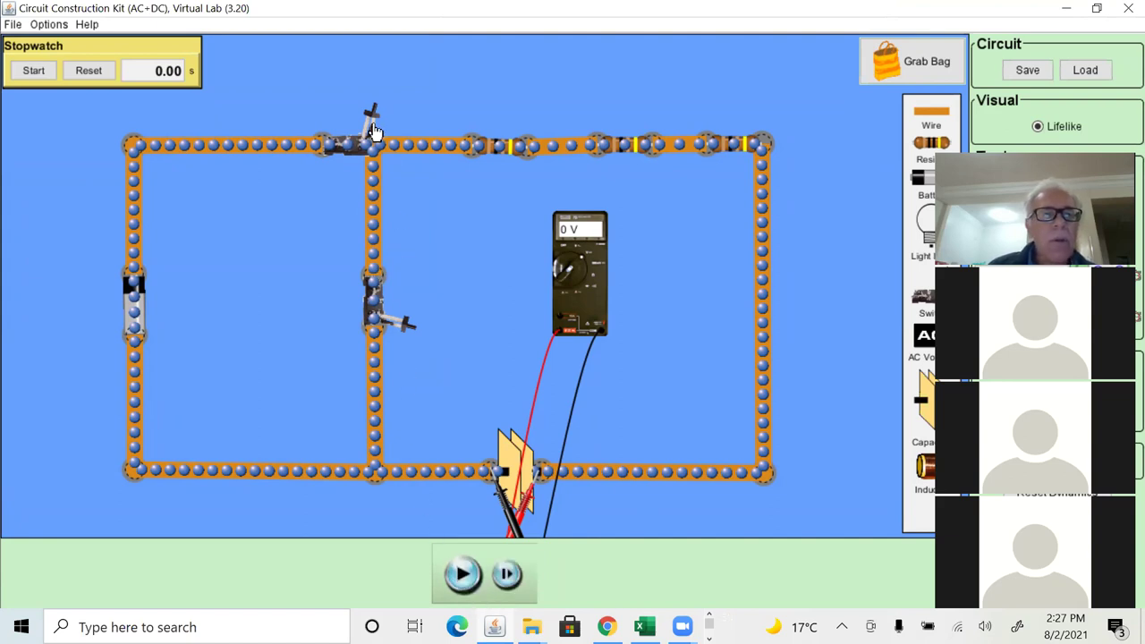
{"action": "left_click_drag", "start_coordinate": [375, 131], "coordinate": [303, 149]}
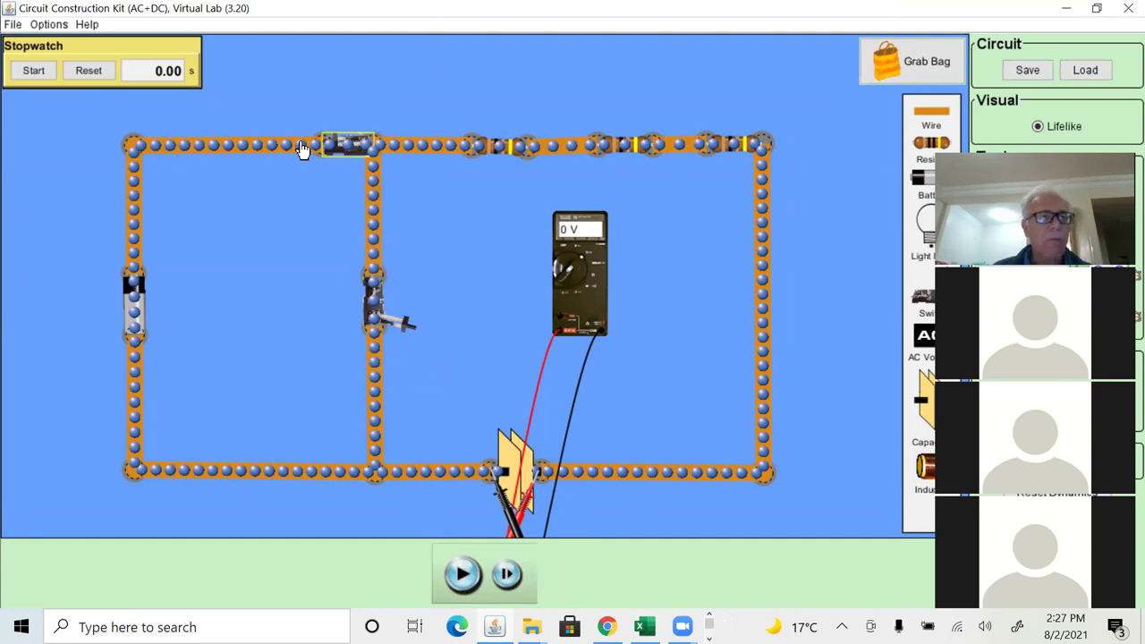
{"action": "left_click", "coordinate": [27, 72]}
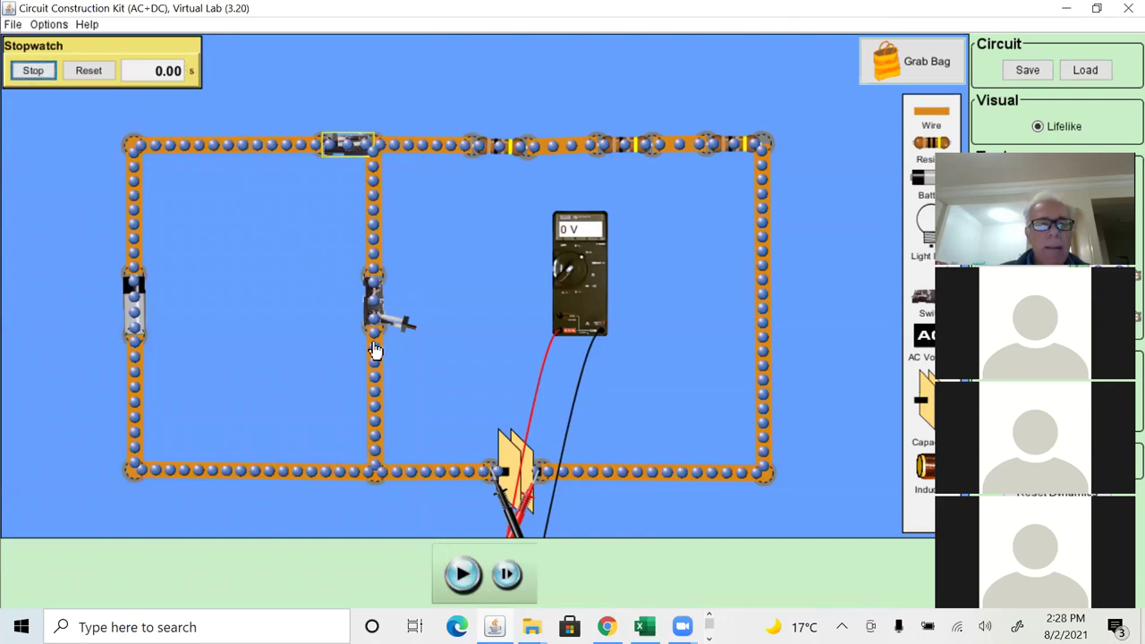
Split the junction above the open middle-branch switch and shorten the loose upper wire away from it.
{"action": "left_click", "coordinate": [376, 284]}
{"action": "right_click", "coordinate": [376, 284]}
{"action": "left_click", "coordinate": [397, 290]}
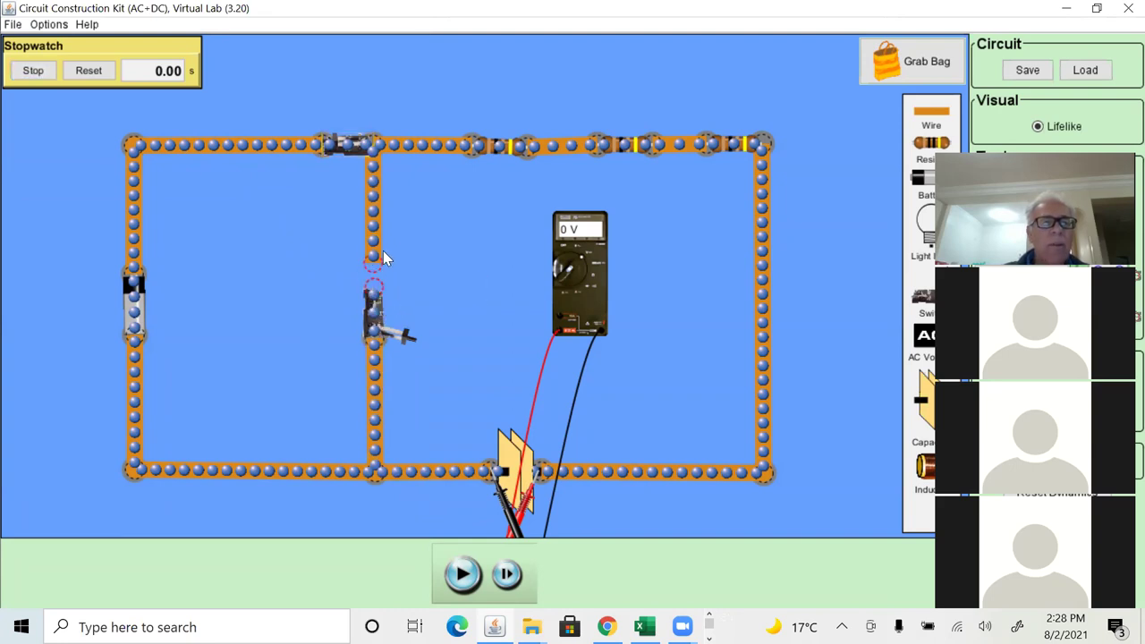
{"action": "left_click_drag", "start_coordinate": [375, 259], "coordinate": [375, 195]}
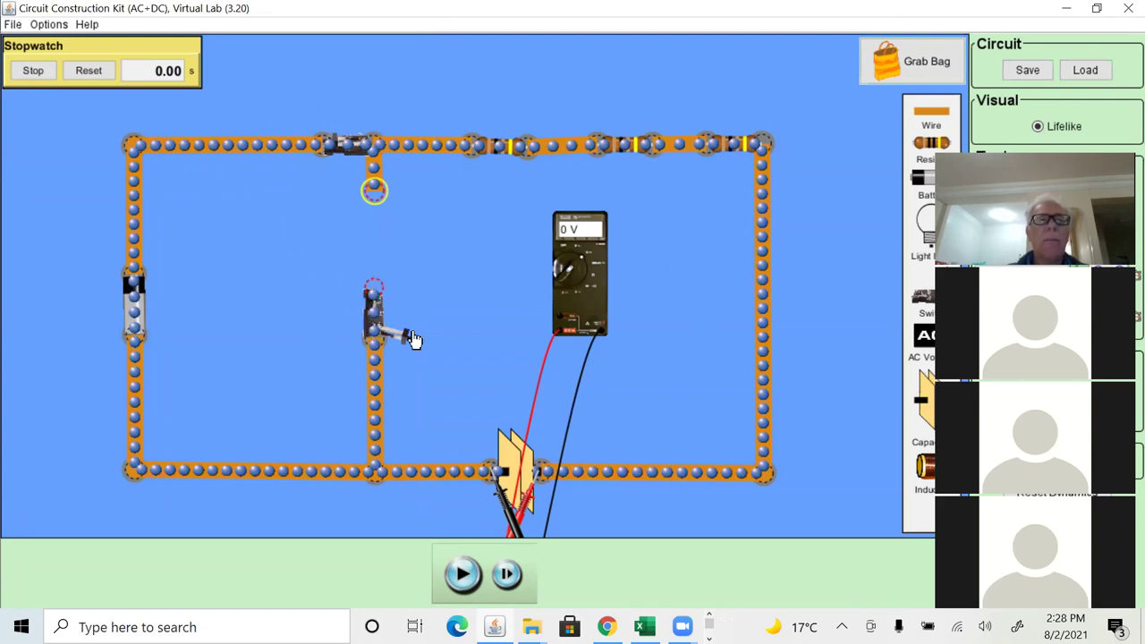
Run the simulation until the stopwatch reaches about 15 s, pause it, and return to the Excel sheet.
{"action": "left_click", "coordinate": [460, 577]}
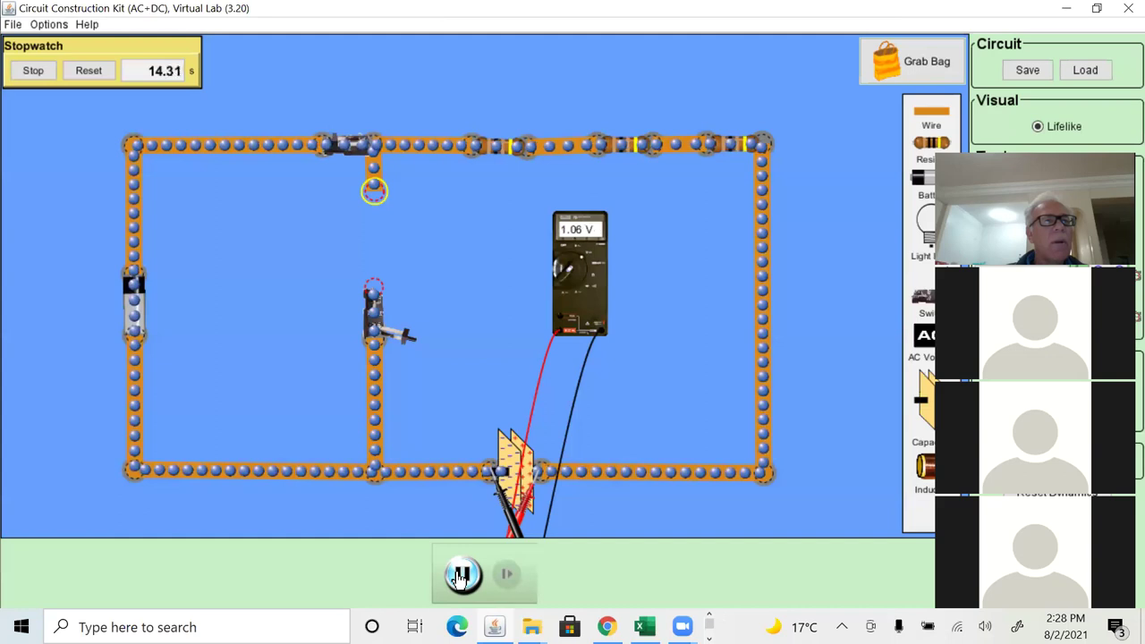
{"action": "left_click", "coordinate": [461, 576]}
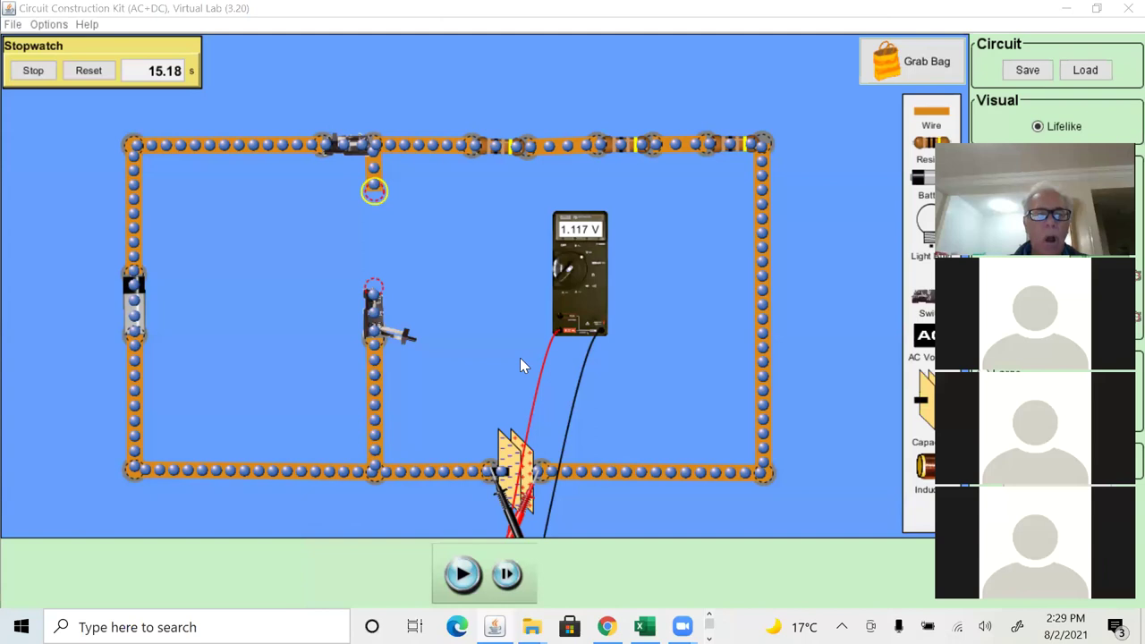
{"action": "key", "text": "alt+Tab"}
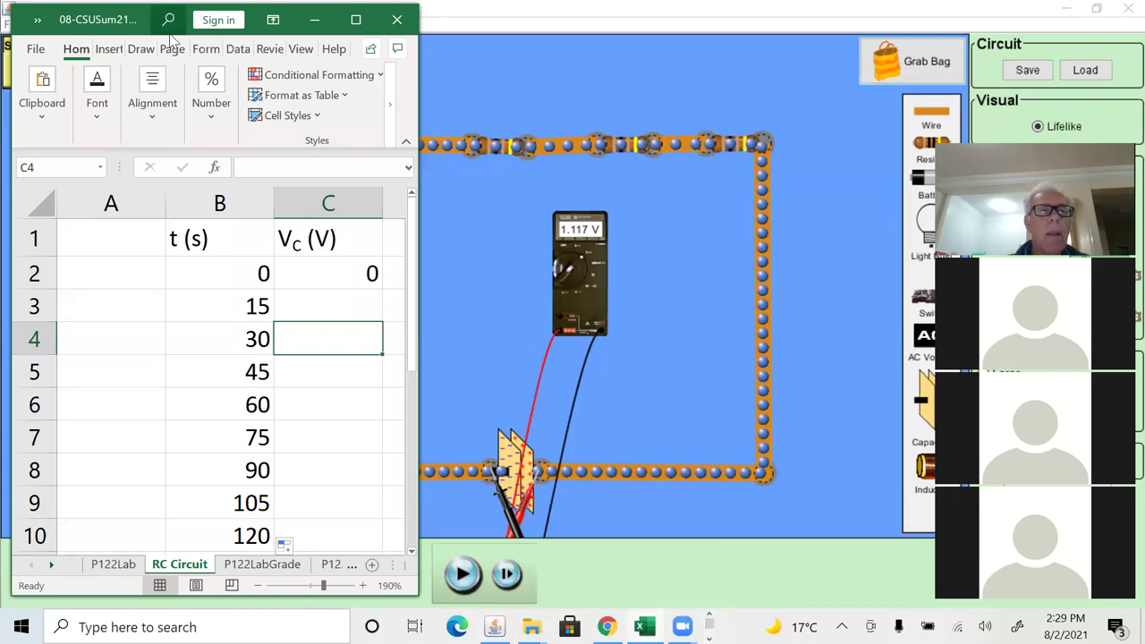
Move the Excel window clear of the simulation's stopwatch and set the time in cell B3 to 15.18.
{"action": "left_click_drag", "start_coordinate": [170, 37], "coordinate": [694, 46]}
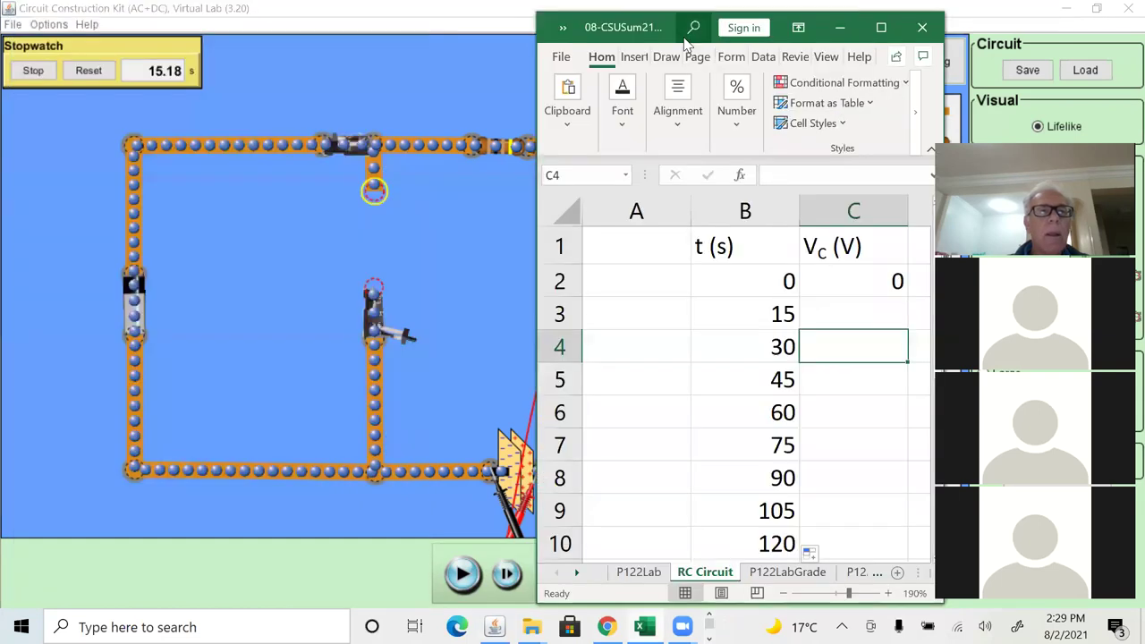
{"action": "left_click", "coordinate": [734, 311]}
{"action": "type", "text": "15.18"}
{"action": "key", "text": "Return"}
{"action": "left_click", "coordinate": [733, 312]}
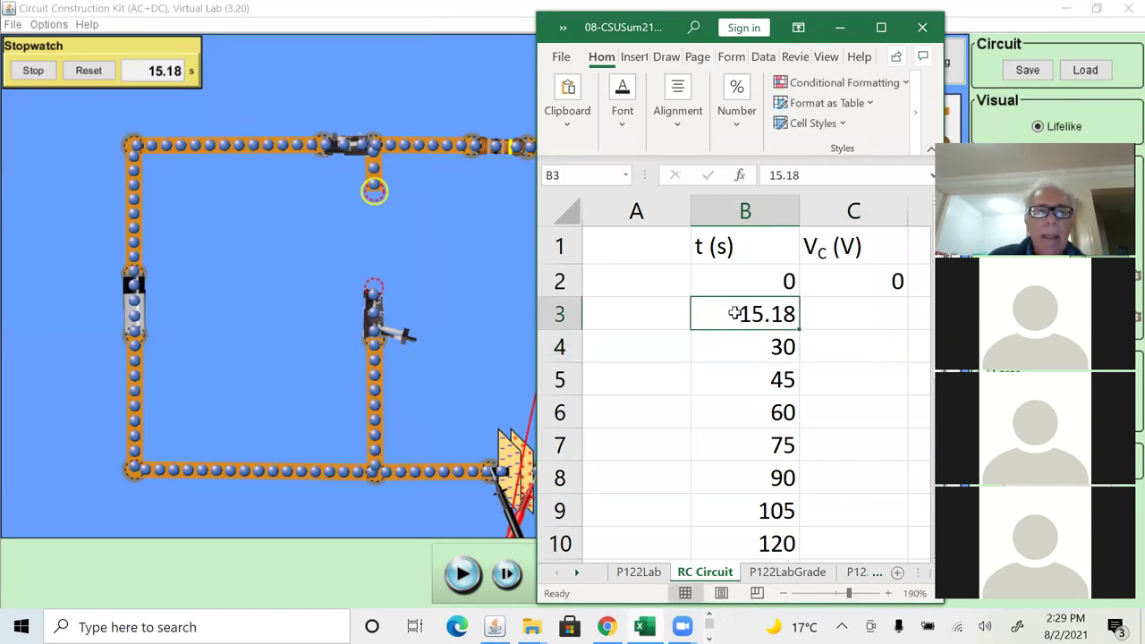
{"action": "key", "text": "Tab"}
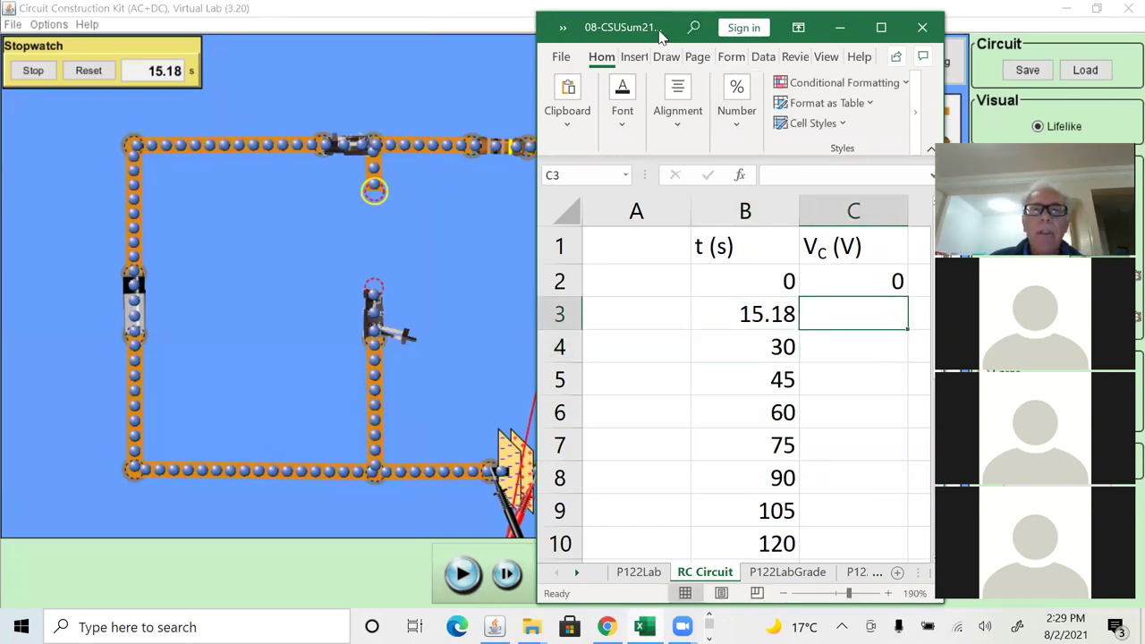
Move the Excel window clear of the multimeter and enter 1.117 as the capacitor voltage in cell C3.
{"action": "left_click_drag", "start_coordinate": [660, 34], "coordinate": [780, 29]}
{"action": "left_click_drag", "start_coordinate": [660, 34], "coordinate": [70, 165]}
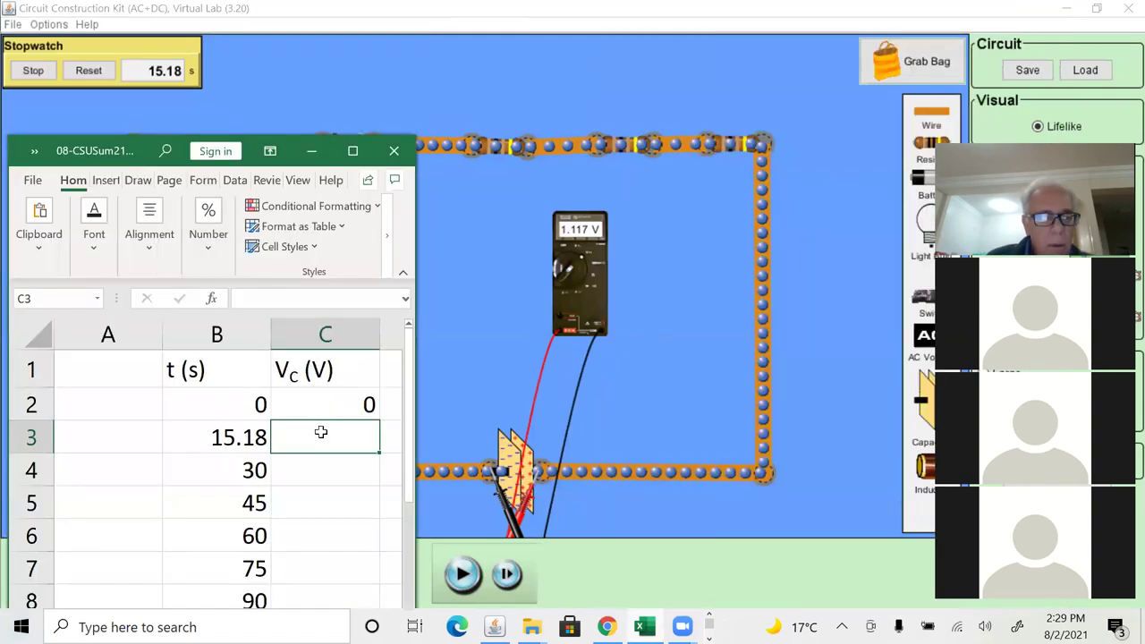
{"action": "type", "text": "1.117"}
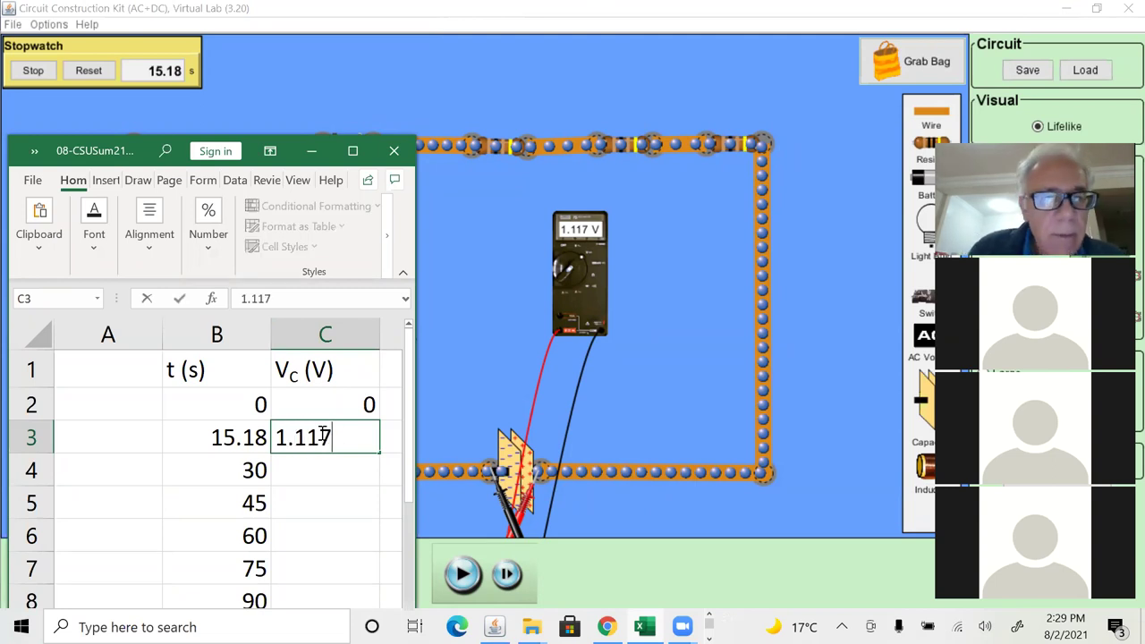
{"action": "key", "text": "Return"}
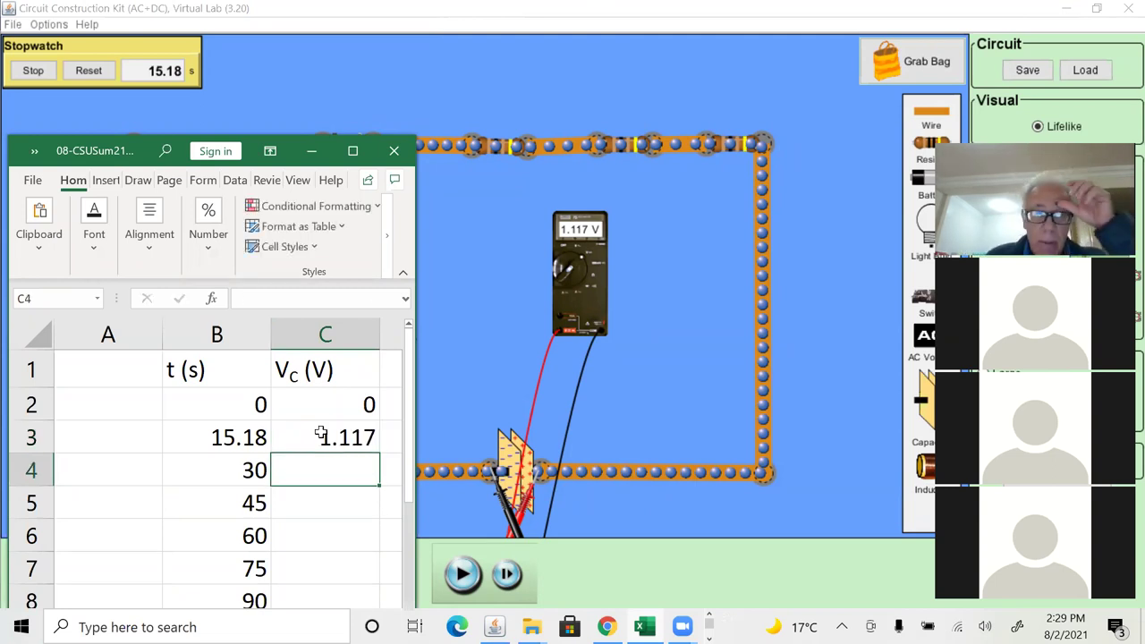
In Circuit Construction Kit, run the simulation until the stopwatch reaches about 30 s, pause it, and return to the Excel sheet.
{"action": "left_click", "coordinate": [464, 579]}
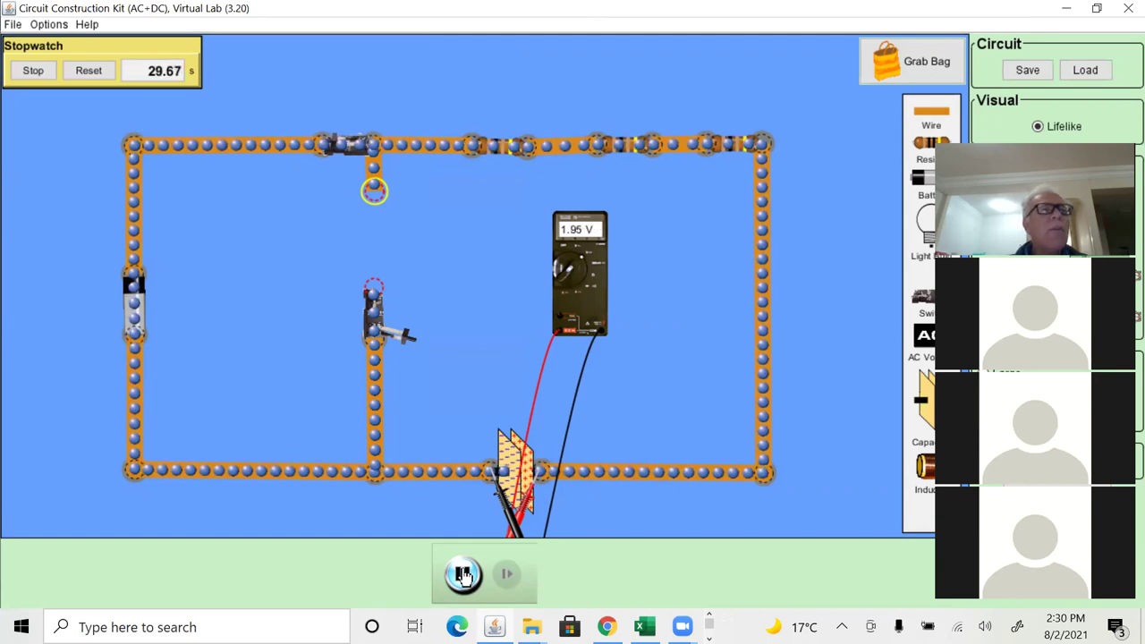
{"action": "left_click", "coordinate": [462, 573]}
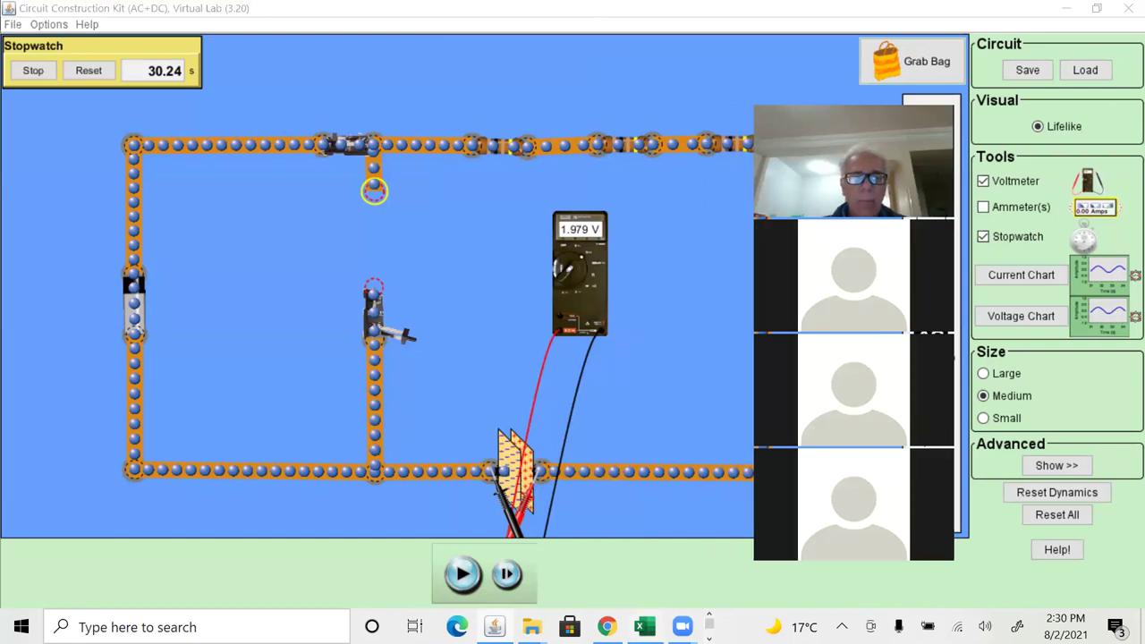
{"action": "left_click", "coordinate": [640, 626]}
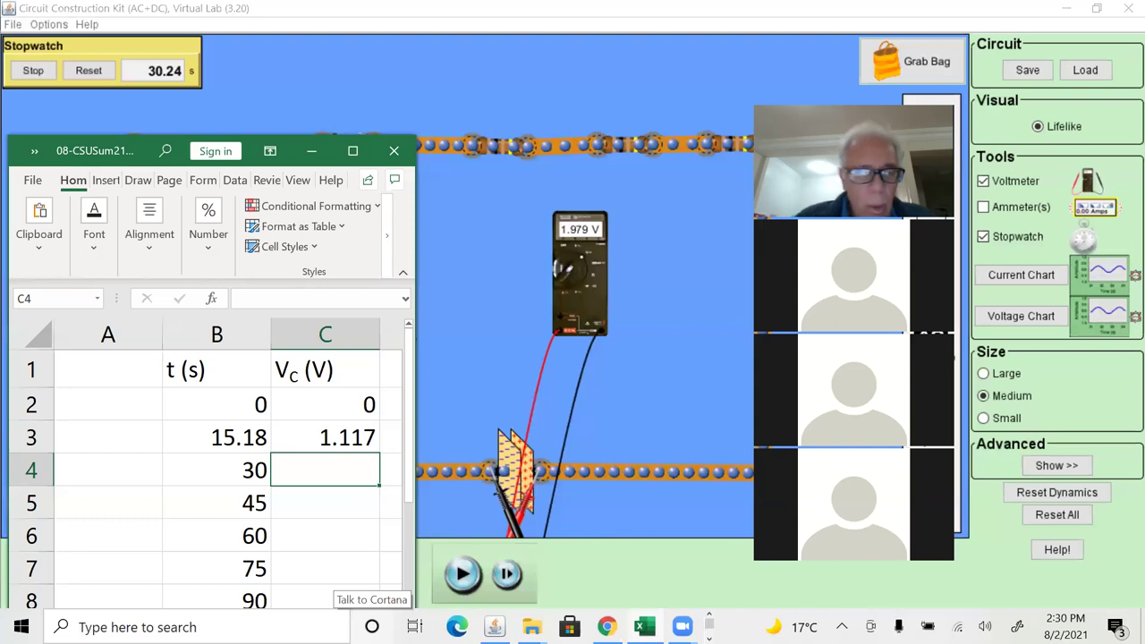
Record the second reading by entering 1.979 as the voltage in C4 and 30.24 as the time in B4.
{"action": "type", "text": "1.979"}
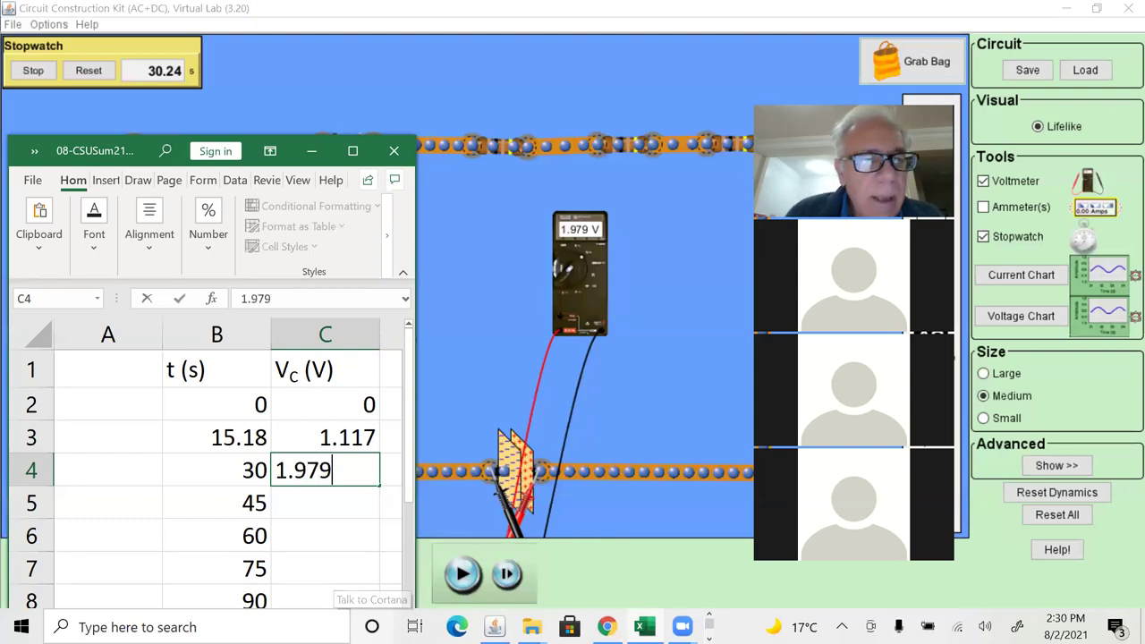
{"action": "key", "text": "Return"}
{"action": "left_click", "coordinate": [324, 469]}
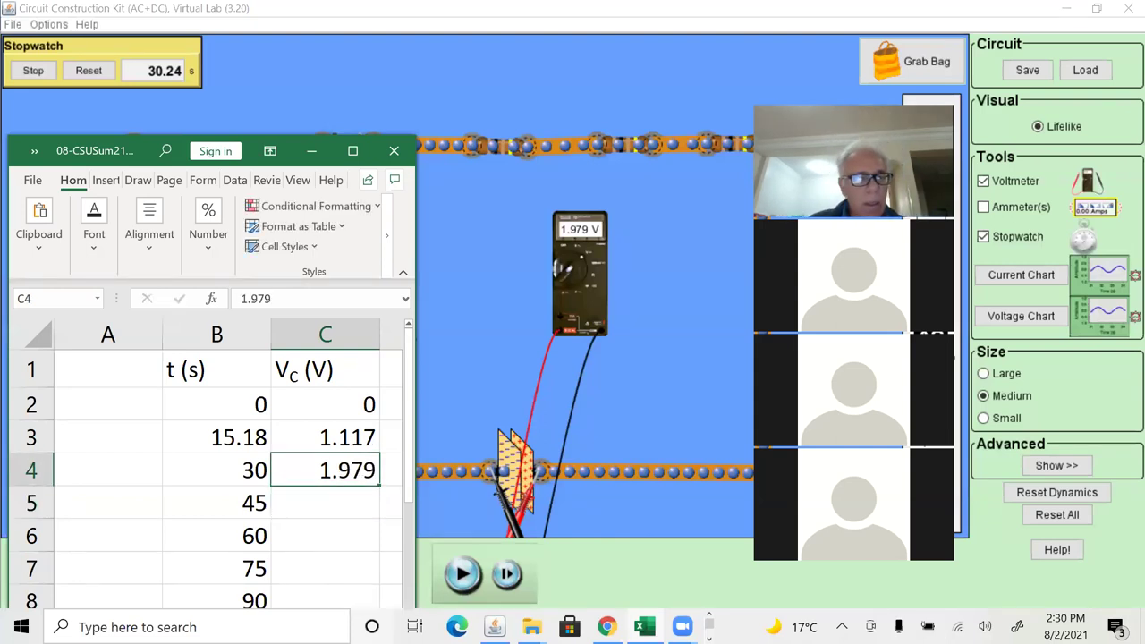
{"action": "left_click", "coordinate": [216, 469]}
{"action": "type", "text": "30.24"}
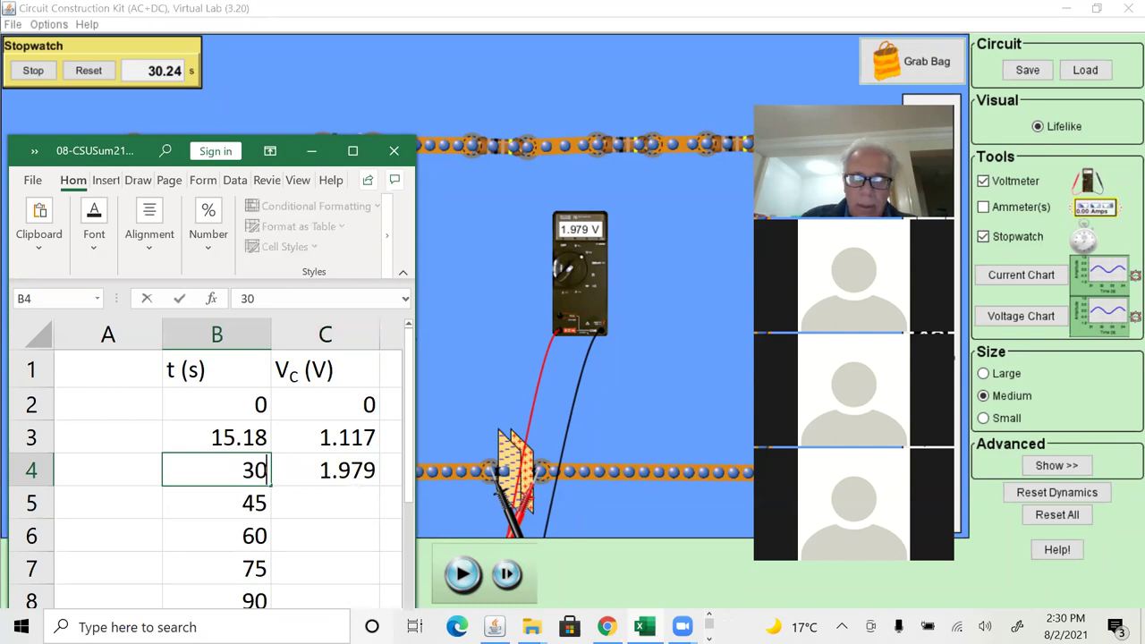
{"action": "key", "text": "Return"}
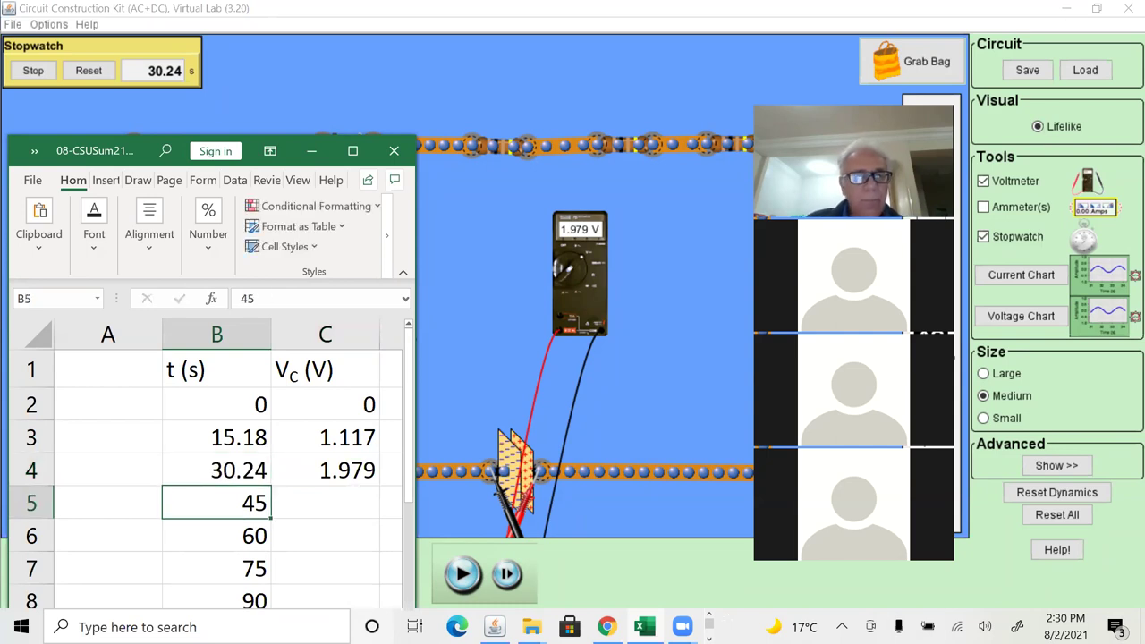
In Circuit Construction Kit, advance the simulation in progressively shorter bursts until the stopwatch reaches about 45 s, leaving it paused.
{"action": "left_click", "coordinate": [463, 574]}
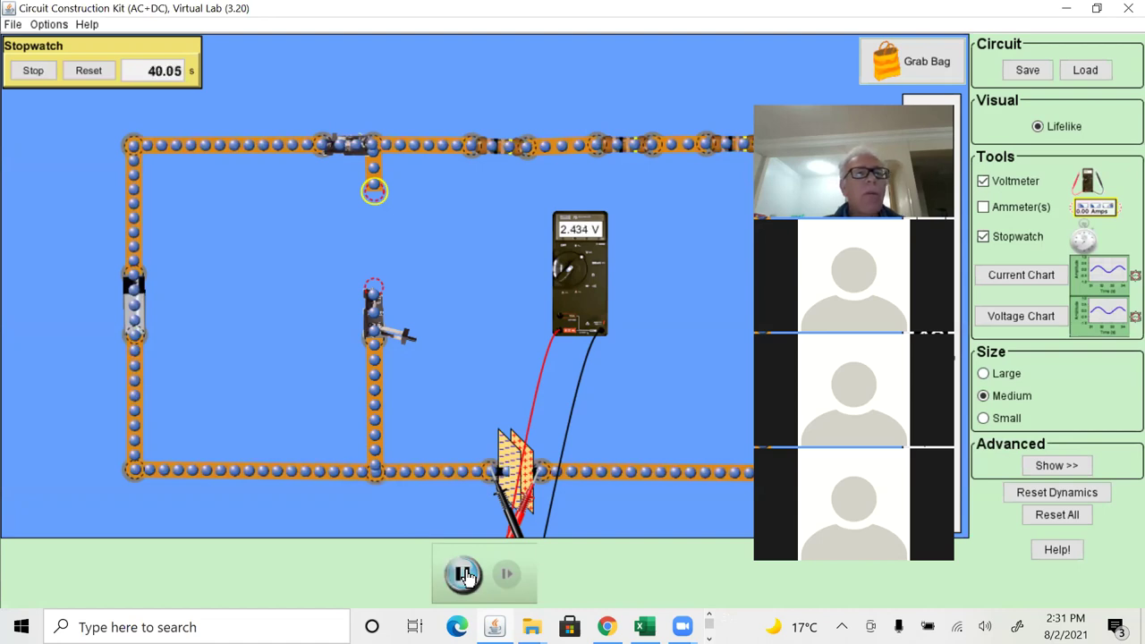
{"action": "left_click", "coordinate": [463, 574]}
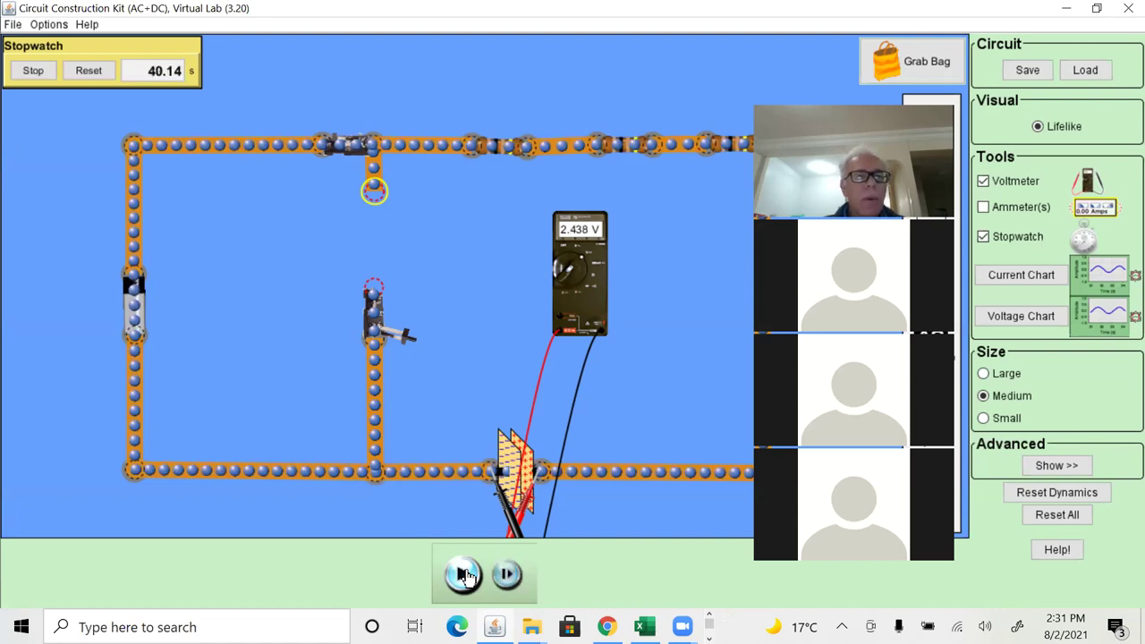
{"action": "left_click", "coordinate": [463, 573]}
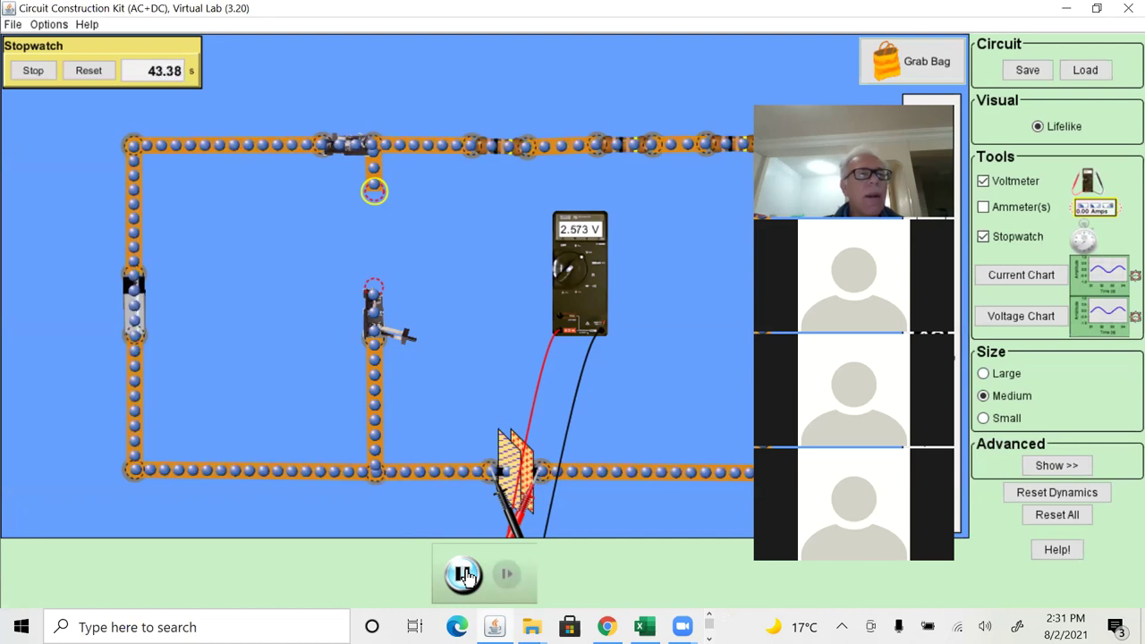
{"action": "left_click", "coordinate": [463, 573]}
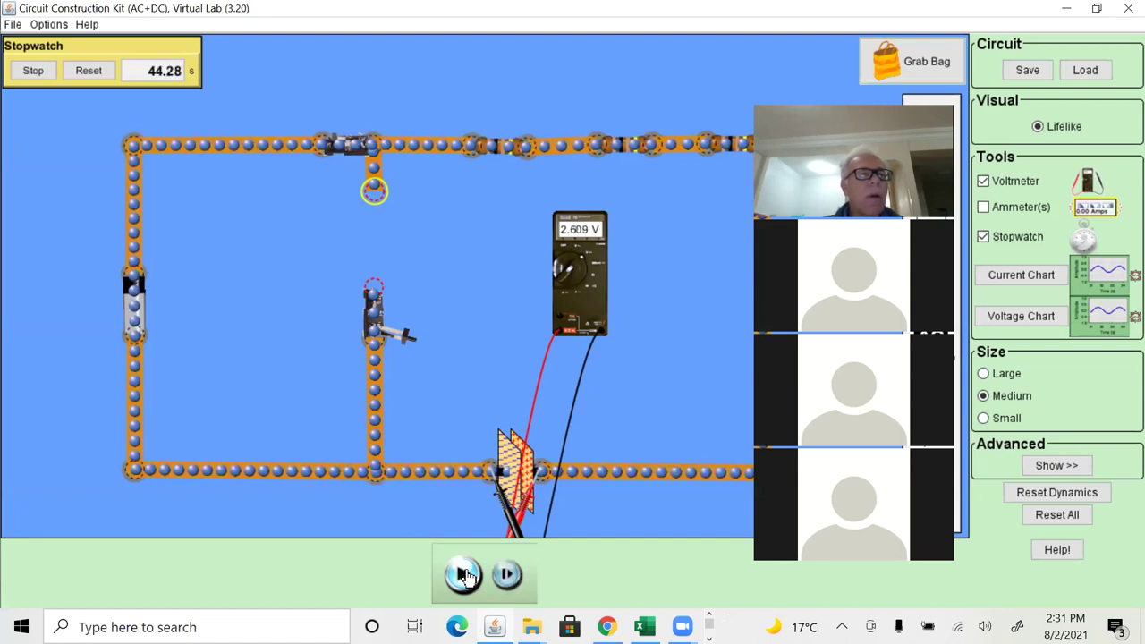
{"action": "left_click", "coordinate": [463, 573]}
{"action": "left_click", "coordinate": [463, 573]}
{"action": "left_click", "coordinate": [463, 573]}
{"action": "left_click", "coordinate": [463, 573]}
{"action": "left_click", "coordinate": [463, 573]}
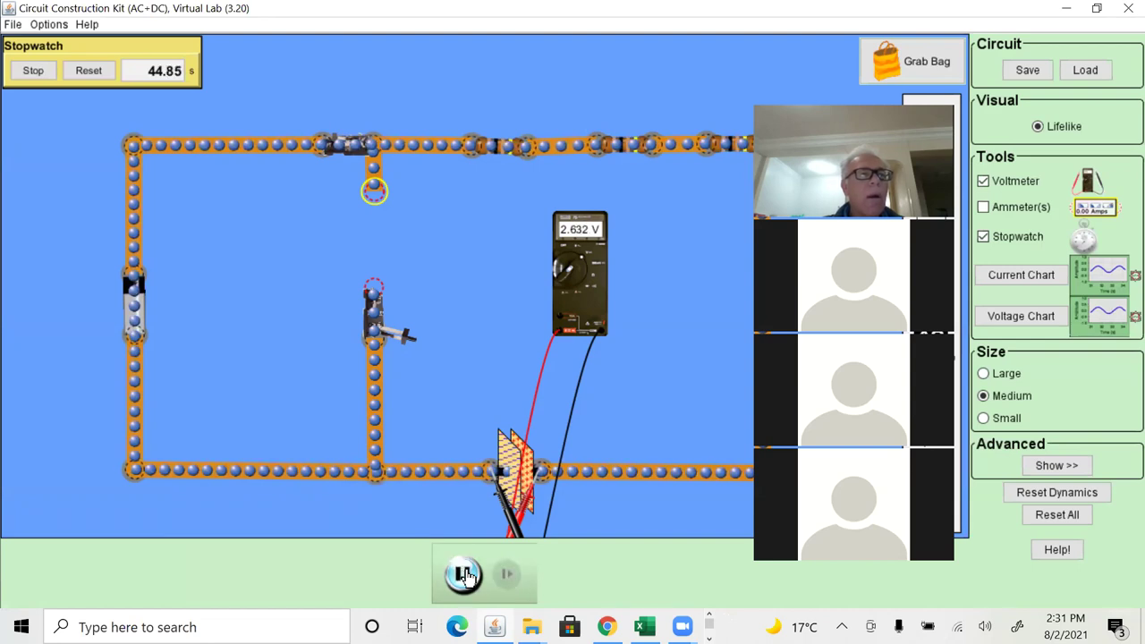
{"action": "left_click", "coordinate": [463, 573]}
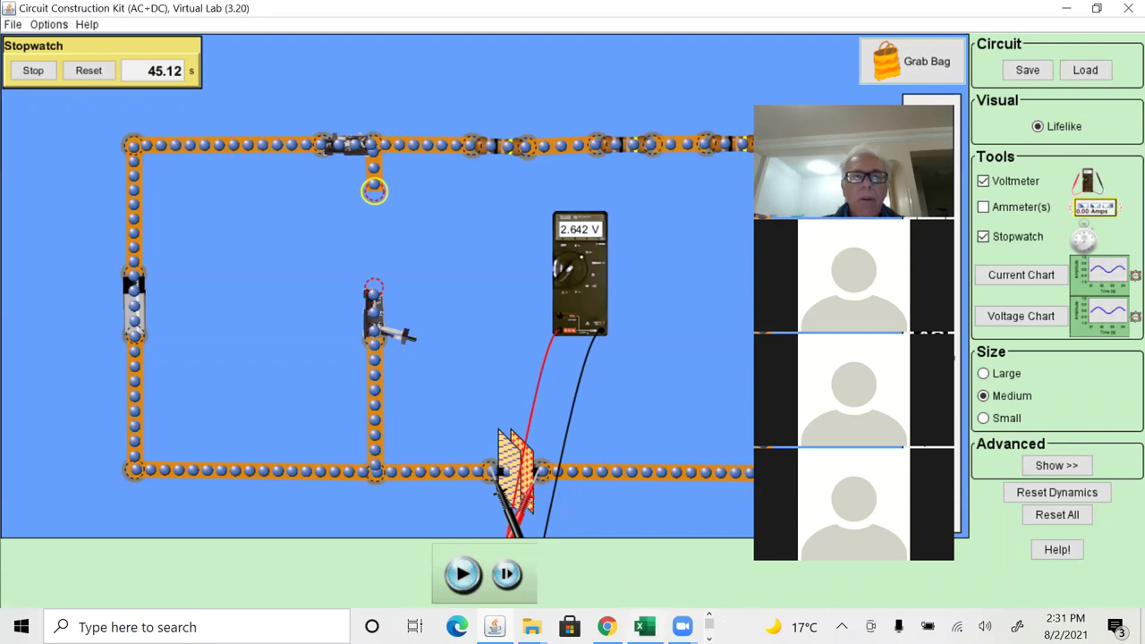
Switch to Excel and record the third reading: time 45.12 in B5 and voltage 2.642 in C5.
{"action": "mouse_move", "coordinate": [643, 626]}
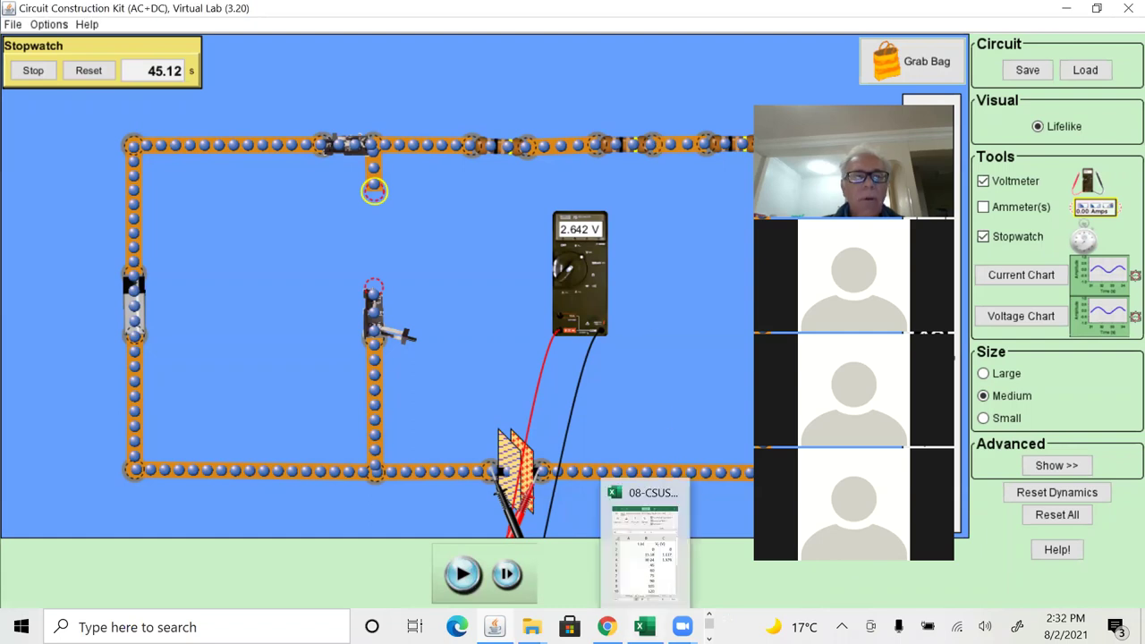
{"action": "left_click", "coordinate": [248, 507]}
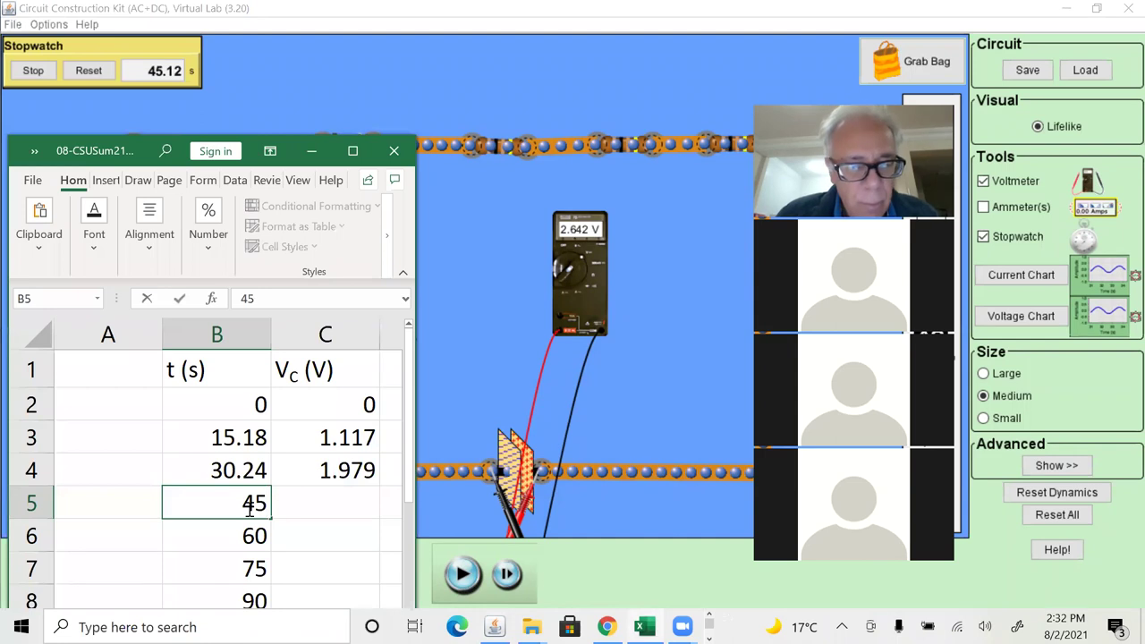
{"action": "type", "text": ".12"}
{"action": "key", "text": "Tab"}
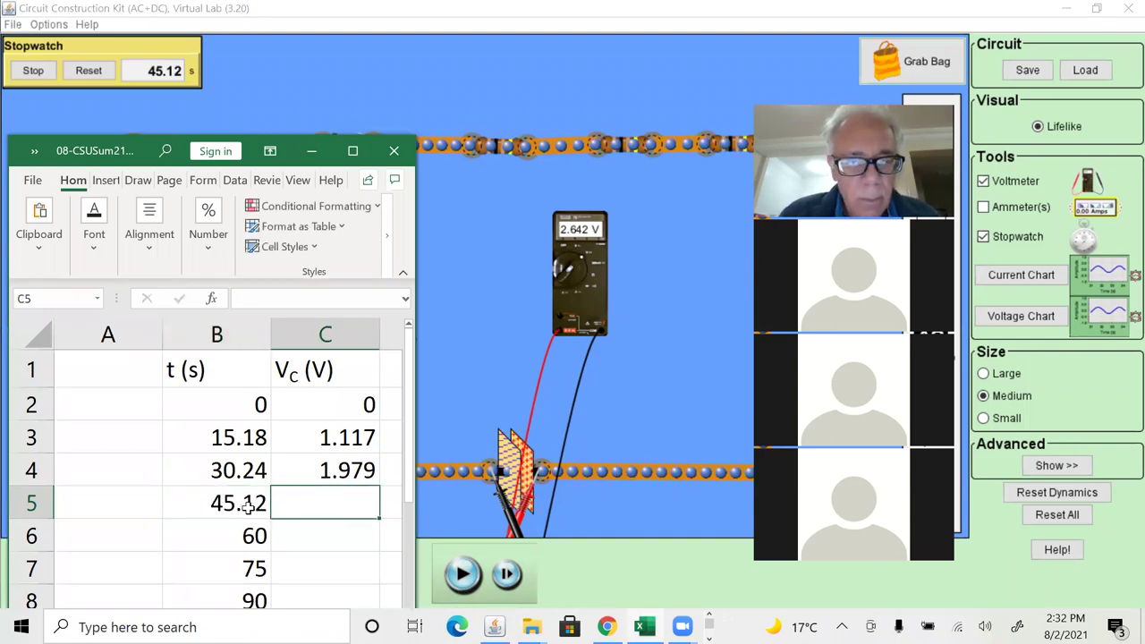
{"action": "type", "text": "2.642"}
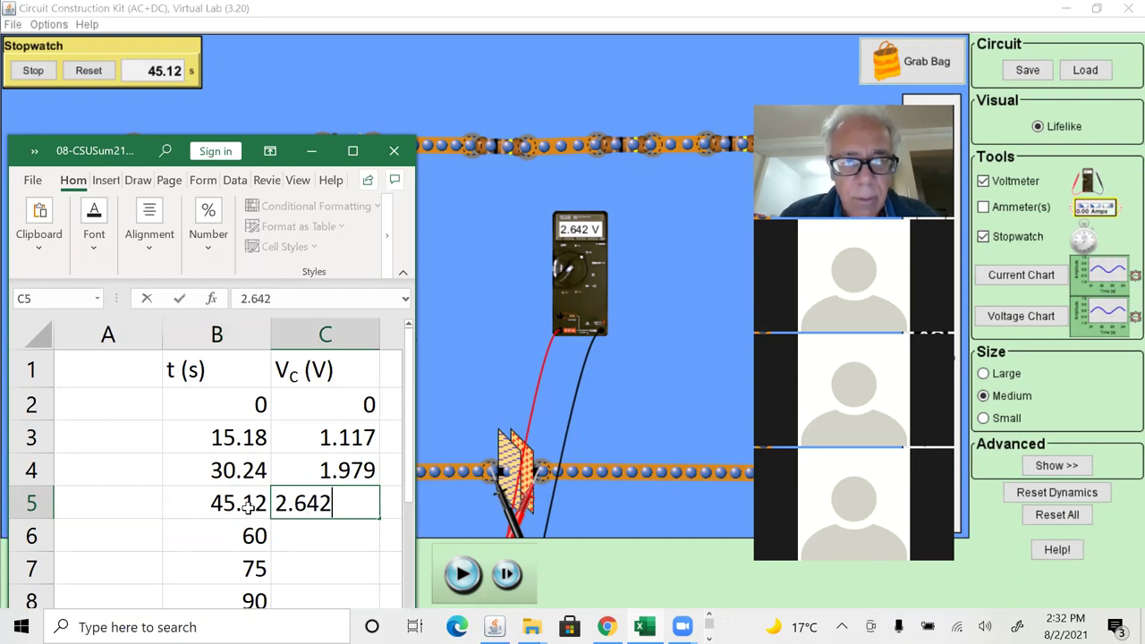
{"action": "key", "text": "Return"}
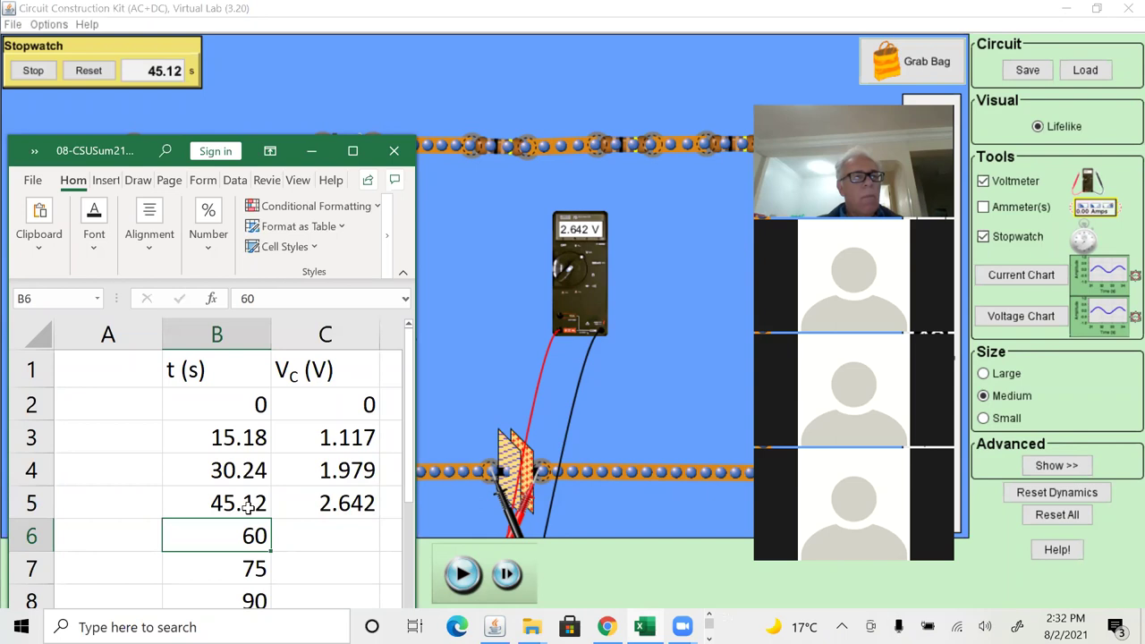
In Circuit Construction Kit, run the simulation until the stopwatch reaches about 60 s, using short bursts near the end, and leave it paused.
{"action": "left_click", "coordinate": [463, 575]}
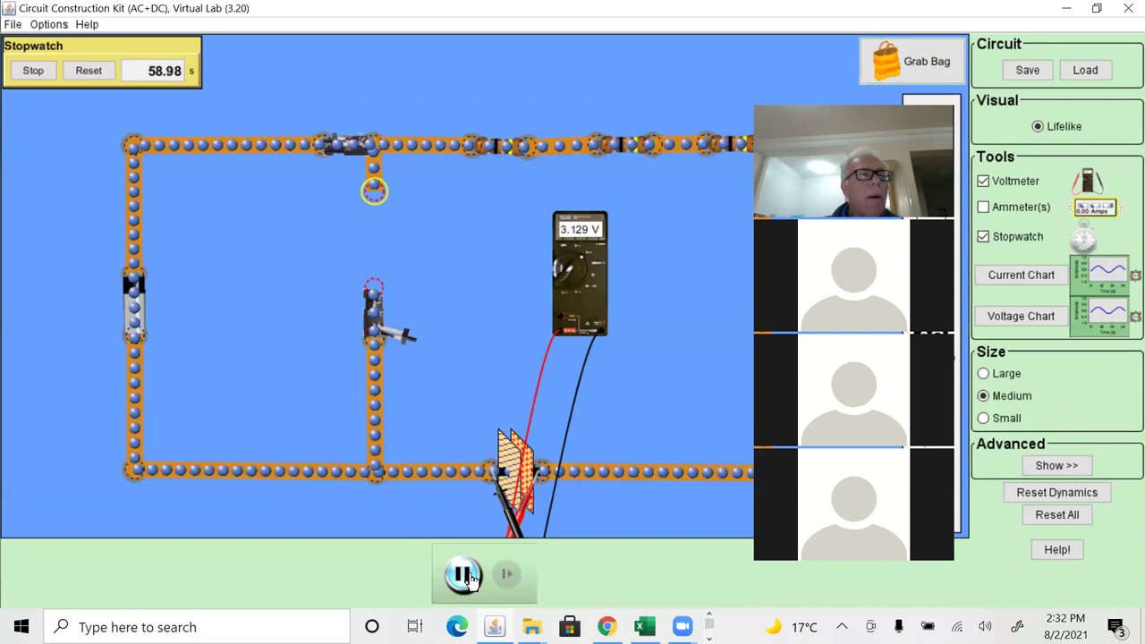
{"action": "left_click", "coordinate": [465, 577]}
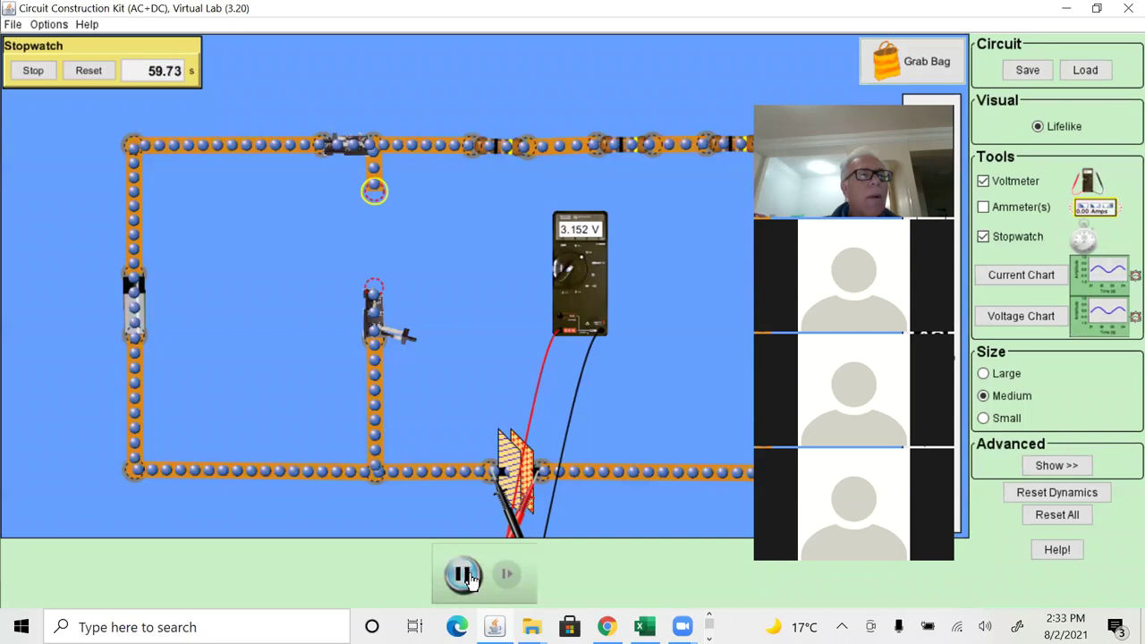
{"action": "left_click", "coordinate": [465, 577]}
{"action": "left_click", "coordinate": [465, 577]}
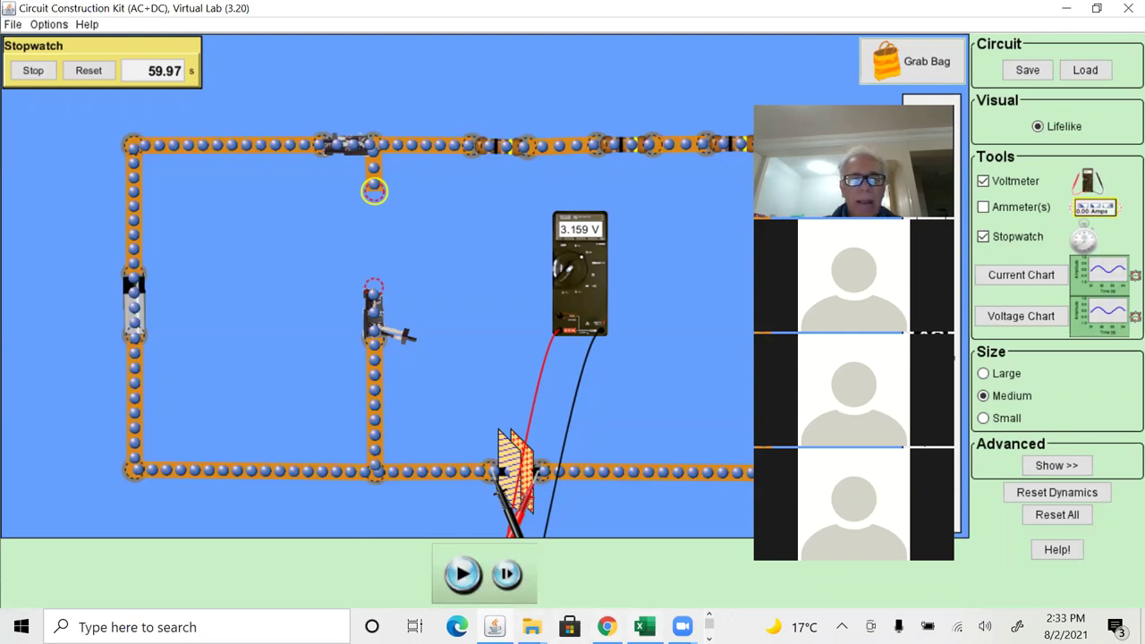
Switch to Excel and record the fourth reading: time 59.97 in B6 and voltage 3.159 in C6.
{"action": "key", "text": "alt+Tab"}
{"action": "type", "text": "59.97"}
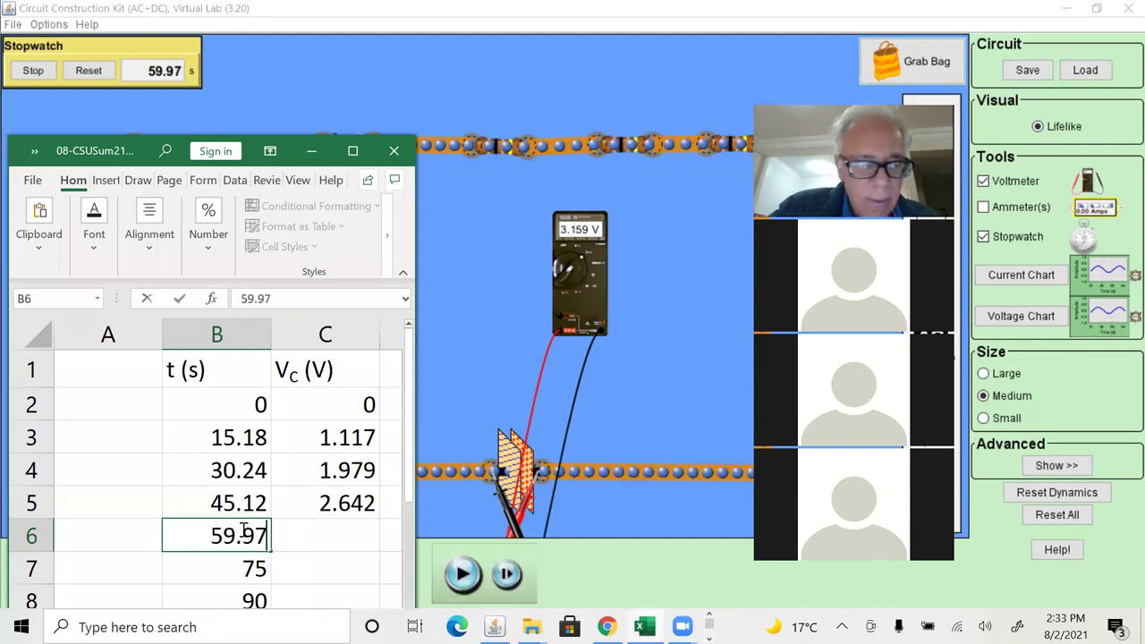
{"action": "key", "text": "Tab"}
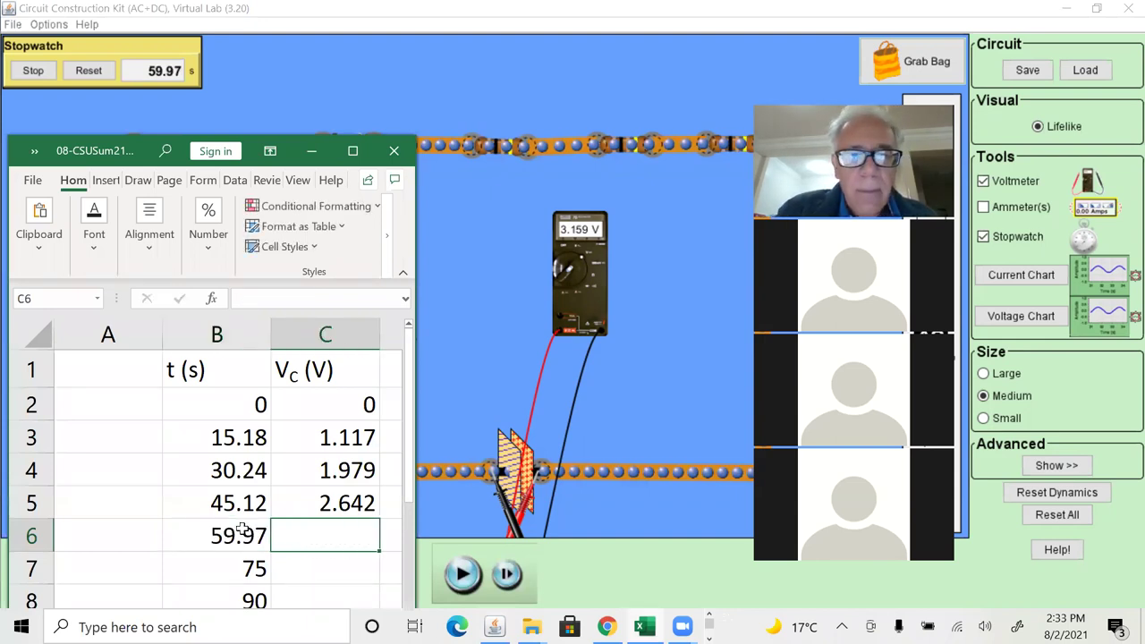
{"action": "type", "text": "3.1"}
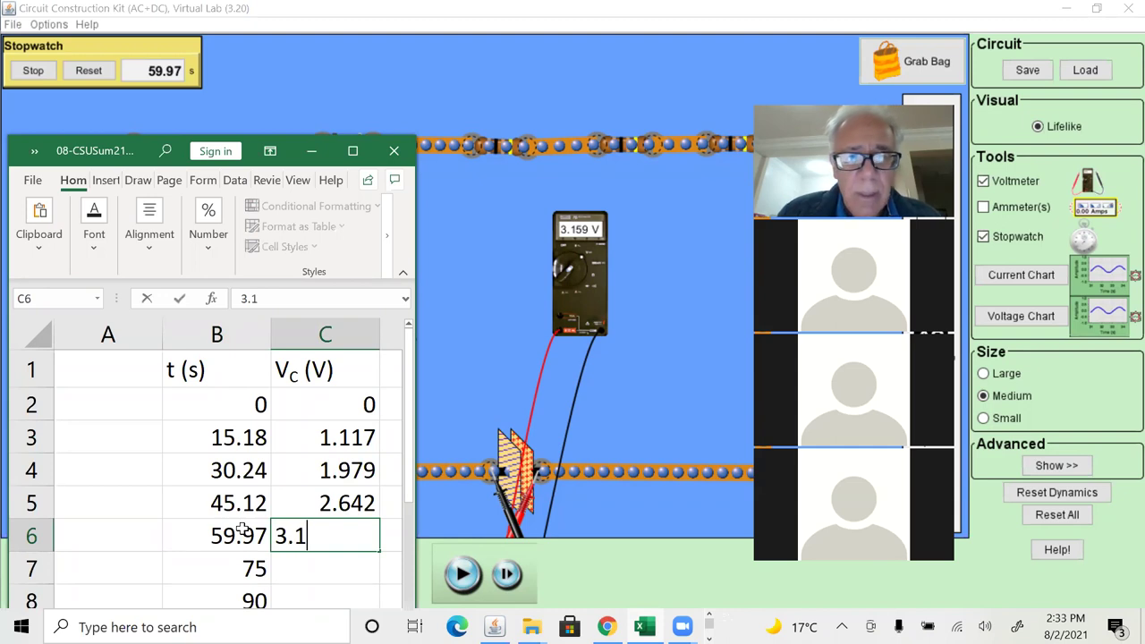
{"action": "type", "text": "59"}
{"action": "key", "text": "Return"}
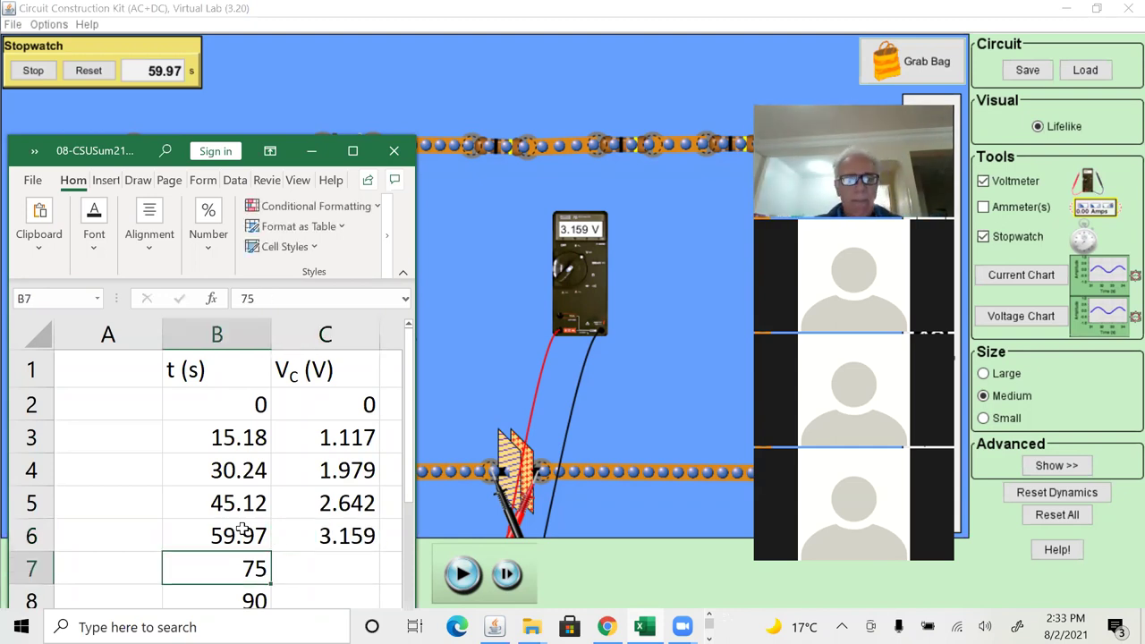
In Circuit Construction Kit, run the simulation to about 75 s, pause it, and record 75.18 in B7 and 3.571 in C7 in Excel.
{"action": "left_click", "coordinate": [459, 585]}
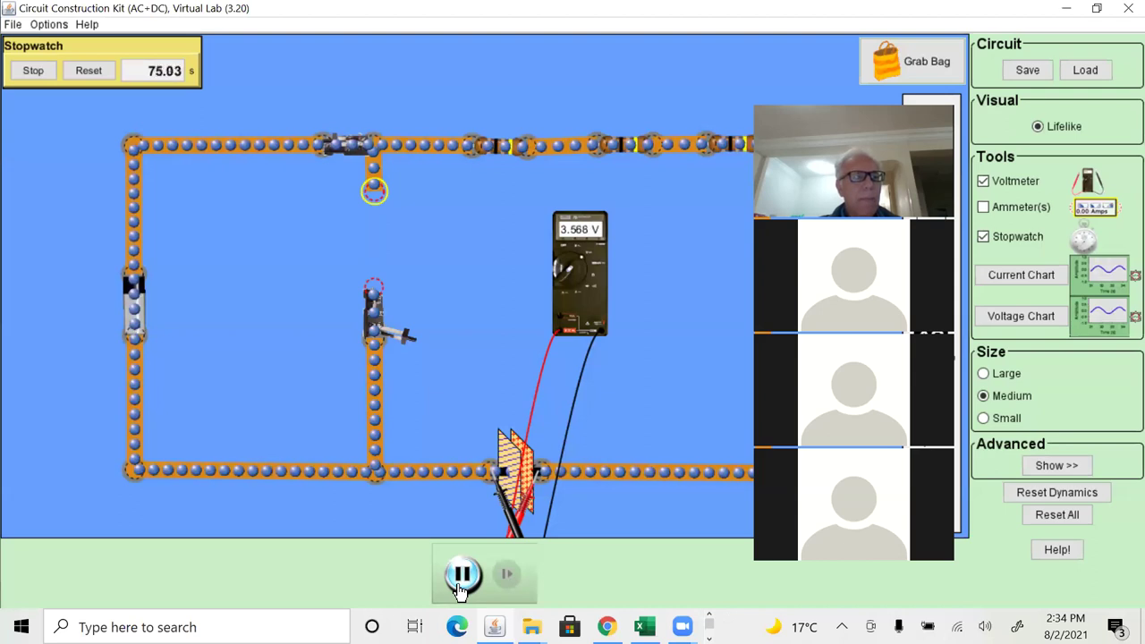
{"action": "left_click", "coordinate": [461, 577]}
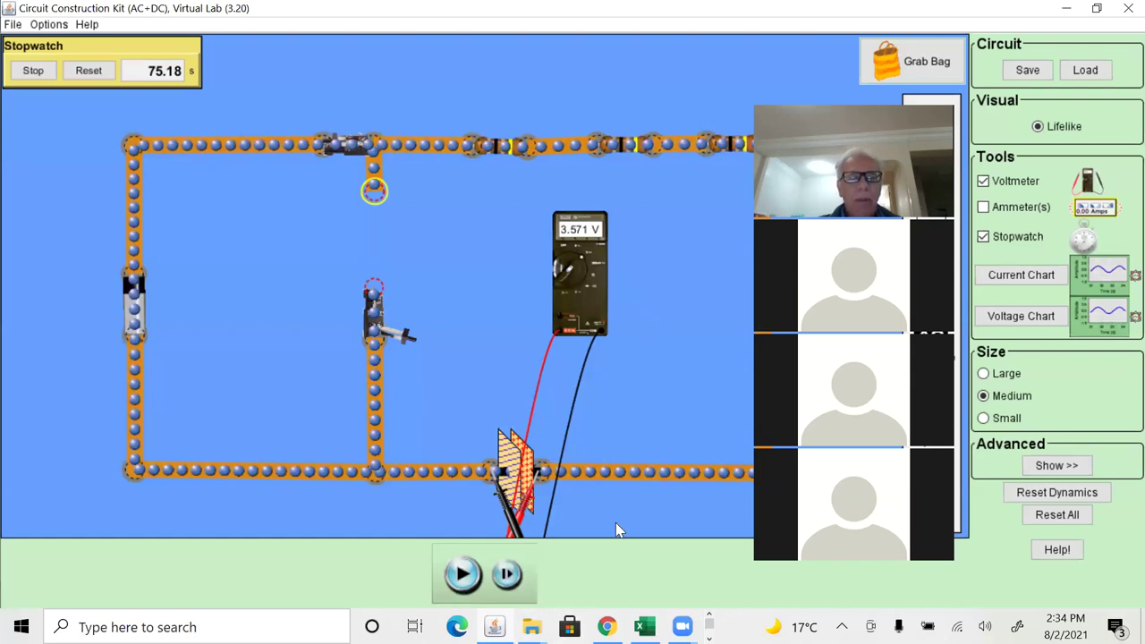
{"action": "key", "text": "alt+Tab"}
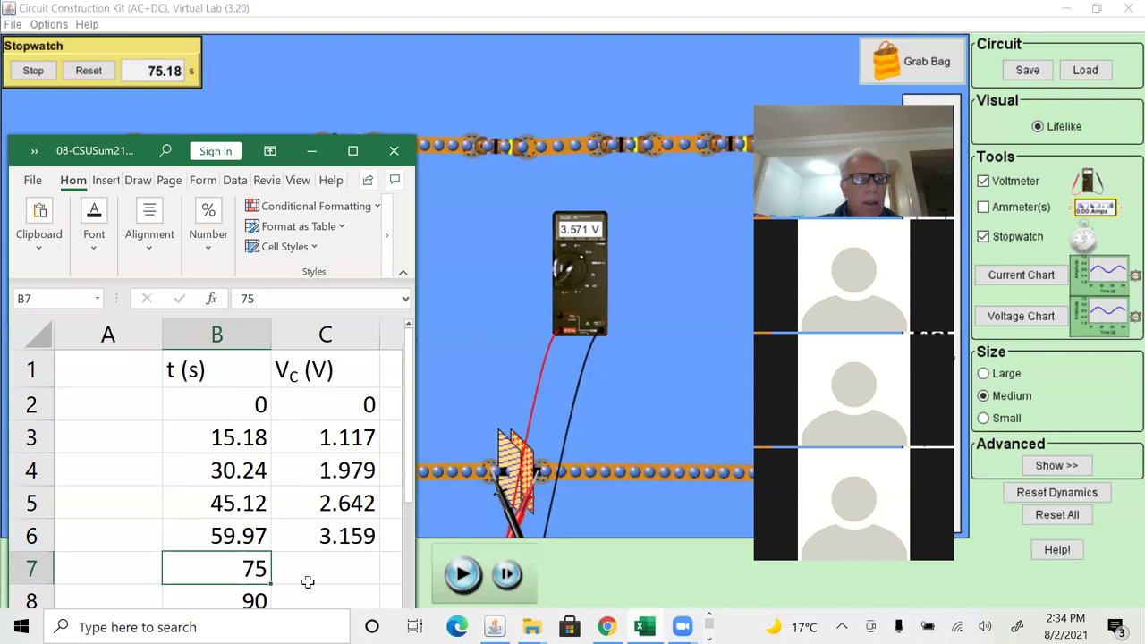
{"action": "type", "text": "75."}
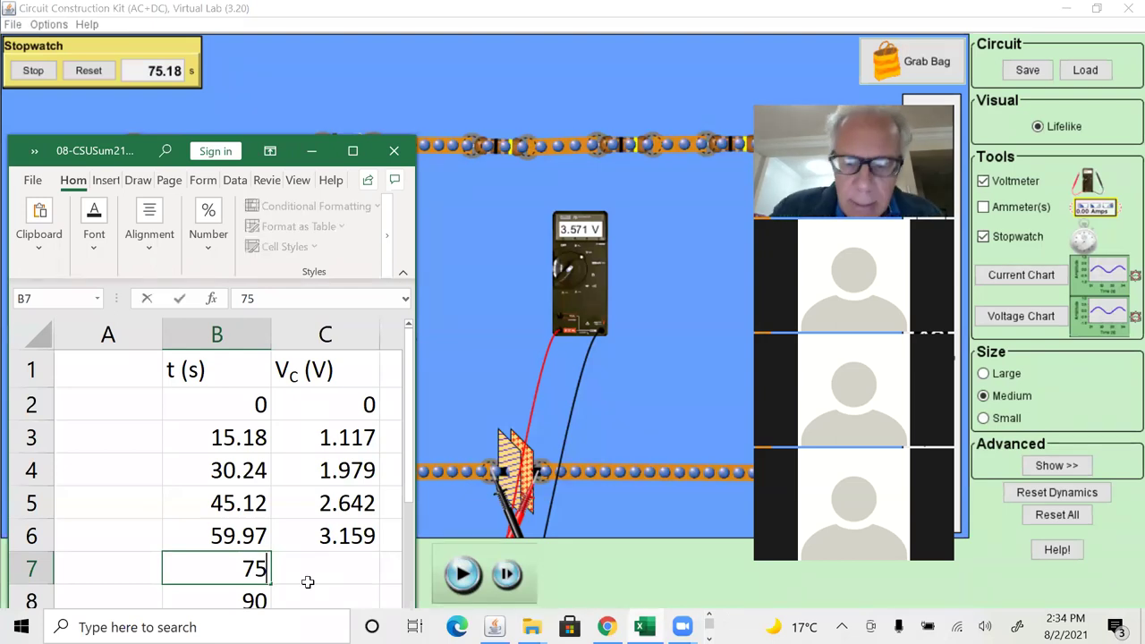
{"action": "type", "text": "18"}
{"action": "left_click", "coordinate": [306, 583]}
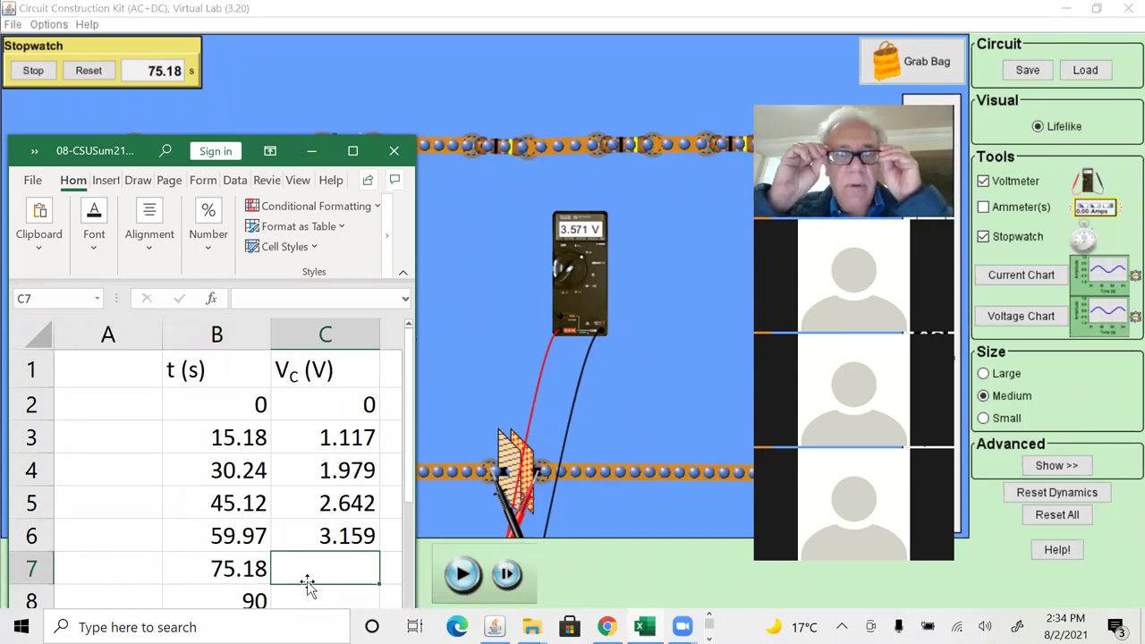
{"action": "type", "text": "3.571"}
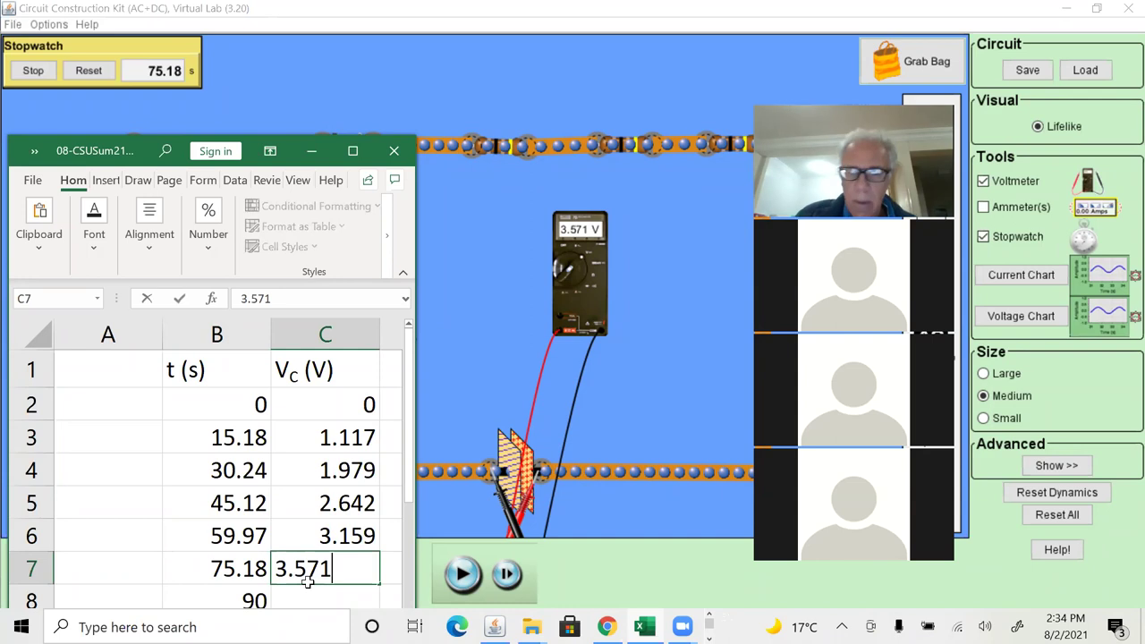
{"action": "key", "text": "Return"}
Look through the worksheet's remaining planned time rows and return to cell B8.
{"action": "key", "text": "Down"}
{"action": "key", "text": "Down"}
{"action": "key", "text": "Down"}
{"action": "key", "text": "Down"}
{"action": "key", "text": "Down"}
{"action": "key", "text": "Down"}
{"action": "key", "text": "Up"}
{"action": "key", "text": "Up"}
{"action": "key", "text": "Up"}
{"action": "key", "text": "Up"}
{"action": "key", "text": "Up"}
{"action": "key", "text": "Up"}
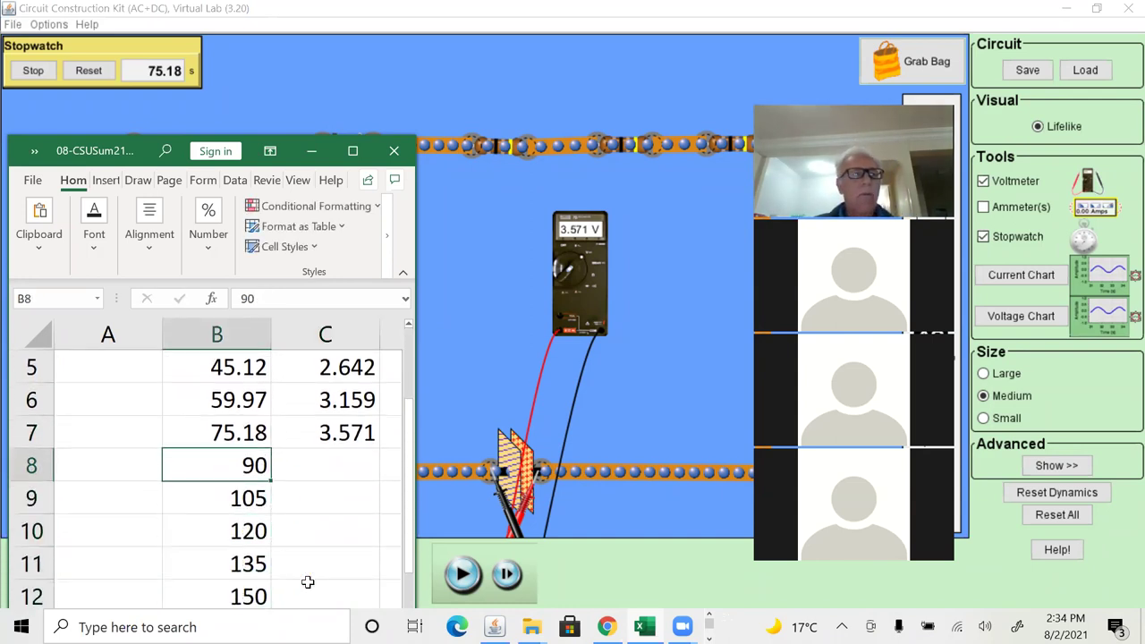
In Circuit Construction Kit, run the simulation until the stopwatch reaches about 90 s and leave it paused.
{"action": "left_click", "coordinate": [472, 578]}
{"action": "left_click", "coordinate": [472, 577]}
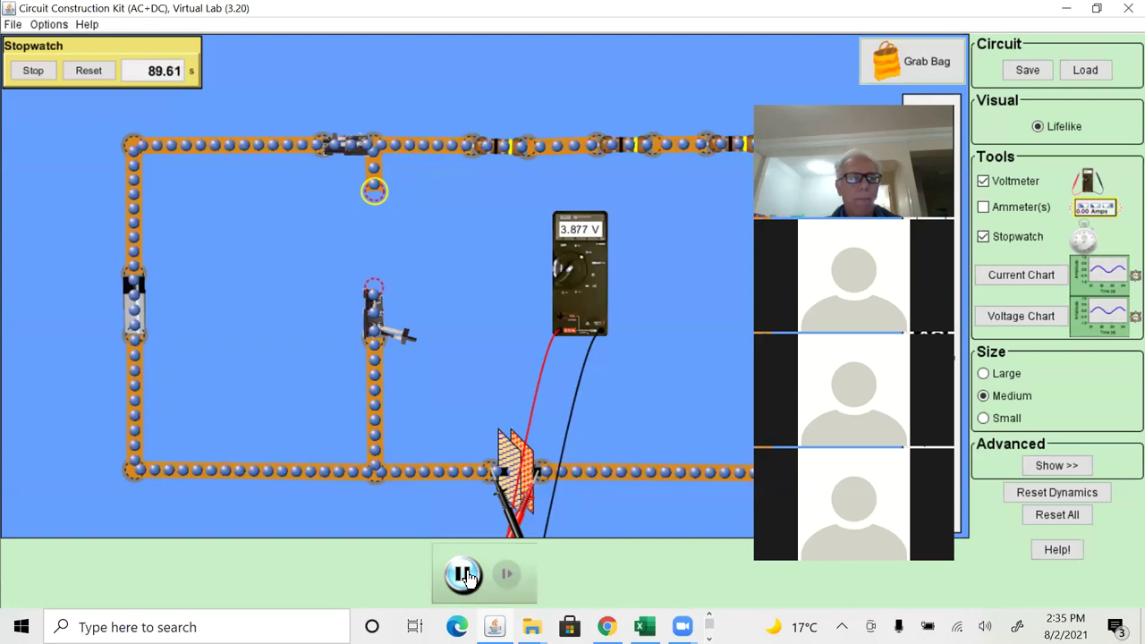
{"action": "left_click", "coordinate": [464, 574]}
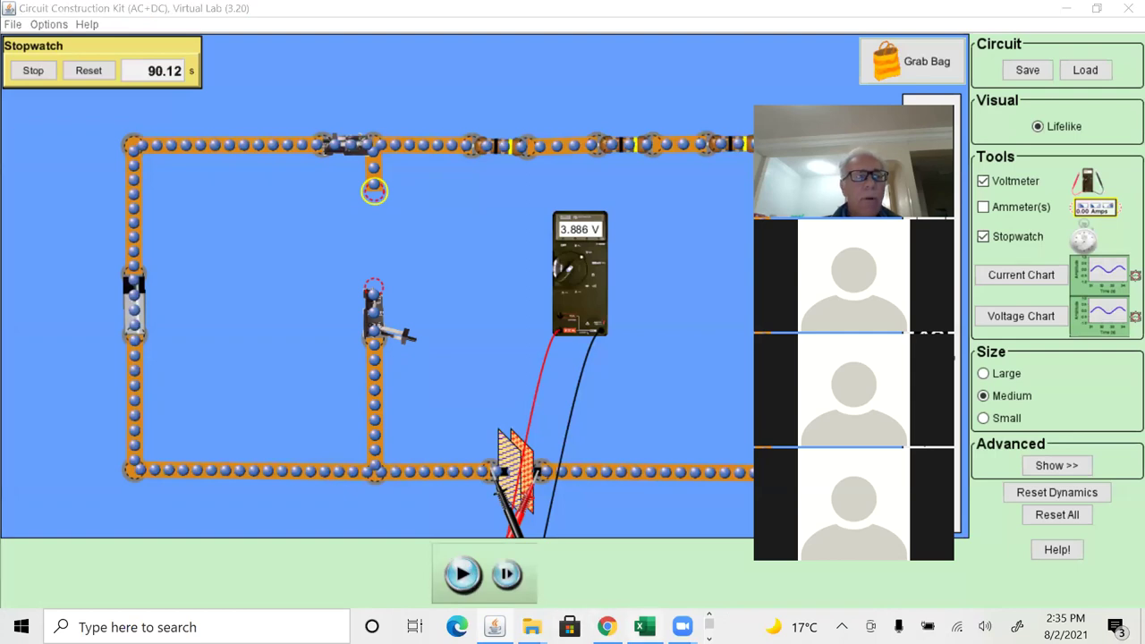
Switch to Excel and record the sixth reading: time 90.12 in B8 and voltage 3.886 in C8.
{"action": "key", "text": "alt+Tab"}
{"action": "double_click", "coordinate": [230, 464]}
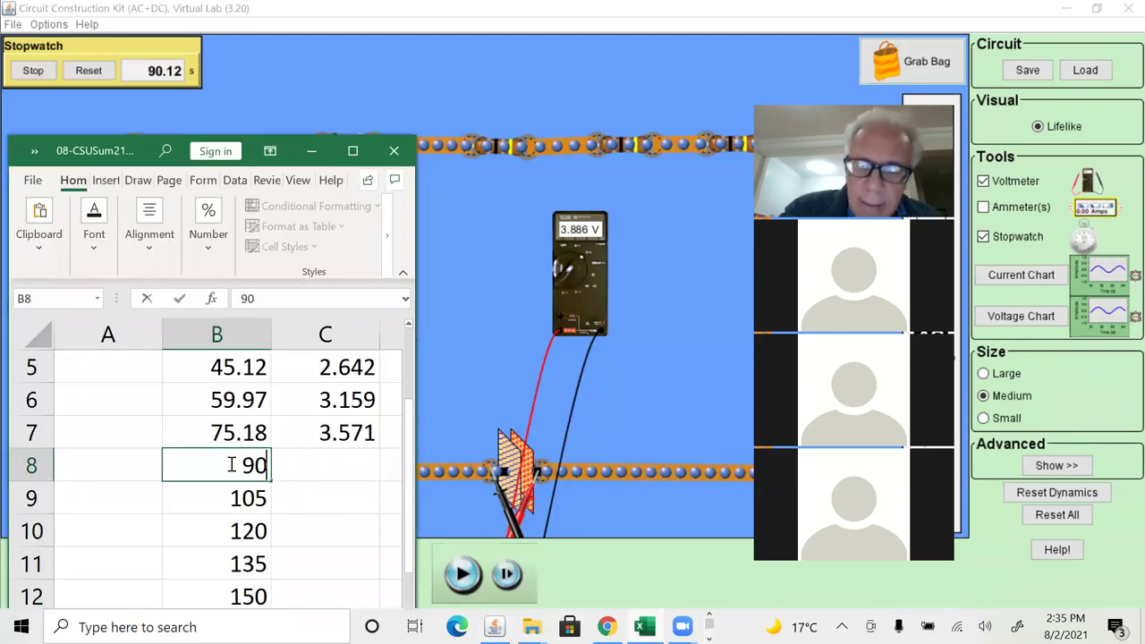
{"action": "type", "text": ".12"}
{"action": "key", "text": "Tab"}
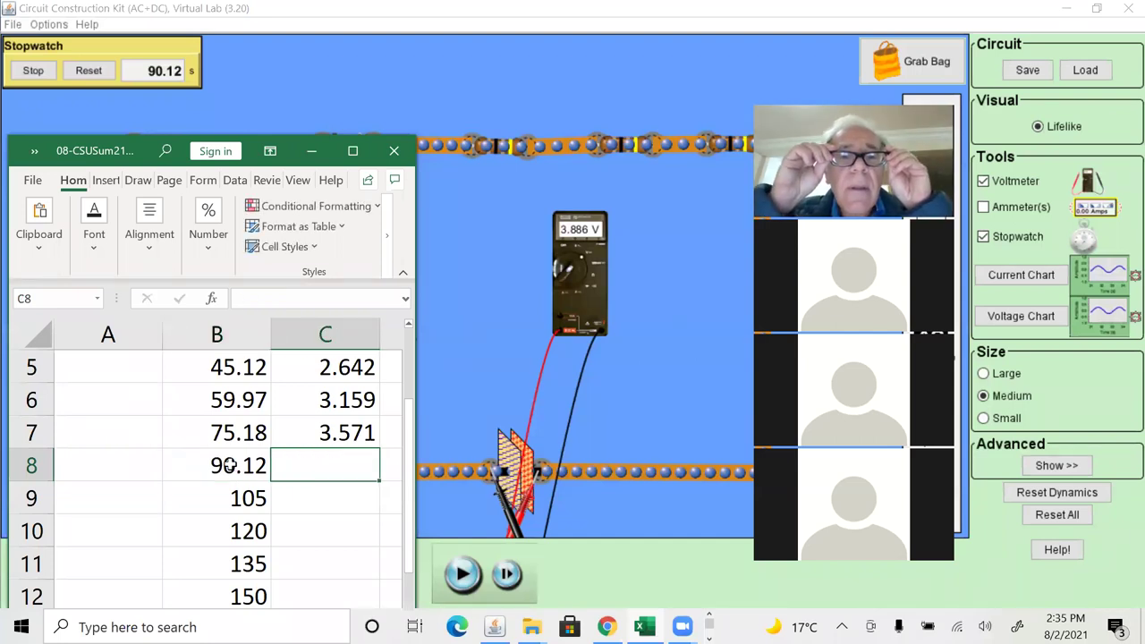
{"action": "type", "text": "3"}
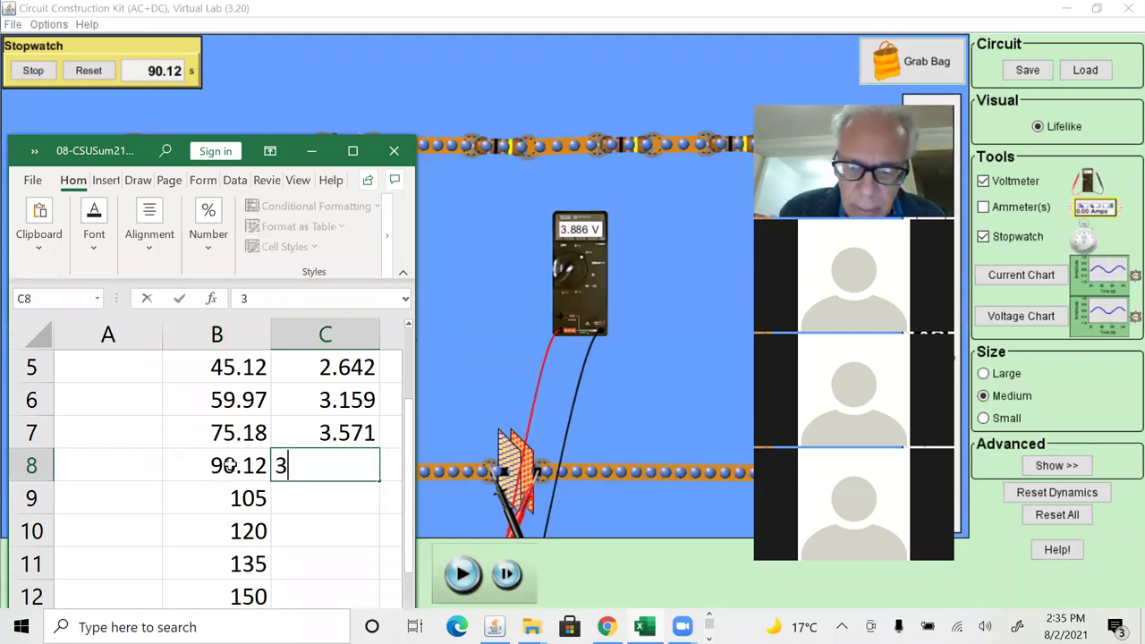
{"action": "type", "text": ".886"}
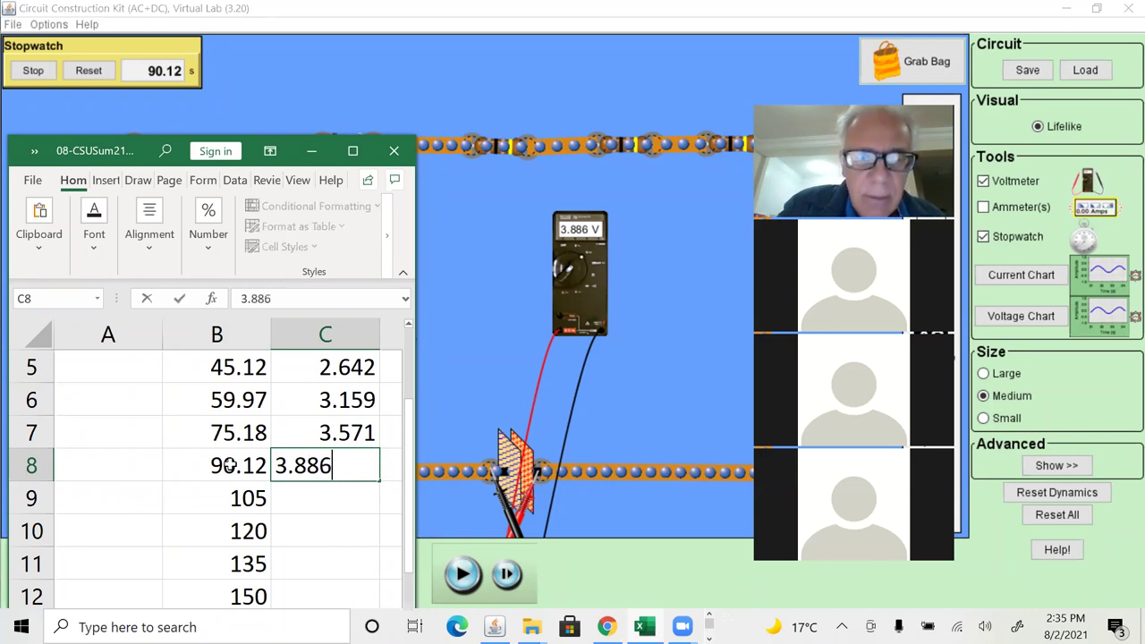
{"action": "key", "text": "Return"}
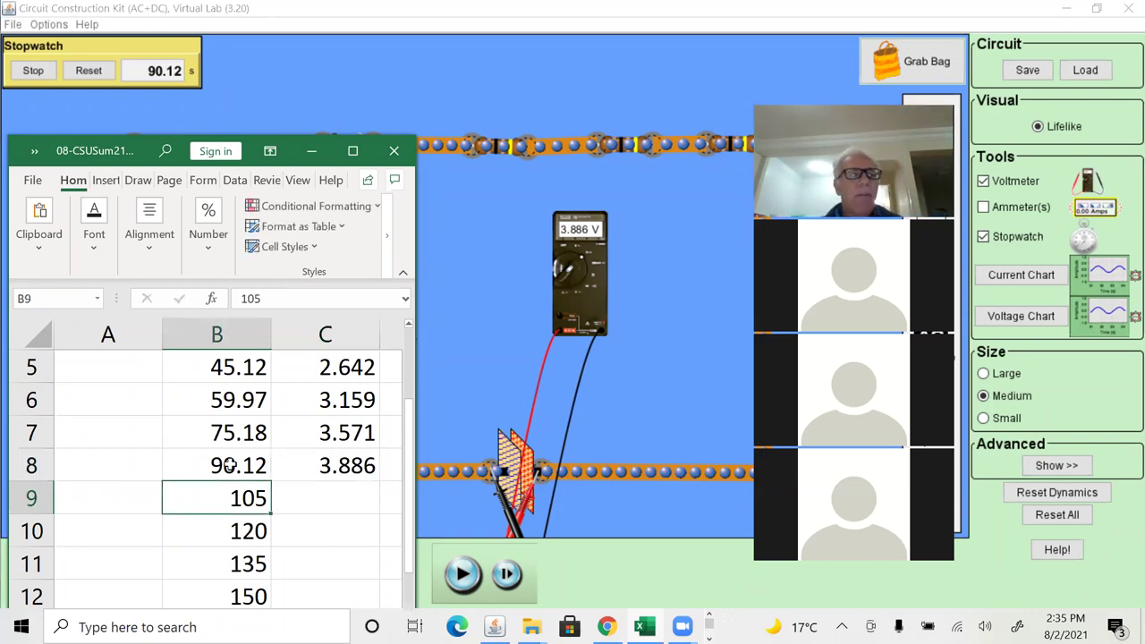
In Circuit Construction Kit, run the simulation to about 105 s, pause it, and record 105.21 in B9 and 4.134 in C9 in Excel.
{"action": "left_click", "coordinate": [462, 574]}
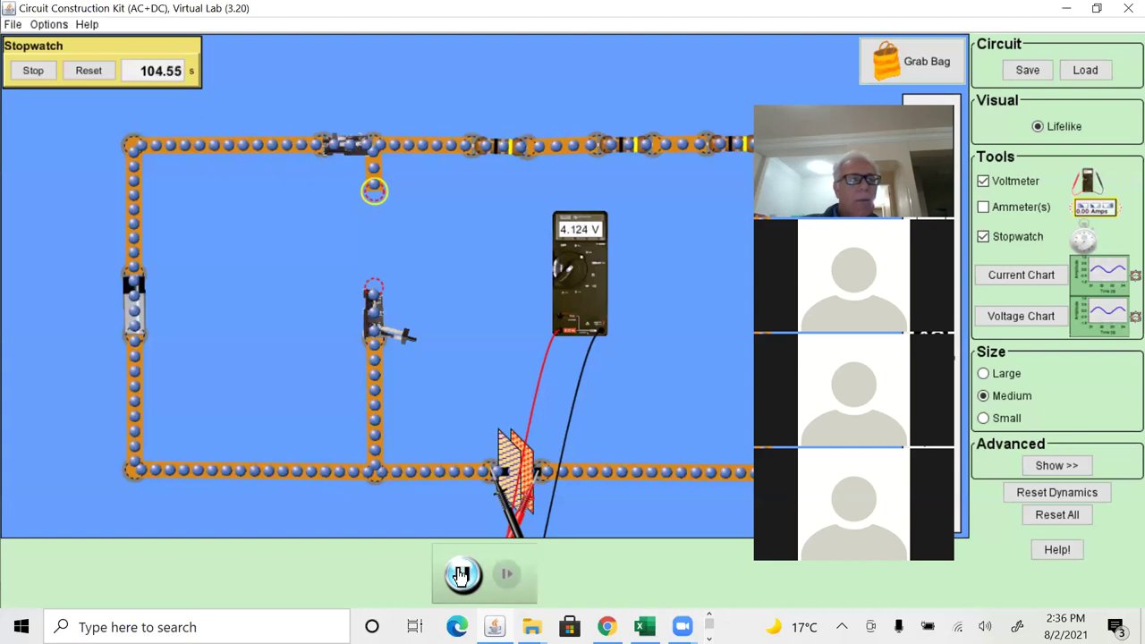
{"action": "left_click", "coordinate": [461, 575]}
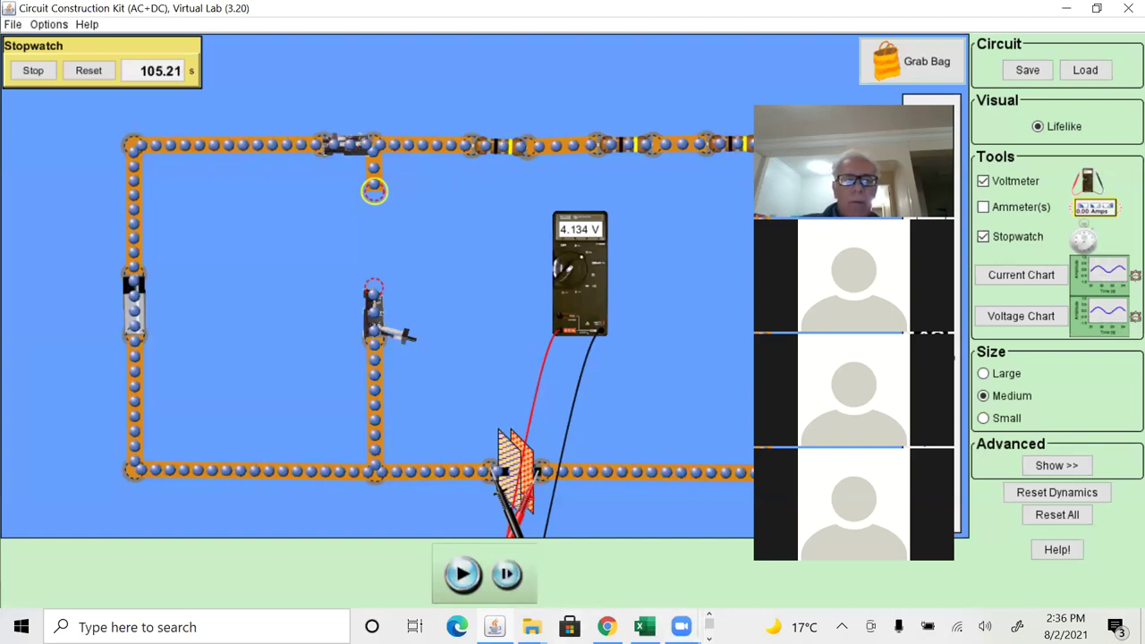
{"action": "mouse_move", "coordinate": [644, 626]}
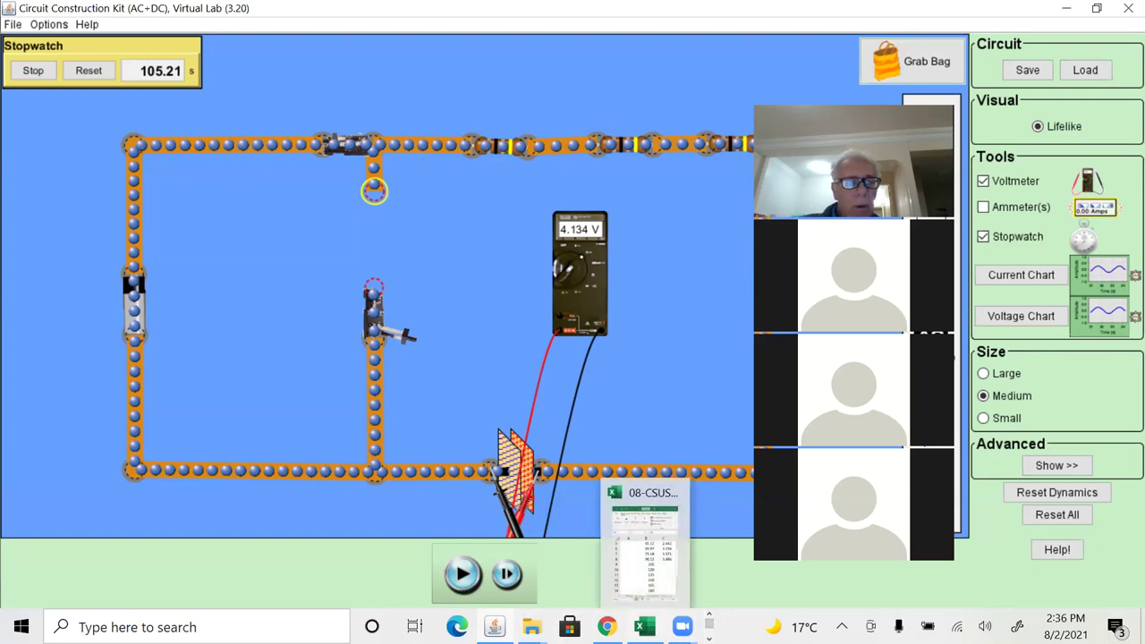
{"action": "left_click", "coordinate": [640, 545]}
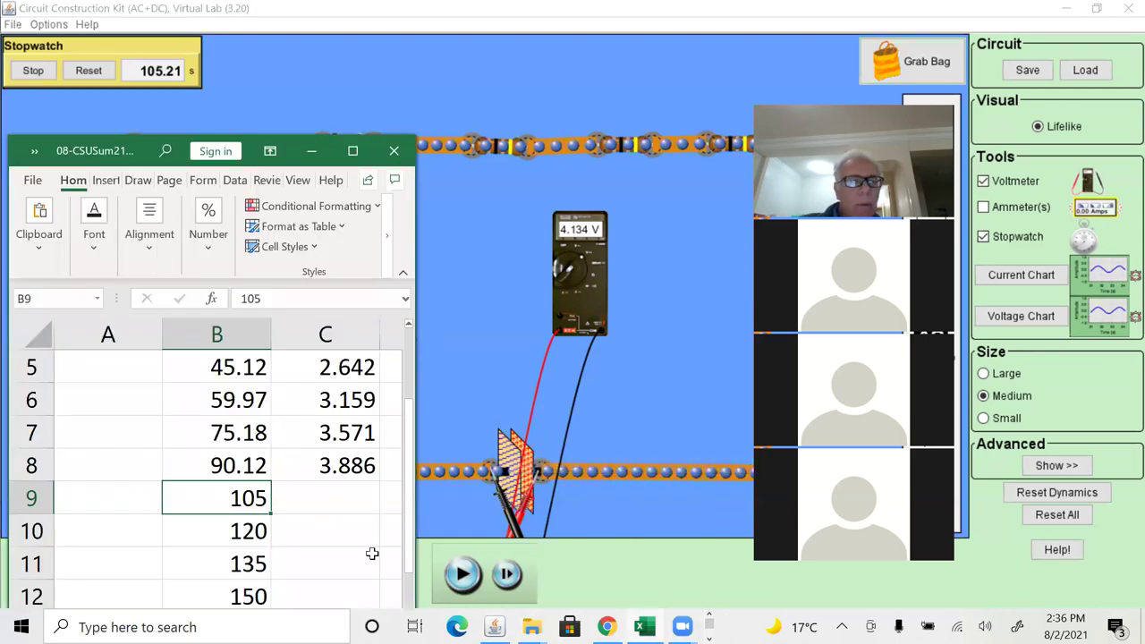
{"action": "type", "text": "105.21"}
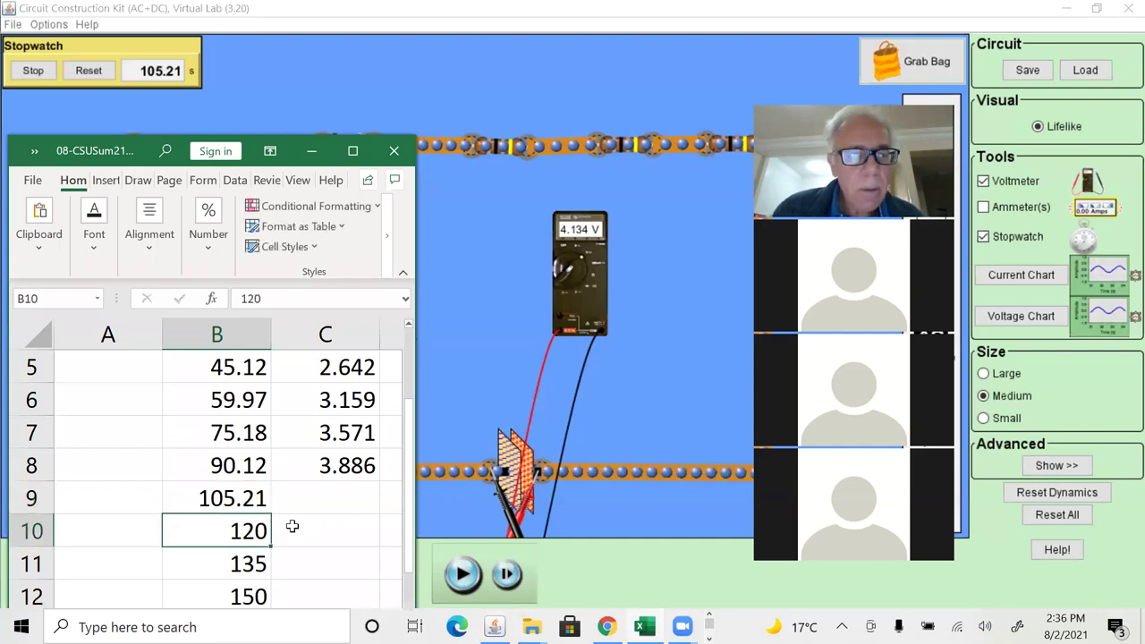
{"action": "key", "text": "Return"}
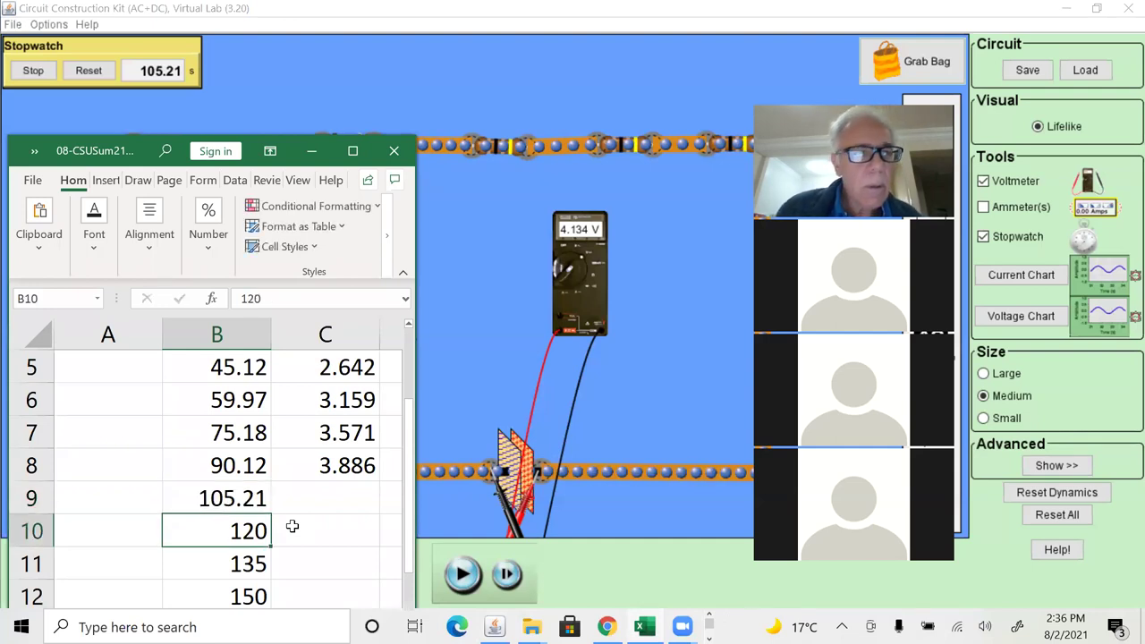
{"action": "key", "text": "Up"}
{"action": "key", "text": "Right"}
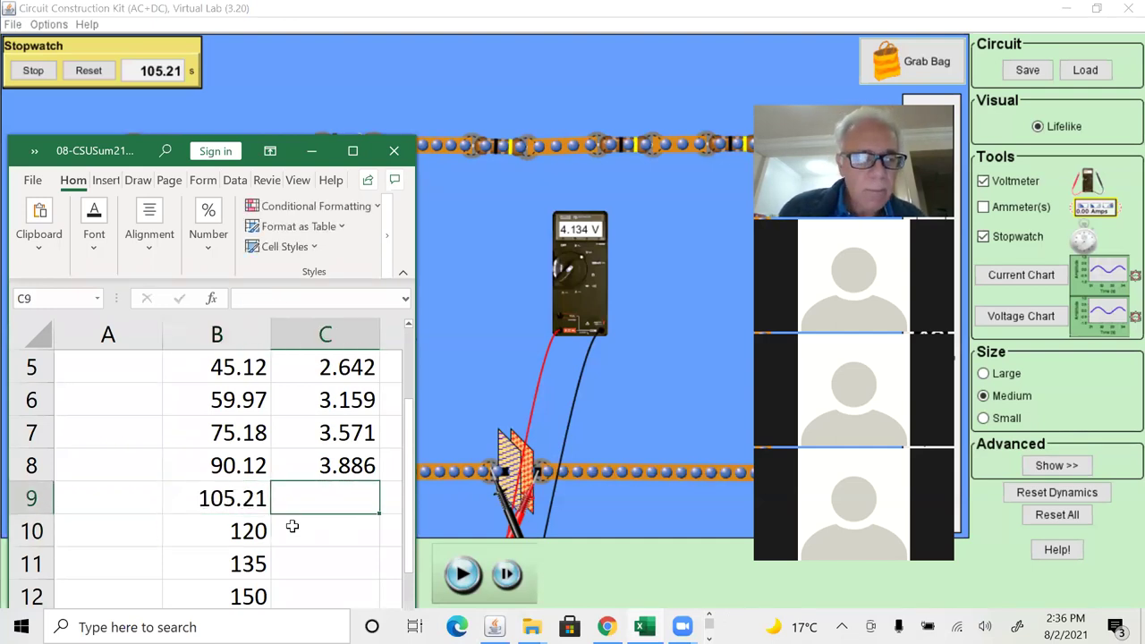
{"action": "type", "text": "4.134"}
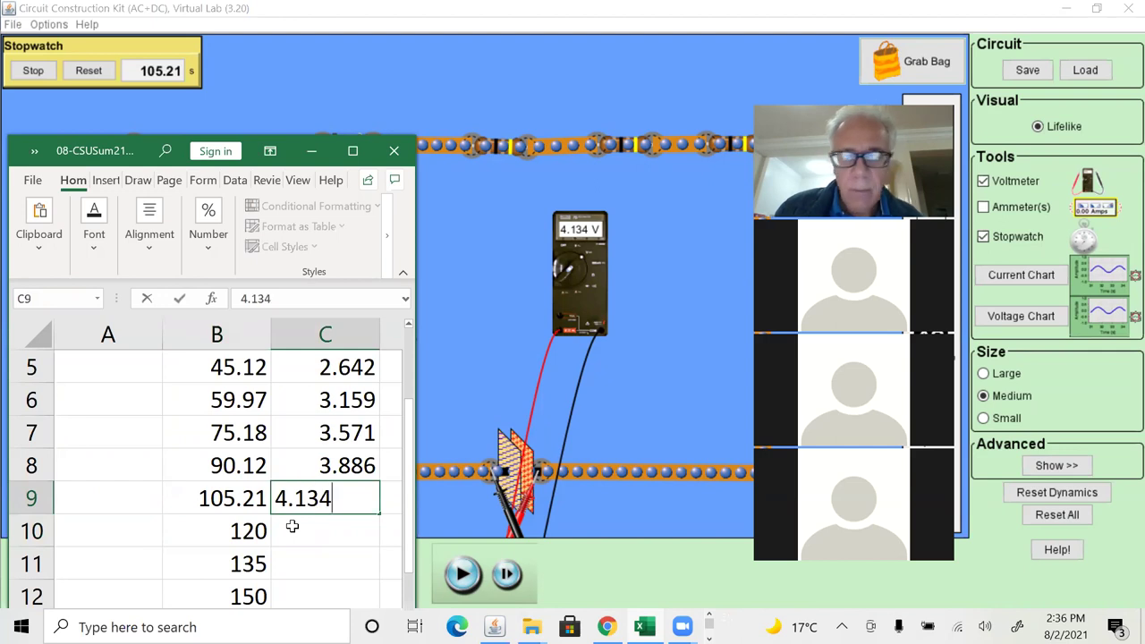
{"action": "key", "text": "Return"}
{"action": "key", "text": "Left"}
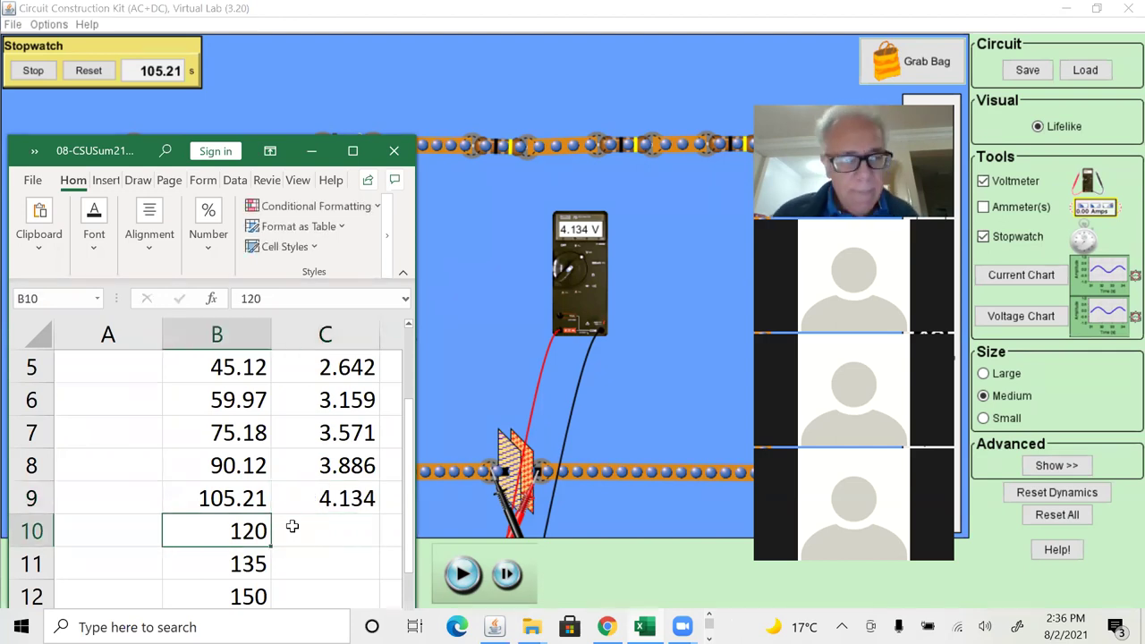
In Circuit Construction Kit, run the simulation until the stopwatch reaches about 120 s, finishing with short bursts, and leave it paused.
{"action": "left_click", "coordinate": [460, 575]}
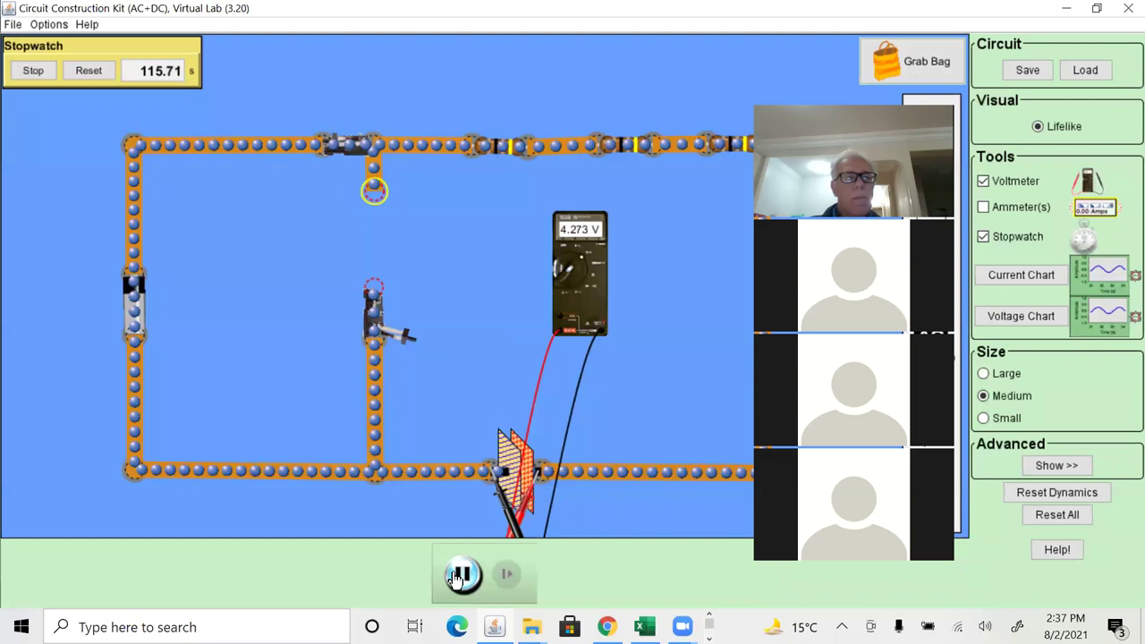
{"action": "left_click", "coordinate": [462, 574]}
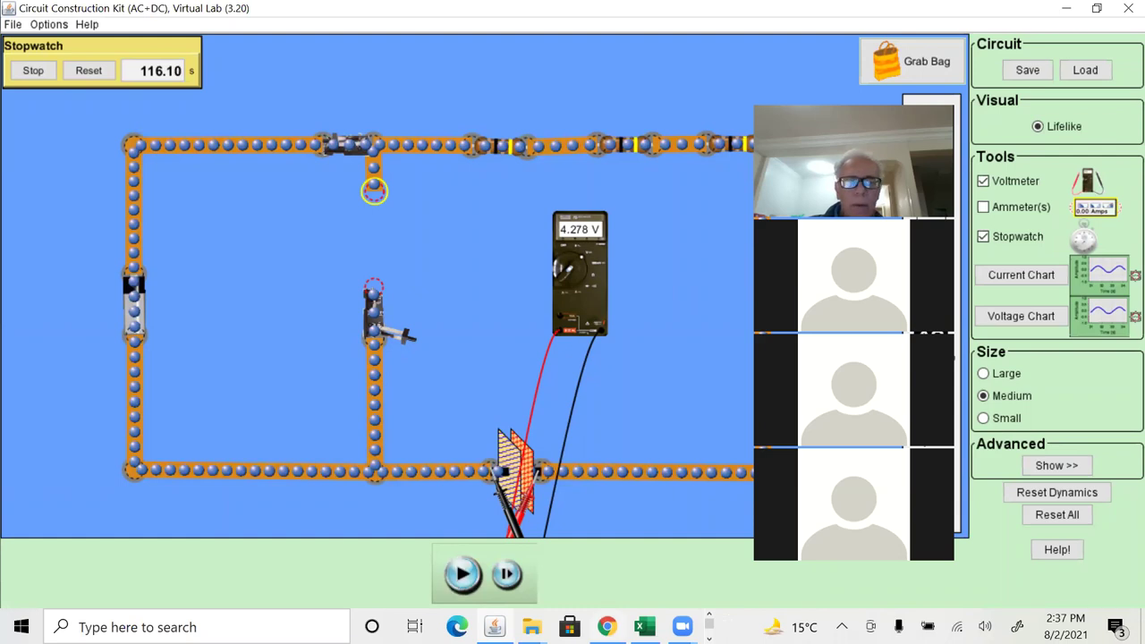
{"action": "key", "text": "alt+Tab"}
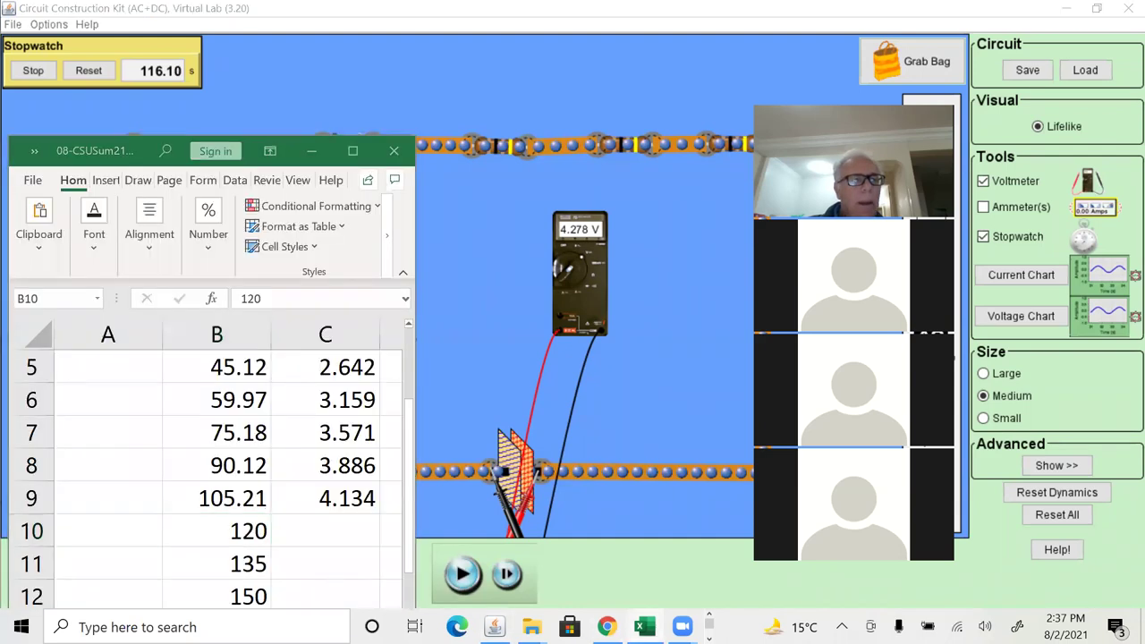
{"action": "key", "text": "alt+Tab"}
{"action": "left_click", "coordinate": [462, 579]}
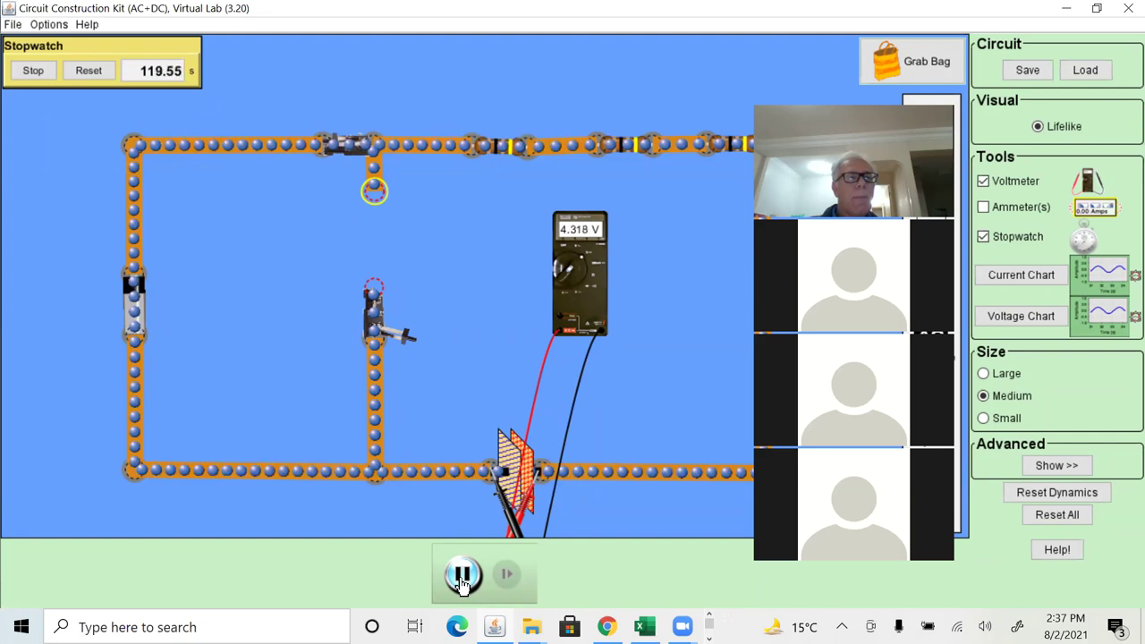
{"action": "left_click", "coordinate": [462, 577]}
{"action": "left_click", "coordinate": [462, 576]}
{"action": "left_click", "coordinate": [462, 576]}
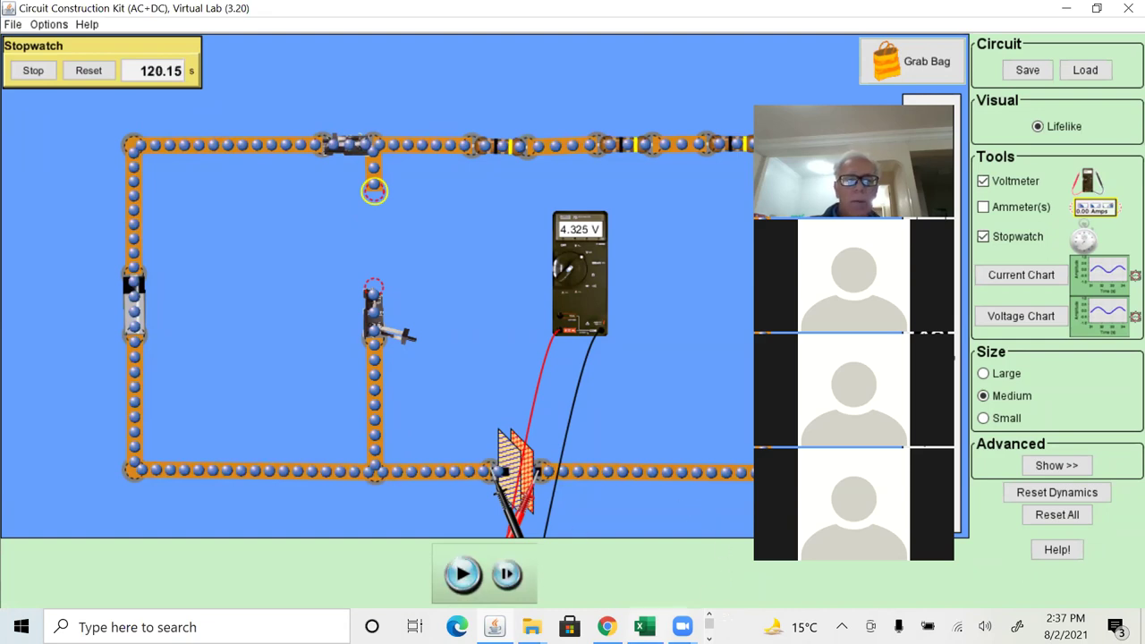
Switch to Excel and record the eighth reading: time 120.15 in B10 and voltage 4.325 in C10.
{"action": "left_click", "coordinate": [640, 626]}
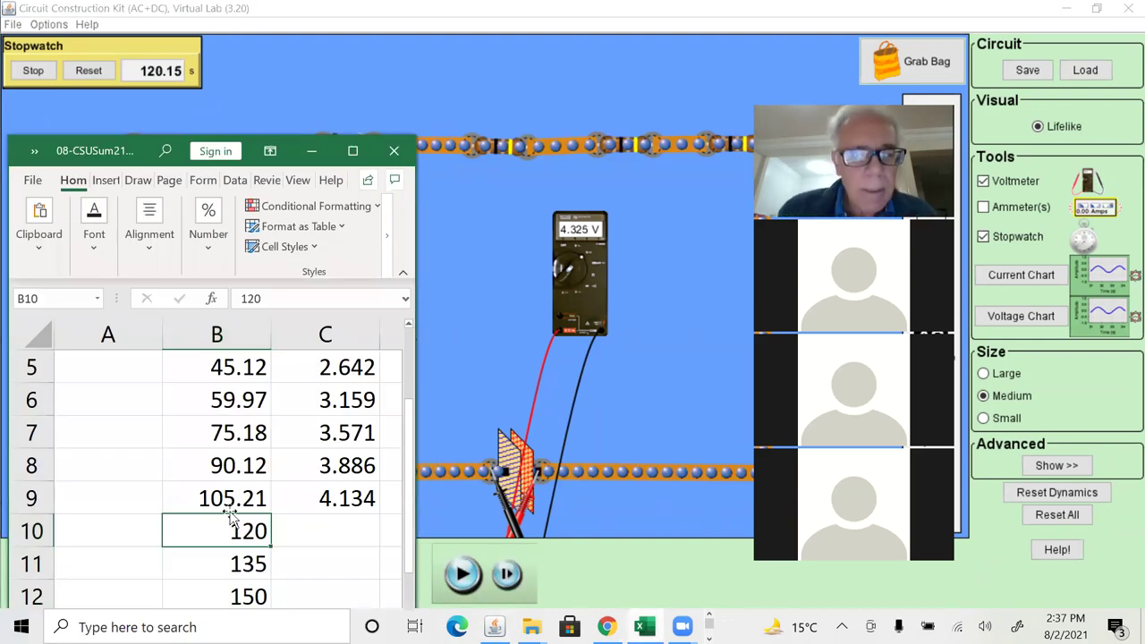
{"action": "type", "text": "120.15"}
{"action": "key", "text": "Tab"}
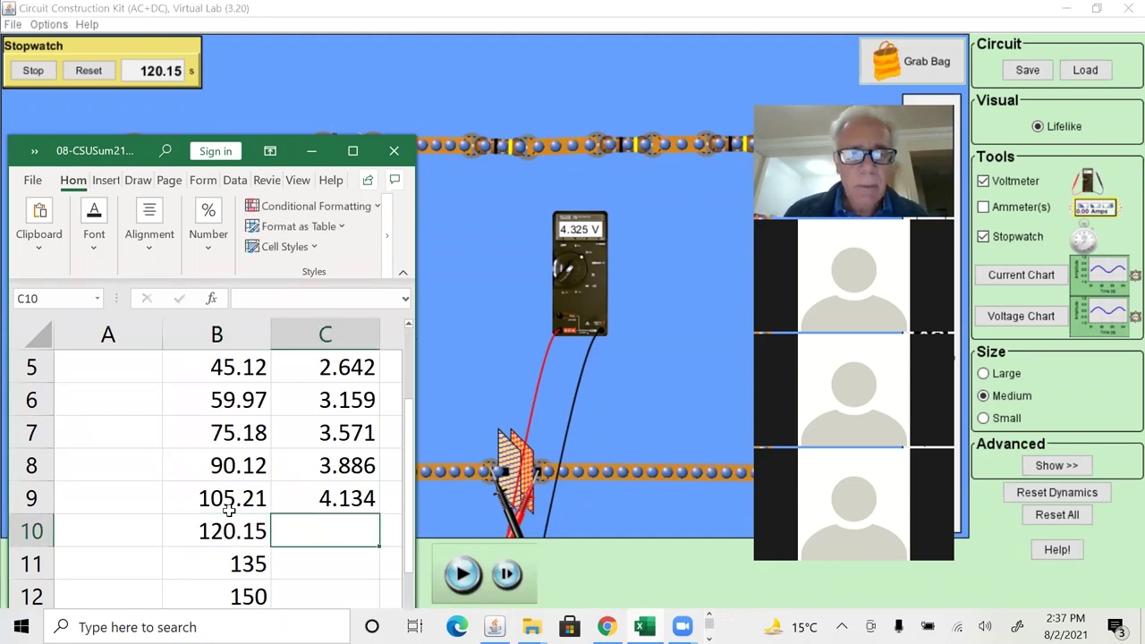
{"action": "type", "text": "4.325"}
{"action": "key", "text": "Return"}
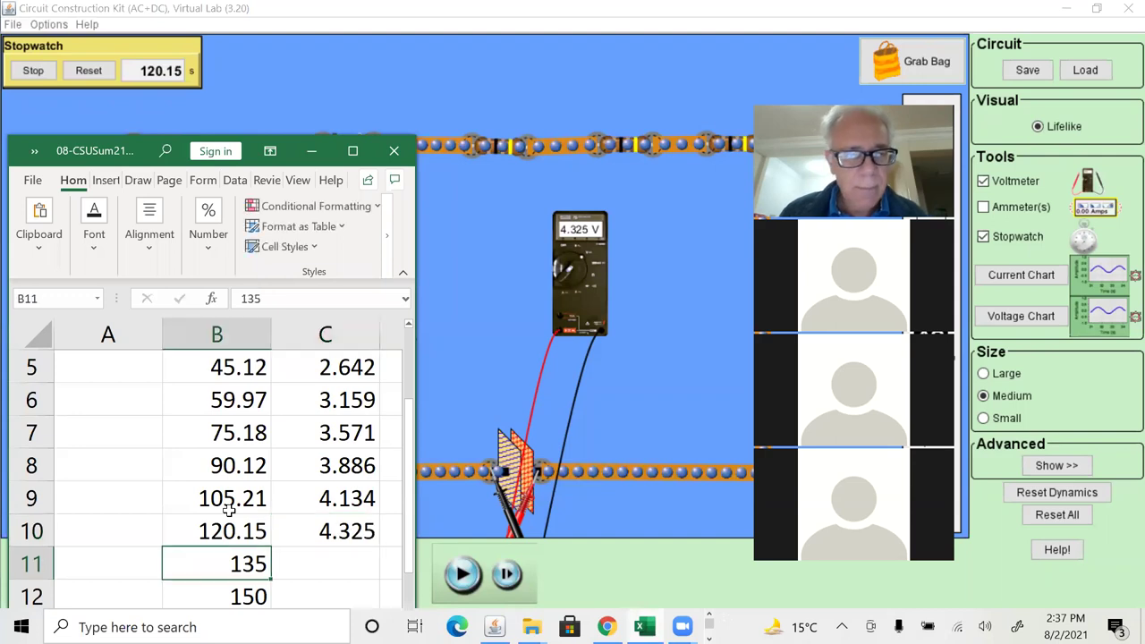
In Circuit Construction Kit, run the simulation until the stopwatch reaches about 135 s, finishing with a short burst, and leave it paused.
{"action": "left_click", "coordinate": [465, 575]}
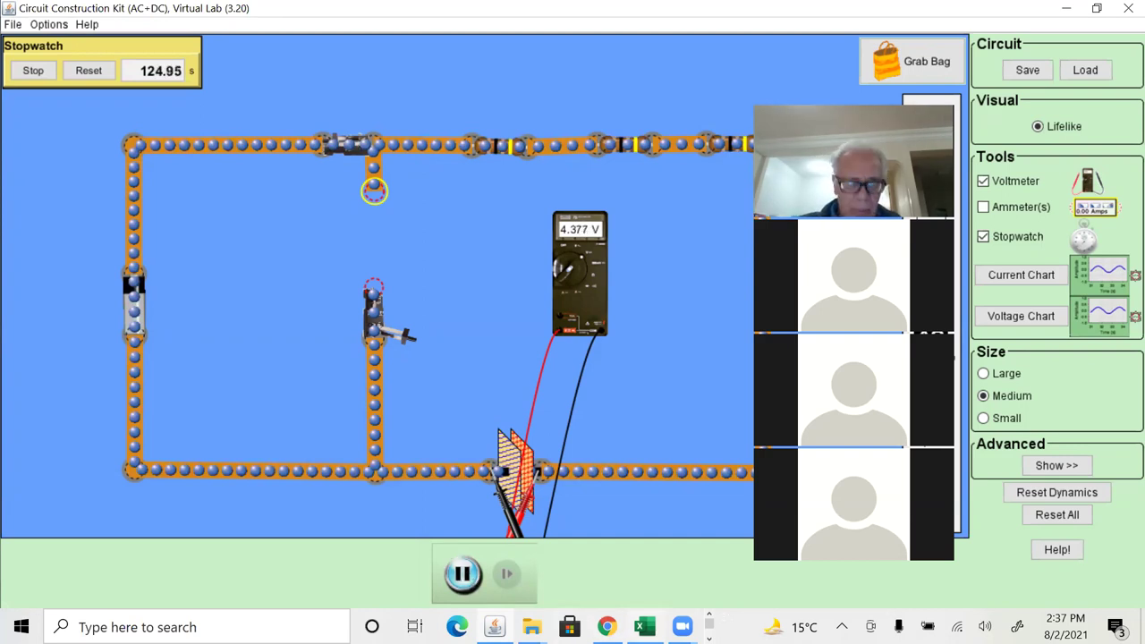
{"action": "left_click", "coordinate": [644, 626]}
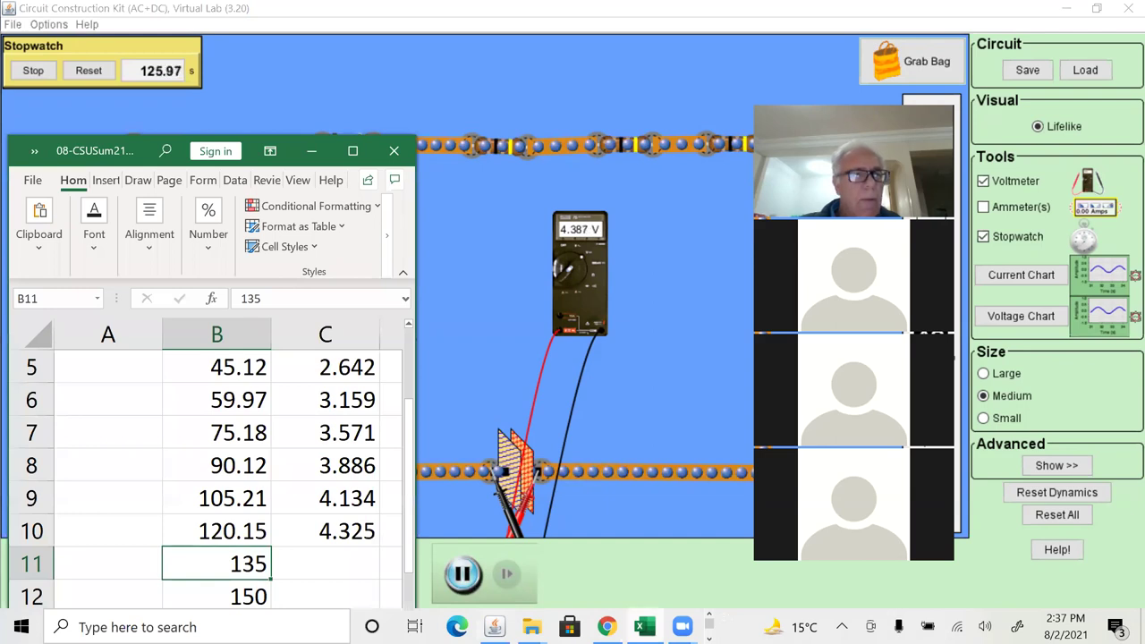
{"action": "key", "text": "alt+Tab"}
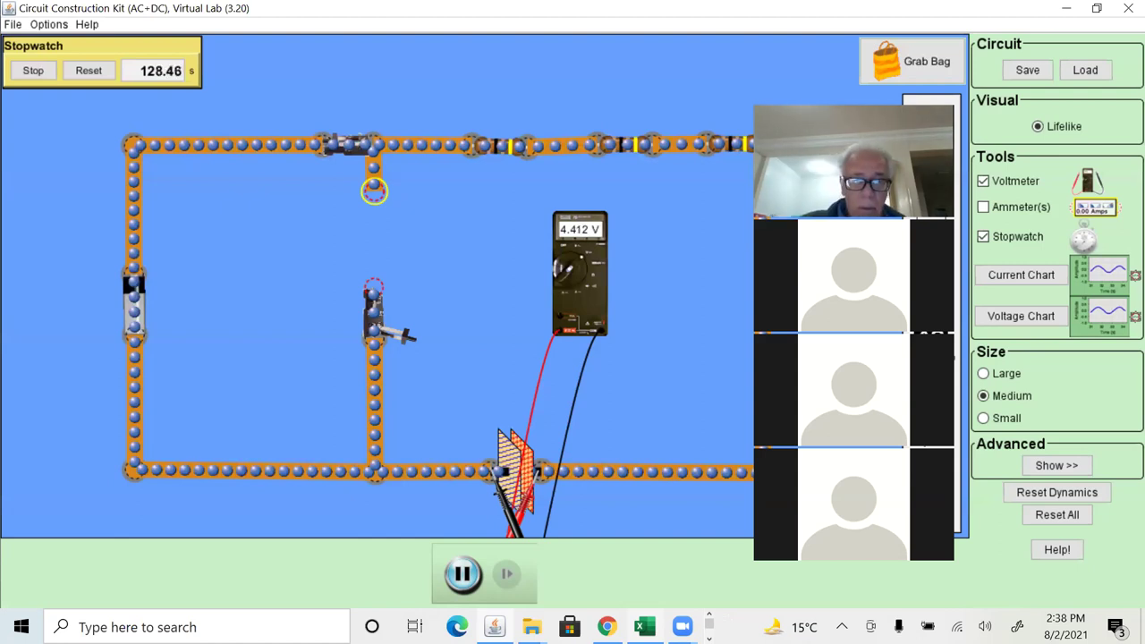
{"action": "left_click", "coordinate": [463, 580]}
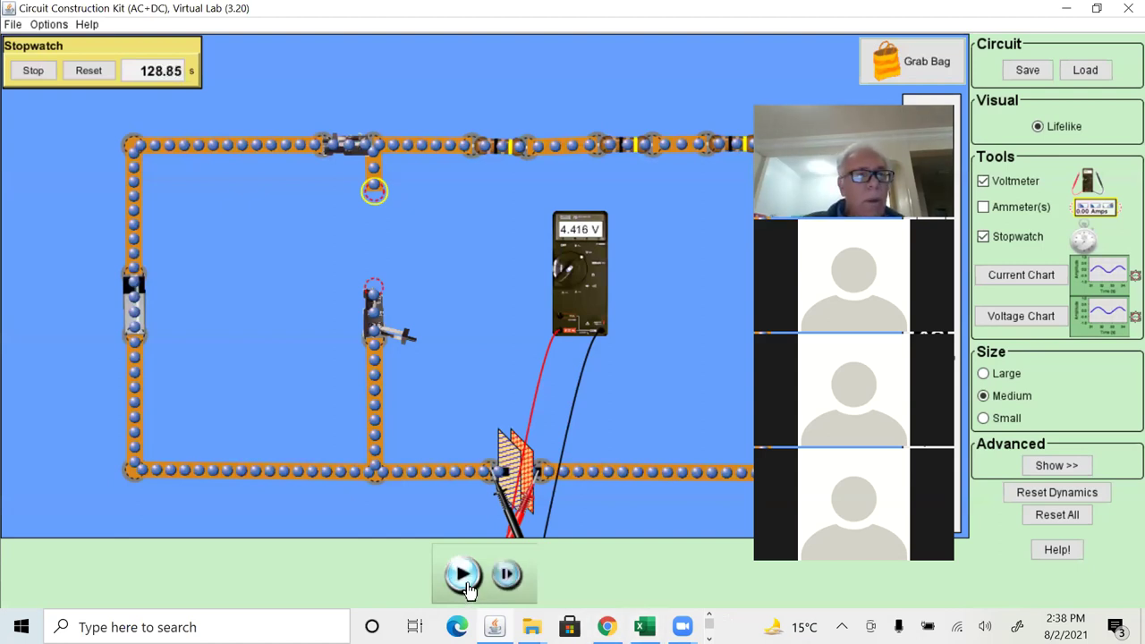
{"action": "key", "text": "alt+Tab"}
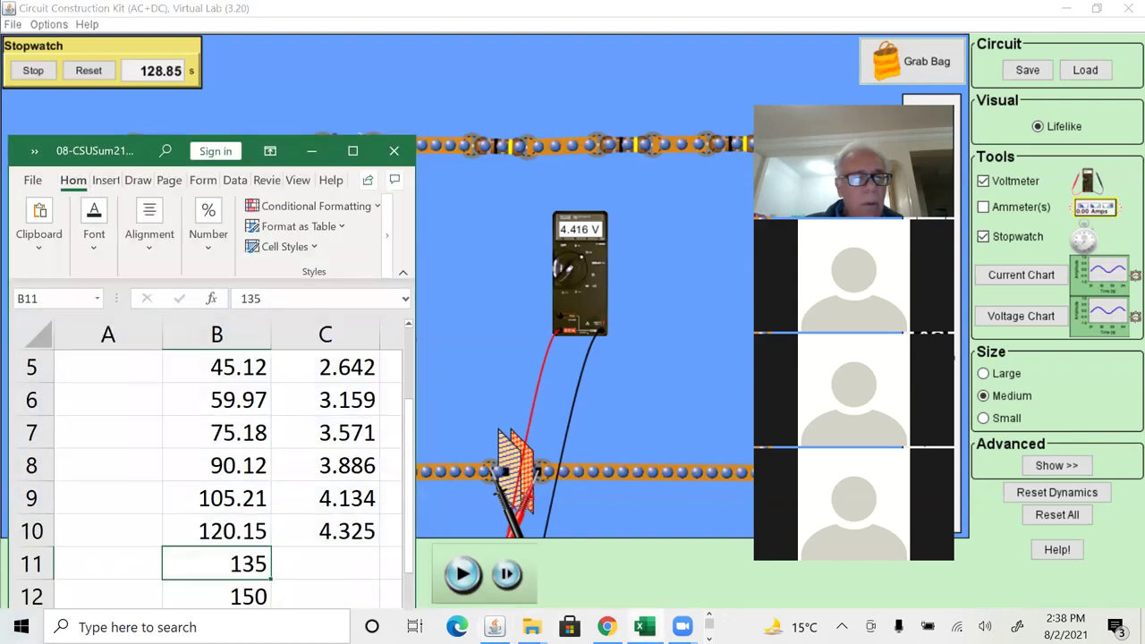
{"action": "key", "text": "alt+Tab"}
{"action": "left_click", "coordinate": [466, 574]}
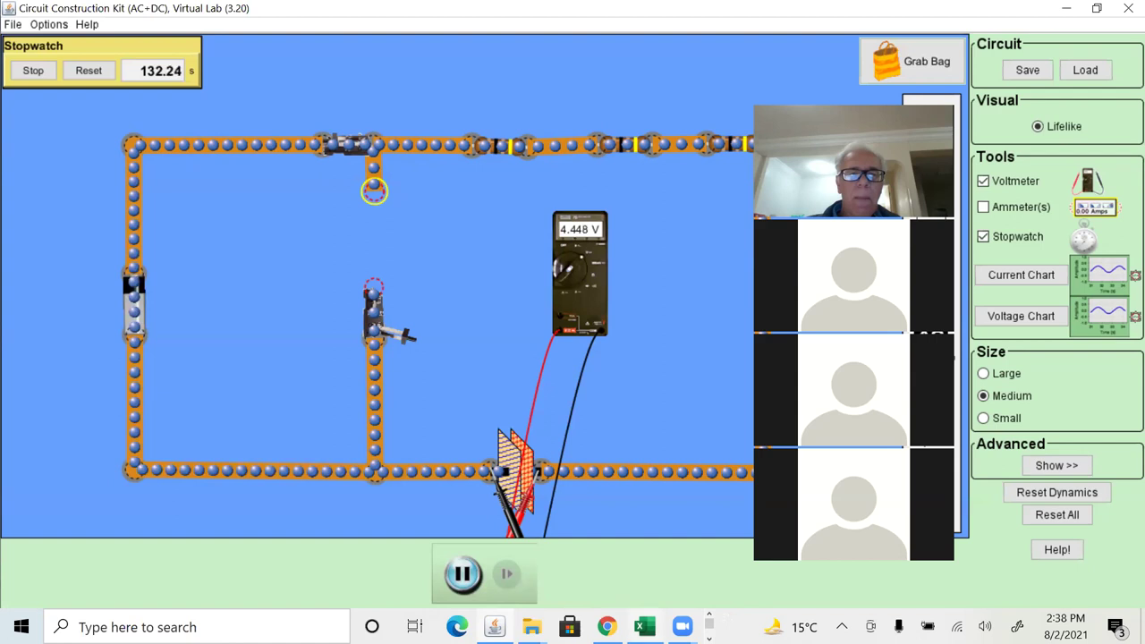
{"action": "left_click", "coordinate": [640, 626]}
{"action": "left_click", "coordinate": [640, 626]}
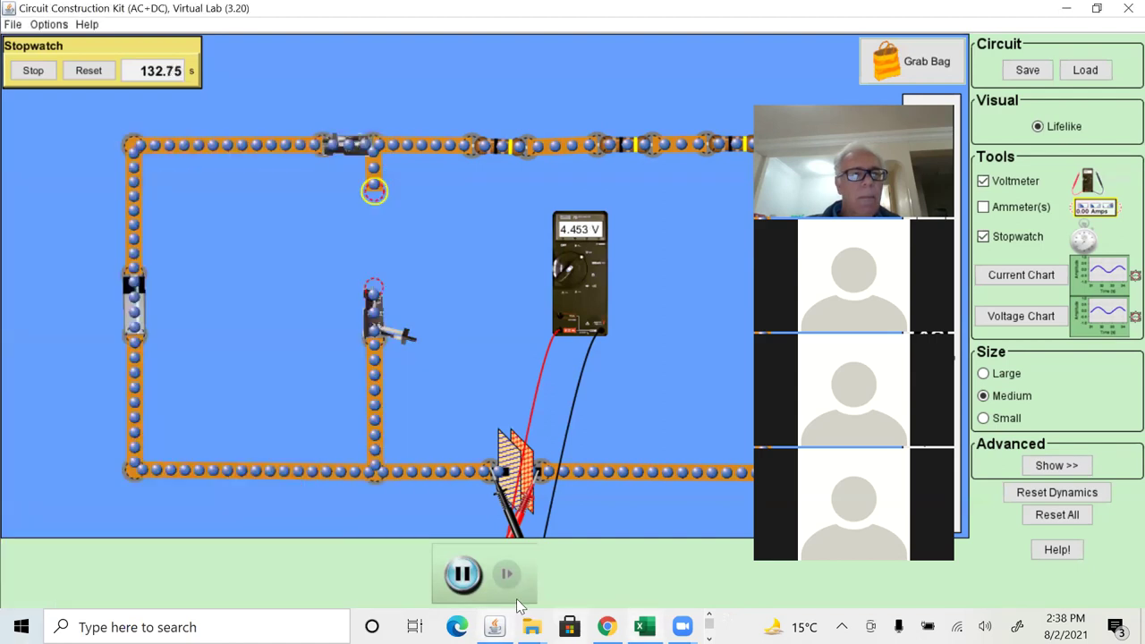
{"action": "left_click", "coordinate": [464, 575]}
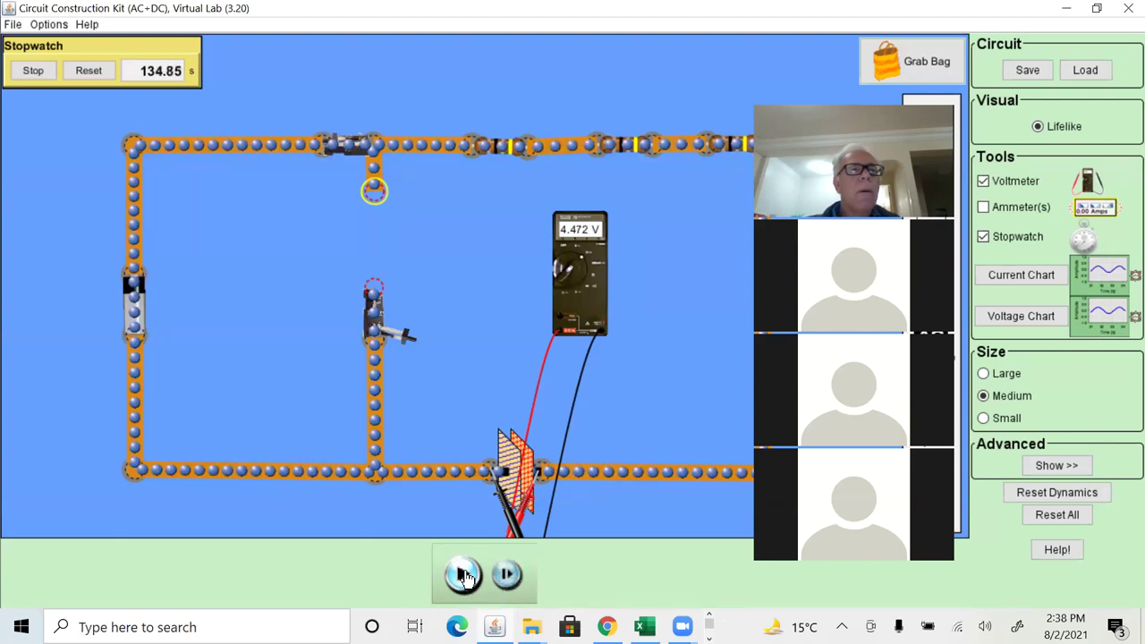
{"action": "left_click", "coordinate": [464, 575]}
{"action": "left_click", "coordinate": [464, 575]}
Switch to Excel and record the ninth reading: time 135.09 in B11 and voltage 4.474 in C11.
{"action": "key", "text": "alt+Tab"}
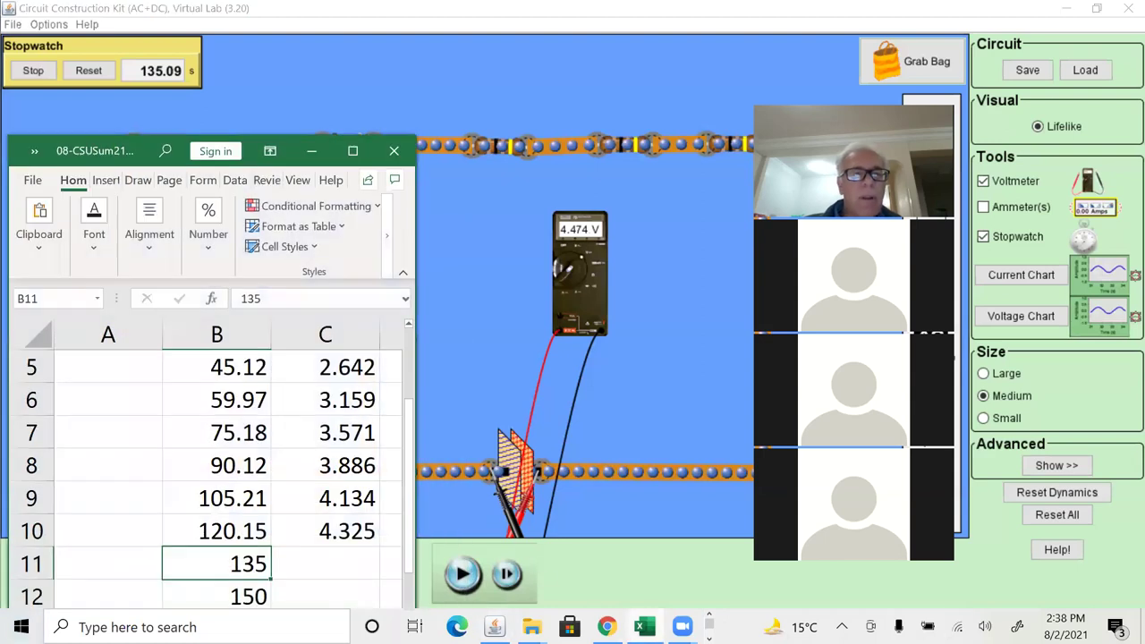
{"action": "key", "text": "F2"}
{"action": "key", "text": "BackSpace"}
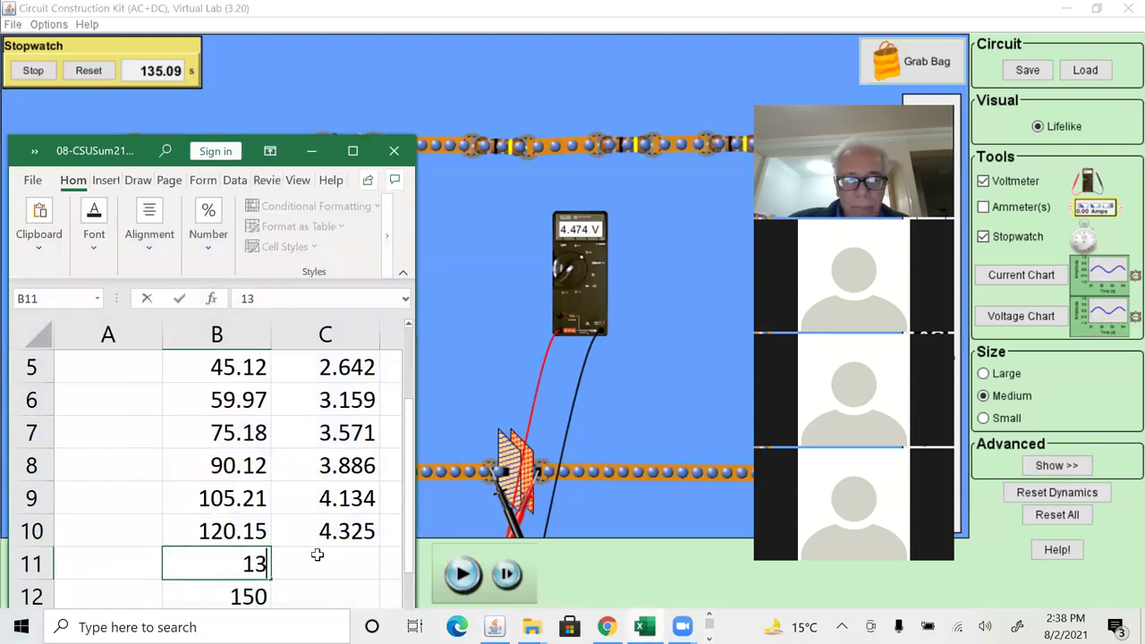
{"action": "type", "text": "5.09"}
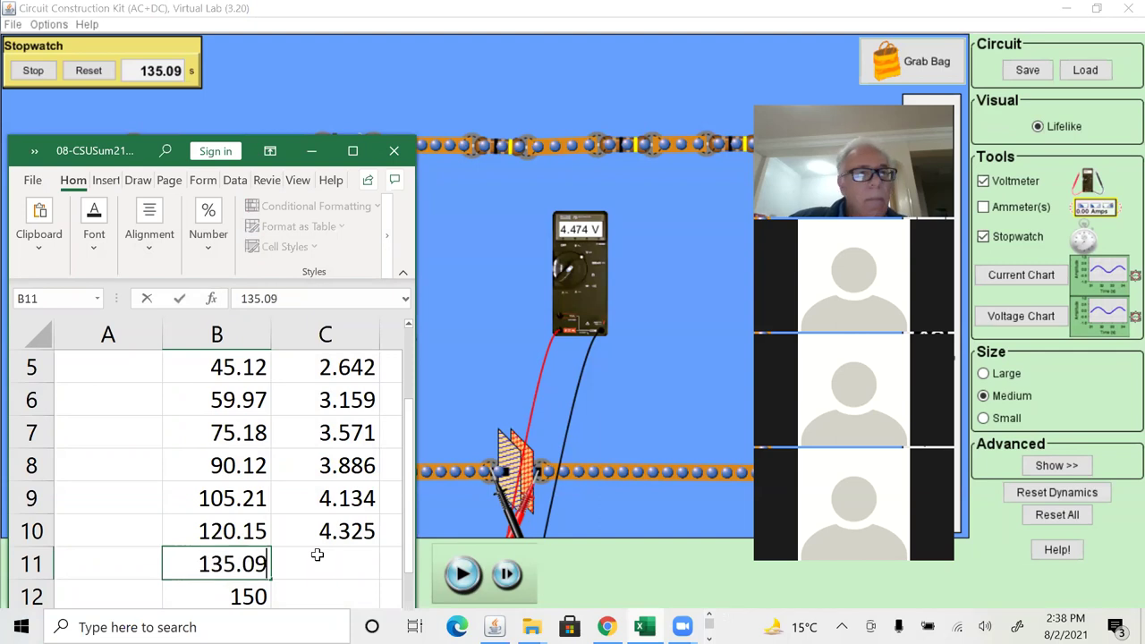
{"action": "key", "text": "Tab"}
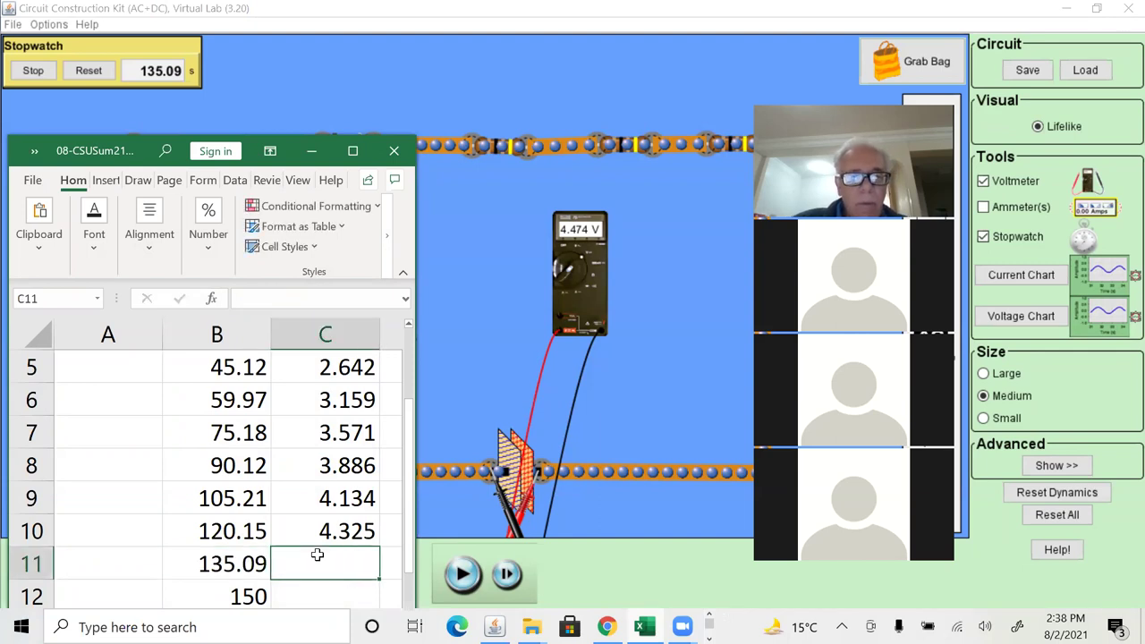
{"action": "type", "text": "4.474"}
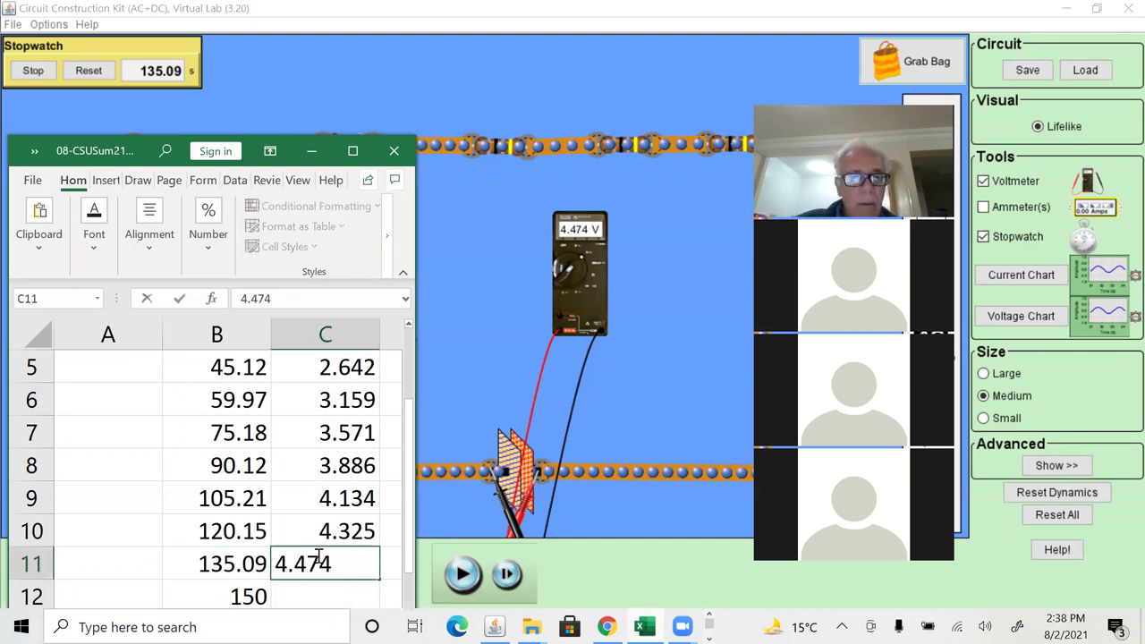
{"action": "key", "text": "Return"}
Move the Excel window up to just below the stopwatch so its lower rows and sheet tabs fit on screen.
{"action": "key", "text": "Down"}
{"action": "key", "text": "Down"}
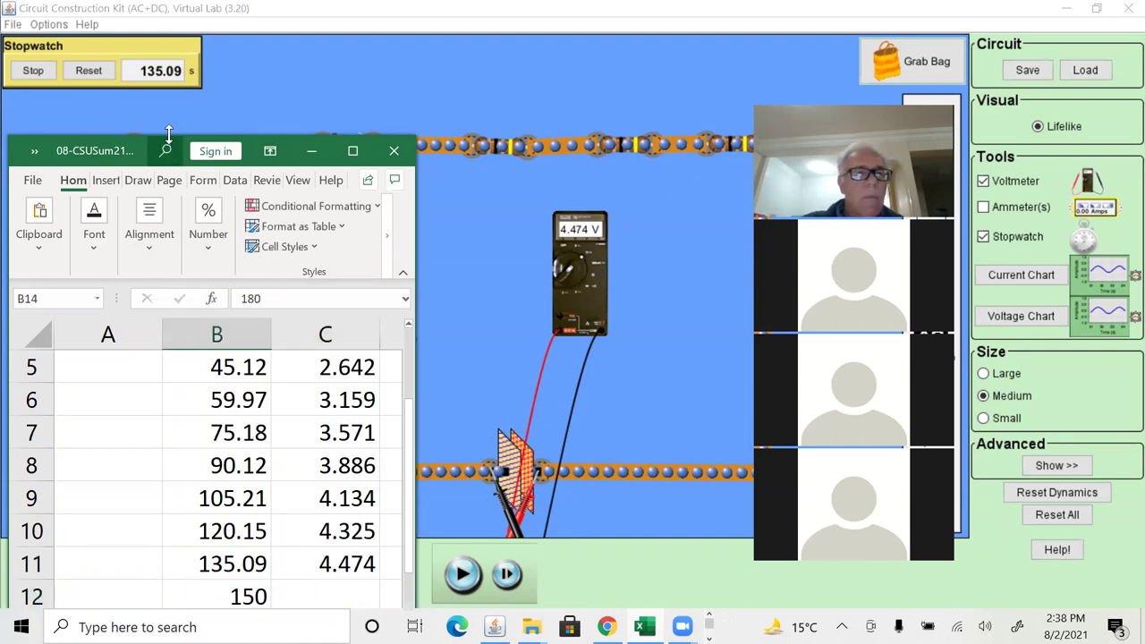
{"action": "left_click_drag", "start_coordinate": [168, 132], "coordinate": [135, 214]}
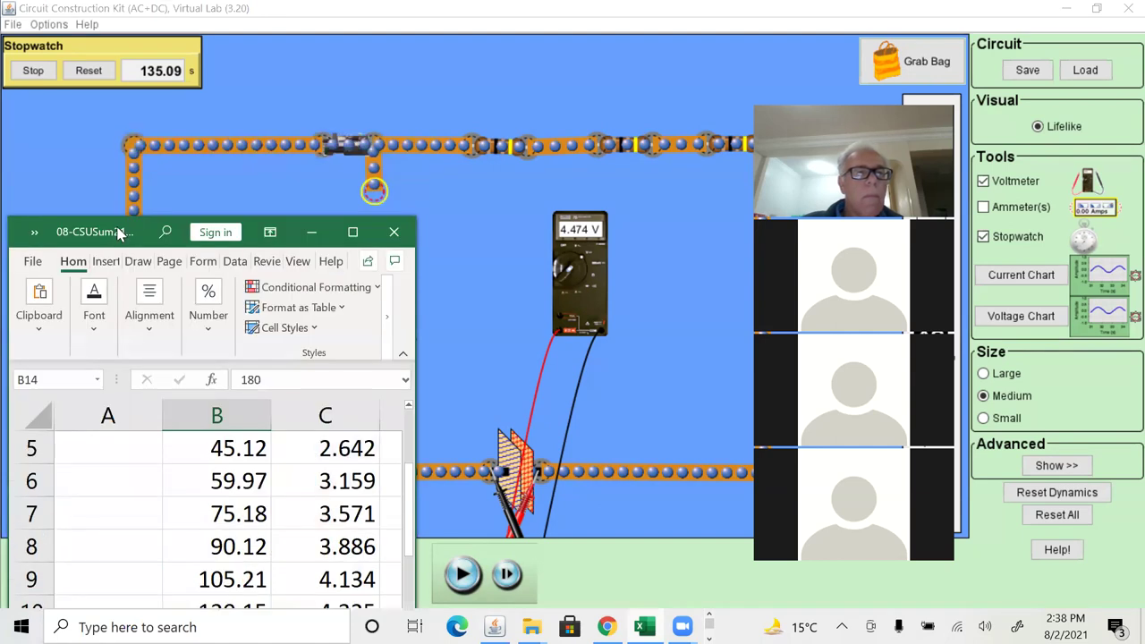
{"action": "left_click_drag", "start_coordinate": [119, 233], "coordinate": [116, 105]}
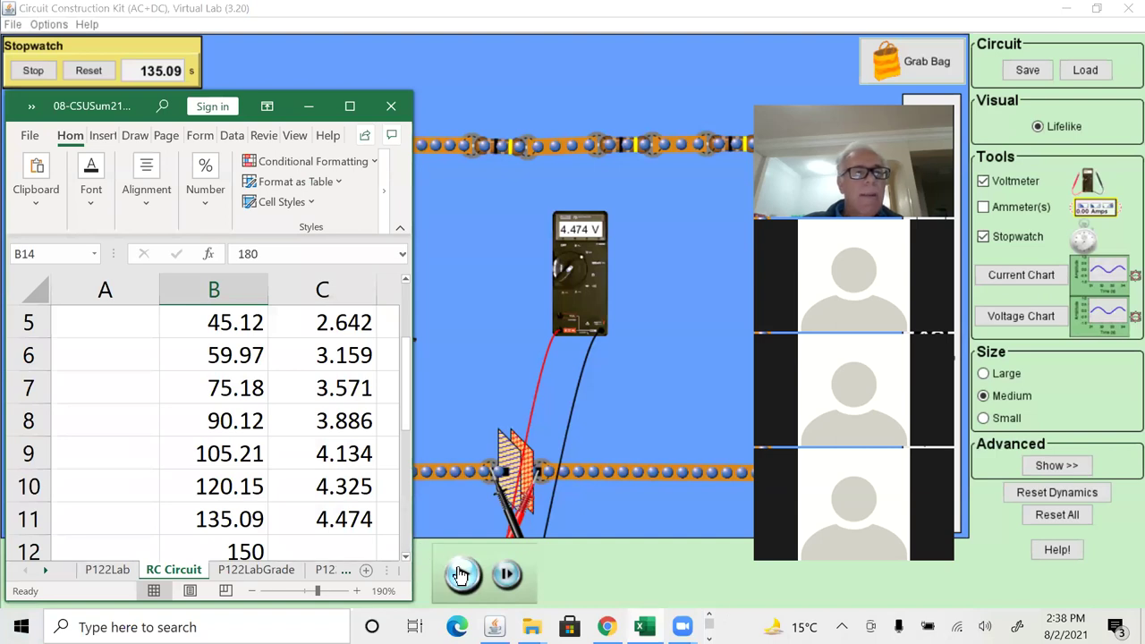
In Circuit Construction Kit, run the simulation with one stop on the way until the stopwatch reaches about 150 s, and pause it.
{"action": "left_click", "coordinate": [461, 574]}
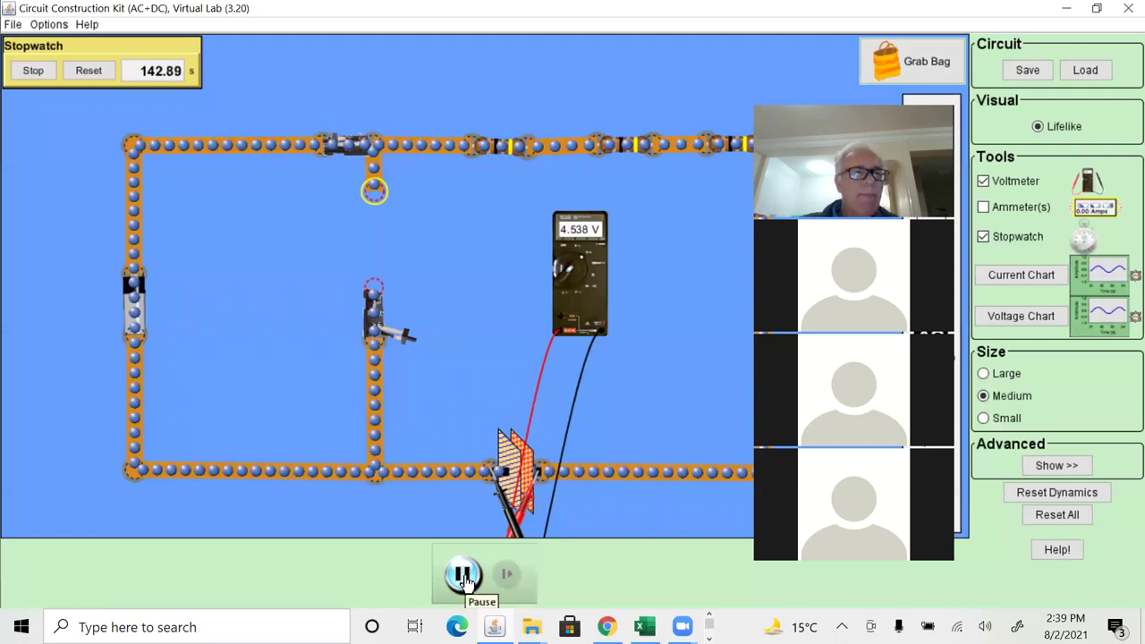
{"action": "left_click", "coordinate": [462, 576]}
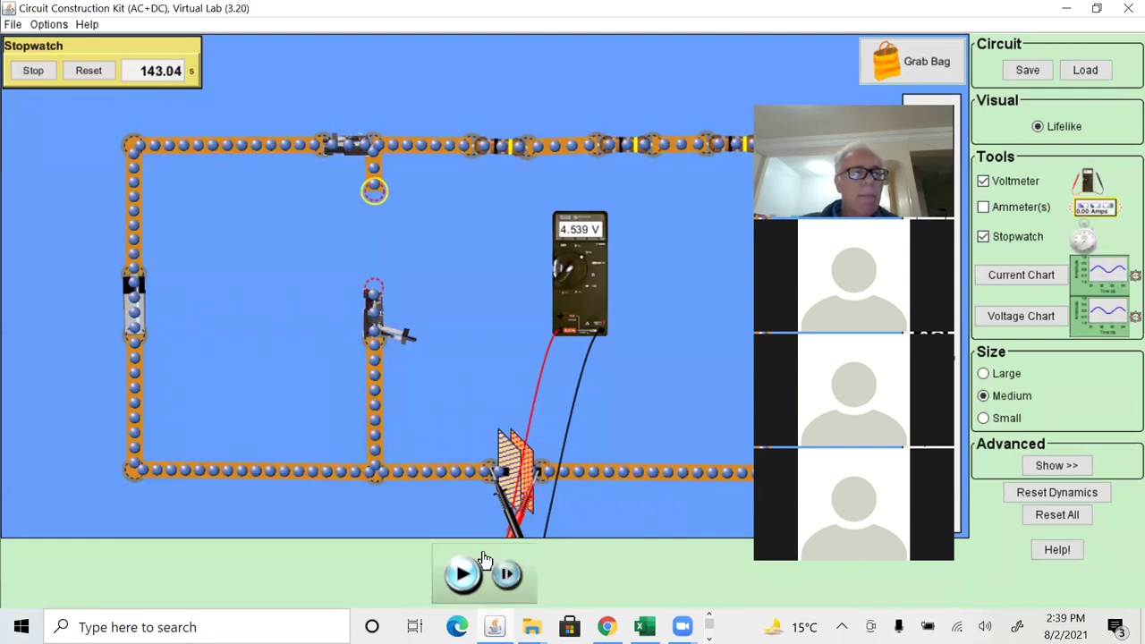
{"action": "left_click", "coordinate": [463, 575]}
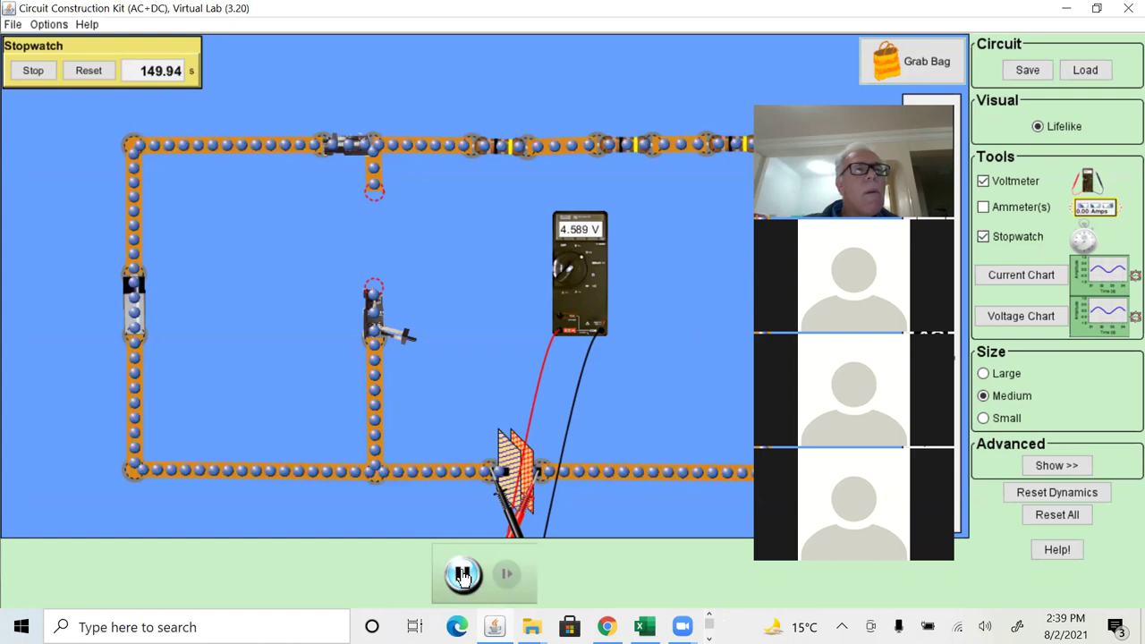
{"action": "left_click", "coordinate": [463, 575]}
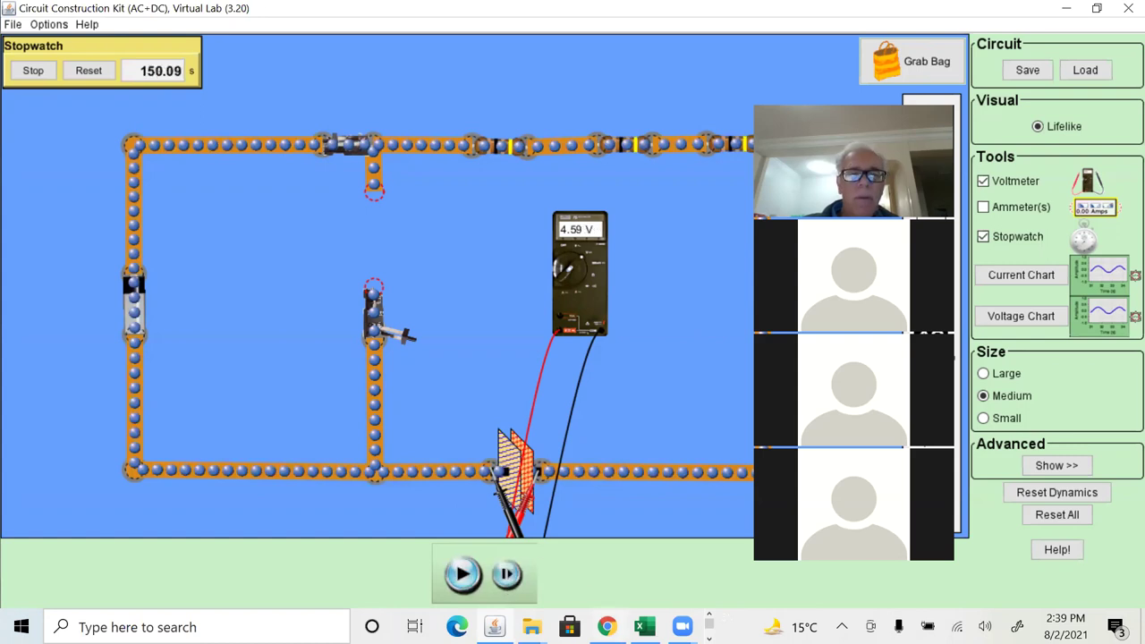
Switch to Excel and enter the tenth reading's time, 150.09, in B12.
{"action": "key", "text": "alt+Tab"}
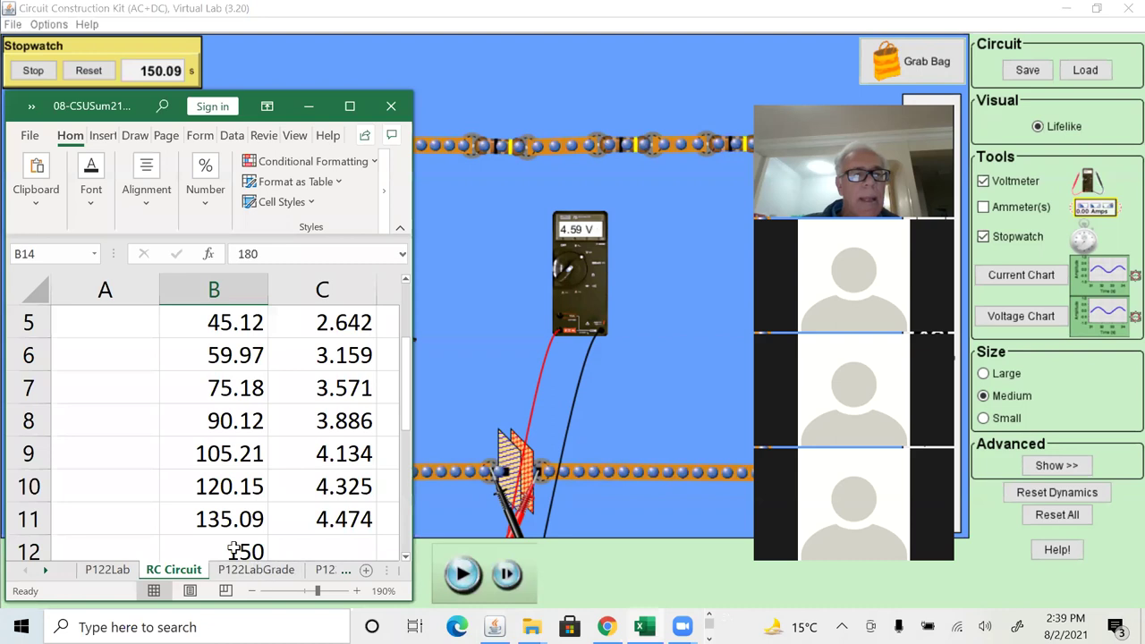
{"action": "left_click", "coordinate": [233, 549]}
{"action": "type", "text": "150"}
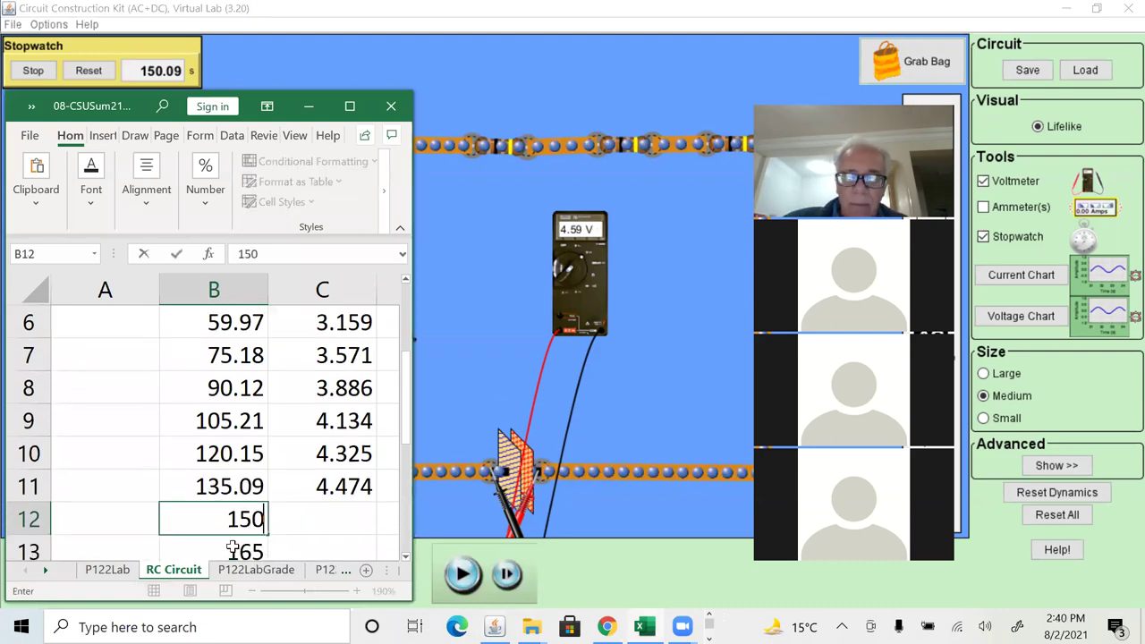
{"action": "type", "text": ".09"}
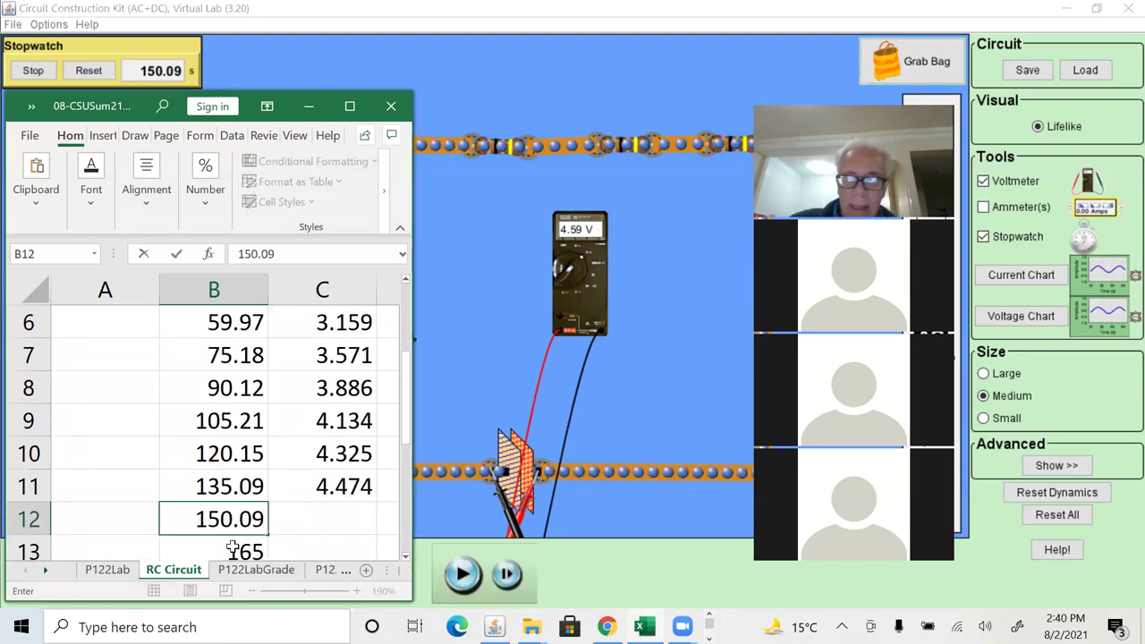
{"action": "key", "text": "Return"}
Bring the remaining time rows into view and enter the tenth reading's voltage, 4.59, in C12.
{"action": "key", "text": "Down"}
{"action": "key", "text": "Down"}
{"action": "key", "text": "Down"}
{"action": "key", "text": "Up"}
{"action": "key", "text": "Up"}
{"action": "key", "text": "Up"}
{"action": "key", "text": "Up"}
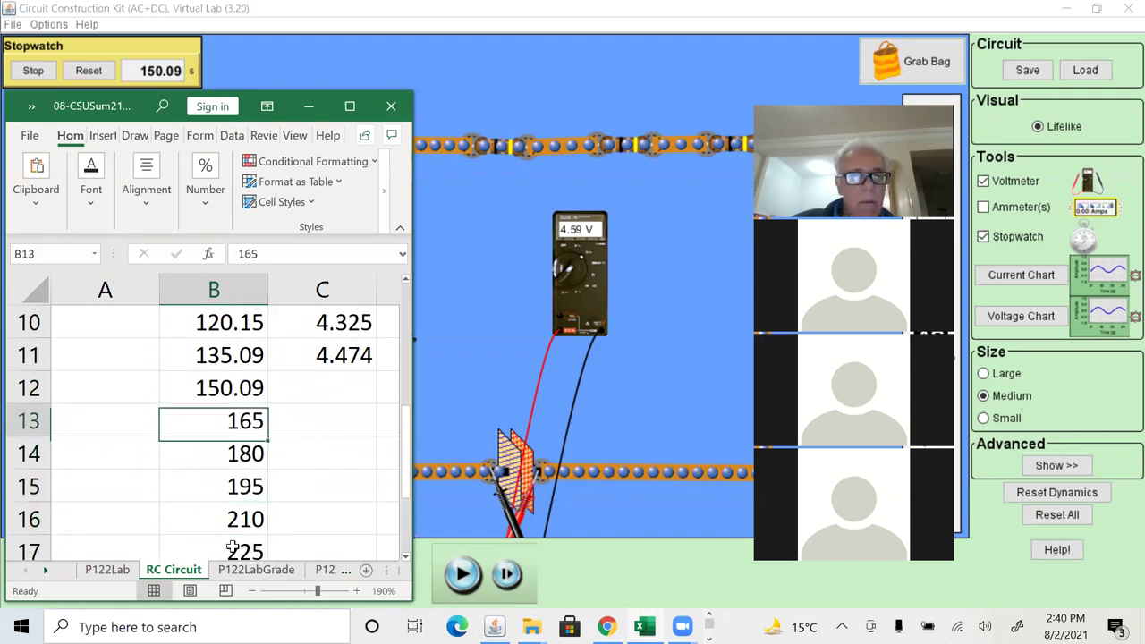
{"action": "key", "text": "Right"}
{"action": "type", "text": "4"}
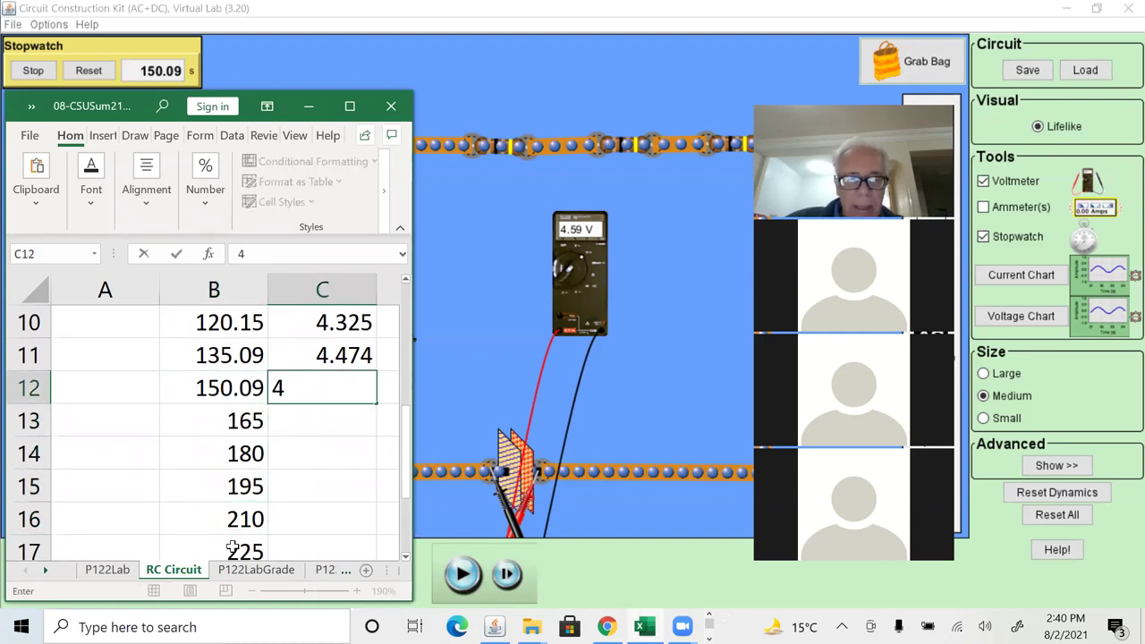
{"action": "type", "text": ".59"}
{"action": "key", "text": "Return"}
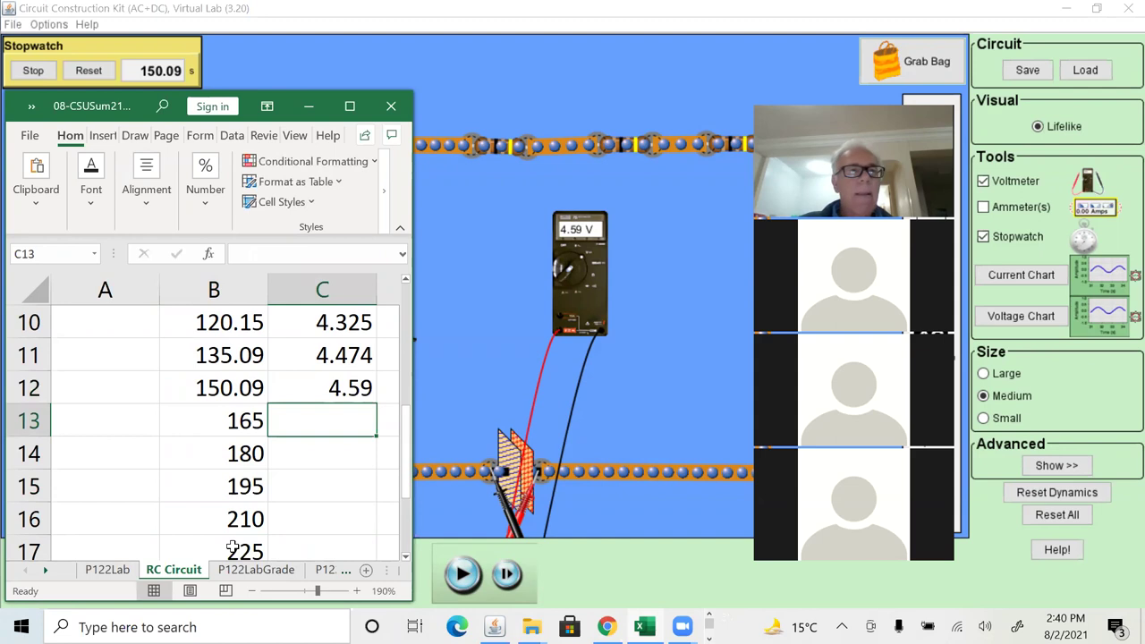
In Circuit Construction Kit, run the simulation until the stopwatch reaches about 165 s, and pause it.
{"action": "left_click", "coordinate": [462, 574]}
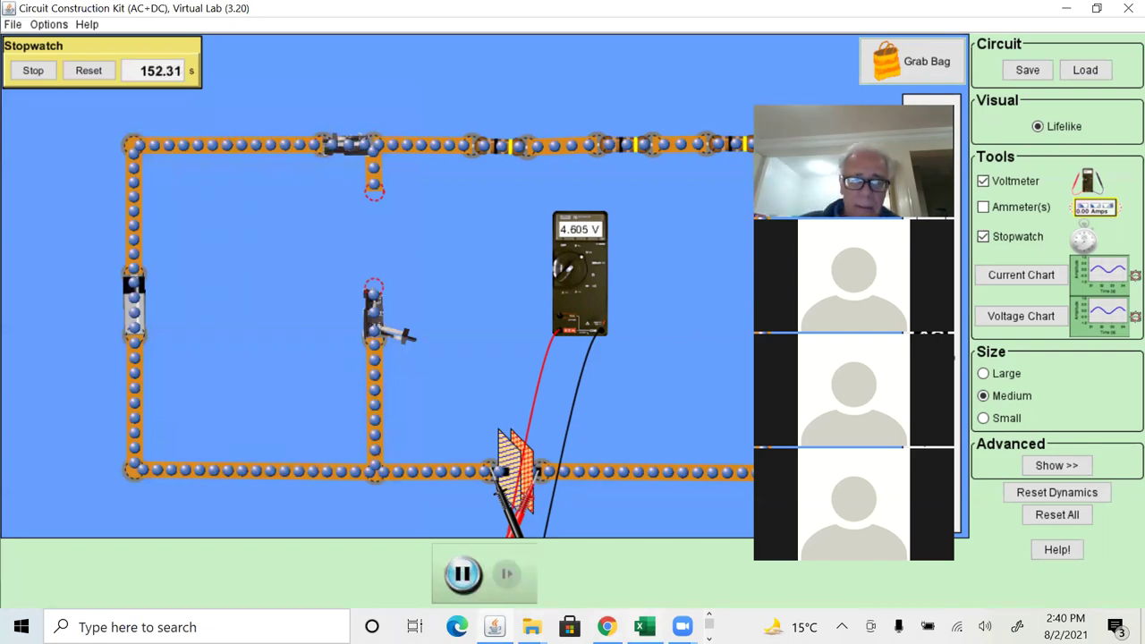
{"action": "key", "text": "alt+Tab"}
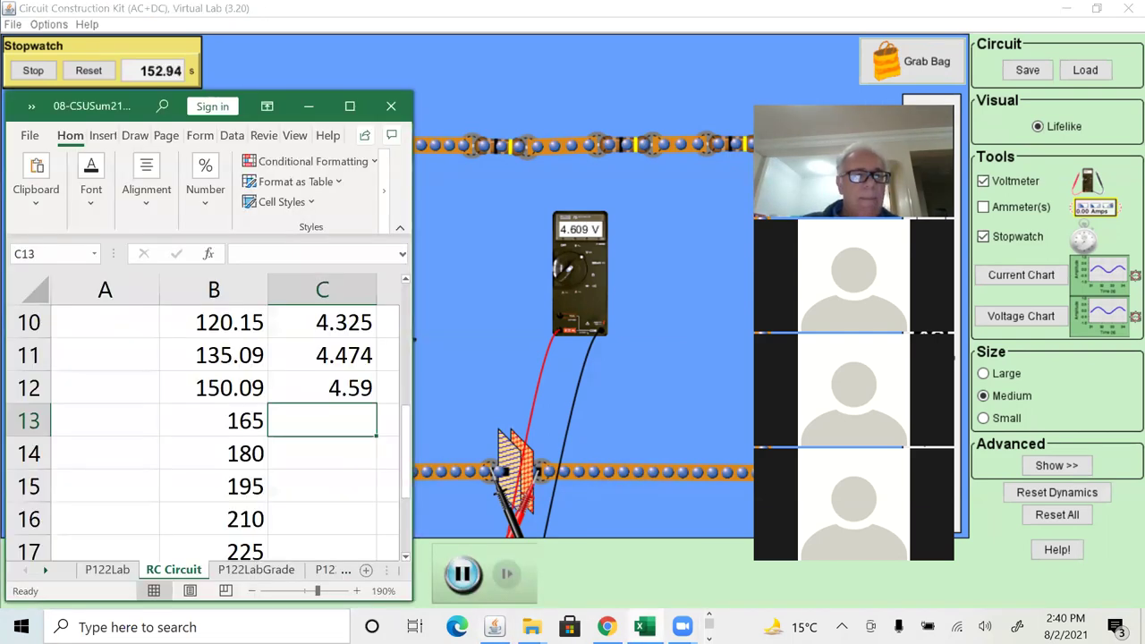
{"action": "key", "text": "alt+Tab"}
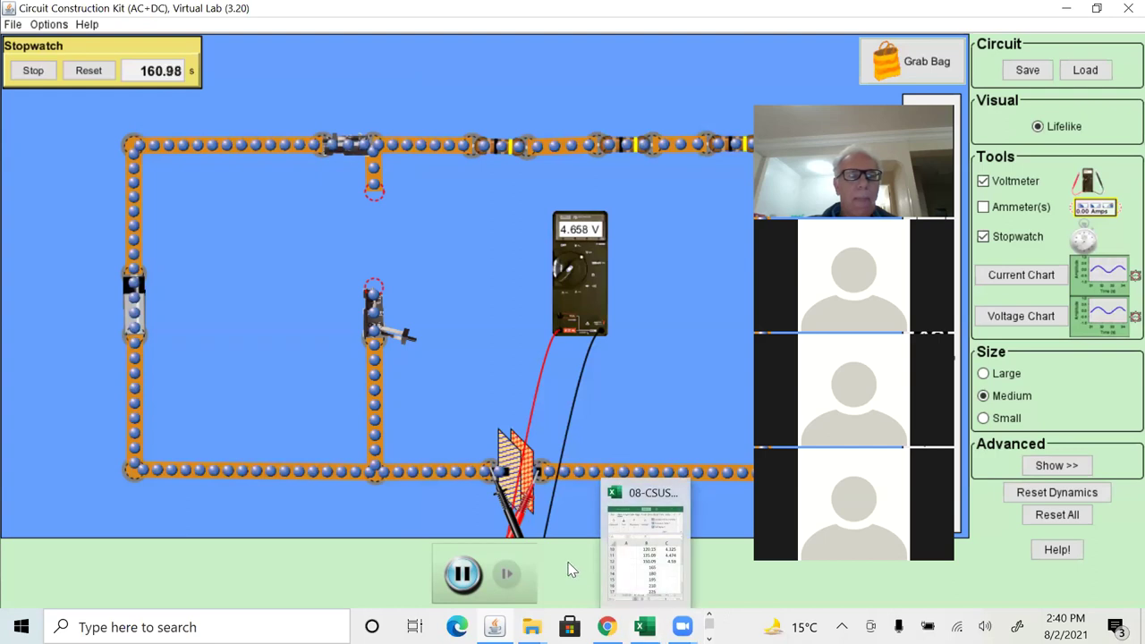
{"action": "left_click", "coordinate": [460, 574]}
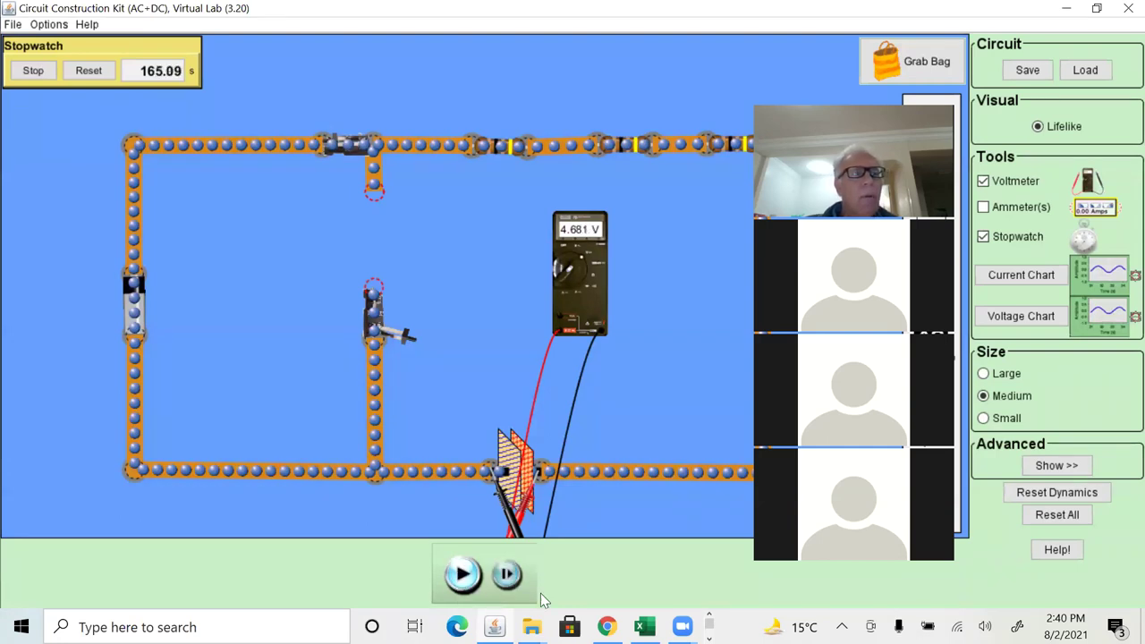
Switch to Excel and enter the eleventh reading's time, 165.09, in B13.
{"action": "key", "text": "alt+Tab"}
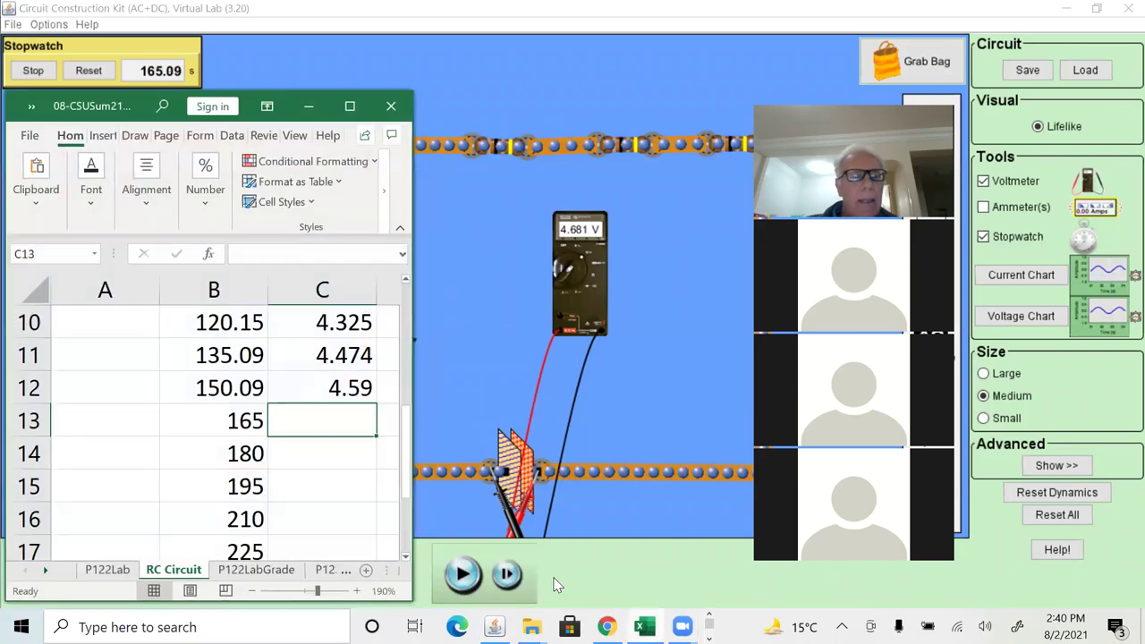
{"action": "left_click", "coordinate": [253, 423]}
{"action": "type", "text": "1"}
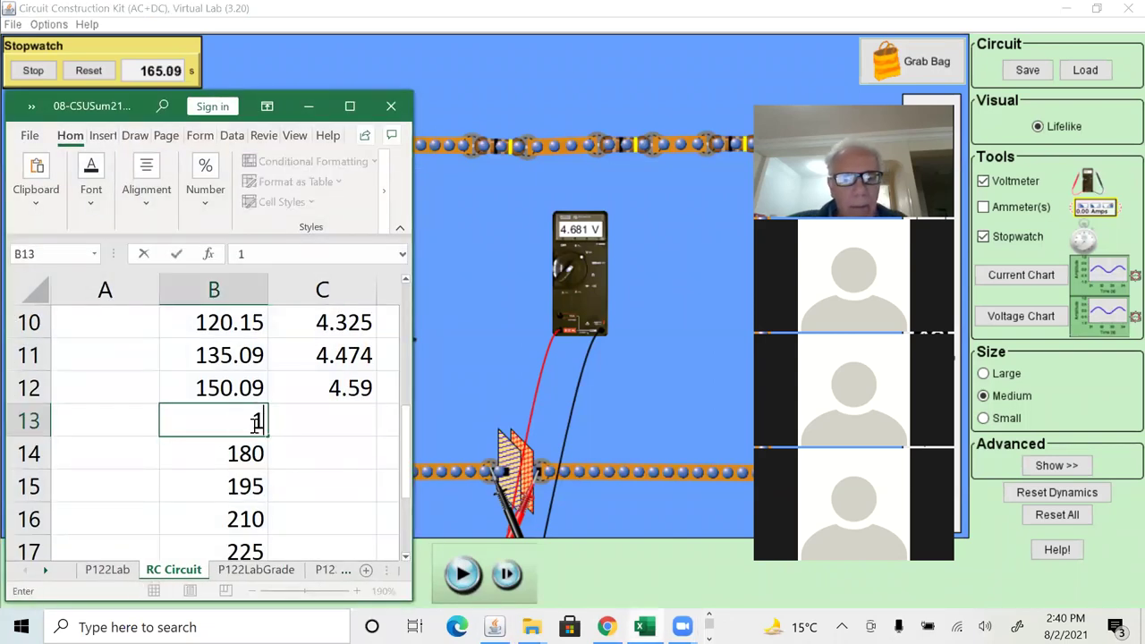
{"action": "type", "text": "65.09"}
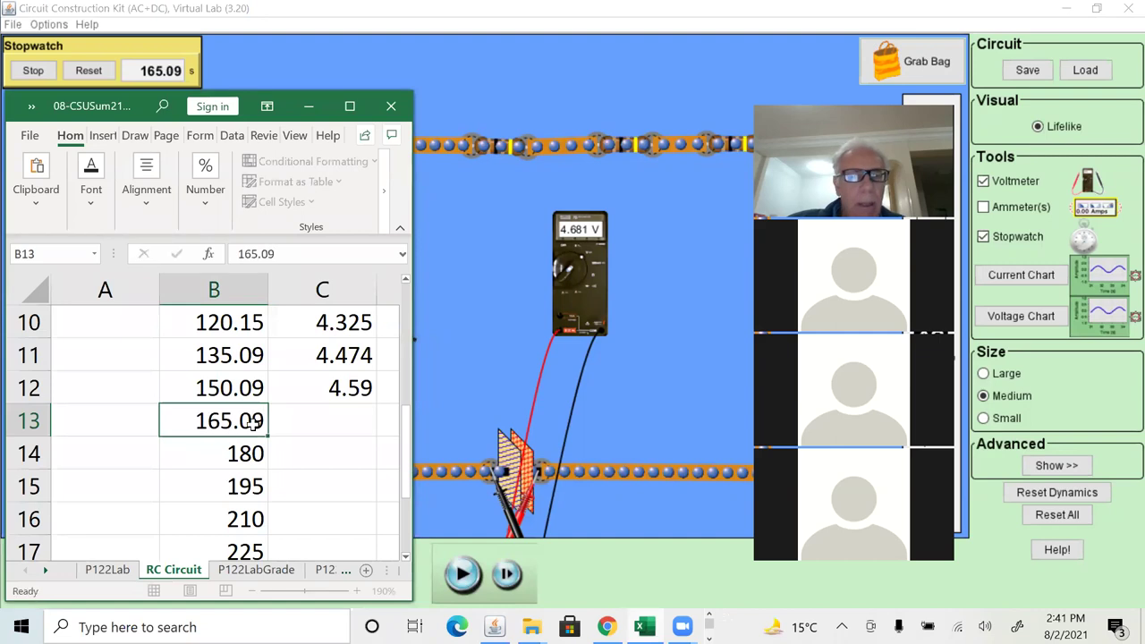
Enter the eleventh reading's voltage, 4.681, in C13 and bring the remaining time rows into view.
{"action": "key", "text": "Tab"}
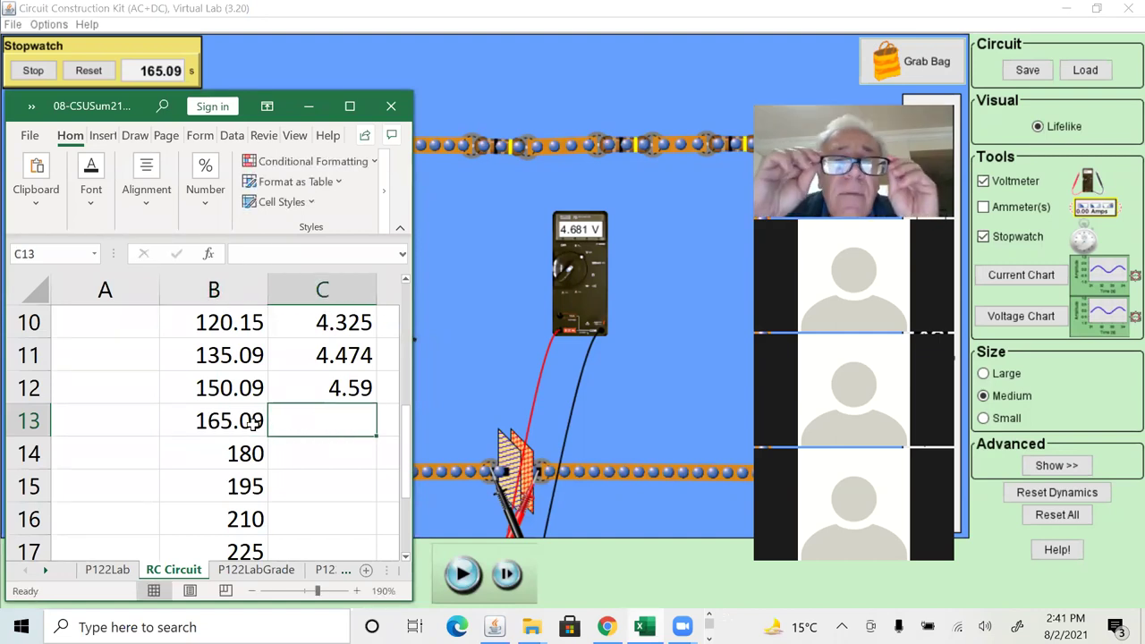
{"action": "type", "text": "4"}
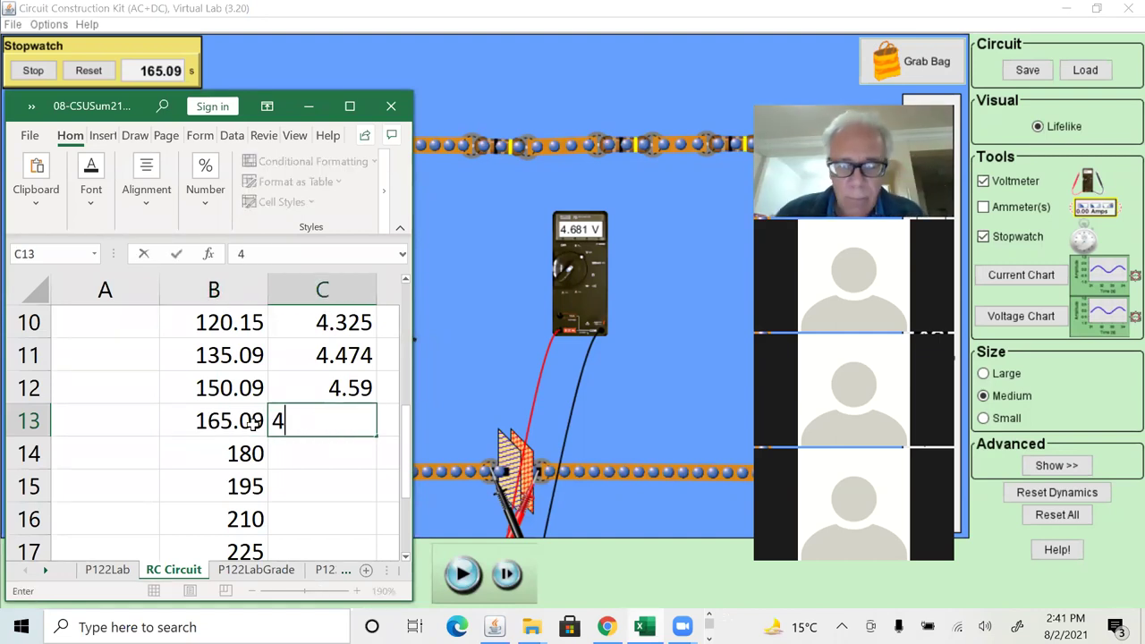
{"action": "type", "text": ".681"}
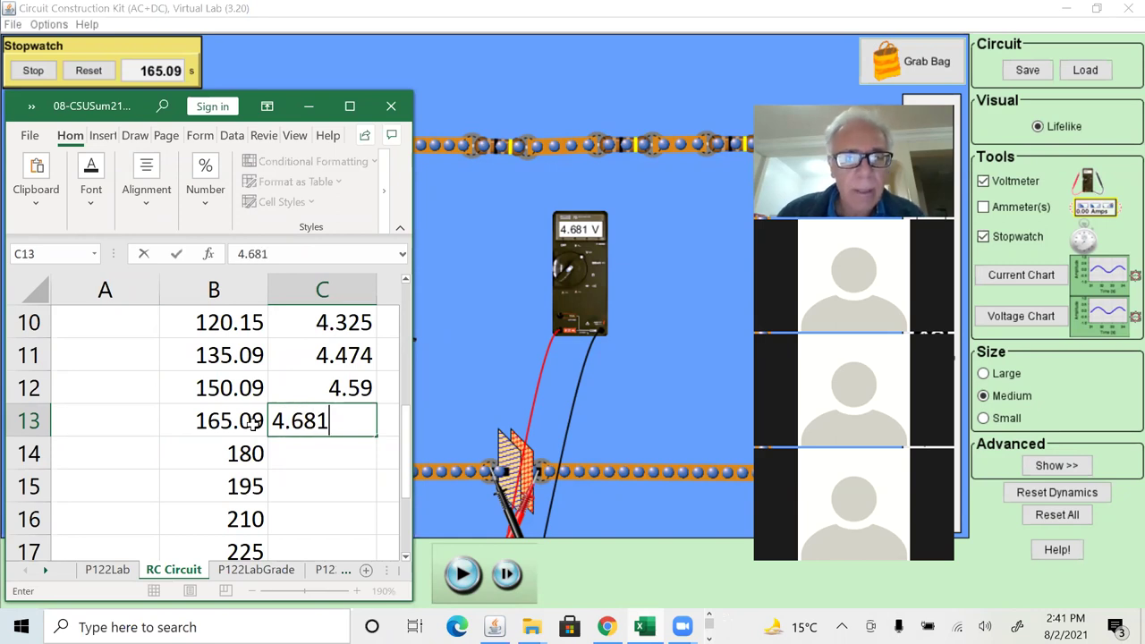
{"action": "key", "text": "Return"}
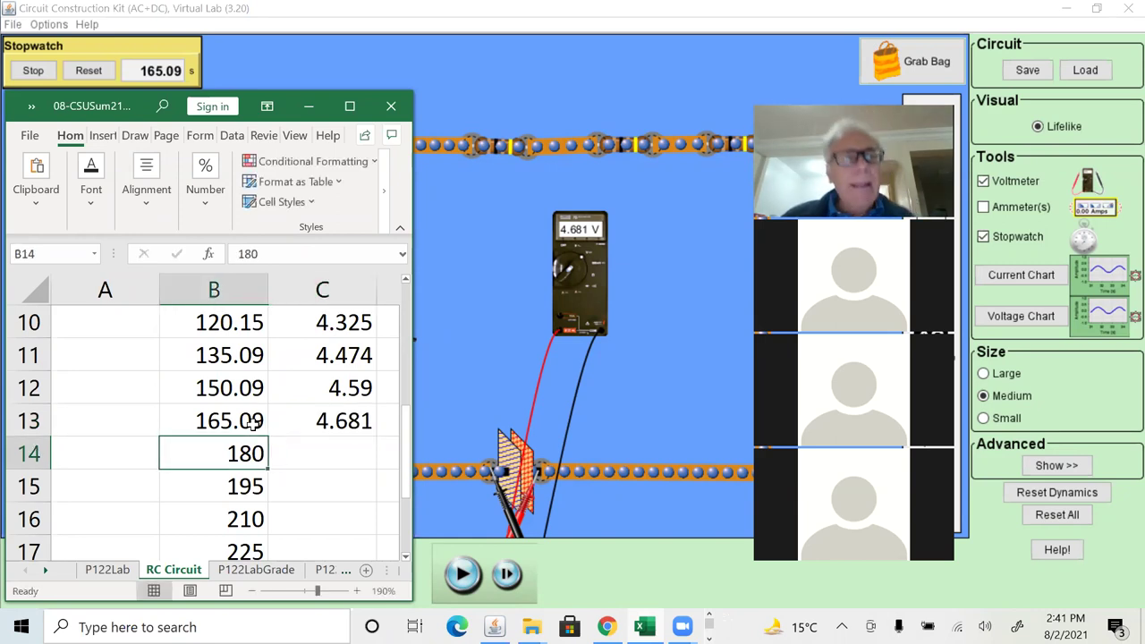
{"action": "scroll", "coordinate": [254, 422], "scroll_direction": "down", "scroll_amount": 1}
{"action": "scroll", "coordinate": [254, 422], "scroll_direction": "up", "scroll_amount": 1}
{"action": "scroll", "coordinate": [254, 422], "scroll_direction": "down", "scroll_amount": 1}
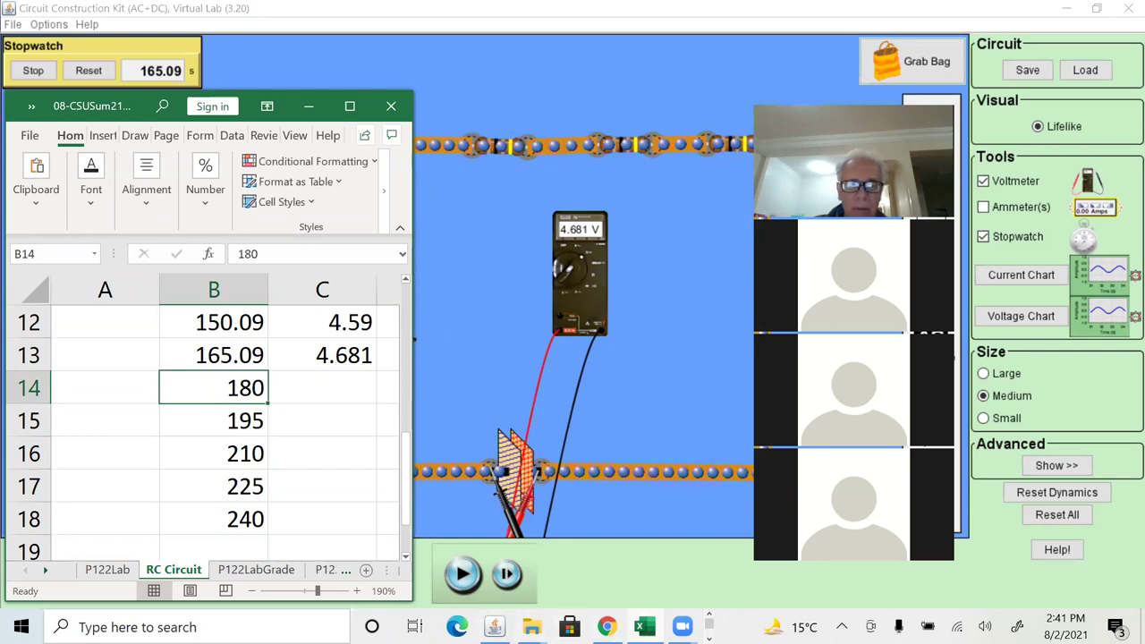
Switch to the P122LabNotes document in Word and duplicate the line "Break from 5:25 to 5:40 pm" directly beneath itself.
{"action": "left_click", "coordinate": [709, 637]}
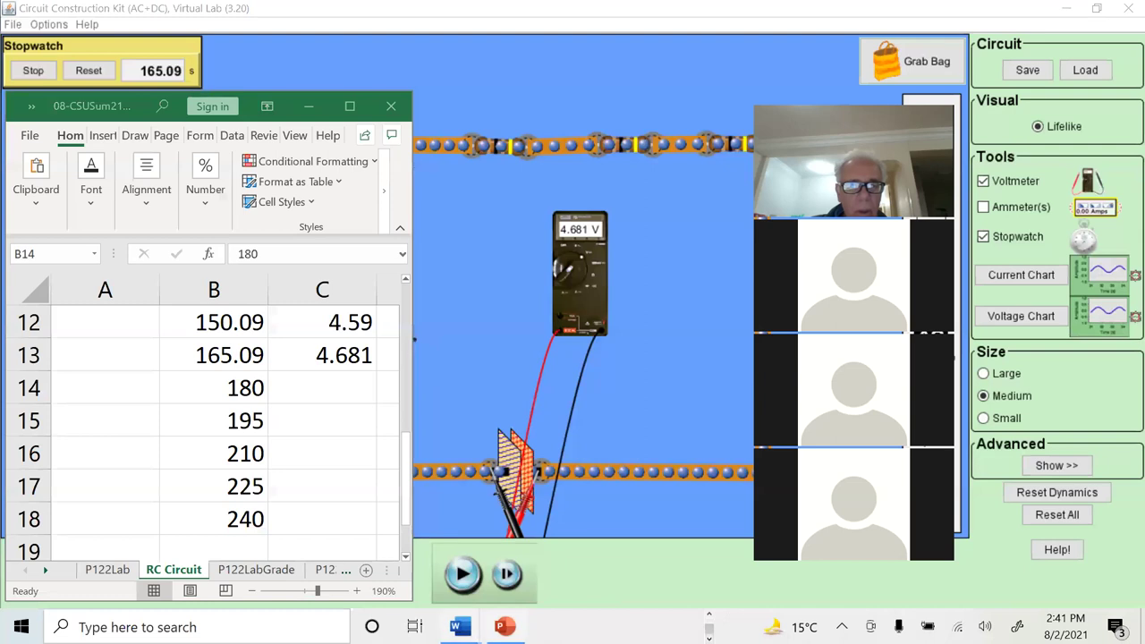
{"action": "mouse_move", "coordinate": [459, 626]}
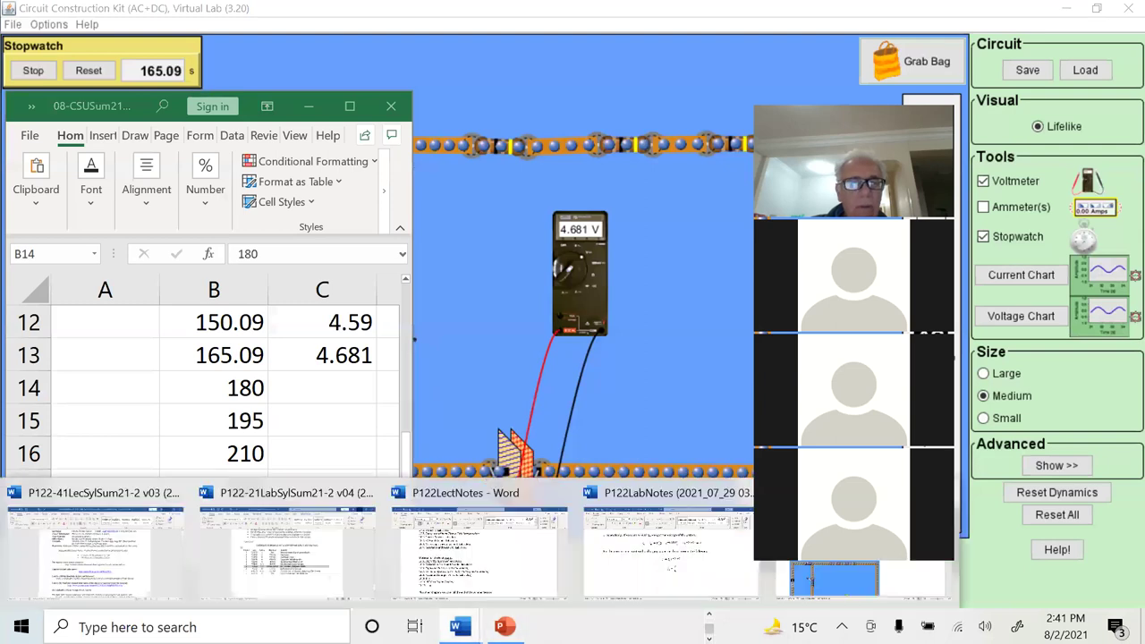
{"action": "left_click", "coordinate": [675, 568]}
{"action": "scroll", "coordinate": [456, 410], "scroll_direction": "up", "scroll_amount": 1}
{"action": "scroll", "coordinate": [456, 412], "scroll_direction": "up", "scroll_amount": 10}
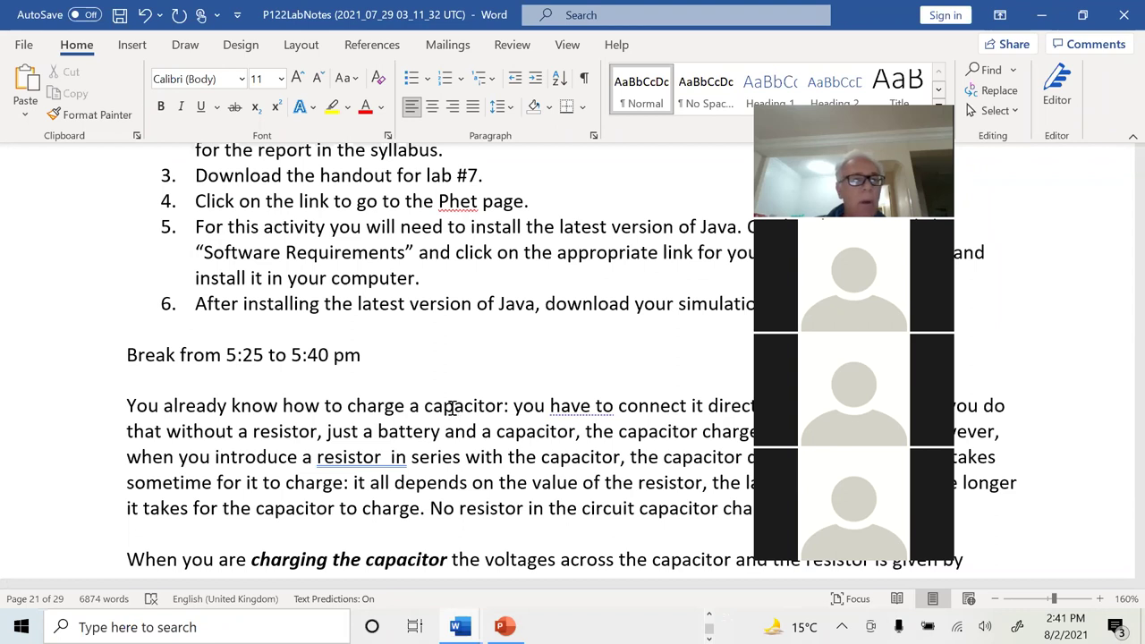
{"action": "left_click", "coordinate": [394, 354]}
{"action": "key", "text": "Return"}
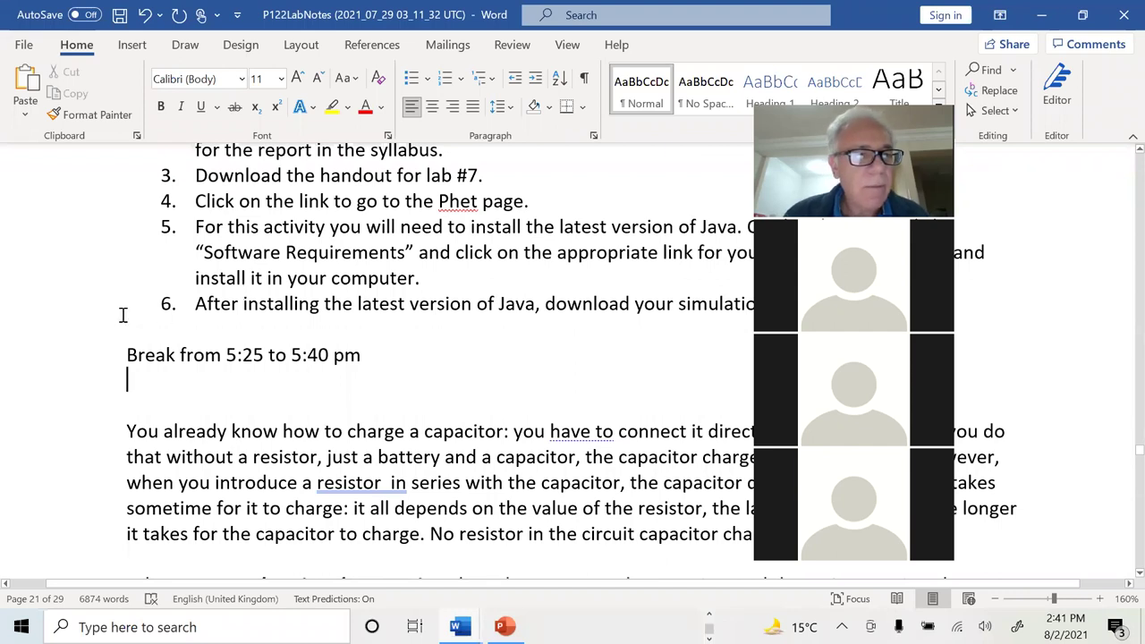
{"action": "left_click", "coordinate": [73, 357]}
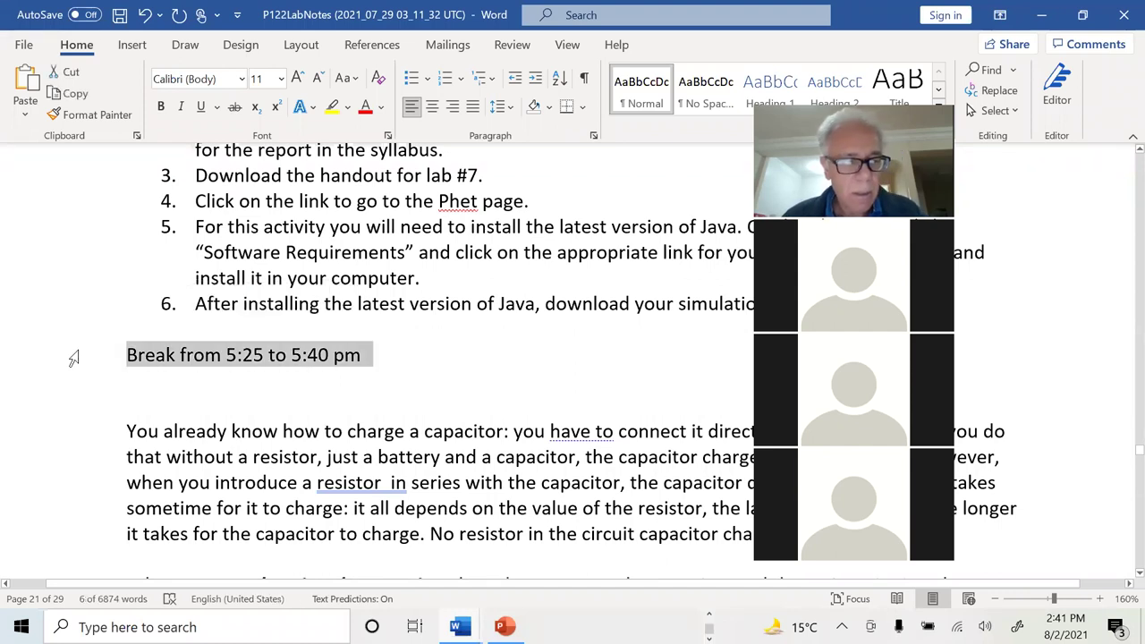
{"action": "key", "text": "ctrl+c"}
{"action": "key", "text": "Down"}
{"action": "key", "text": "ctrl+v"}
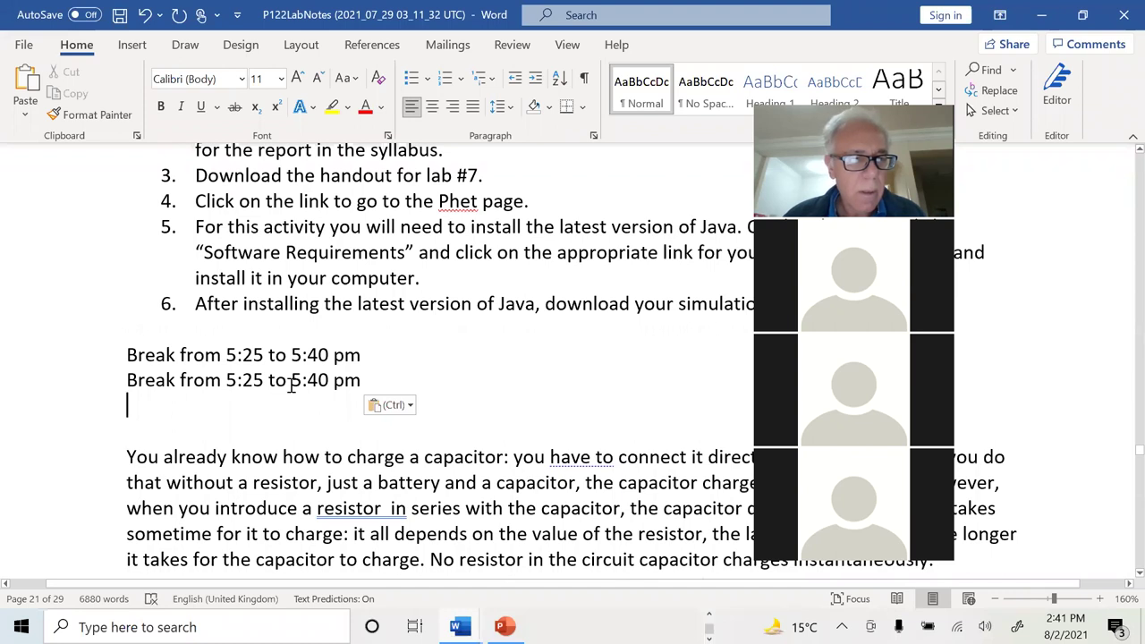
Change the hour of the second time in the copied break line so it reads 6:40.
{"action": "left_click_drag", "start_coordinate": [291, 385], "coordinate": [301, 384]}
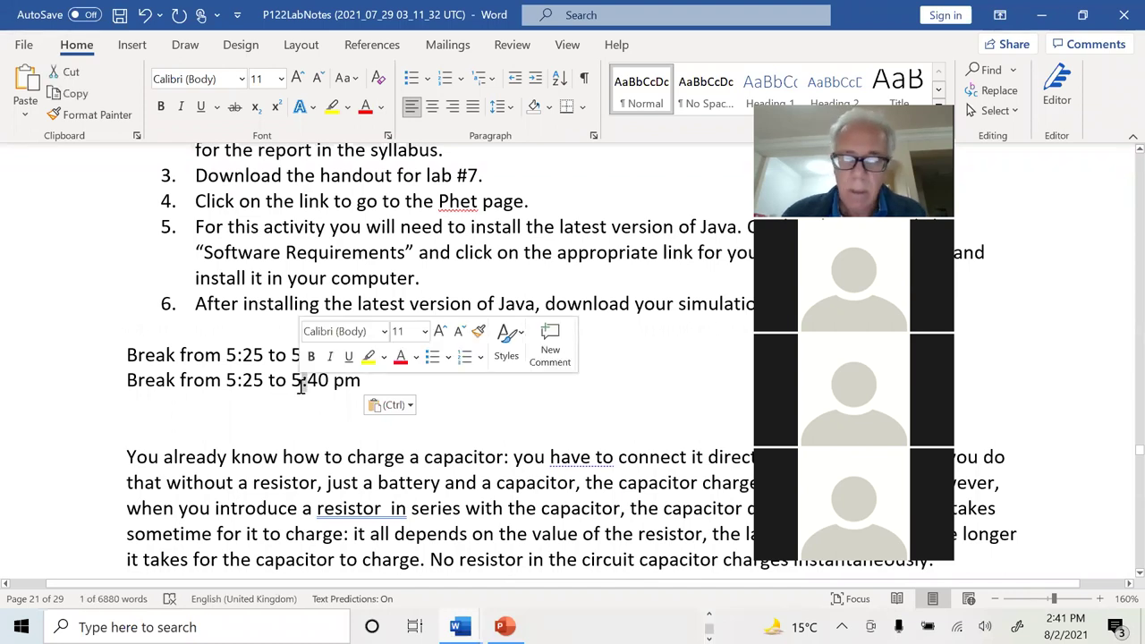
{"action": "key", "text": "Down"}
{"action": "key", "text": "Left"}
{"action": "key", "text": "Left"}
{"action": "key", "text": "Left"}
{"action": "key", "text": "Left"}
{"action": "key", "text": "Left"}
{"action": "key", "text": "Left"}
{"action": "key", "text": "Left"}
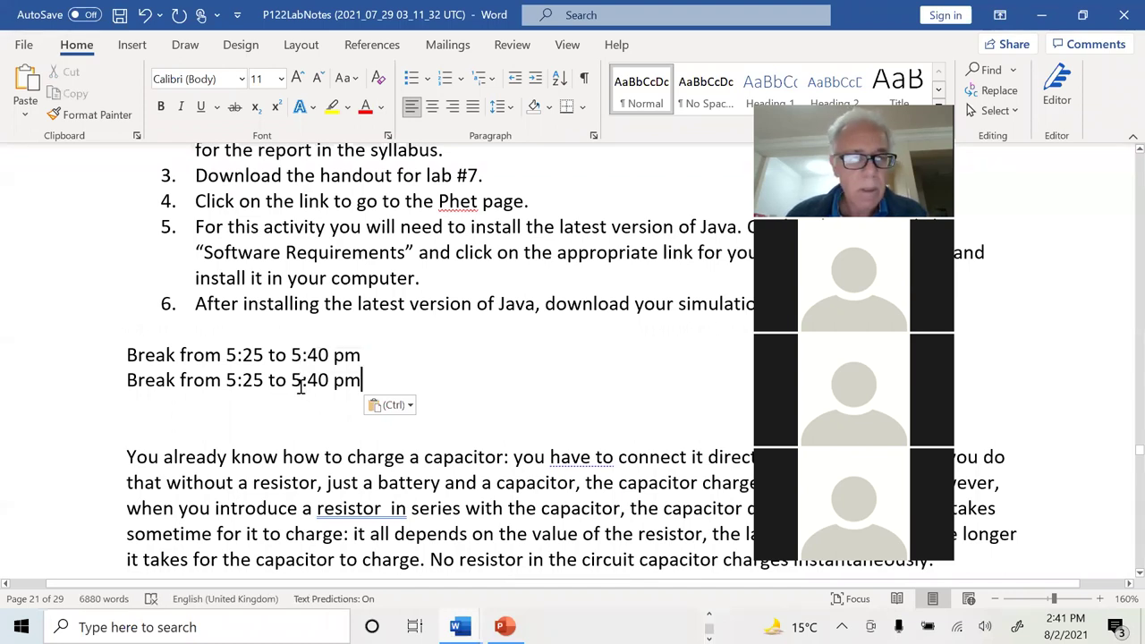
{"action": "key", "text": "BackSpace"}
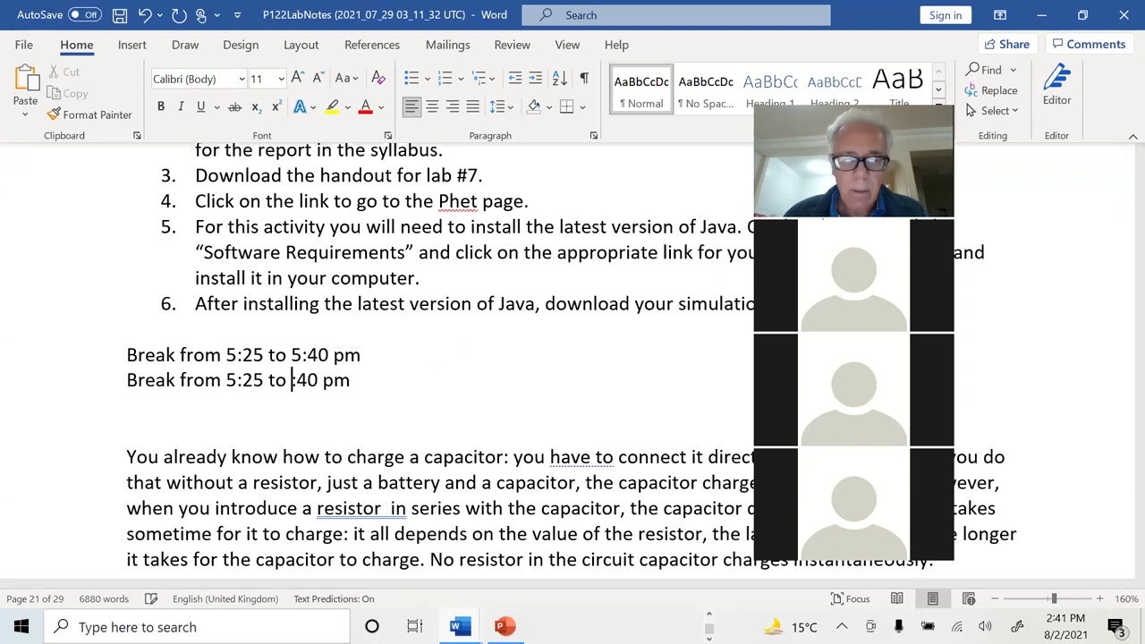
{"action": "type", "text": "6"}
Insert "to 6:55 pm" after 6:40 in the copied break line.
{"action": "key", "text": "Right"}
{"action": "key", "text": "Right"}
{"action": "key", "text": "Right"}
{"action": "key", "text": "Right"}
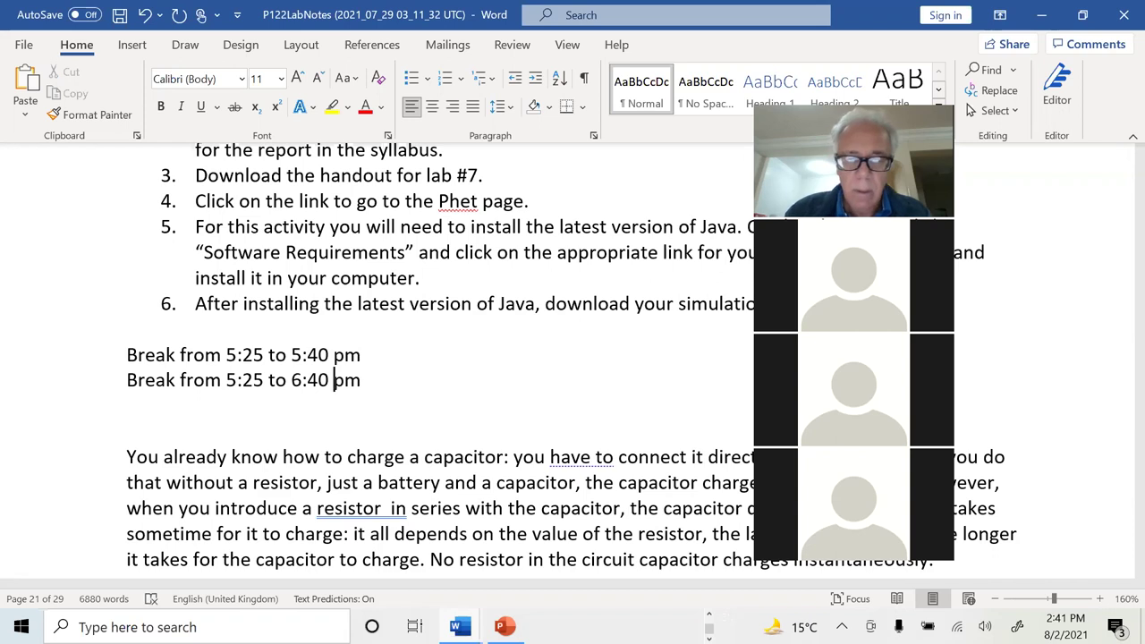
{"action": "type", "text": "to 5"}
{"action": "key", "text": "BackSpace"}
{"action": "type", "text": "6:55 p"}
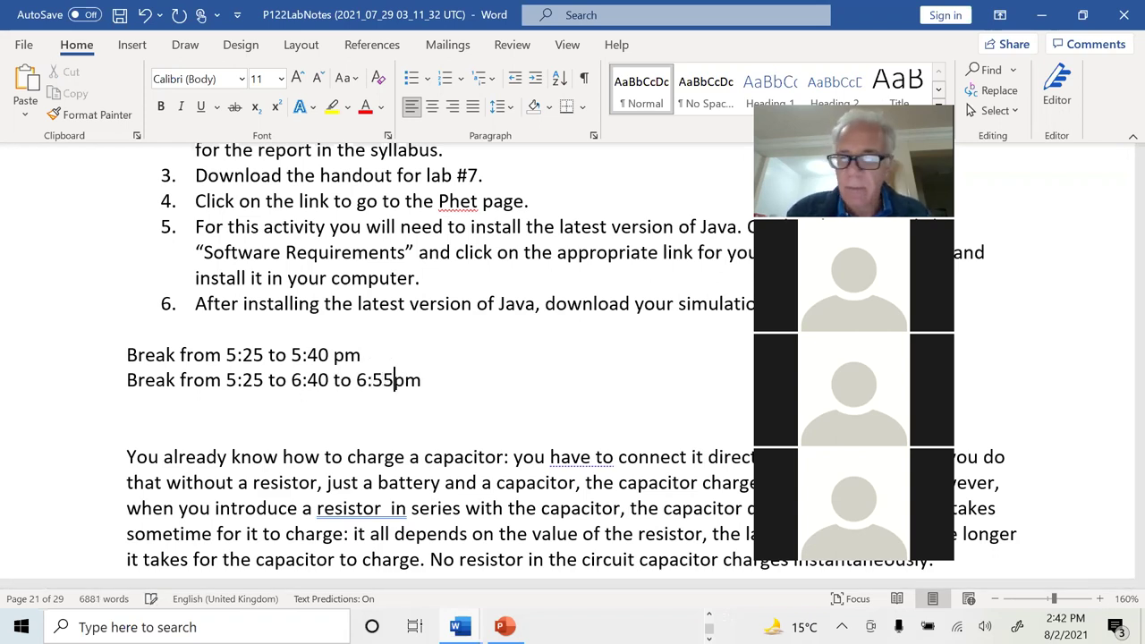
{"action": "type", "text": "mpm"}
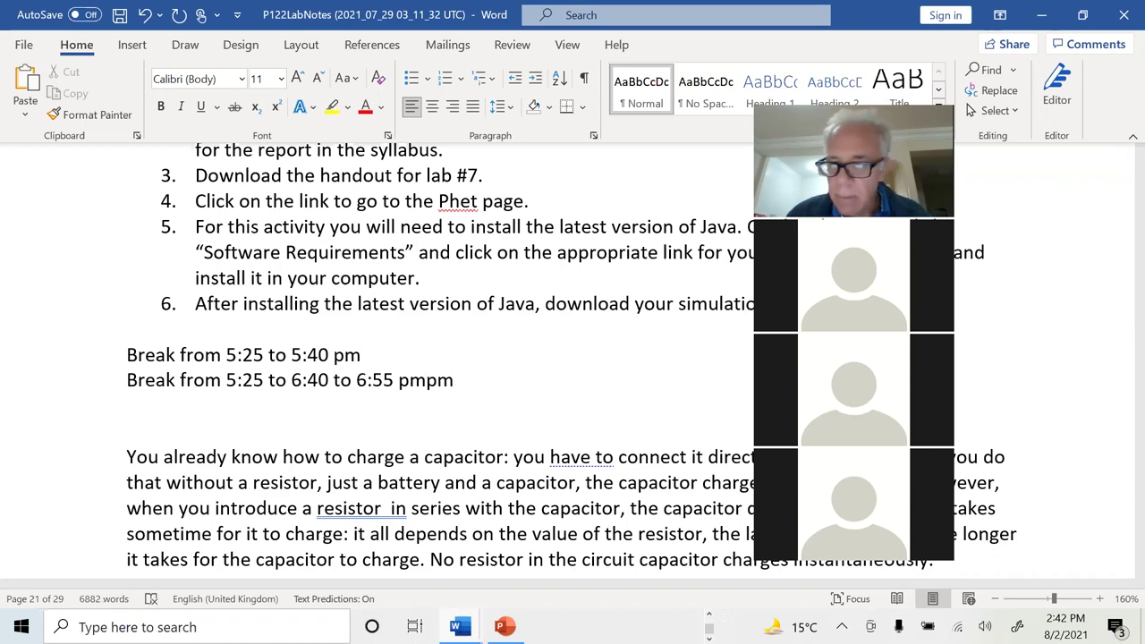
Correct the middle time in the copied break line to 6:42.
{"action": "key", "text": "Left"}
{"action": "key", "text": "Left"}
{"action": "key", "text": "Left"}
{"action": "key", "text": "Left"}
{"action": "key", "text": "Left"}
{"action": "key", "text": "Left"}
{"action": "key", "text": "Left"}
{"action": "key", "text": "Left"}
{"action": "key", "text": "Left"}
{"action": "key", "text": "Left"}
{"action": "key", "text": "Left"}
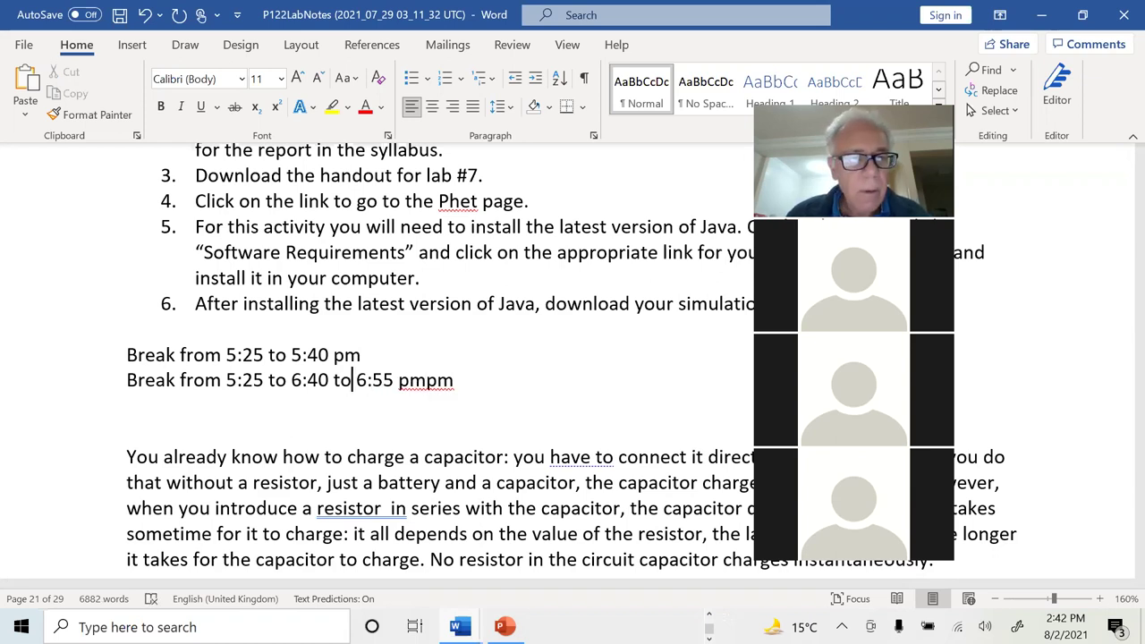
{"action": "key", "text": "BackSpace"}
{"action": "type", "text": "2"}
Correct the last time in the copied break line to 6:57 and remove the duplicated "pm".
{"action": "key", "text": "Right"}
{"action": "key", "text": "Right"}
{"action": "key", "text": "Right"}
{"action": "key", "text": "Right"}
{"action": "key", "text": "Right"}
{"action": "key", "text": "Right"}
{"action": "key", "text": "Right"}
{"action": "key", "text": "Right"}
{"action": "key", "text": "BackSpace"}
{"action": "type", "text": "7"}
{"action": "key", "text": "Right"}
{"action": "key", "text": "Delete"}
{"action": "key", "text": "Delete"}
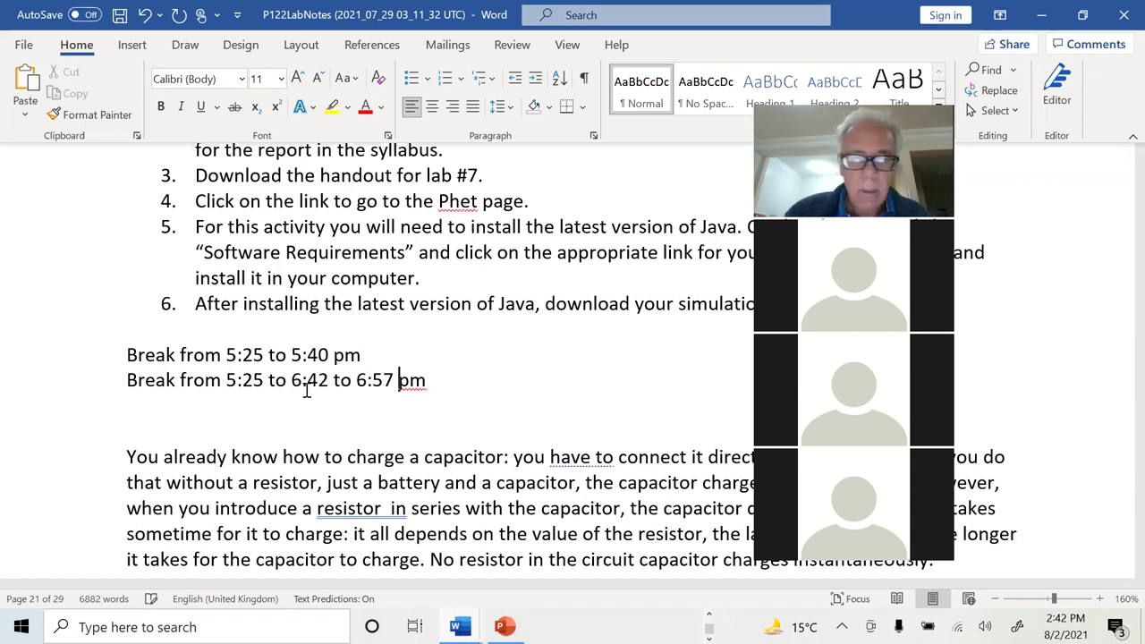
Delete "5:25 to" from the copied line so that it reads "Break from 6:42 to 6:57 pm".
{"action": "key", "text": "Left"}
{"action": "key", "text": "Left"}
{"action": "key", "text": "Left"}
{"action": "key", "text": "Left"}
{"action": "key", "text": "Left"}
{"action": "key", "text": "Left"}
{"action": "key", "text": "Left"}
{"action": "key", "text": "Left"}
{"action": "key", "text": "Left"}
{"action": "key", "text": "Left"}
{"action": "key", "text": "Left"}
{"action": "key", "text": "Left"}
{"action": "key", "text": "Left"}
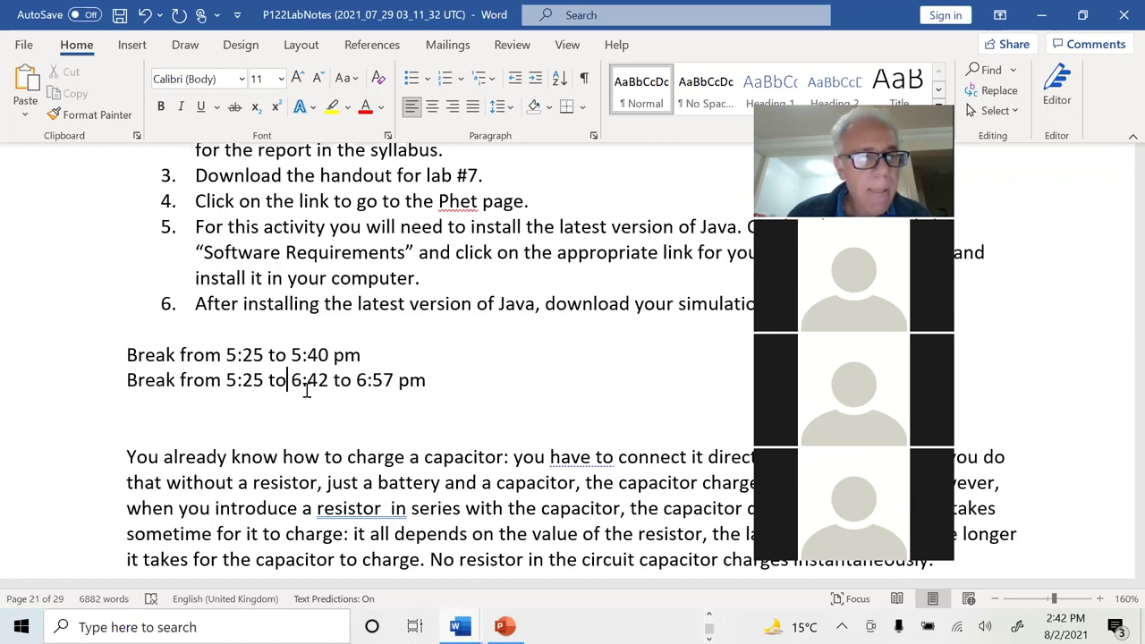
{"action": "key", "text": "BackSpace"}
{"action": "key", "text": "BackSpace"}
{"action": "key", "text": "BackSpace"}
{"action": "key", "text": "BackSpace"}
{"action": "key", "text": "BackSpace"}
{"action": "key", "text": "BackSpace"}
{"action": "key", "text": "BackSpace"}
{"action": "key", "text": "BackSpace"}
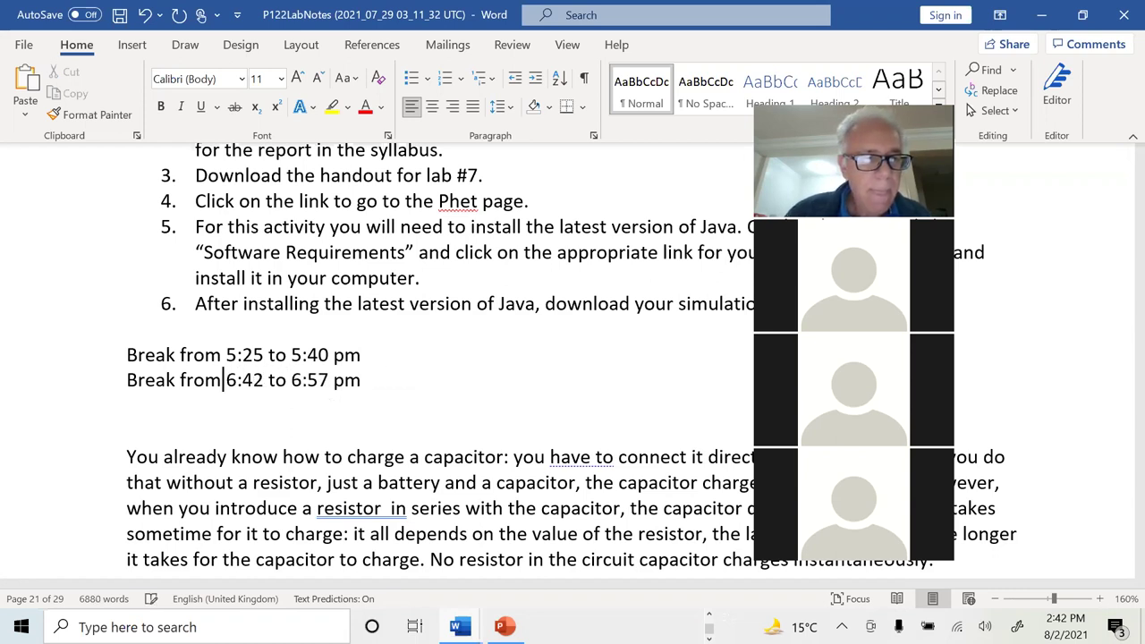
{"action": "left_click", "coordinate": [167, 405]}
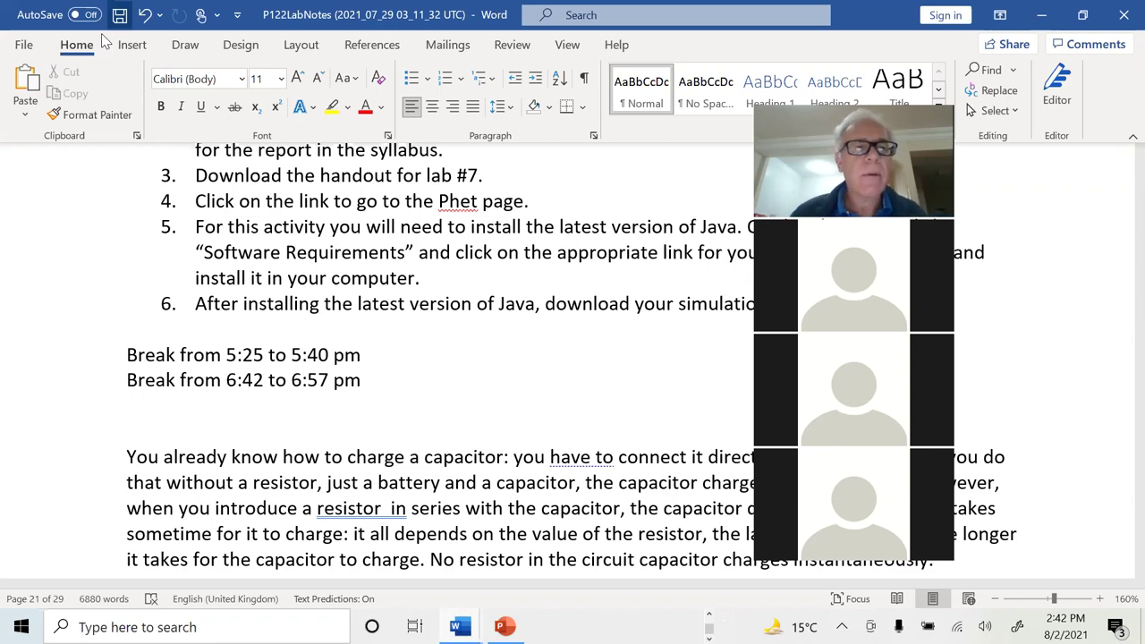
Move the line "Break from 6:42 to 6:57 pm" to the empty space below the equation for the initial current, Io = V/R.
{"action": "left_click", "coordinate": [65, 380]}
{"action": "key", "text": "ctrl+c"}
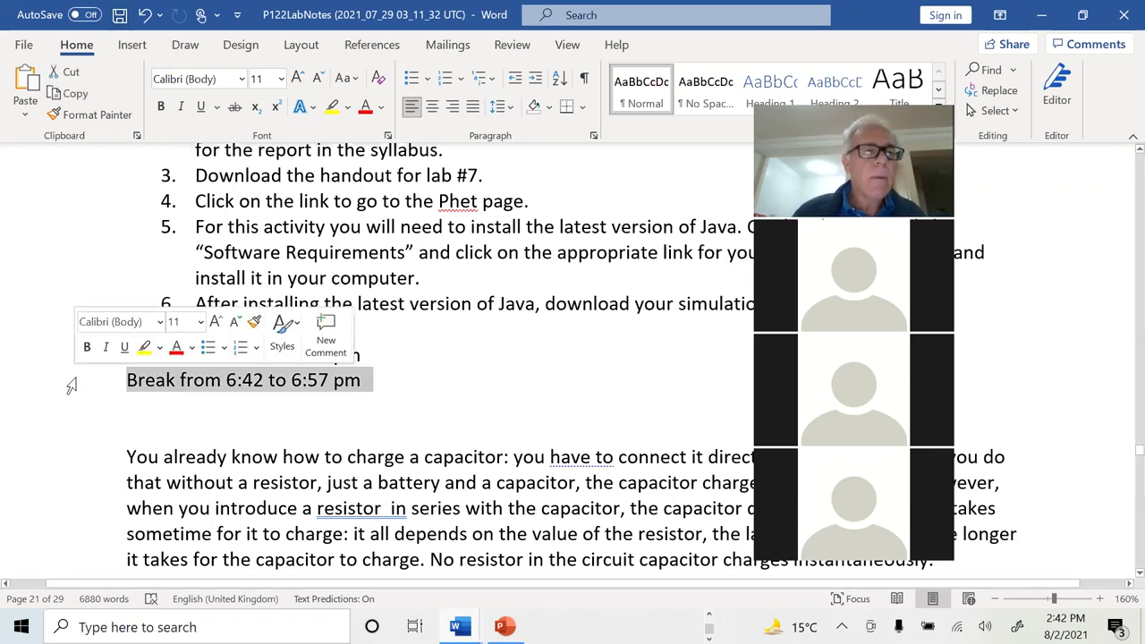
{"action": "key", "text": "Delete"}
{"action": "key", "text": "Down"}
{"action": "key", "text": "Down"}
{"action": "key", "text": "Down"}
{"action": "key", "text": "Down"}
{"action": "key", "text": "Down"}
{"action": "key", "text": "Down"}
{"action": "key", "text": "Down"}
{"action": "key", "text": "Down"}
{"action": "key", "text": "Down"}
{"action": "key", "text": "Down"}
{"action": "key", "text": "Down"}
{"action": "key", "text": "Down"}
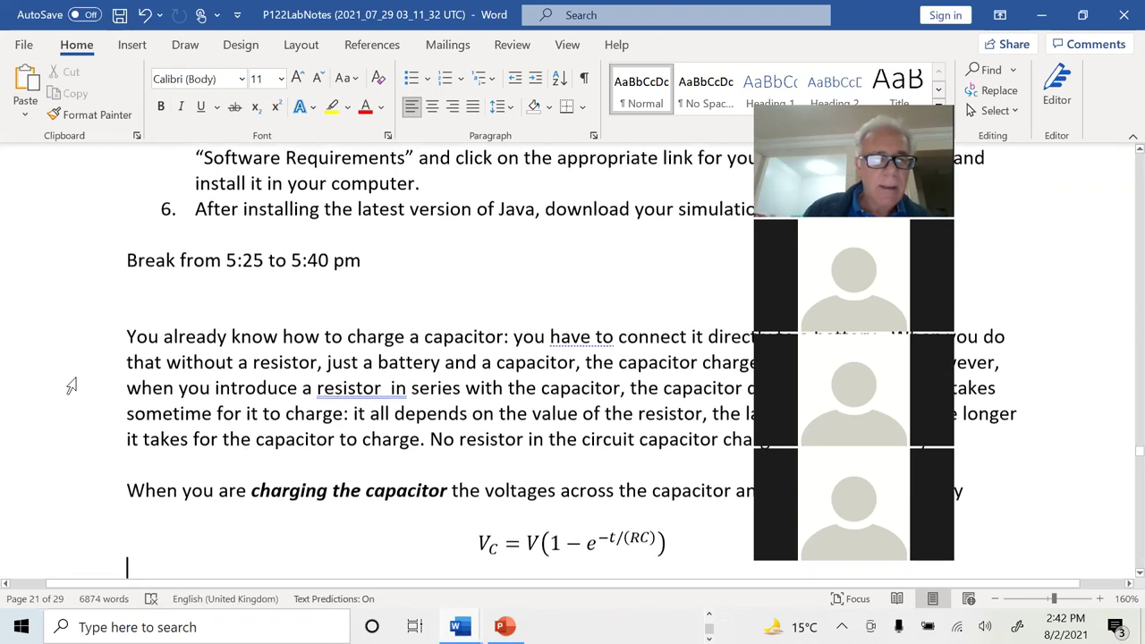
{"action": "key", "text": "Down"}
{"action": "key", "text": "Down"}
{"action": "key", "text": "Down"}
{"action": "key", "text": "Down"}
{"action": "key", "text": "Down"}
{"action": "key", "text": "Down"}
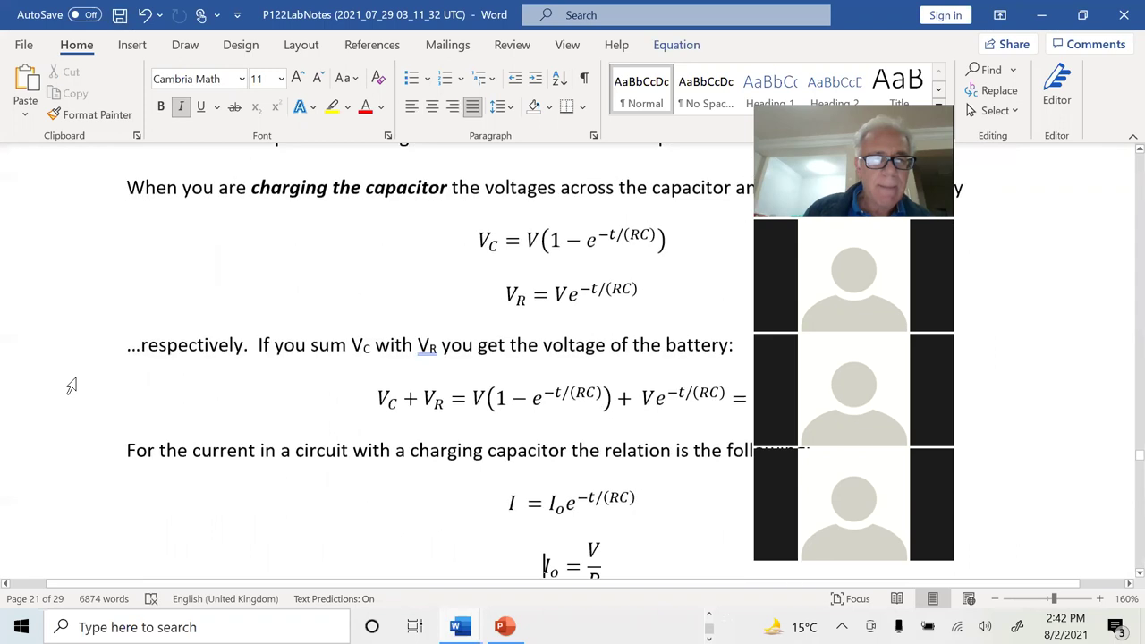
{"action": "key", "text": "Down"}
{"action": "key", "text": "Down"}
{"action": "key", "text": "Down"}
{"action": "key", "text": "Down"}
{"action": "key", "text": "Down"}
{"action": "key", "text": "Down"}
{"action": "key", "text": "Down"}
{"action": "key", "text": "Down"}
{"action": "key", "text": "Down"}
{"action": "key", "text": "Down"}
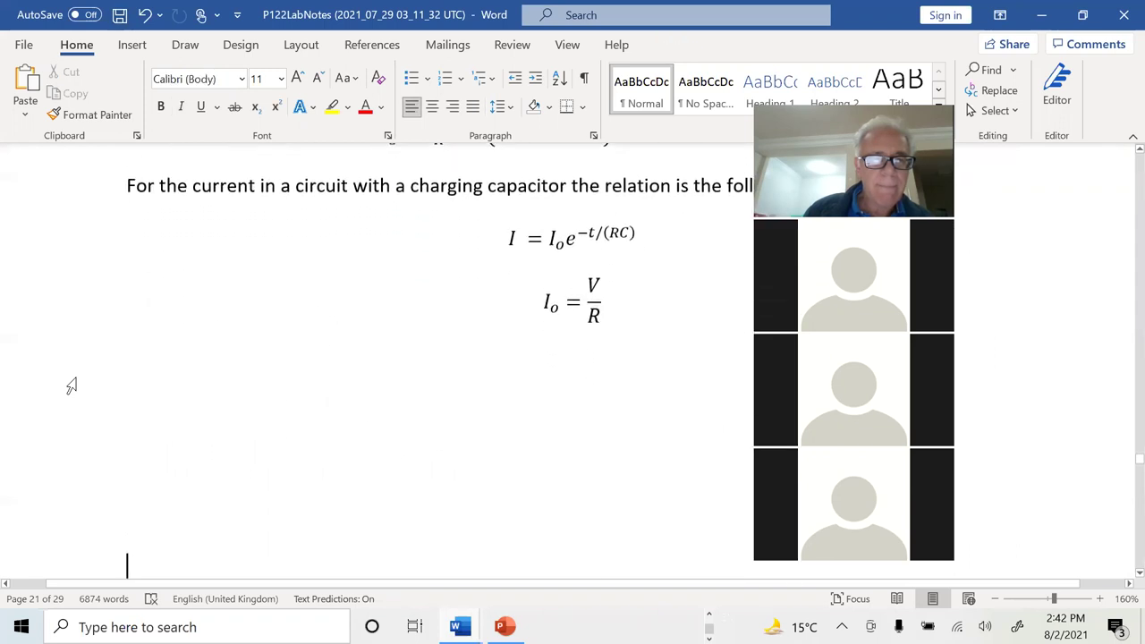
{"action": "key", "text": "Down"}
{"action": "key", "text": "Up"}
{"action": "key", "text": "Up"}
{"action": "key", "text": "Up"}
{"action": "key", "text": "Up"}
{"action": "key", "text": "Up"}
{"action": "key", "text": "Up"}
{"action": "key", "text": "Up"}
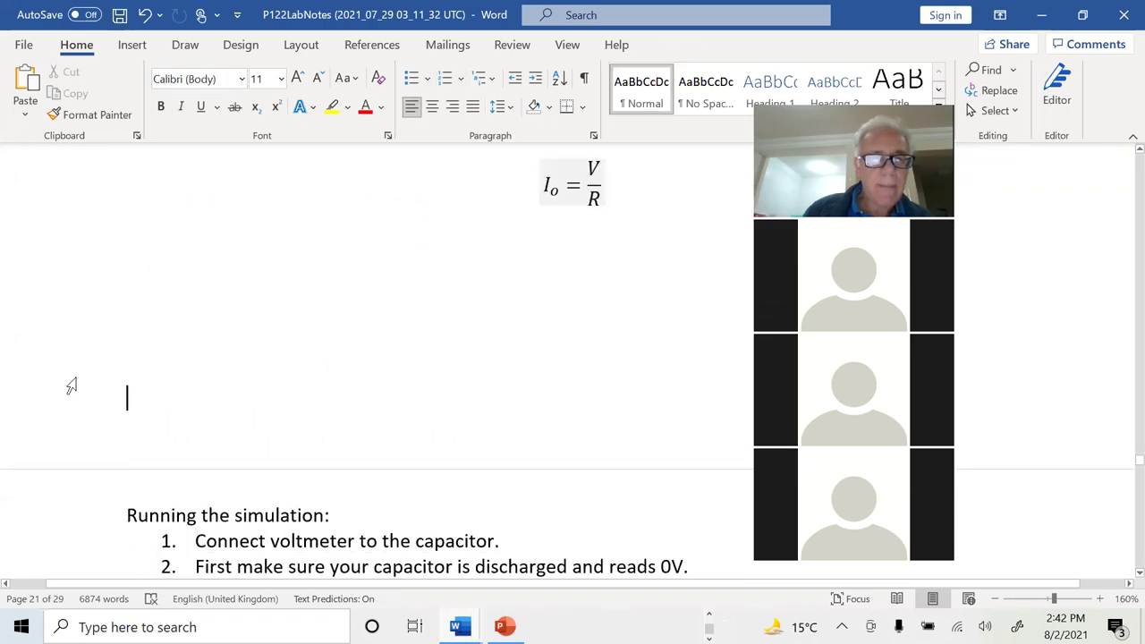
{"action": "key", "text": "Up"}
{"action": "key", "text": "Up"}
{"action": "key", "text": "Up"}
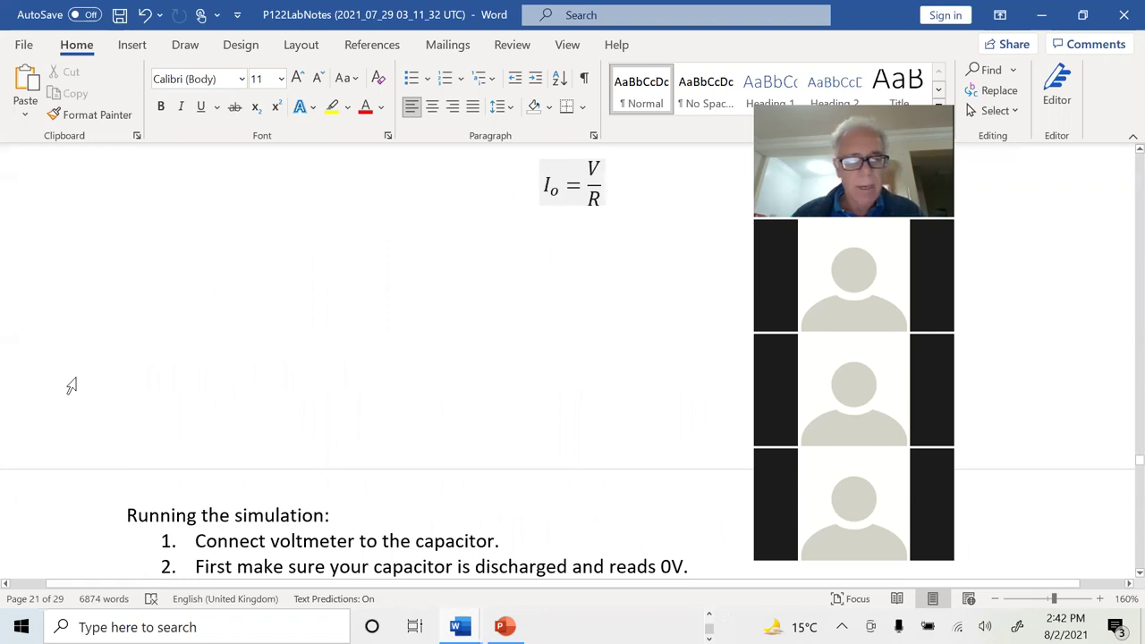
{"action": "key", "text": "ctrl+v"}
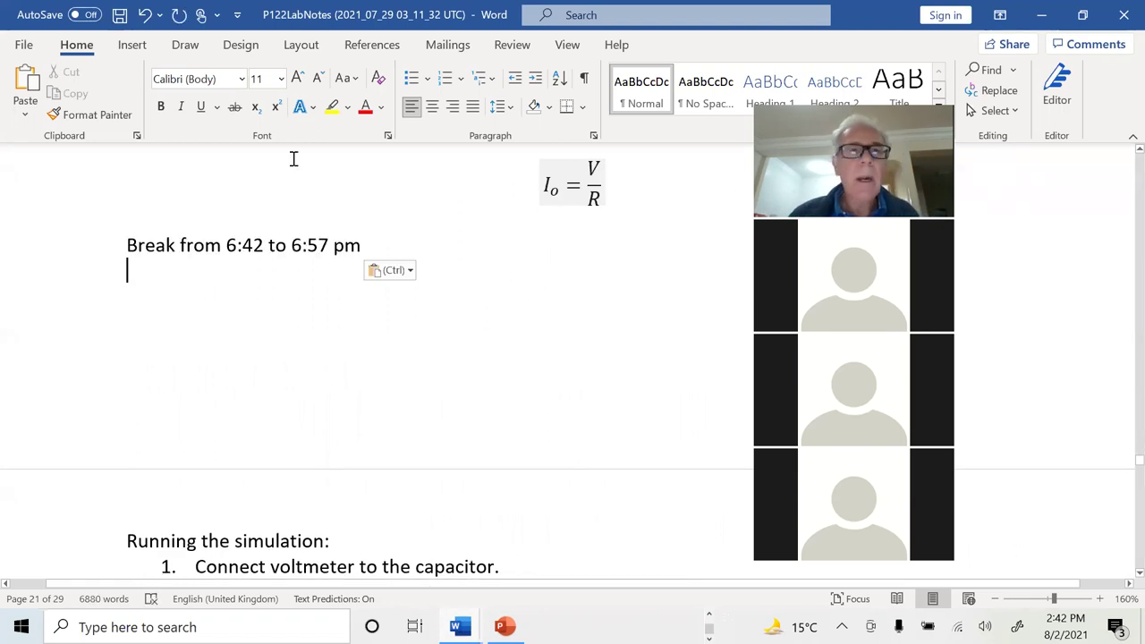
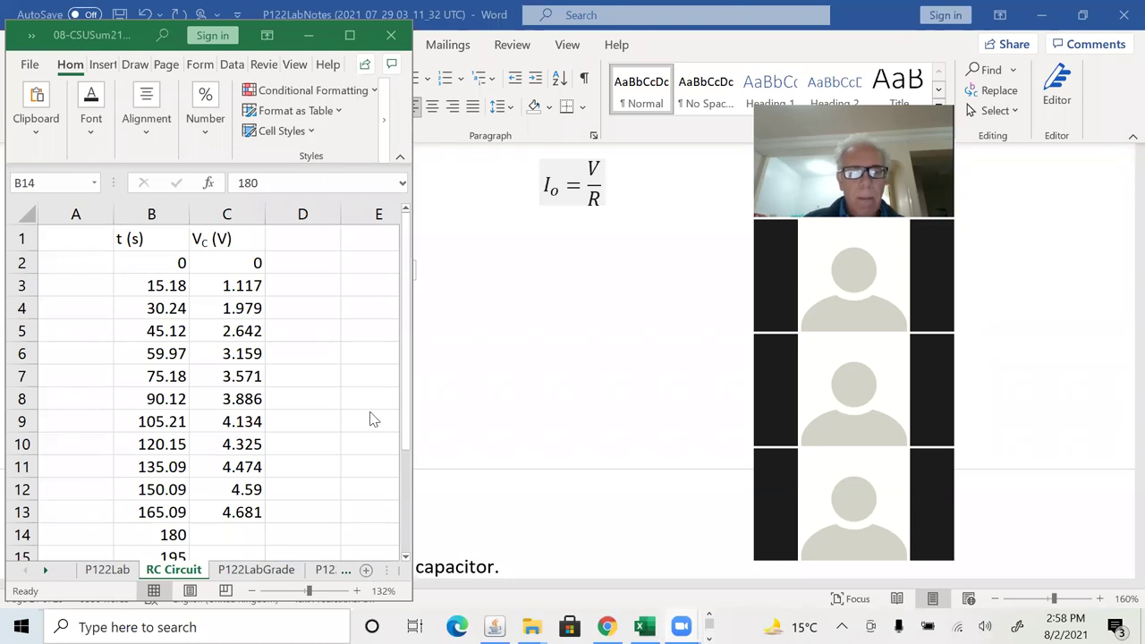
{"action": "mouse_move", "coordinate": [606, 626]}
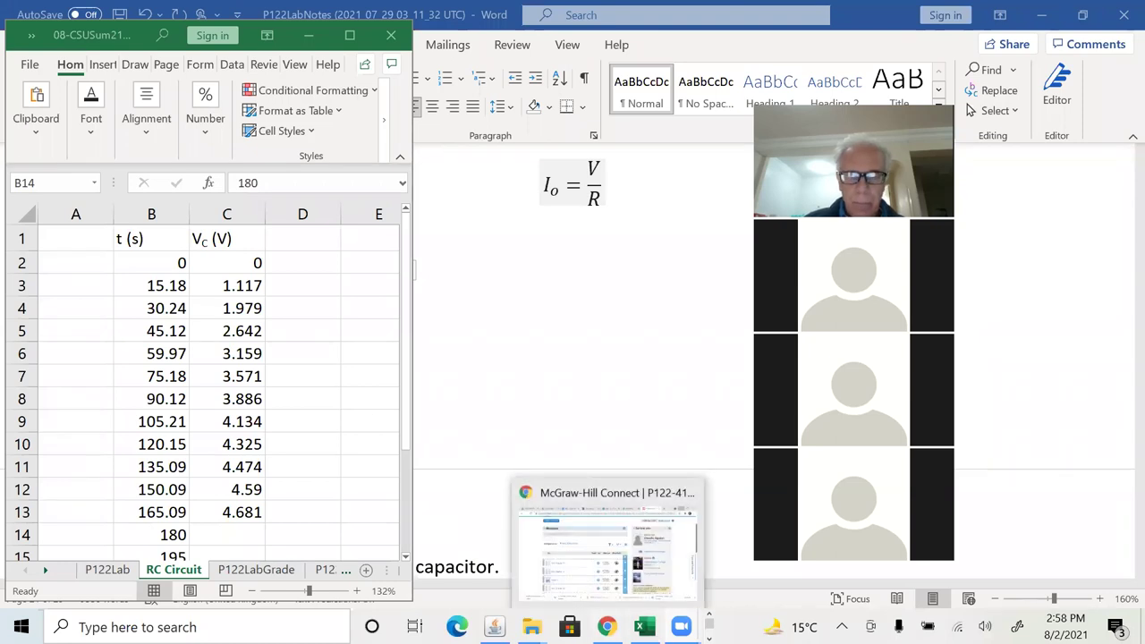
{"action": "mouse_move", "coordinate": [680, 626]}
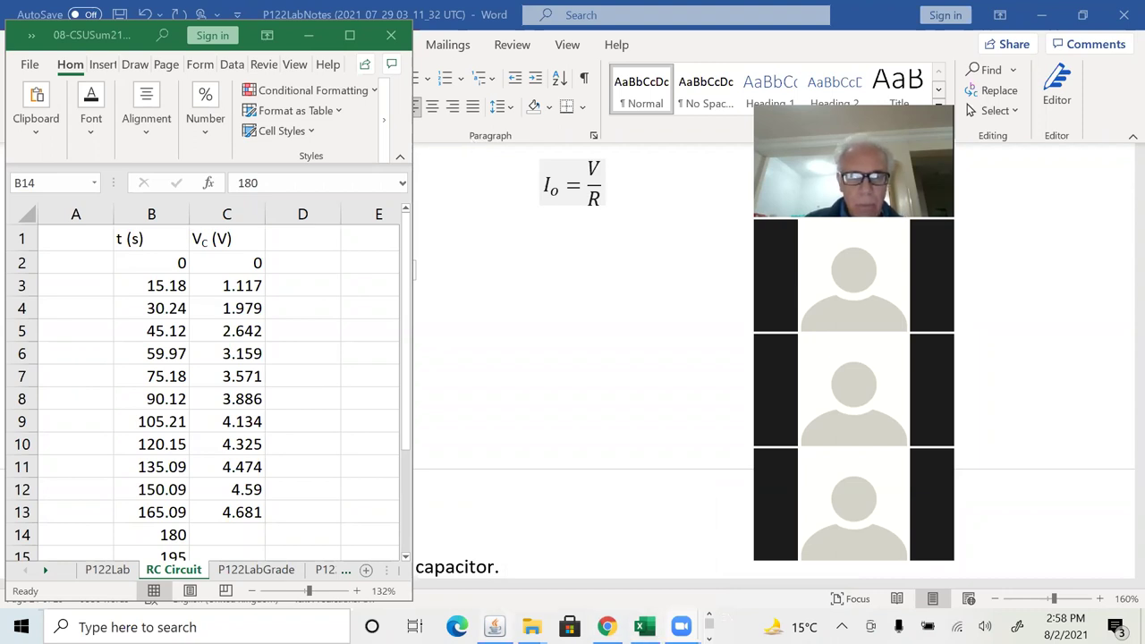
Switch to the VRLab 07 RC-Circuit document in Word and review the switch positions for charging and discharging and the voltage recording instructions.
{"action": "left_click", "coordinate": [708, 638]}
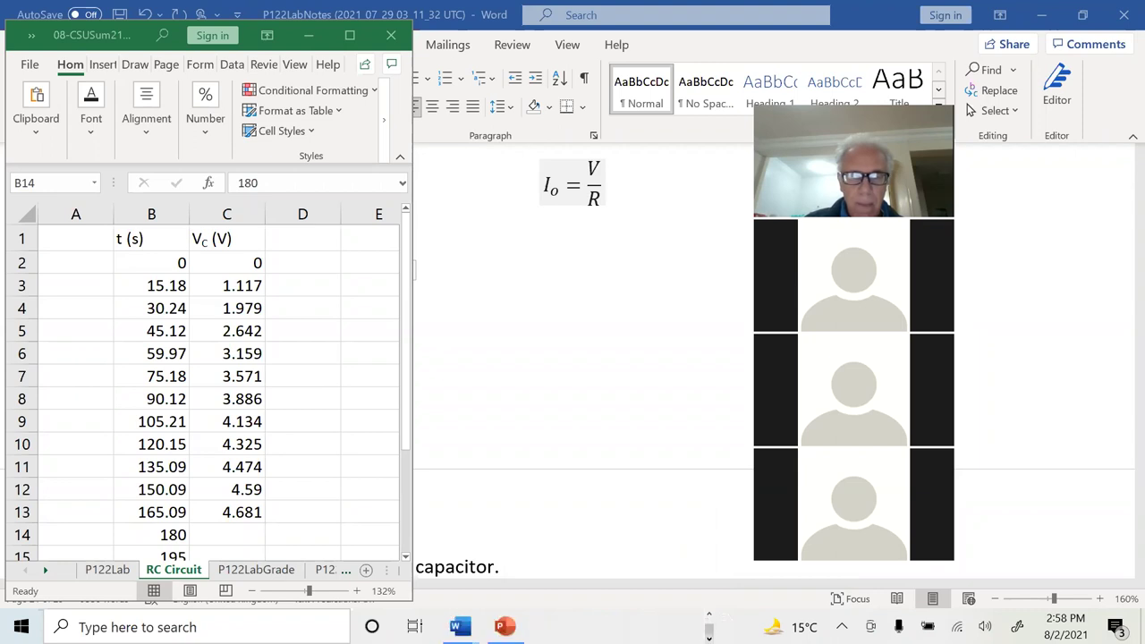
{"action": "mouse_move", "coordinate": [460, 626]}
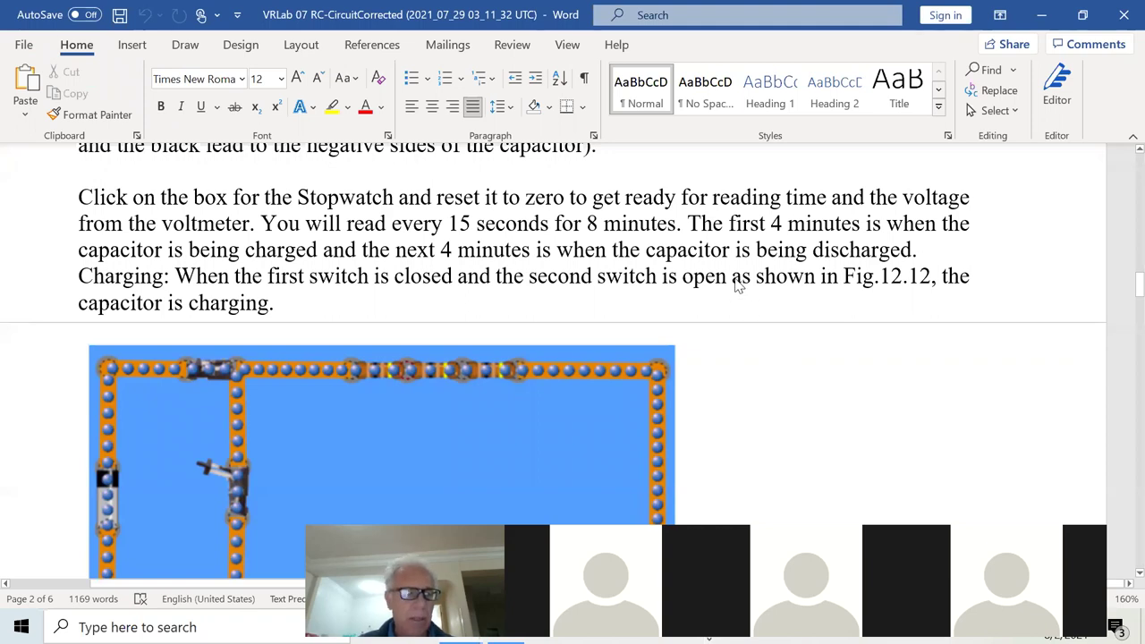
{"action": "scroll", "coordinate": [737, 283], "scroll_direction": "down", "scroll_amount": 1}
{"action": "scroll", "coordinate": [737, 285], "scroll_direction": "down", "scroll_amount": 5}
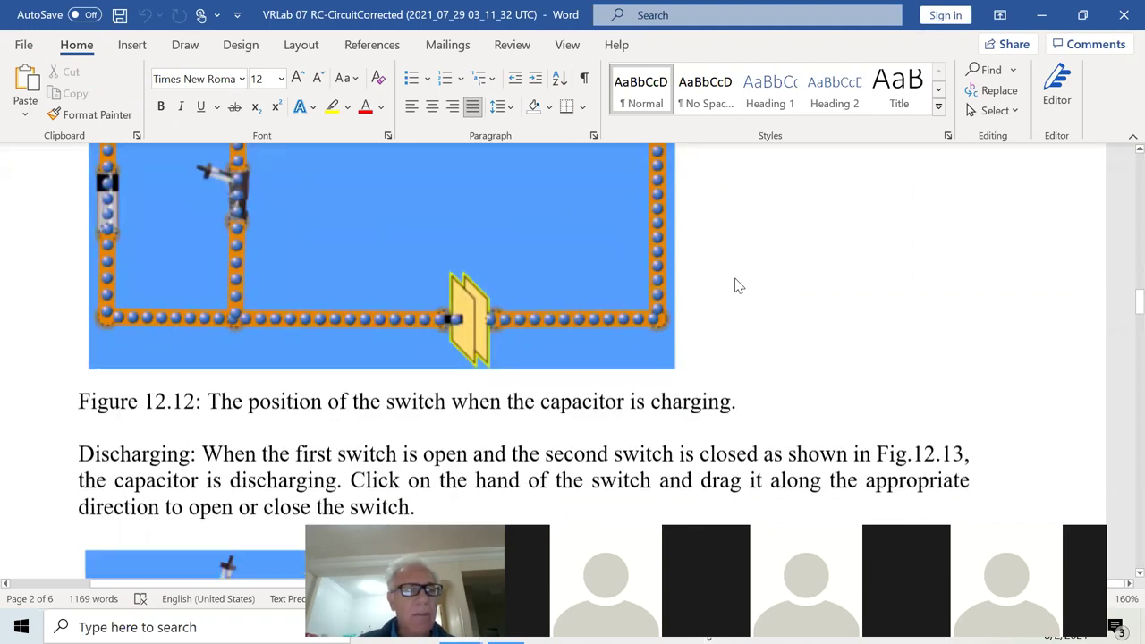
{"action": "scroll", "coordinate": [737, 285], "scroll_direction": "down", "scroll_amount": 1}
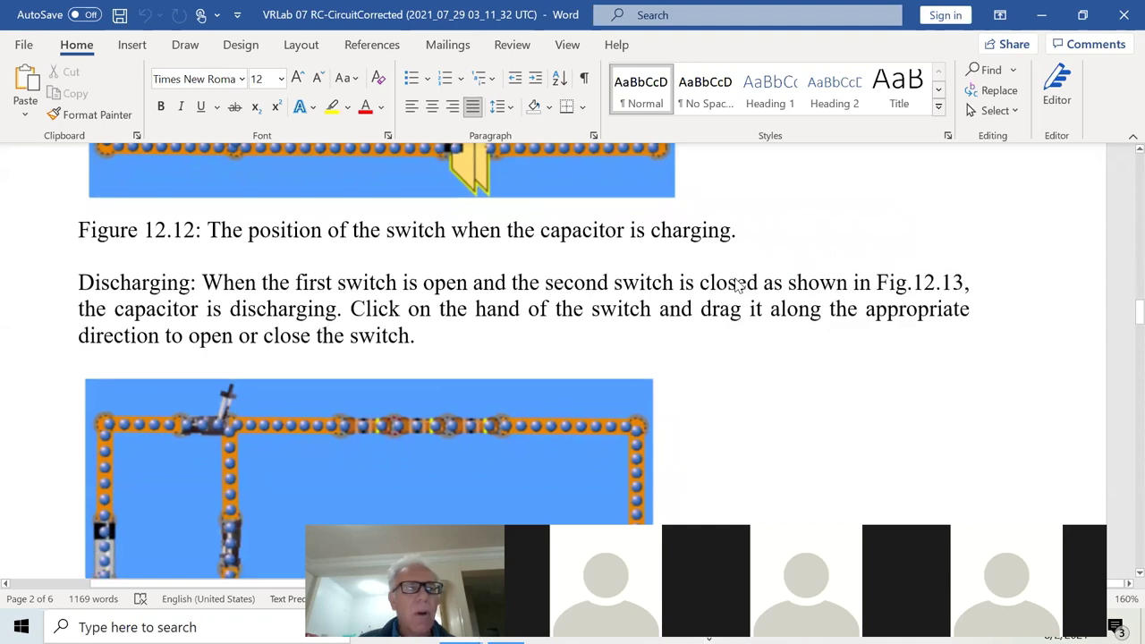
{"action": "scroll", "coordinate": [737, 285], "scroll_direction": "down", "scroll_amount": 10}
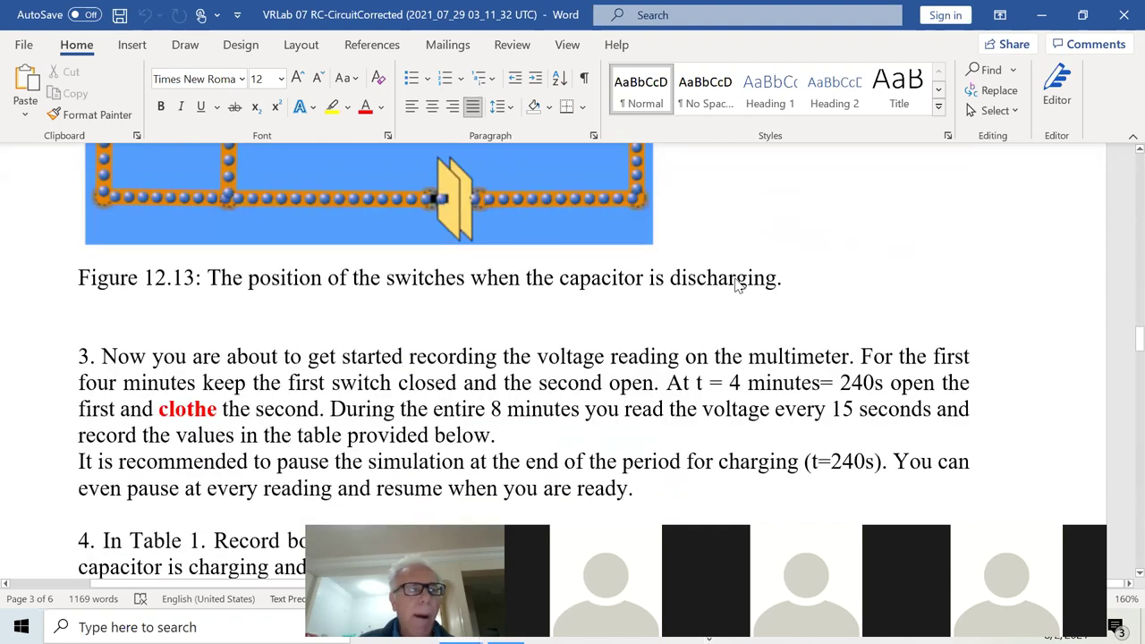
{"action": "scroll", "coordinate": [736, 284], "scroll_direction": "down", "scroll_amount": 1}
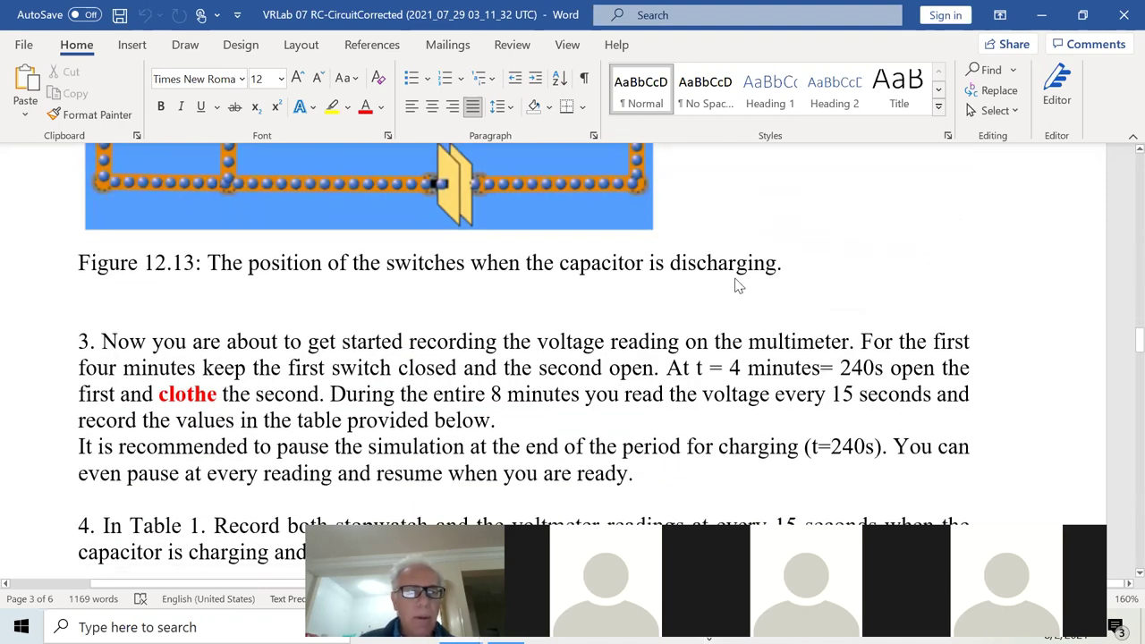
Look through the time and capacitor voltage table in the handout, and return to the charging instructions above Figure 12.12.
{"action": "scroll", "coordinate": [737, 284], "scroll_direction": "down", "scroll_amount": 8}
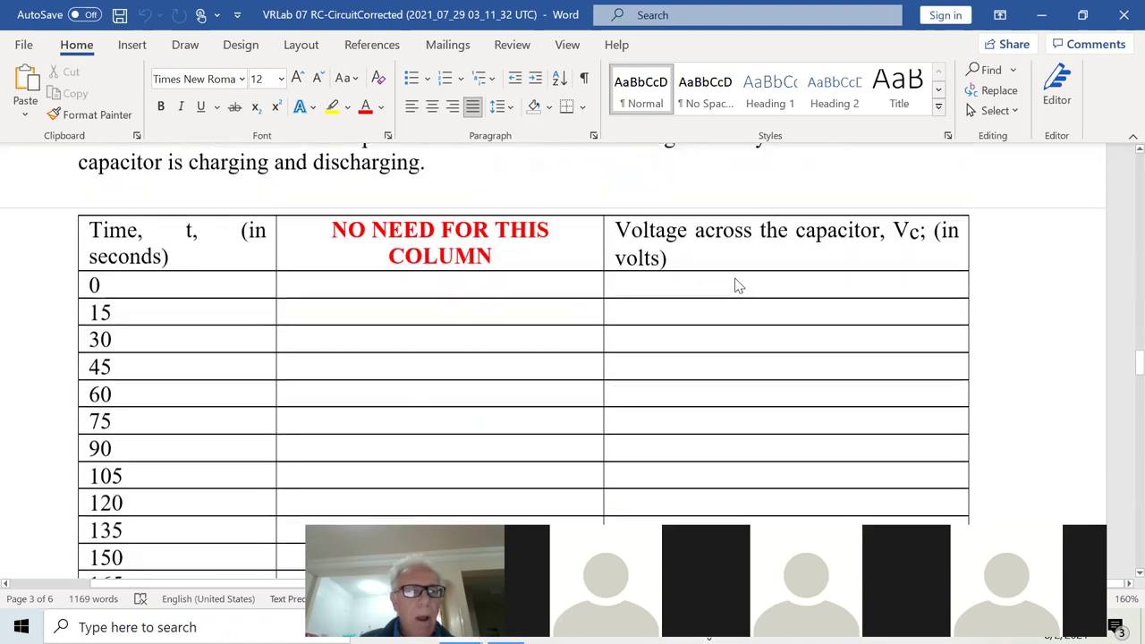
{"action": "scroll", "coordinate": [737, 284], "scroll_direction": "down", "scroll_amount": 1}
{"action": "scroll", "coordinate": [736, 284], "scroll_direction": "up", "scroll_amount": 4}
{"action": "scroll", "coordinate": [737, 285], "scroll_direction": "down", "scroll_amount": 10}
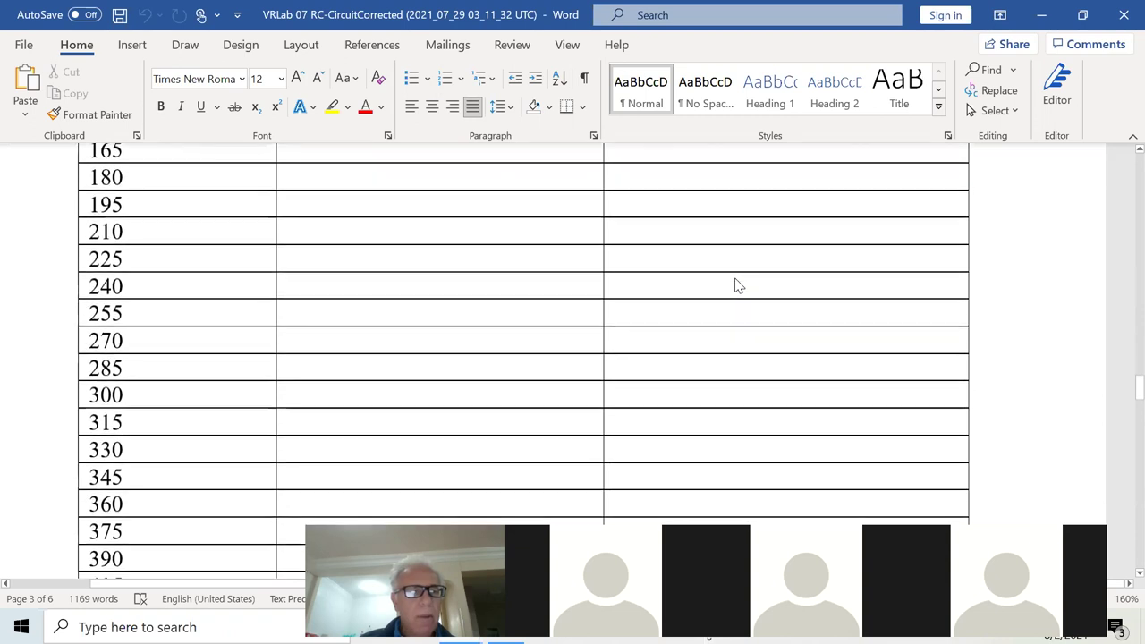
{"action": "scroll", "coordinate": [736, 284], "scroll_direction": "down", "scroll_amount": 3}
{"action": "scroll", "coordinate": [737, 284], "scroll_direction": "up", "scroll_amount": 12}
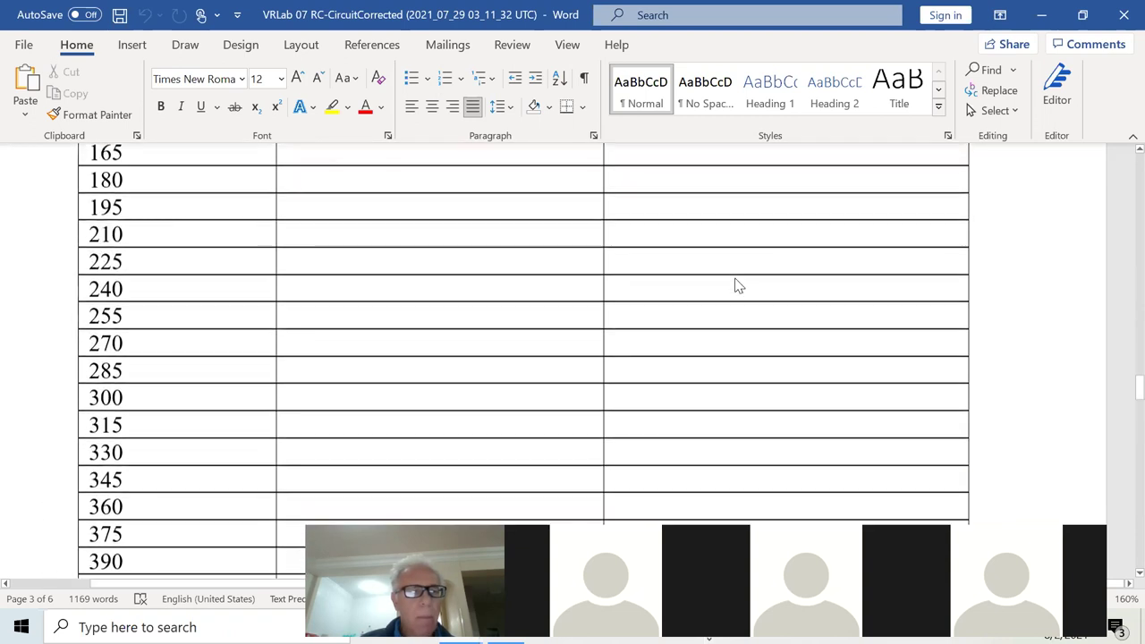
{"action": "scroll", "coordinate": [736, 284], "scroll_direction": "up", "scroll_amount": 6}
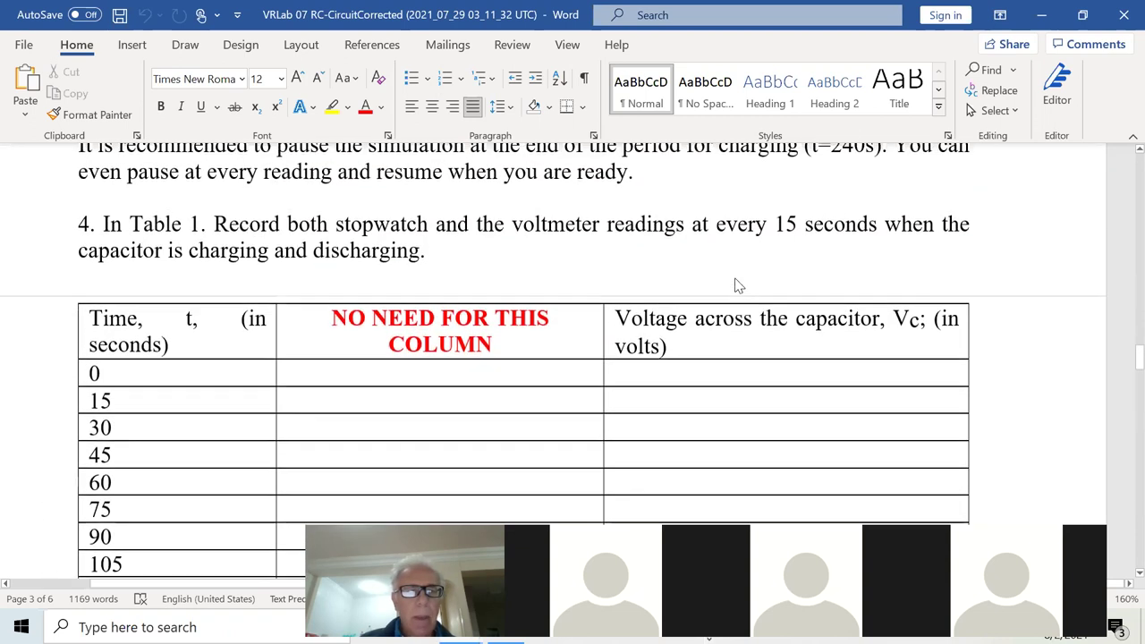
{"action": "scroll", "coordinate": [737, 284], "scroll_direction": "up", "scroll_amount": 5}
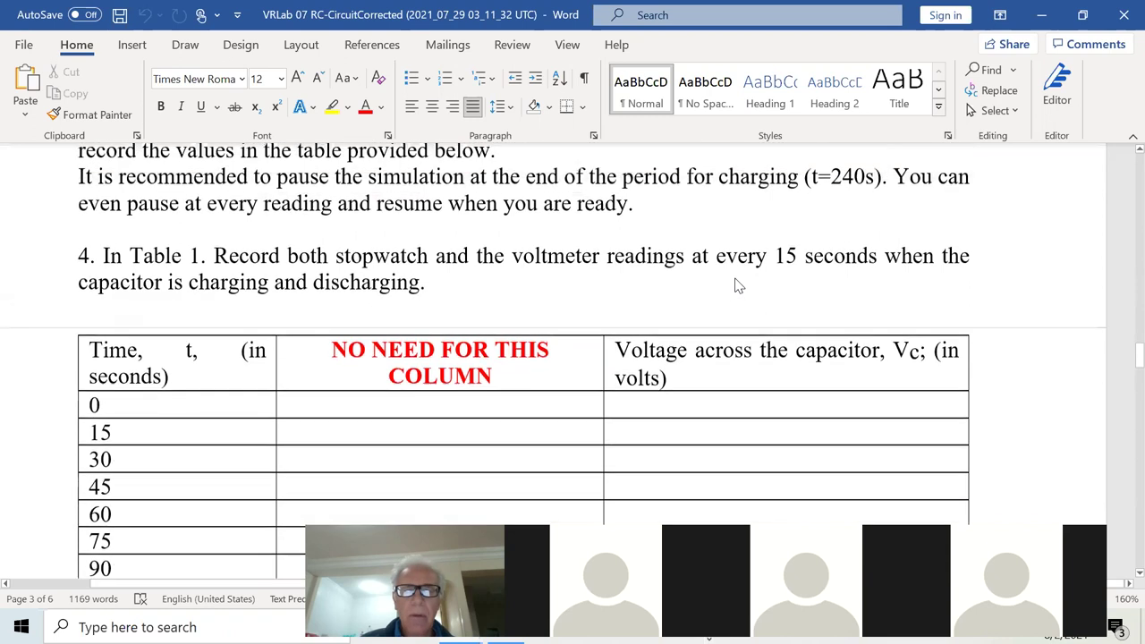
{"action": "scroll", "coordinate": [737, 284], "scroll_direction": "up", "scroll_amount": 6}
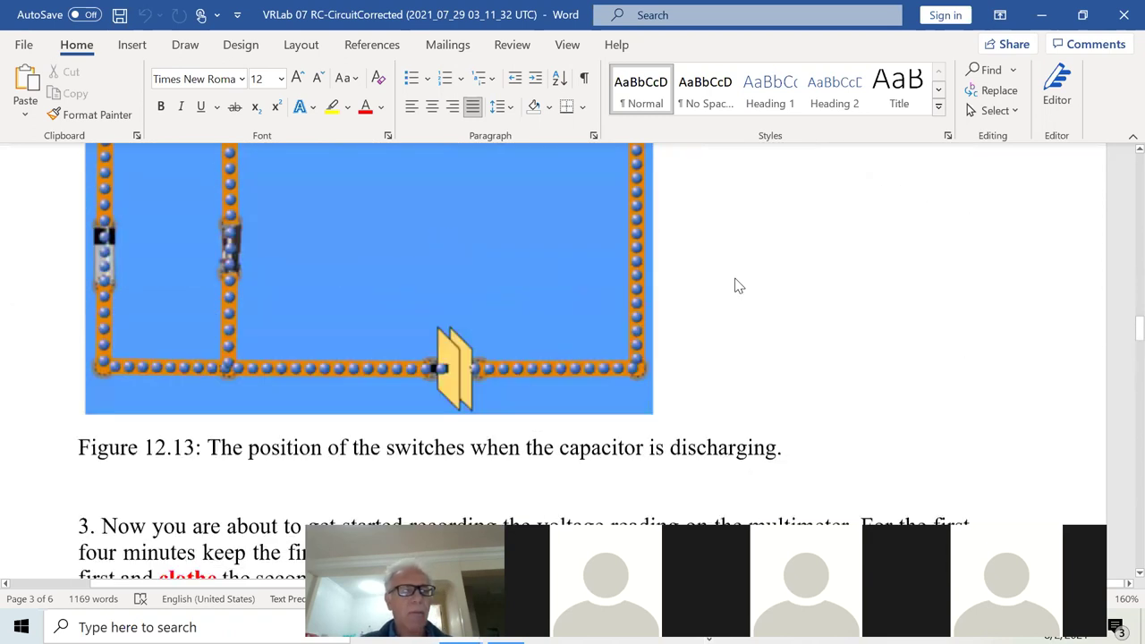
{"action": "scroll", "coordinate": [737, 284], "scroll_direction": "up", "scroll_amount": 6}
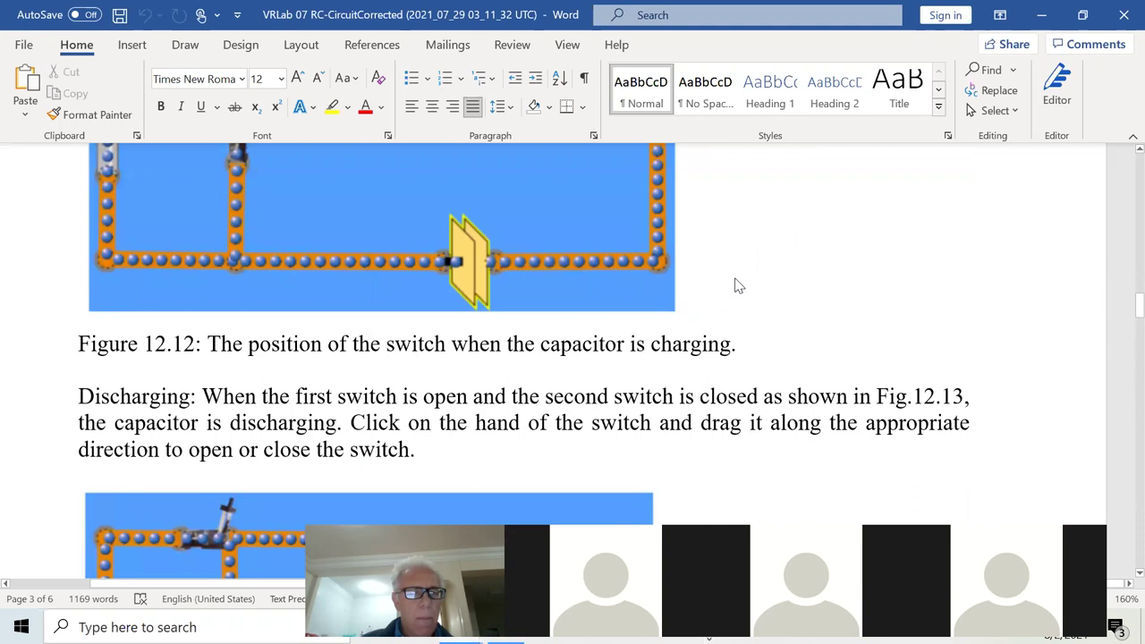
{"action": "scroll", "coordinate": [737, 284], "scroll_direction": "up", "scroll_amount": 3}
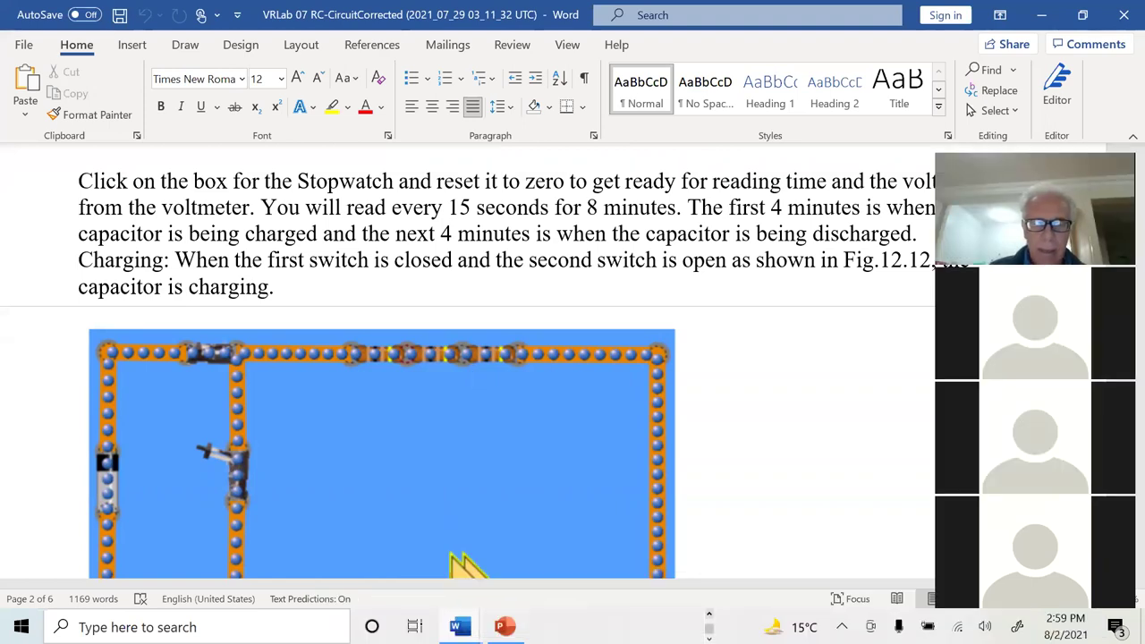
Switch to the Excel roster workbook, open the P122Lab sheet, and widen the window to show the 8/2 Q column beside the group numbers.
{"action": "mouse_move", "coordinate": [640, 626]}
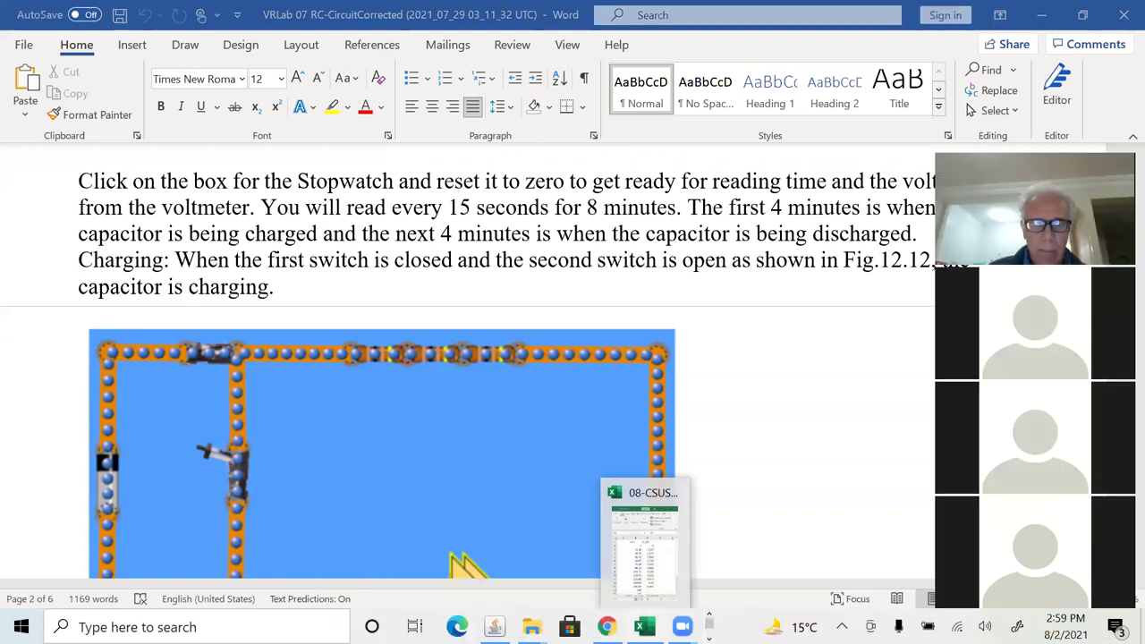
{"action": "left_click", "coordinate": [646, 541]}
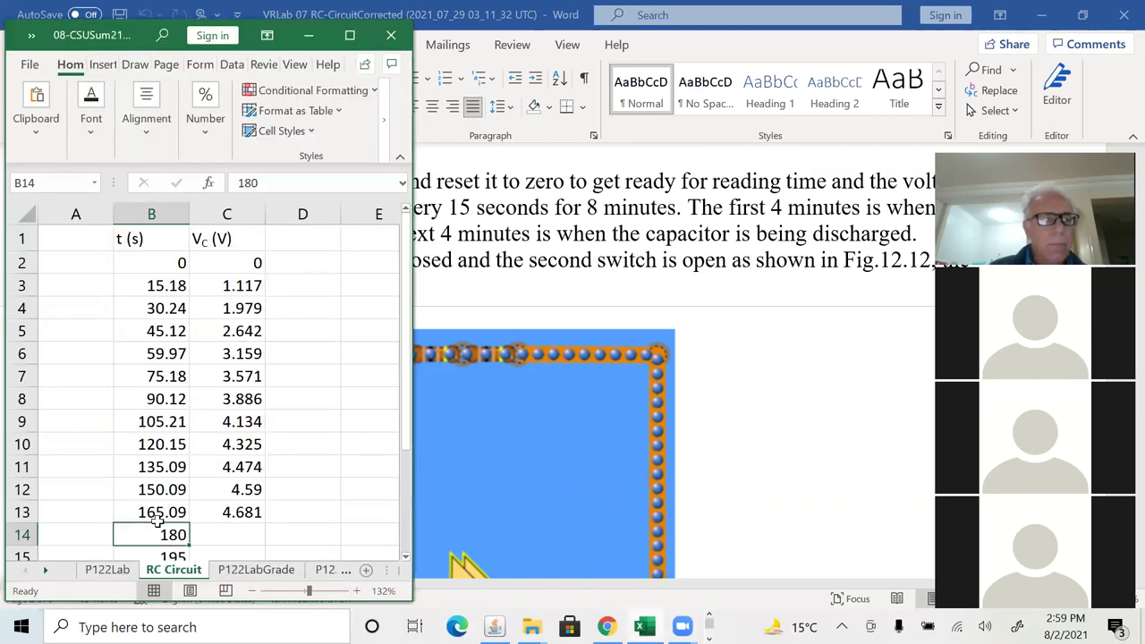
{"action": "left_click", "coordinate": [99, 569]}
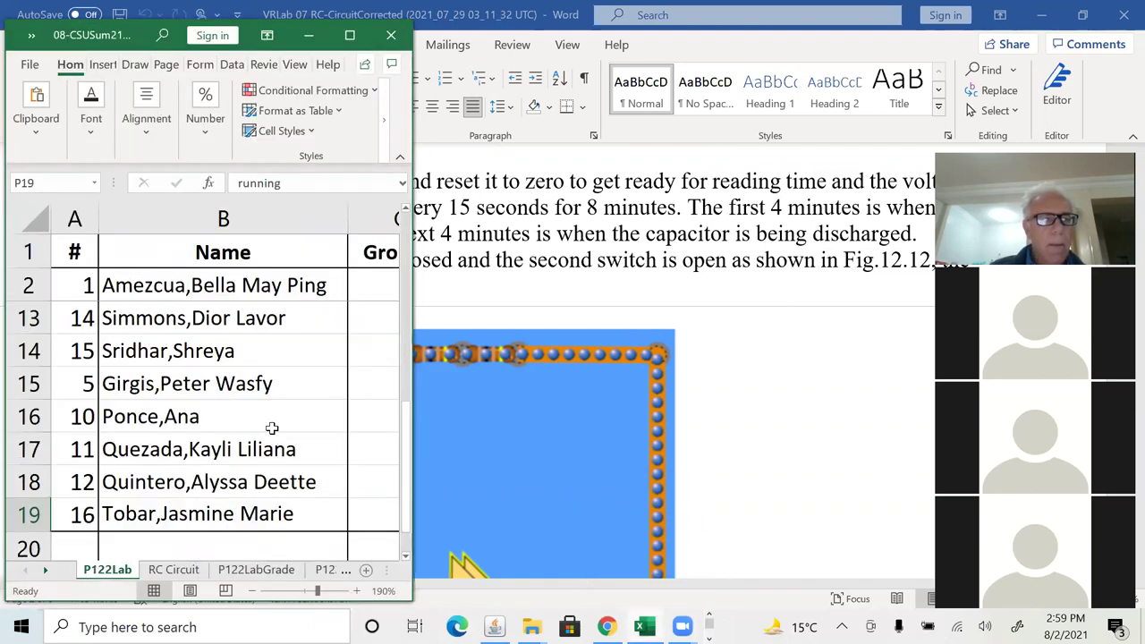
{"action": "scroll", "coordinate": [310, 352], "scroll_direction": "up", "scroll_amount": 4}
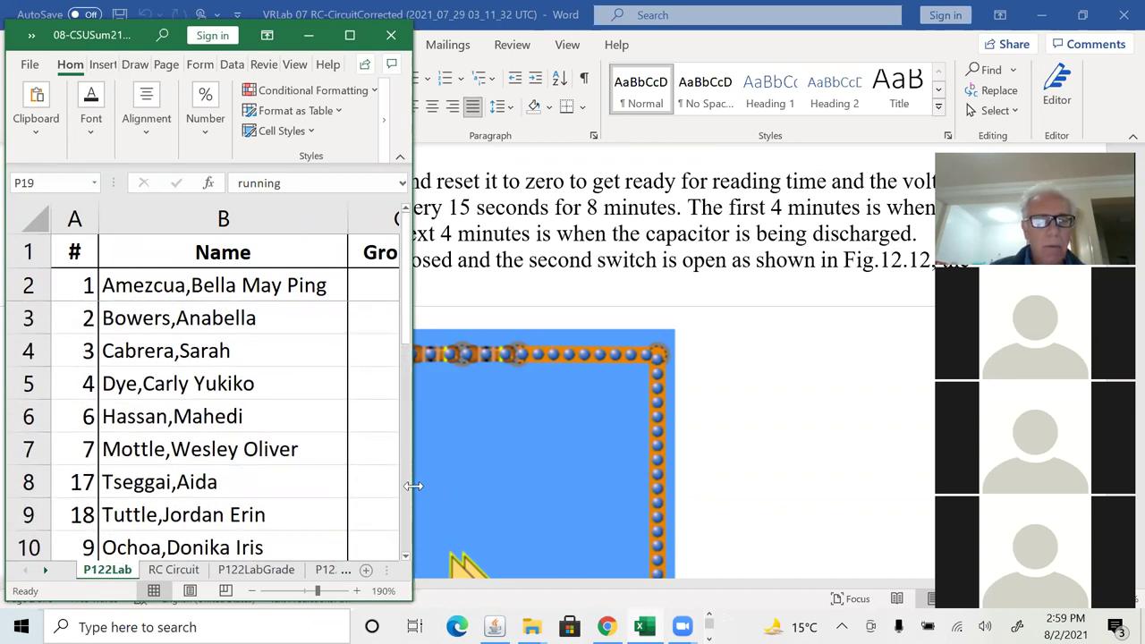
{"action": "left_click_drag", "start_coordinate": [414, 486], "coordinate": [666, 470]}
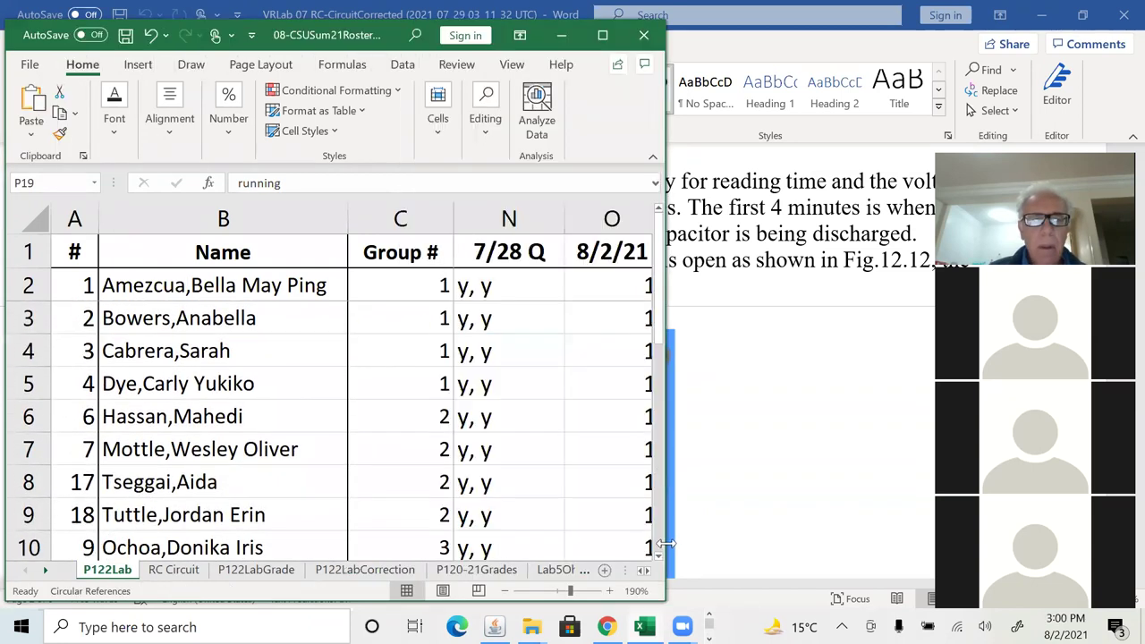
{"action": "left_click", "coordinate": [644, 570]}
{"action": "left_click", "coordinate": [645, 571]}
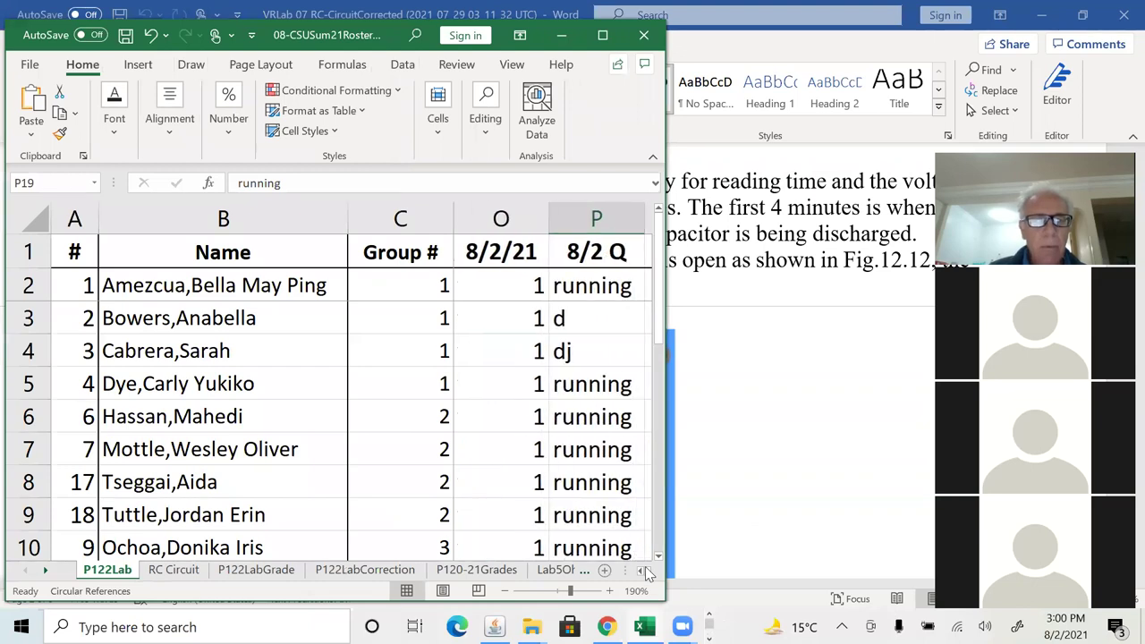
{"action": "left_click", "coordinate": [645, 570]}
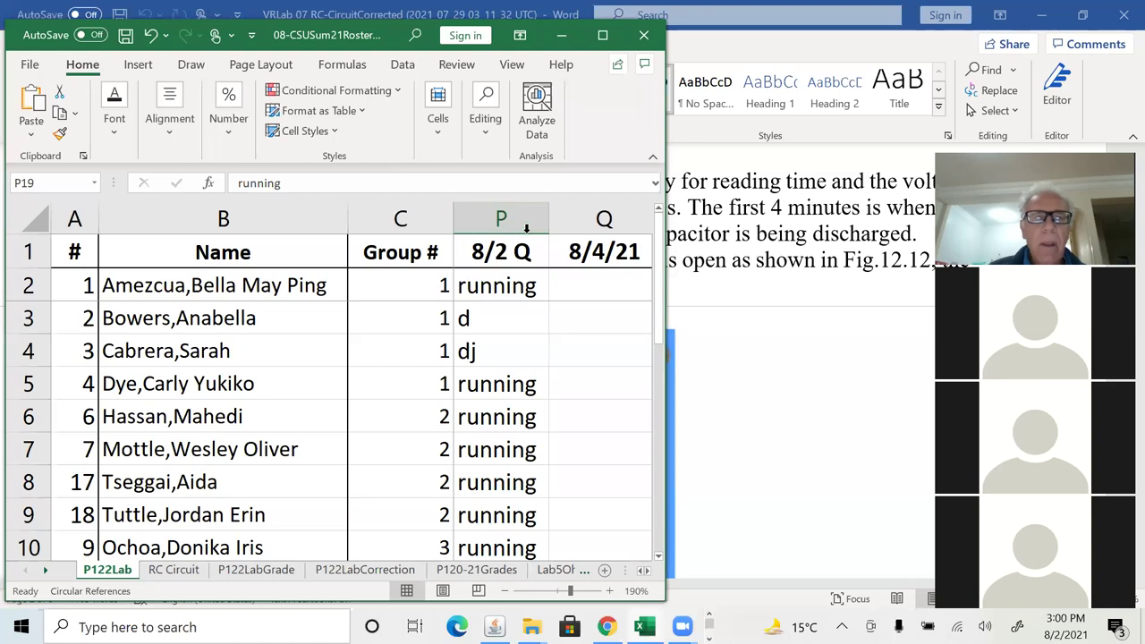
Enter "yes" in the 8/2 Q column for the first two students, cells P2 and P3.
{"action": "left_click", "coordinate": [503, 281]}
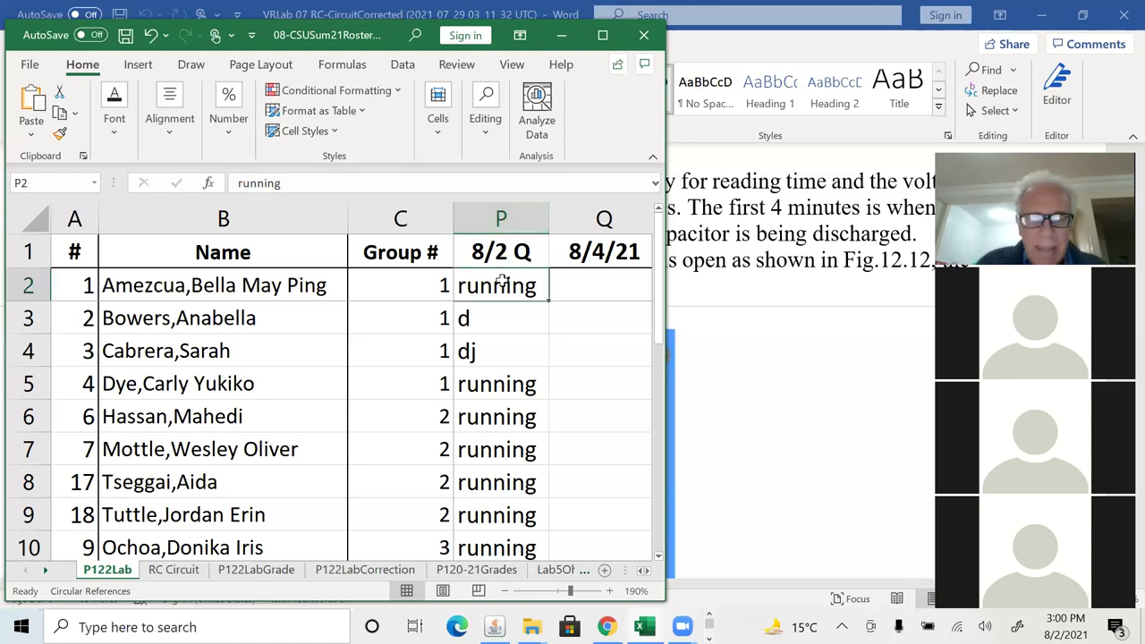
{"action": "type", "text": "yes"}
{"action": "key", "text": "Return"}
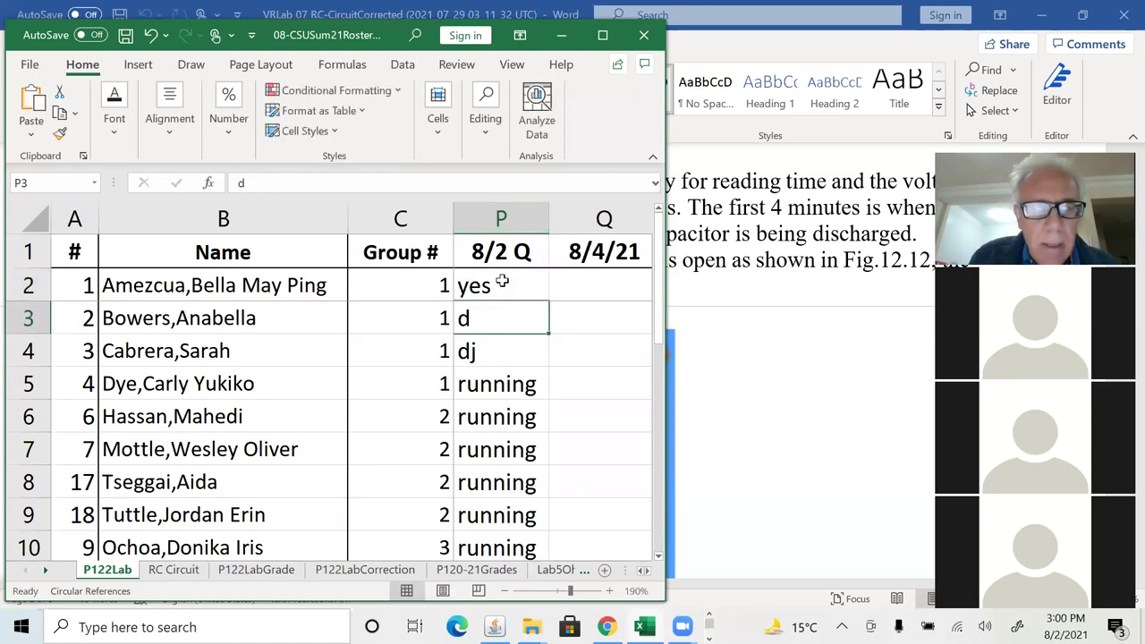
{"action": "type", "text": "yes"}
{"action": "key", "text": "Return"}
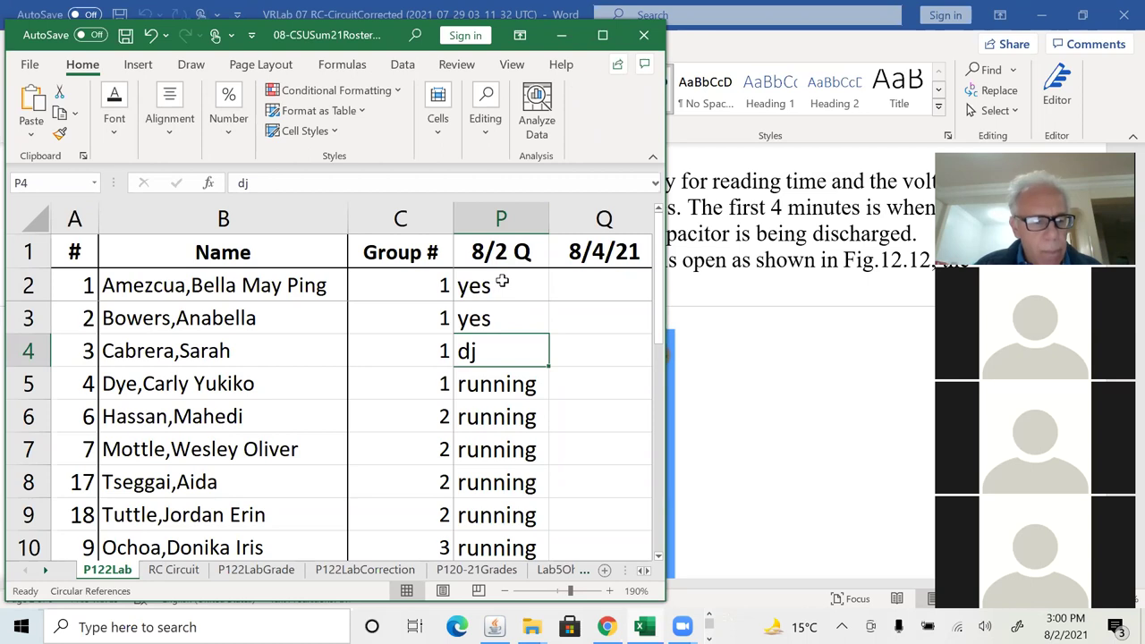
Undo the two "yes" entries in P2 and P3 and redo them.
{"action": "key", "text": "ctrl+z"}
{"action": "key", "text": "ctrl+z"}
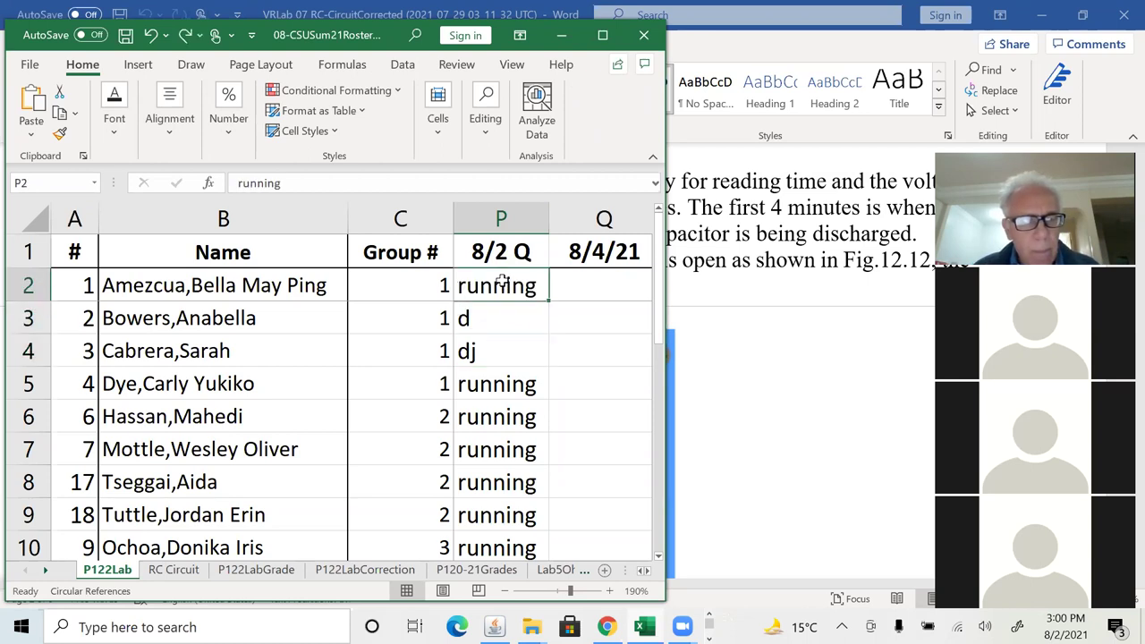
{"action": "key", "text": "ctrl+y"}
{"action": "key", "text": "ctrl+y"}
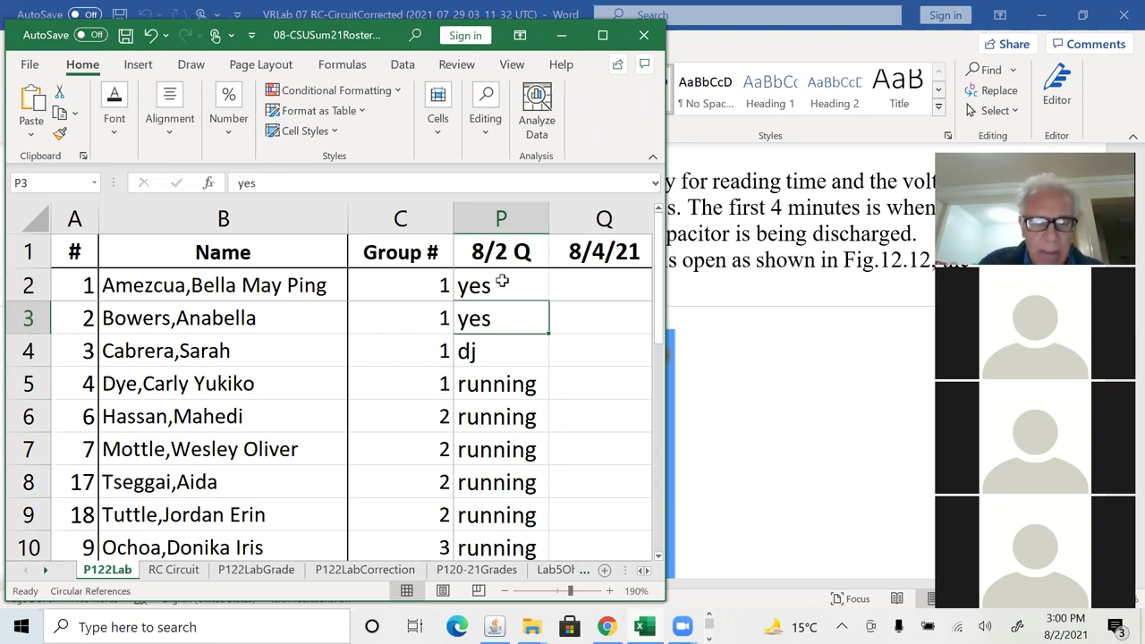
Enter "yes" in the 8/2 Q column for the remaining two Group 1 students, cells P4 and P5.
{"action": "key", "text": "Down"}
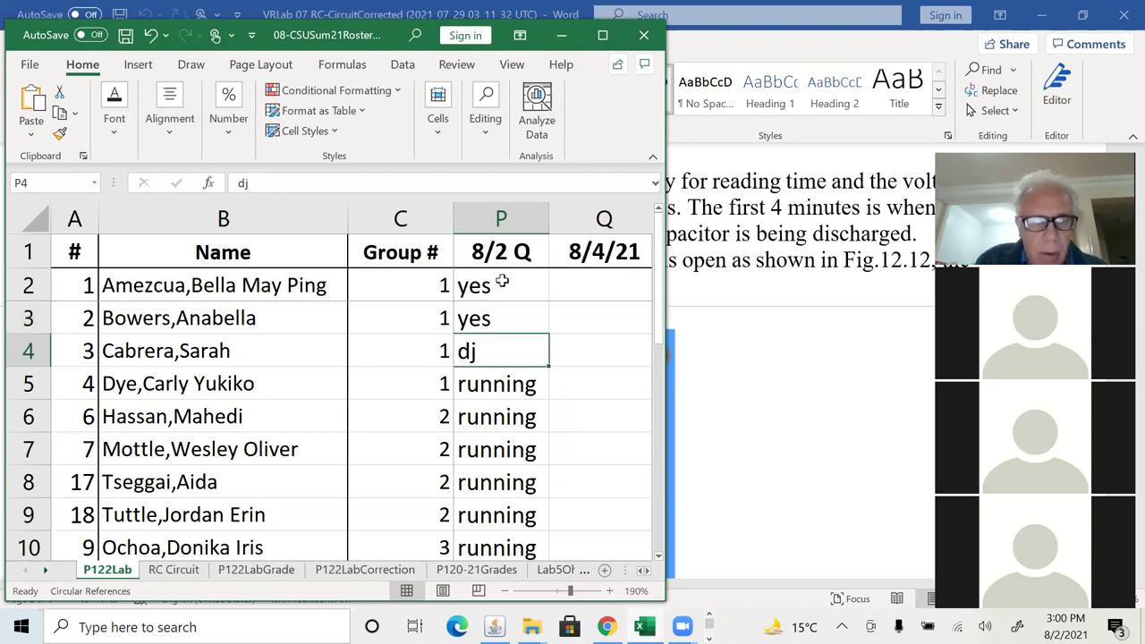
{"action": "left_click", "coordinate": [502, 281]}
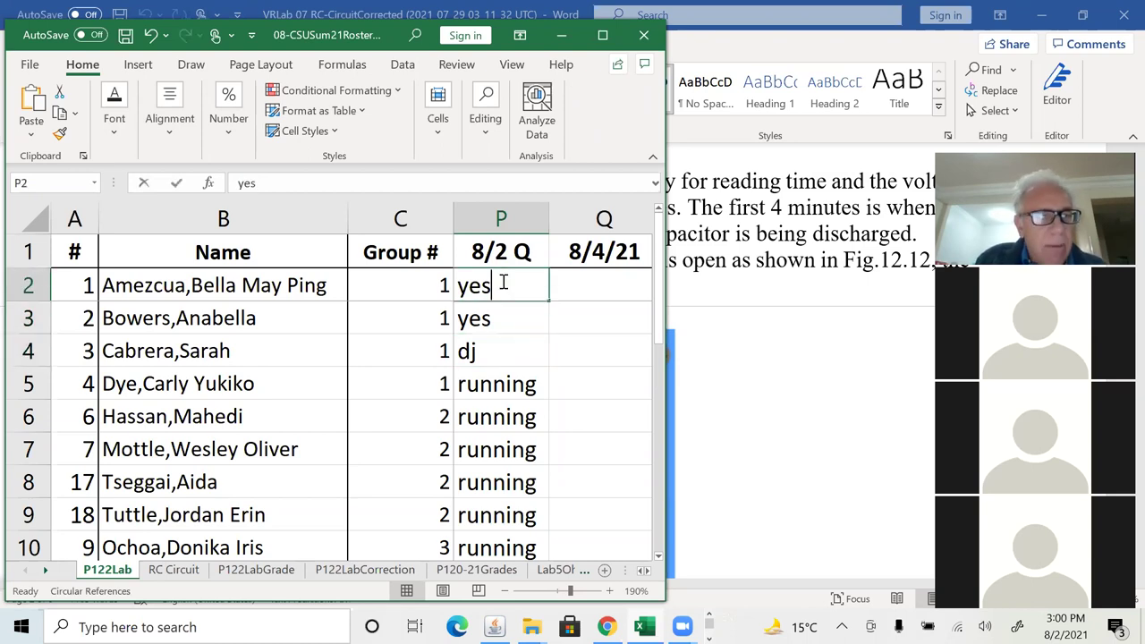
{"action": "key", "text": "Down"}
{"action": "key", "text": "Down"}
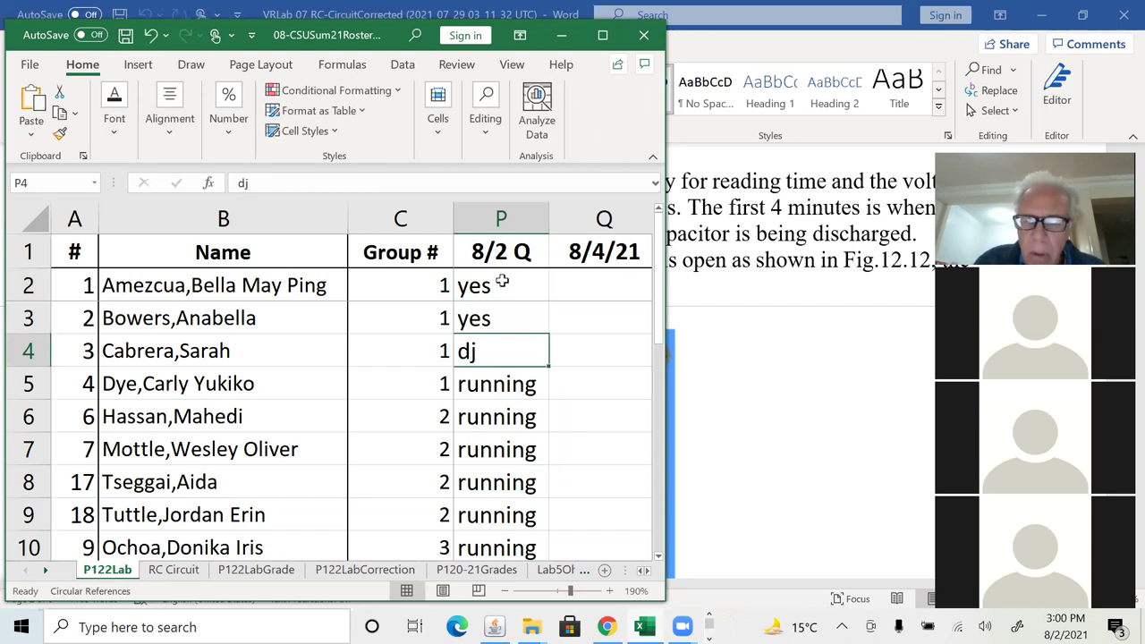
{"action": "type", "text": "yes"}
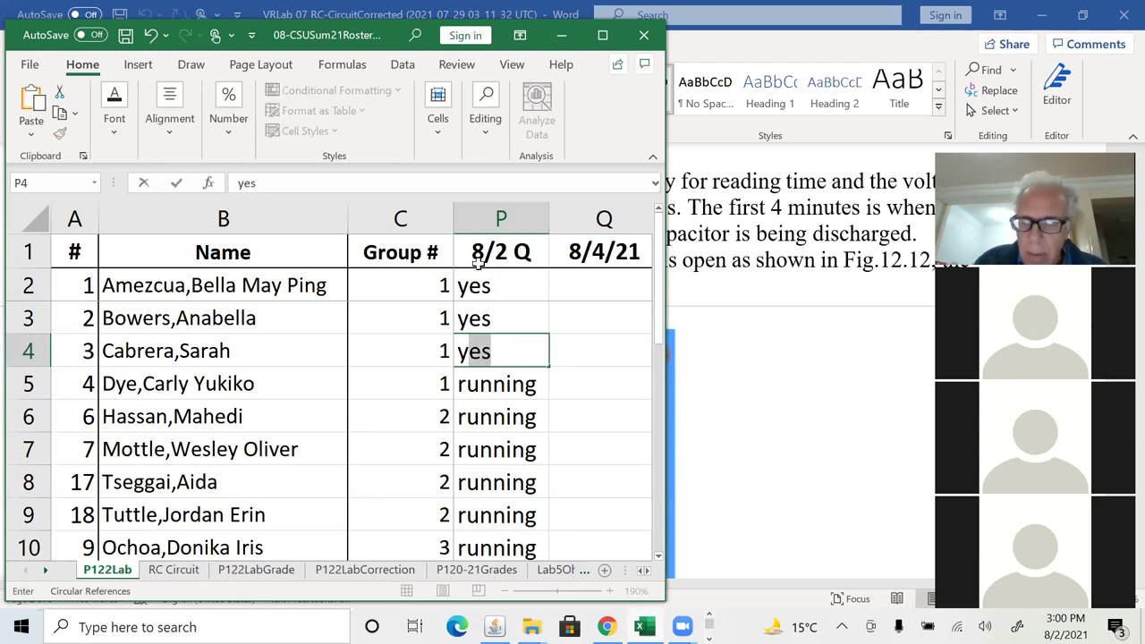
{"action": "key", "text": "Return"}
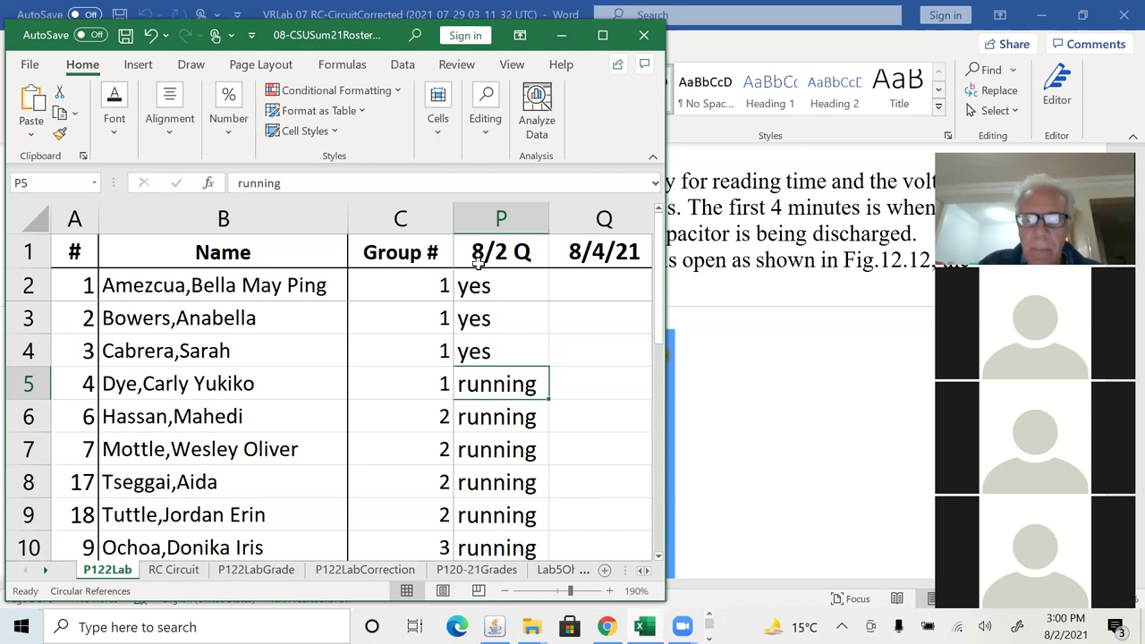
{"action": "type", "text": "yes"}
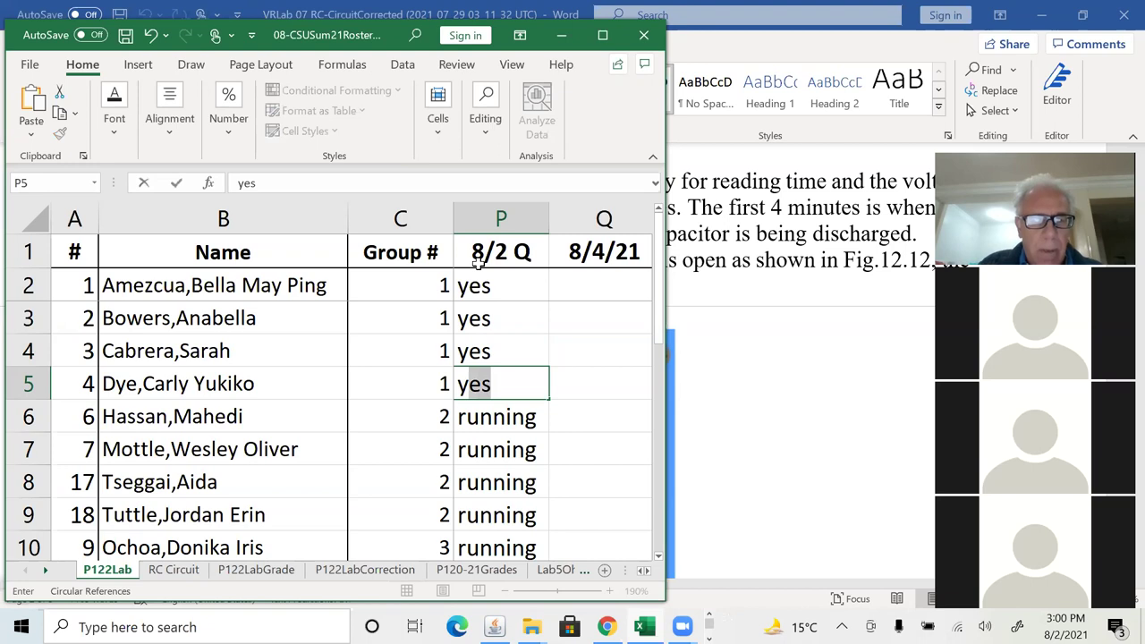
{"action": "key", "text": "Return"}
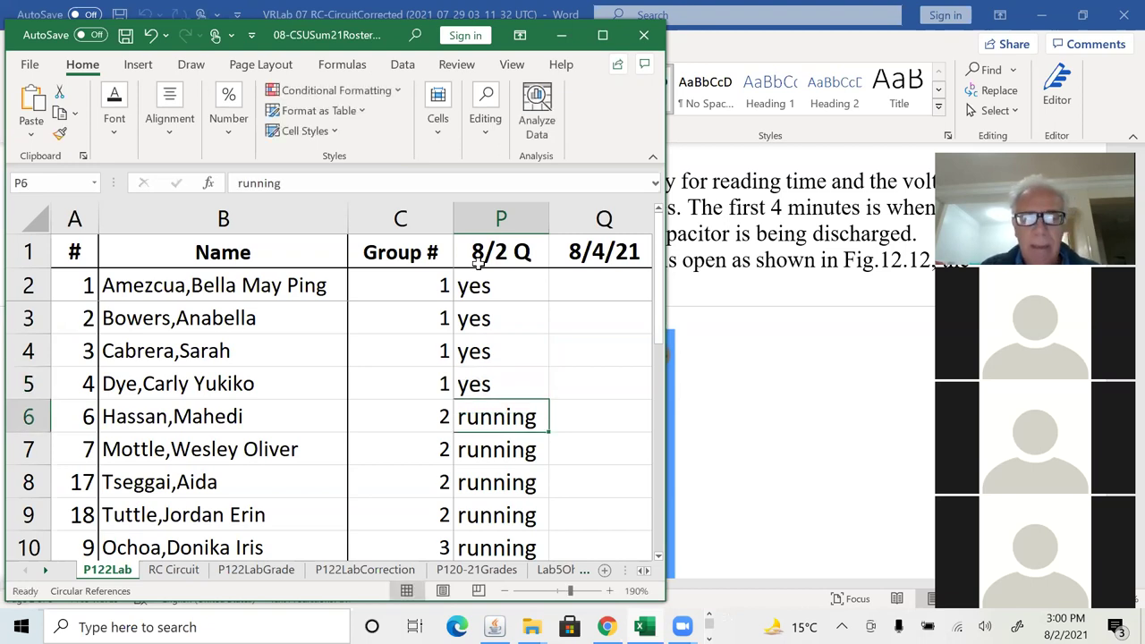
{"action": "left_click", "coordinate": [367, 570]}
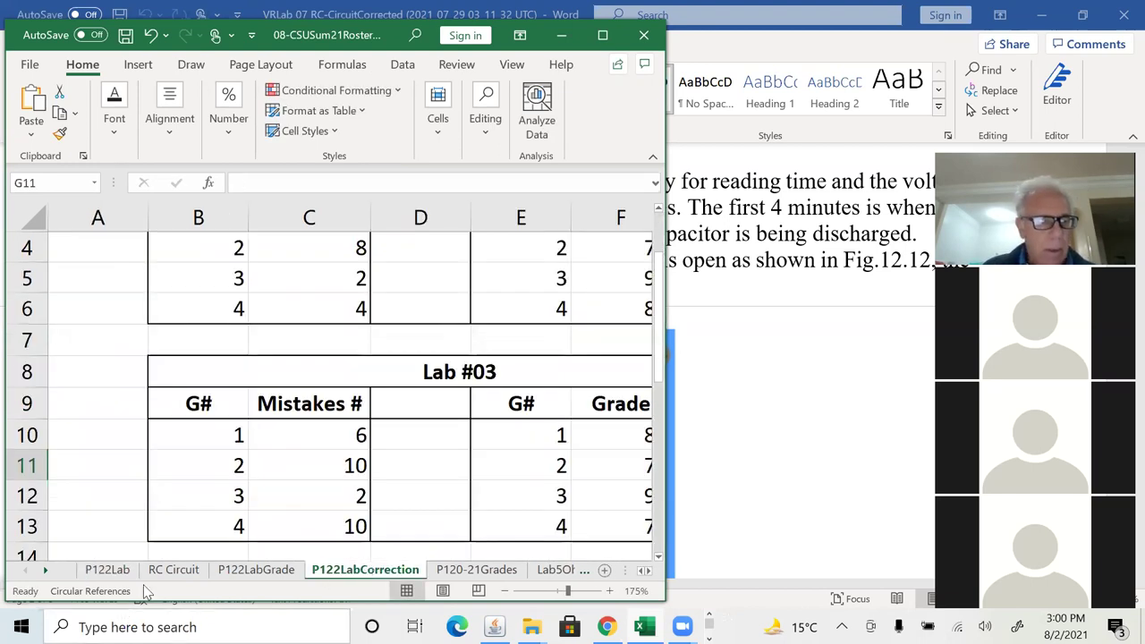
{"action": "left_click", "coordinate": [107, 569]}
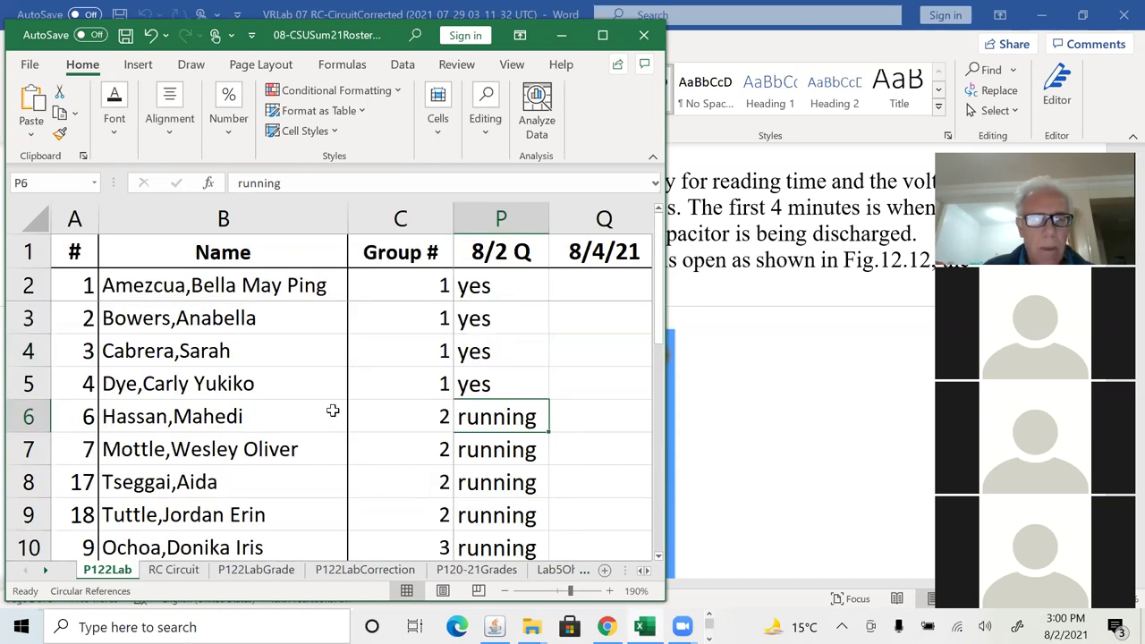
Enter "yes" in the 8/2 Q column for the four Group 2 students, cells P6 to P9.
{"action": "type", "text": "yes"}
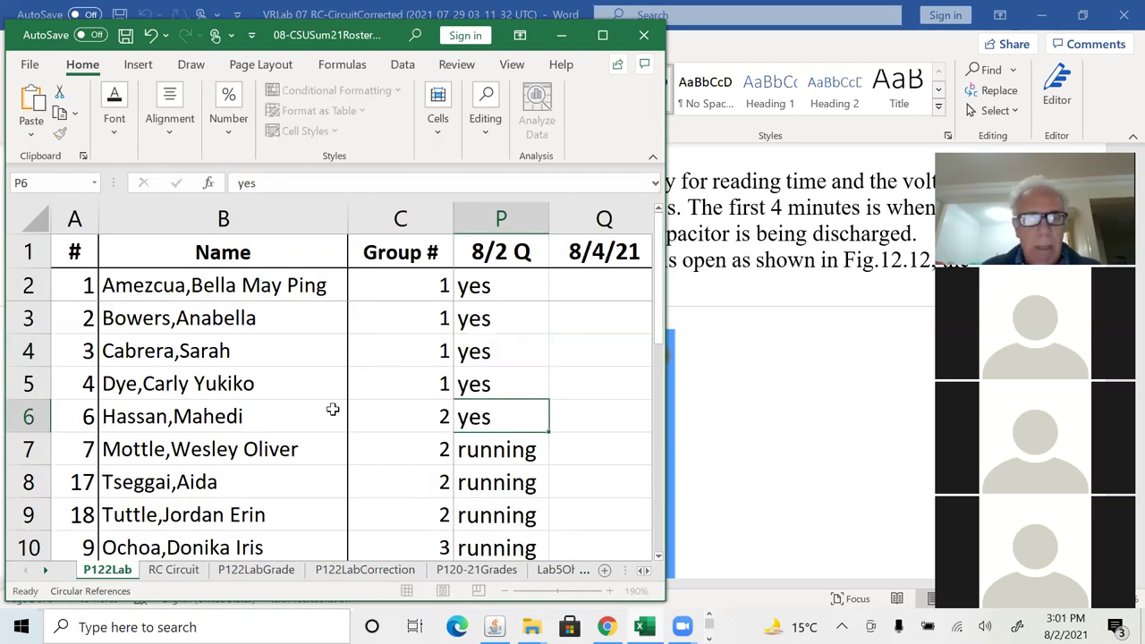
{"action": "key", "text": "Return"}
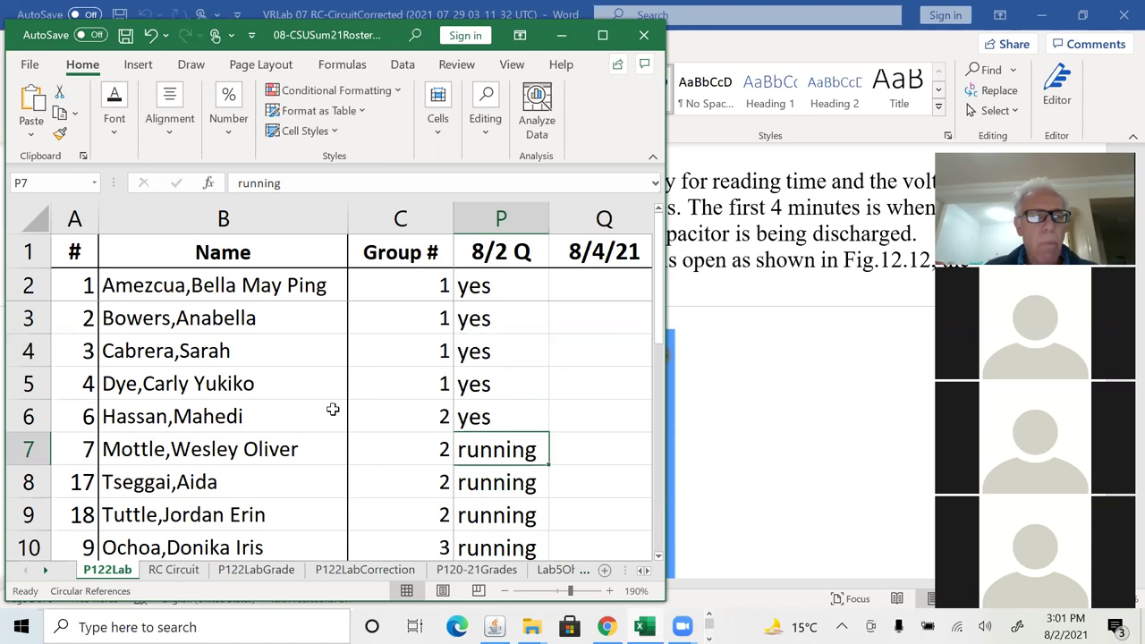
{"action": "type", "text": "yes"}
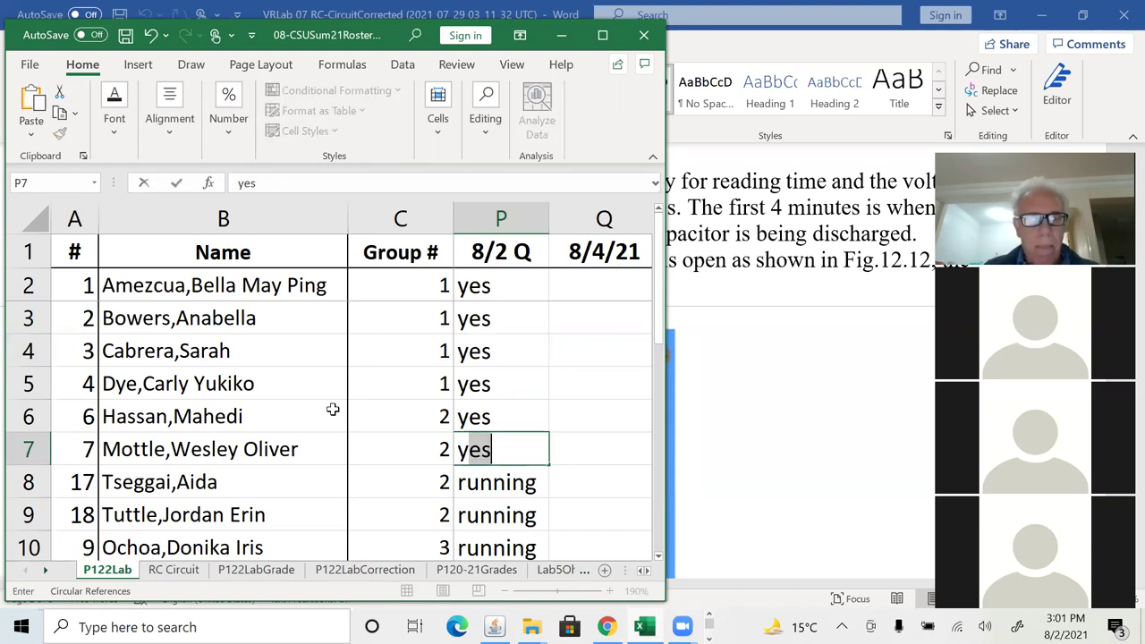
{"action": "key", "text": "Return"}
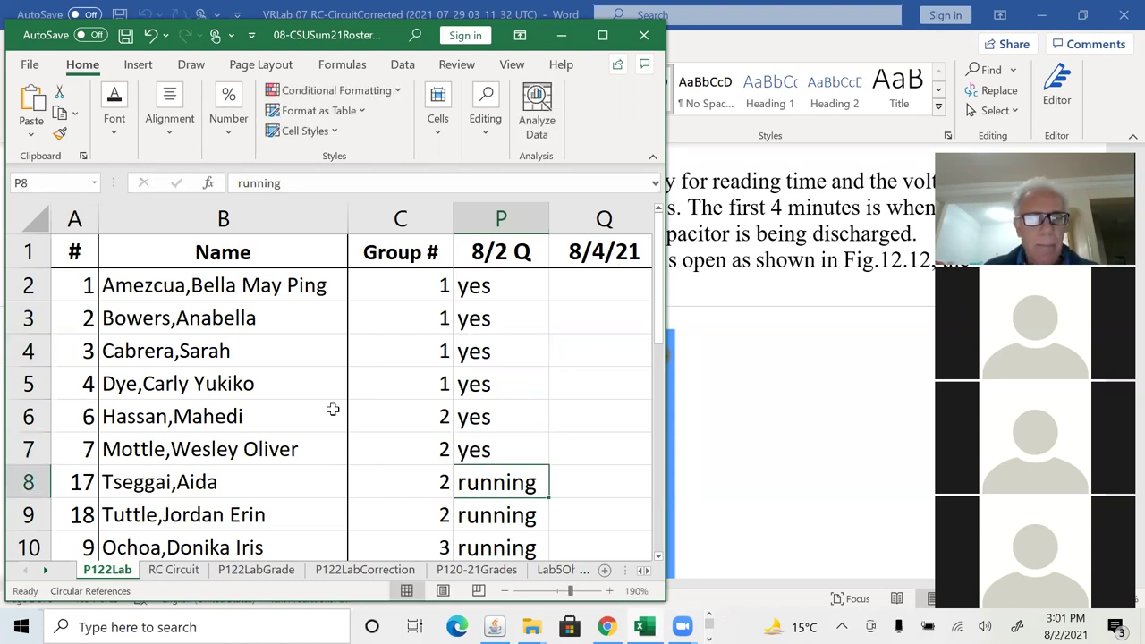
{"action": "type", "text": "yes"}
{"action": "key", "text": "Return"}
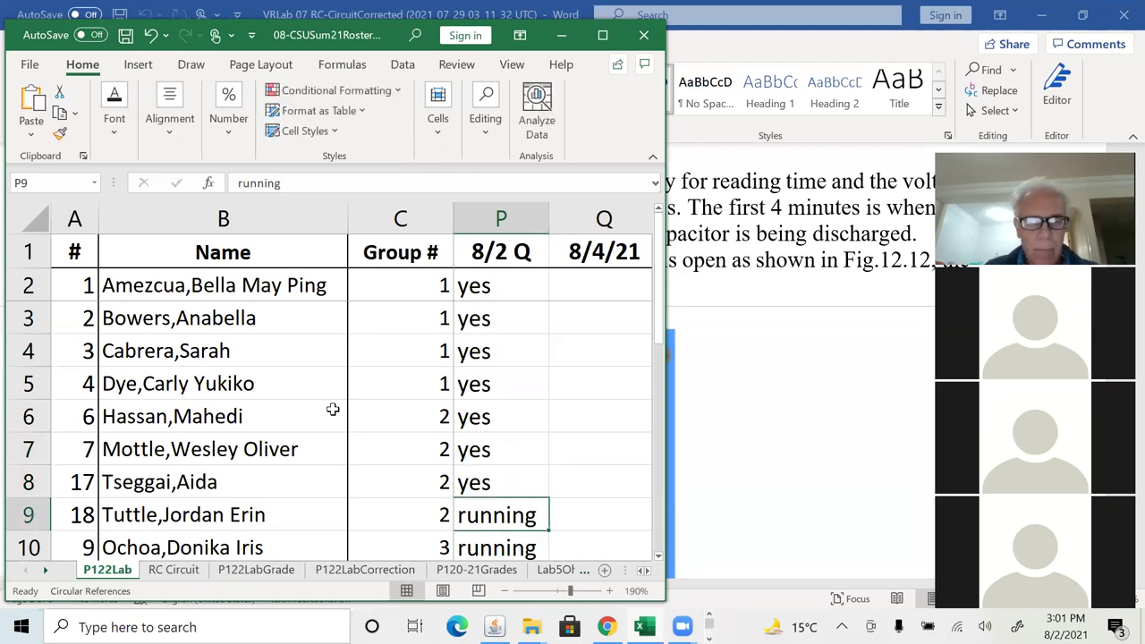
{"action": "type", "text": "yes"}
{"action": "key", "text": "Return"}
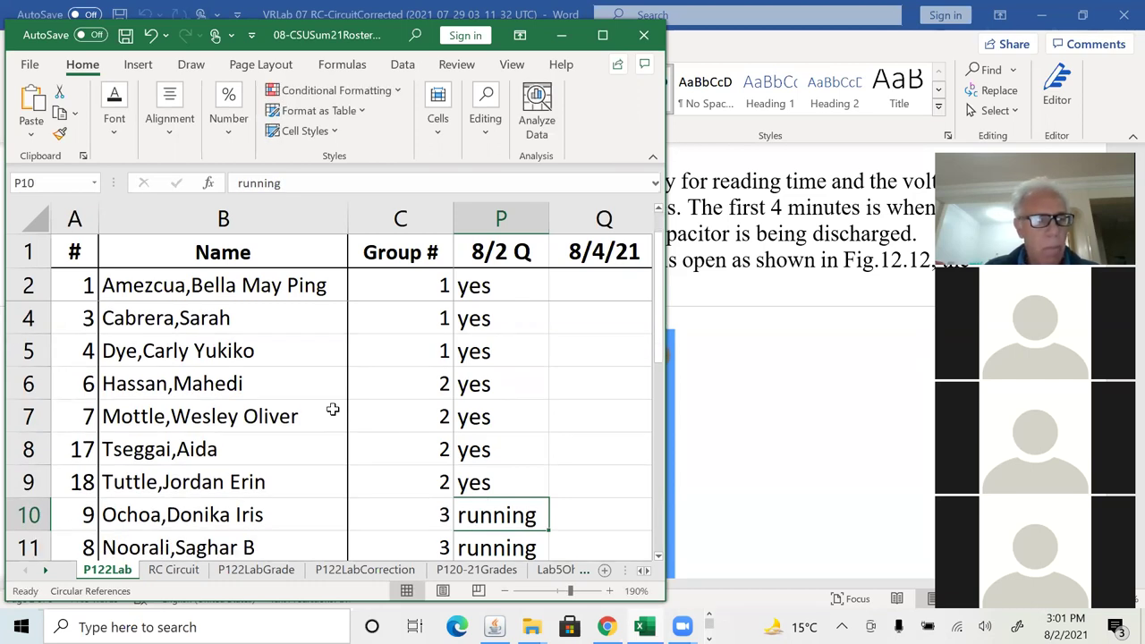
Enter "yes" in the 8/2 Q column for the five Group 3 students, cells P10 to P14.
{"action": "type", "text": "yes"}
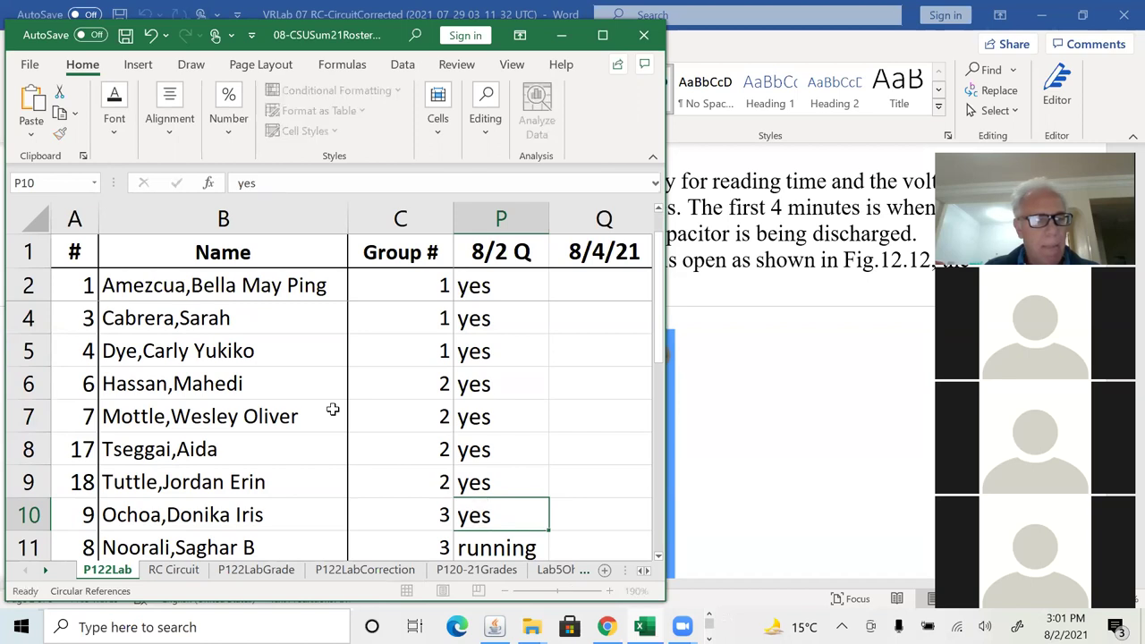
{"action": "key", "text": "Return"}
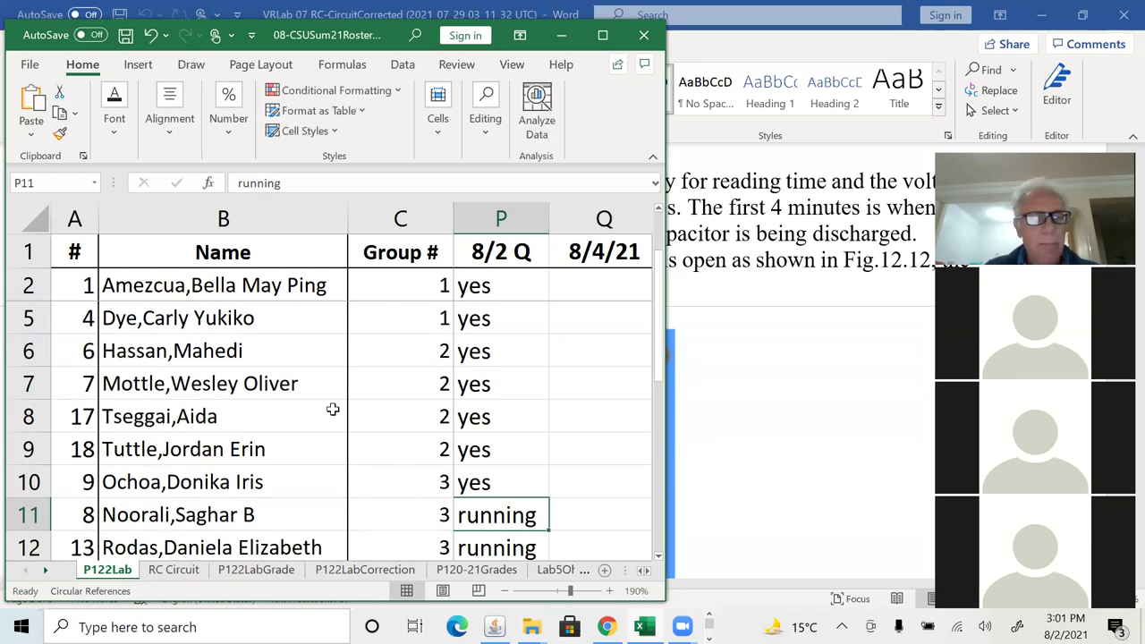
{"action": "type", "text": "yes"}
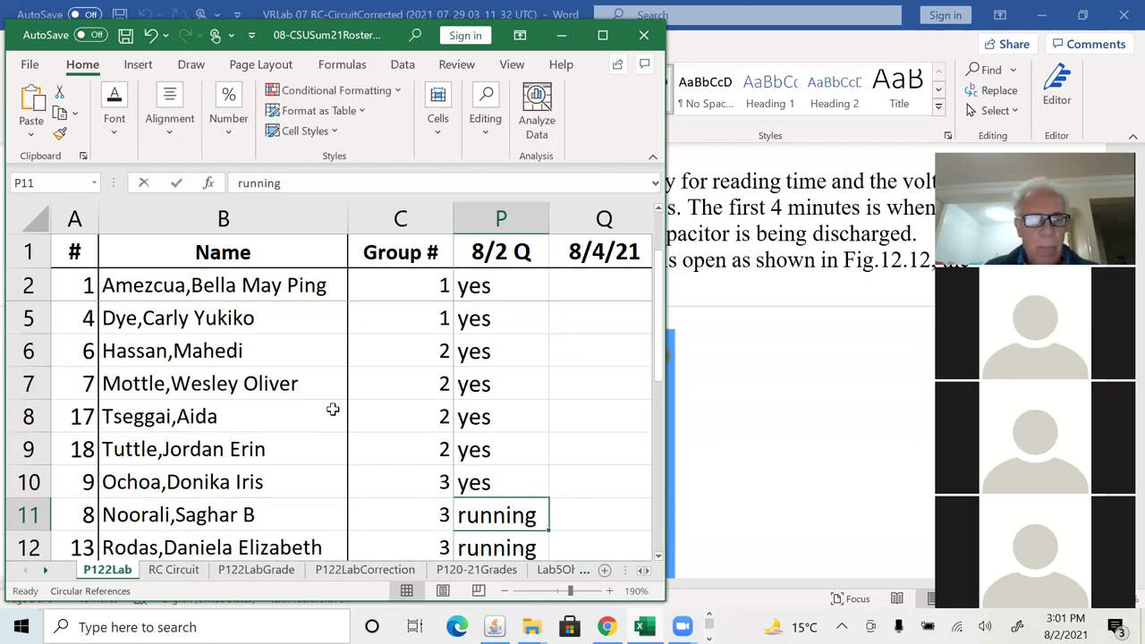
{"action": "key", "text": "Return"}
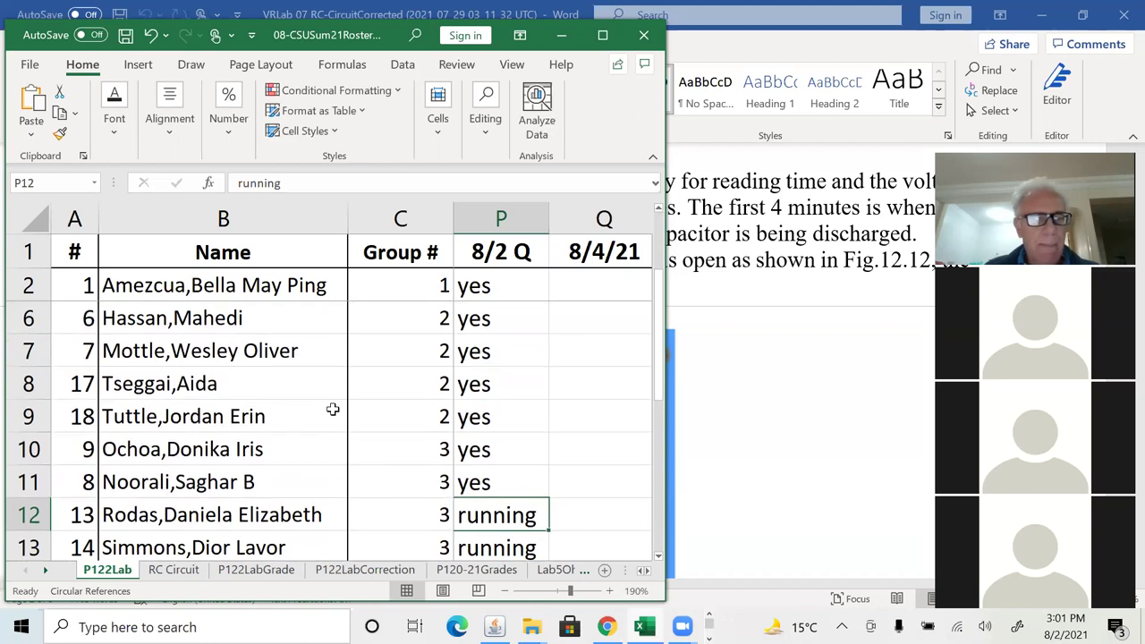
{"action": "type", "text": "yes"}
{"action": "key", "text": "Return"}
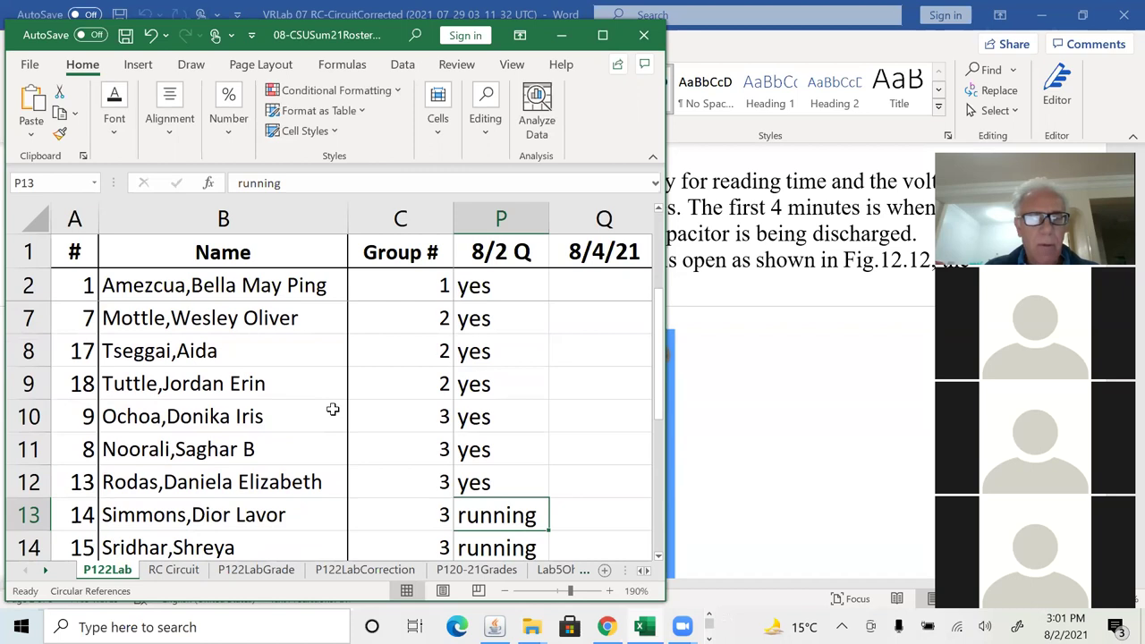
{"action": "type", "text": "yes"}
{"action": "key", "text": "Return"}
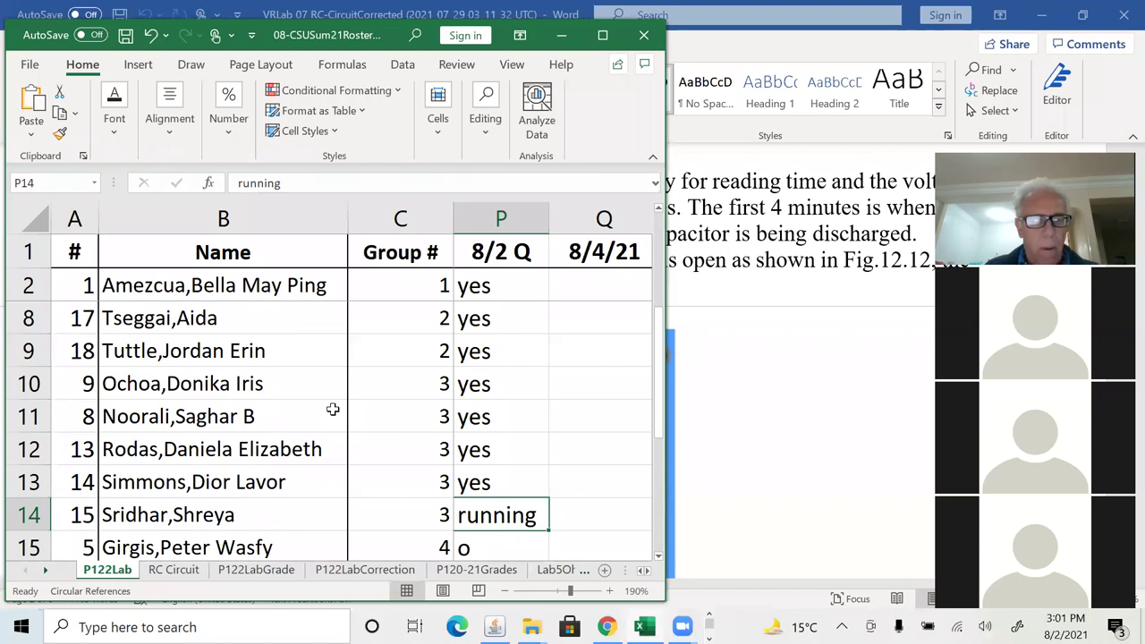
{"action": "type", "text": "yes"}
{"action": "key", "text": "Return"}
Skip the first Group 4 student in P15, then enter "yes" in P16 and "n" in P17.
{"action": "key", "text": "Return"}
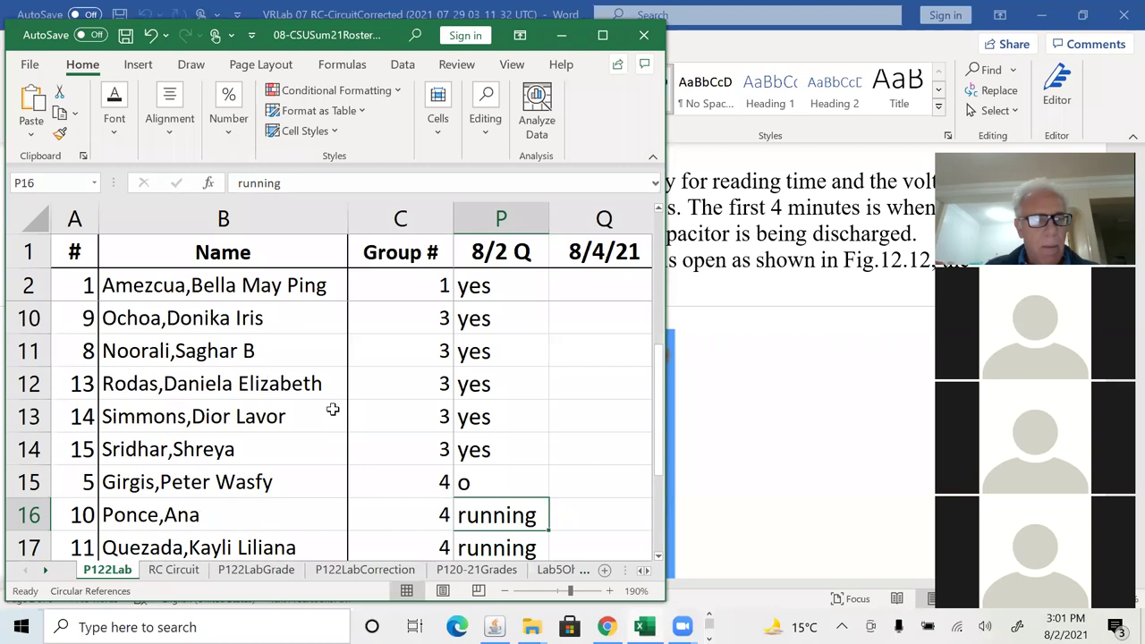
{"action": "type", "text": "yes"}
{"action": "key", "text": "Return"}
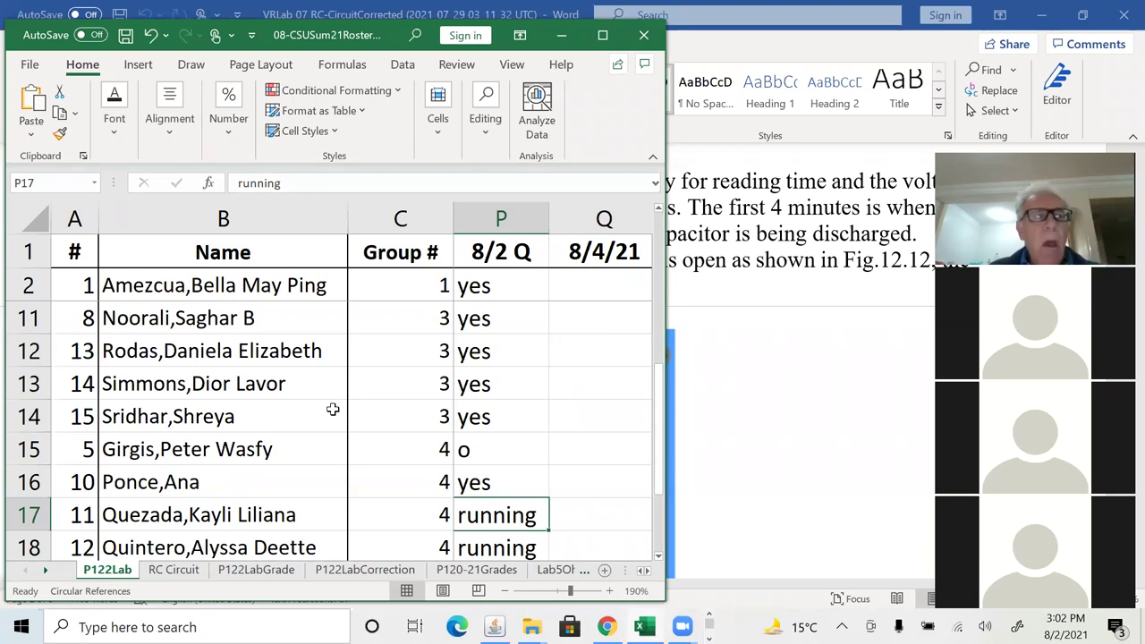
{"action": "type", "text": "n"}
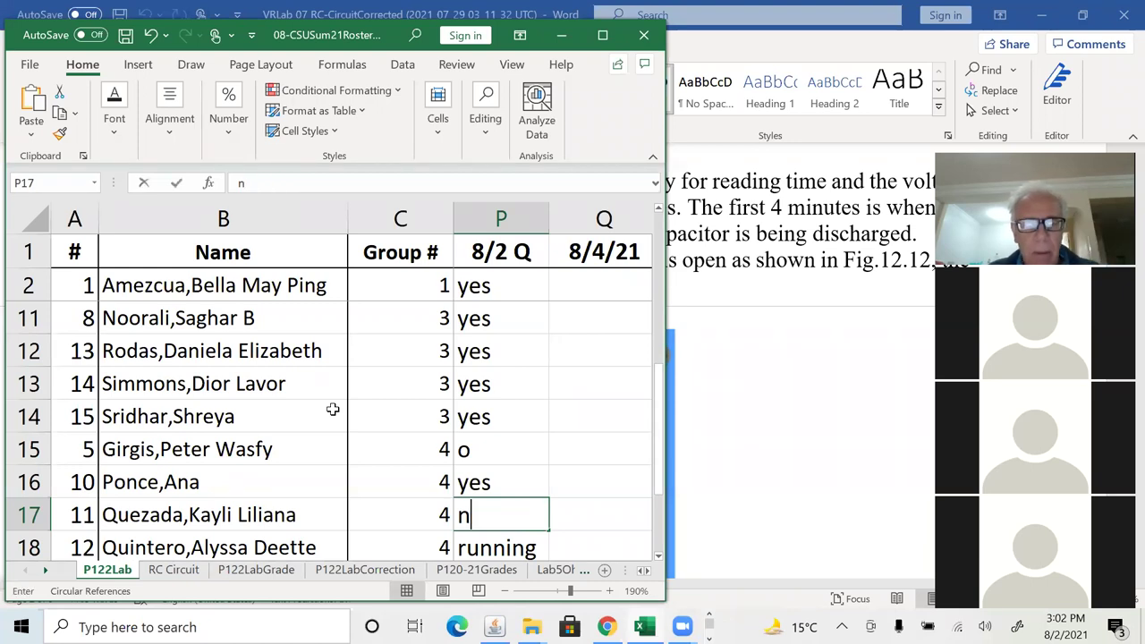
{"action": "key", "text": "Return"}
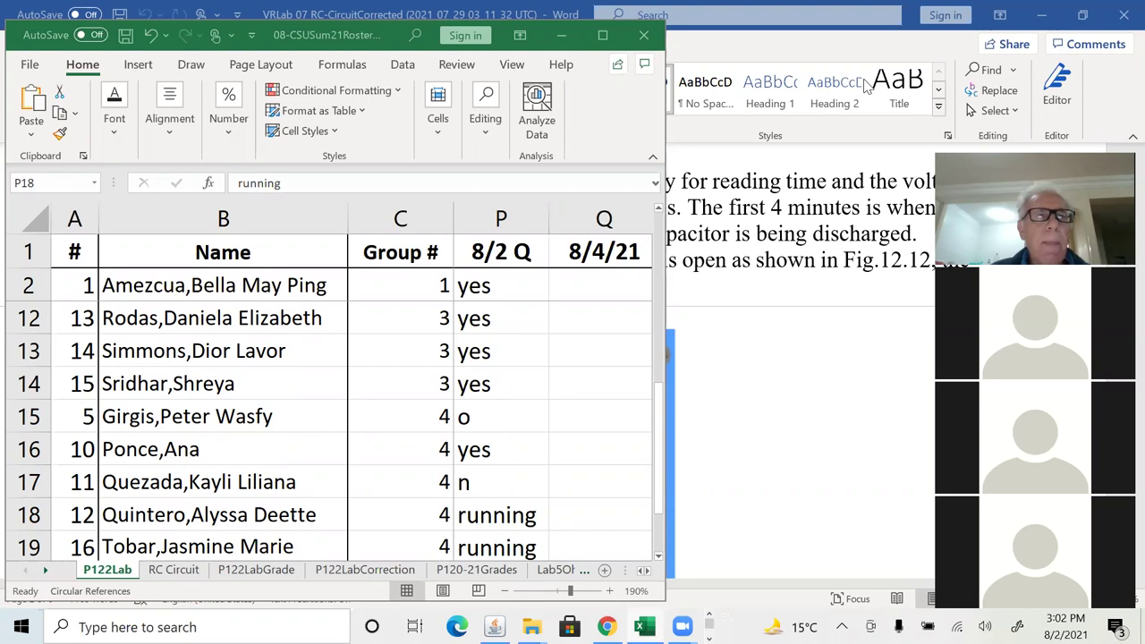
Enter "no ans" in the 8/2 Q column for the Group 4 student in cell P18.
{"action": "left_click", "coordinate": [481, 517]}
{"action": "type", "text": "no ans"}
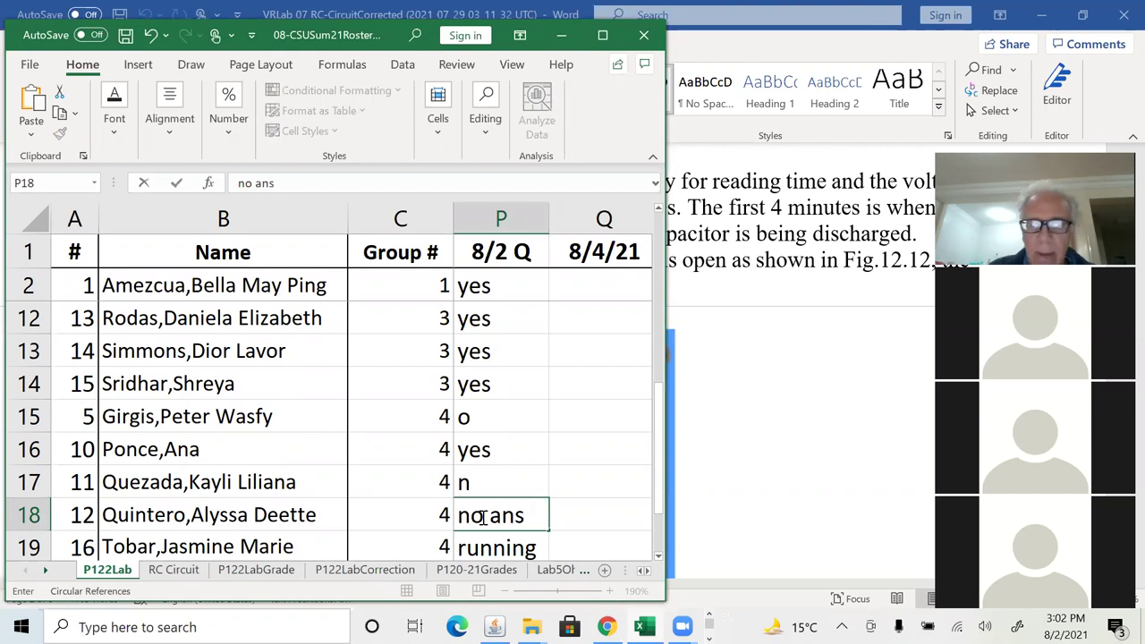
{"action": "key", "text": "Return"}
Set the 8/2 Q entries of the last two Group 4 students to "left" in P18 and "yes" in P19.
{"action": "key", "text": "Up"}
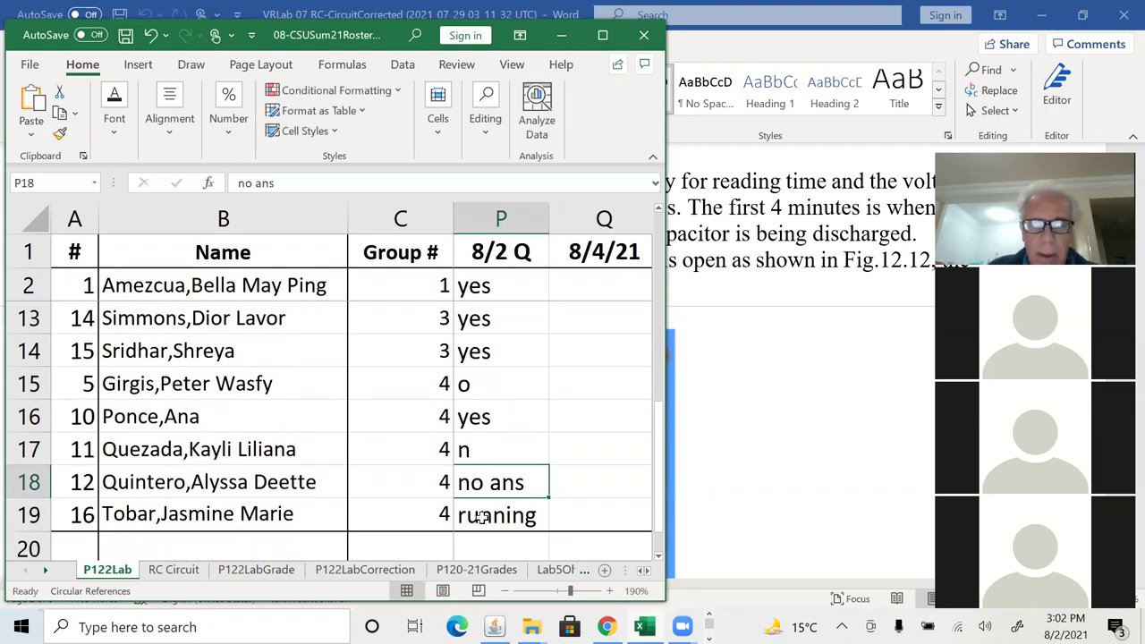
{"action": "type", "text": "left"}
{"action": "key", "text": "Return"}
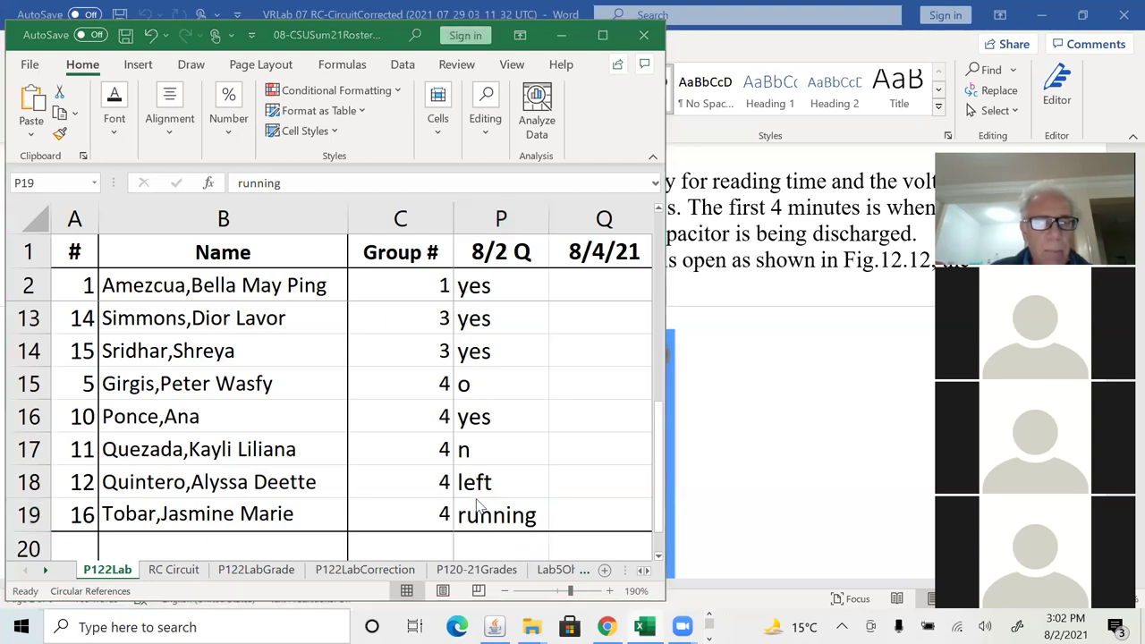
{"action": "left_click", "coordinate": [485, 527]}
{"action": "type", "text": "yes"}
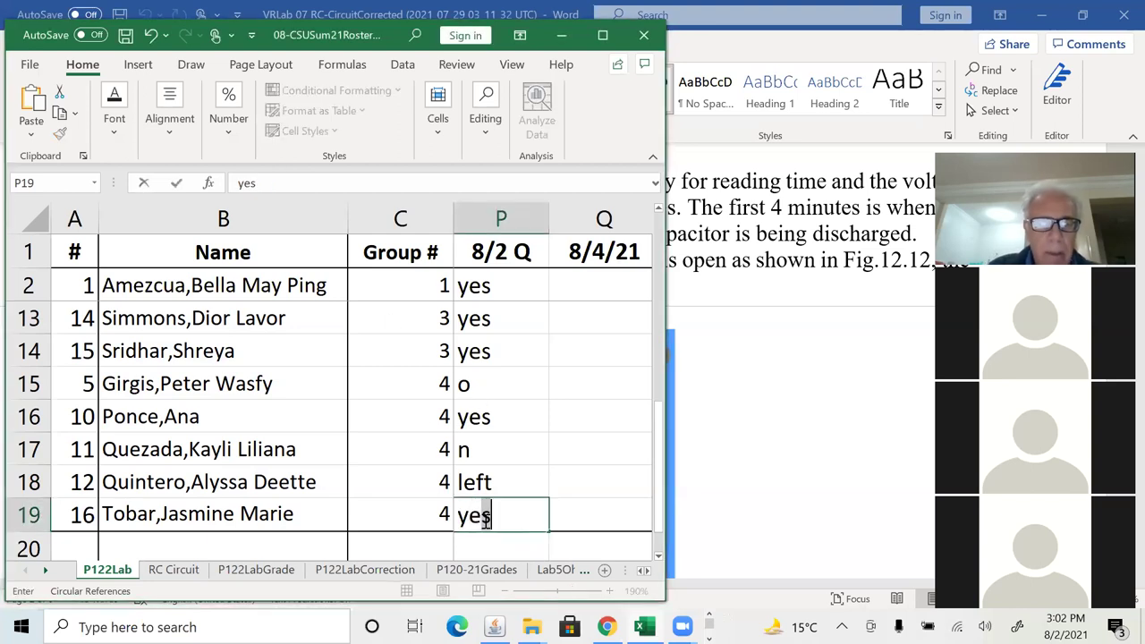
{"action": "key", "text": "Return"}
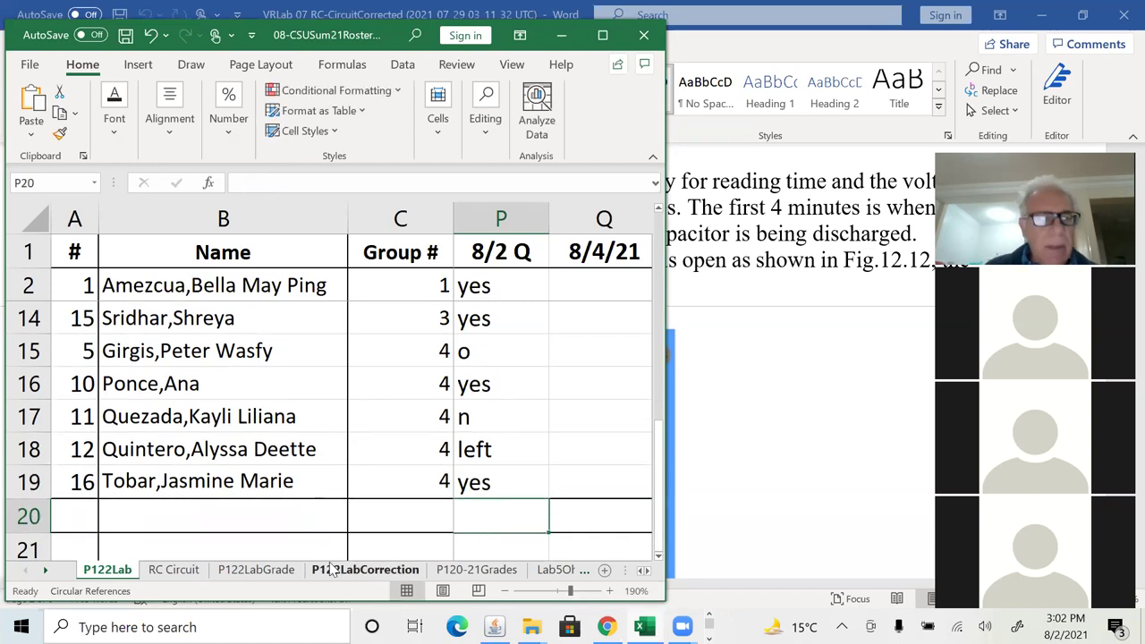
Open the RC Circuit sheet in a maximized window and insert a scatter chart of the time and capacitor voltage columns, B and C.
{"action": "left_click", "coordinate": [195, 571]}
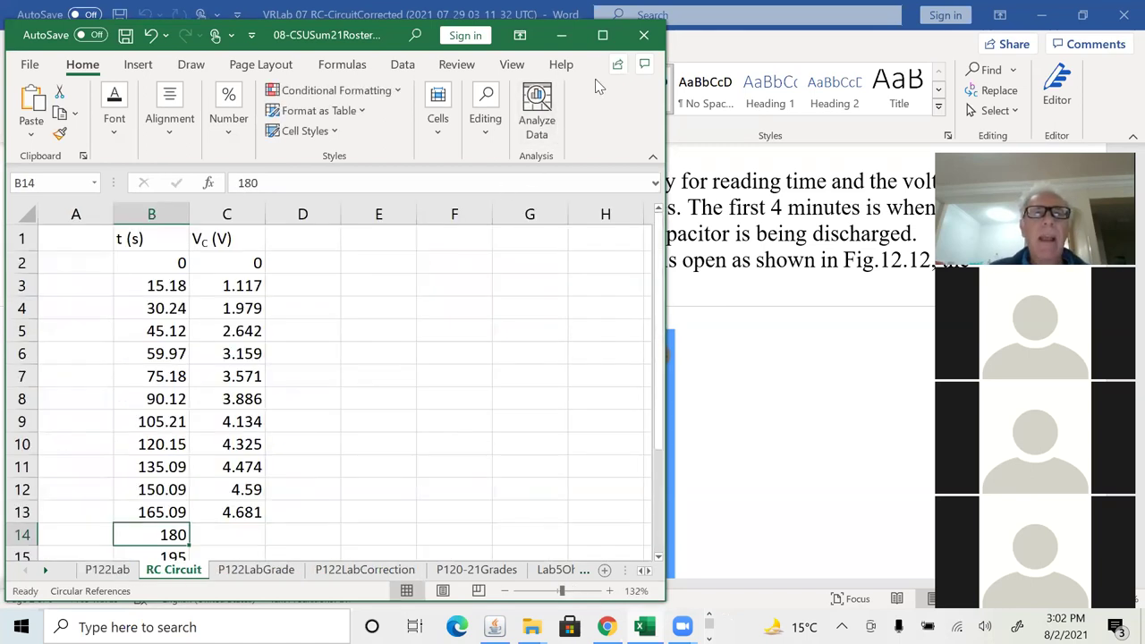
{"action": "left_click", "coordinate": [602, 35]}
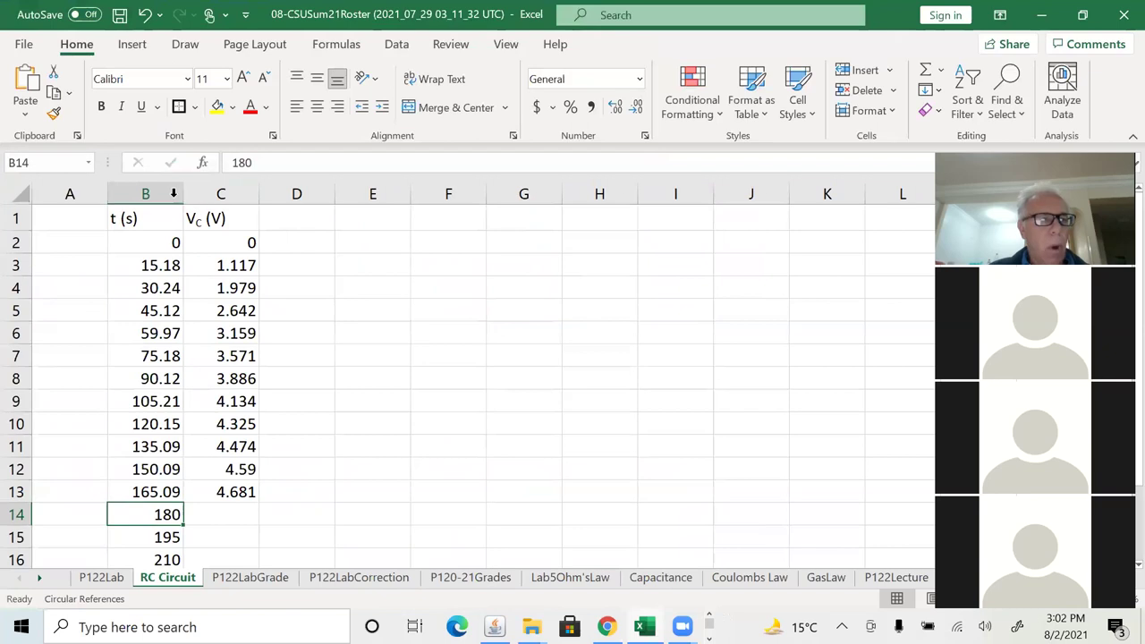
{"action": "left_click_drag", "start_coordinate": [174, 193], "coordinate": [221, 197]}
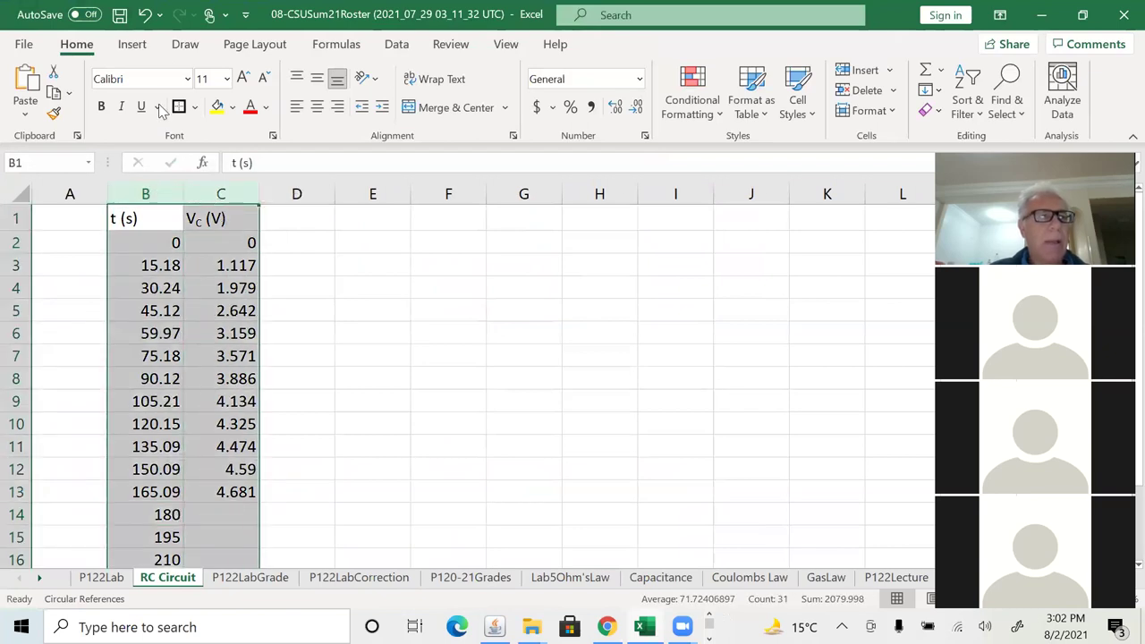
{"action": "left_click", "coordinate": [133, 45]}
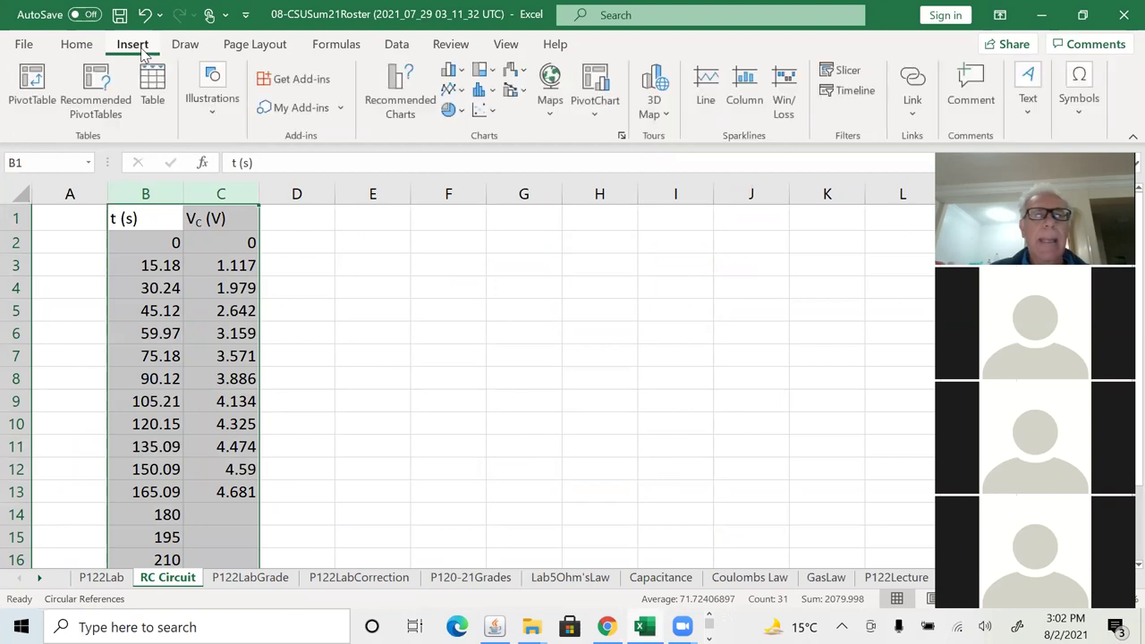
{"action": "left_click", "coordinate": [500, 111]}
{"action": "left_click", "coordinate": [493, 171]}
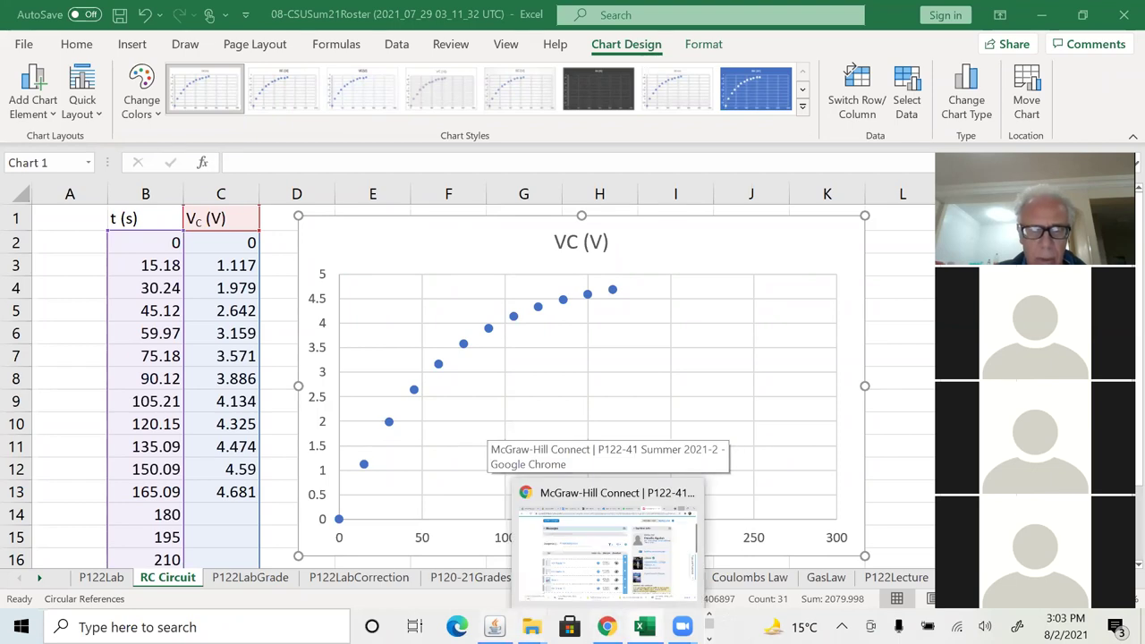
Switch to the Circuit Construction Kit, resume the simulation, and bring up the capacitor's options without choosing any.
{"action": "left_click", "coordinate": [494, 626]}
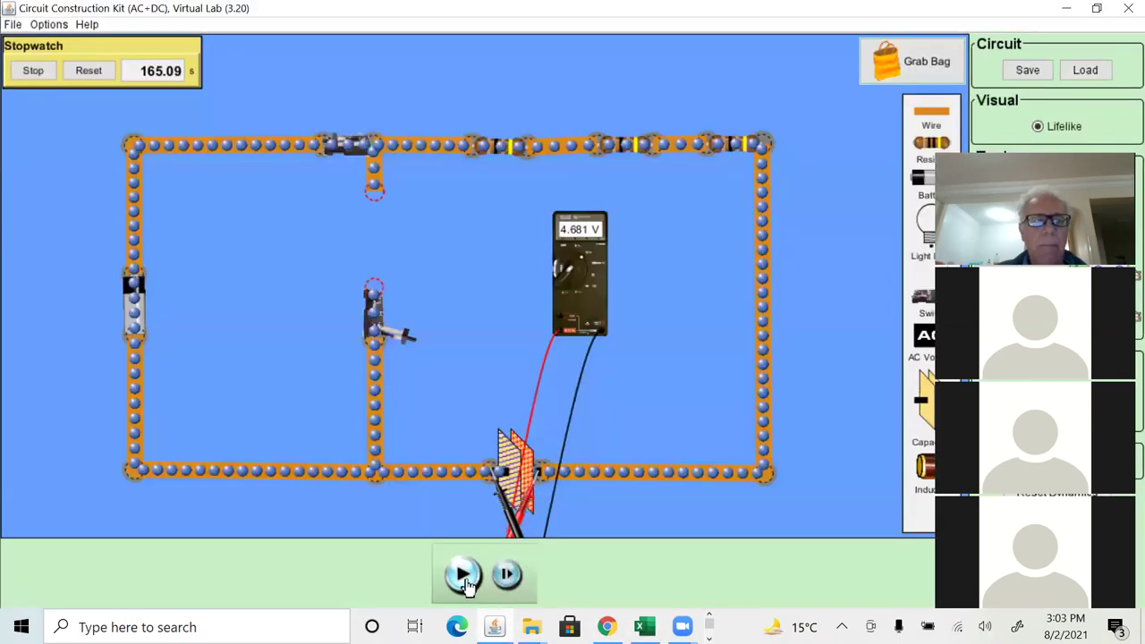
{"action": "left_click", "coordinate": [462, 577]}
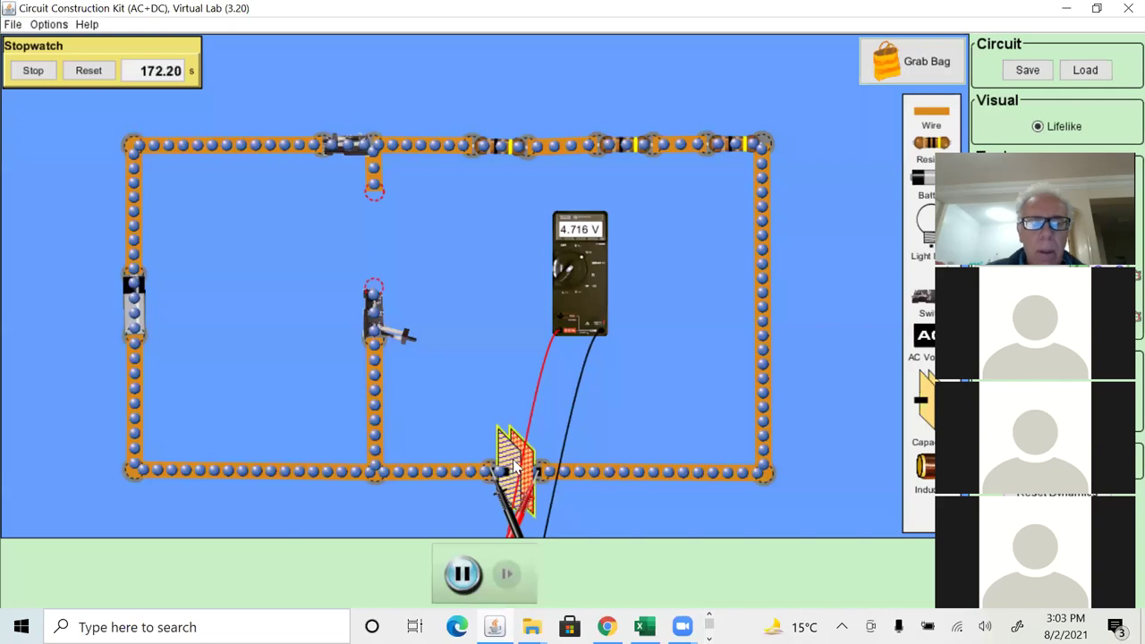
{"action": "right_click", "coordinate": [513, 461]}
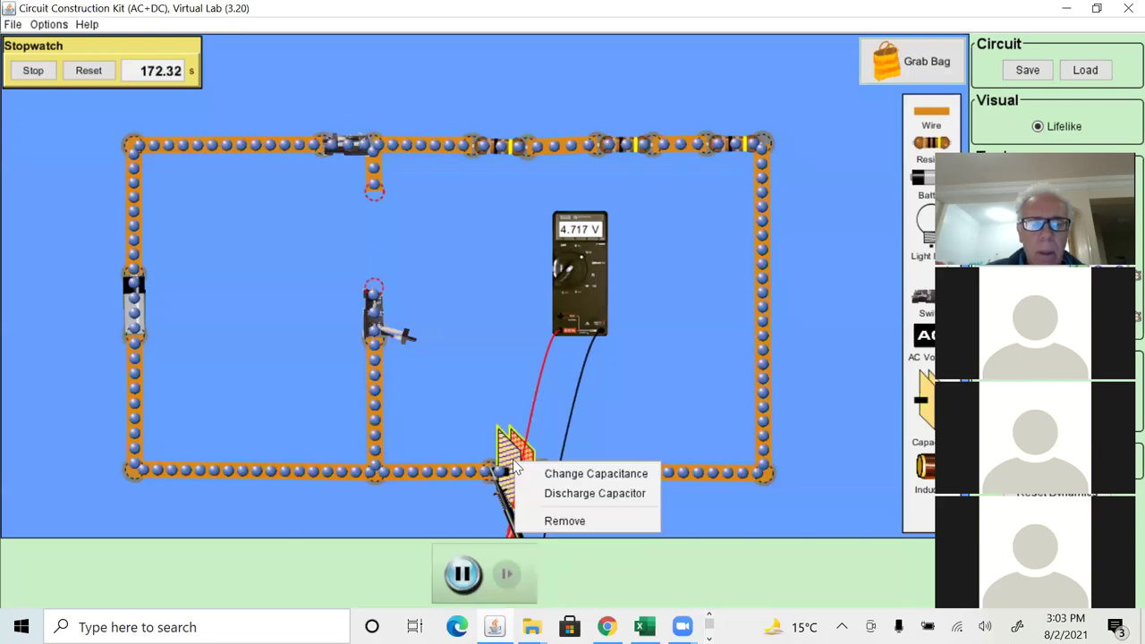
{"action": "left_click", "coordinate": [442, 383]}
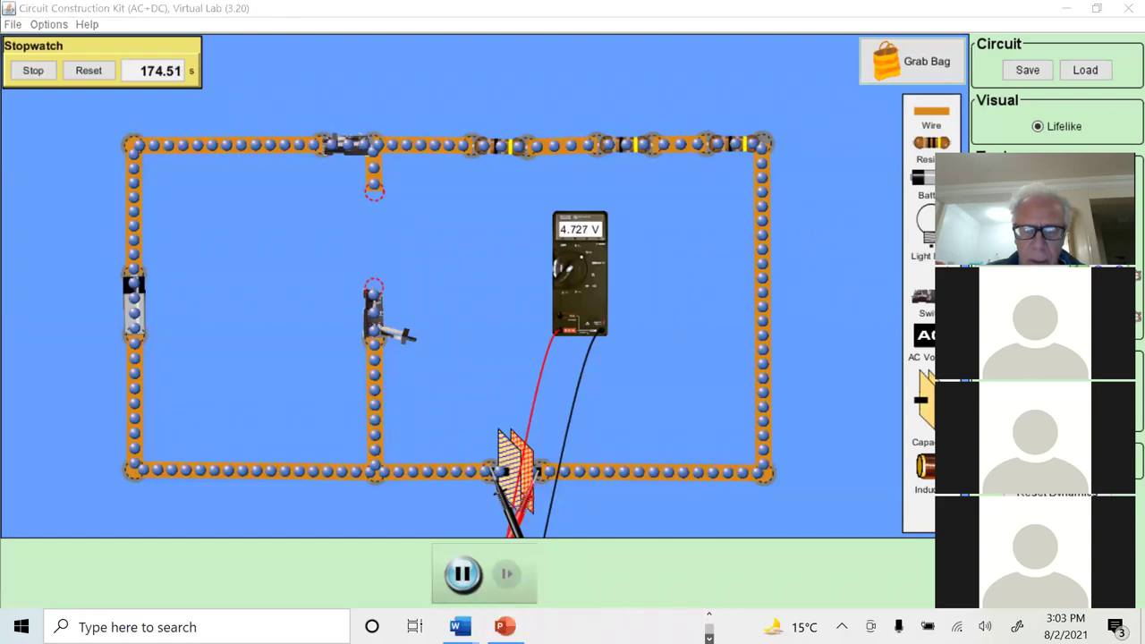
Switch to the VRLab 07 RC-Circuit handout in Word and review the setup values and the instructions for changing voltage, resistance and capacitance.
{"action": "mouse_move", "coordinate": [460, 627]}
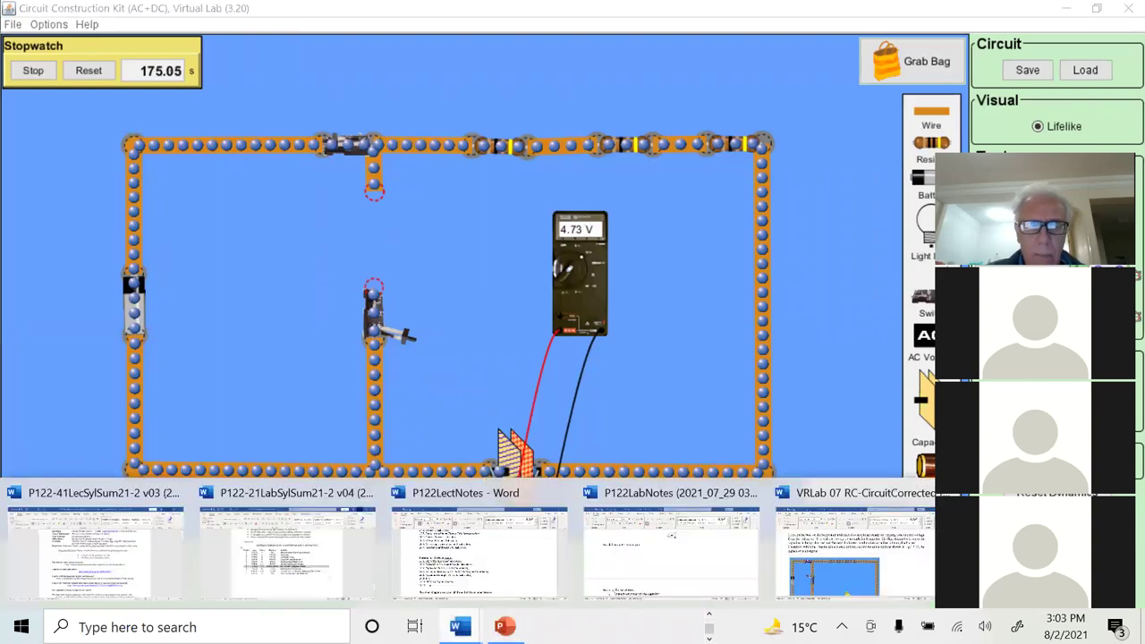
{"action": "left_click", "coordinate": [831, 541]}
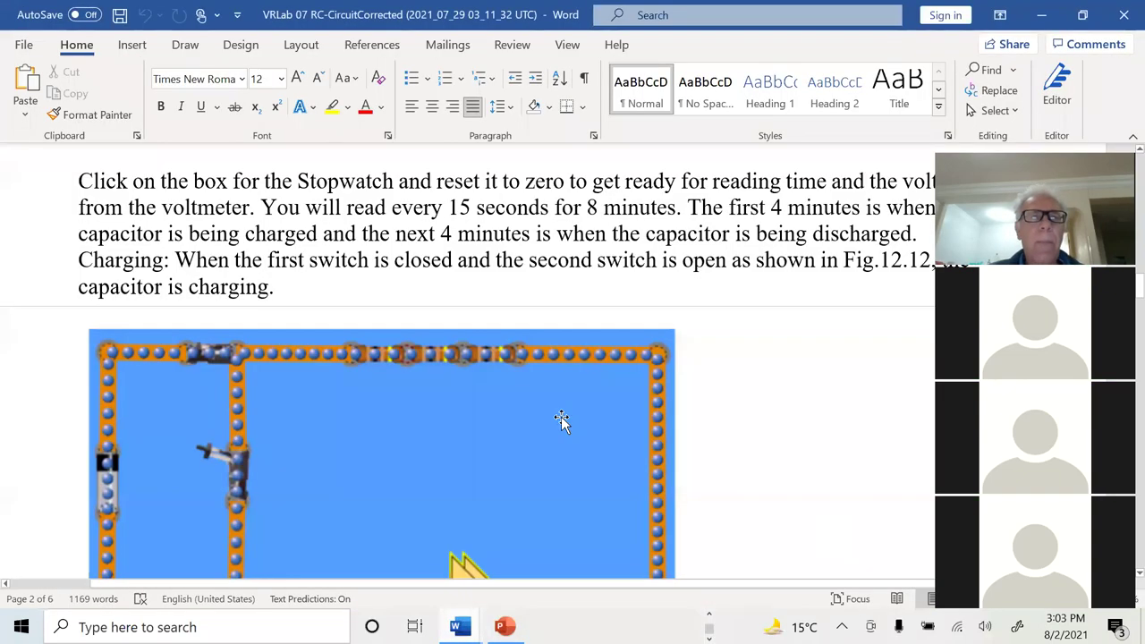
{"action": "scroll", "coordinate": [563, 417], "scroll_direction": "up", "scroll_amount": 5}
{"action": "scroll", "coordinate": [563, 416], "scroll_direction": "up", "scroll_amount": 8}
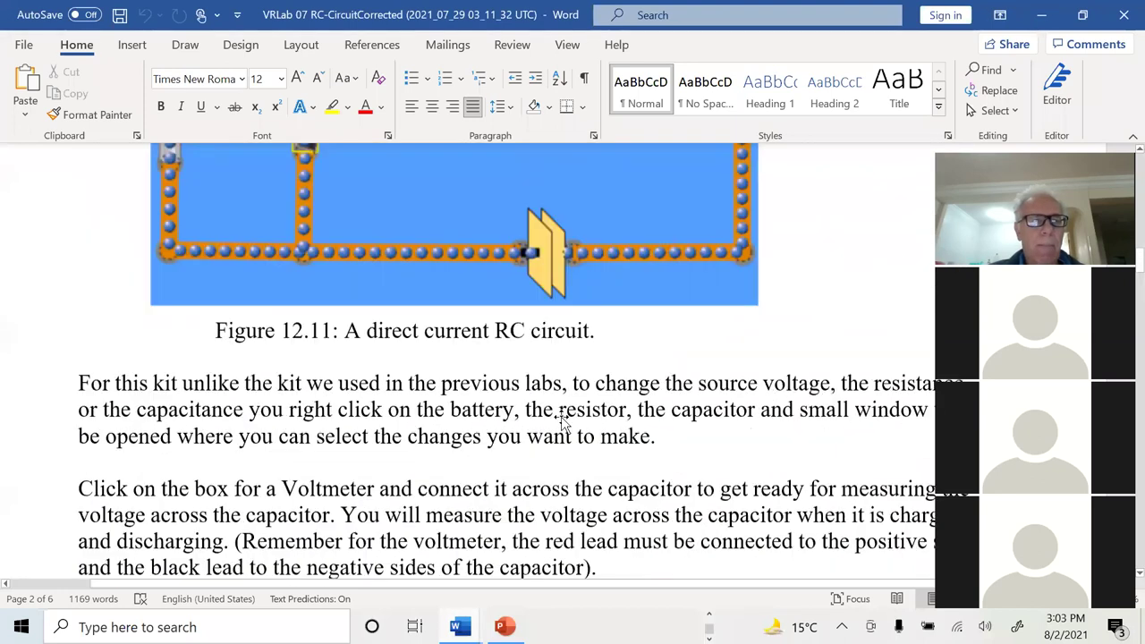
{"action": "scroll", "coordinate": [562, 417], "scroll_direction": "down", "scroll_amount": 2}
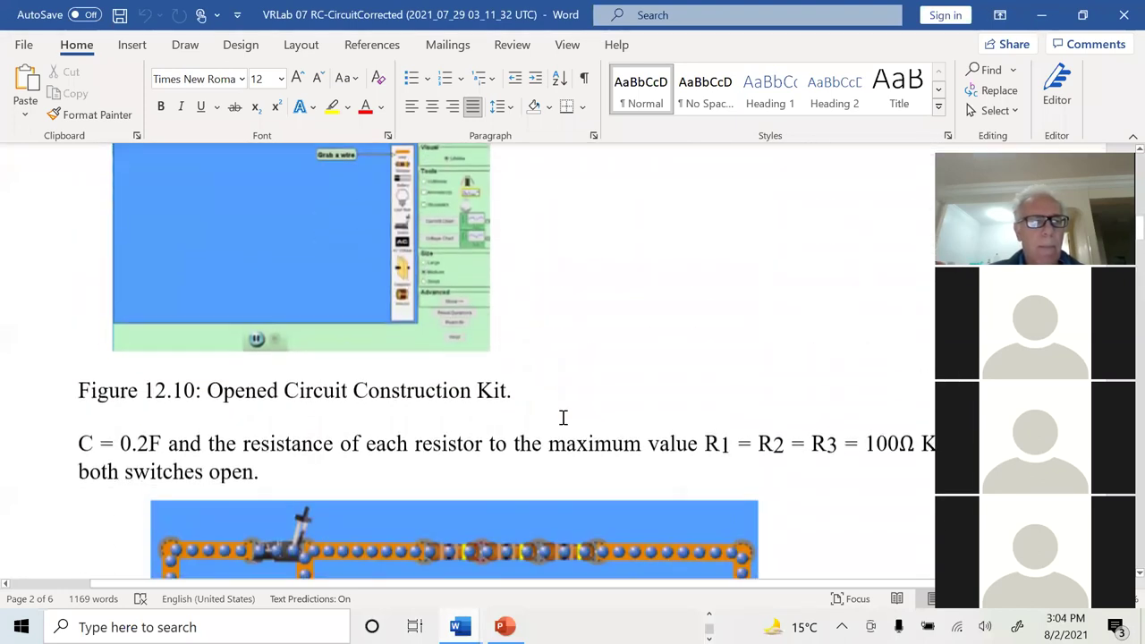
{"action": "scroll", "coordinate": [151, 432], "scroll_direction": "down", "scroll_amount": 12}
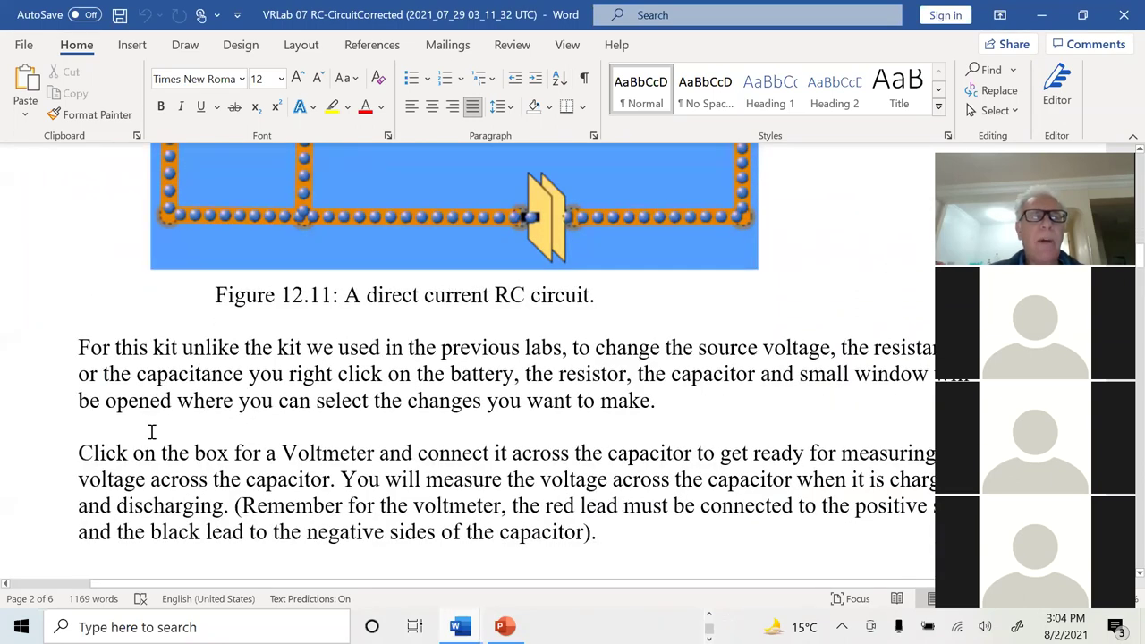
Read the handout's voltmeter, stopwatch and charging instructions, and switch to Excel to examine the capacitor voltage chart.
{"action": "scroll", "coordinate": [151, 433], "scroll_direction": "down", "scroll_amount": 6}
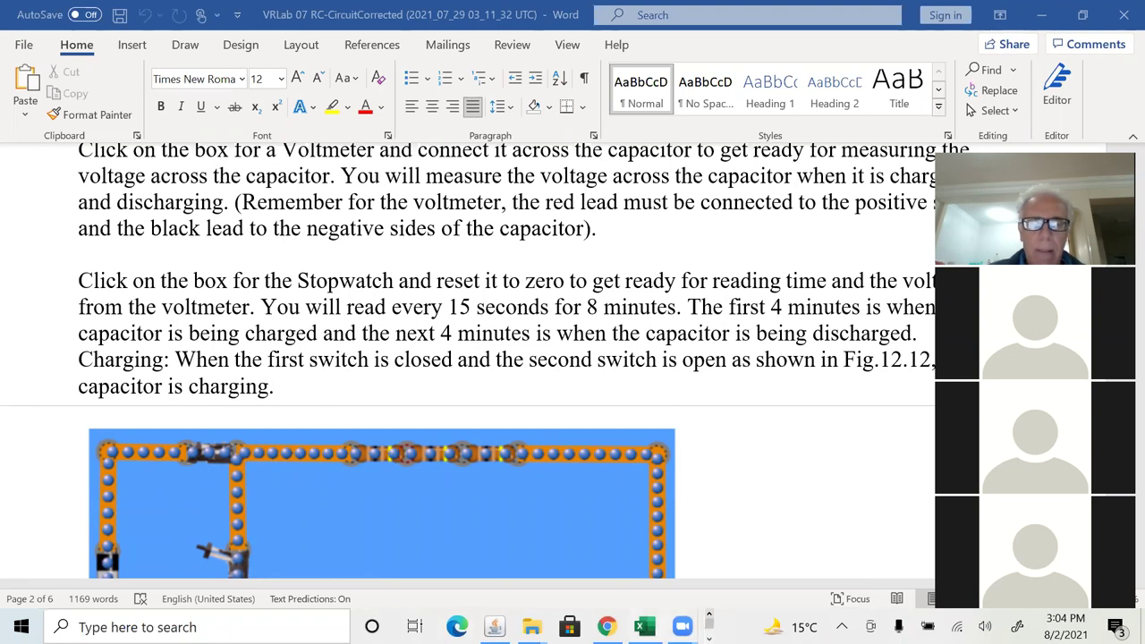
{"action": "key", "text": "alt+Tab"}
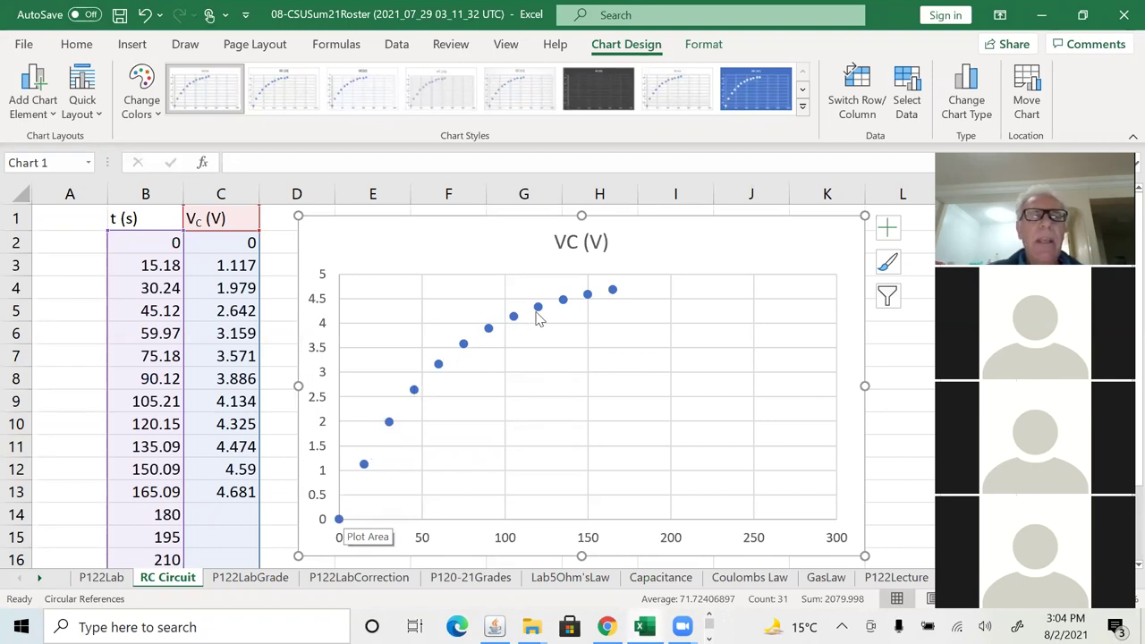
{"action": "mouse_move", "coordinate": [614, 292]}
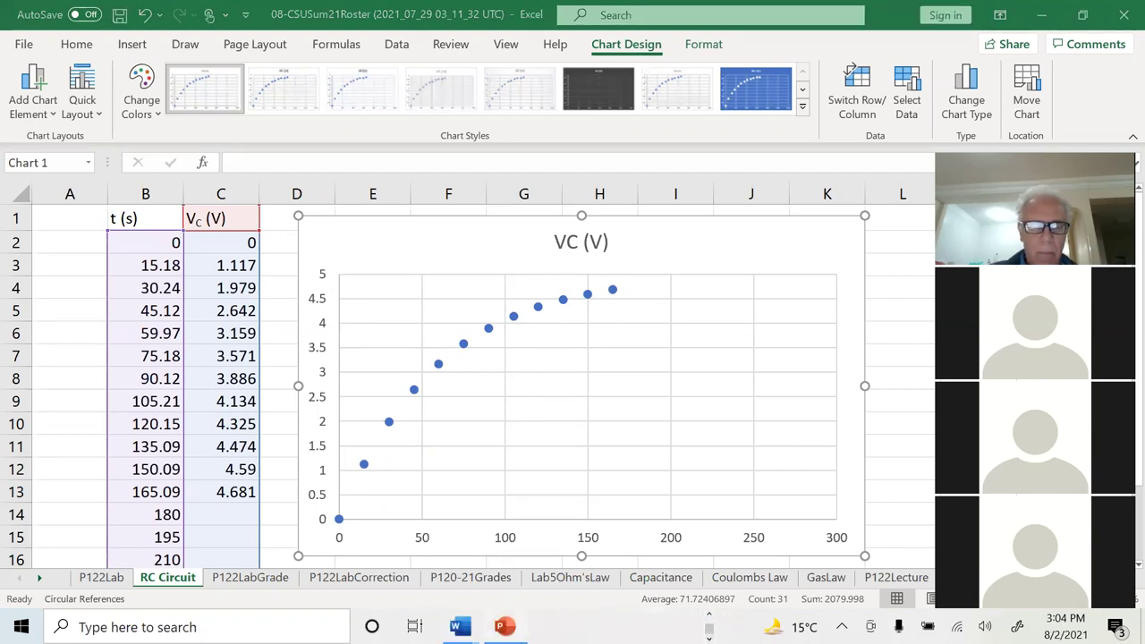
Switch to P122LabNotes in Word and copy the charging equation for V_C to below the "Break from 6:42 to 6:57 pm" line.
{"action": "mouse_move", "coordinate": [460, 625]}
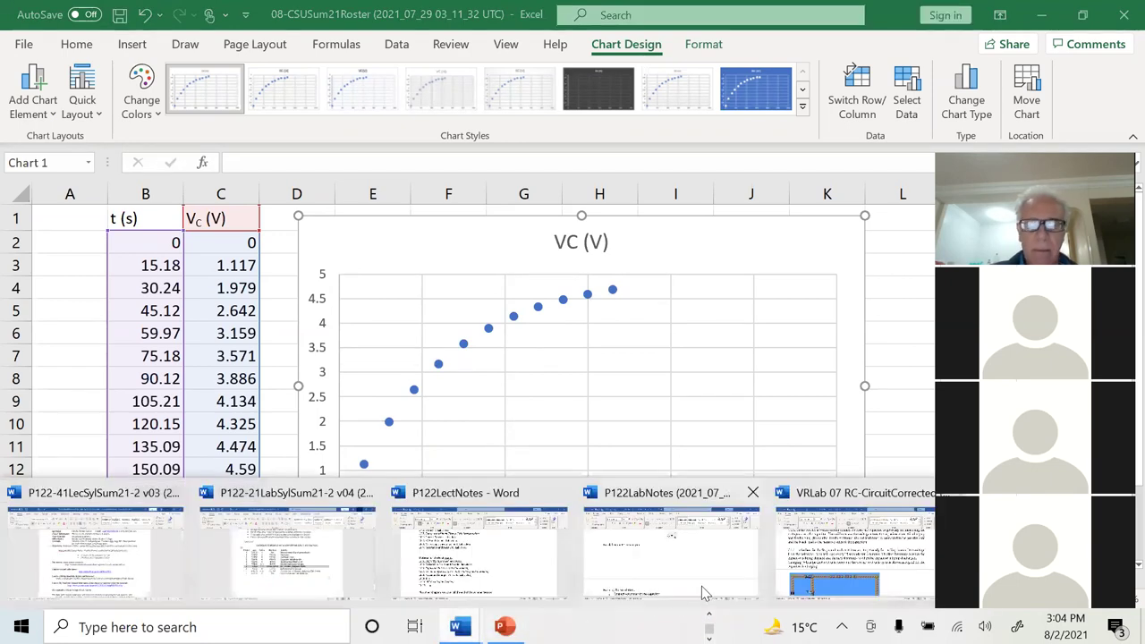
{"action": "left_click", "coordinate": [643, 565]}
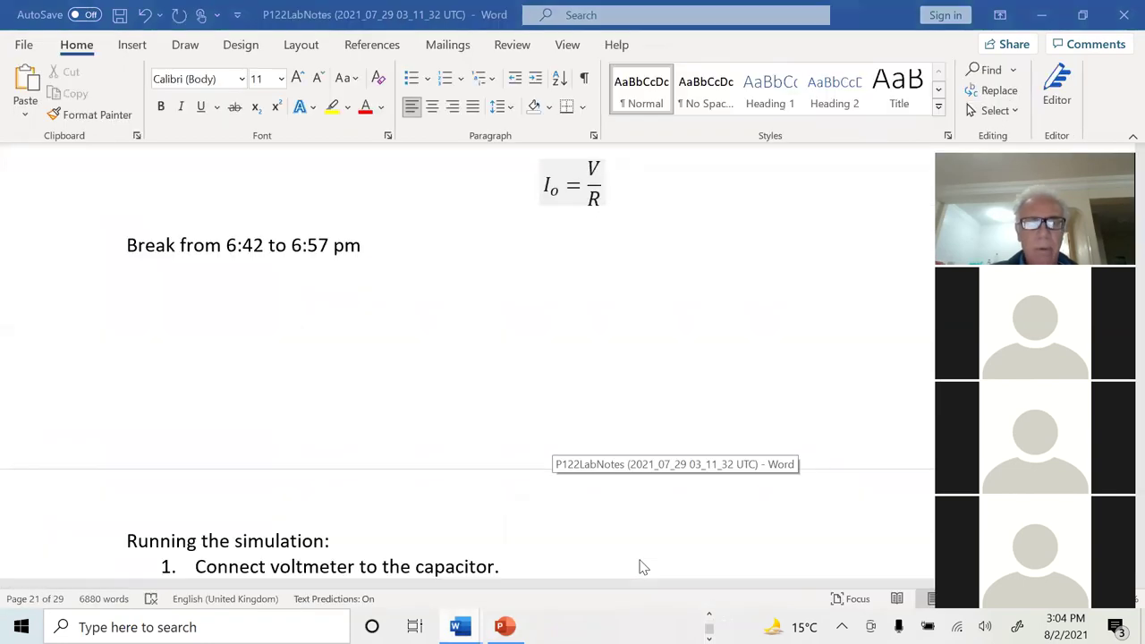
{"action": "scroll", "coordinate": [578, 343], "scroll_direction": "up", "scroll_amount": 3}
{"action": "key", "text": "ctrl+v"}
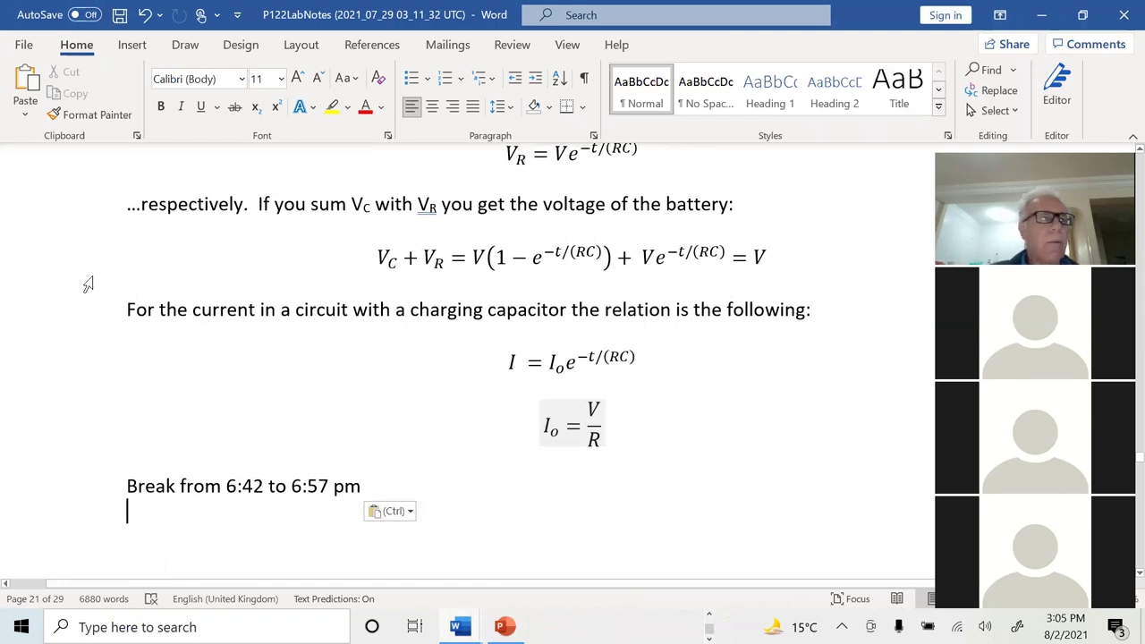
{"action": "scroll", "coordinate": [280, 219], "scroll_direction": "up", "scroll_amount": 2}
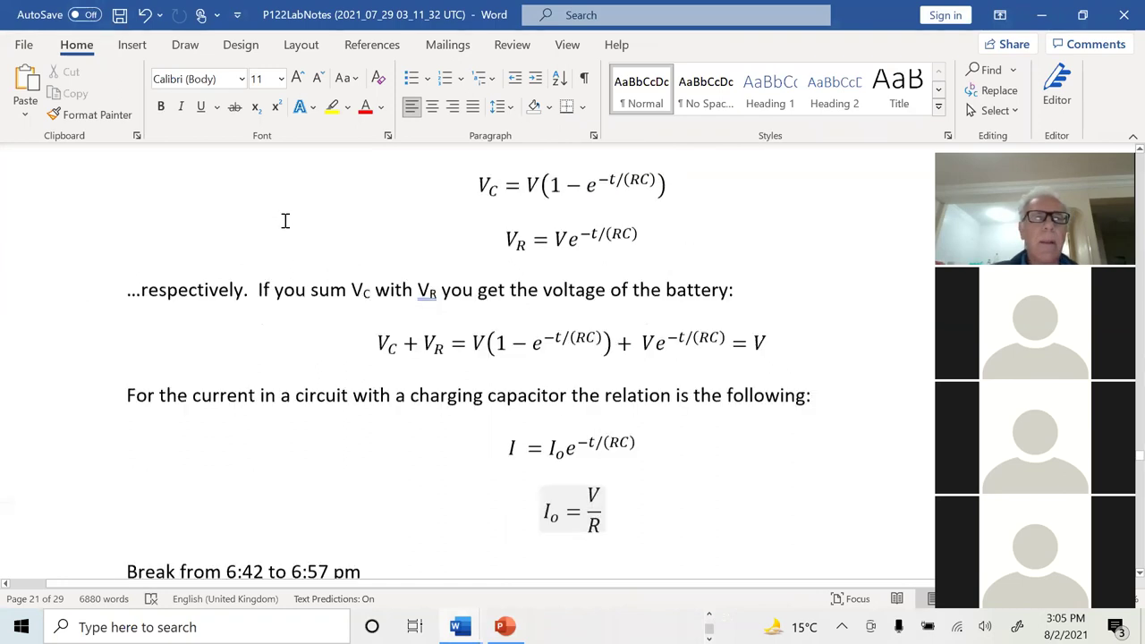
{"action": "left_click", "coordinate": [79, 249]}
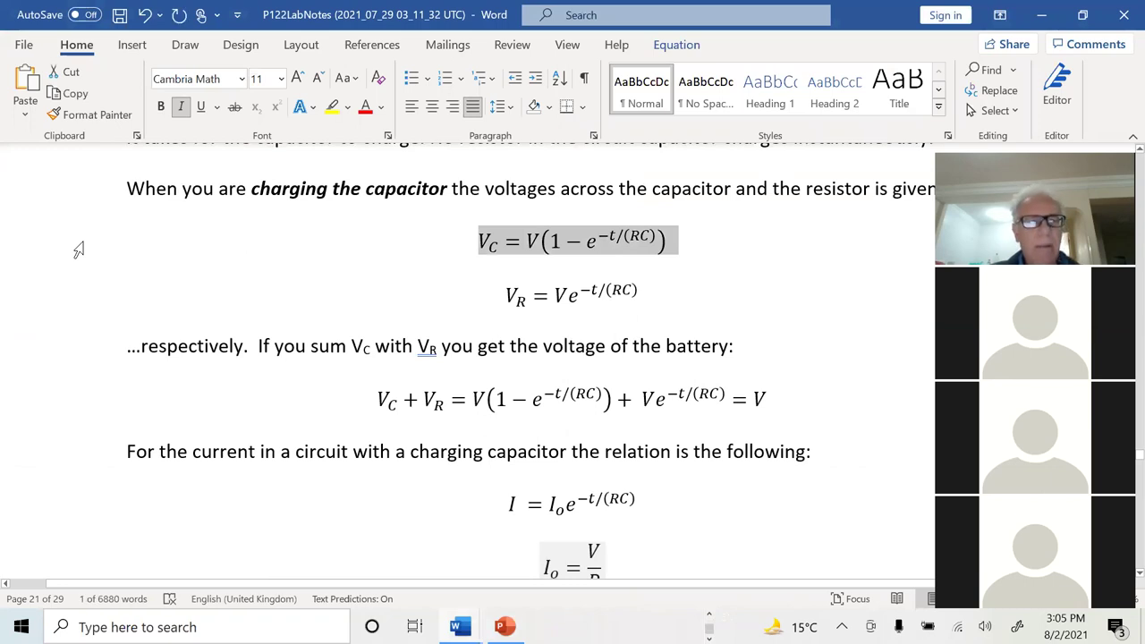
{"action": "scroll", "coordinate": [79, 250], "scroll_direction": "down", "scroll_amount": 3}
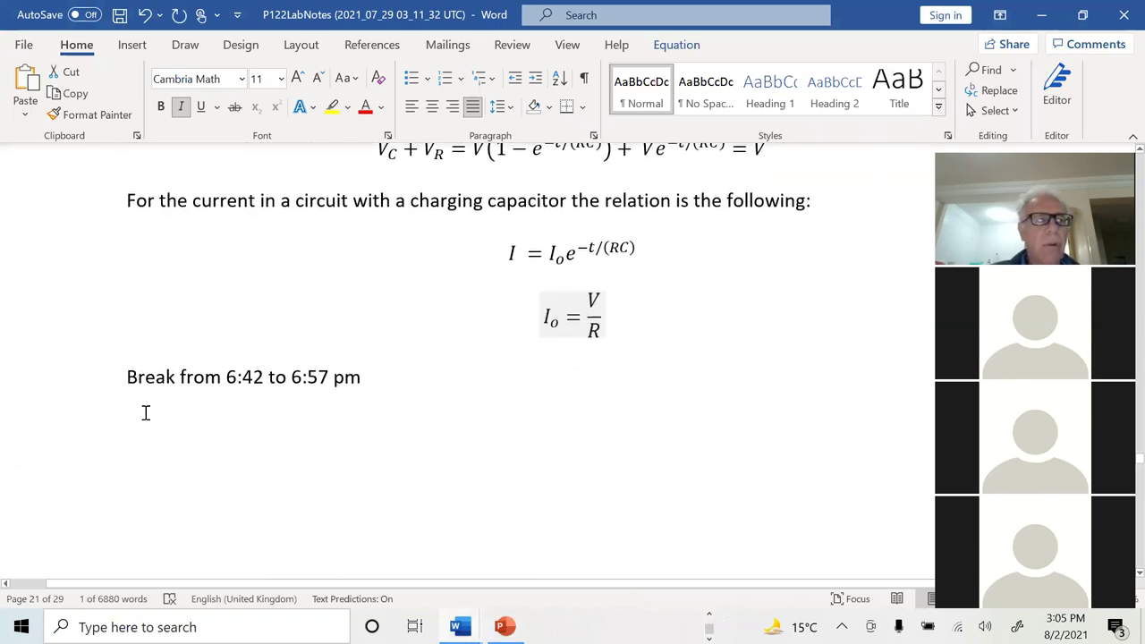
{"action": "left_click", "coordinate": [146, 411]}
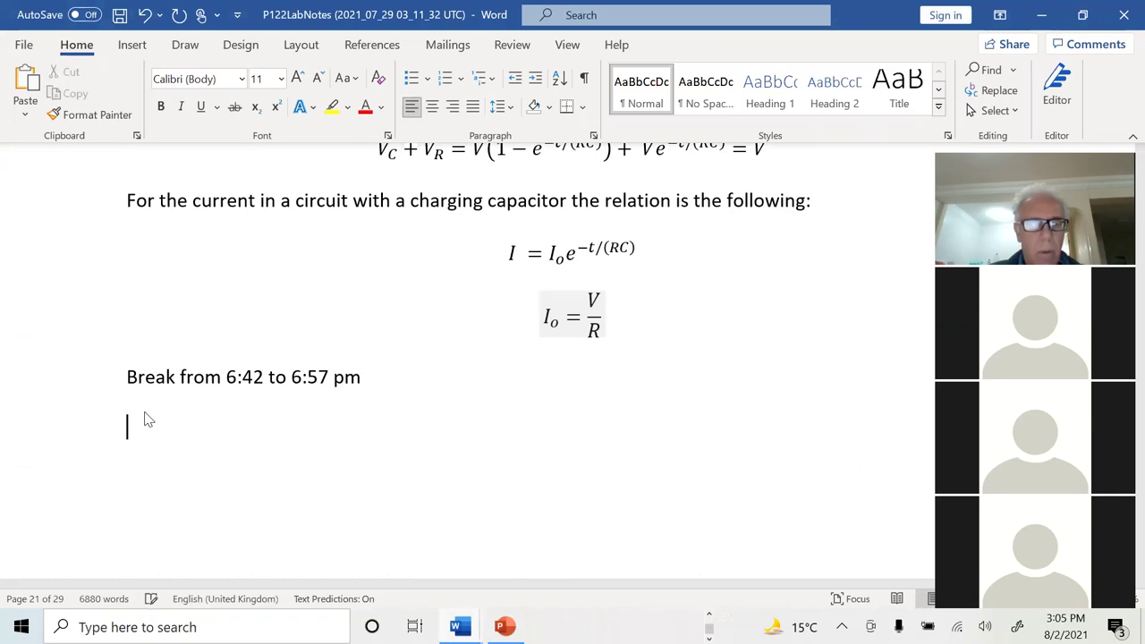
{"action": "key", "text": "ctrl+v"}
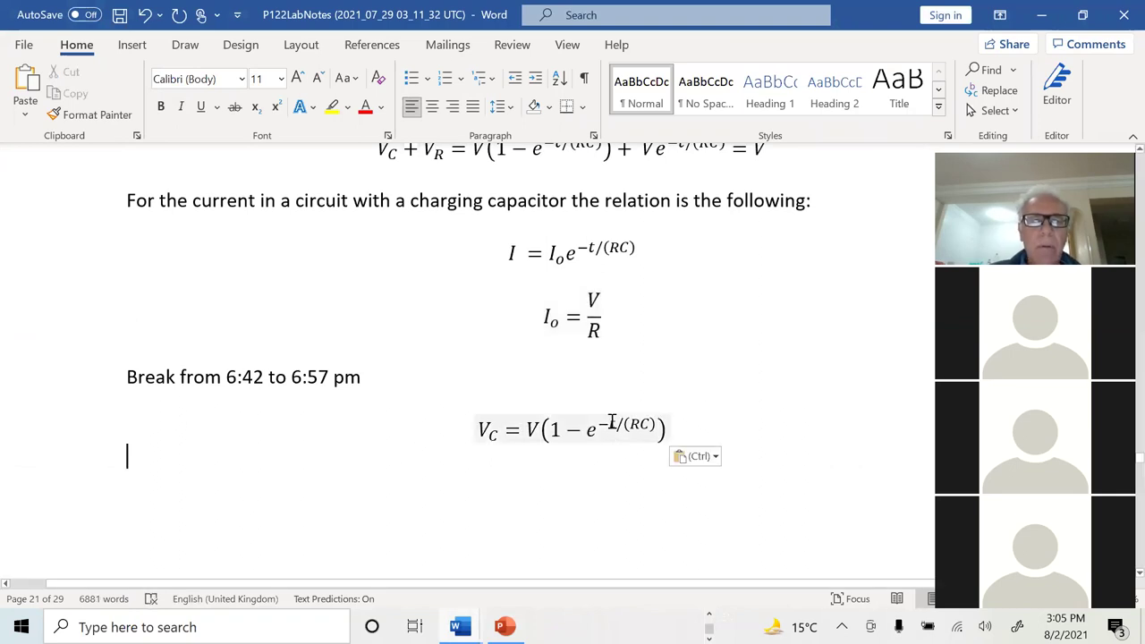
Append a second "= V(1 − e^(−t/(RC)))" term to the copied V_C equation and replace its t with RC.
{"action": "left_click_drag", "start_coordinate": [531, 431], "coordinate": [588, 433]}
{"action": "key", "text": "Right"}
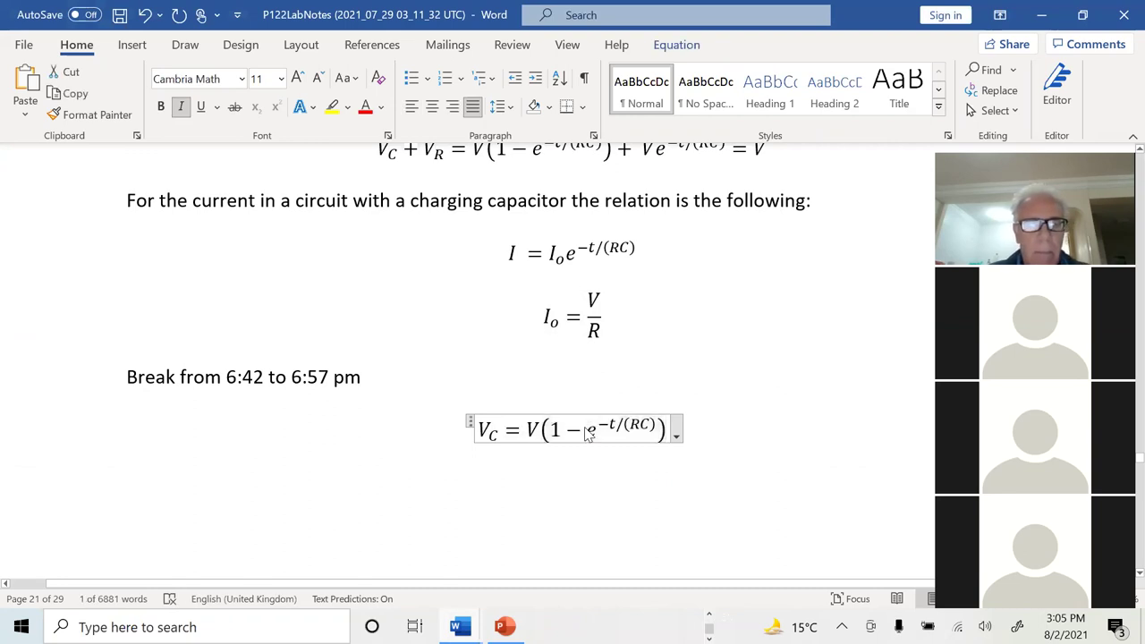
{"action": "type", "text": "= V(1 − e−t/(RC))"}
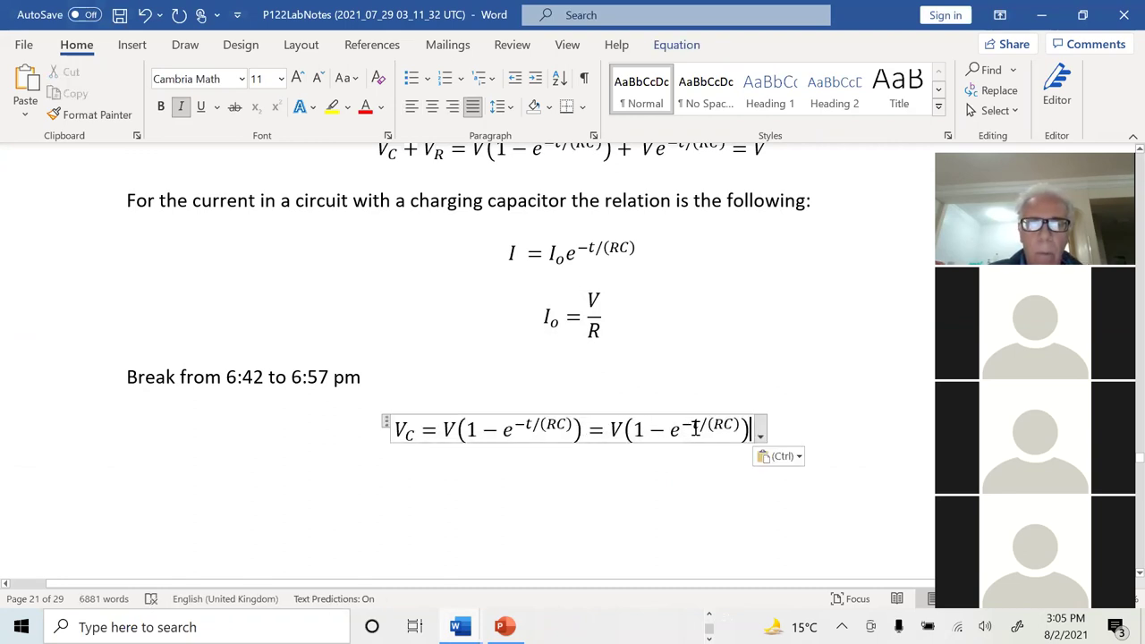
{"action": "double_click", "coordinate": [695, 427]}
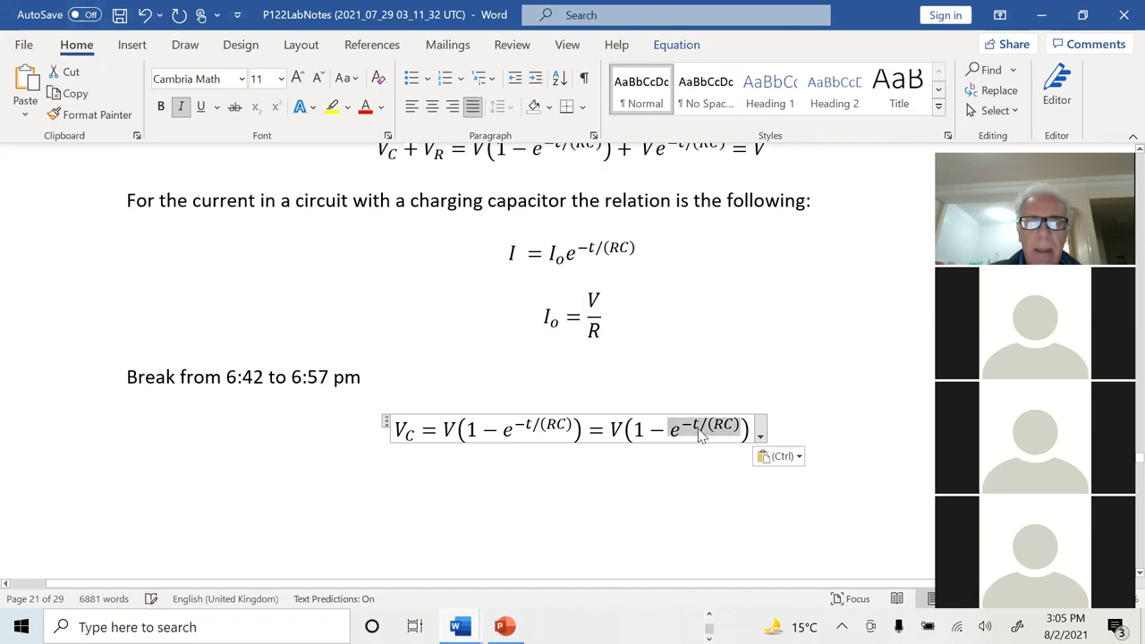
{"action": "key", "text": "Delete"}
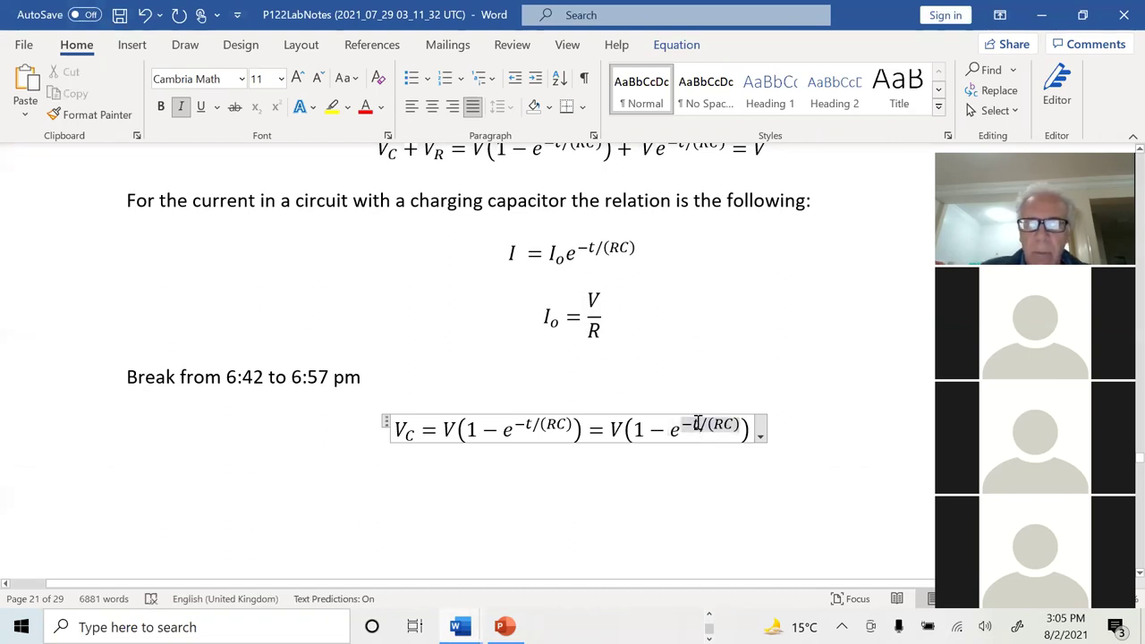
{"action": "type", "text": "RC"}
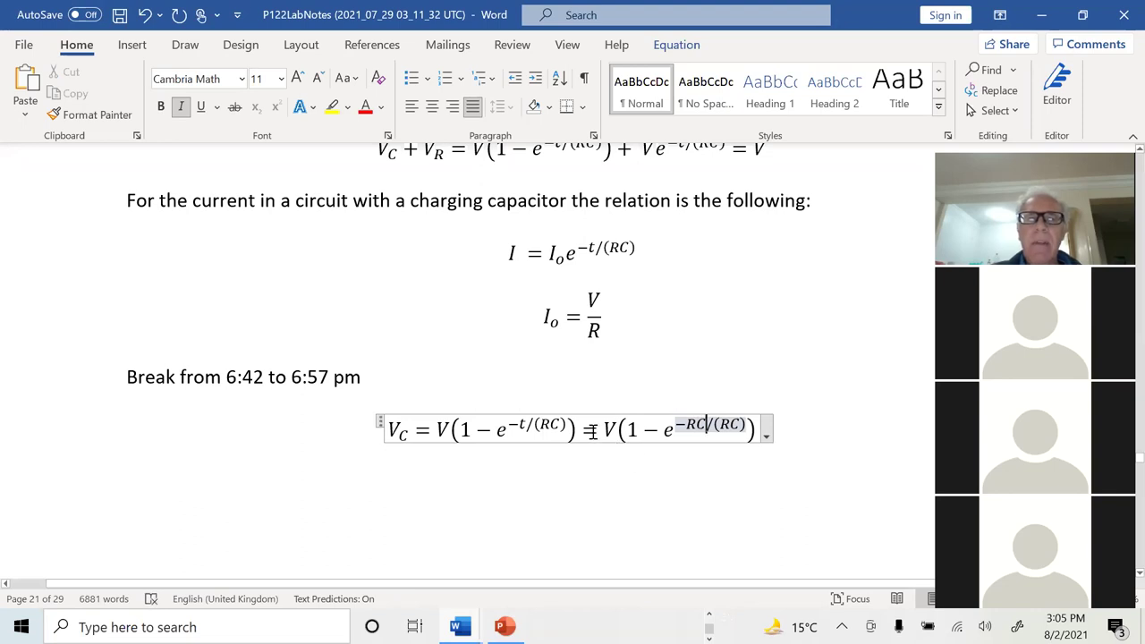
Duplicate the "= V(1 − e^(−RC/(RC)))" term at the equation's end and simplify the new term's exponent to −1.
{"action": "left_click", "coordinate": [682, 418]}
{"action": "left_click_drag", "start_coordinate": [682, 419], "coordinate": [712, 429]}
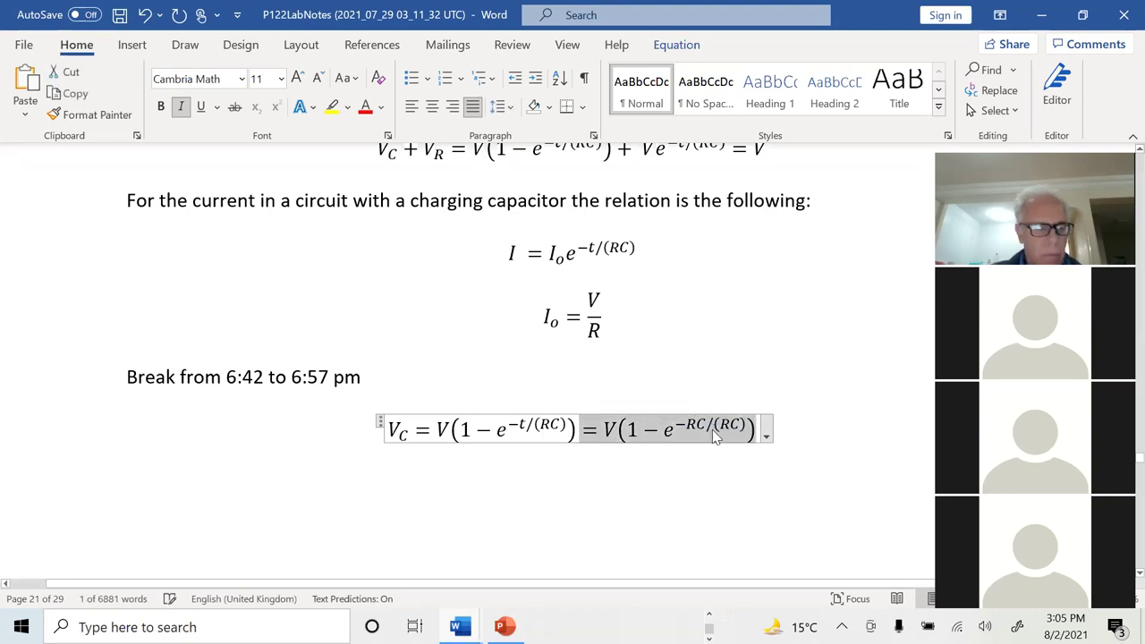
{"action": "key", "text": "ctrl+c"}
{"action": "key", "text": "Right"}
{"action": "key", "text": "ctrl+v"}
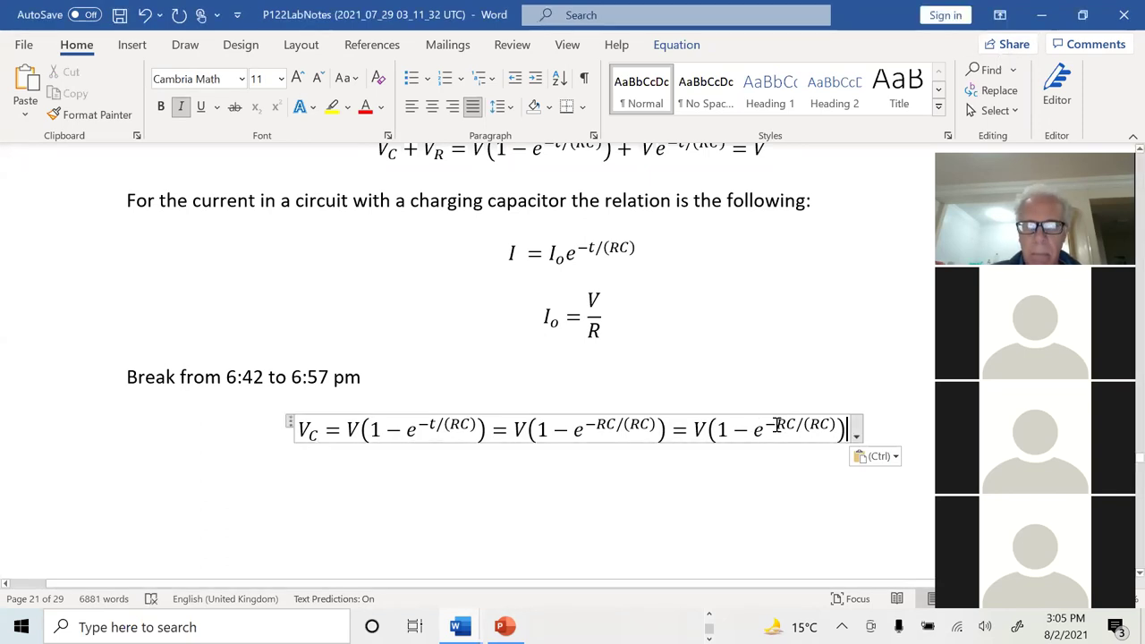
{"action": "double_click", "coordinate": [814, 420]}
{"action": "double_click", "coordinate": [814, 421]}
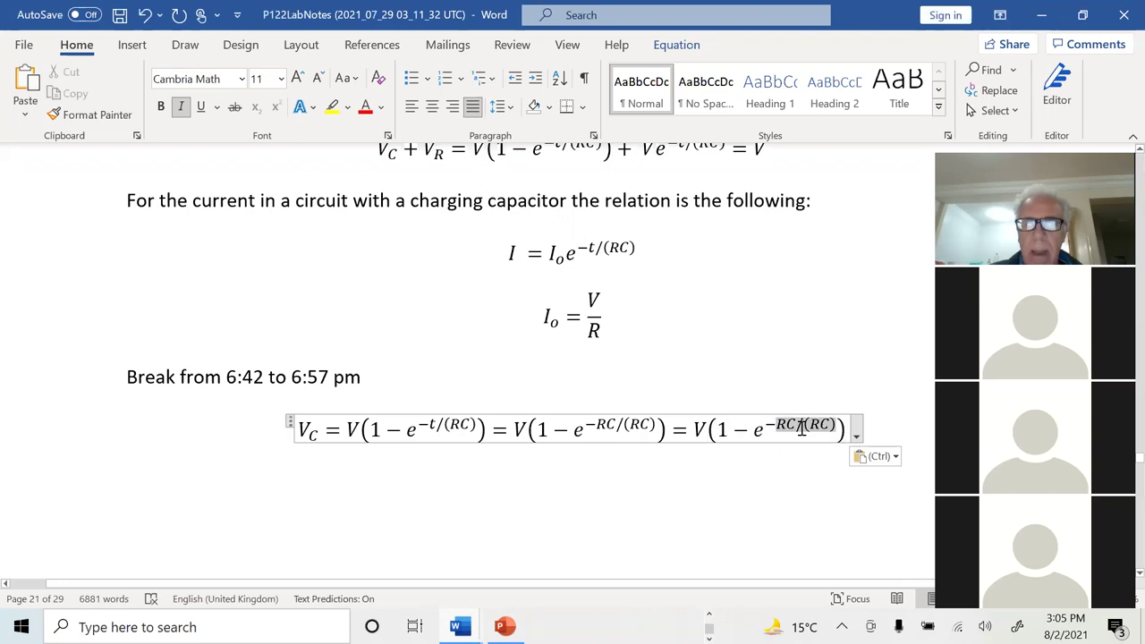
{"action": "type", "text": "1"}
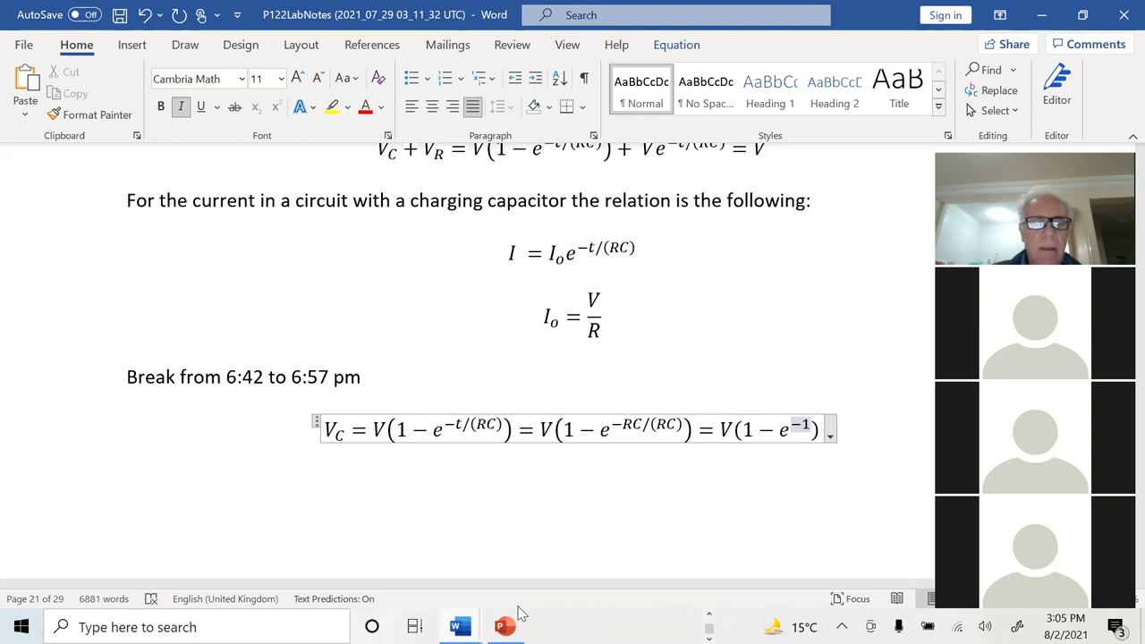
Switch to the RC Circuit sheet in Excel and enter =1-EXP(-1) in cell F19 below the chart.
{"action": "left_click", "coordinate": [709, 615]}
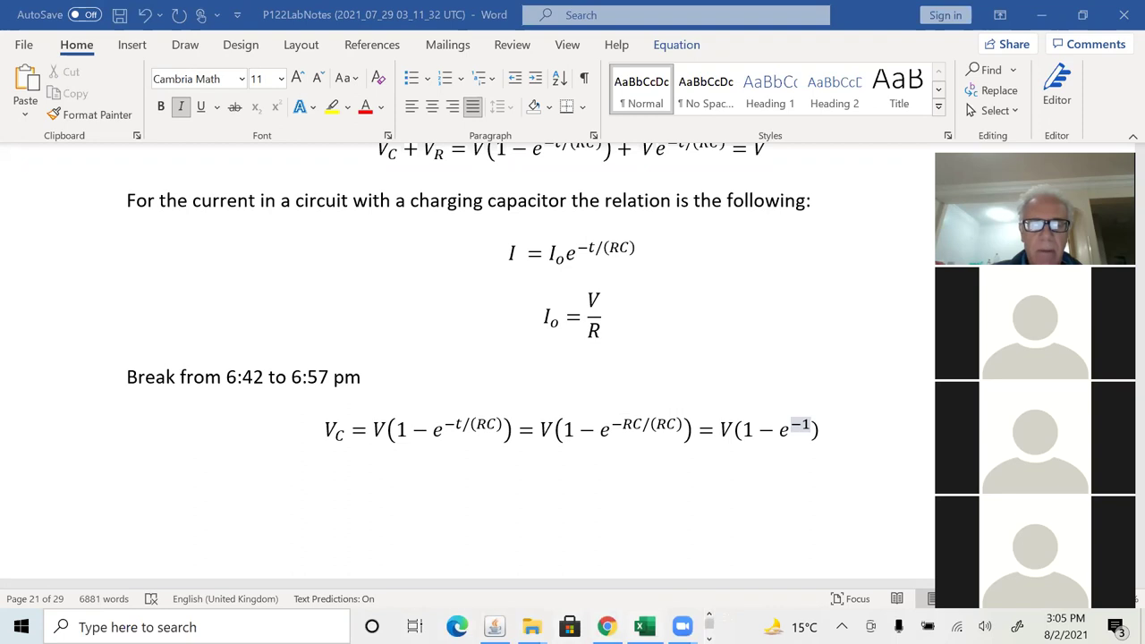
{"action": "left_click", "coordinate": [643, 536]}
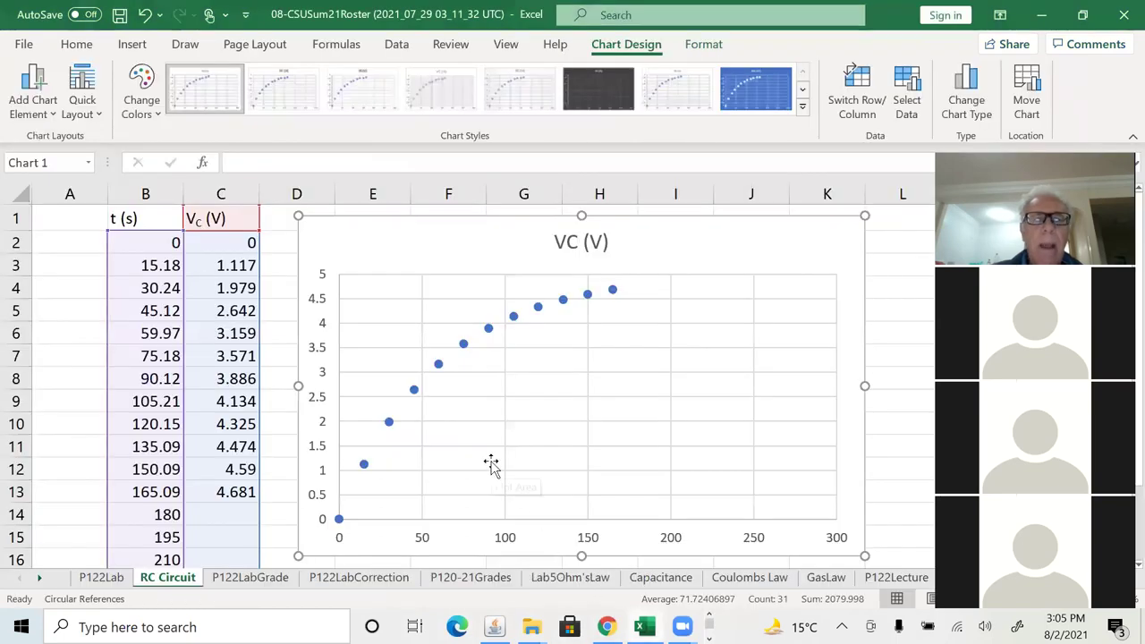
{"action": "scroll", "coordinate": [491, 463], "scroll_direction": "down", "scroll_amount": 2}
{"action": "left_click", "coordinate": [465, 519]}
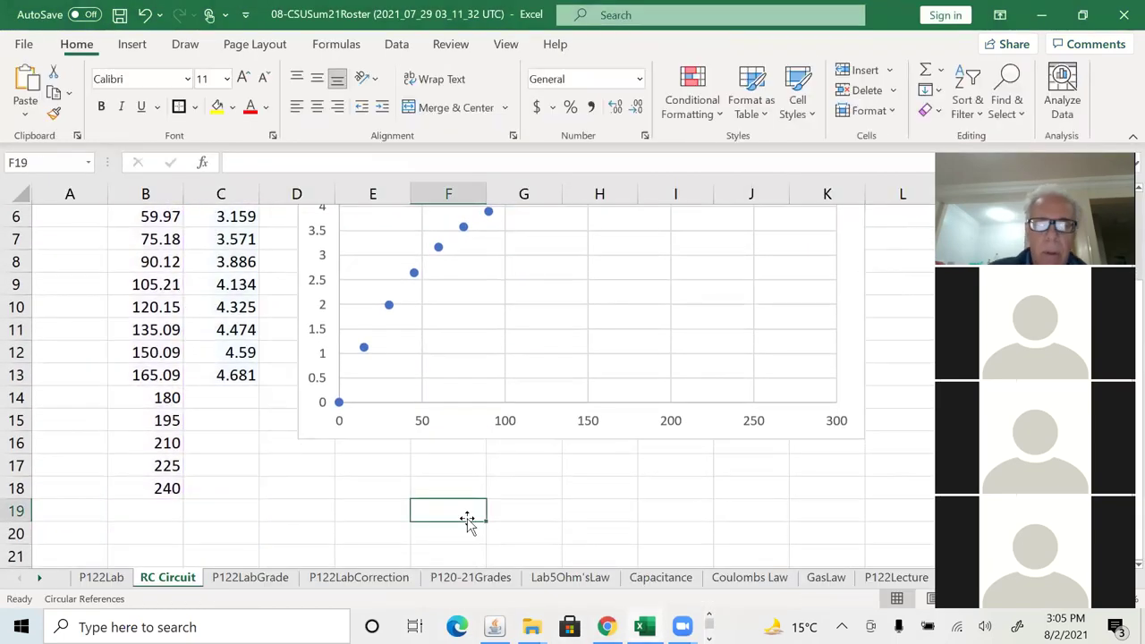
{"action": "type", "text": "=1-"}
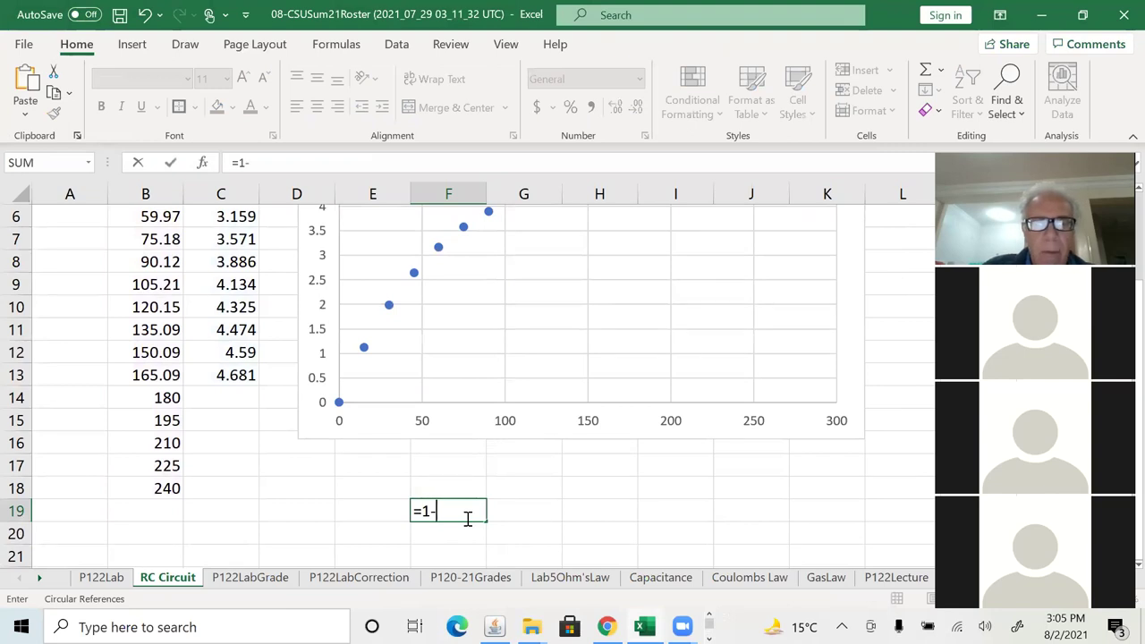
{"action": "type", "text": "exp("}
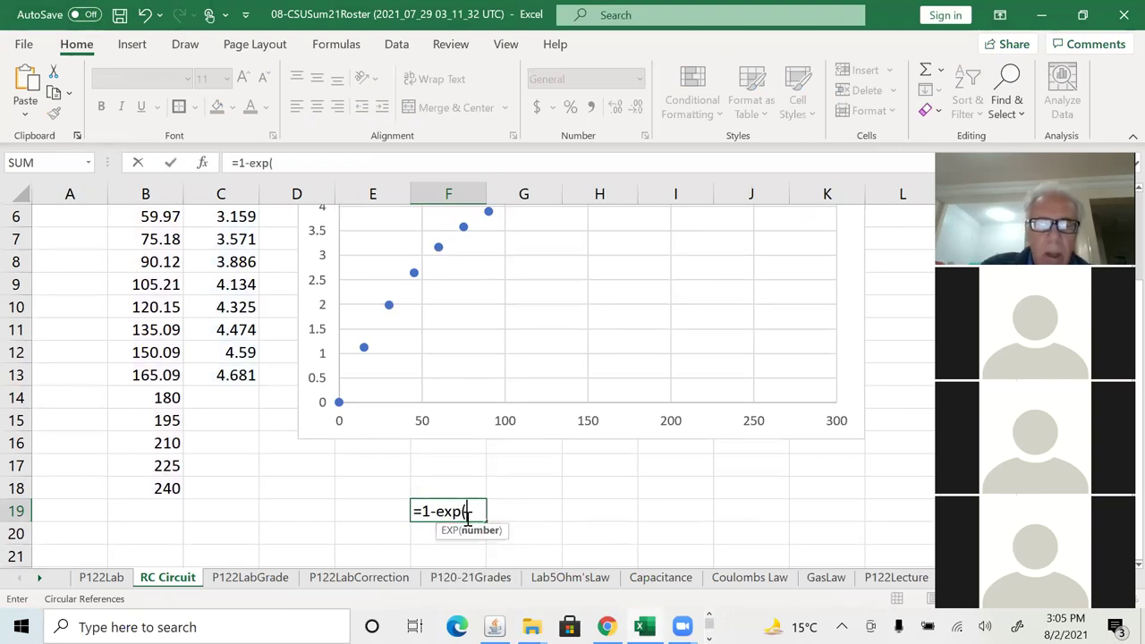
{"action": "key", "text": "BackSpace"}
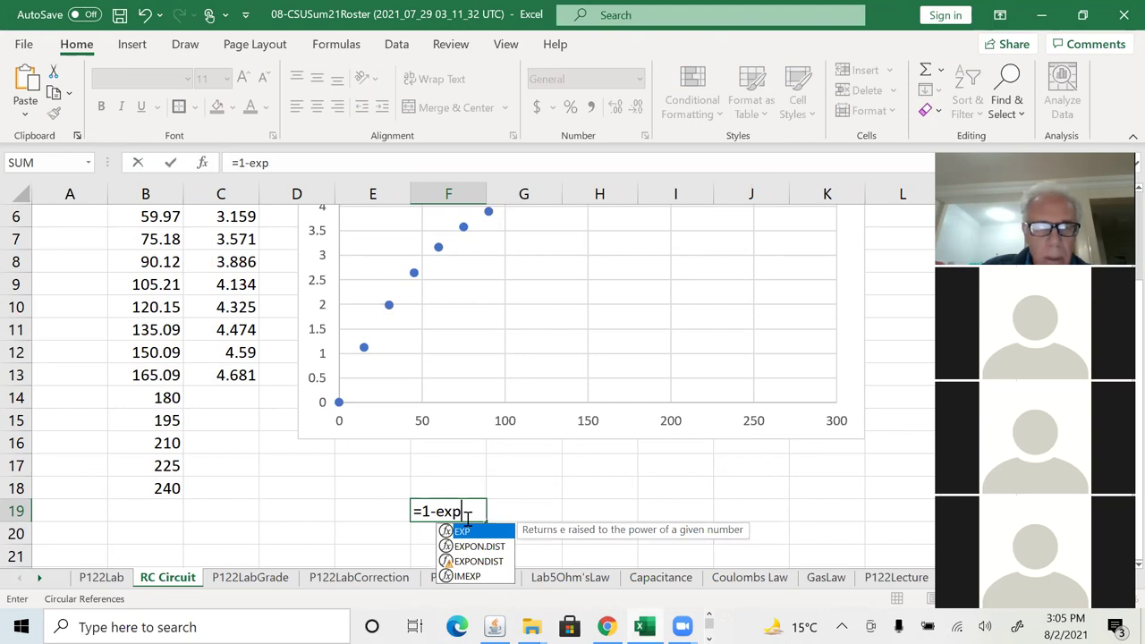
{"action": "type", "text": "(-1)"}
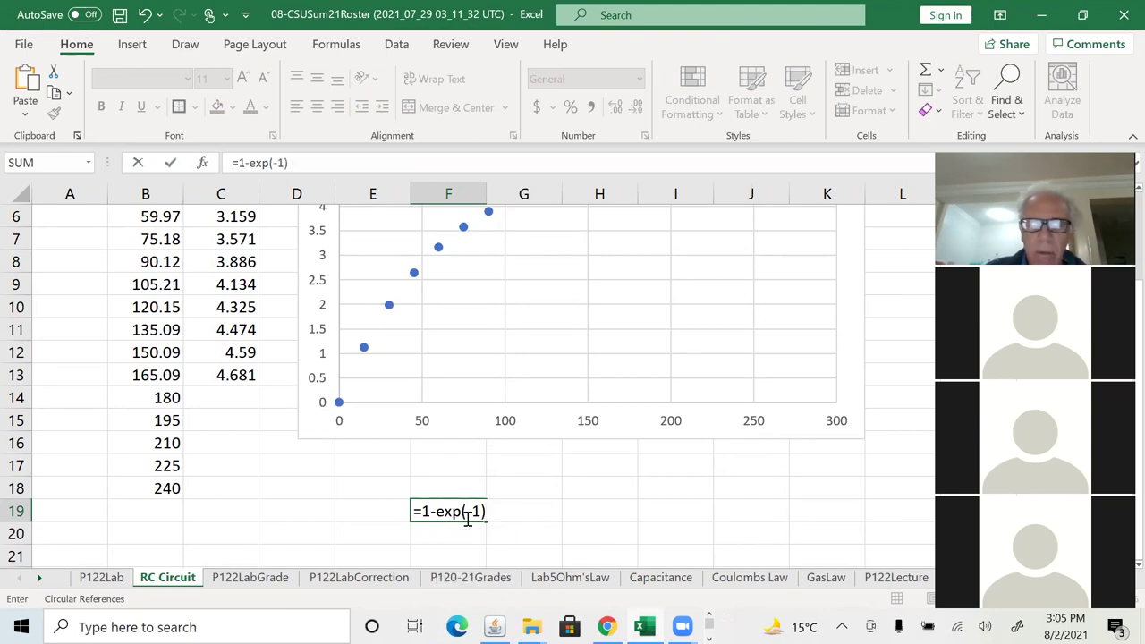
{"action": "key", "text": "Return"}
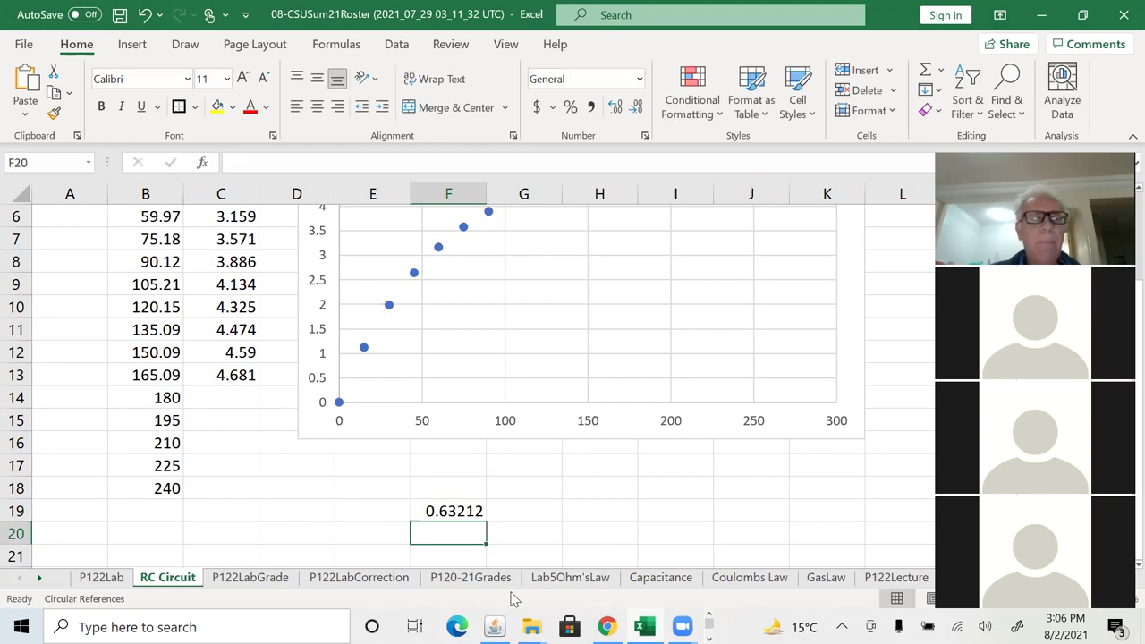
Enter the formula =F19*5 in cell G19 to multiply the charging fraction by the 5 V source voltage.
{"action": "left_click", "coordinate": [451, 511]}
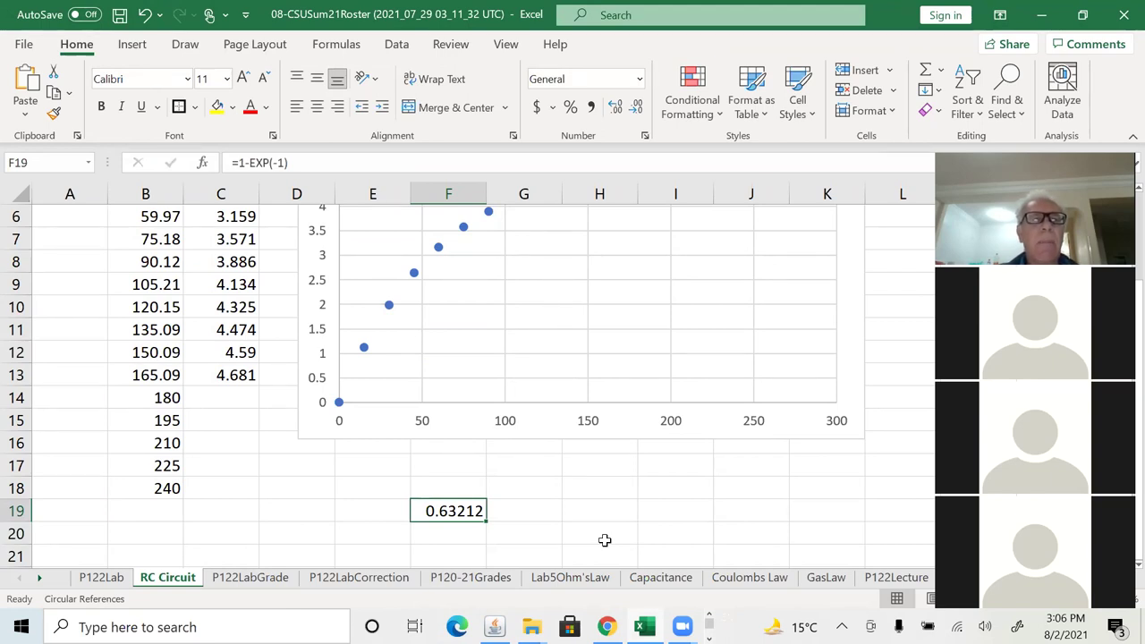
{"action": "left_click", "coordinate": [507, 510]}
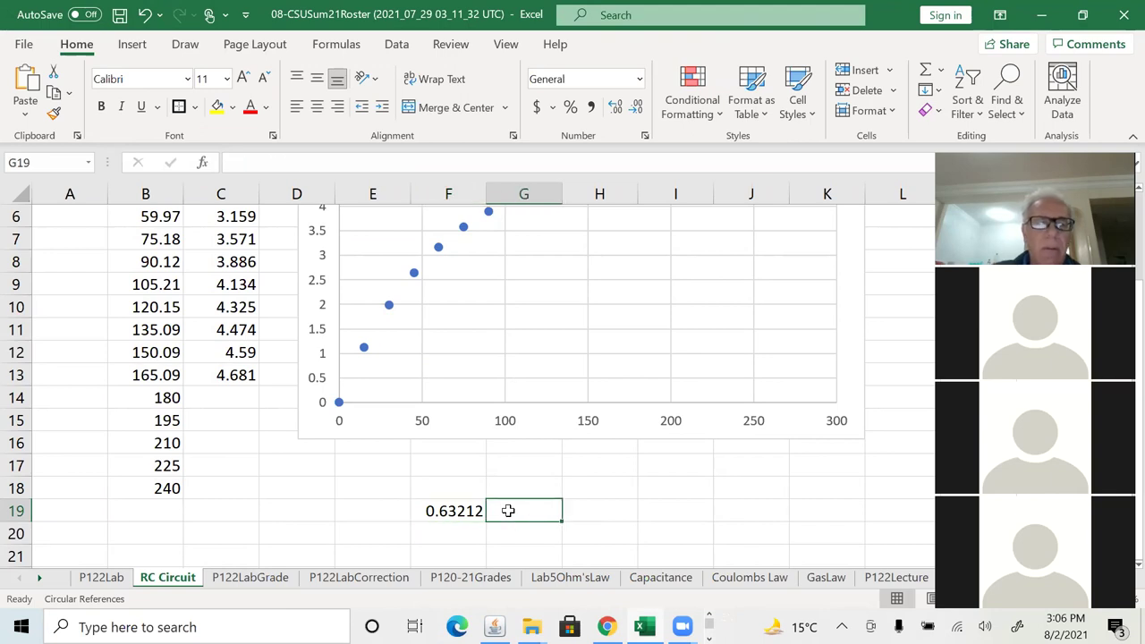
{"action": "type", "text": "="}
{"action": "left_click", "coordinate": [450, 510]}
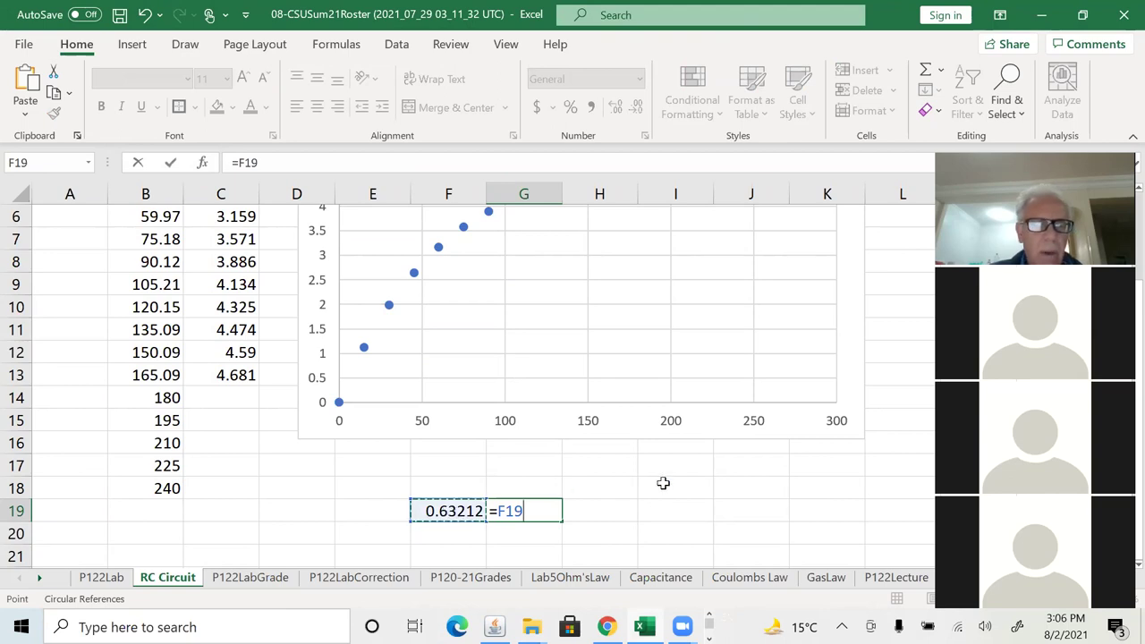
{"action": "type", "text": "*5"}
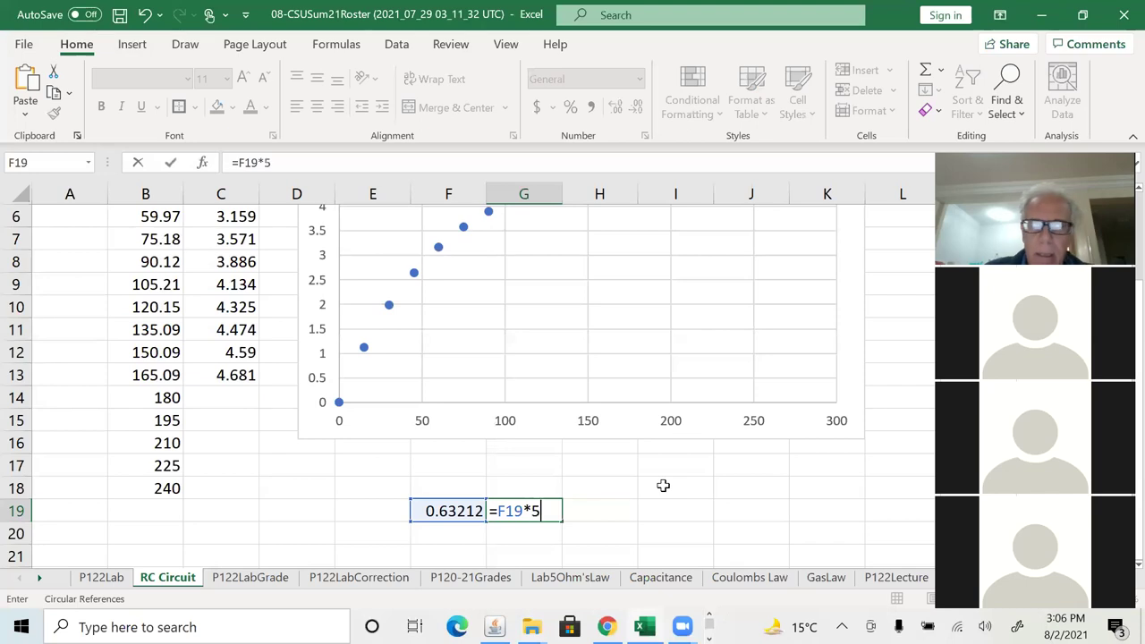
{"action": "key", "text": "Return"}
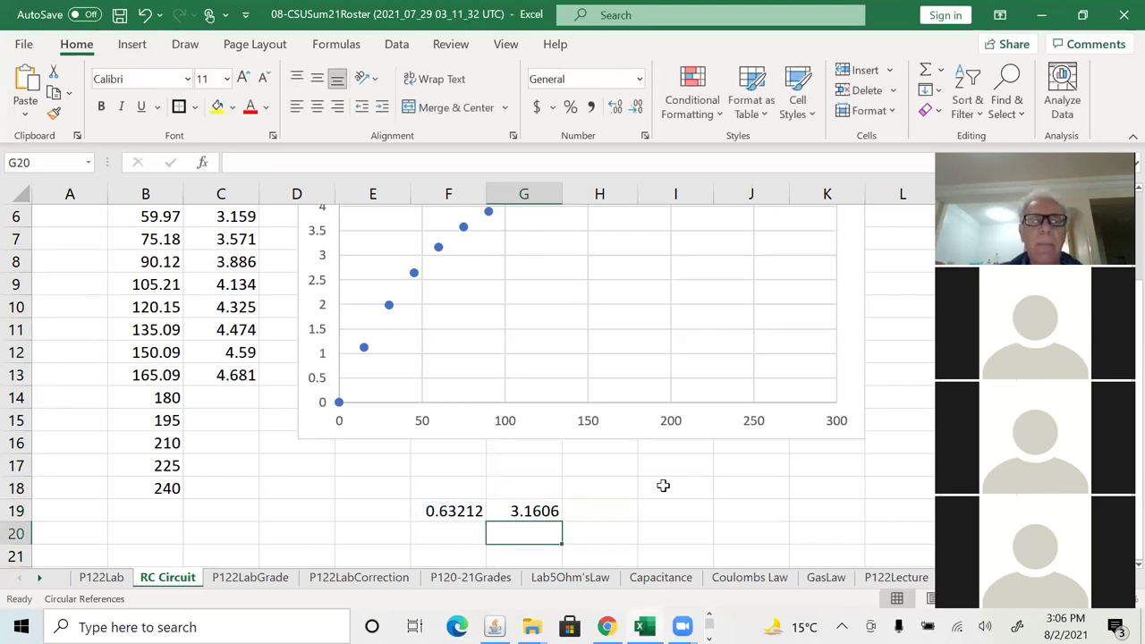
Enter the formula =0.2*300 in cell H19 to calculate the circuit's RC time constant.
{"action": "left_click", "coordinate": [595, 509]}
{"action": "type", "text": "=0"}
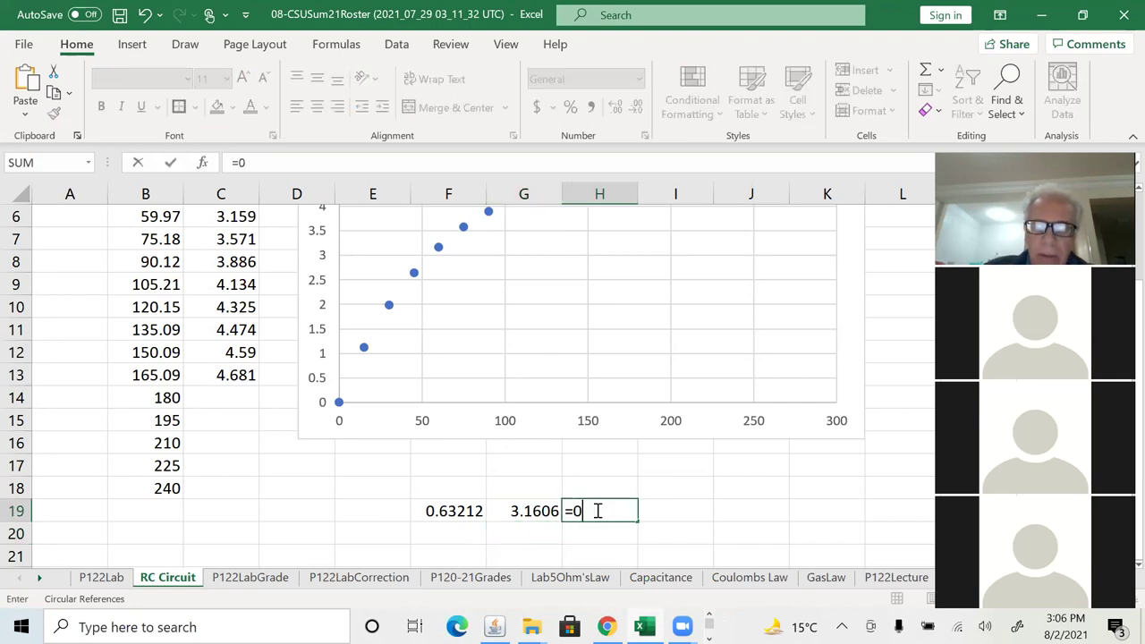
{"action": "type", "text": ".2*300"}
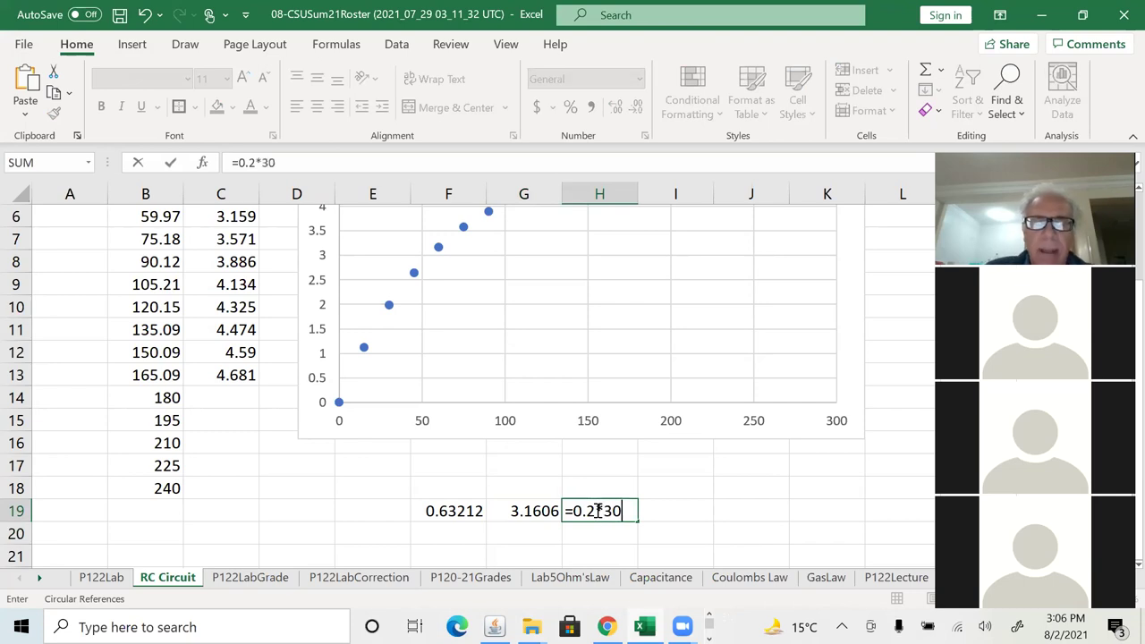
{"action": "key", "text": "Return"}
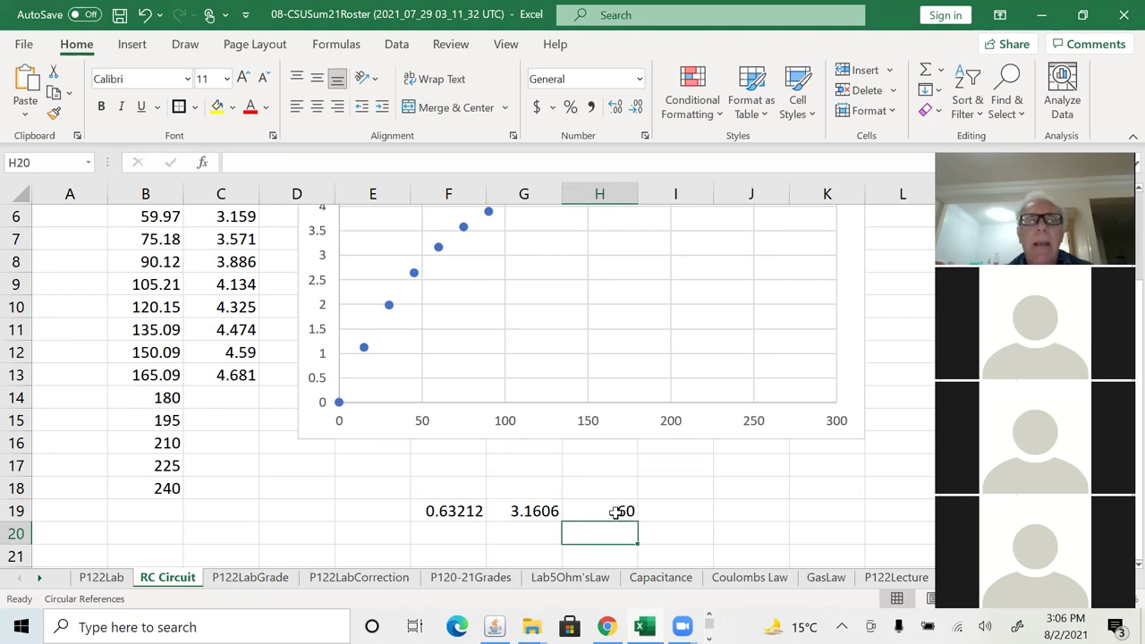
{"action": "left_click", "coordinate": [618, 511]}
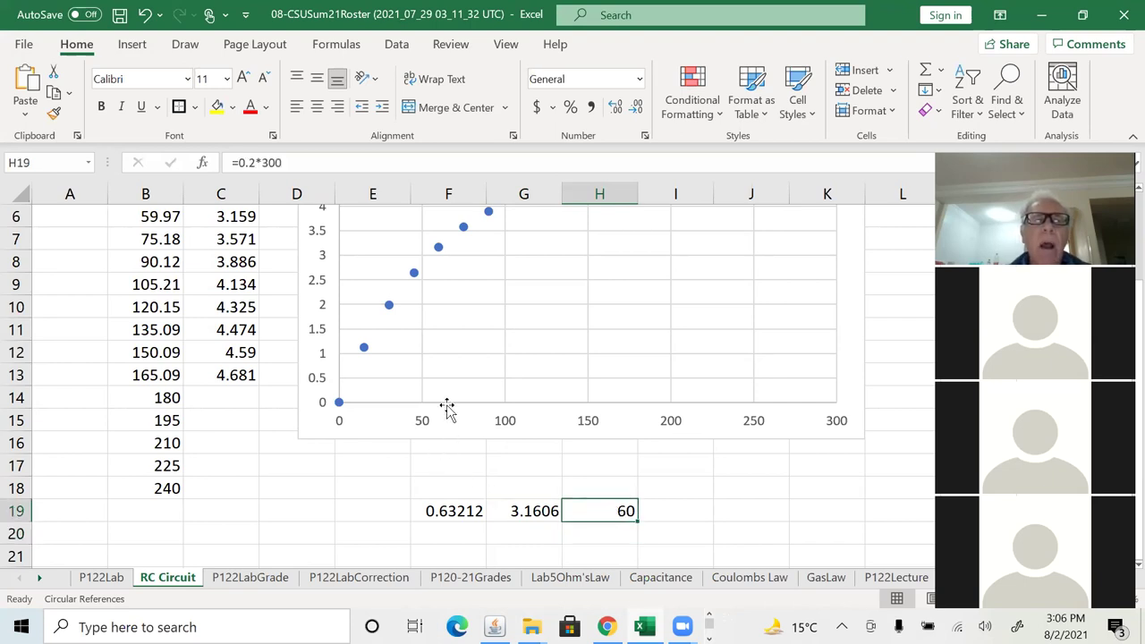
Compare the fifth charging reading after zero, in row 6 and on the chart, with the calculated voltage and time constant in row 19.
{"action": "scroll", "coordinate": [450, 357], "scroll_direction": "up", "scroll_amount": 1}
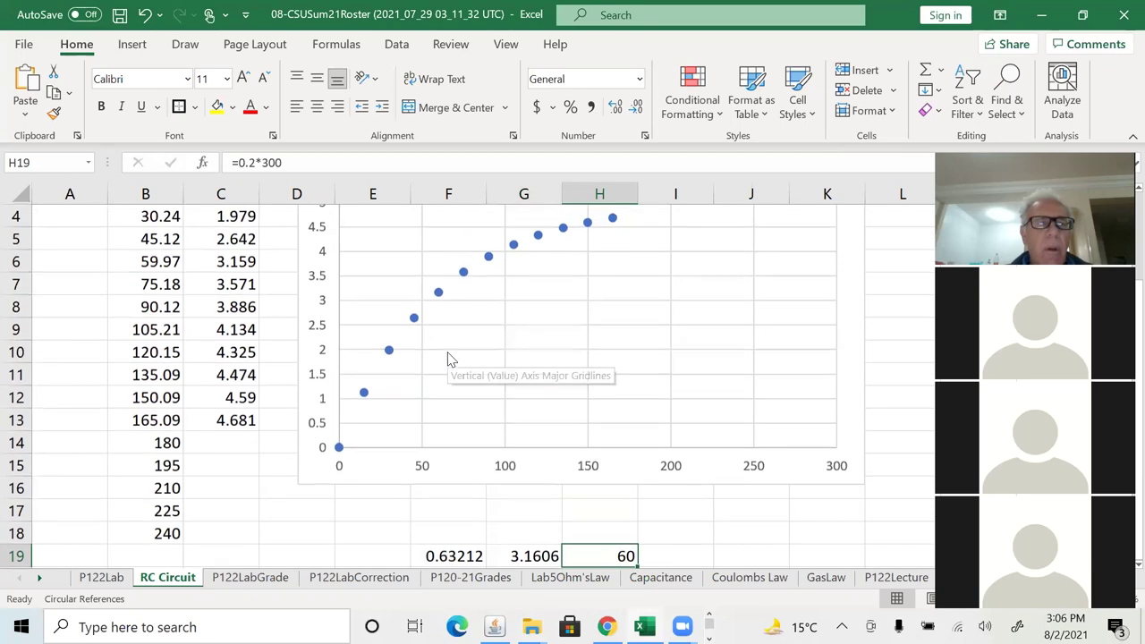
{"action": "mouse_move", "coordinate": [439, 298]}
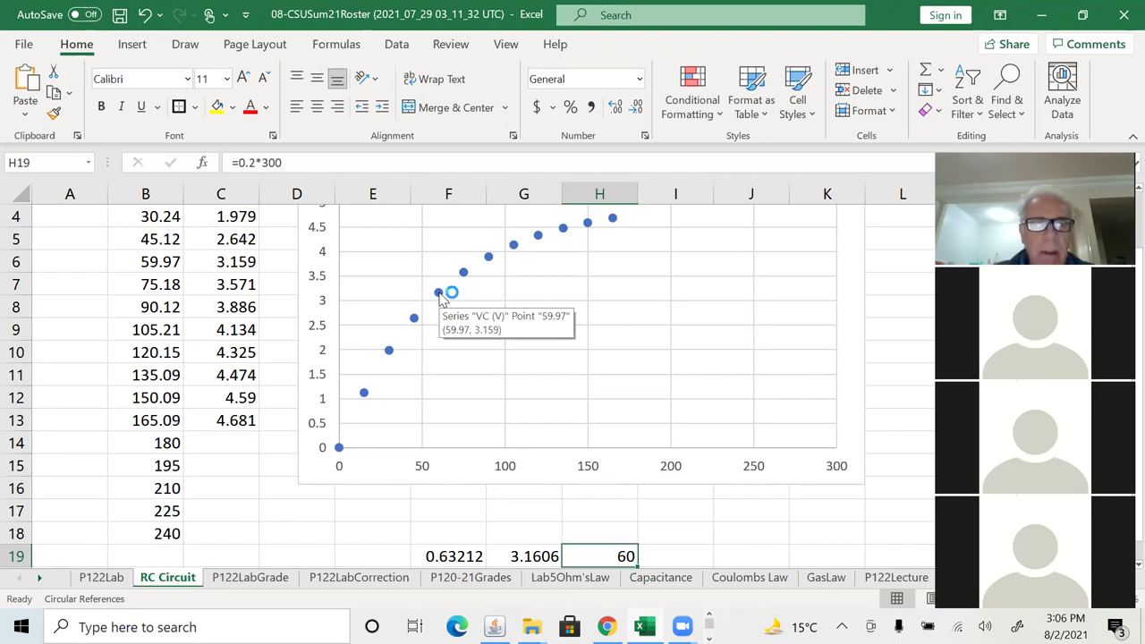
{"action": "scroll", "coordinate": [438, 298], "scroll_direction": "up", "scroll_amount": 3}
{"action": "scroll", "coordinate": [439, 298], "scroll_direction": "down", "scroll_amount": 3}
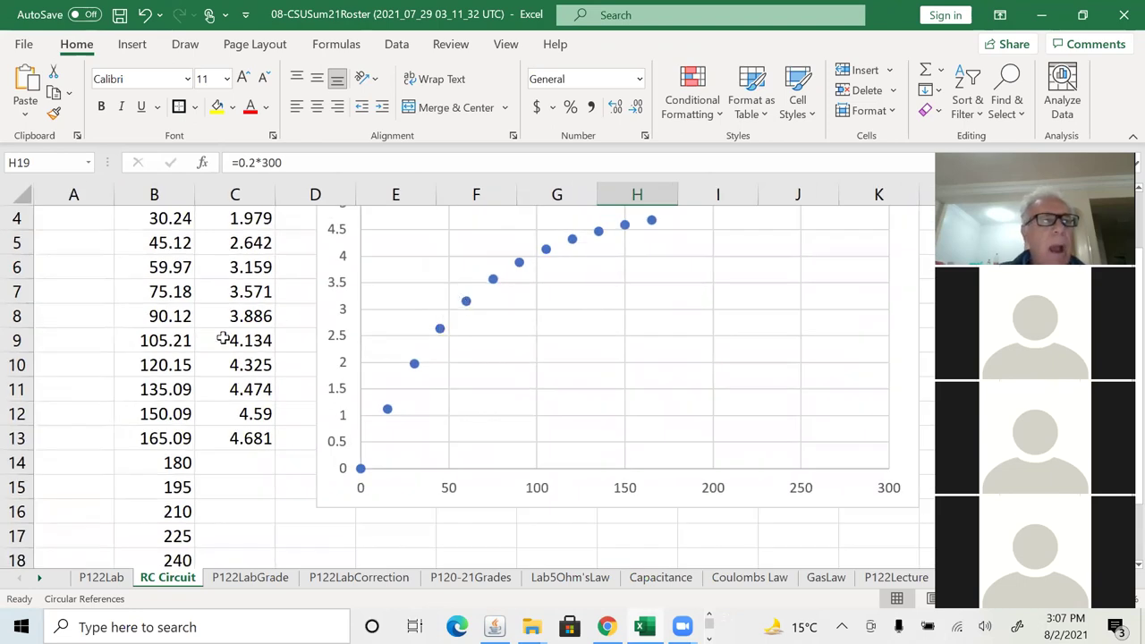
{"action": "left_click_drag", "start_coordinate": [136, 269], "coordinate": [229, 266]}
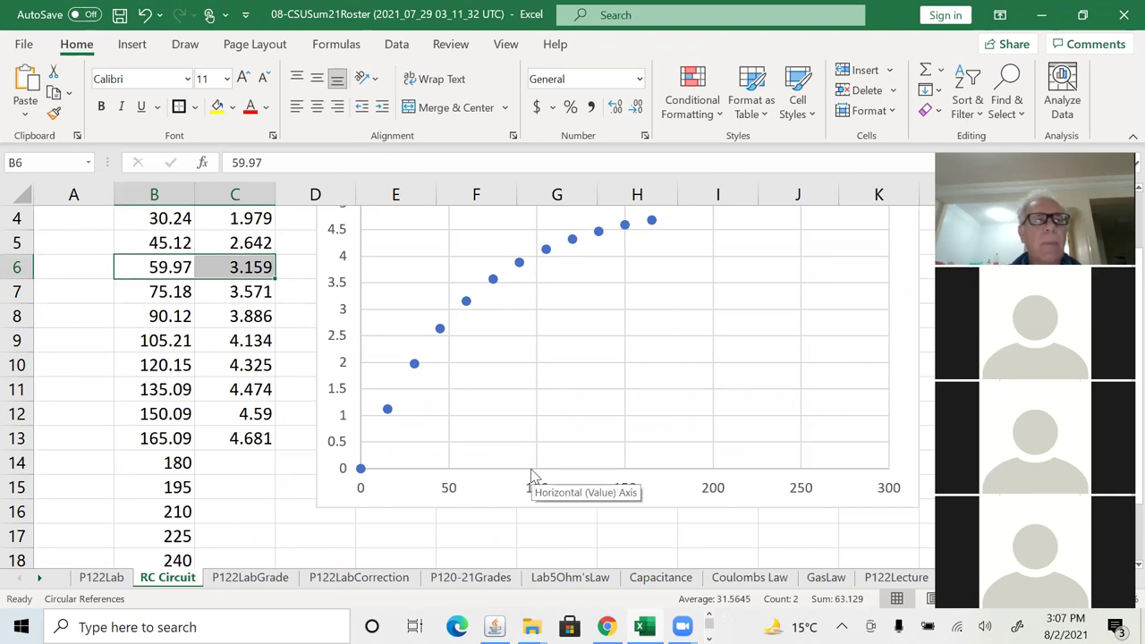
{"action": "scroll", "coordinate": [533, 476], "scroll_direction": "down", "scroll_amount": 1}
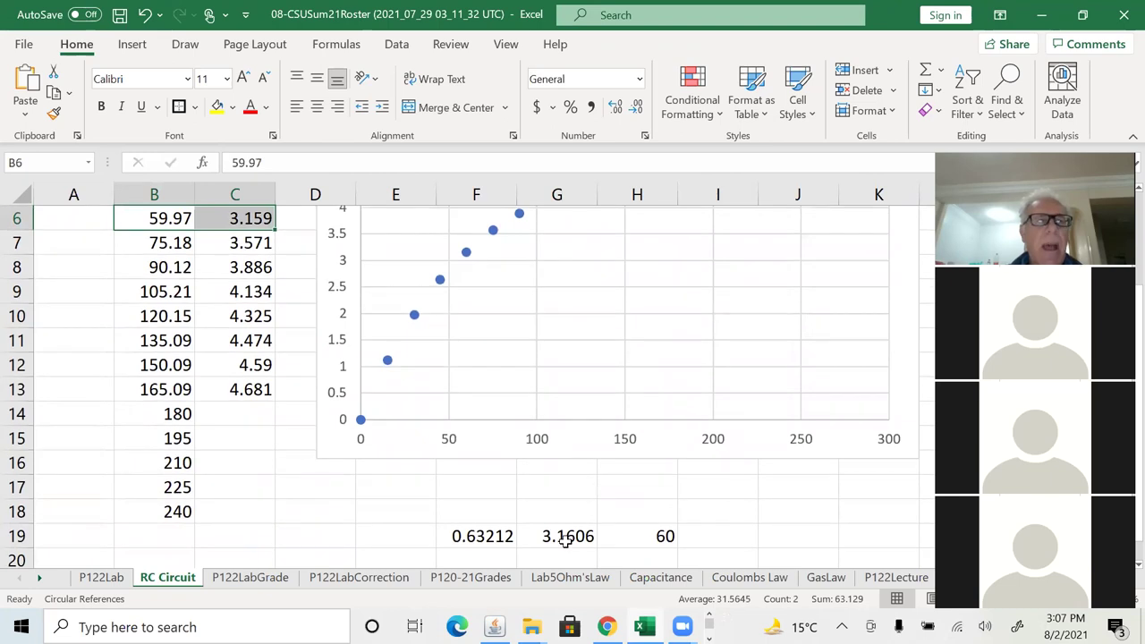
{"action": "scroll", "coordinate": [565, 541], "scroll_direction": "up", "scroll_amount": 1}
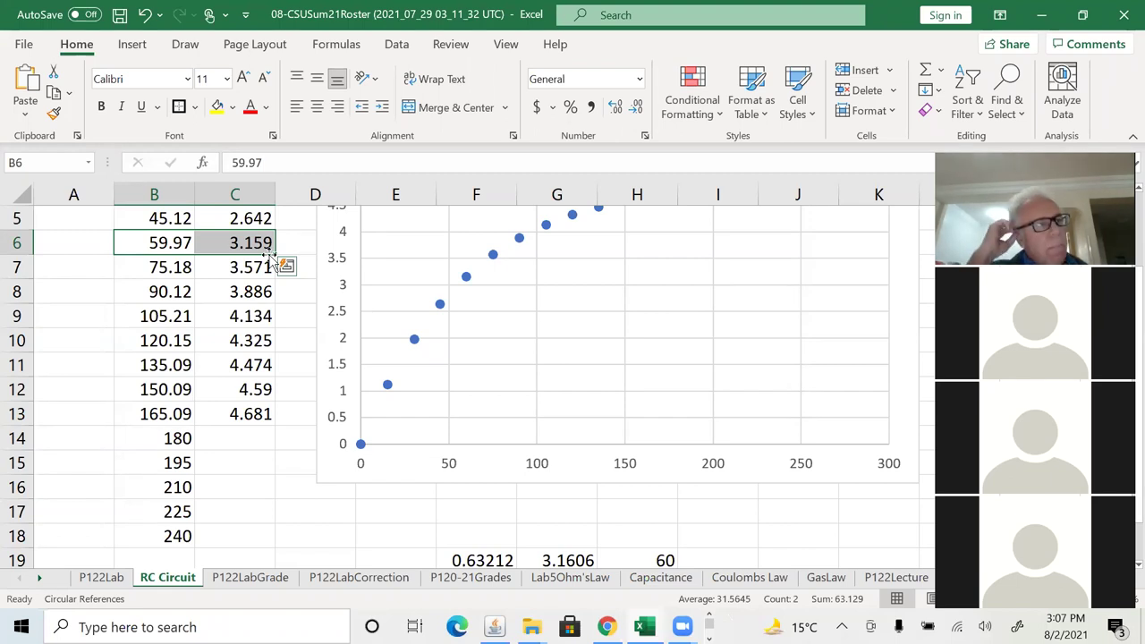
{"action": "scroll", "coordinate": [271, 259], "scroll_direction": "up", "scroll_amount": 1}
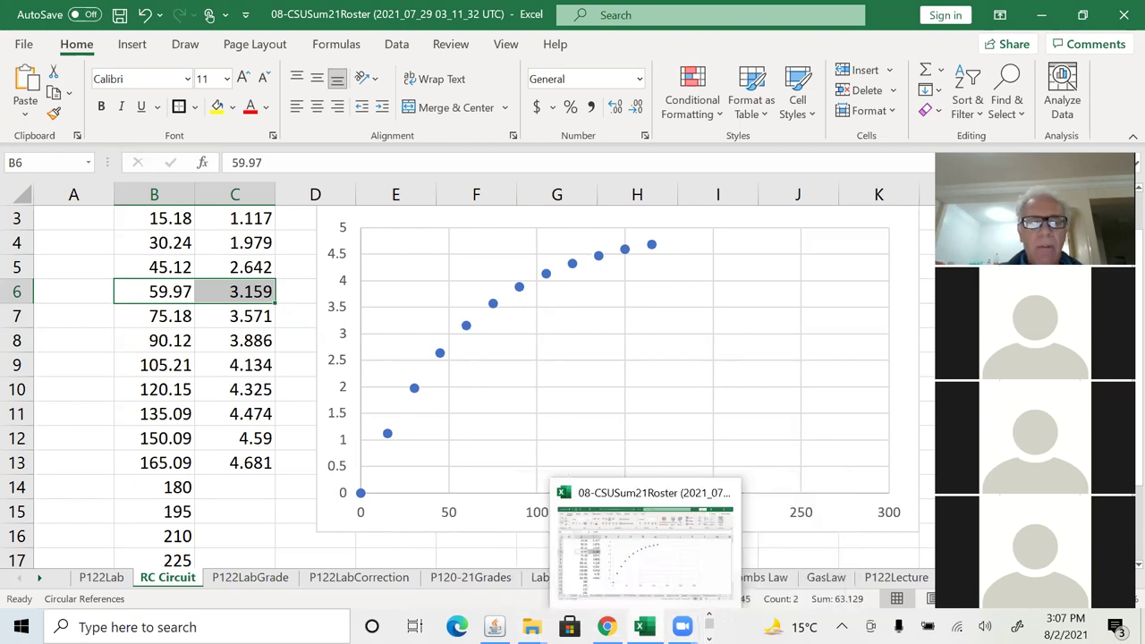
Bring the open Word and PowerPoint programs into view among the running applications.
{"action": "mouse_move", "coordinate": [495, 626]}
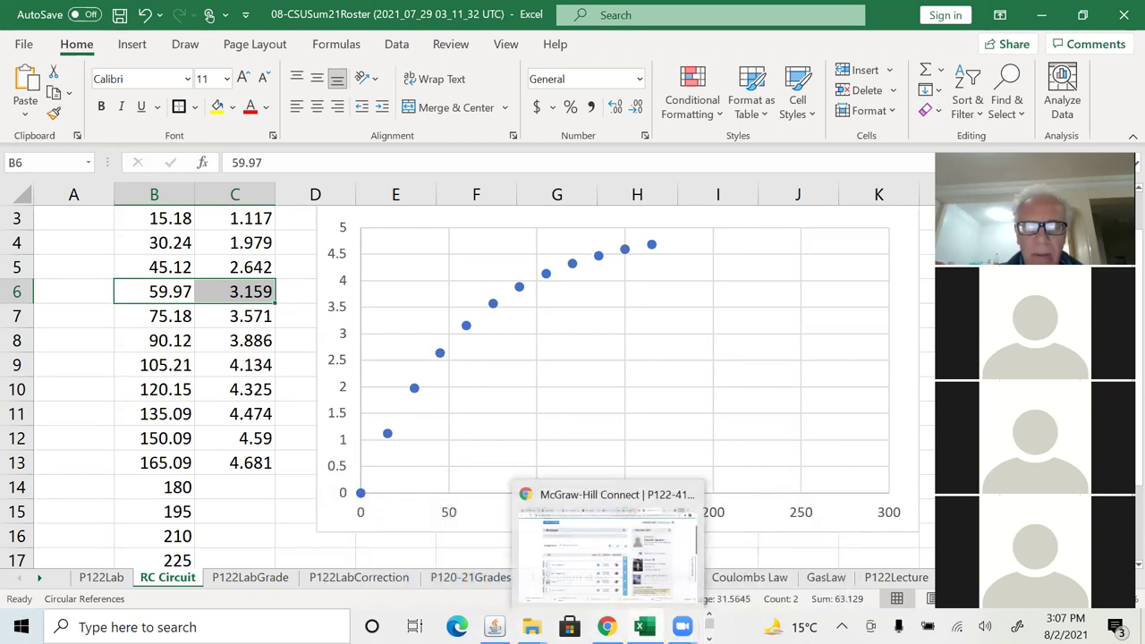
{"action": "mouse_move", "coordinate": [640, 626]}
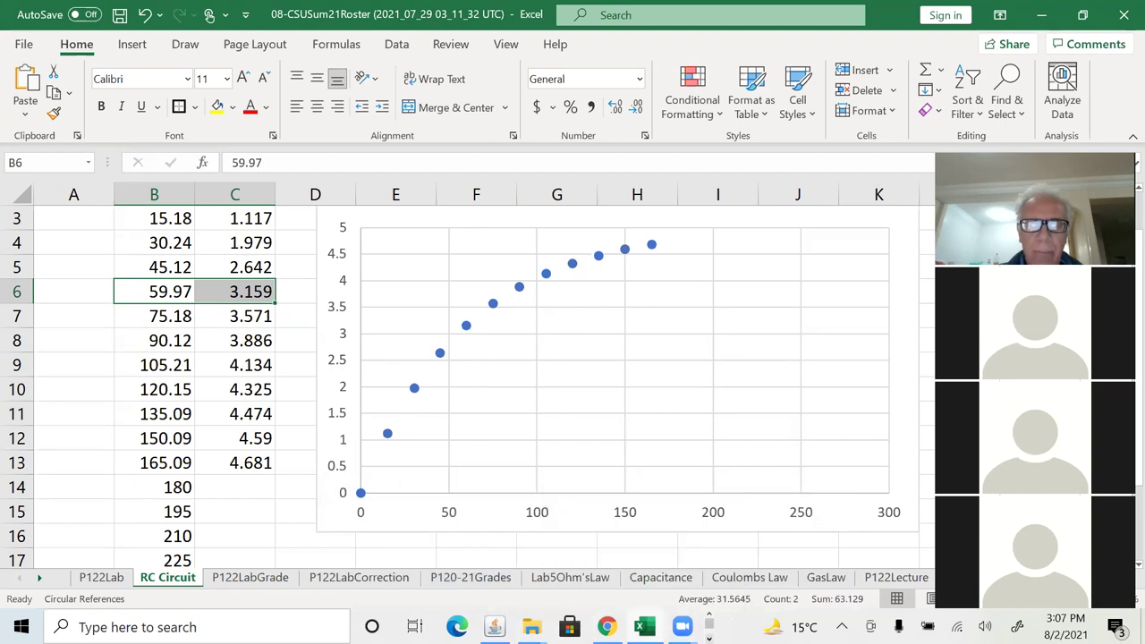
{"action": "left_click", "coordinate": [709, 636]}
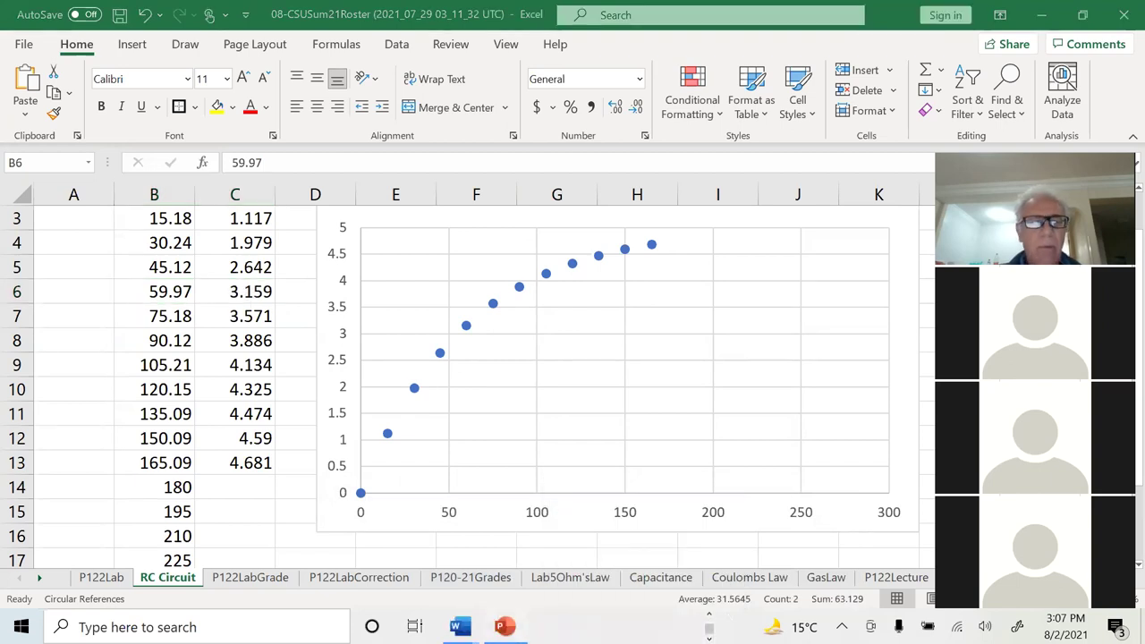